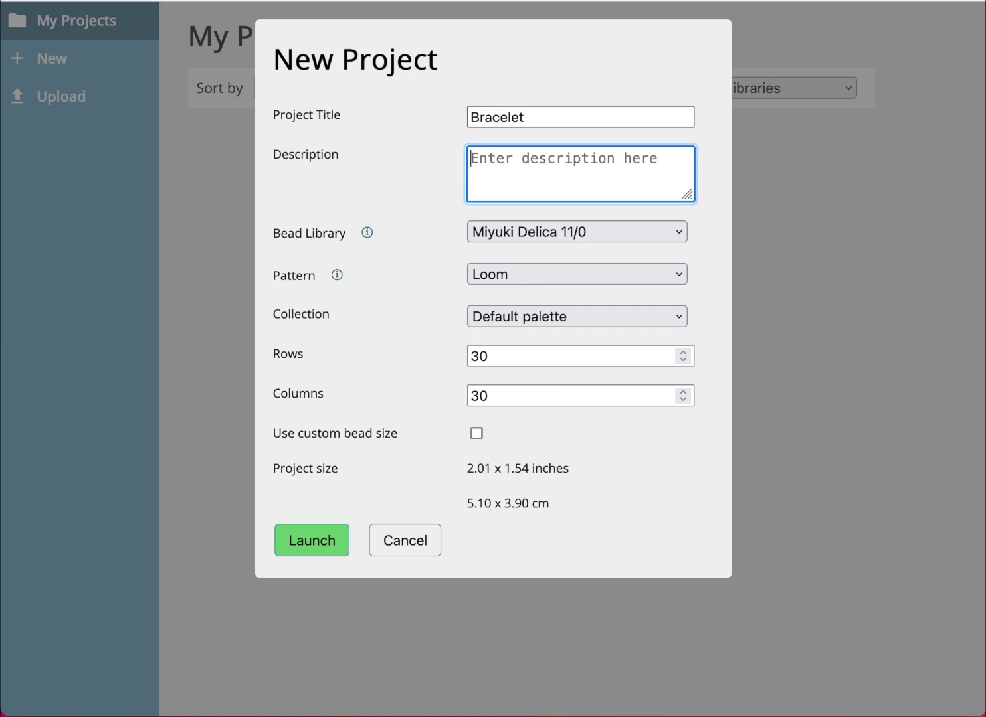
Describe the project as "Gold and black" and choose the Miyuki Delica 11/0 library, Loom pattern and Default palette collection.
type("Gold and black")
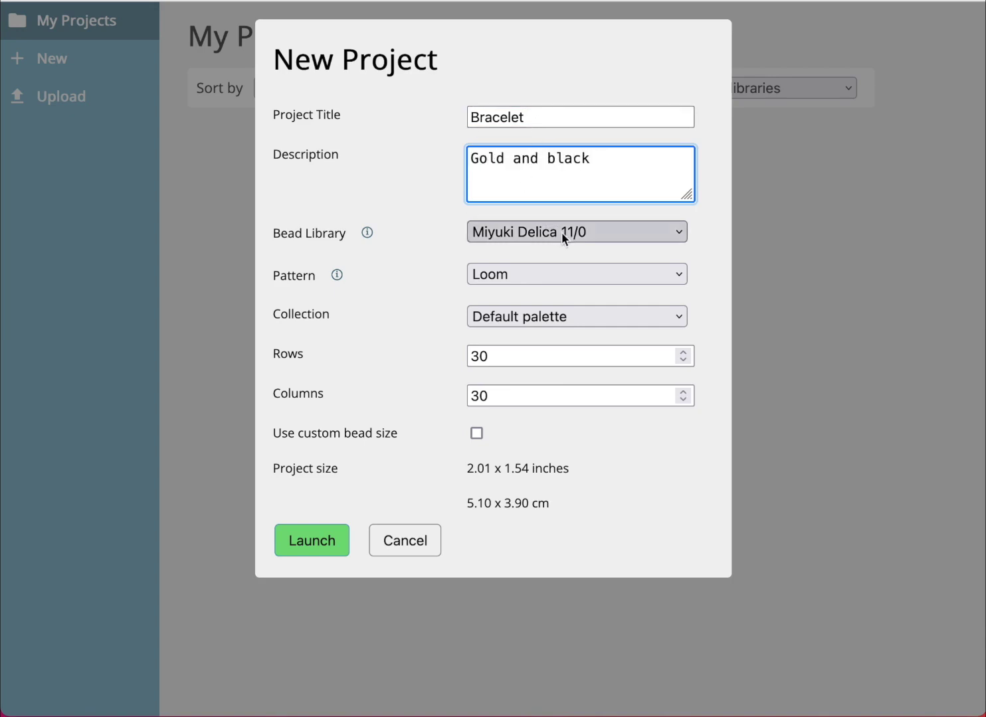
left_click(490, 240)
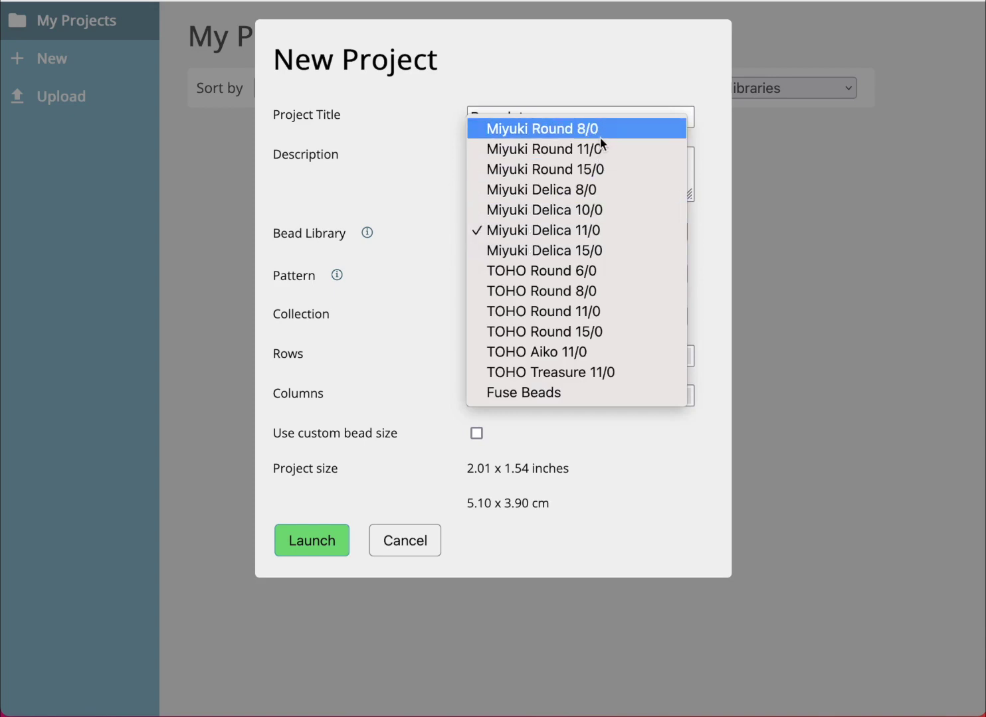
left_click(601, 230)
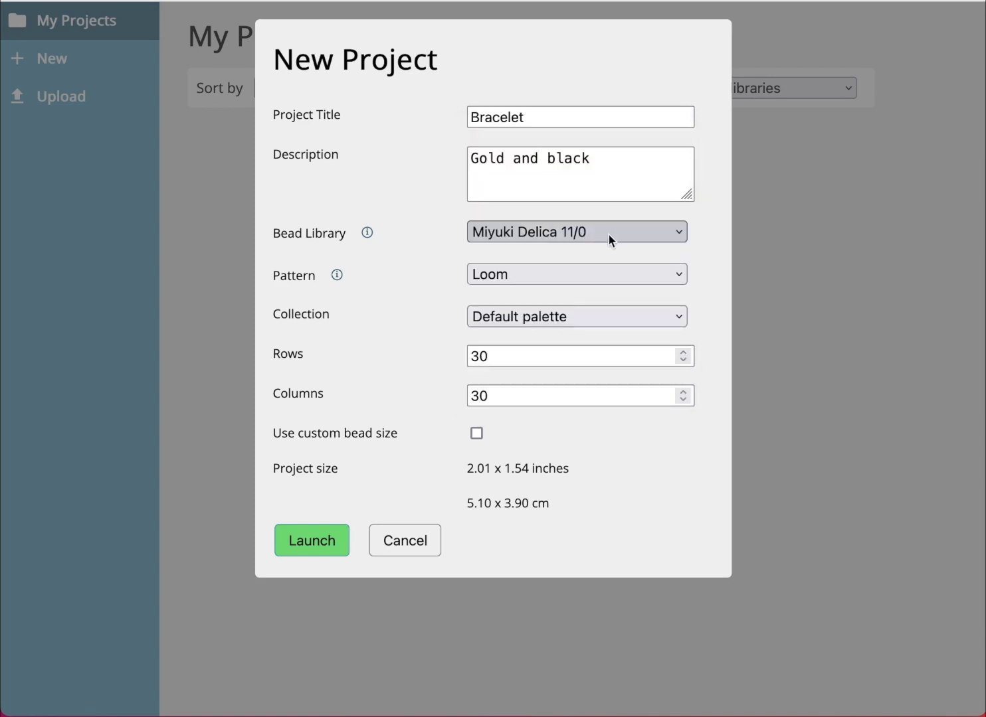
left_click(524, 279)
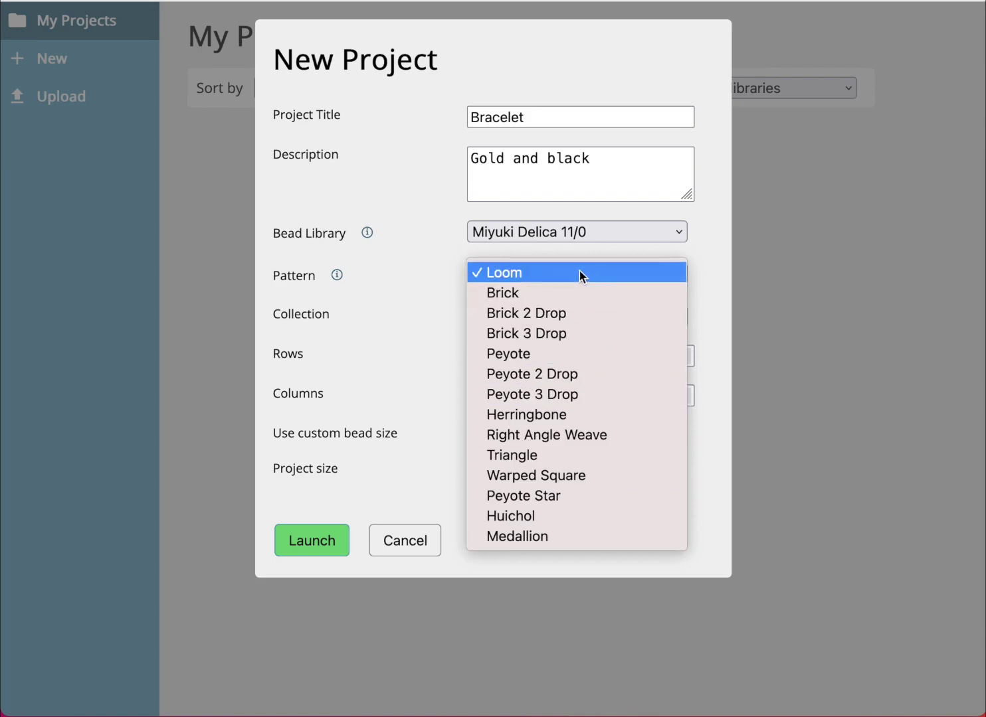
left_click(579, 272)
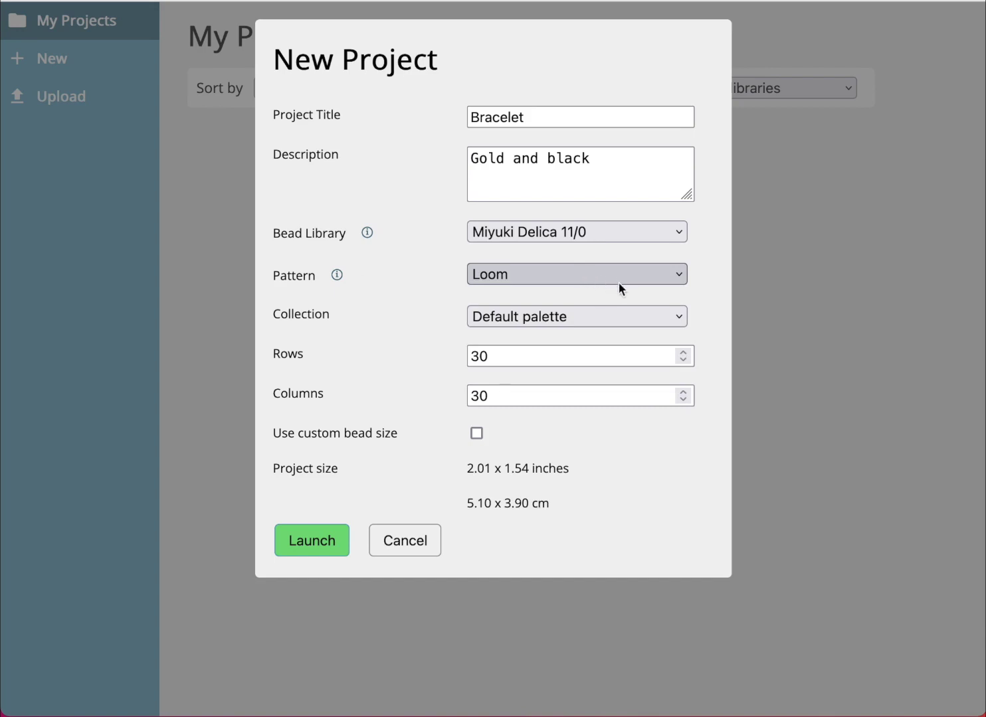
left_click(550, 317)
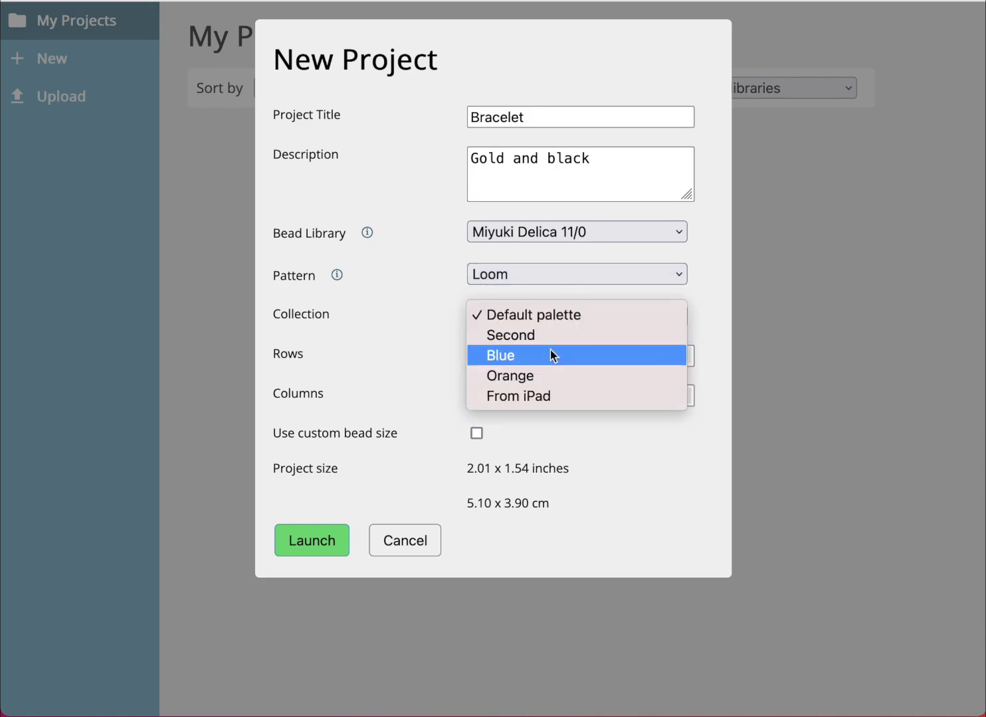
left_click(535, 317)
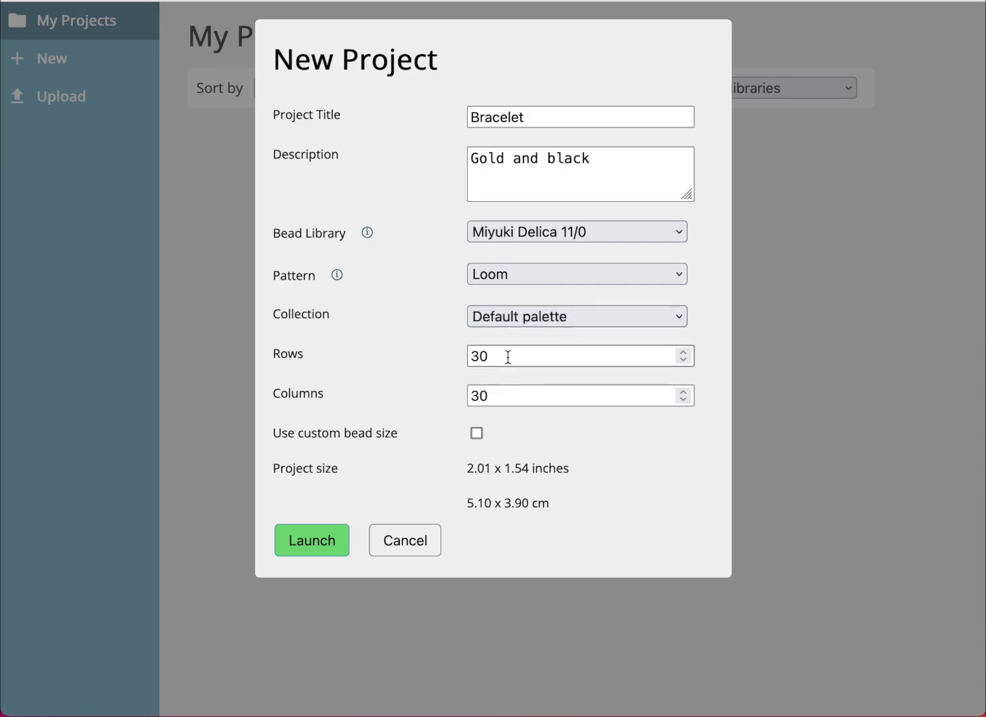
Set the project size to 10 columns and 120 rows.
left_click_drag(510, 356, 437, 351)
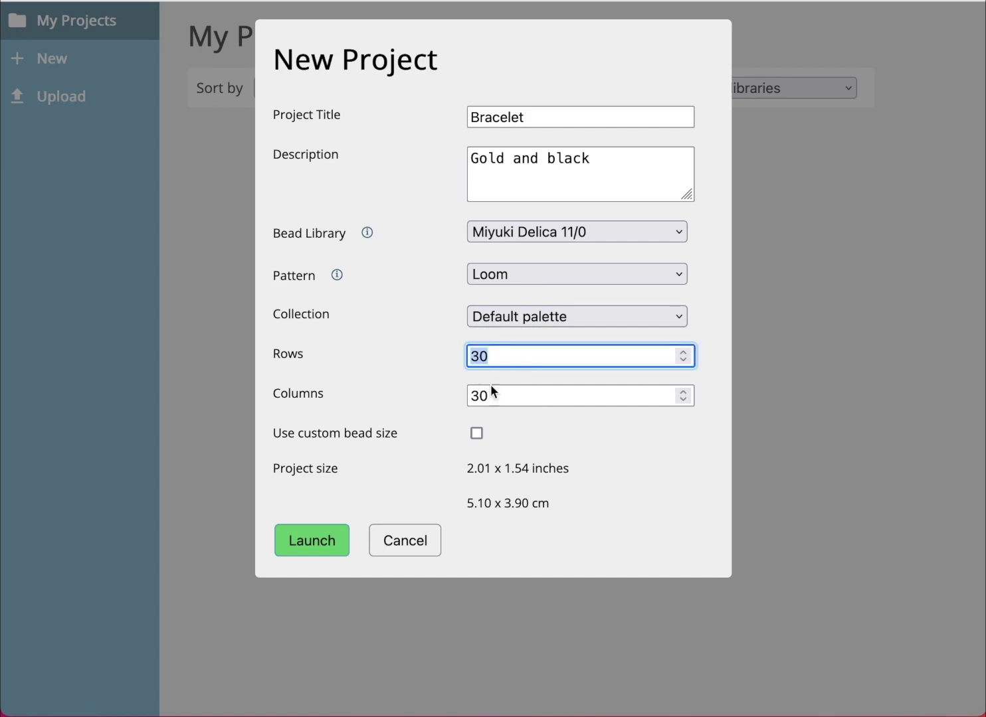
left_click_drag(479, 391, 397, 383)
type("10")
left_click_drag(505, 355, 387, 352)
type("120")
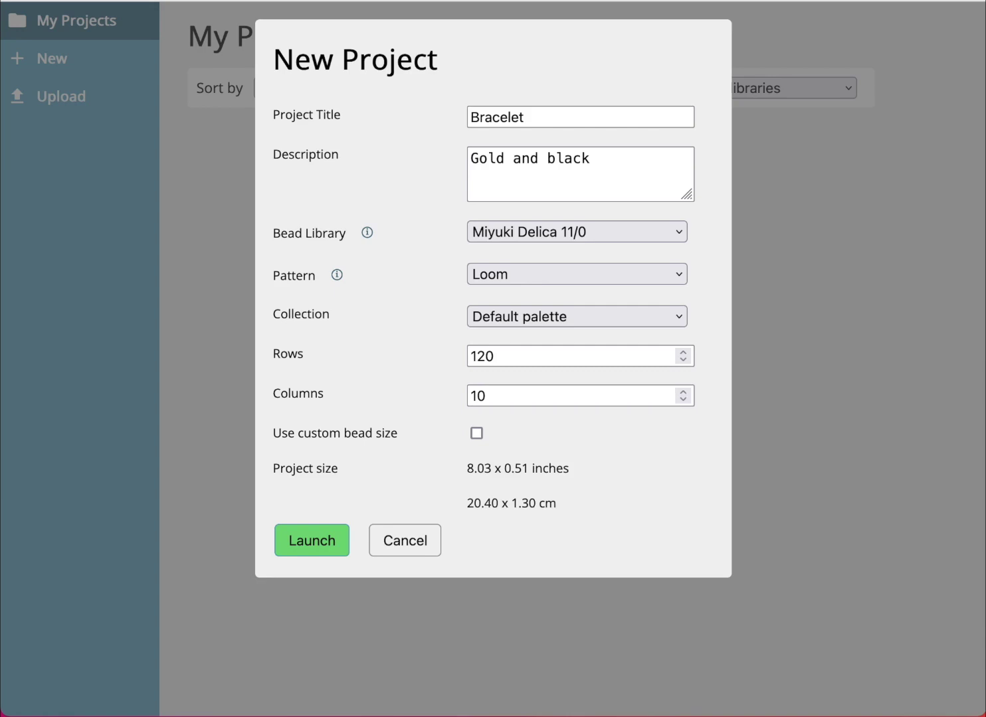
Try a project size of 700 rows by 700 columns.
left_click(514, 354)
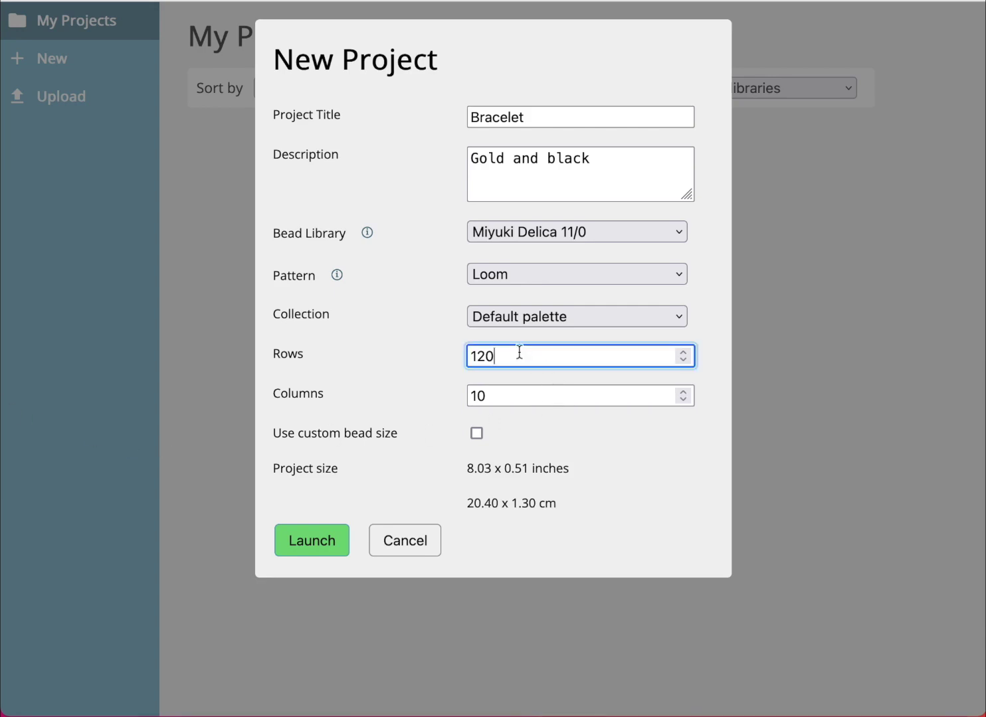
left_click_drag(512, 355, 405, 356)
type("700")
left_click_drag(502, 397, 405, 396)
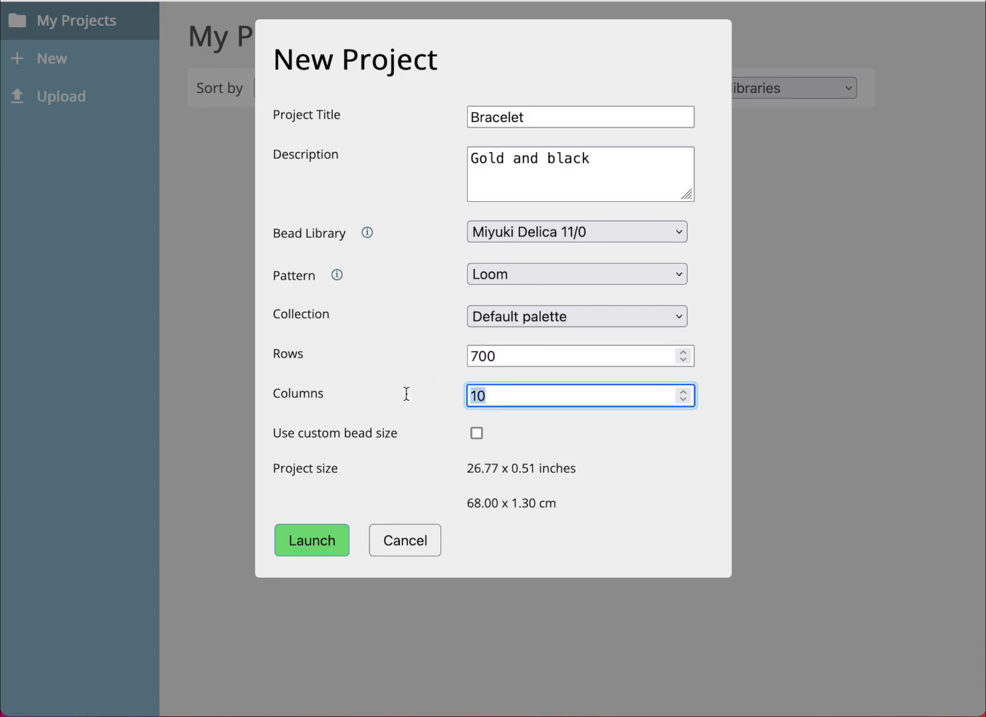
type("700")
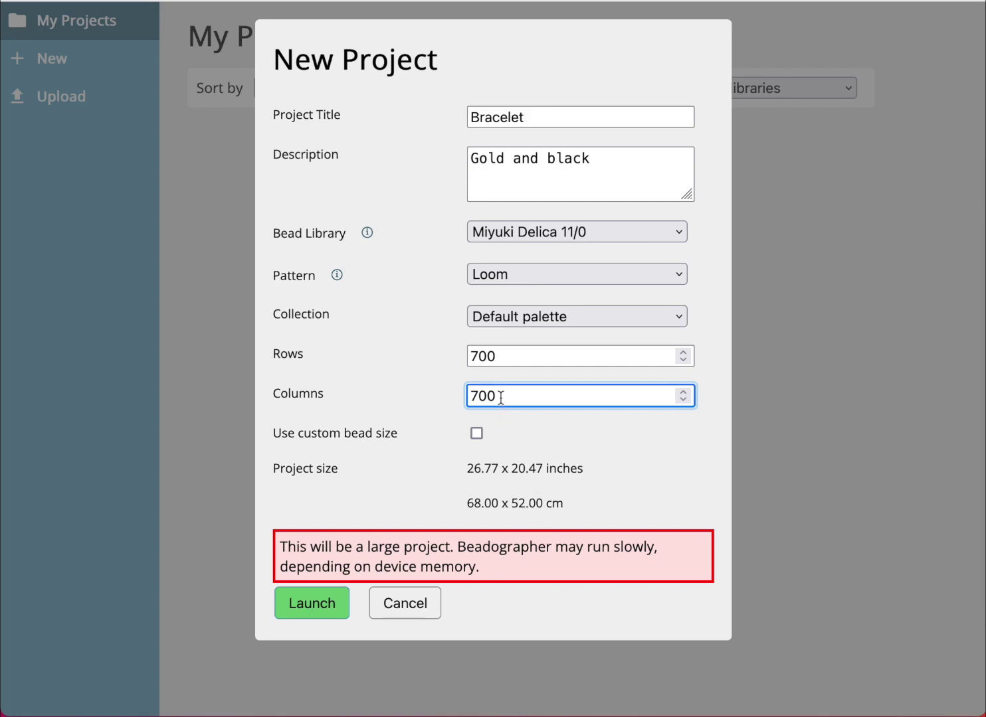
Return the project size to 120 rows and 10 columns.
double_click(473, 357)
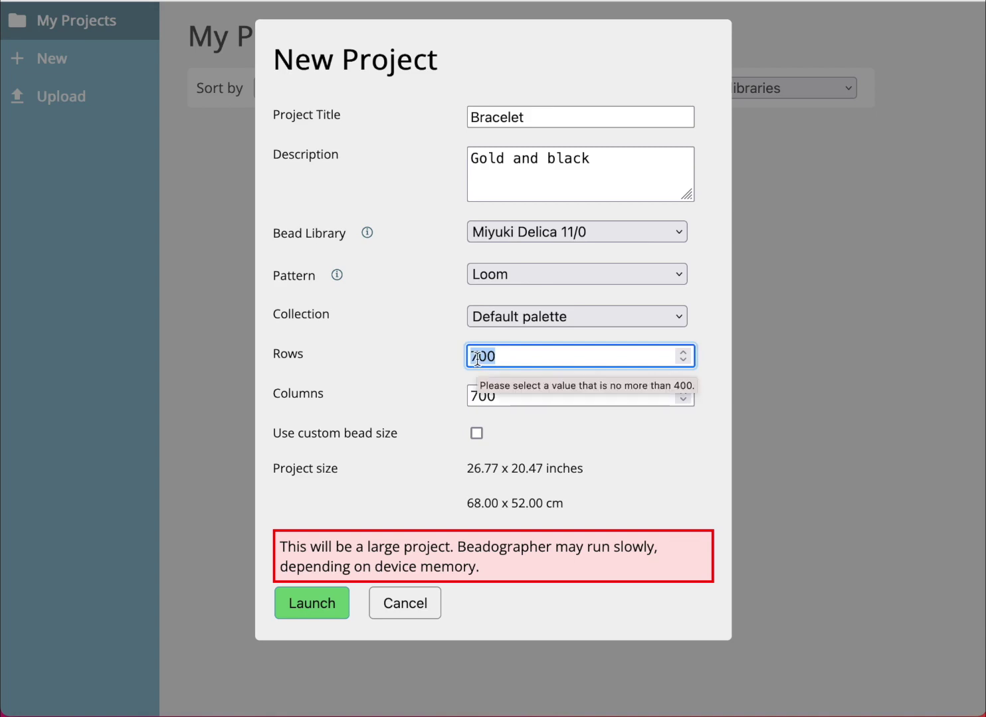
type("120")
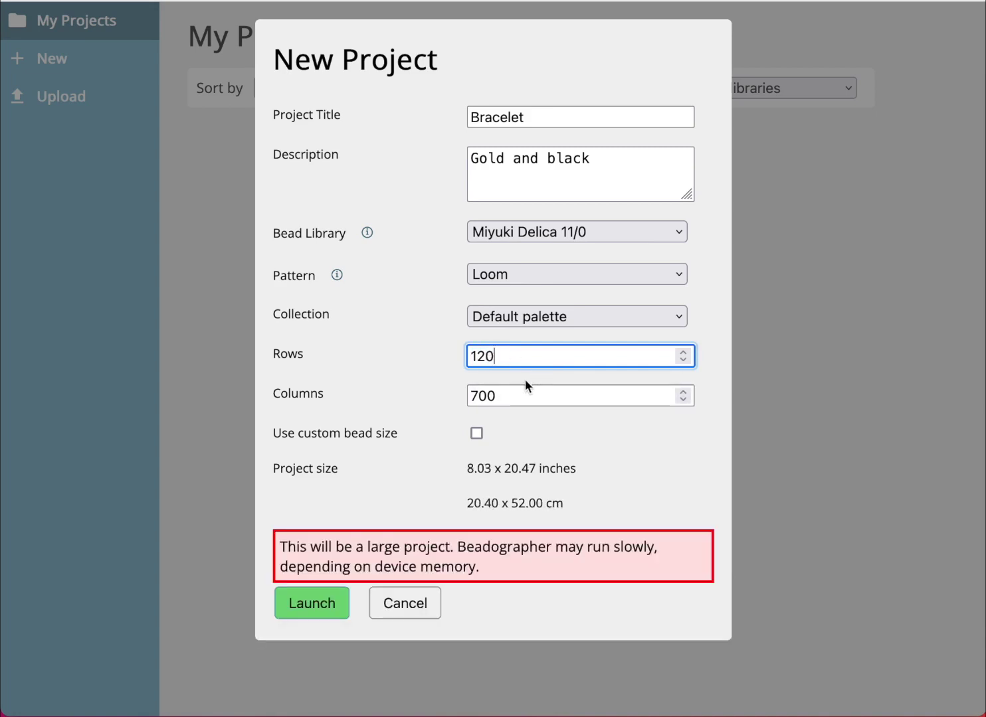
left_click_drag(524, 395, 446, 391)
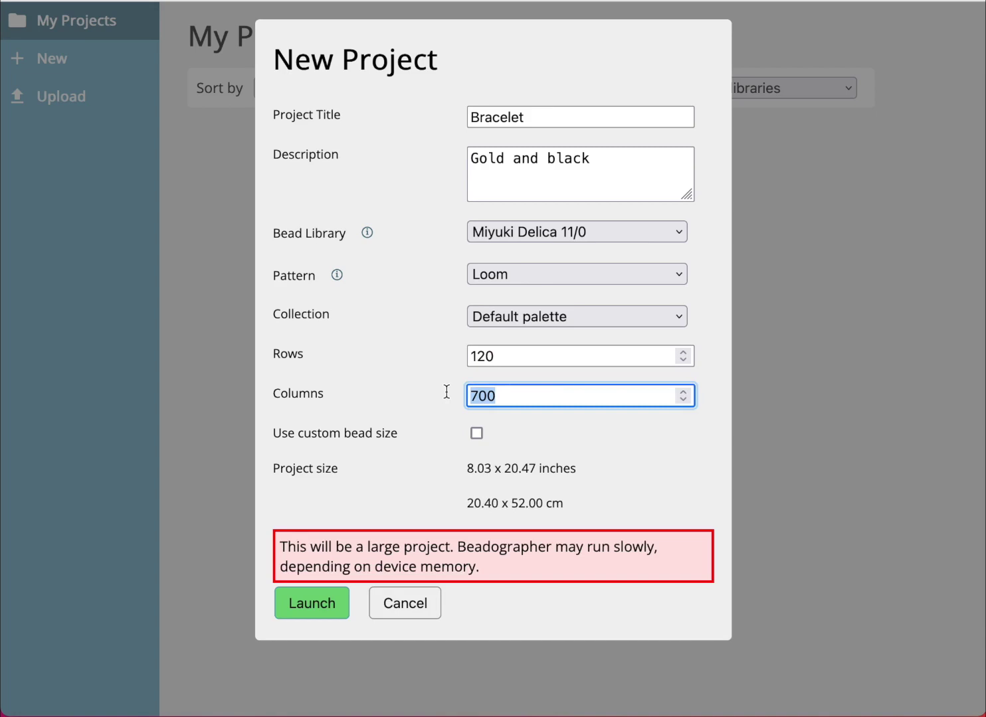
type("10")
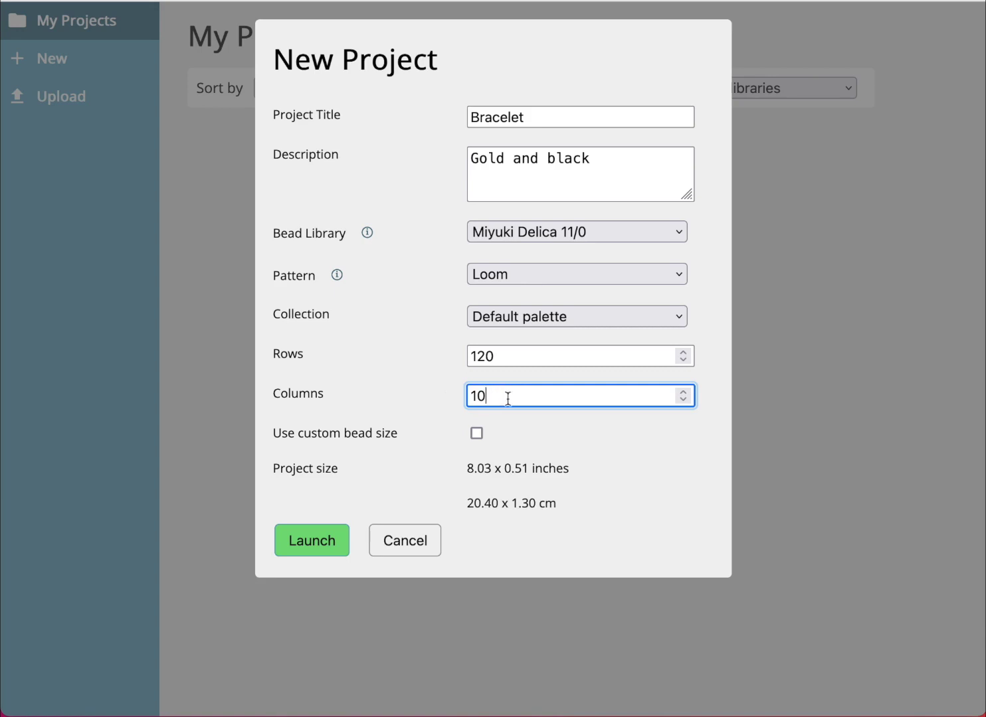
View the custom bead size options, leave custom sizing off, and launch the project.
left_click(475, 434)
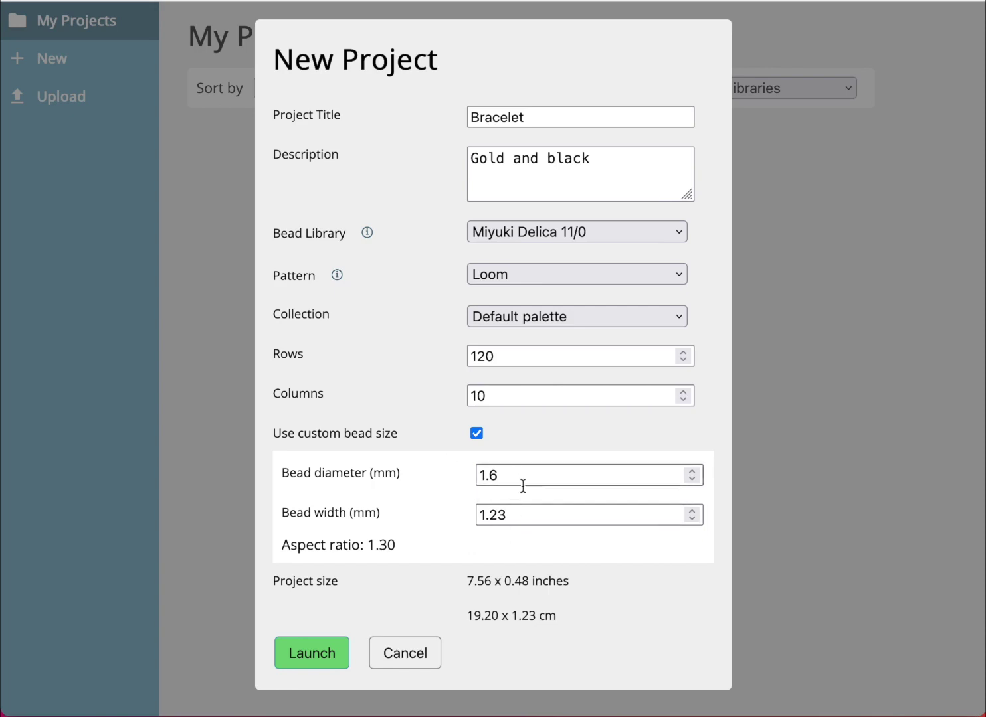
left_click(475, 433)
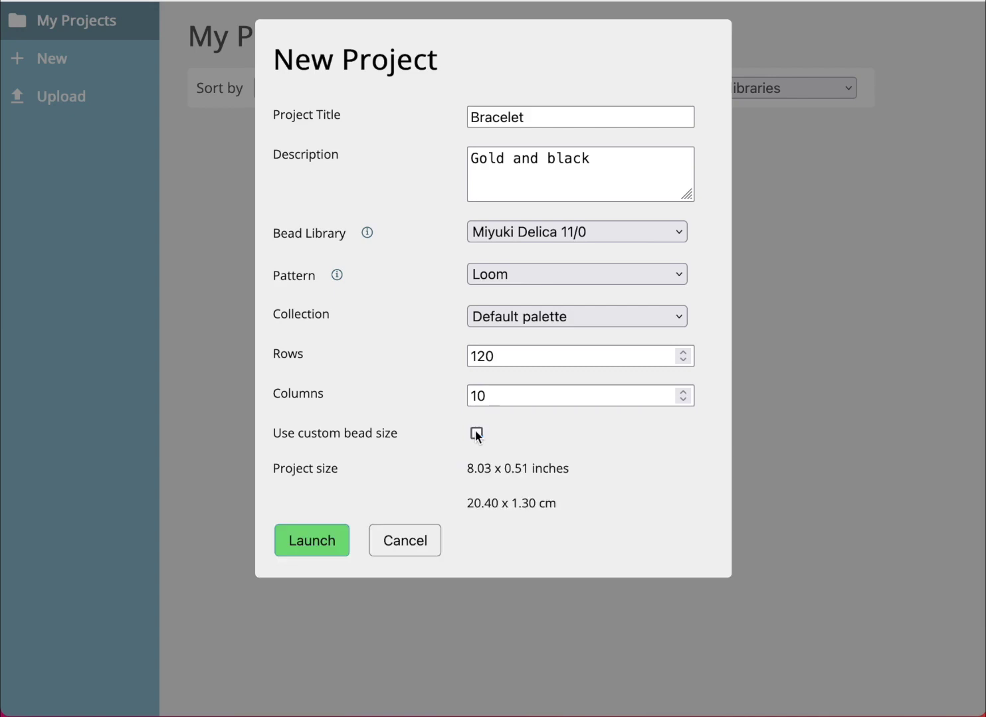
left_click(318, 539)
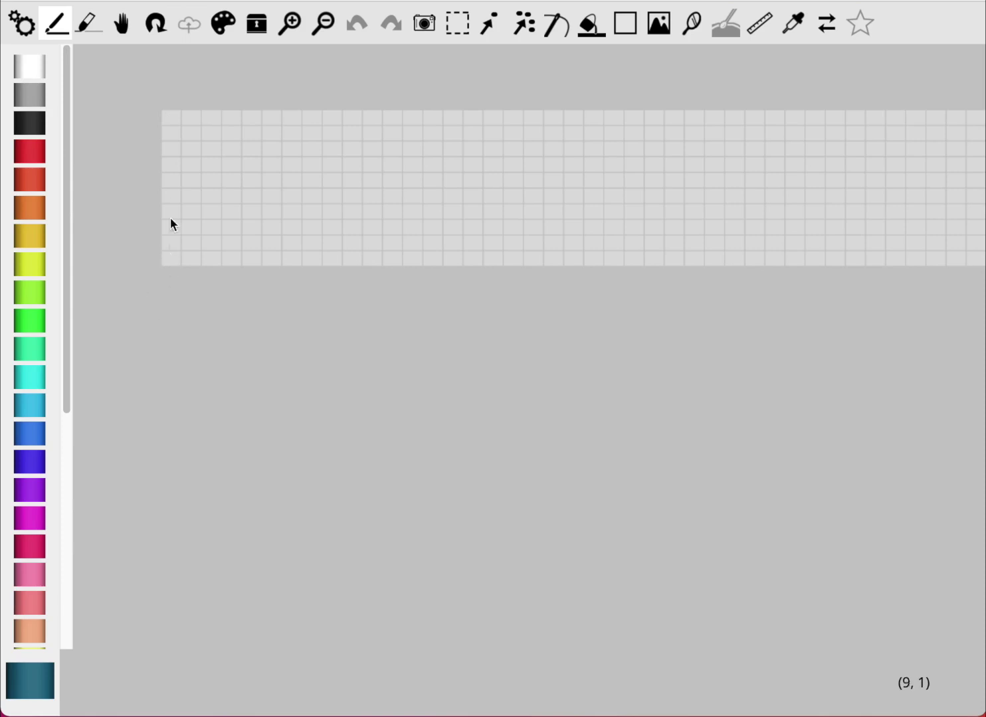
Paint all ten beads of row 1 teal and rotate the pattern a quarter turn to stand vertically.
left_click_drag(170, 119, 165, 261)
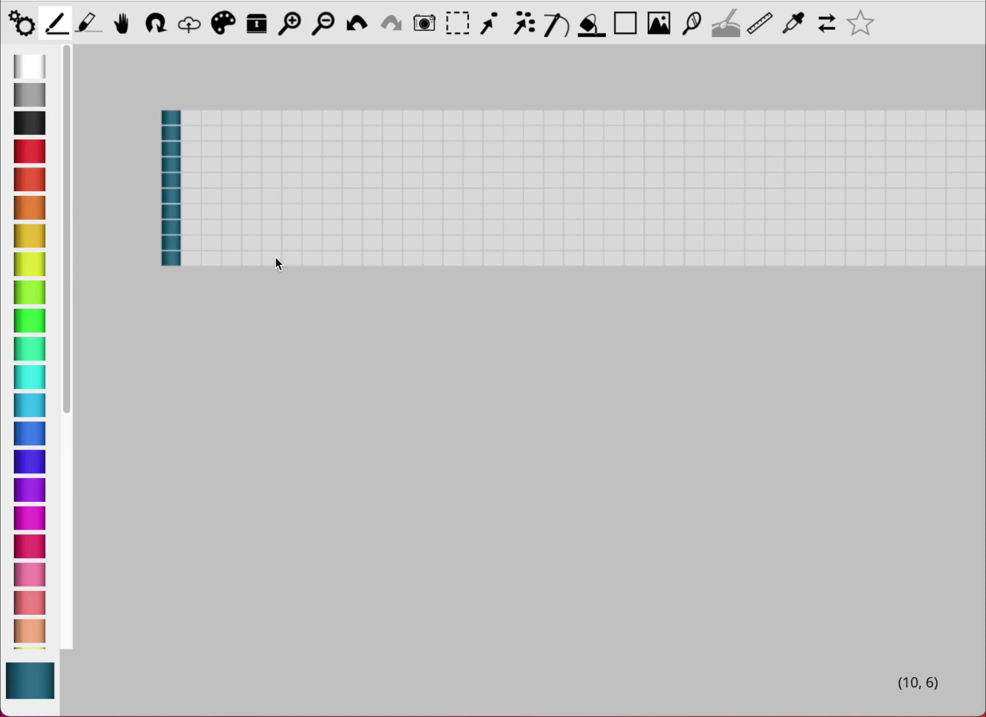
left_click(159, 30)
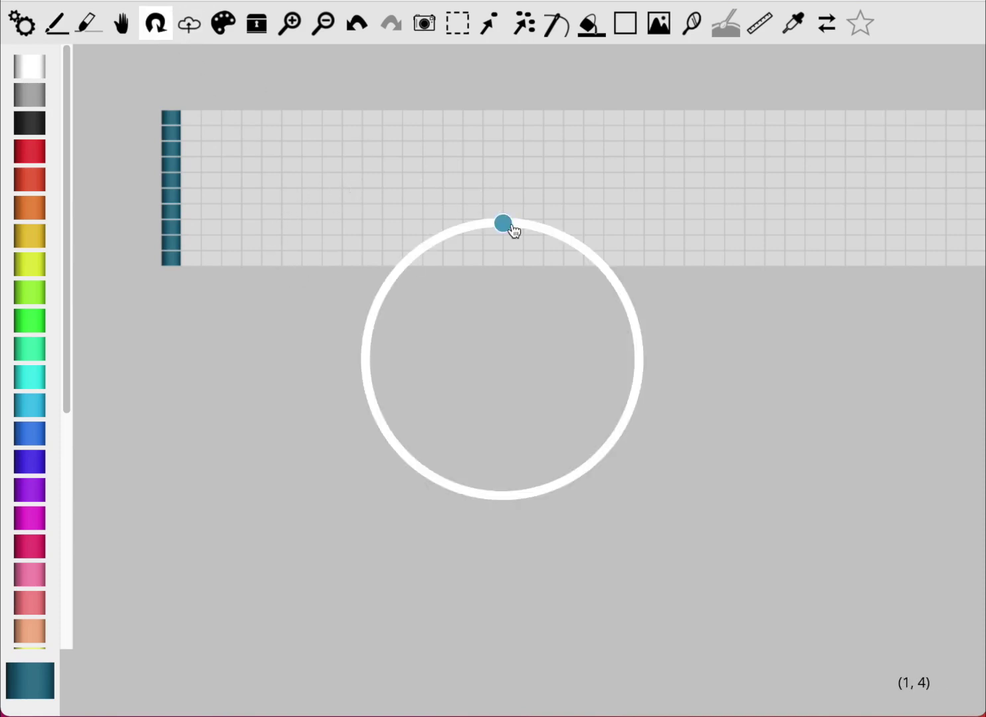
left_click_drag(508, 228, 657, 381)
left_click(121, 27)
left_click_drag(673, 218, 367, 320)
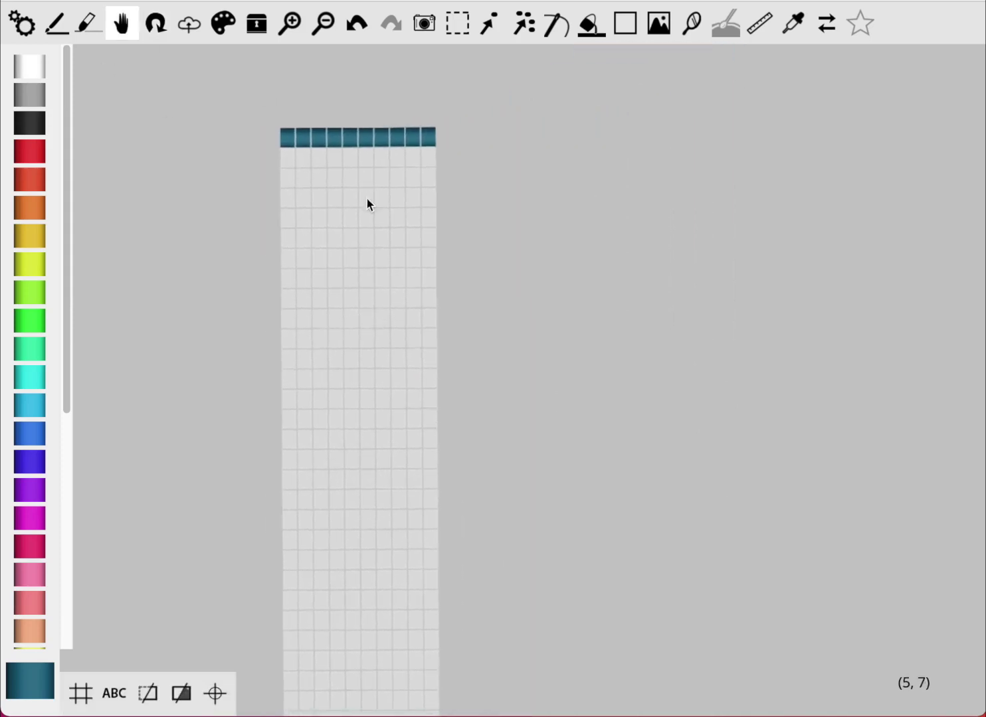
Rotate the pattern back to horizontal and reposition it in the upper part of the canvas.
left_click(155, 27)
left_click_drag(641, 362, 640, 362)
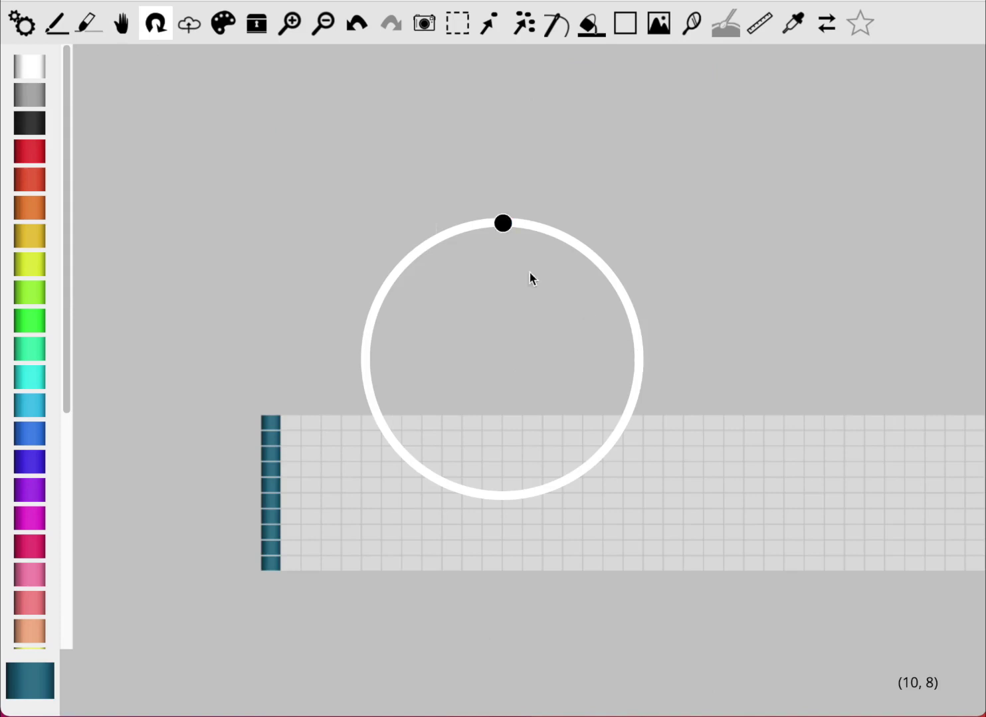
left_click(121, 27)
left_click_drag(469, 455, 371, 202)
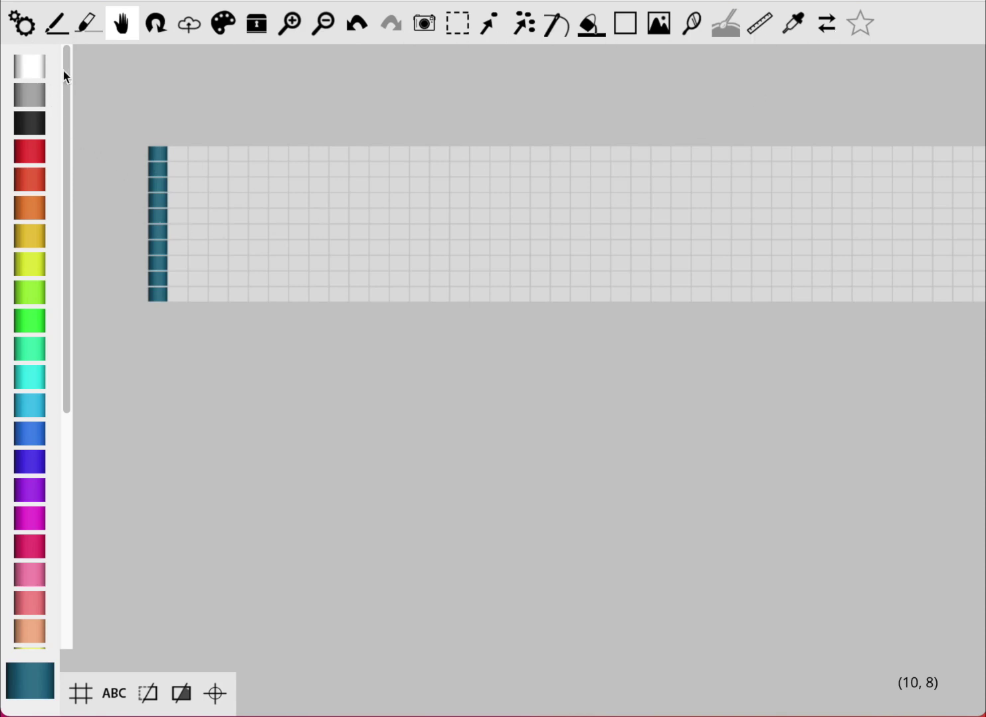
Look through the bead color palette and return to its beginning.
scroll(55, 170, "down", 10)
scroll(47, 279, "up", 2)
left_click_drag(59, 245, 69, 59)
Narrow the window to examine the tools moved into the overflow list, and restore its full width.
left_click_drag(982, 86, 697, 90)
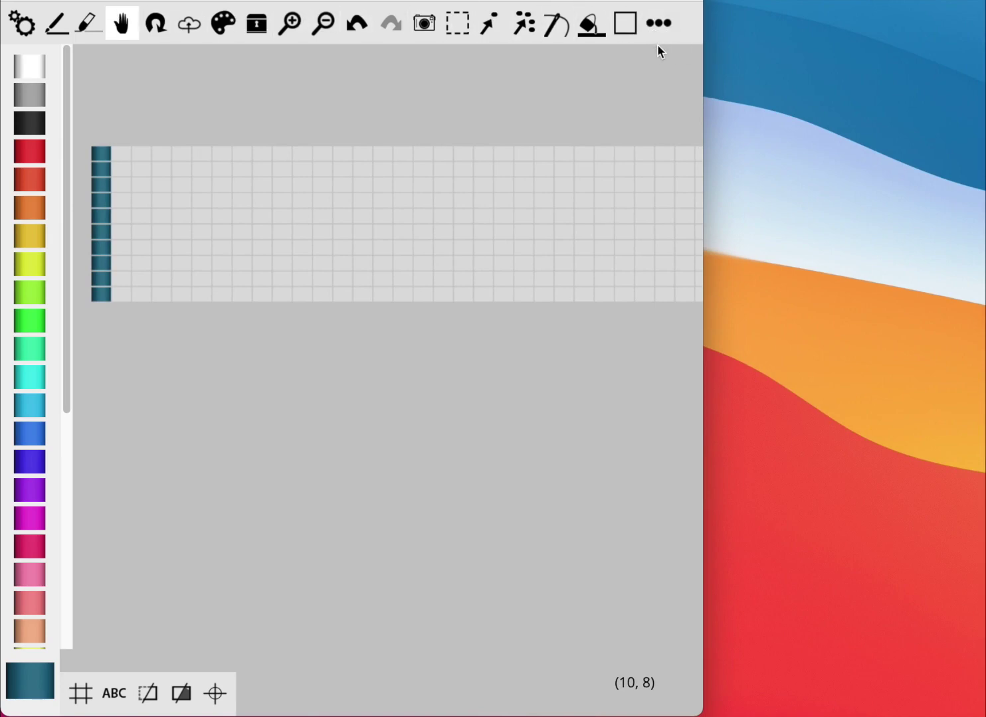
left_click(658, 26)
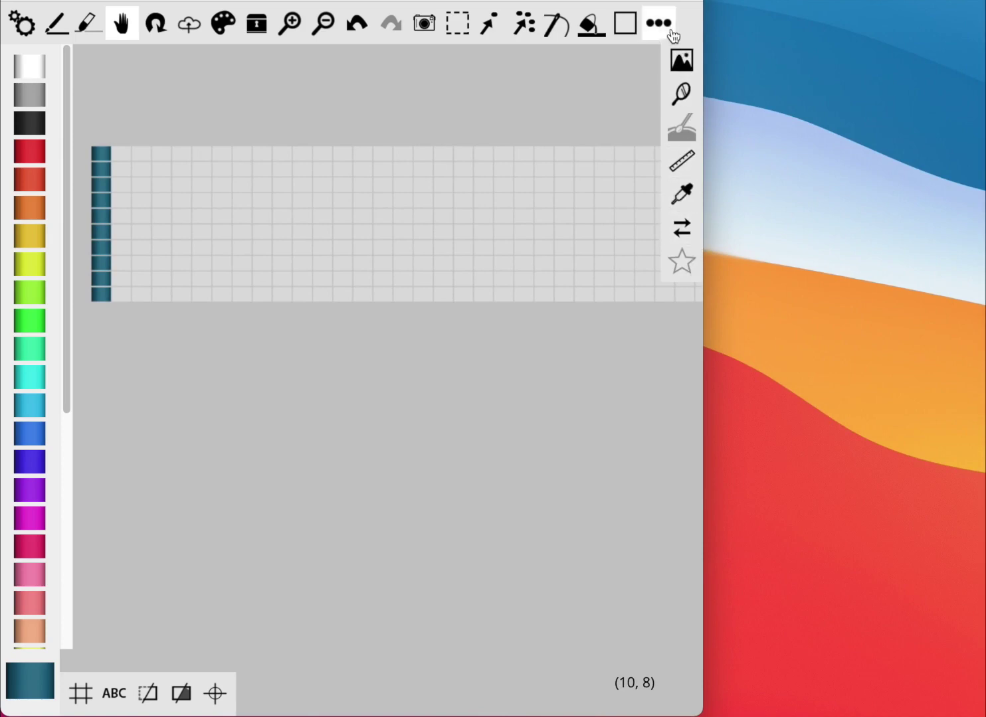
left_click(658, 28)
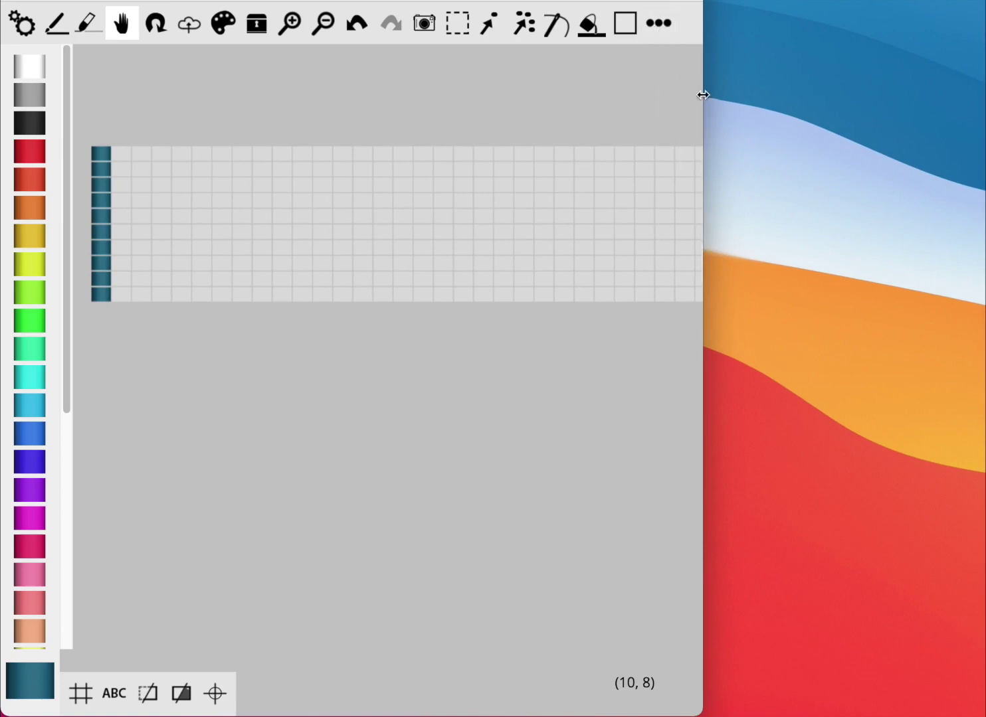
left_click_drag(705, 105, 980, 135)
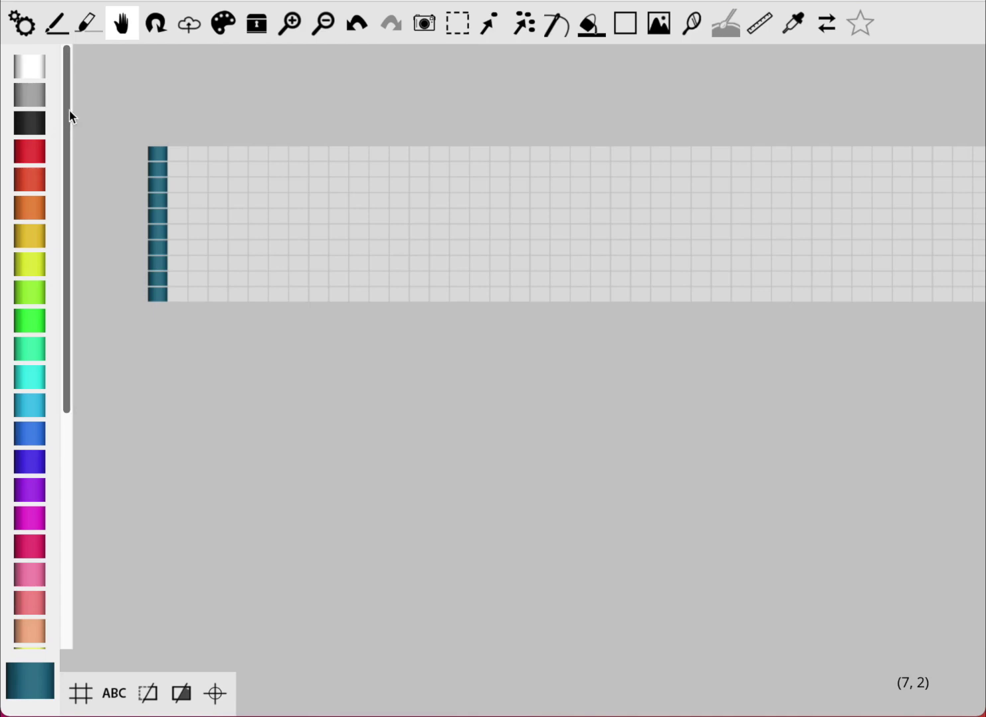
mouse_move(68, 113)
left_mouse_down()
mouse_move(36, 285)
mouse_move(37, 405)
mouse_move(81, 242)
mouse_move(66, 79)
mouse_move(66, 362)
mouse_move(76, 93)
left_mouse_up()
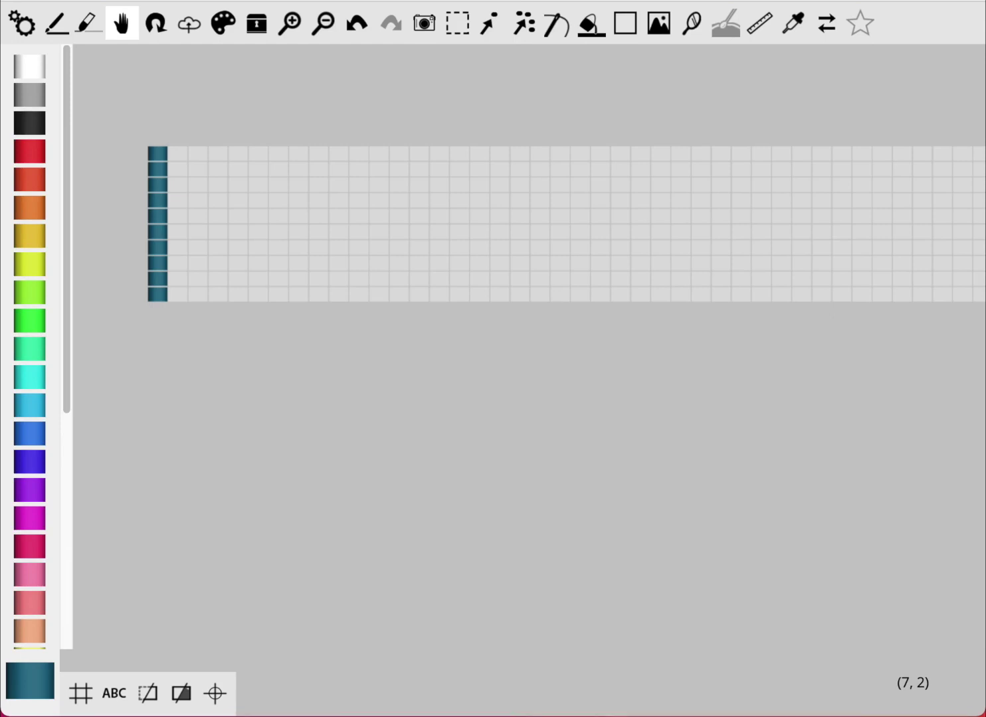
Paint all beads of rows 2 to 4 red and rows 5 to 7 gold with the pencil.
left_click(61, 26)
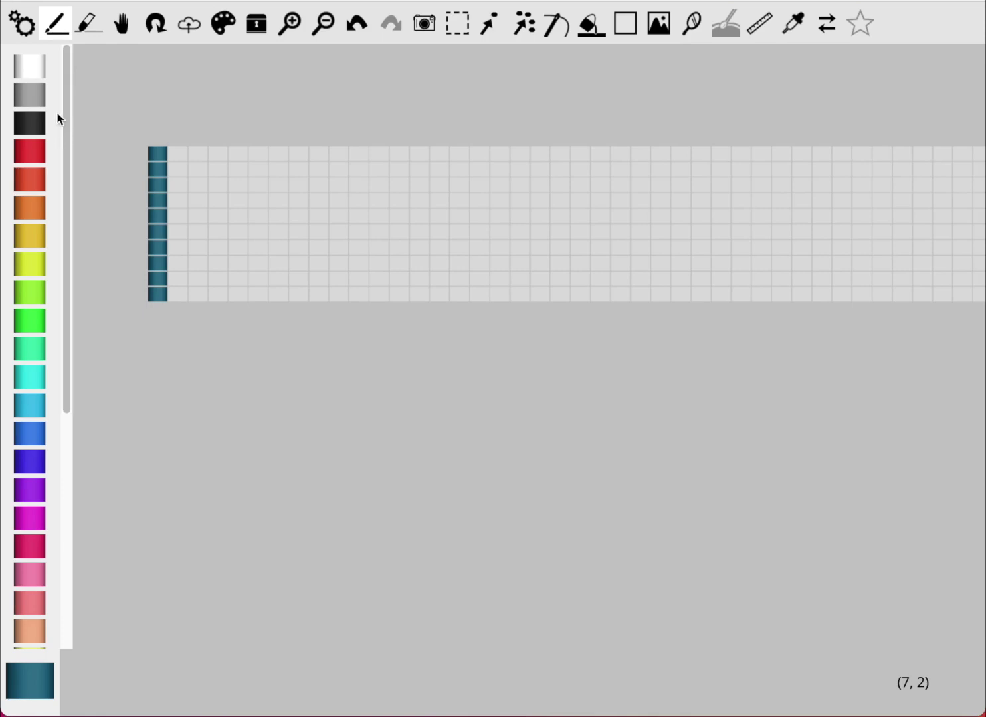
left_click(35, 153)
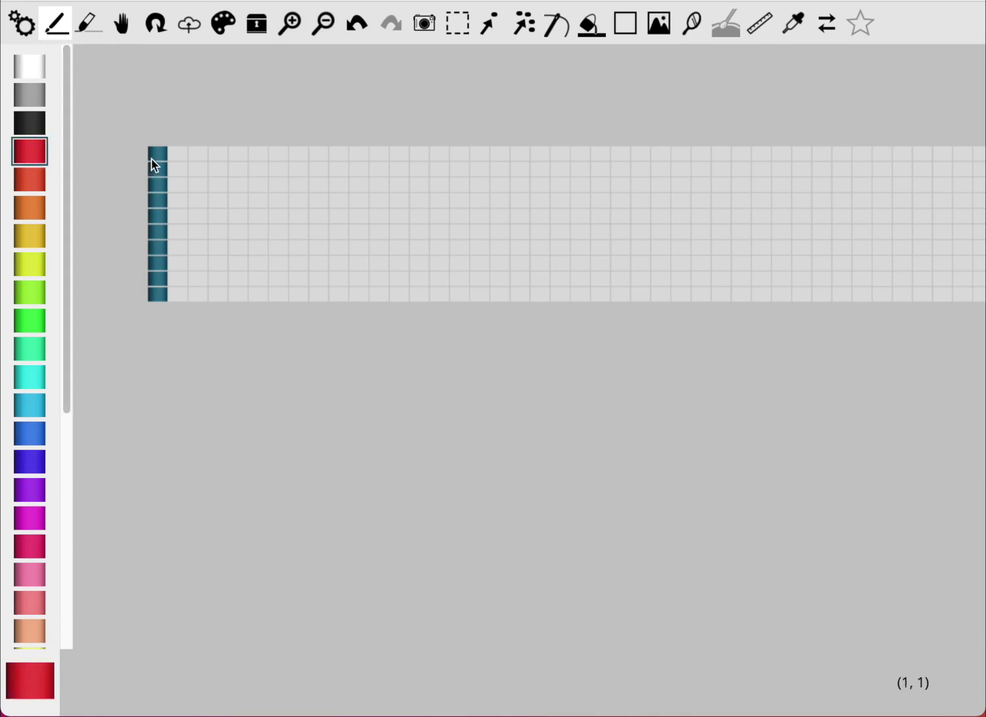
mouse_move(175, 150)
left_mouse_down()
mouse_move(192, 304)
mouse_move(183, 269)
mouse_move(208, 152)
left_mouse_up()
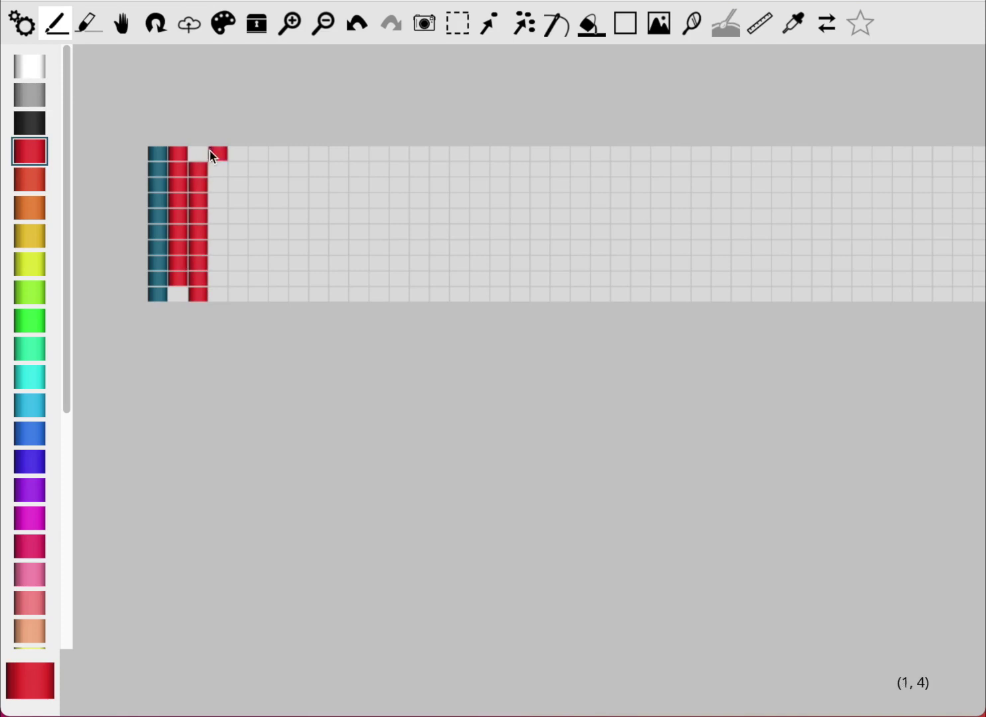
left_click(217, 201)
mouse_move(178, 276)
left_mouse_down()
mouse_move(193, 308)
mouse_move(221, 300)
mouse_move(213, 179)
mouse_move(184, 160)
mouse_move(240, 150)
mouse_move(242, 301)
mouse_move(257, 298)
mouse_move(261, 160)
mouse_move(272, 139)
mouse_move(274, 291)
left_mouse_up()
left_click(221, 294)
left_click(44, 236)
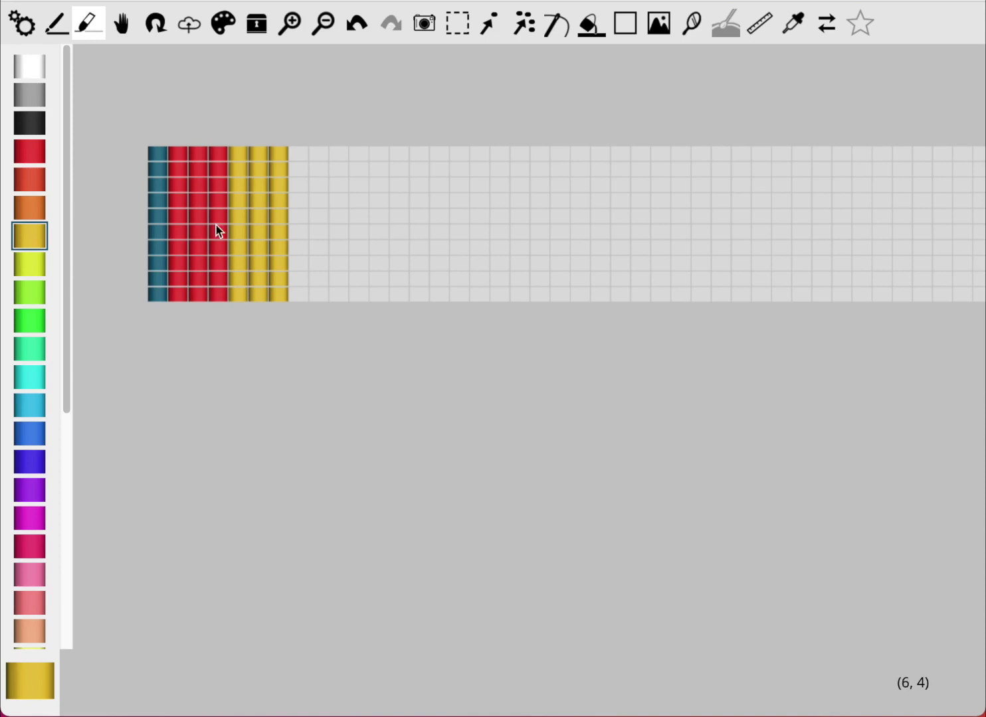
Erase the beads in columns 1 to 4 across rows 1 to 7.
mouse_move(153, 155)
left_mouse_down()
mouse_move(266, 154)
mouse_move(288, 164)
mouse_move(143, 167)
mouse_move(188, 183)
mouse_move(278, 185)
left_mouse_up()
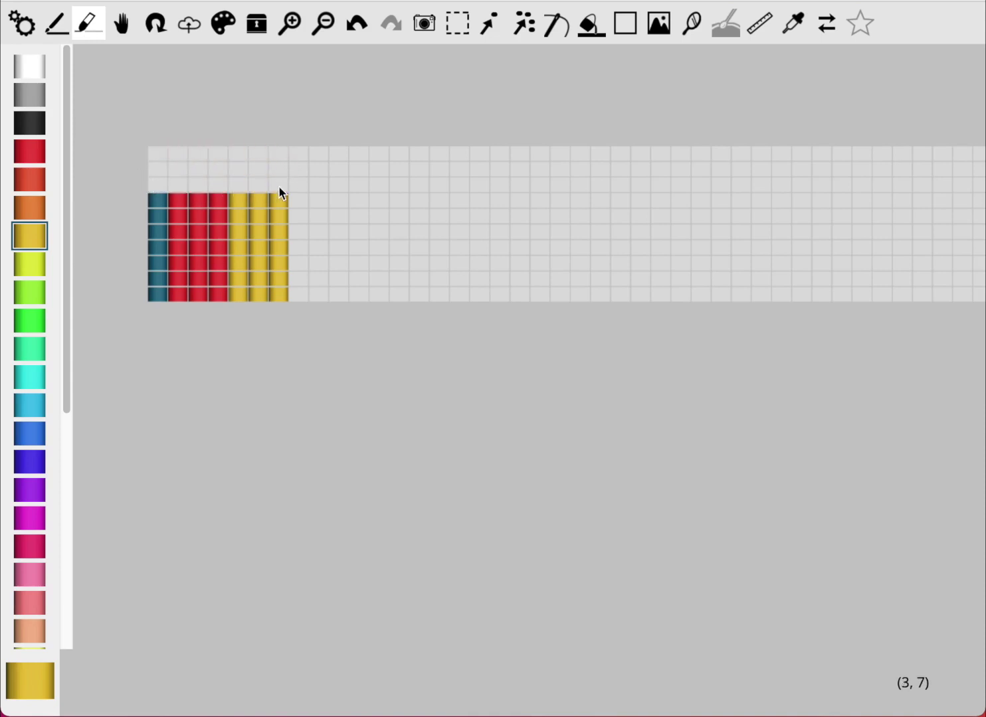
key("e")
left_click_drag(156, 201, 274, 203)
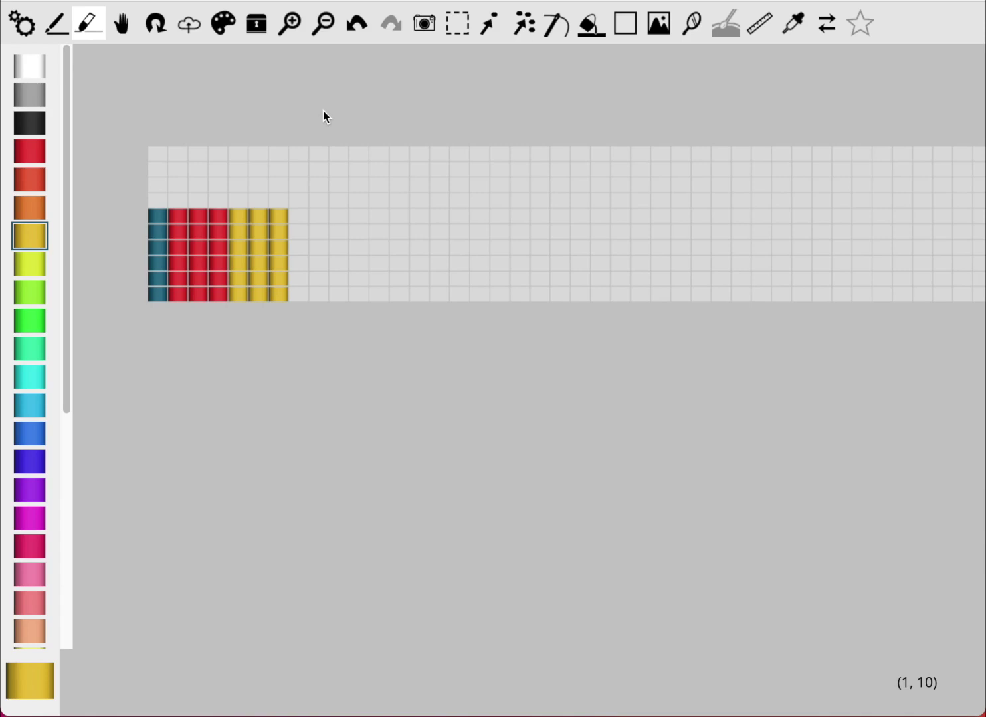
Flood fill the empty canvas with black and the gold beads in rows 5 to 7 with turquoise.
left_click(598, 40)
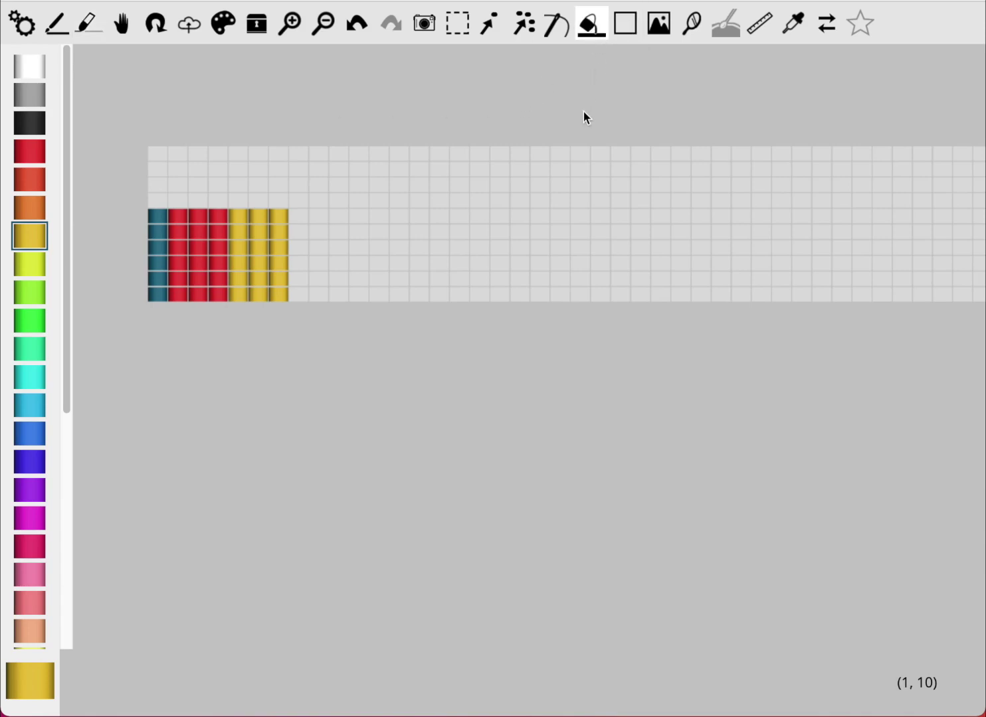
left_click(34, 126)
left_click(377, 192)
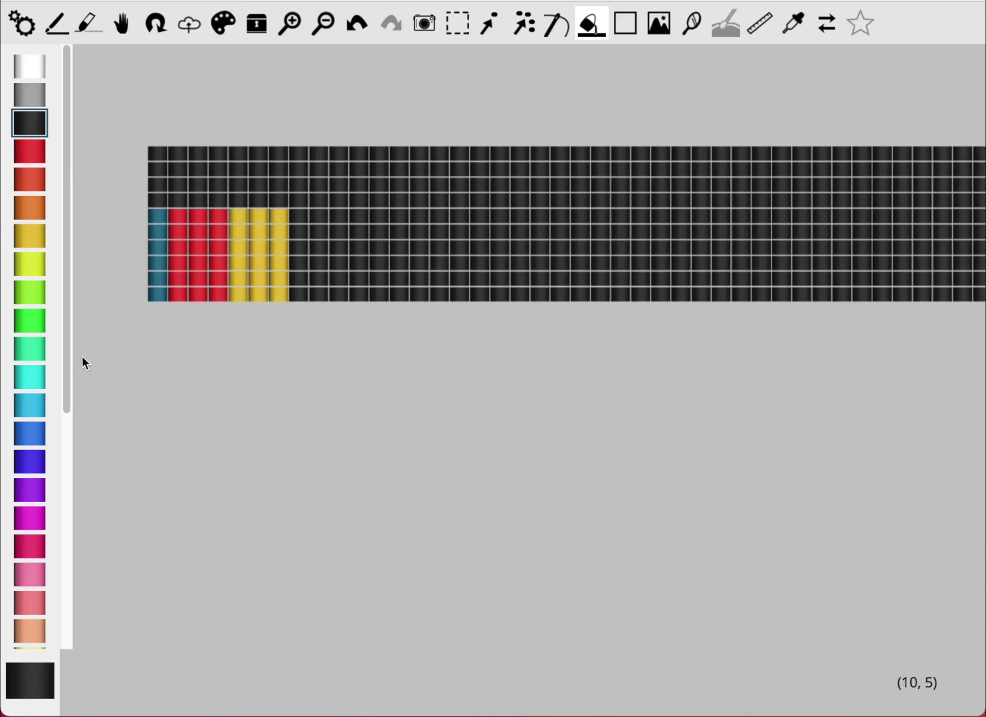
left_click(39, 377)
left_click(259, 253)
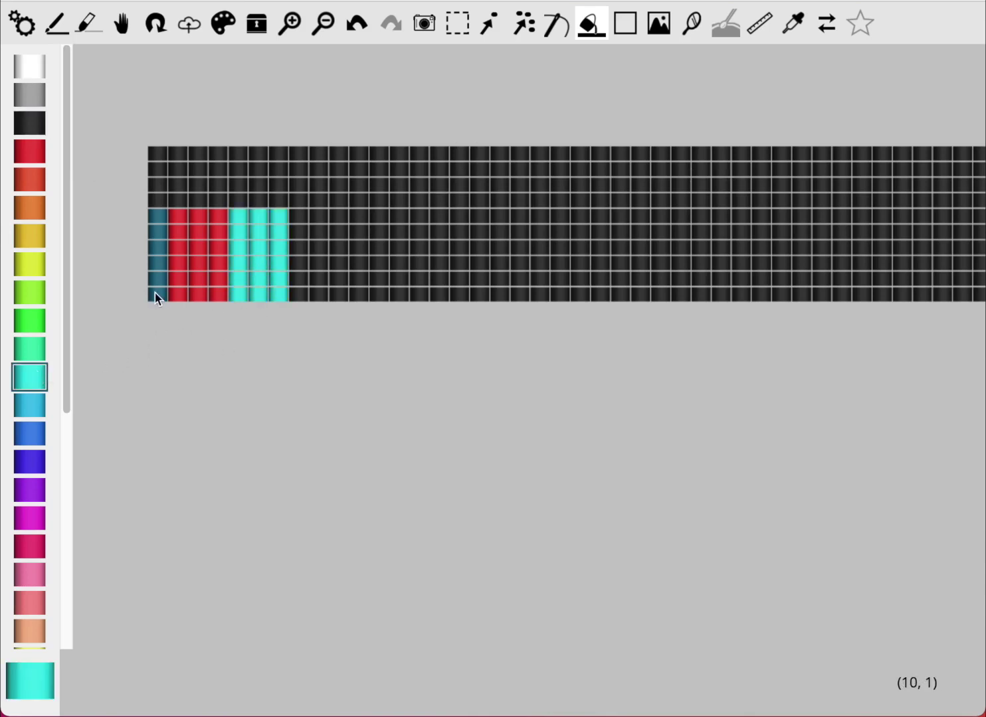
Flood fill the red beads in rows 2 to 4 with bright green and the teal beads in row 1 with lemon yellow.
left_click(29, 320)
left_click(198, 265)
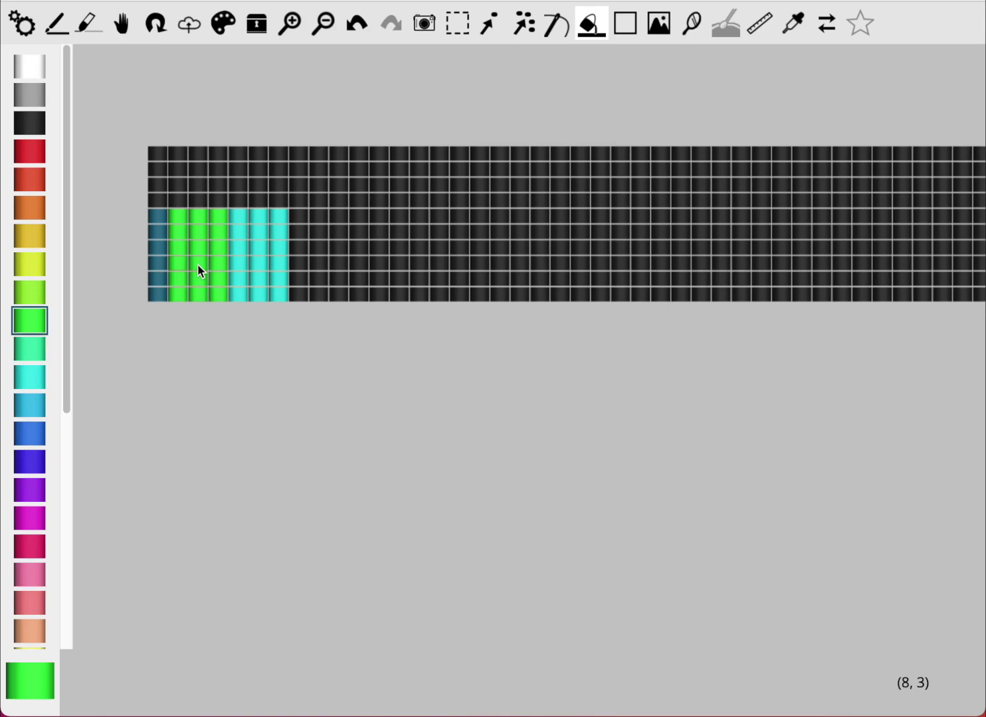
left_click(28, 262)
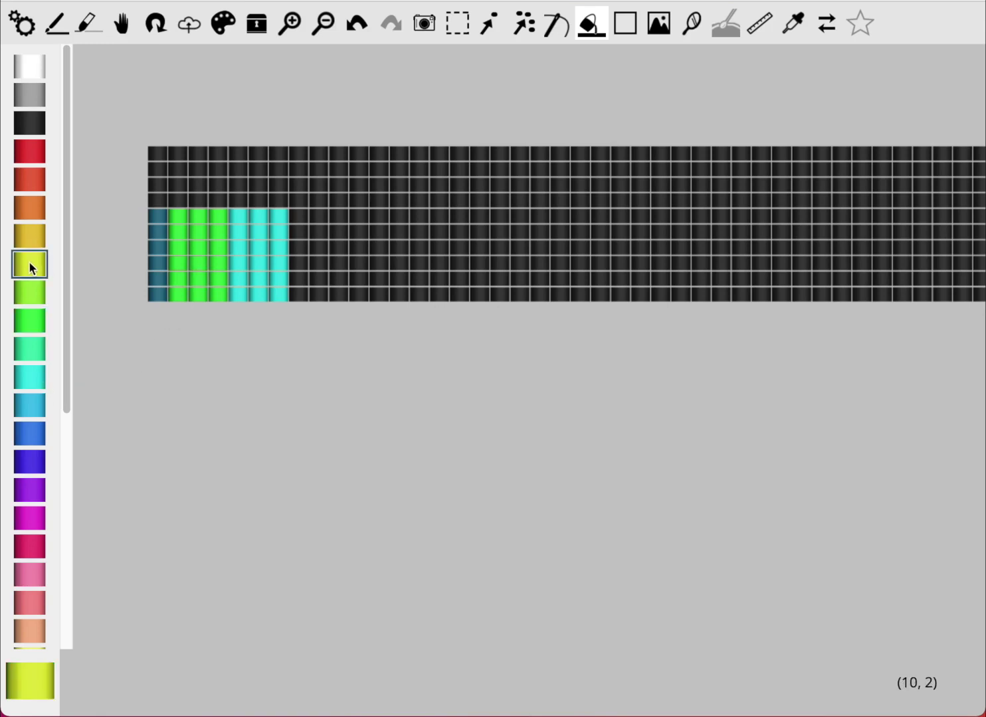
left_click(158, 263)
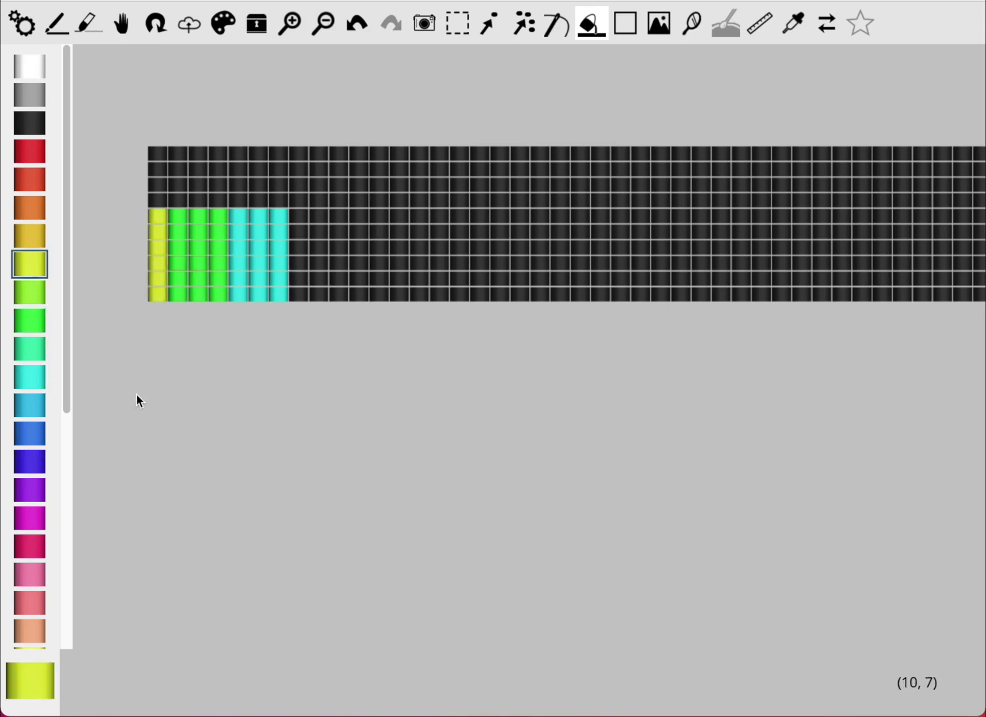
Draw a closed white freehand outline with the pencil on the black area, spanning about rows 14 to 22 and columns 3 to 10.
left_click(30, 66)
left_click(56, 23)
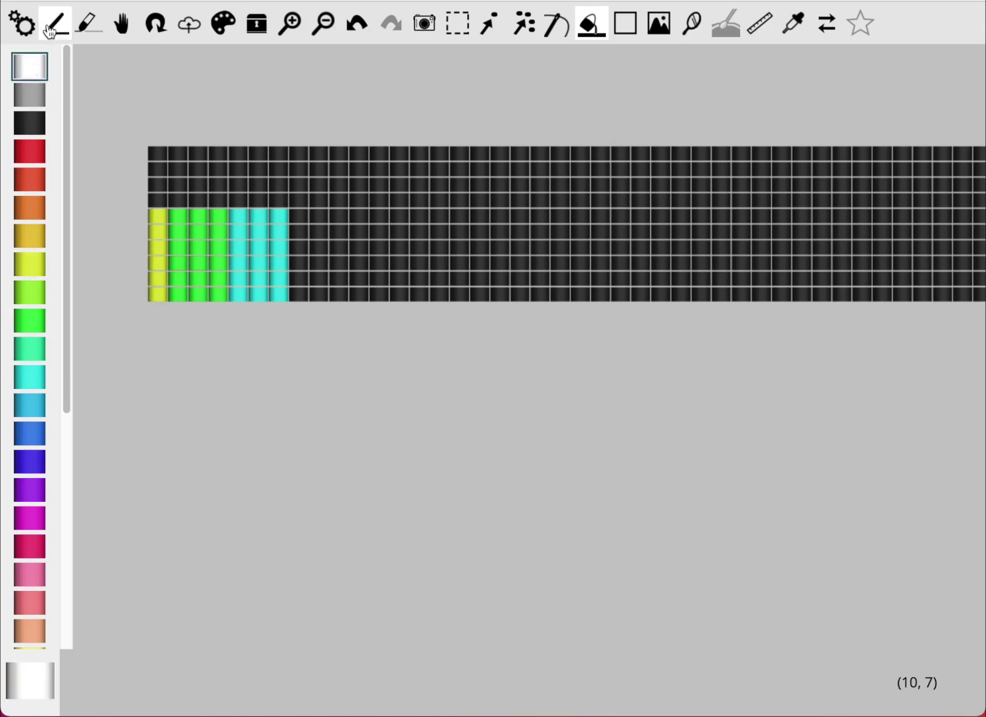
mouse_move(492, 188)
left_mouse_down()
mouse_move(424, 195)
mouse_move(452, 285)
mouse_move(550, 285)
mouse_move(505, 177)
left_mouse_up()
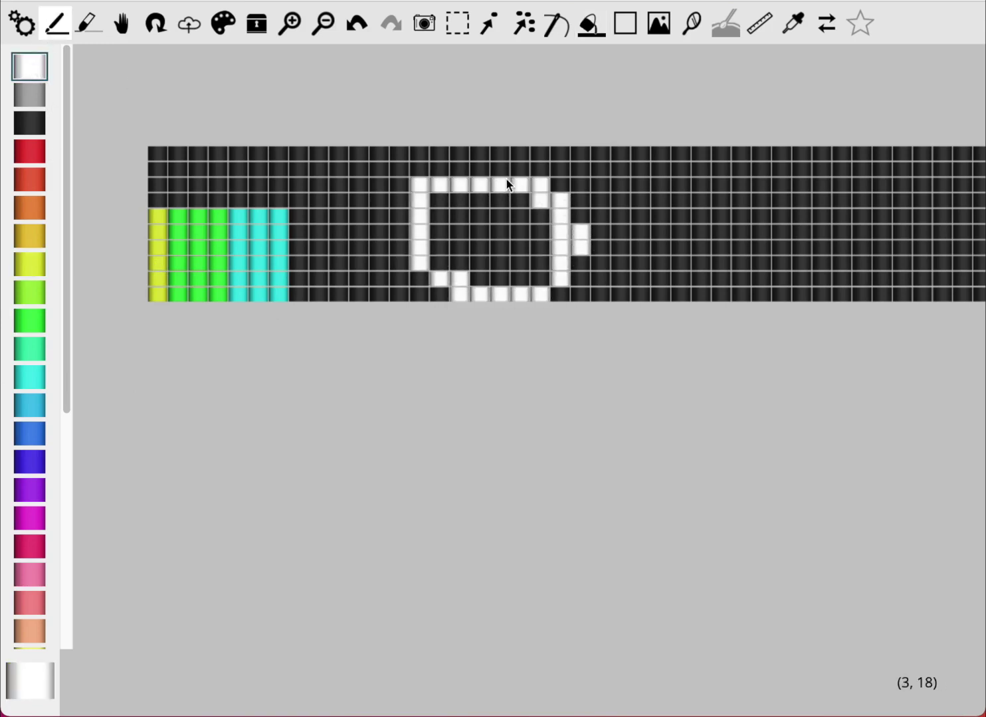
left_click(439, 263)
Flood fill the inside of the white outline and the outline itself with lime green.
left_click(35, 291)
left_click(591, 23)
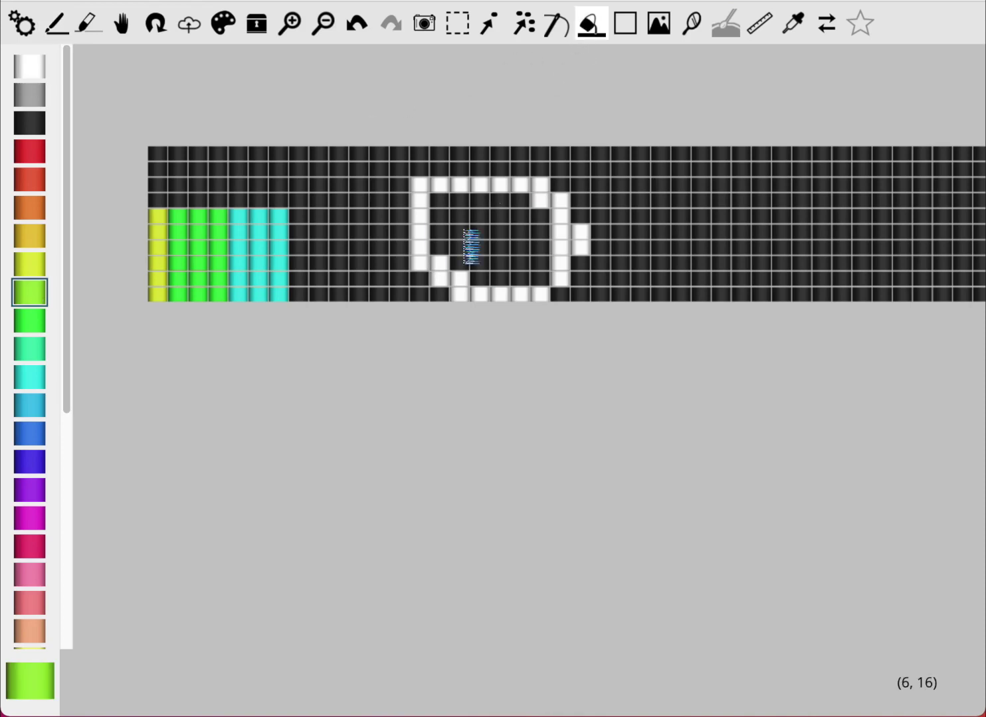
left_click(468, 246)
left_click(413, 219)
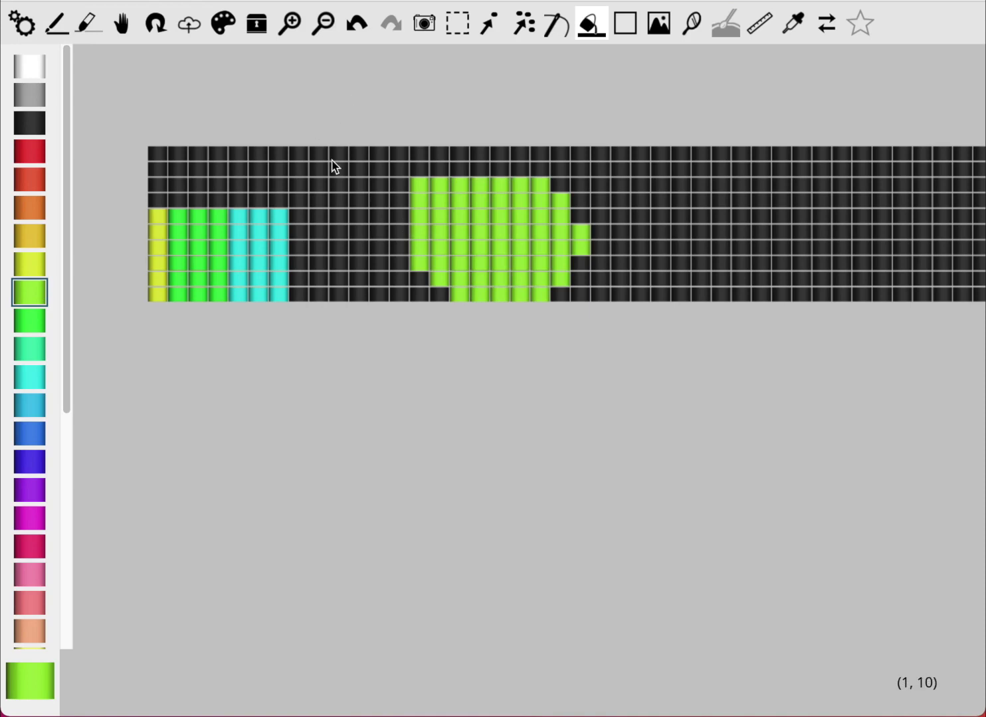
Draw three solid indigo rectangles with the Rectangle tool over about rows 22 to 29, rows 10 to 18 and rows 4 to 12.
left_click(623, 28)
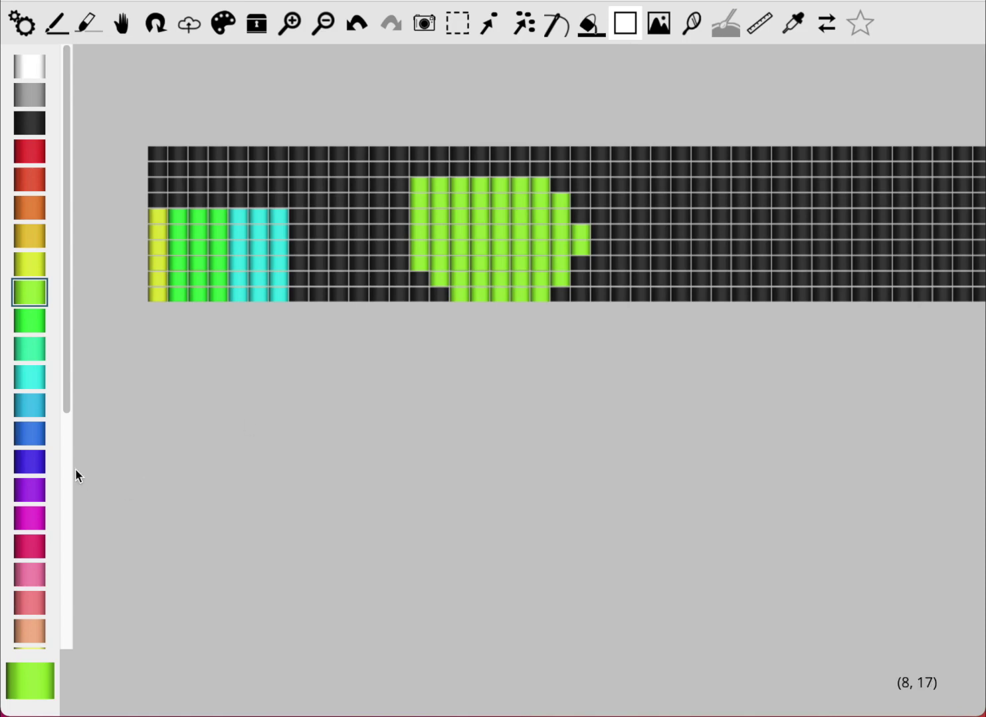
left_click(29, 462)
left_click_drag(575, 136, 725, 359)
left_click_drag(345, 127, 523, 225)
left_click_drag(214, 211, 392, 332)
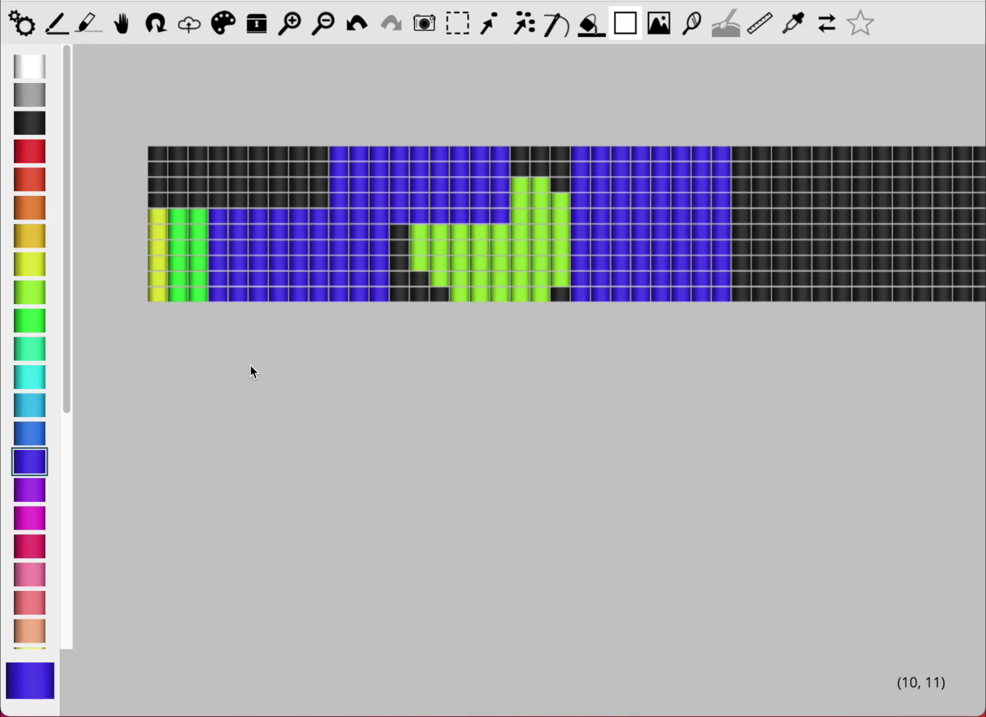
key("b")
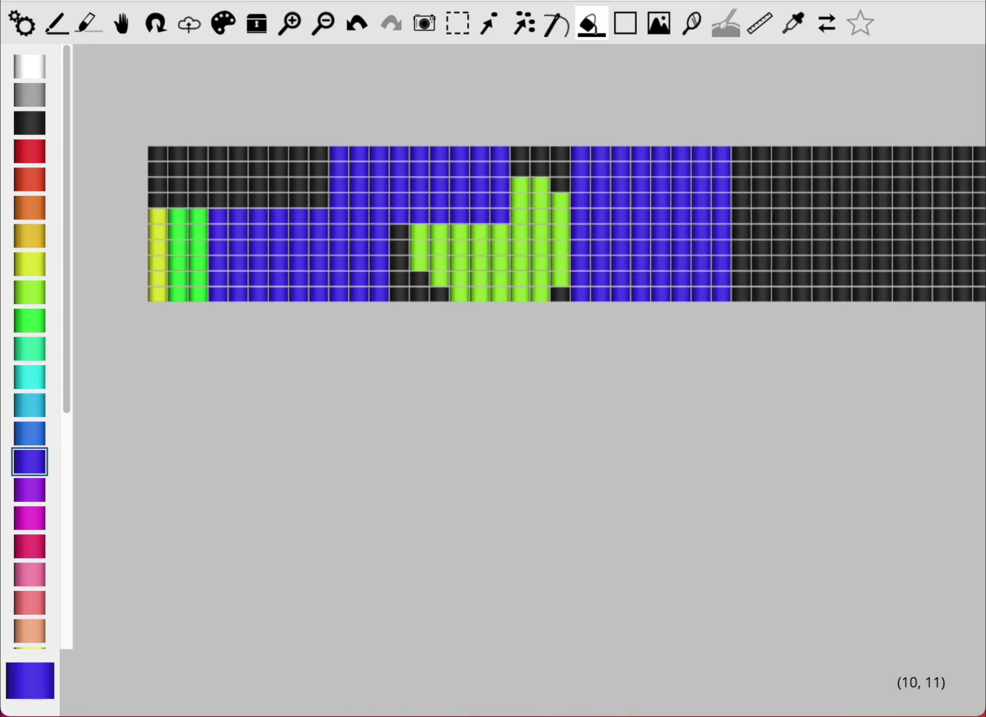
key("r")
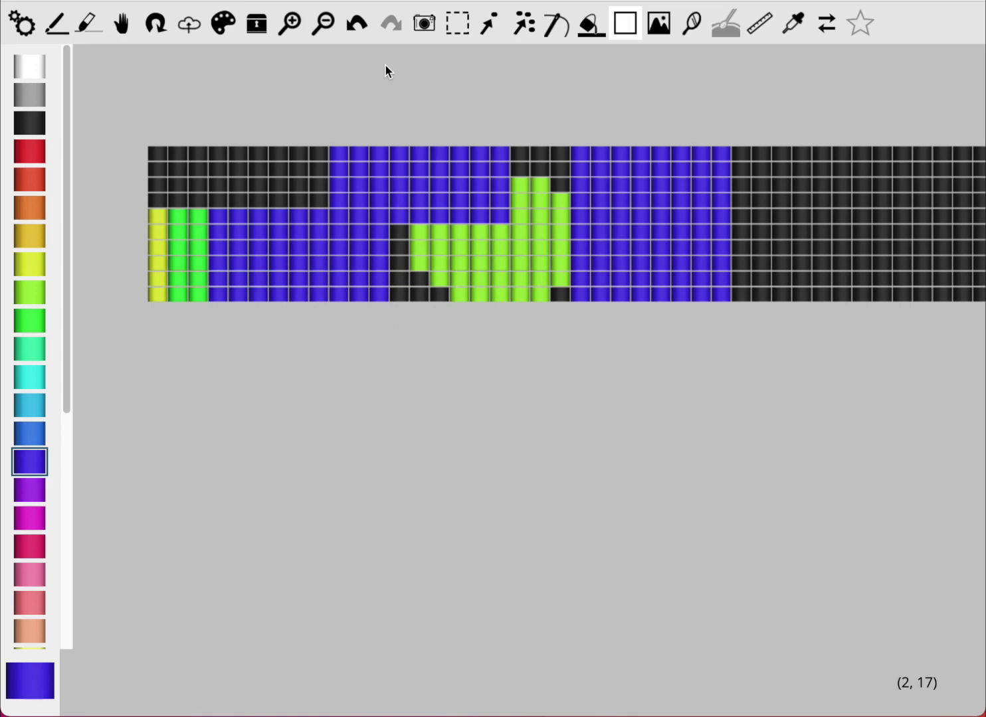
Undo all rectangles, fills, erasing and pencil work until the bead canvas is empty.
left_click(357, 25)
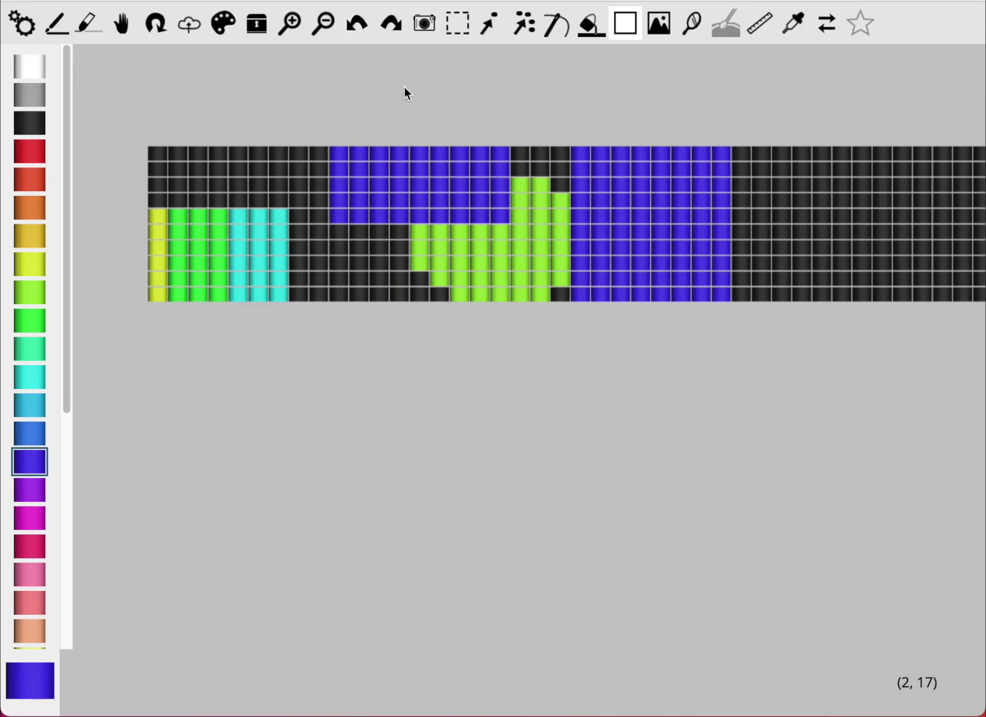
key("ctrl+z")
key("ctrl+z")
key("ctrl+z")
key("ctrl+z")
key("ctrl+z")
key("ctrl+z")
key("ctrl+z")
key("ctrl+z")
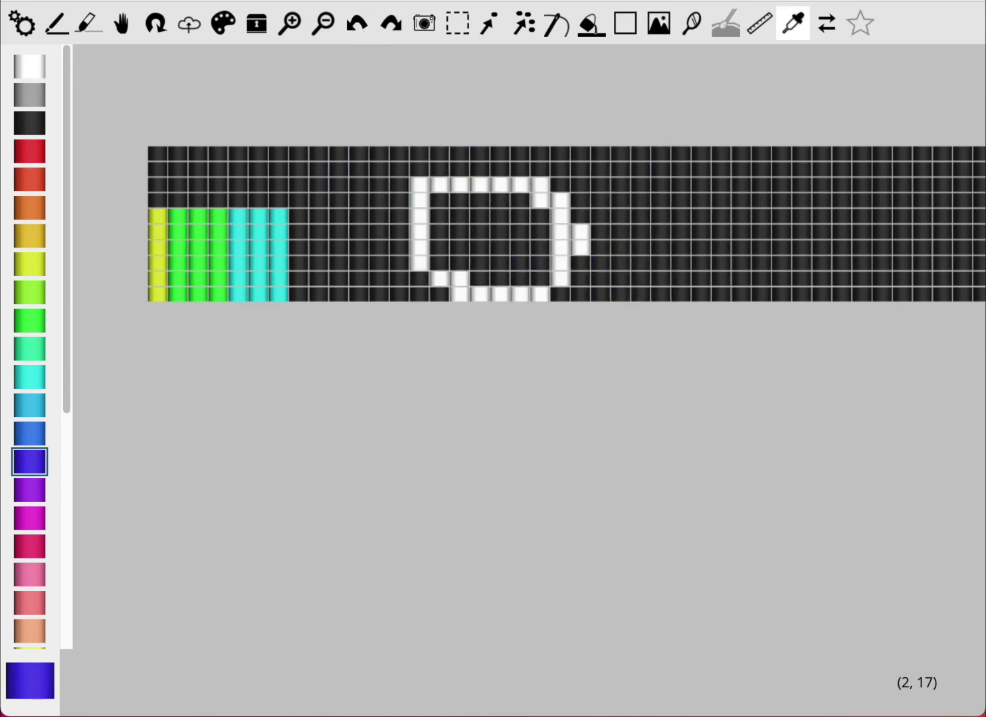
key("ctrl+z")
key("ctrl+z")
key("ctrl+z")
key("ctrl+z")
key("ctrl+z")
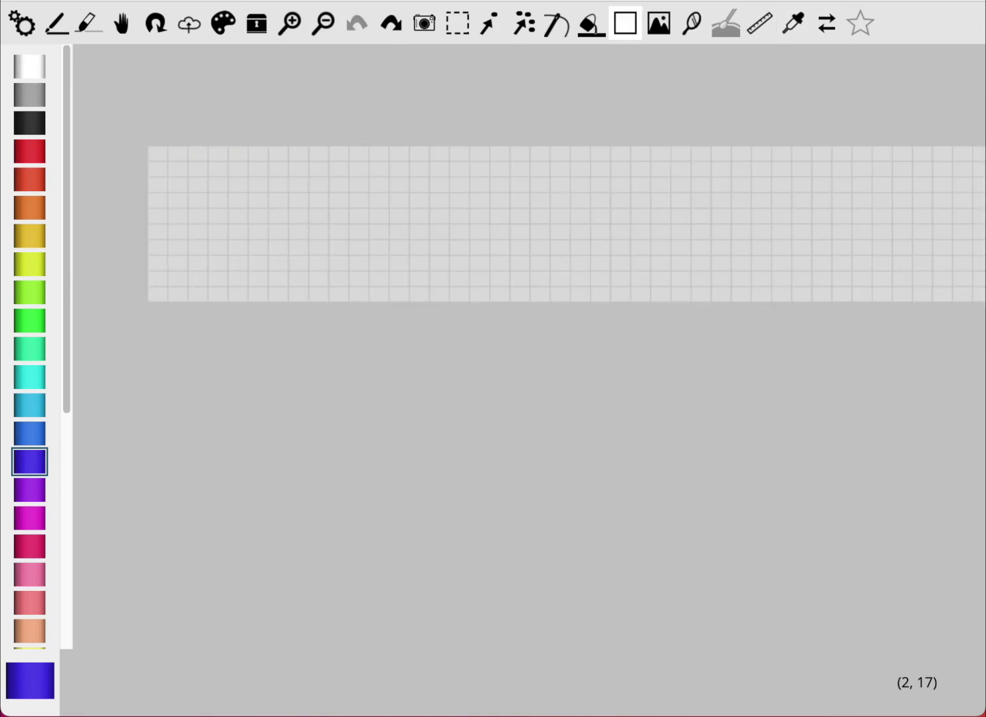
Redo the undone edits up to the turquoise fill of rows 5 to 7.
left_click(390, 30)
left_click(390, 30)
left_click(390, 30)
left_click(390, 30)
left_click(389, 30)
left_click(390, 29)
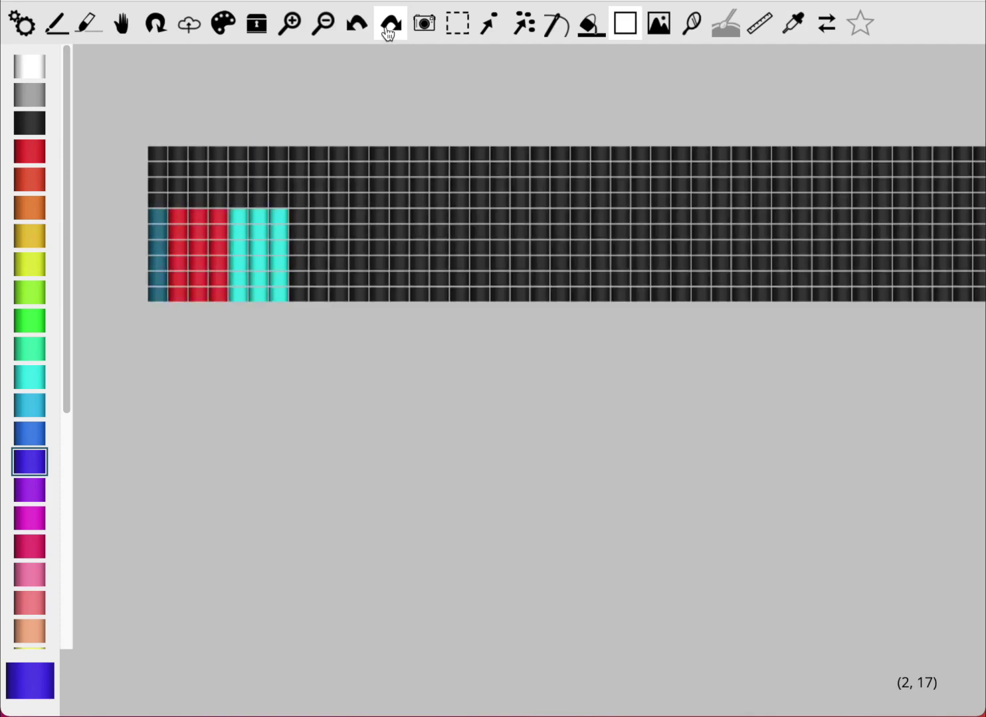
Undo the restored painting and fills until the canvas is blank again.
left_click(365, 30)
left_click(364, 31)
left_click(364, 31)
left_click(364, 30)
left_click(364, 30)
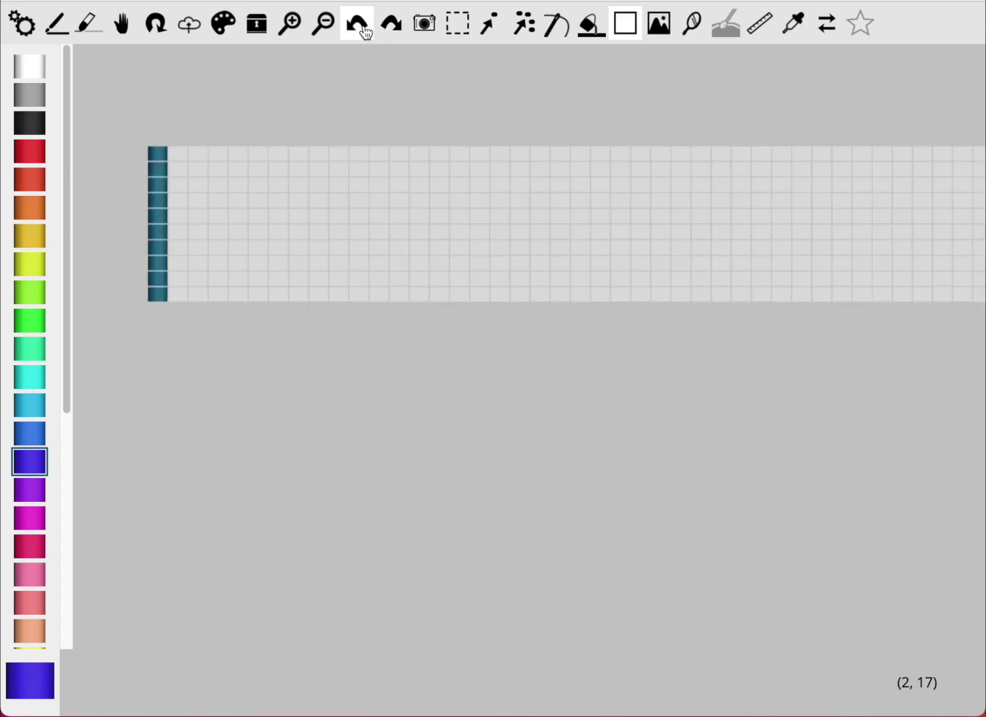
left_click(364, 30)
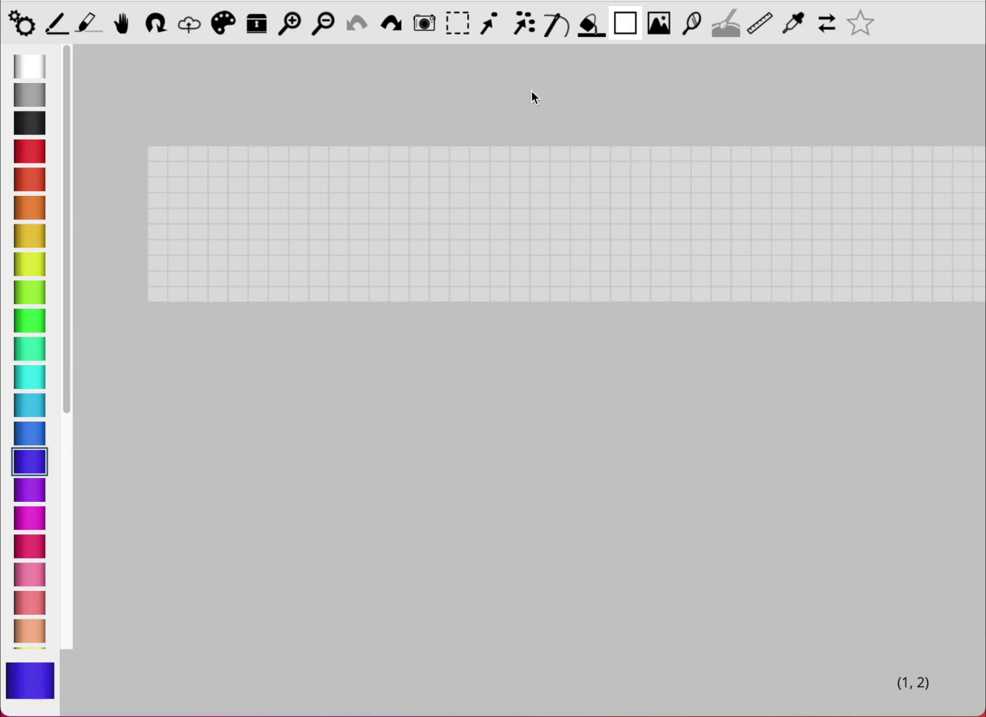
Save a snapshot of the canvas to the Desktop as the PNG image beadographer_image.png.
left_click(426, 26)
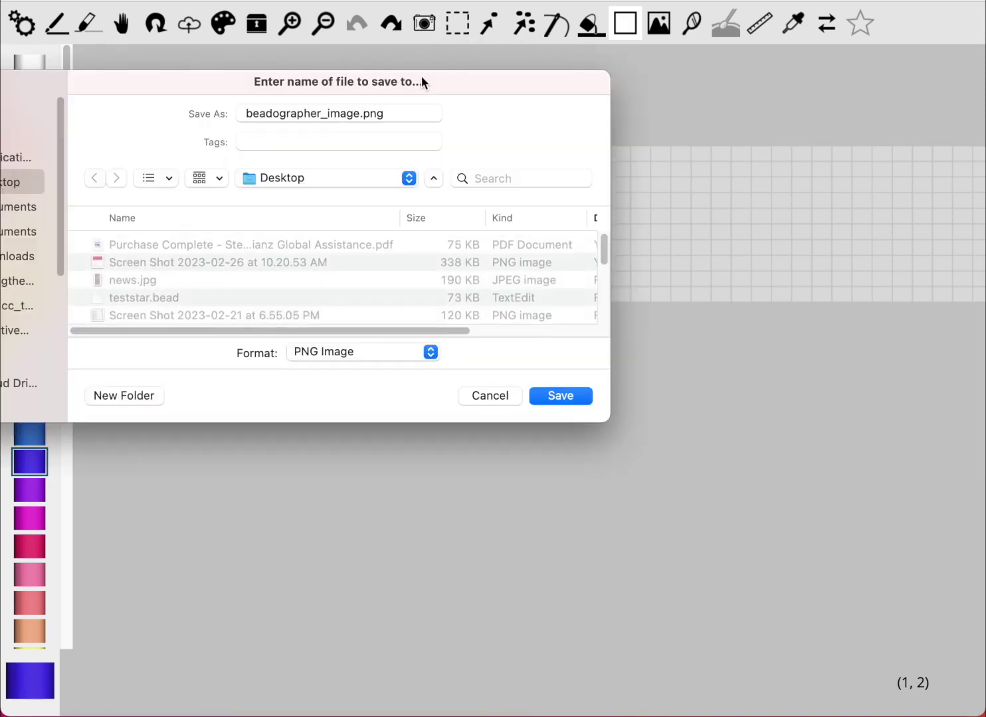
left_click_drag(464, 71, 439, 189)
left_click(540, 511)
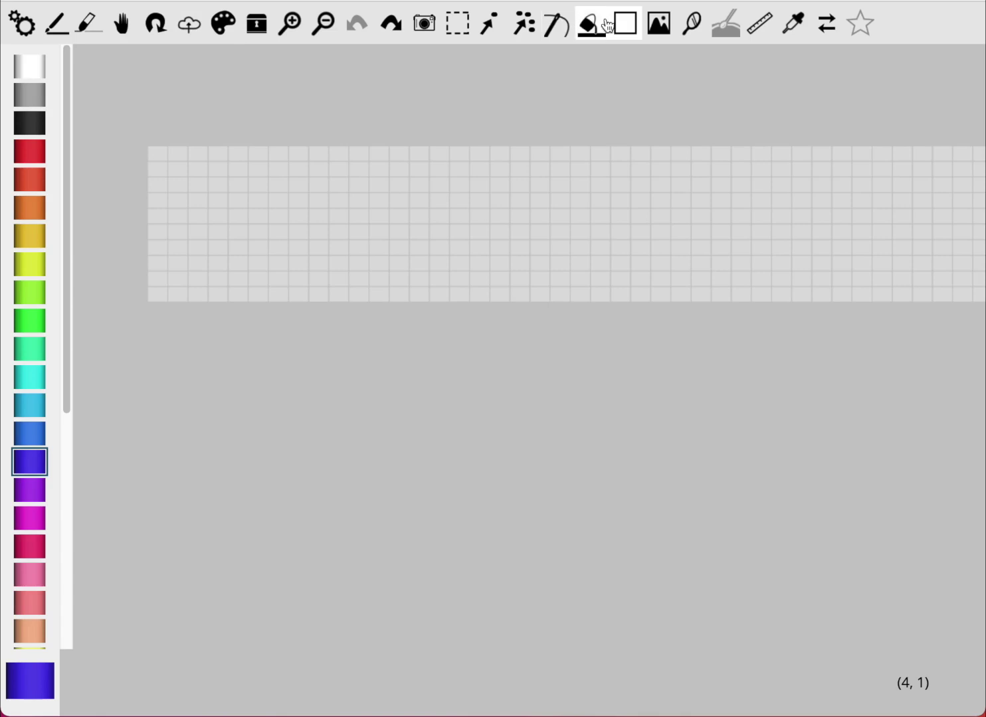
Cover rows 1 to 15 with a solid red rectangle across all columns and save the project.
left_click(30, 150)
left_click_drag(120, 101, 165, 154)
left_click_drag(240, 222, 442, 416)
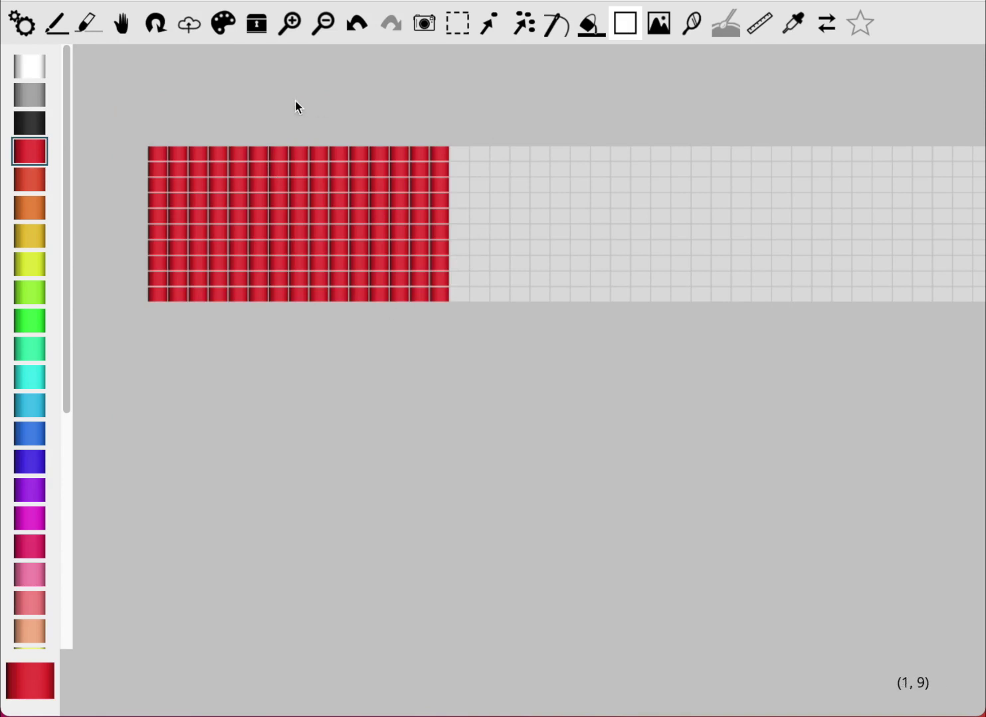
left_click(192, 27)
Turn on the guide grid that divides the bead canvas into blocks of five.
left_click(121, 25)
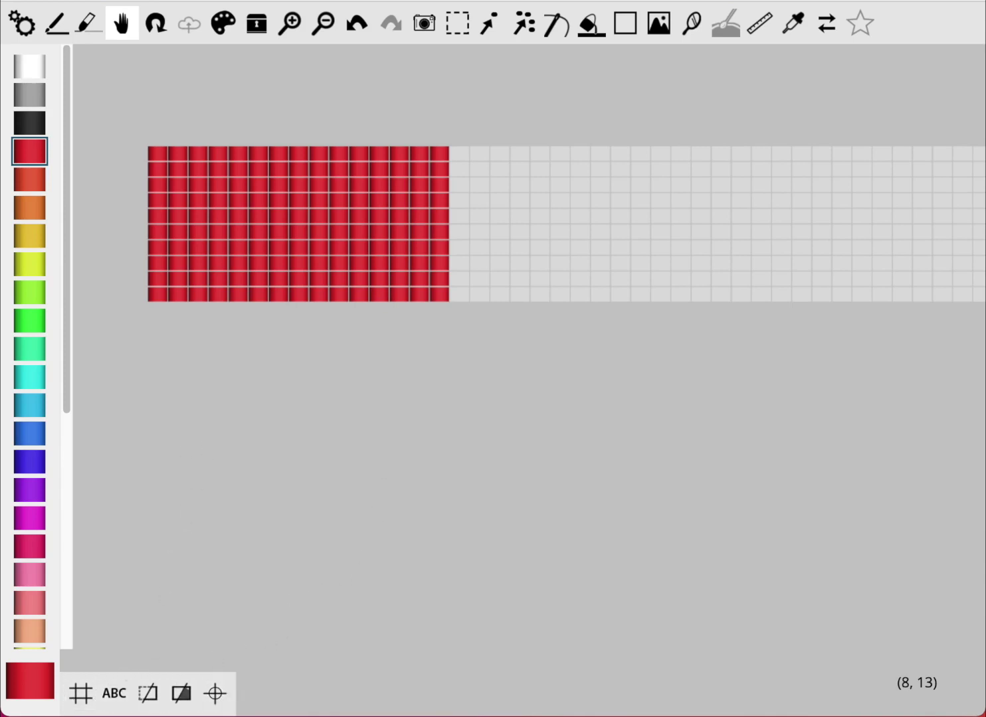
left_click_drag(466, 127, 429, 277)
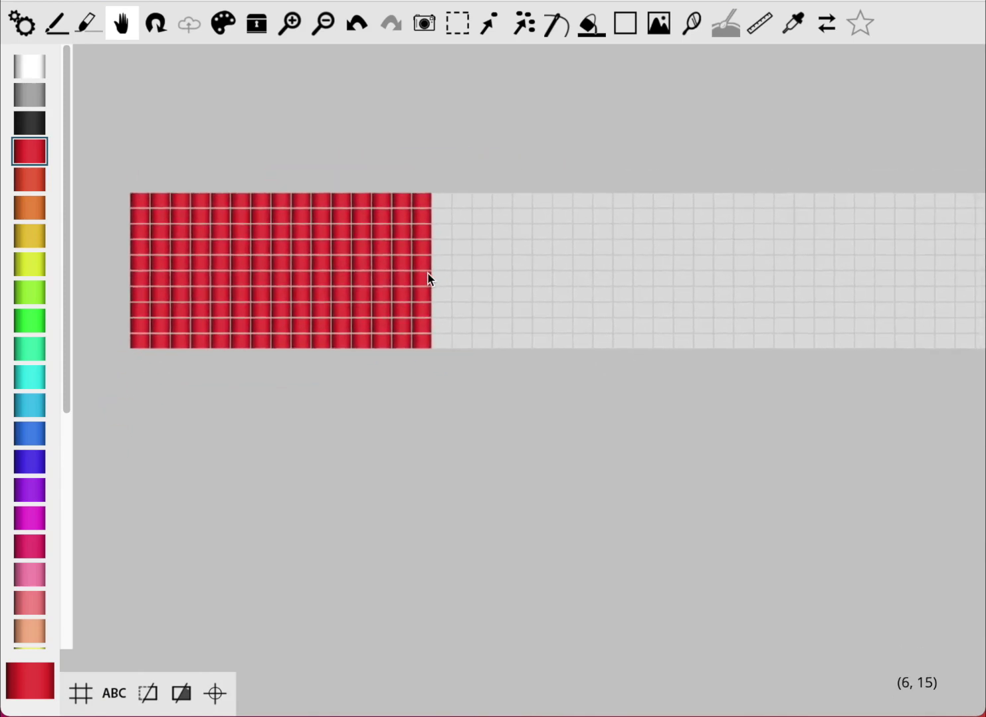
left_click_drag(742, 281, 282, 310)
left_click_drag(158, 297, 709, 279)
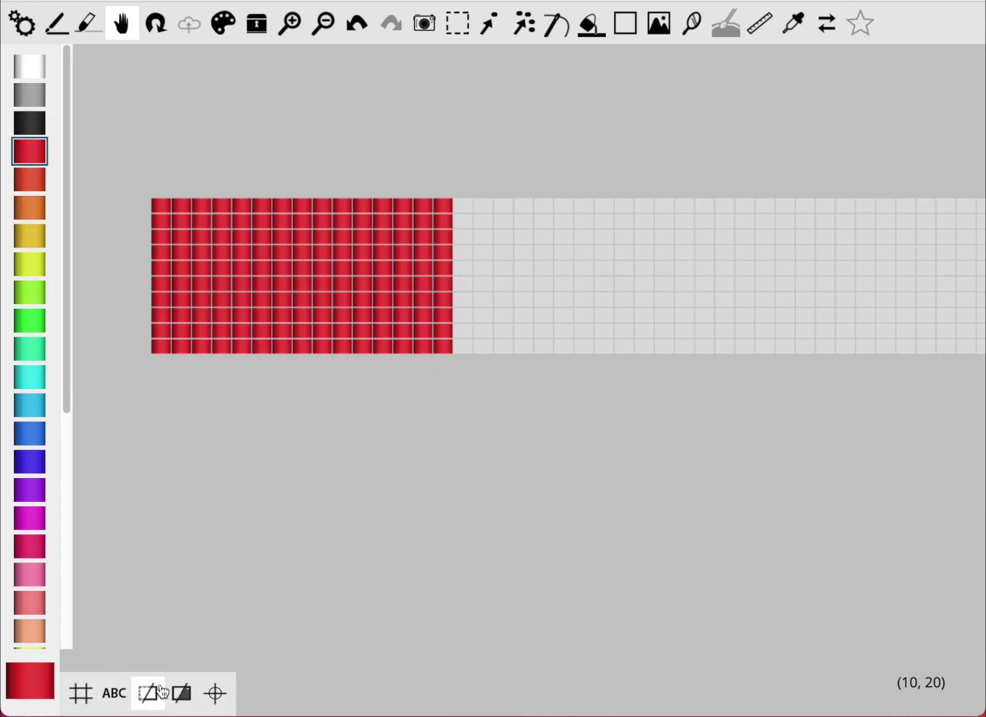
left_click(77, 695)
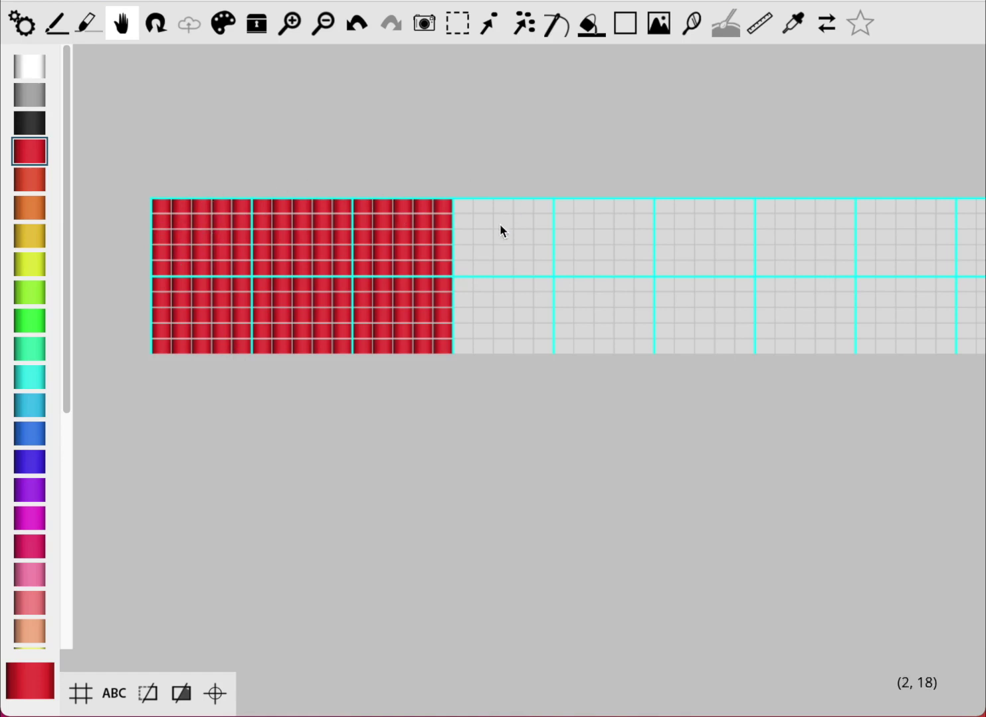
Fill rows 1 to 20 with lemon yellow and rows 21 to 40 with sapphire blue using the Rectangle tool.
left_click(624, 24)
left_click(19, 265)
left_click_drag(144, 140, 552, 448)
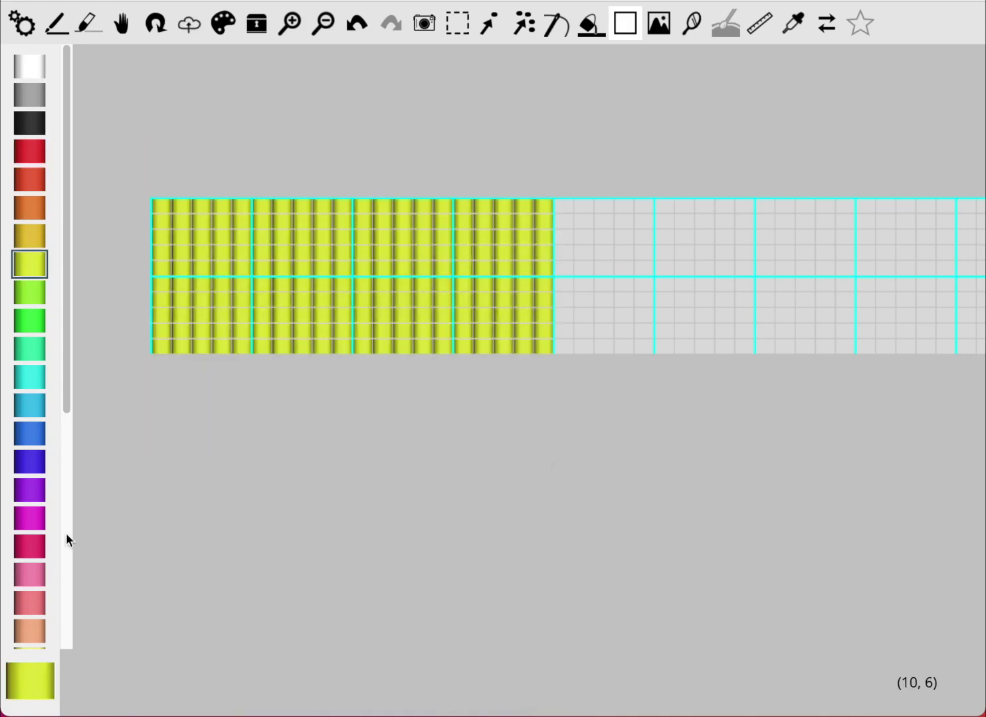
left_click(26, 438)
left_click_drag(551, 170, 950, 423)
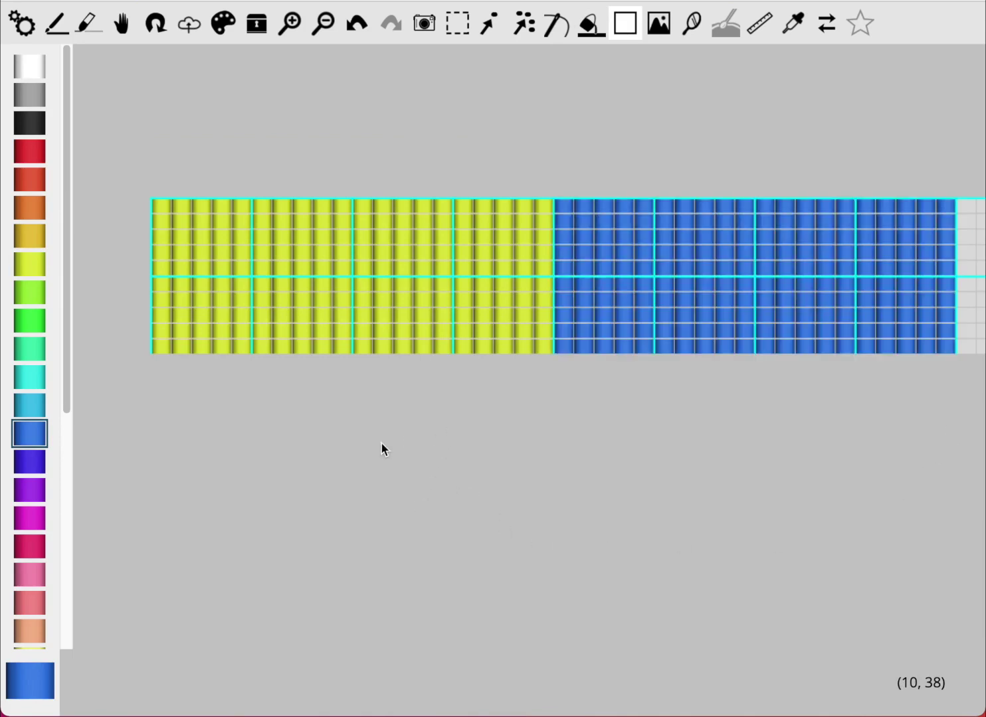
Turn off the guide grid over the bead canvas.
left_click(121, 23)
left_click(80, 692)
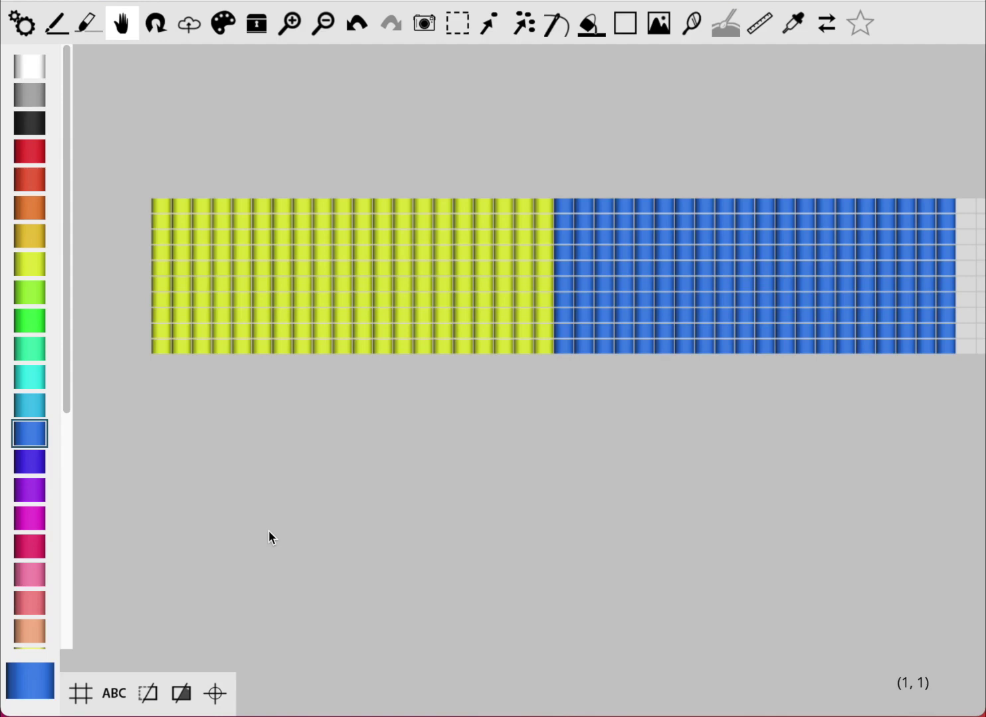
Assign the symbol B to the Sapphire swatch and save the swatch.
double_click(28, 438)
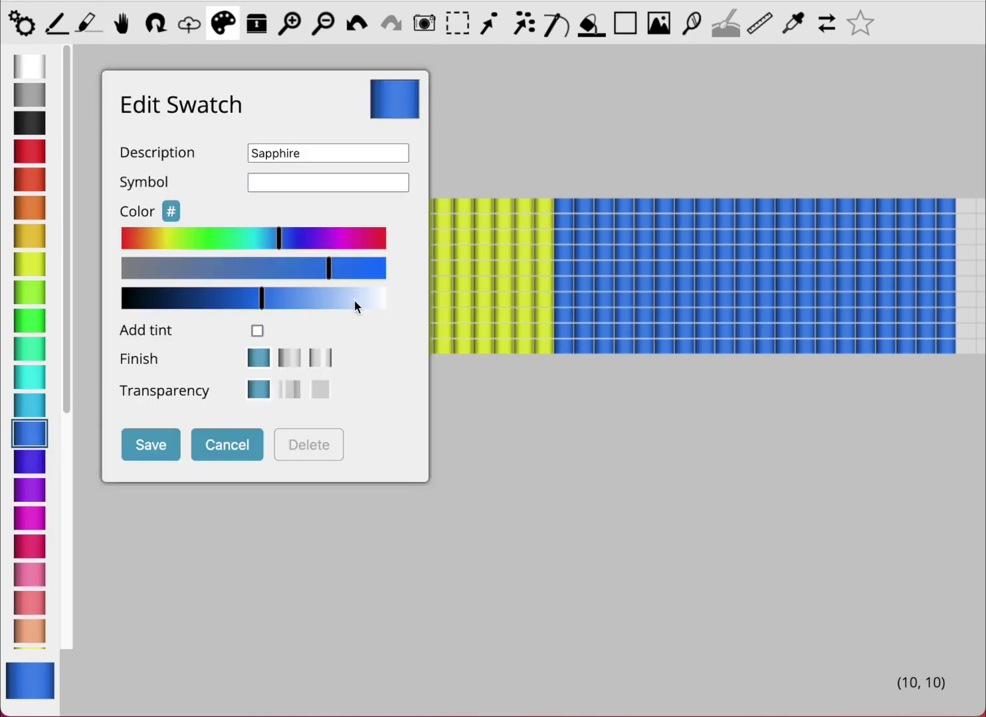
left_click(322, 182)
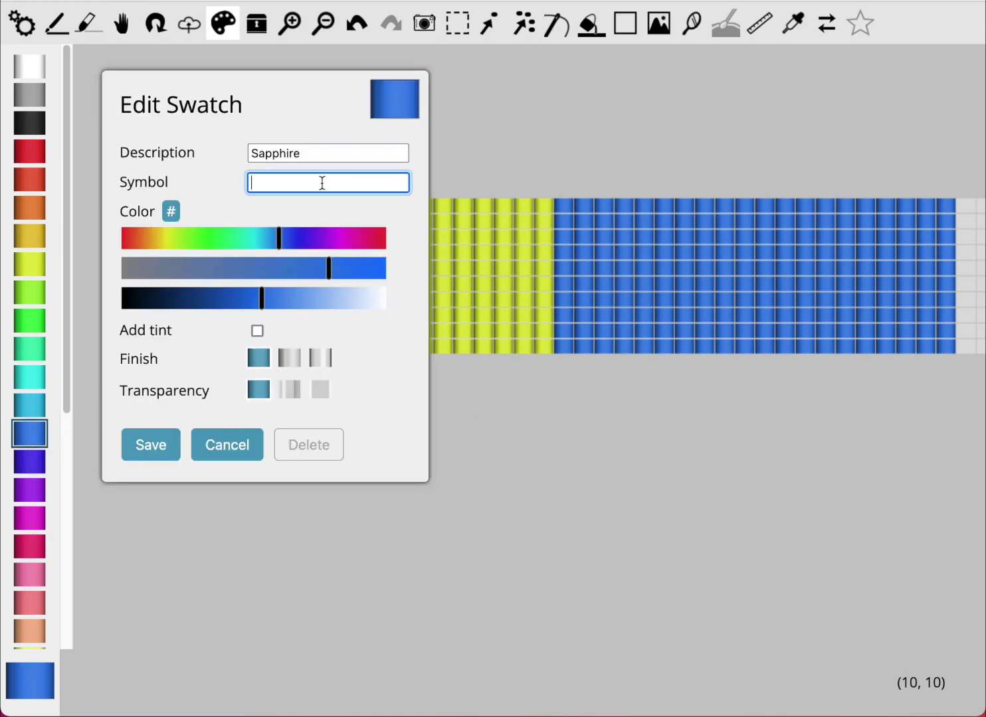
type("B")
left_click(154, 445)
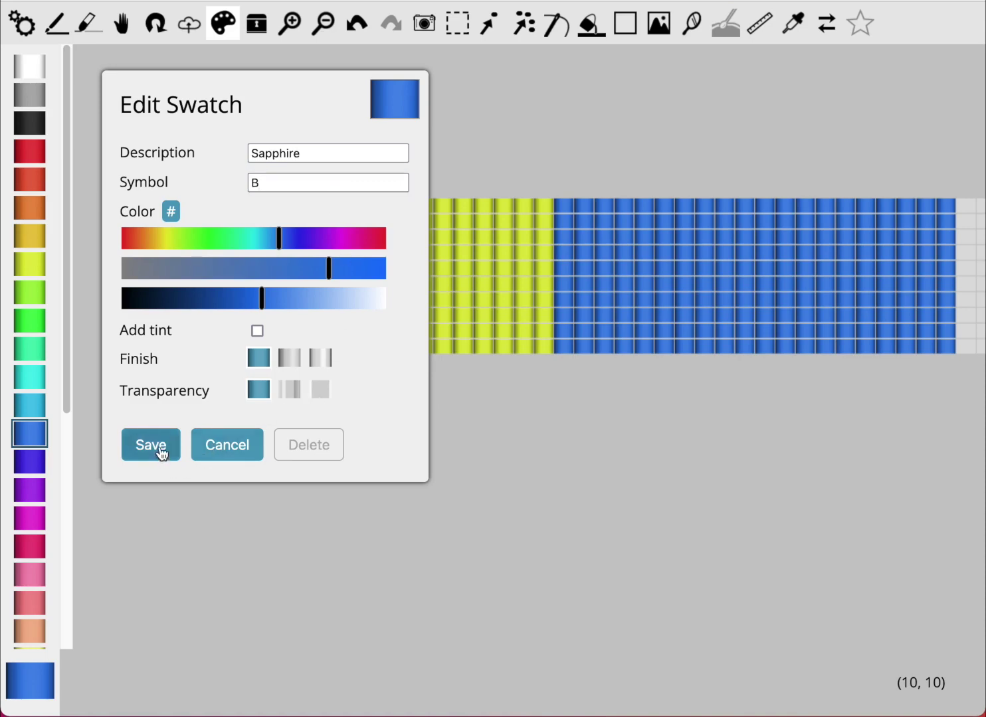
Assign the symbol Y to the Lemon swatch and show the swatch symbols on the beads.
double_click(30, 265)
left_click(285, 179)
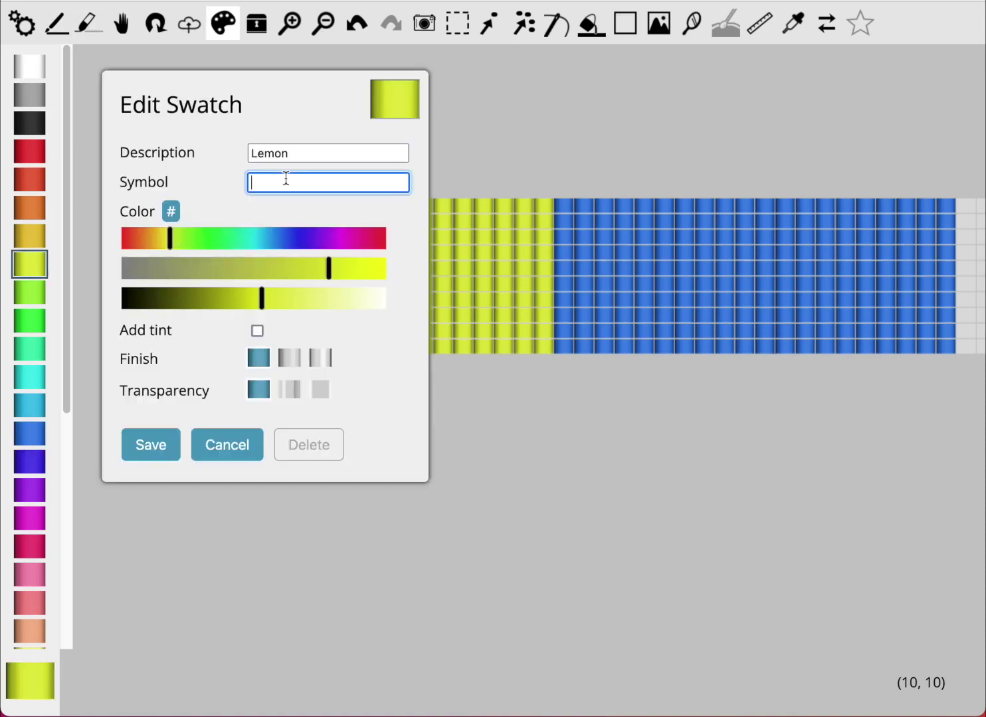
type("Y")
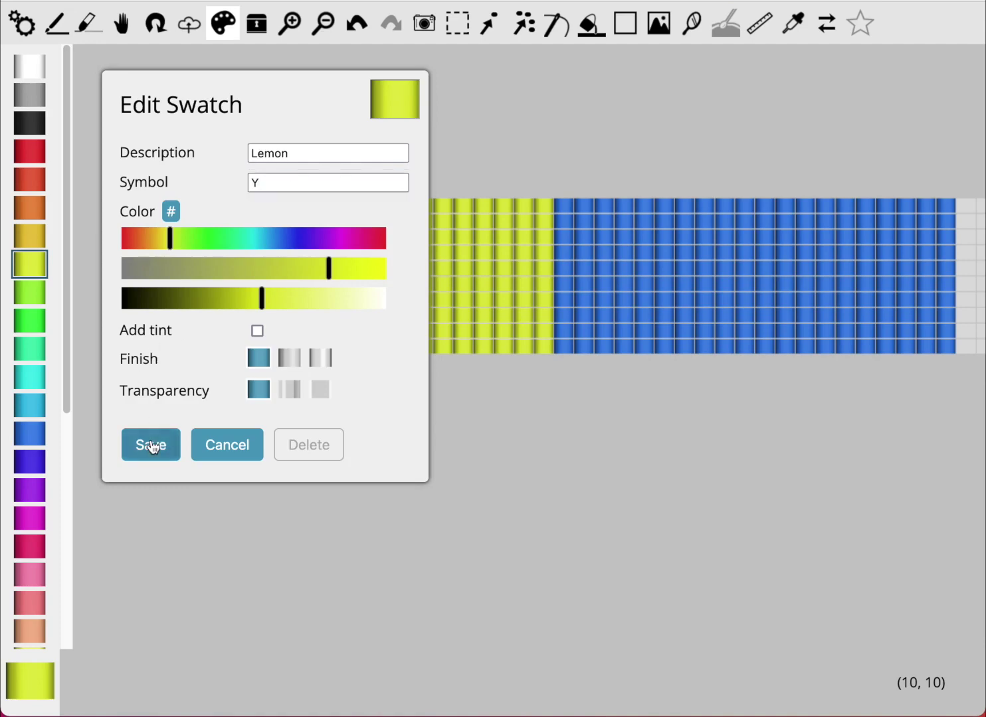
left_click(152, 446)
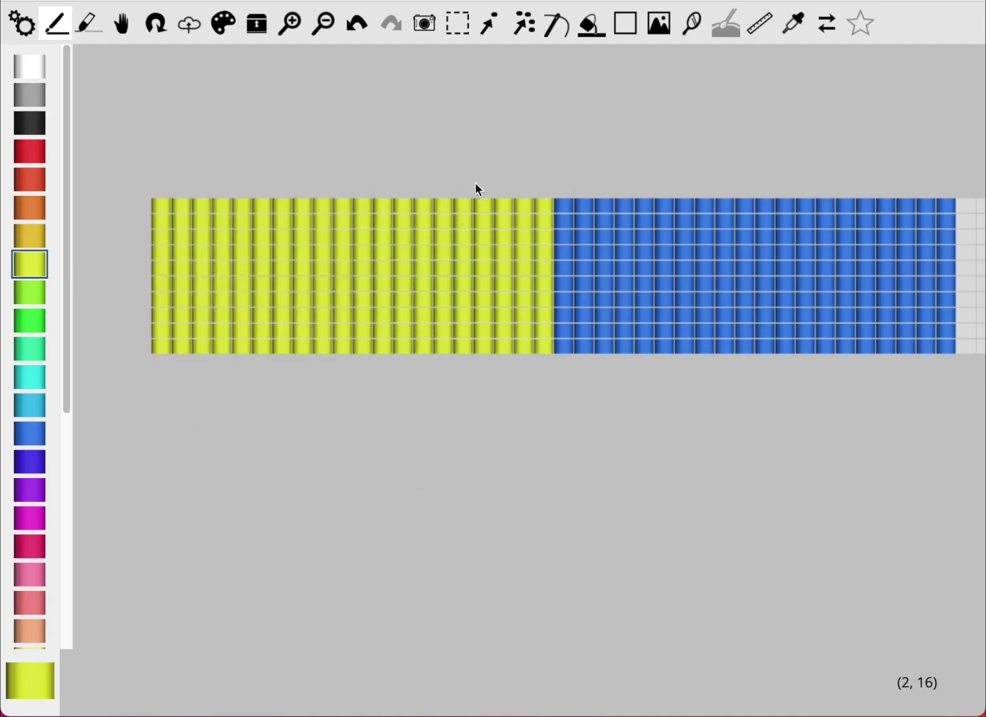
left_click(122, 26)
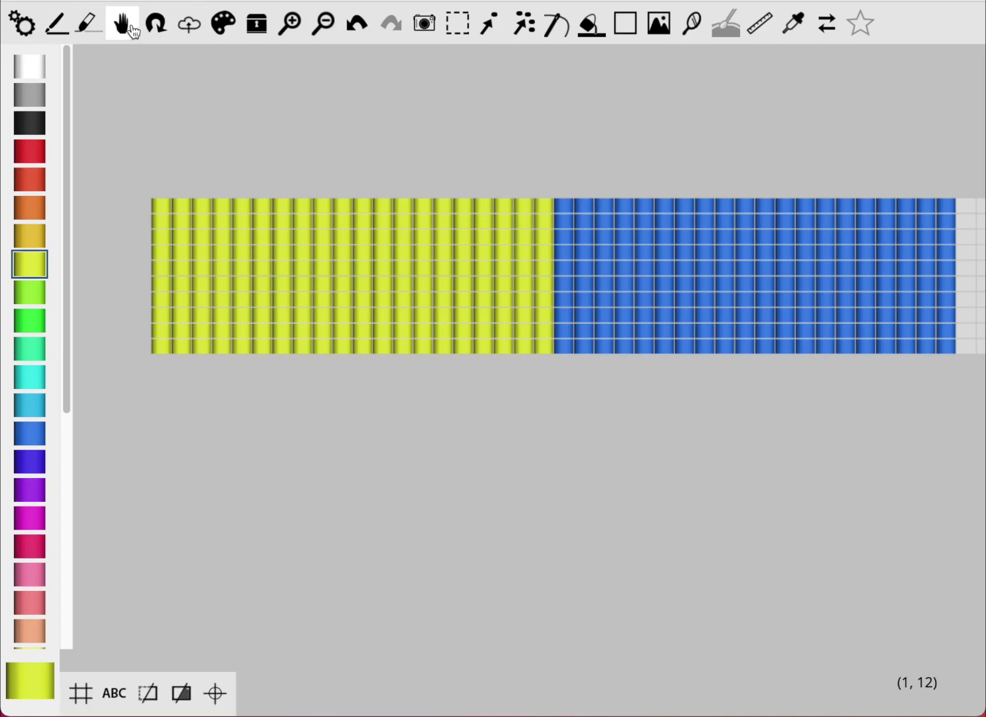
left_click(114, 694)
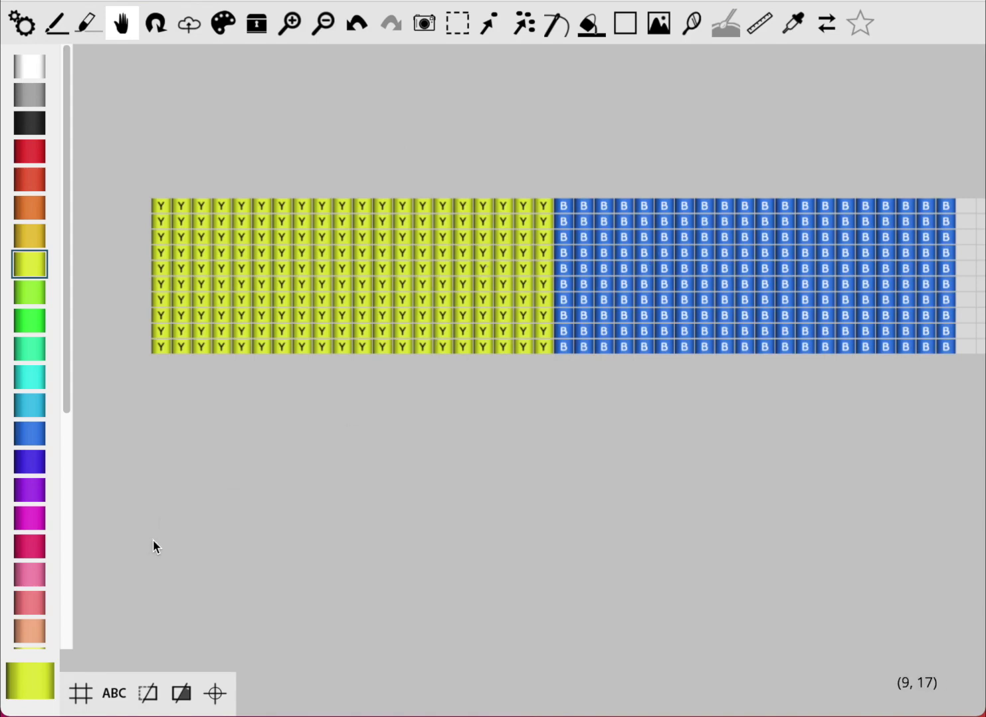
Fill rows 14 to 27 across all ten columns with the orange Gold swatch using the Rectangle tool.
left_click(625, 24)
left_click(29, 215)
left_click_drag(421, 137, 696, 435)
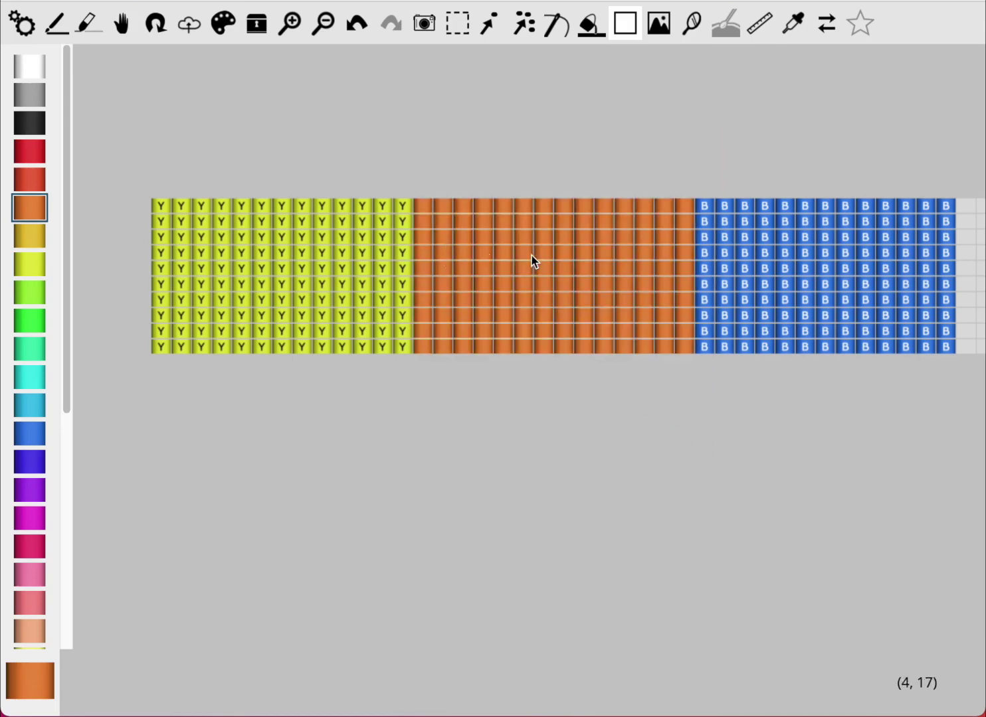
Toggle the swatch symbols on the beads off and back on.
left_click(124, 30)
left_click(108, 698)
left_click(108, 699)
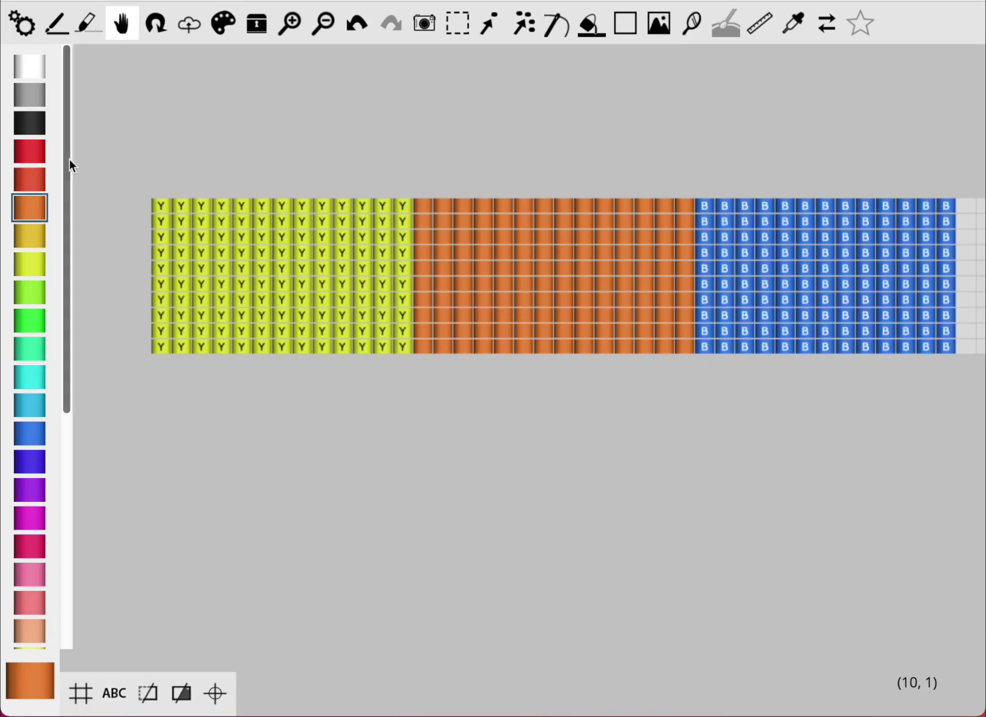
Assign the symbol G to the Gold swatch and hide the symbols on the beads.
double_click(36, 207)
left_click(254, 185)
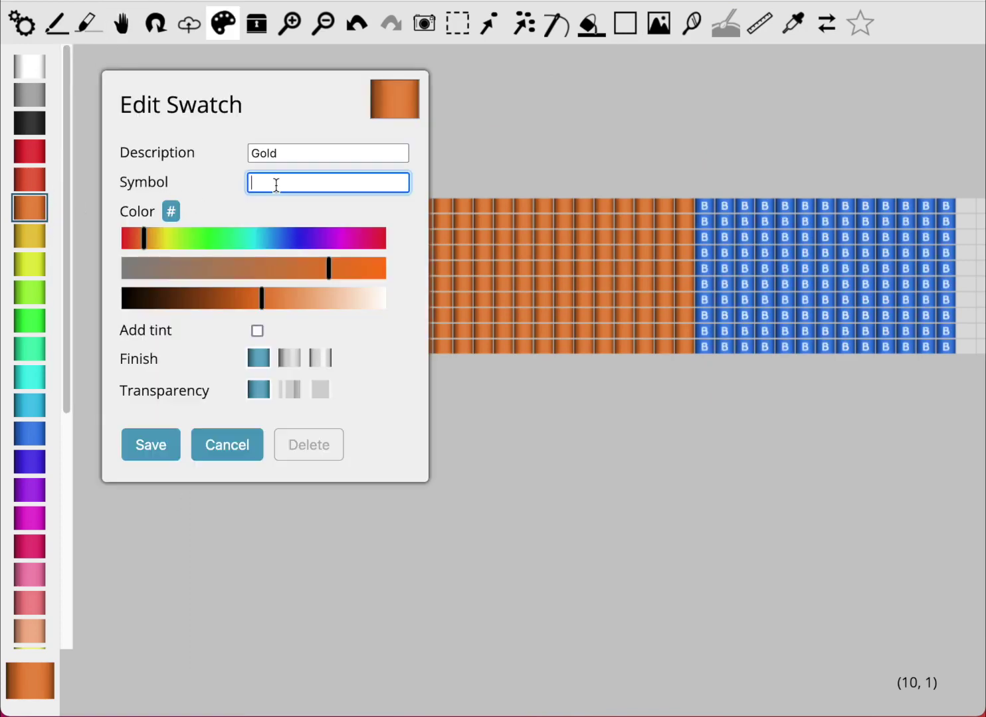
type("G")
left_click(166, 449)
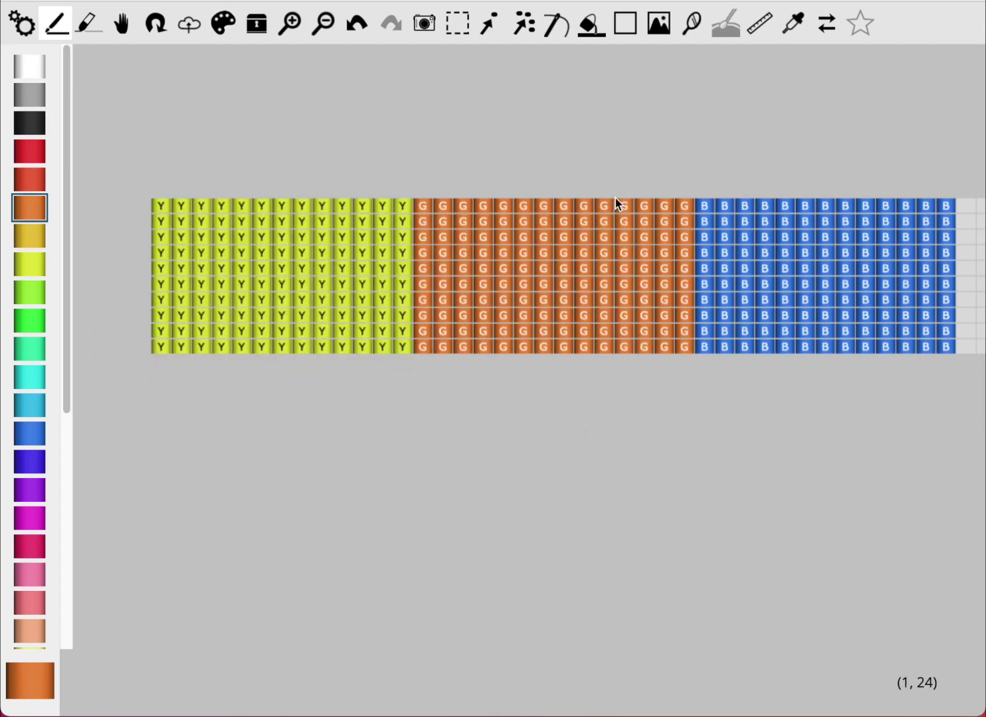
left_click(121, 23)
left_click(116, 692)
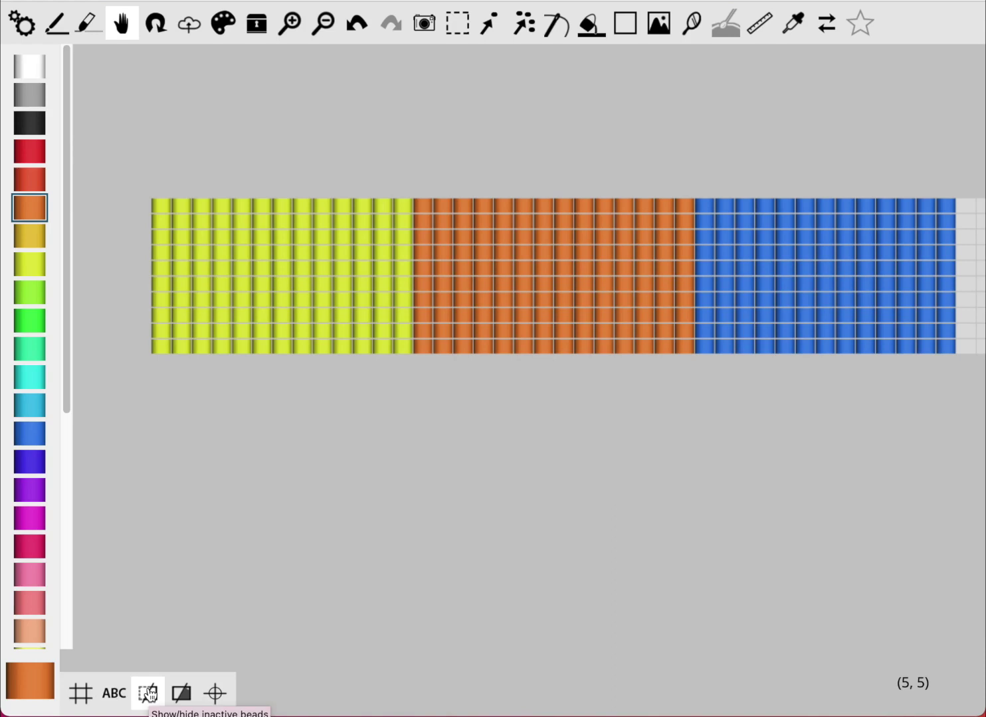
Toggle the display of the inactive beads and the shading of the beads off and back on.
left_click(149, 693)
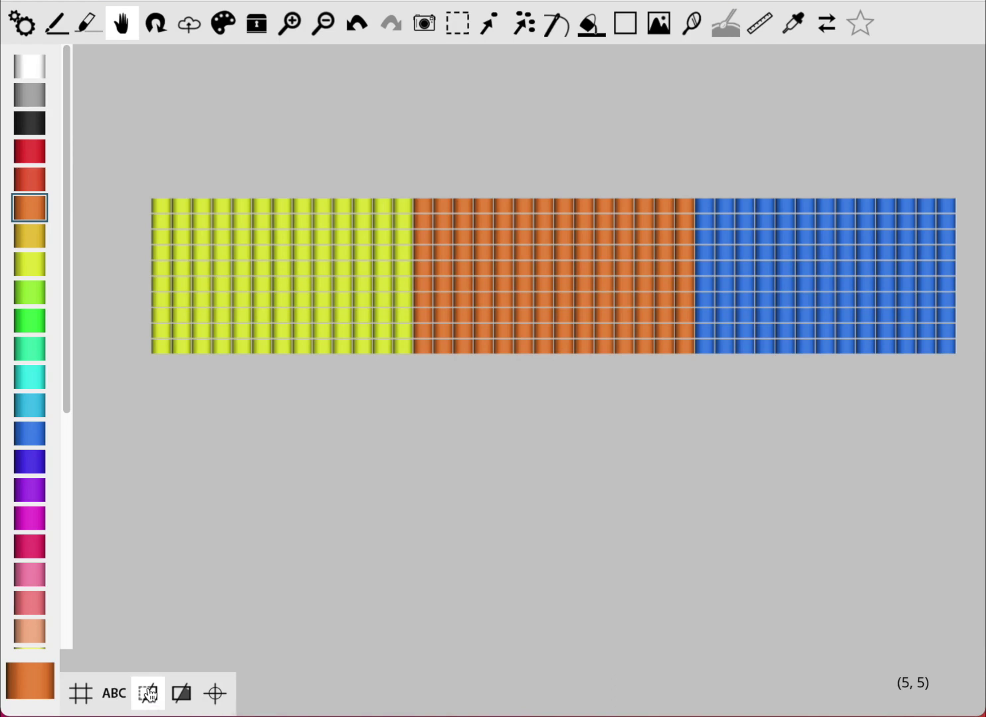
left_click(148, 693)
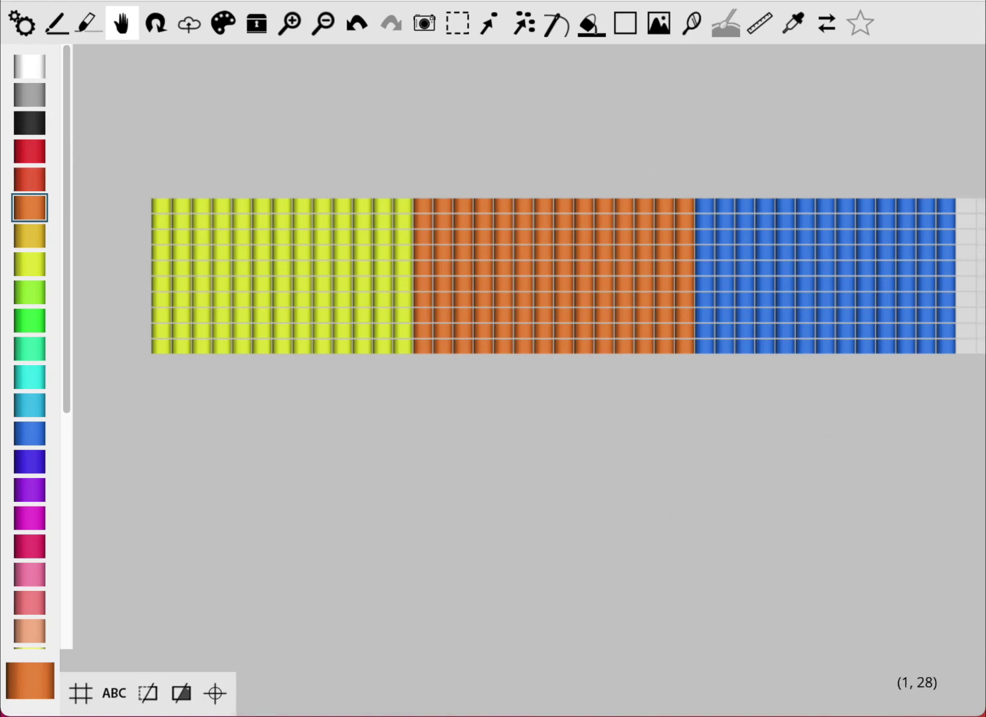
left_click_drag(535, 127, 285, 131)
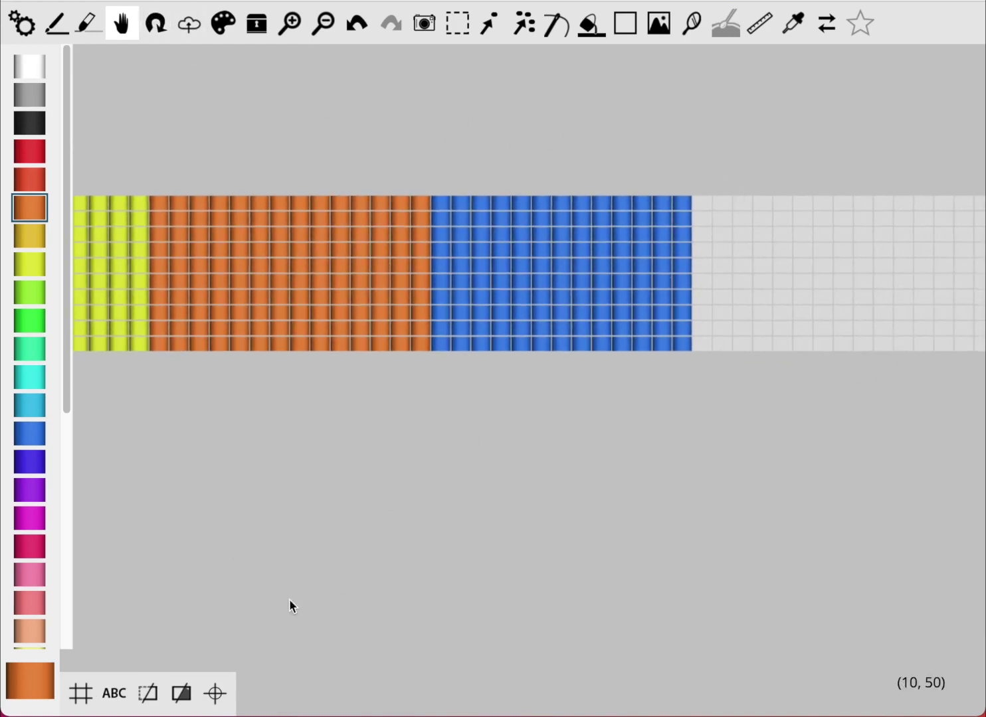
left_click(148, 693)
left_click(147, 693)
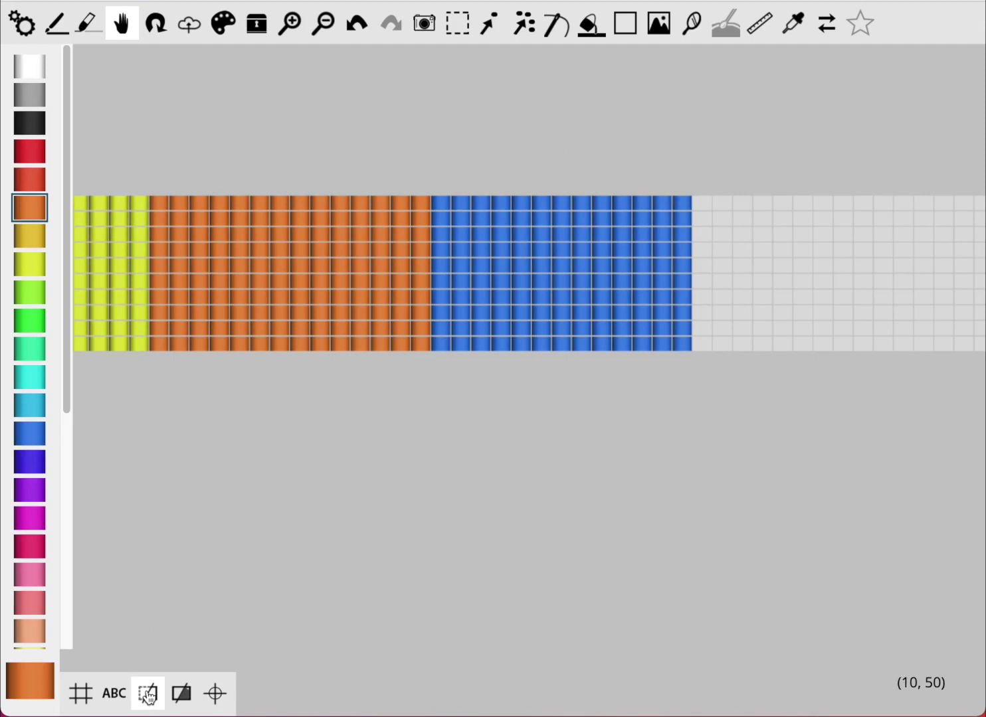
left_click(189, 688)
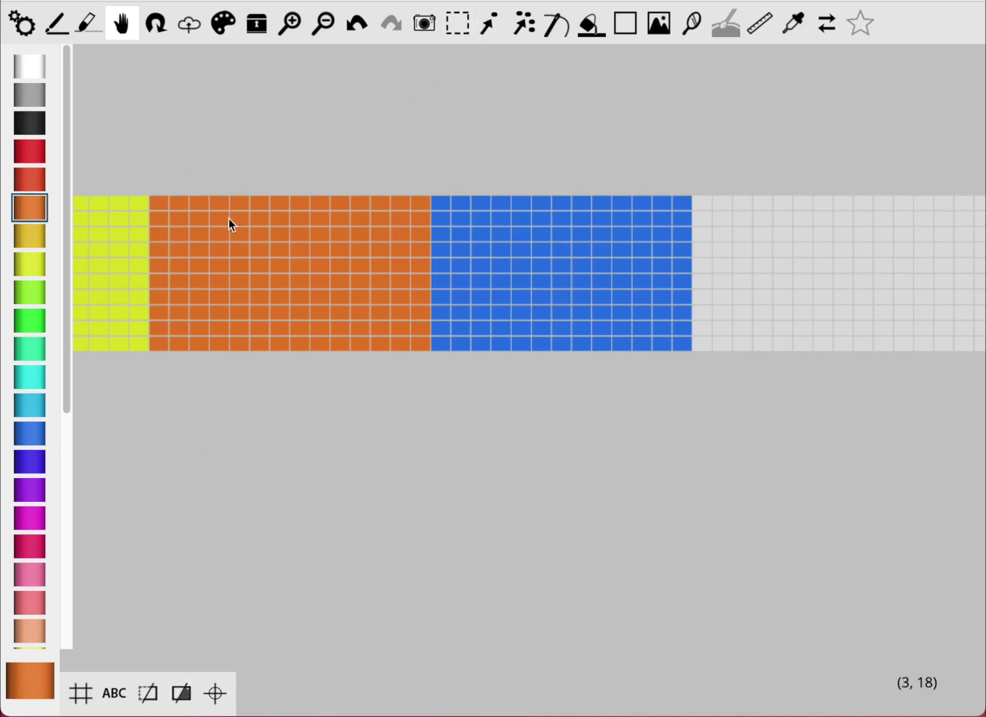
left_click(181, 690)
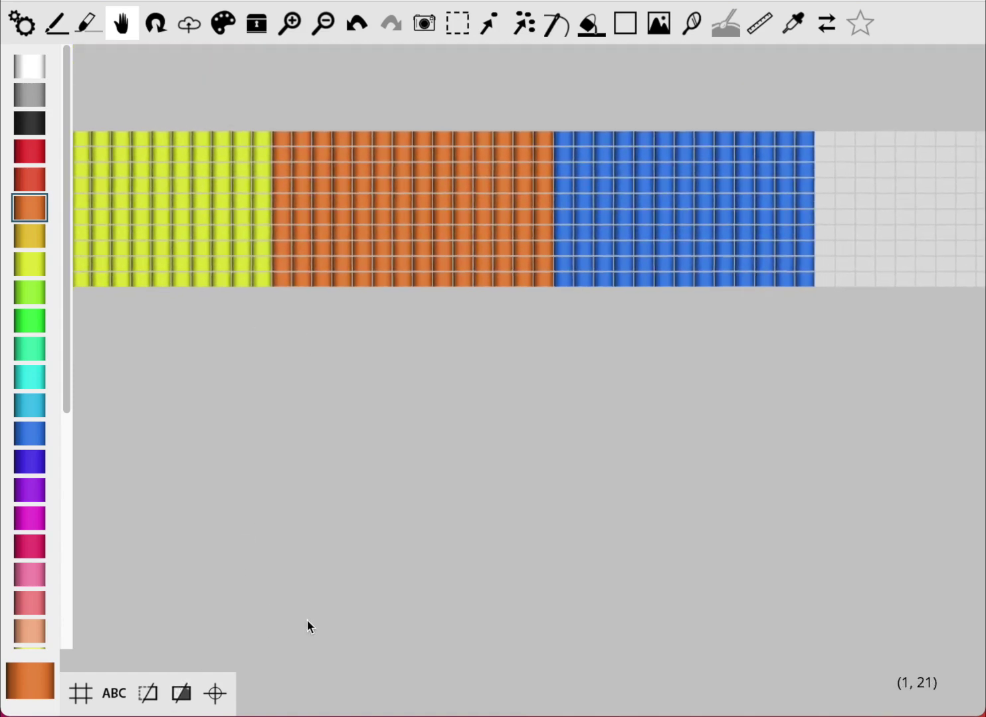
Pan the bead canvas away in different directions and recentre it each time.
left_click_drag(274, 133, 362, 236)
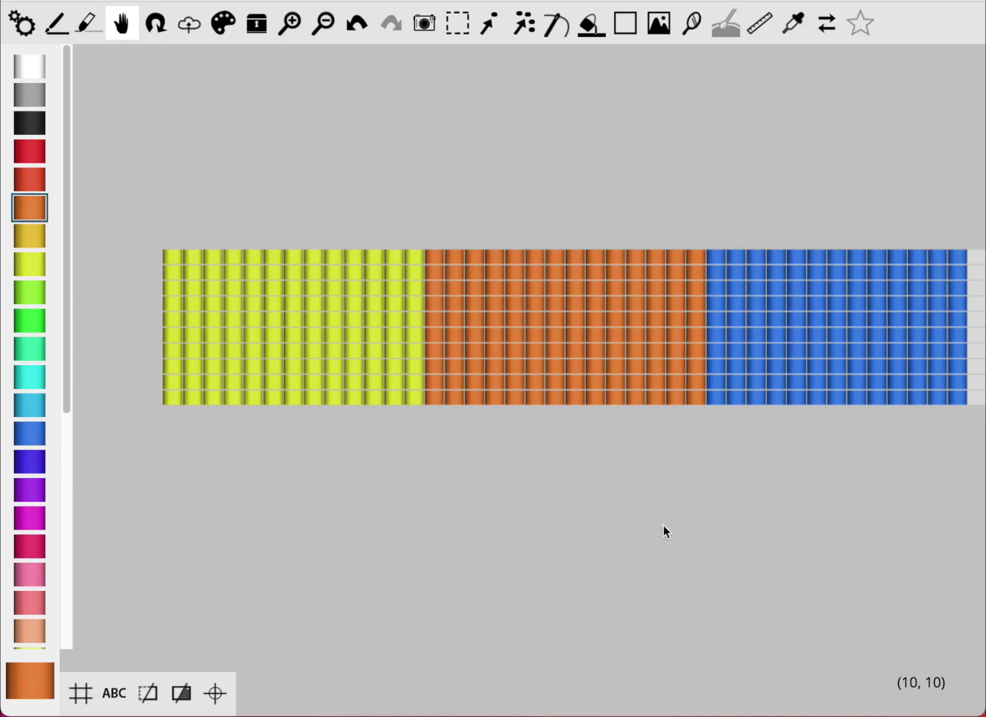
left_click(214, 694)
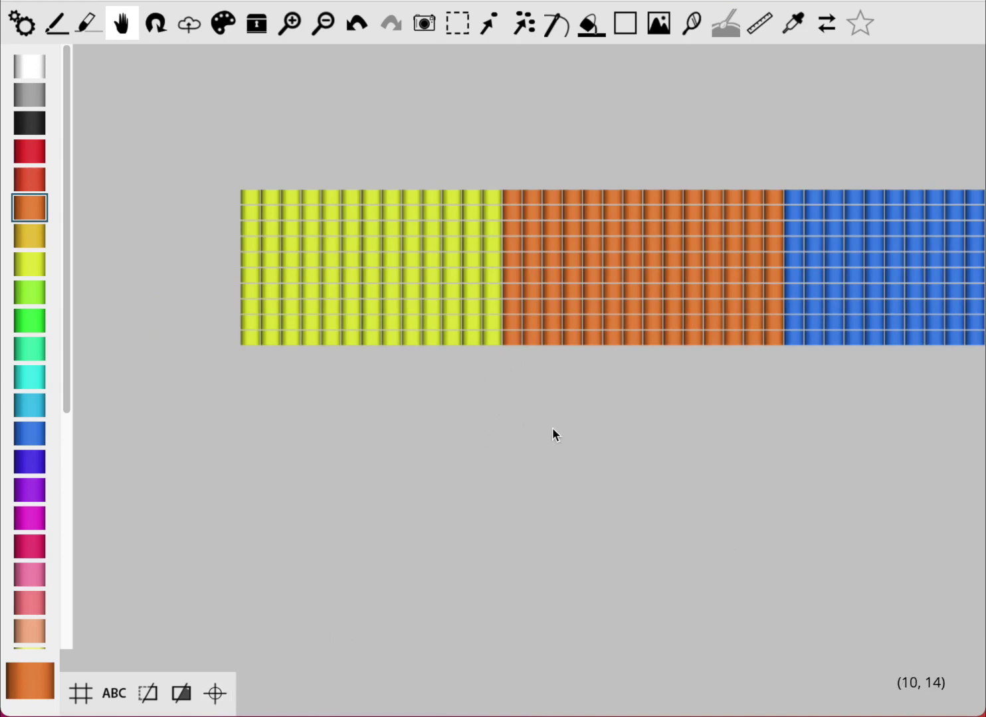
left_click_drag(754, 338, 106, 408)
left_click_drag(790, 378, 532, 520)
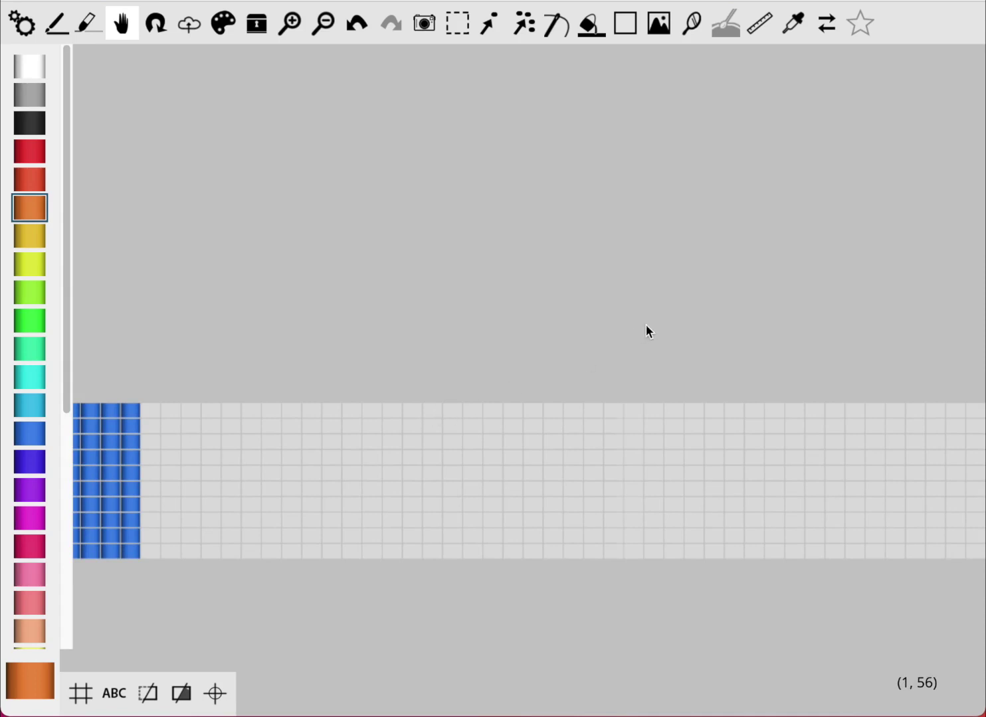
left_click_drag(646, 325, 598, 350)
left_click(215, 693)
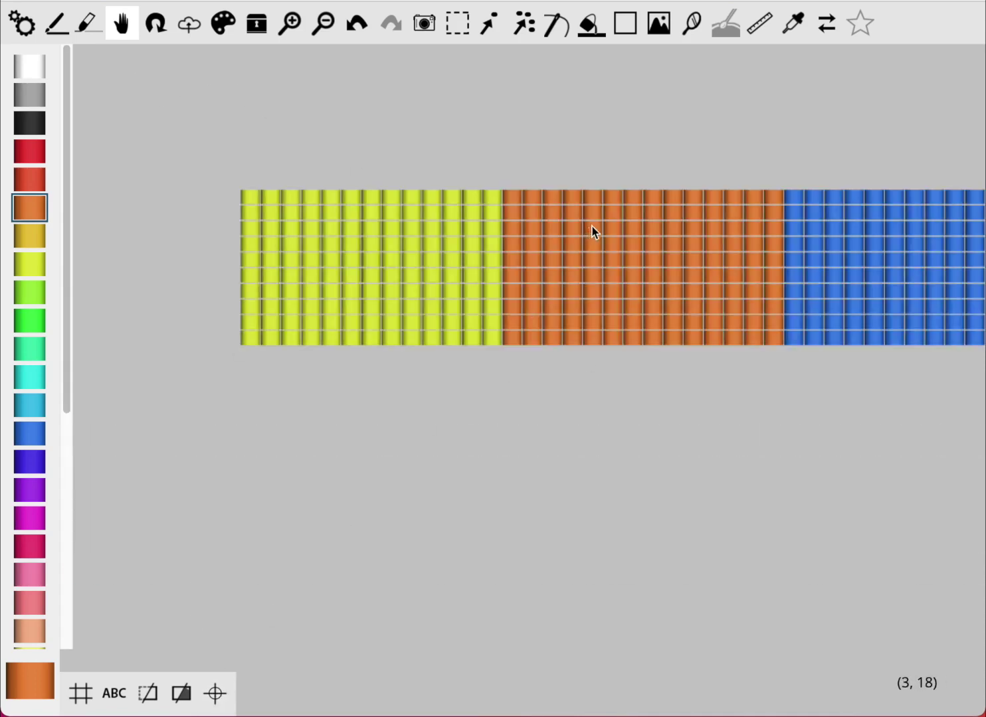
left_click_drag(402, 528, 637, 179)
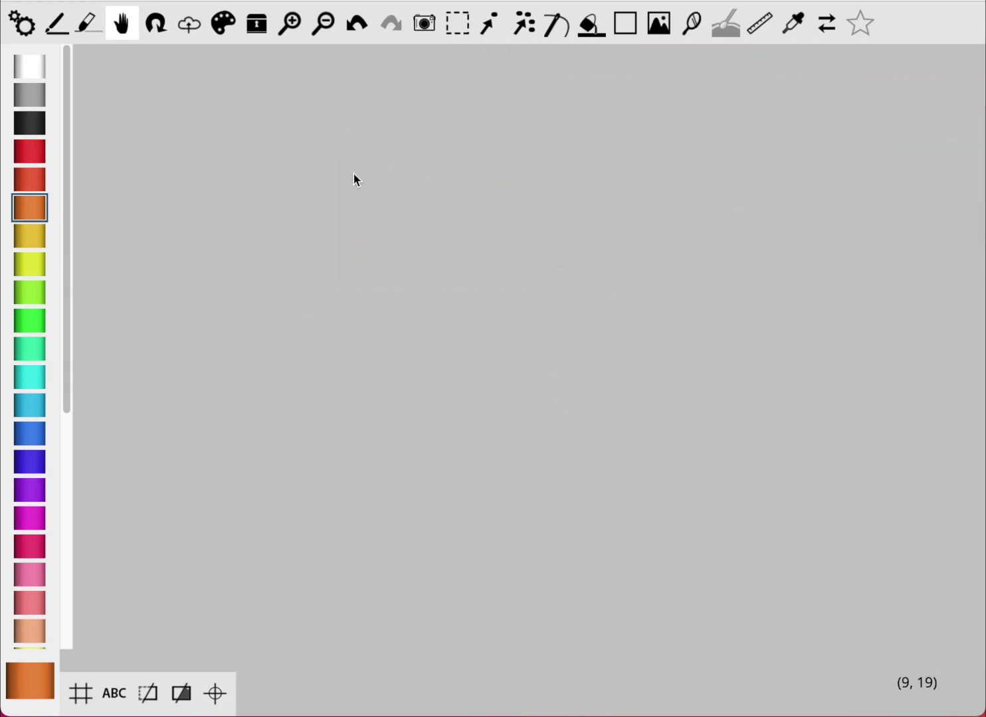
left_click(215, 693)
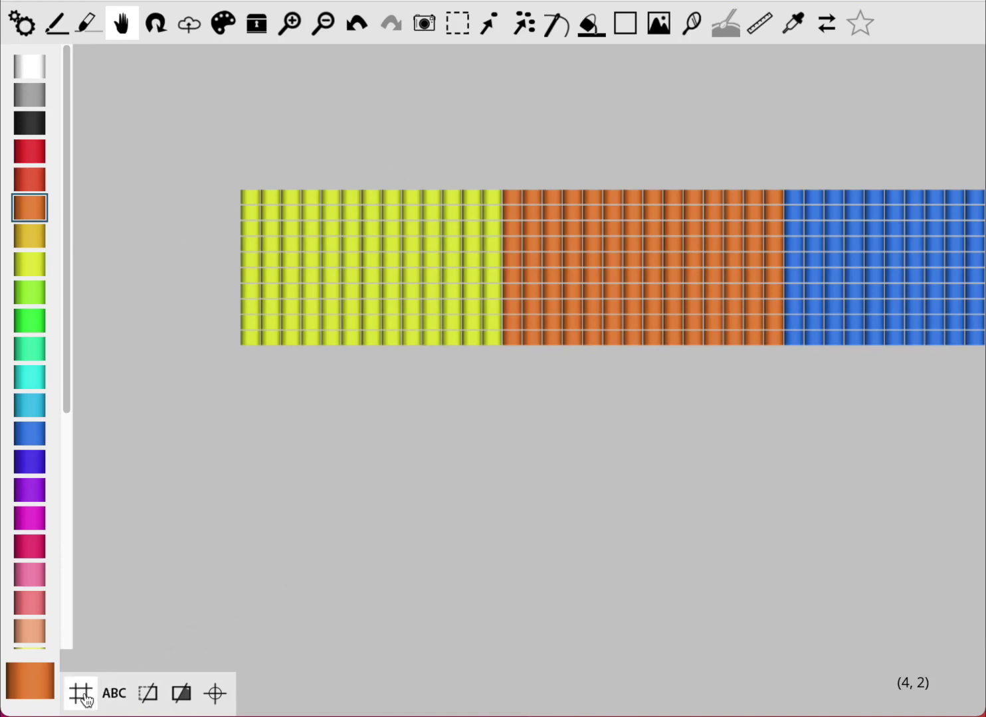
Toggle the guide grid and the swatch symbols on and back off.
key("g")
key("g")
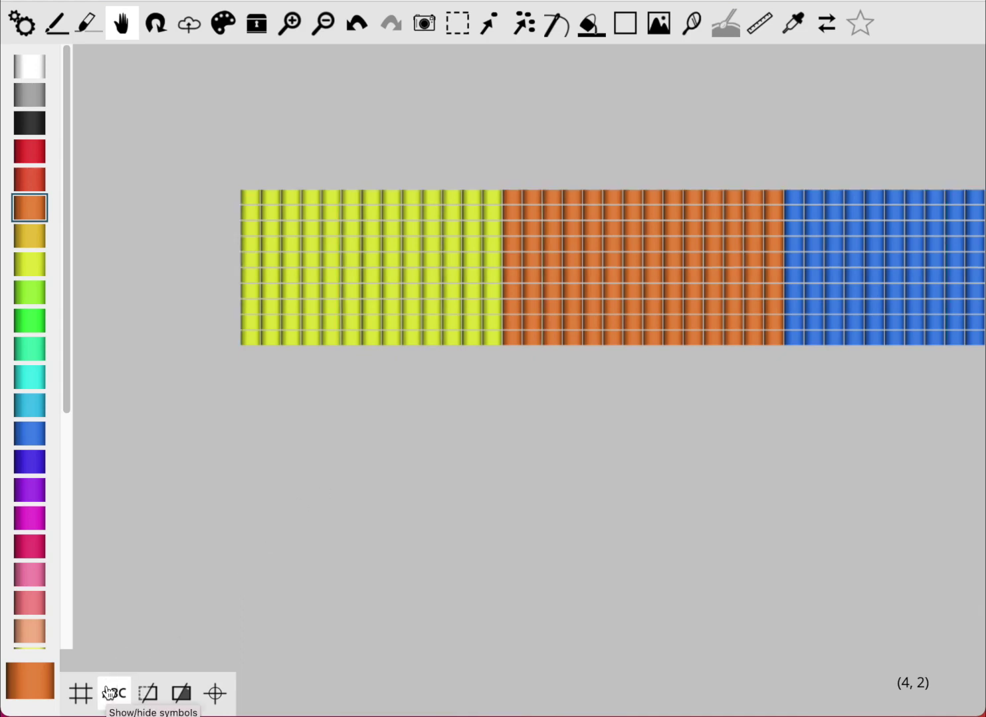
key("s")
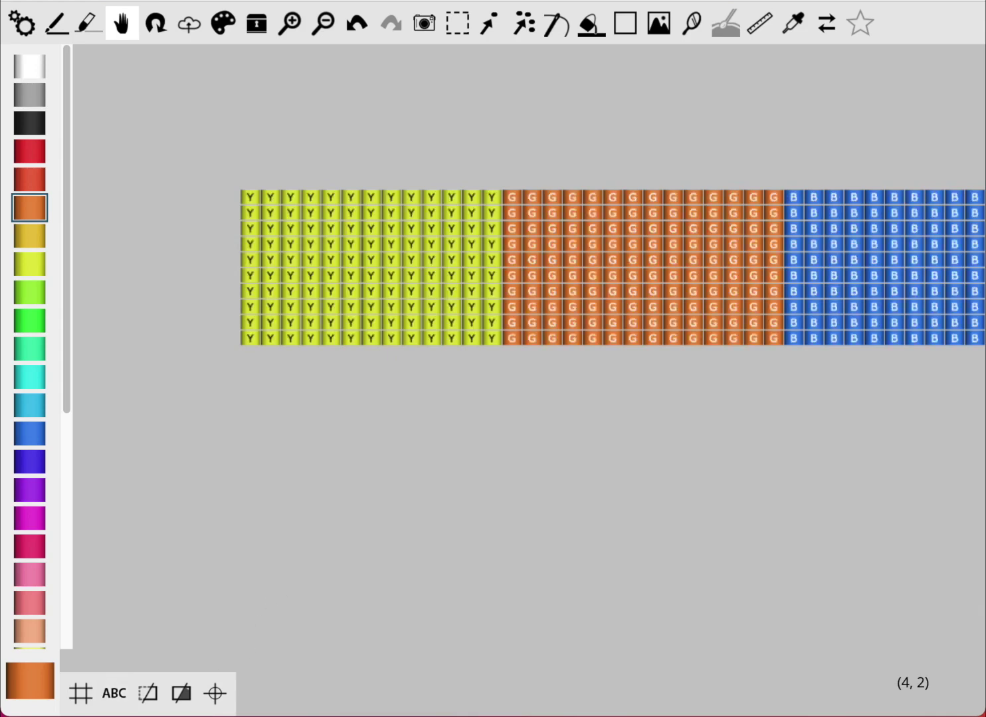
key("s")
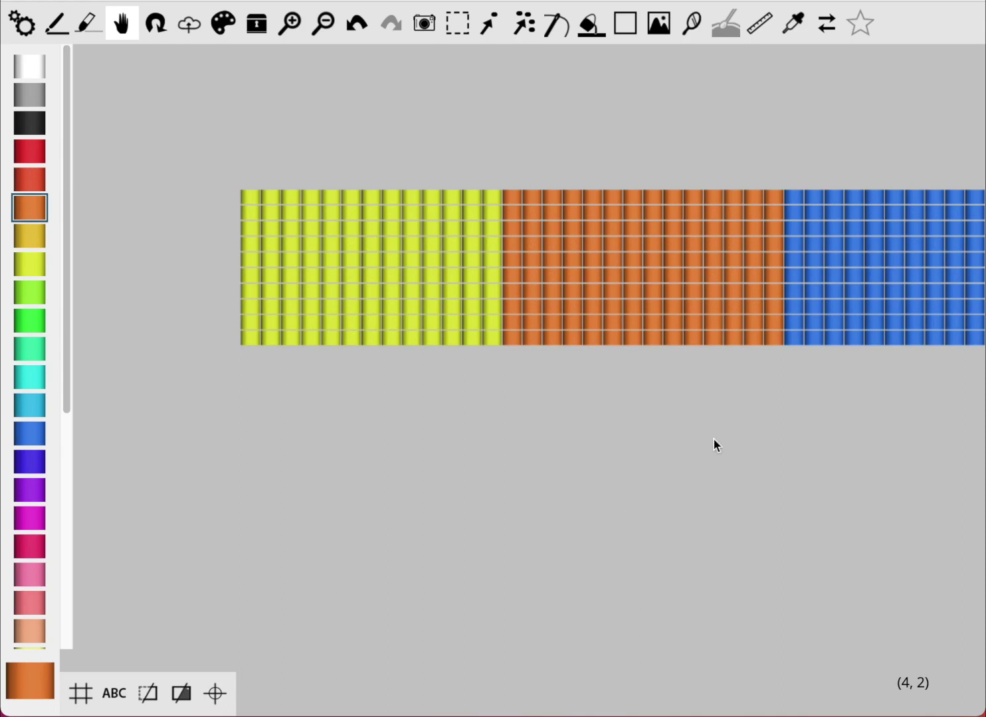
Restore the shaded, rounded look of the beads in place of flat colours.
left_click_drag(713, 441, 312, 478)
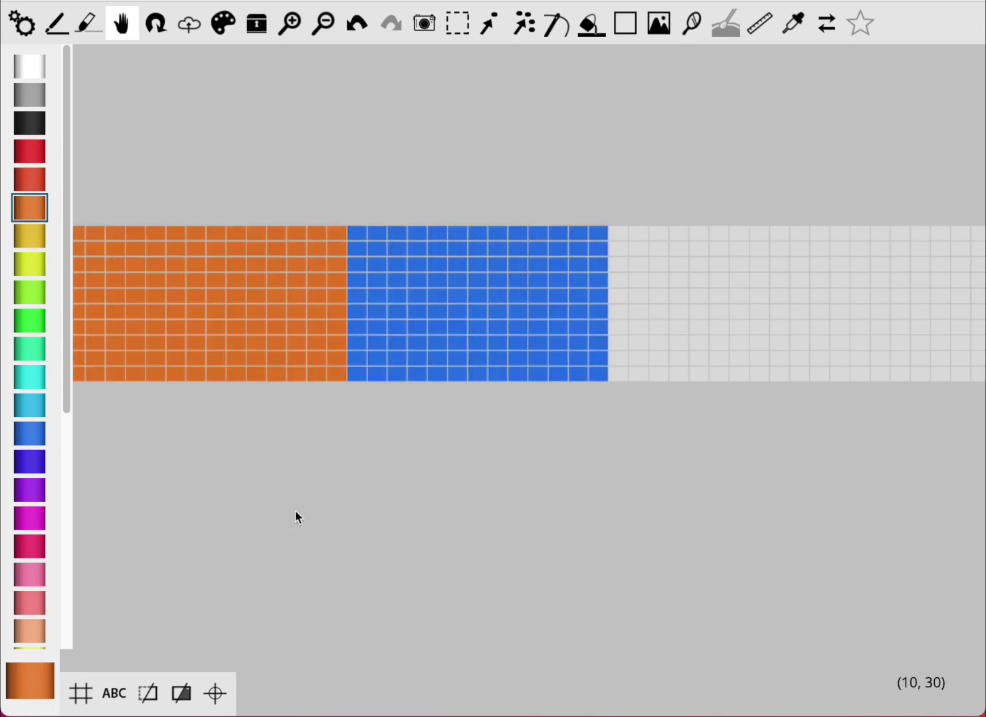
left_click(181, 693)
left_click_drag(200, 433, 489, 508)
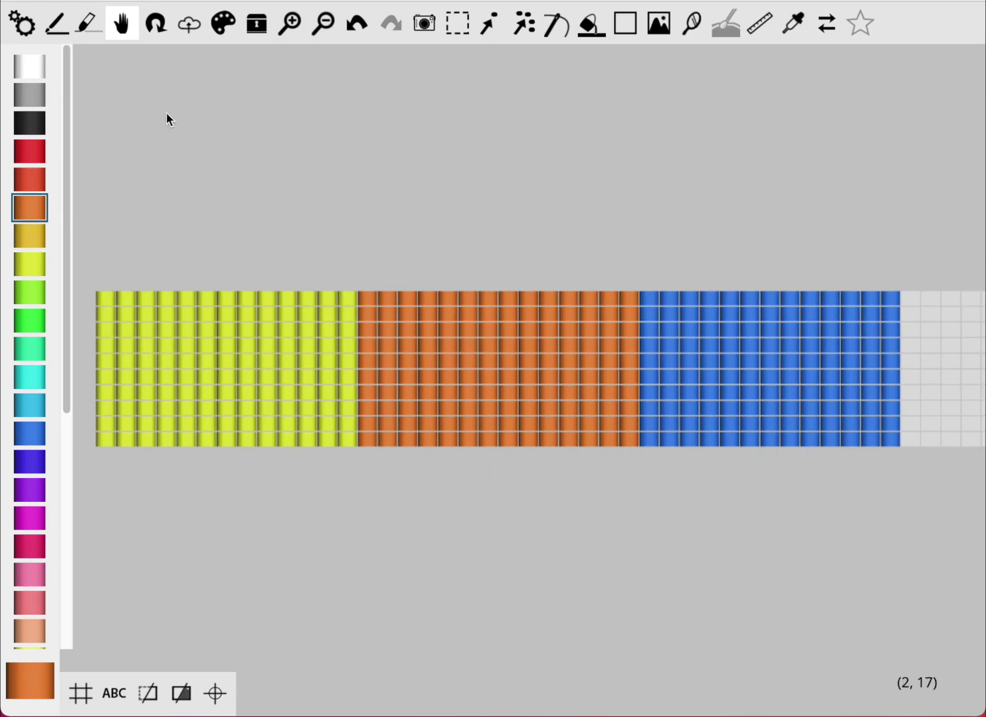
Paint columns 1 to 3 of rows 4 to 15 turquoise with the Pencil tool.
left_click(58, 25)
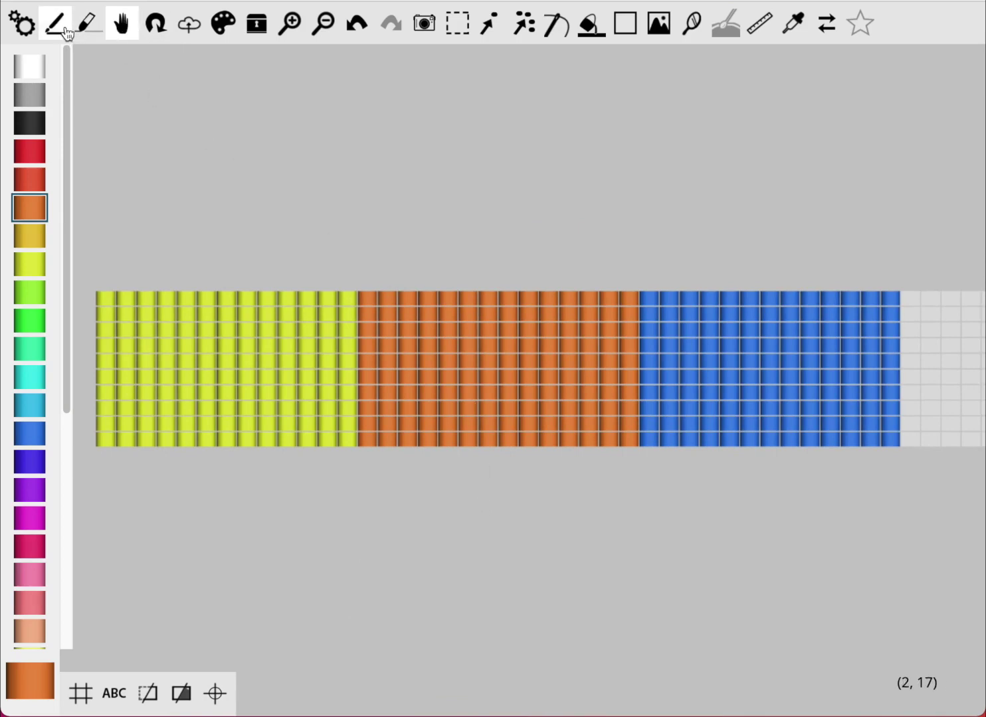
left_click(20, 372)
mouse_move(128, 330)
left_mouse_down()
mouse_move(168, 265)
mouse_move(229, 327)
mouse_move(367, 326)
mouse_move(203, 299)
mouse_move(291, 296)
mouse_move(352, 298)
mouse_move(269, 322)
mouse_move(177, 329)
mouse_move(166, 319)
mouse_move(374, 298)
mouse_move(378, 331)
mouse_move(386, 303)
left_mouse_up()
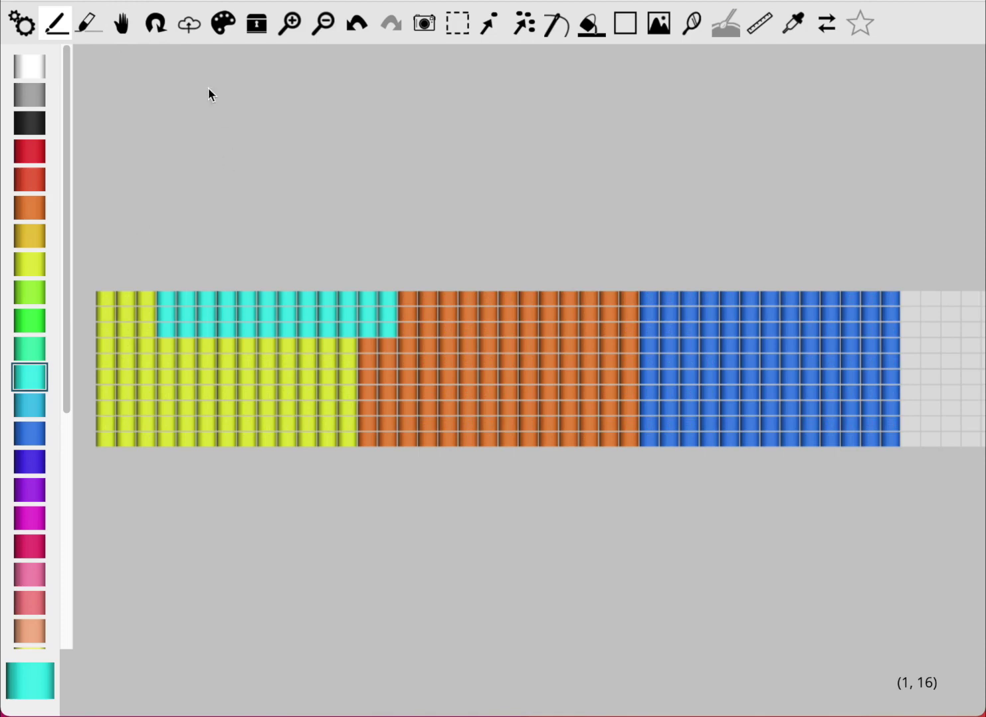
Rotate the bead canvas back and forth with the Rotate tool and return it to horizontal.
left_click(156, 25)
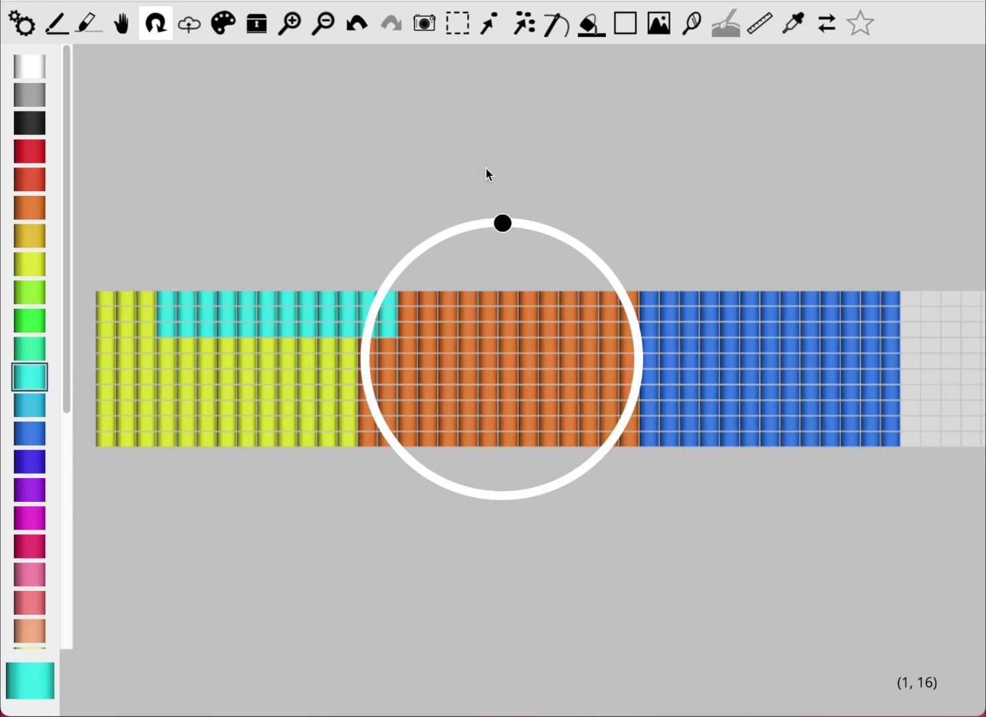
left_click_drag(508, 232, 510, 322)
left_click_drag(644, 256, 556, 107)
left_click_drag(682, 224, 740, 418)
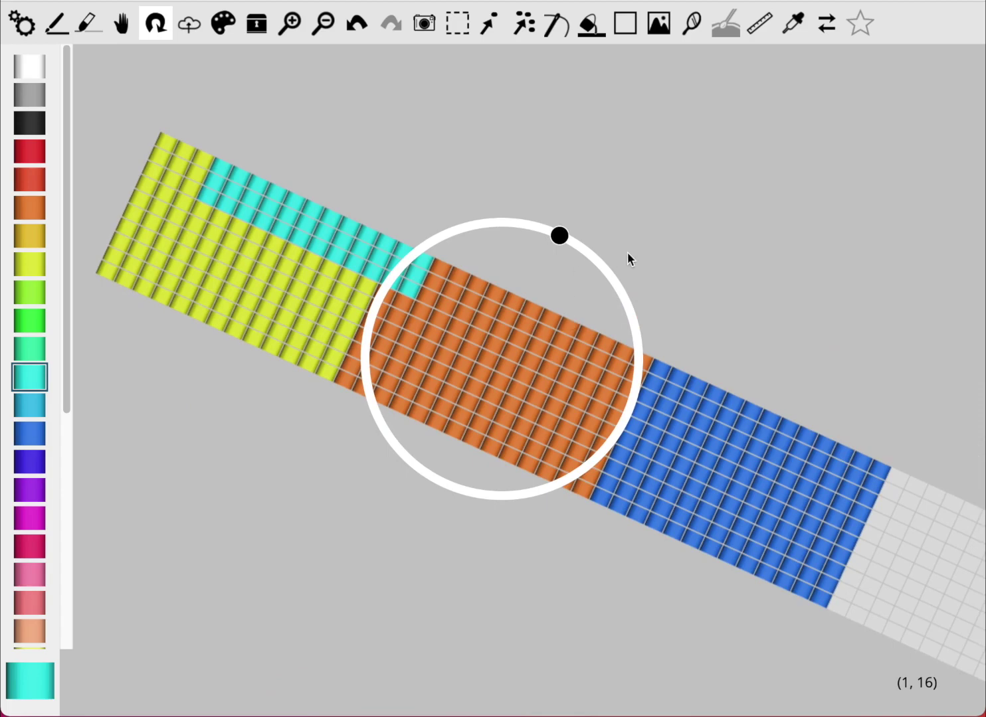
left_click(561, 241)
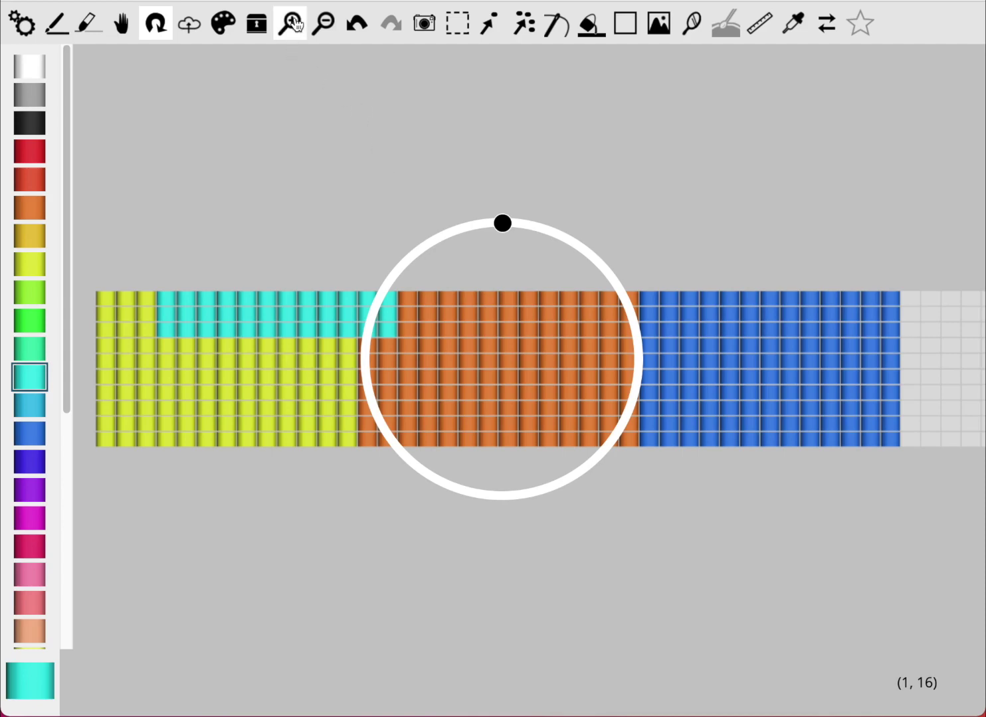
Zoom the bead canvas out and back in to a closer view, and switch to the hand tool.
left_click(324, 26)
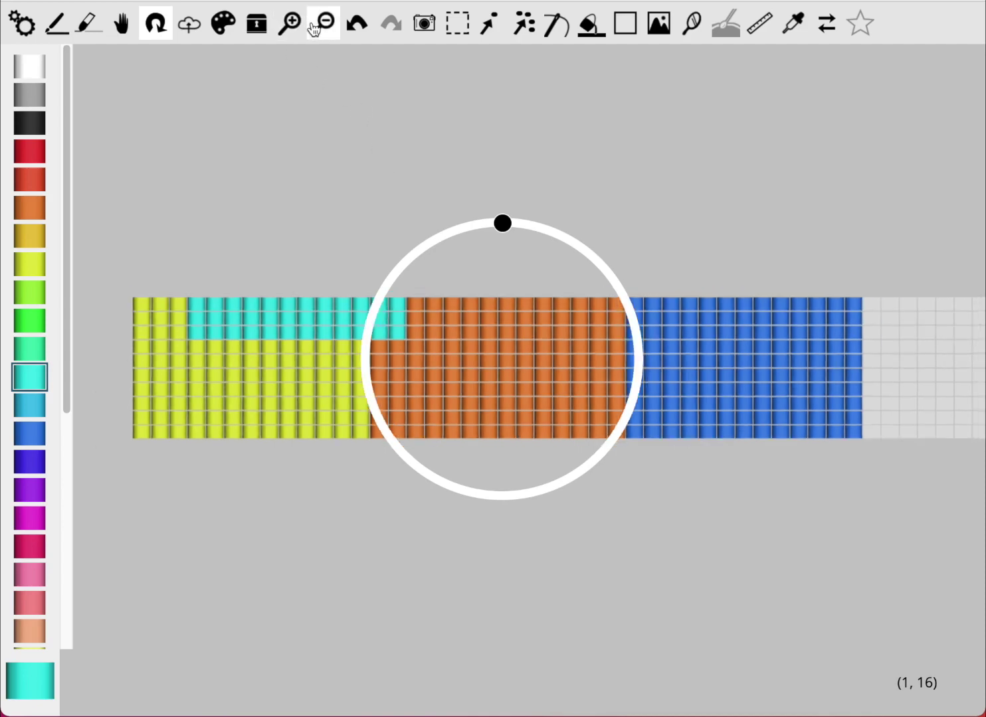
left_click(293, 27)
left_click(295, 30)
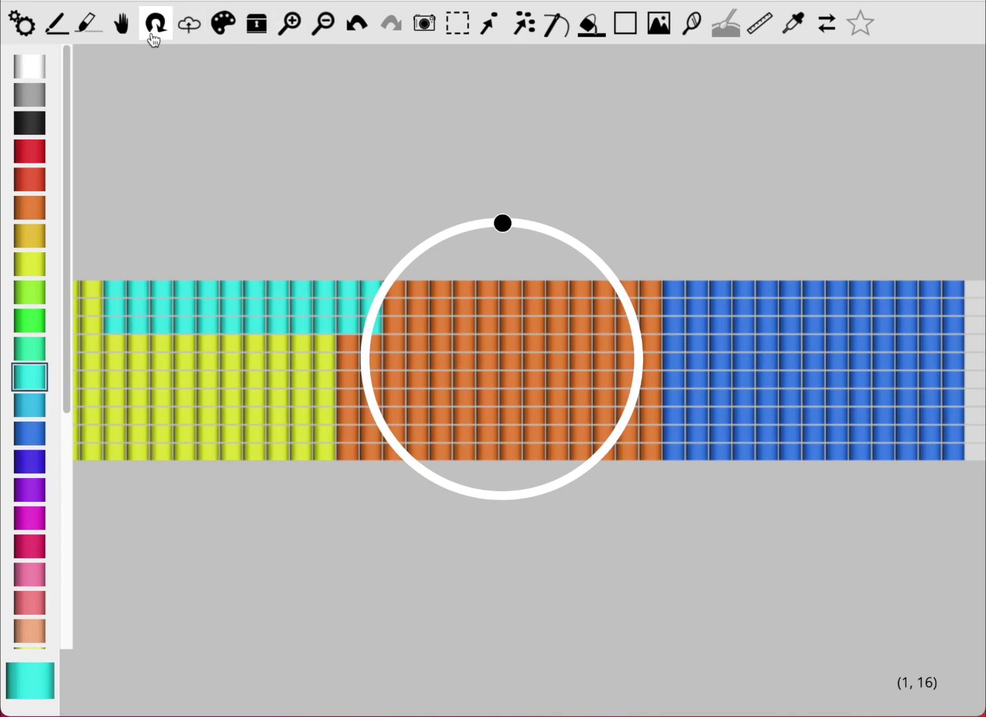
left_click(125, 27)
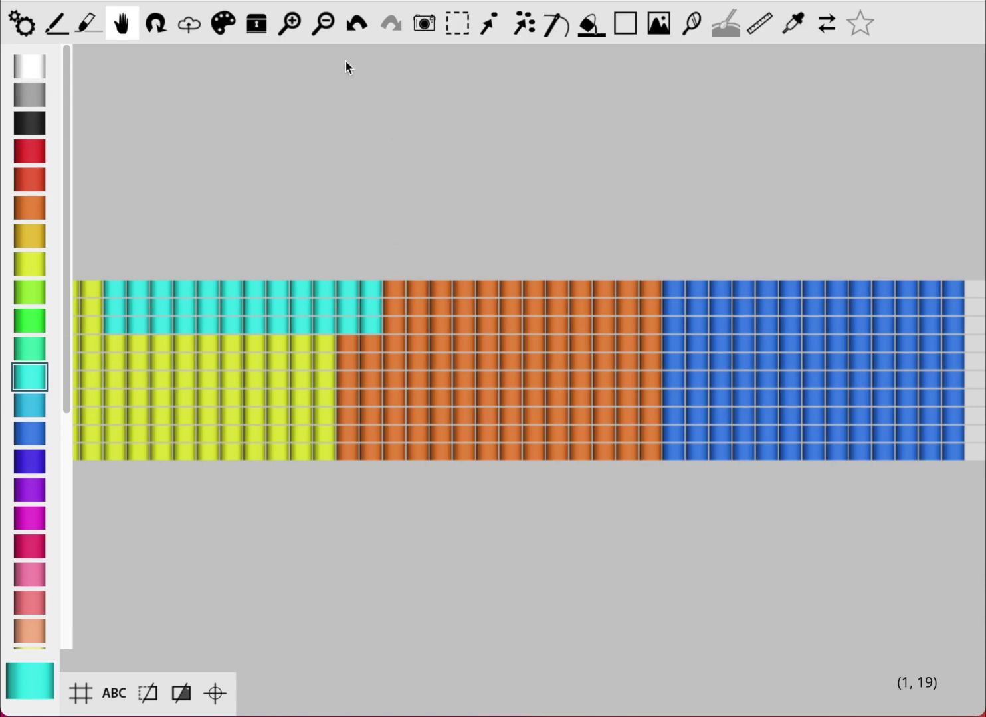
Zoom the bead canvas out to the whole bracelet and back in to the painted rows.
left_click(325, 40)
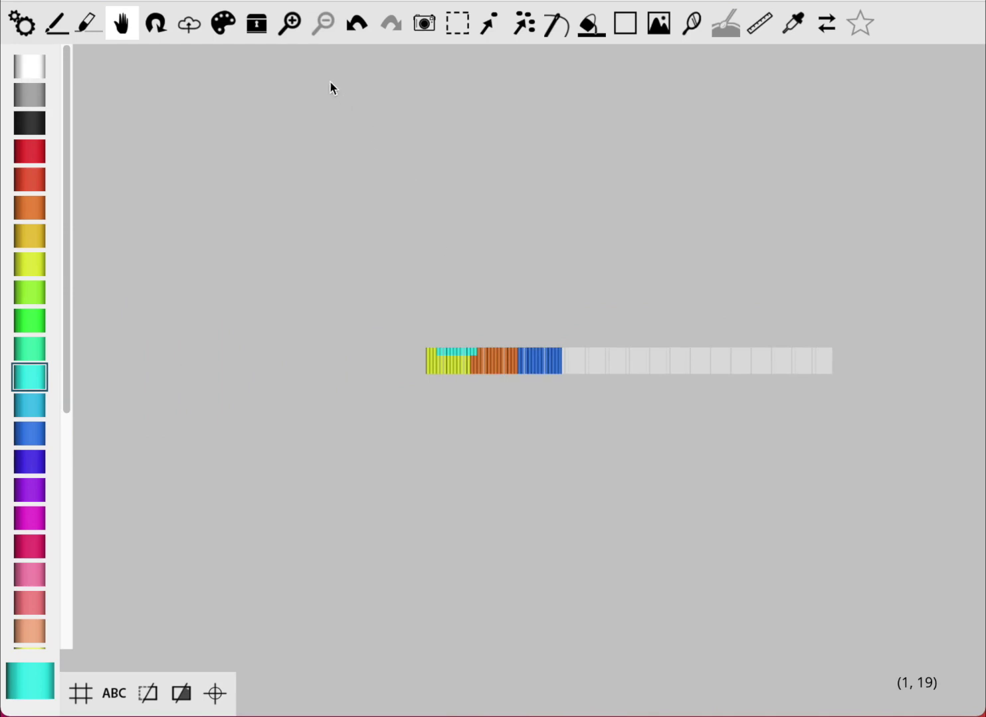
left_click(292, 25)
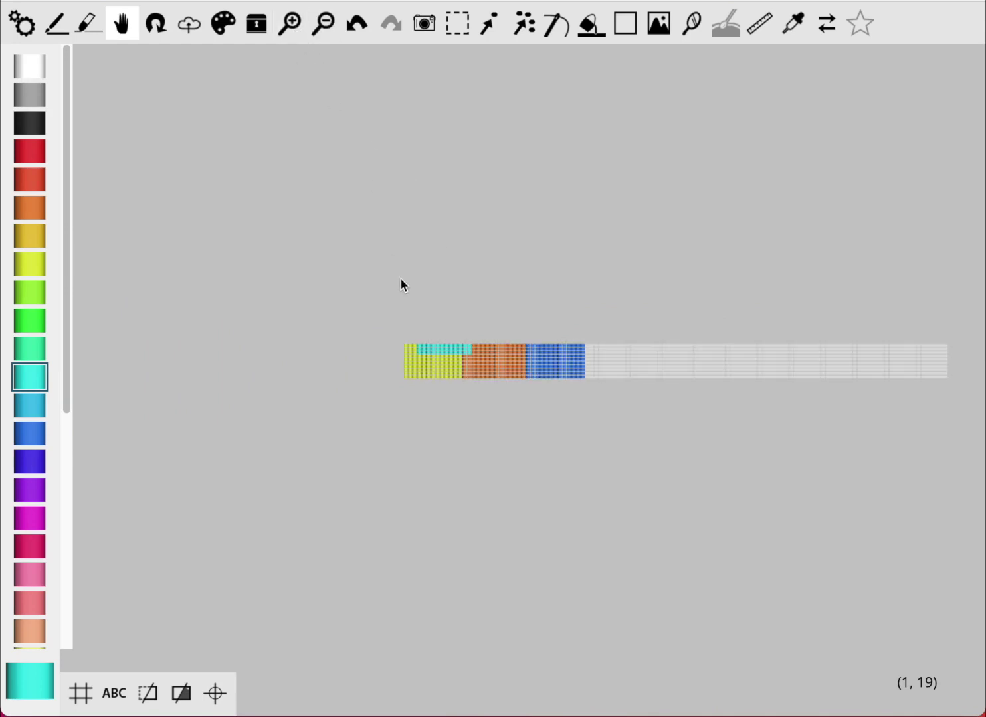
scroll(400, 279, "up", 8)
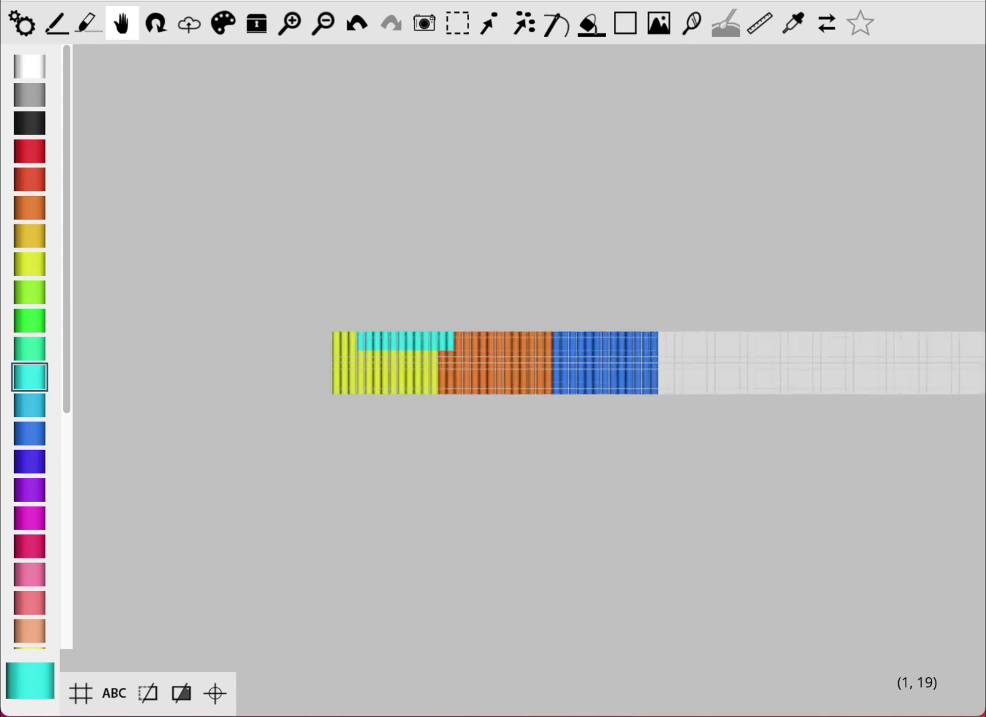
scroll(472, 359, "up", 5)
scroll(493, 367, "down", 2)
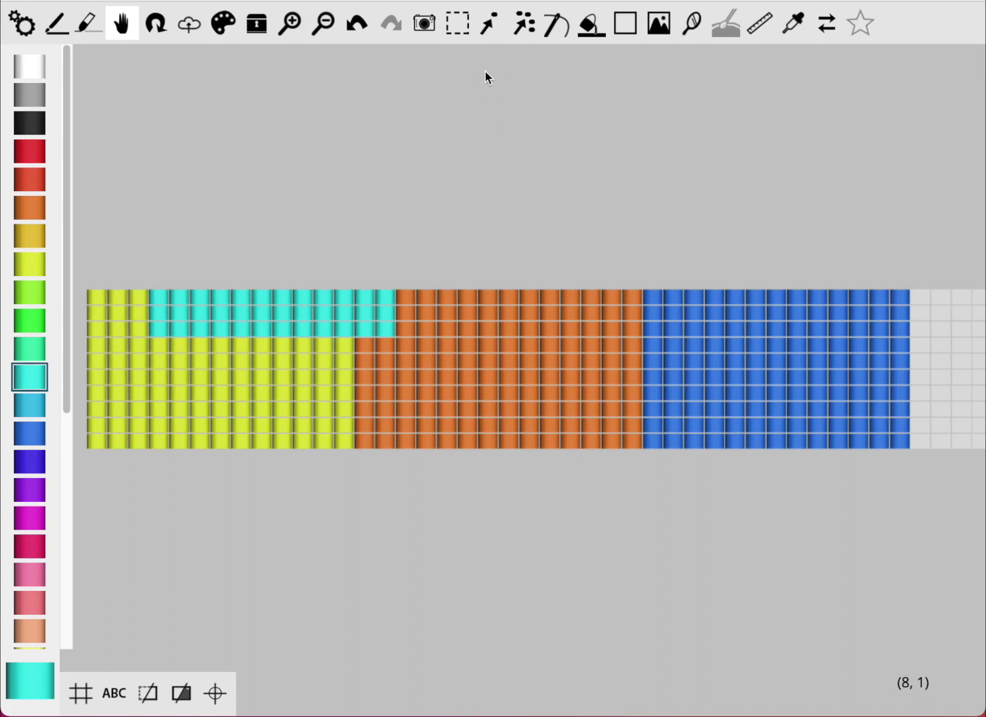
Try Marquee tool selections on rows 1 to 20, 9 to 22 and 17 to 23, and clear the selection.
left_click(458, 25)
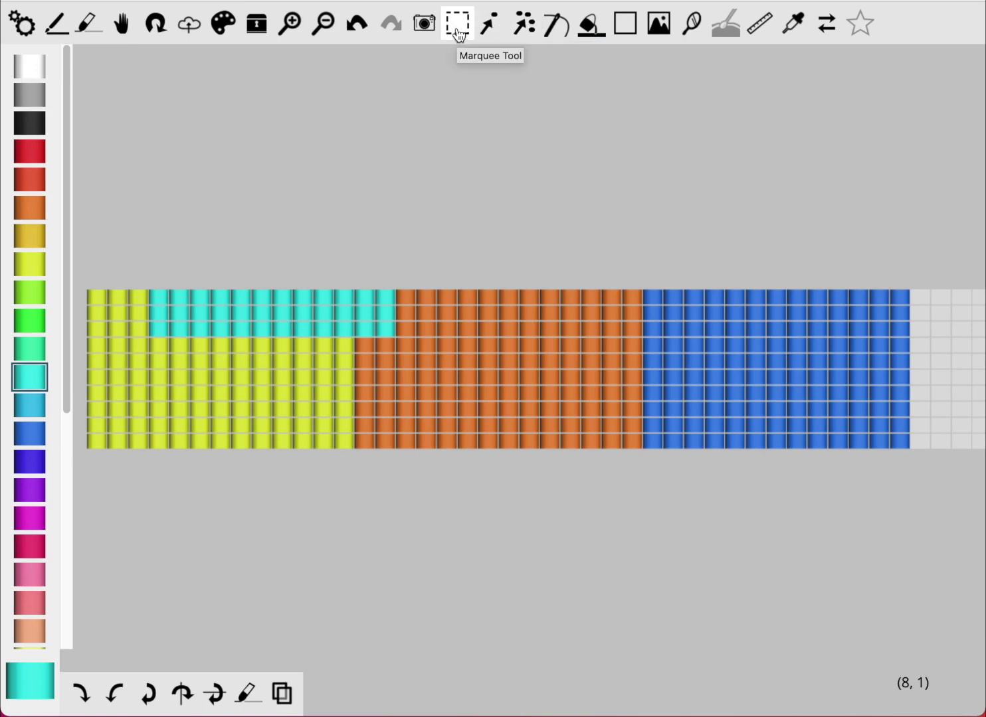
left_click(518, 28)
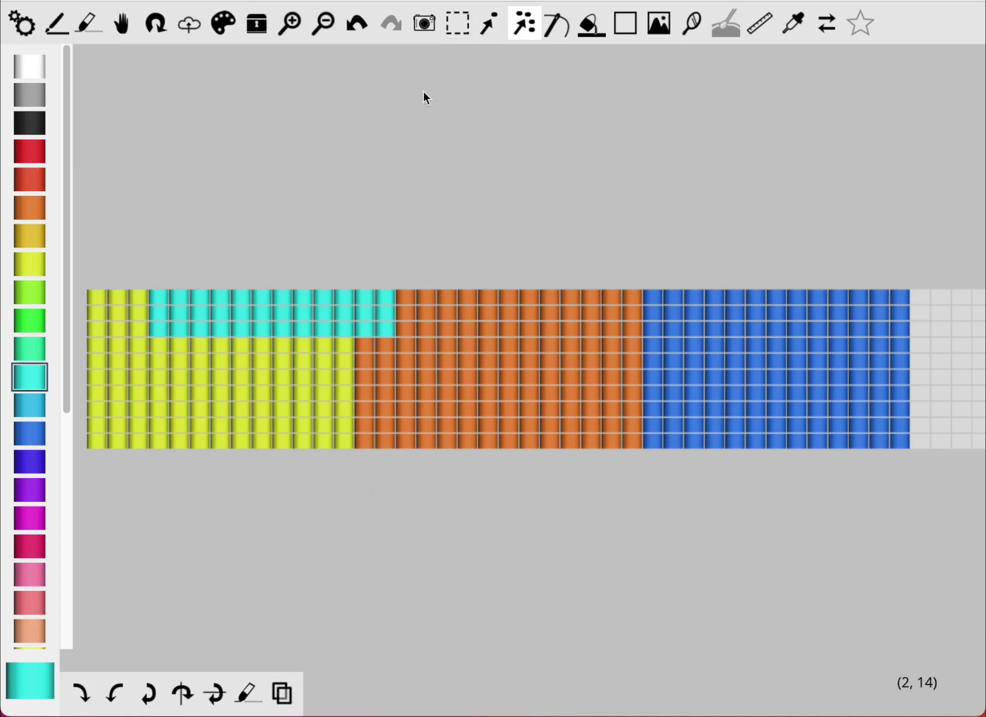
left_click(457, 26)
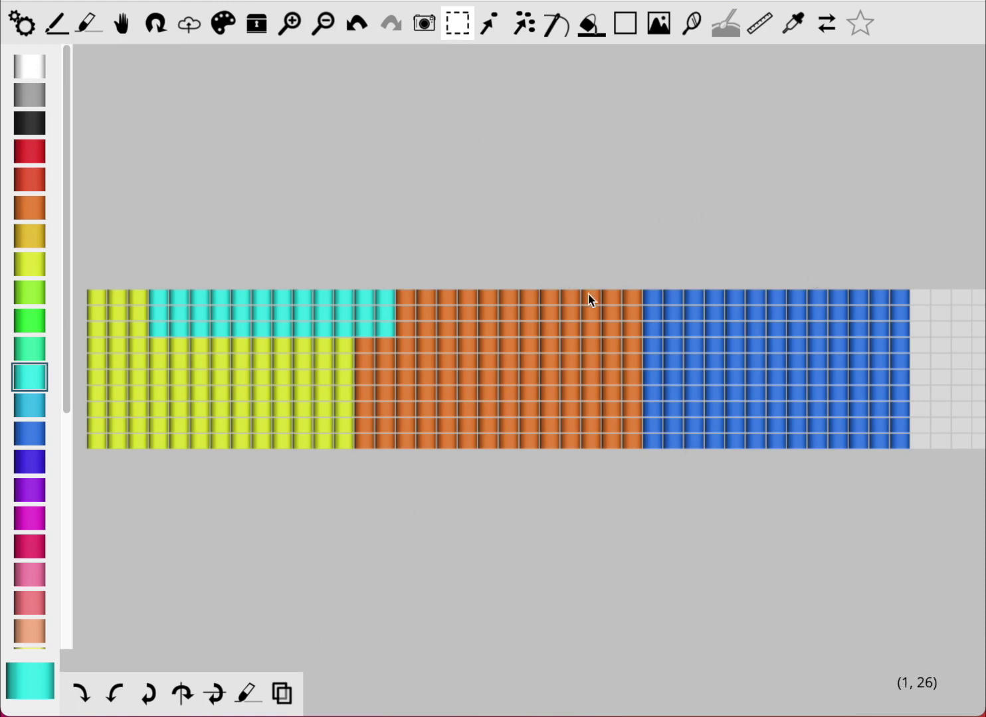
left_click_drag(85, 276, 486, 460)
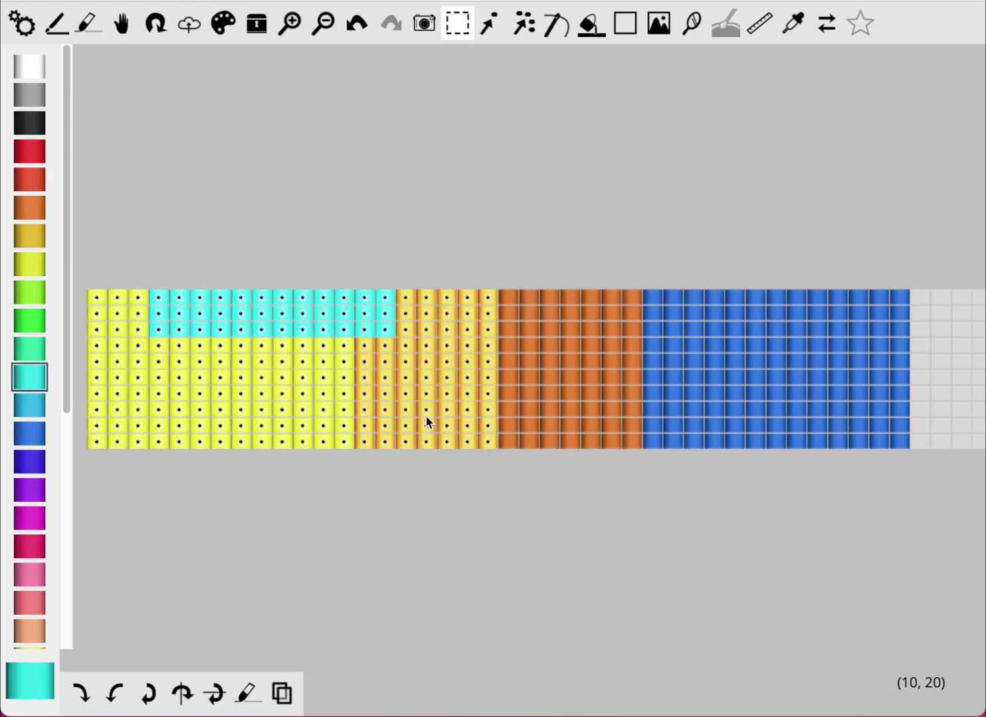
left_click(404, 252)
left_click_drag(254, 198, 535, 375)
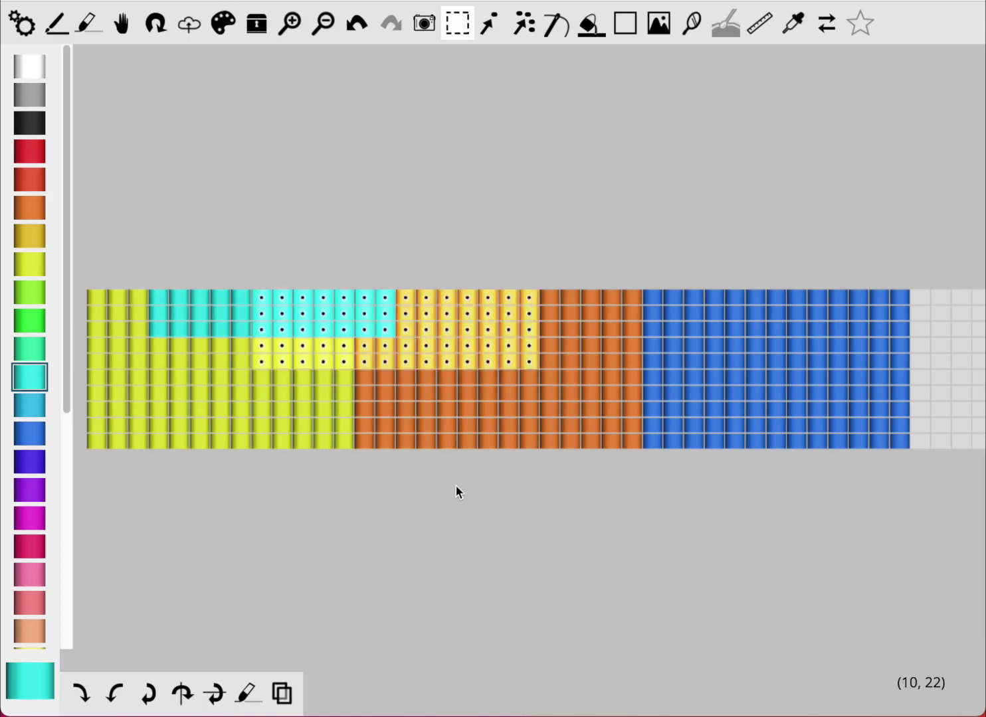
left_click_drag(421, 488, 565, 342)
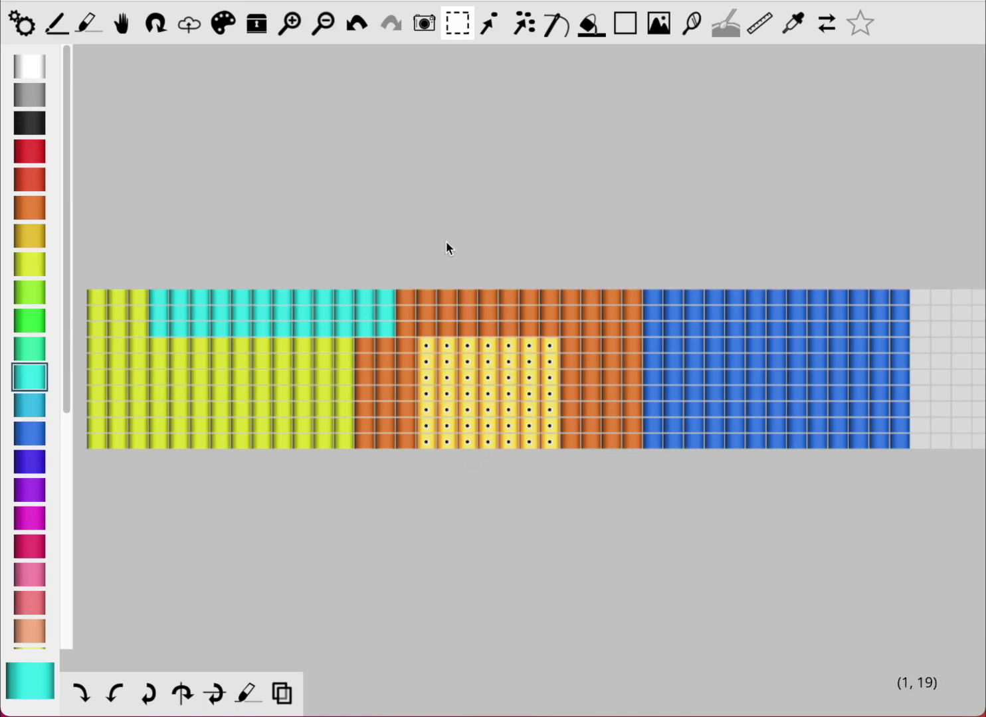
key("Escape")
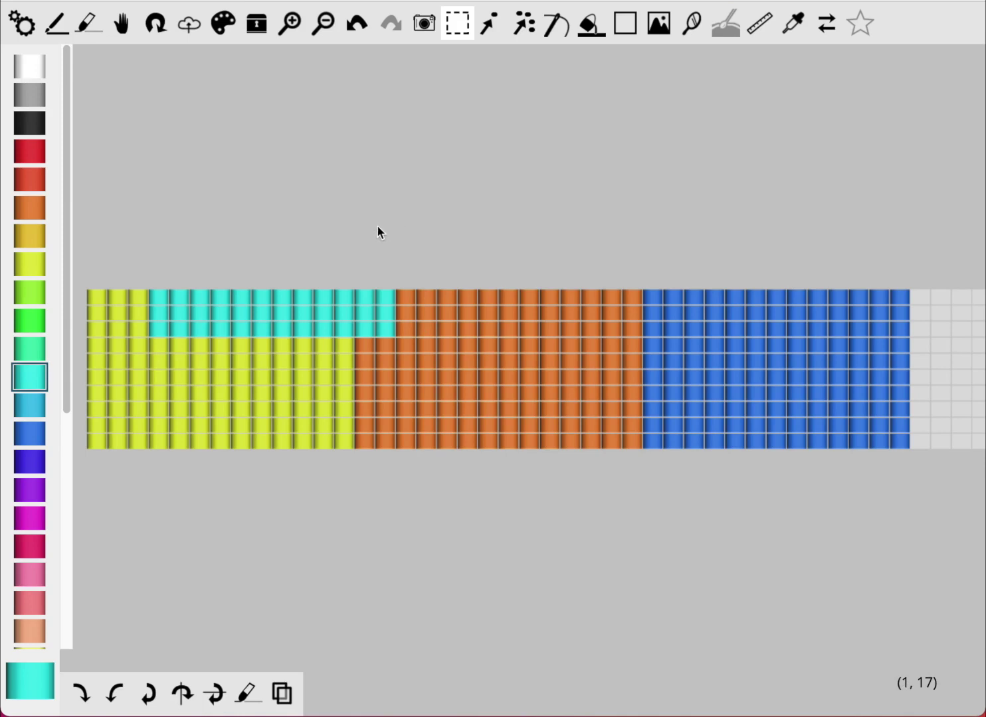
Try selecting five separate rectangular blocks across the coloured areas with the Marquee tool, and clear the selection.
left_click_drag(202, 227, 457, 372)
left_click_drag(514, 344, 674, 447)
left_click_drag(740, 329, 822, 402)
left_click_drag(500, 285, 606, 323)
left_click_drag(150, 399, 230, 450)
left_click(281, 318)
Select rows 9 to 18 and rows 27 to 36 in columns 1 to 8 together, and deselect both blocks.
left_click_drag(260, 236, 454, 417)
left_click_drag(627, 255, 827, 406)
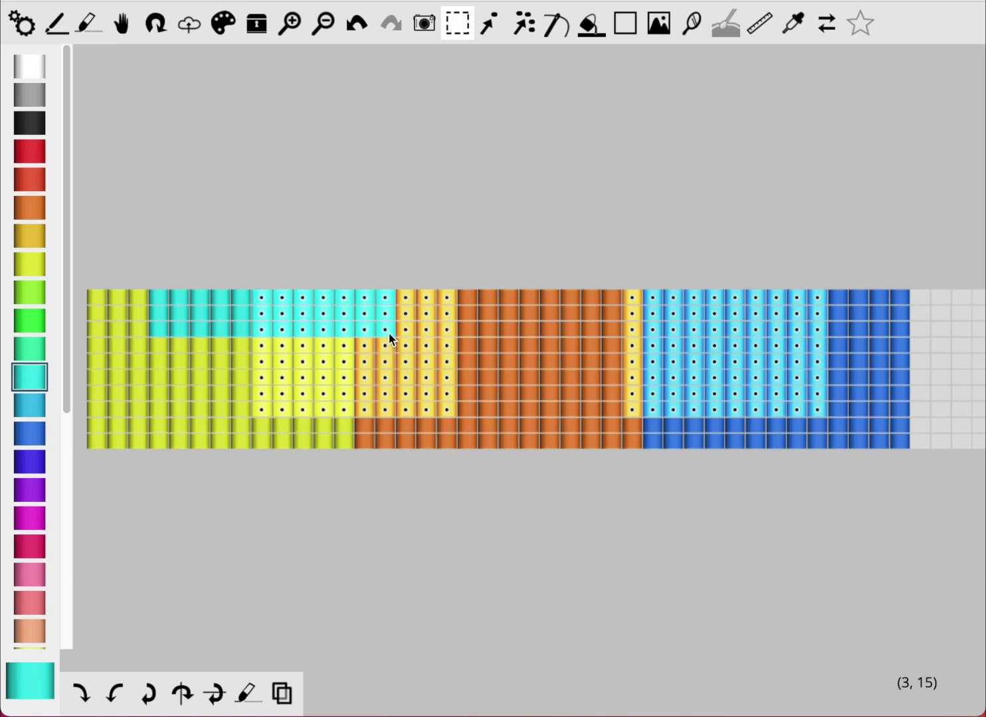
left_click(435, 235)
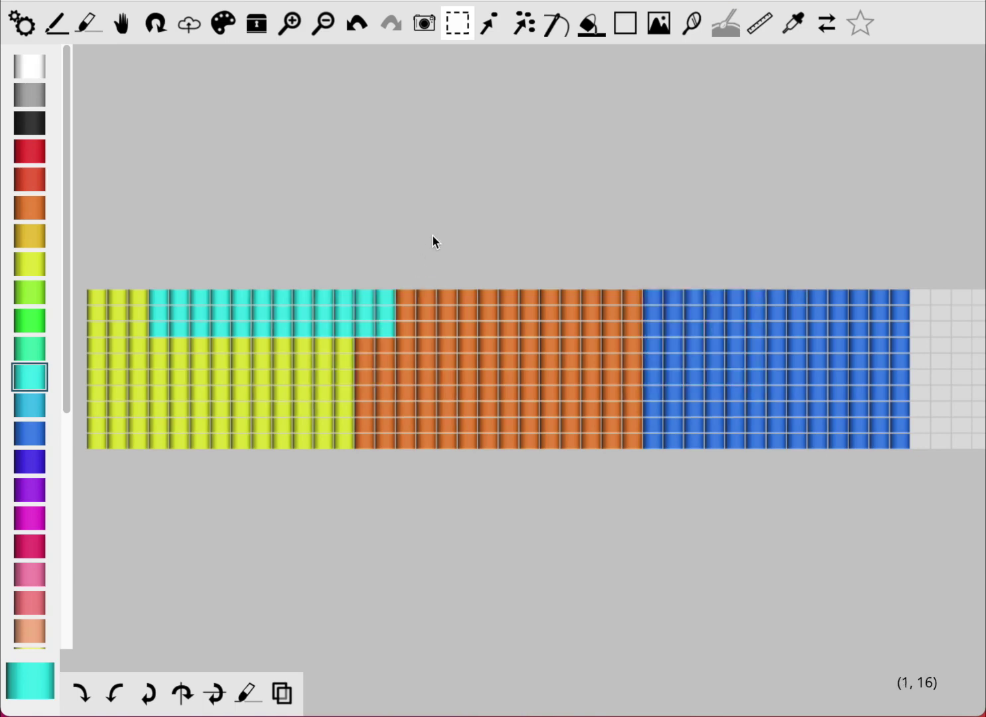
Select a winding outline of single orange beads in rows 17 to 24 with the Select tool, and deselect part of it.
left_click(485, 30)
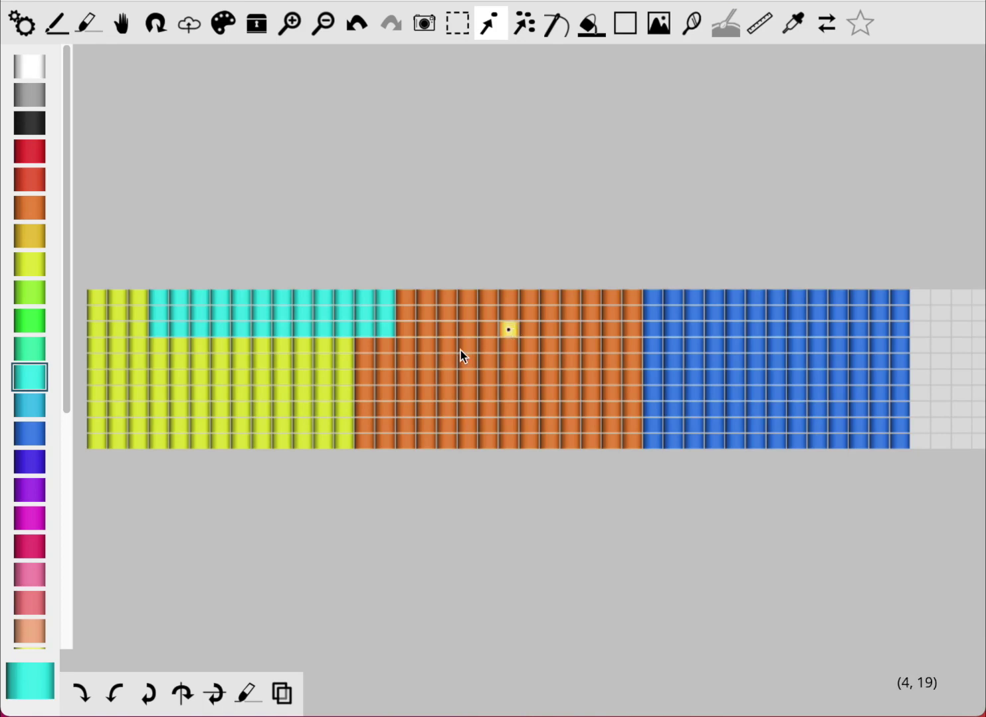
left_click(426, 361)
left_click(425, 345)
left_click(446, 346)
left_click(468, 330)
left_click(487, 330)
left_click(528, 329)
left_click(529, 346)
left_click(529, 361)
left_click(549, 361)
left_click(570, 361)
left_click(570, 378)
left_click(571, 394)
left_click(570, 410)
left_click(549, 410)
left_click(529, 410)
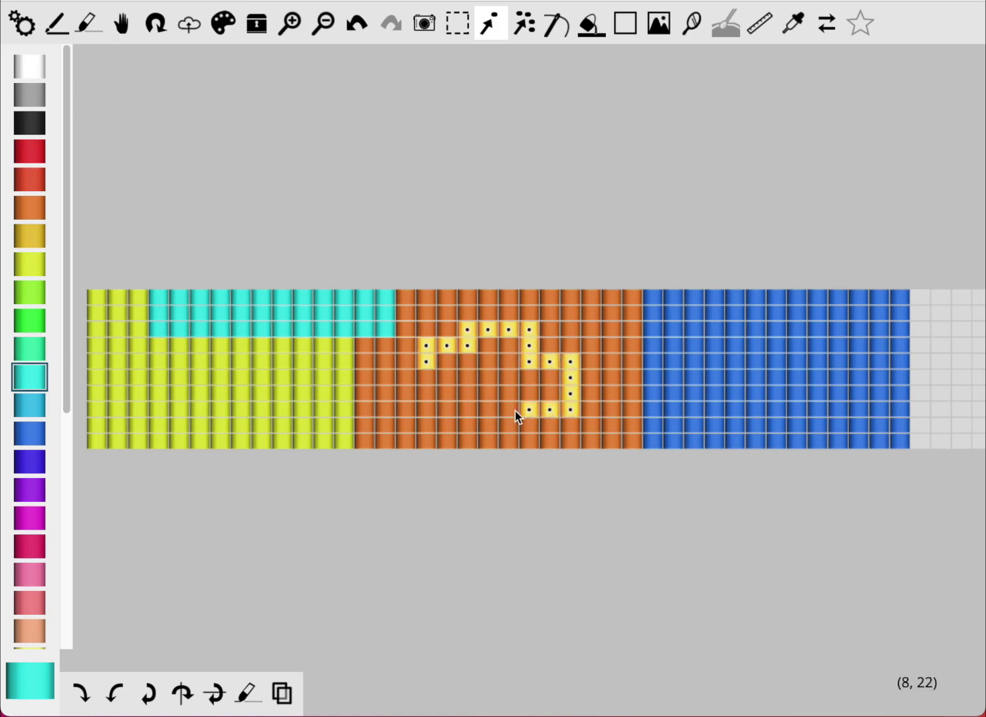
left_click(508, 410)
left_click(487, 410)
left_click(487, 425)
left_click(468, 425)
left_click(446, 426)
left_click(425, 425)
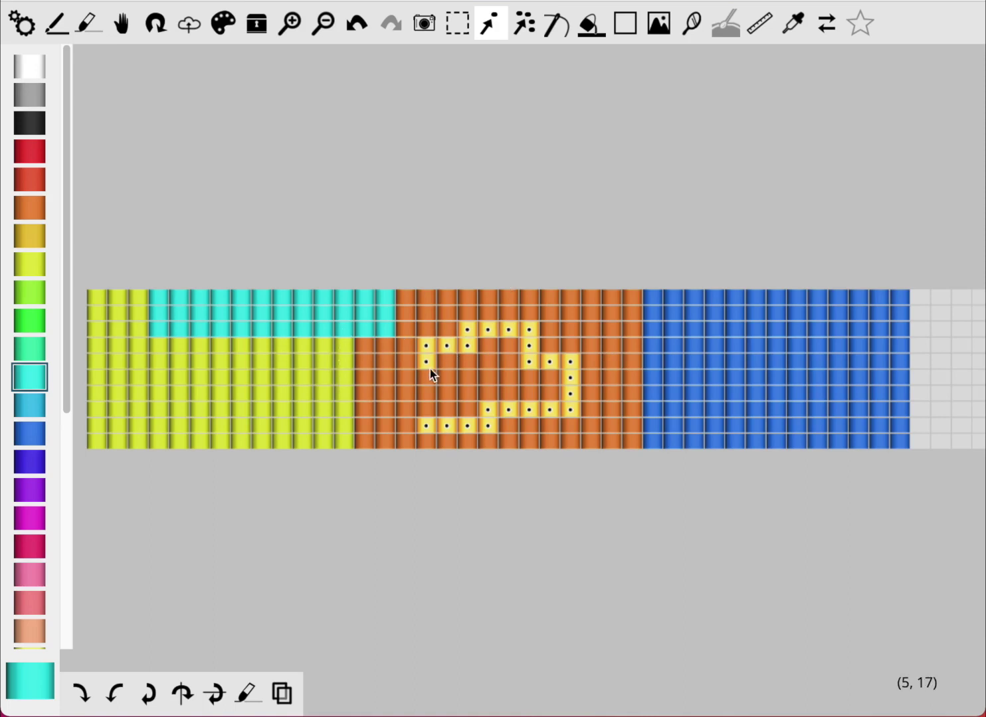
mouse_move(429, 372)
left_mouse_down()
mouse_move(438, 346)
mouse_move(480, 330)
mouse_move(518, 332)
mouse_move(534, 313)
mouse_move(533, 357)
mouse_move(568, 366)
mouse_move(572, 412)
left_mouse_up()
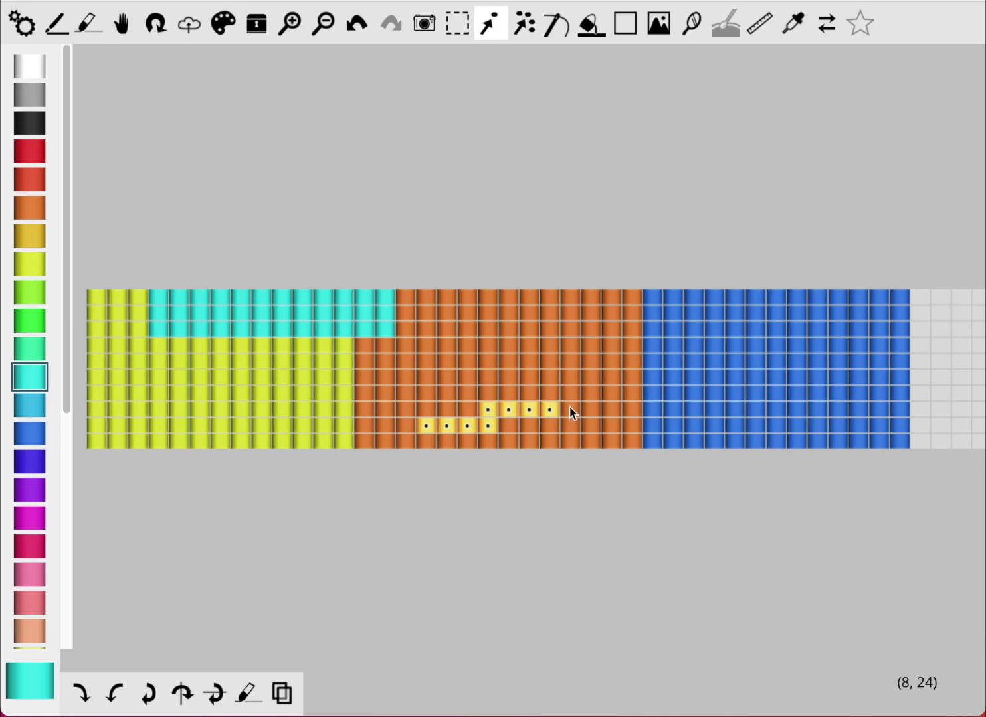
Marquee-select rows 17 to 24 across all ten columns, and deselect the inner beads with the Select tool.
left_click(458, 27)
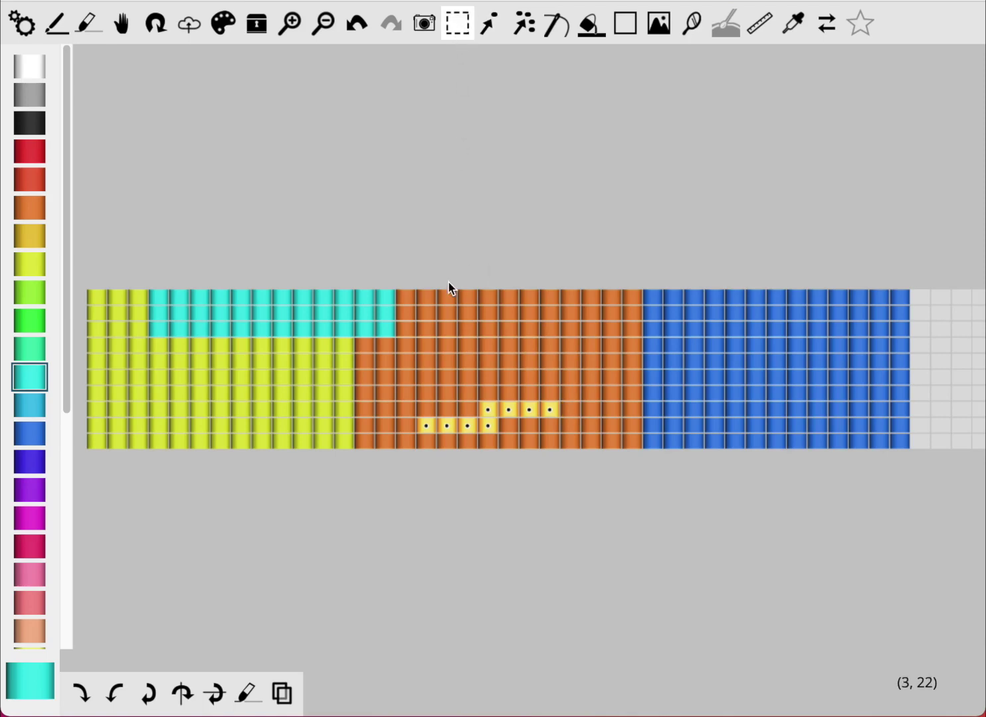
left_click_drag(418, 254, 585, 471)
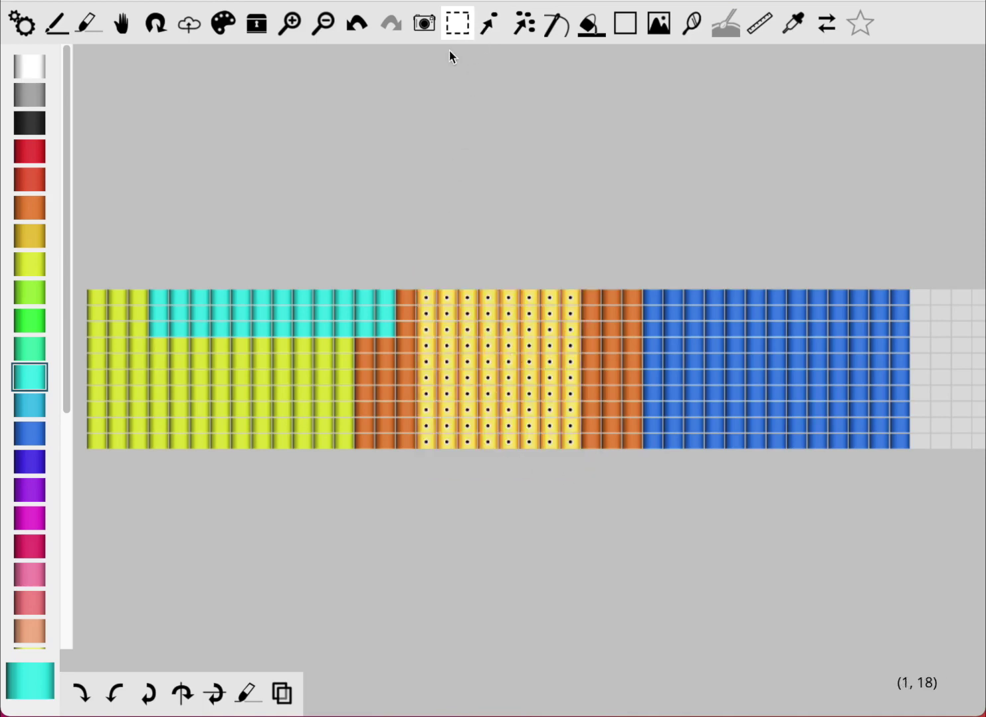
left_click(489, 28)
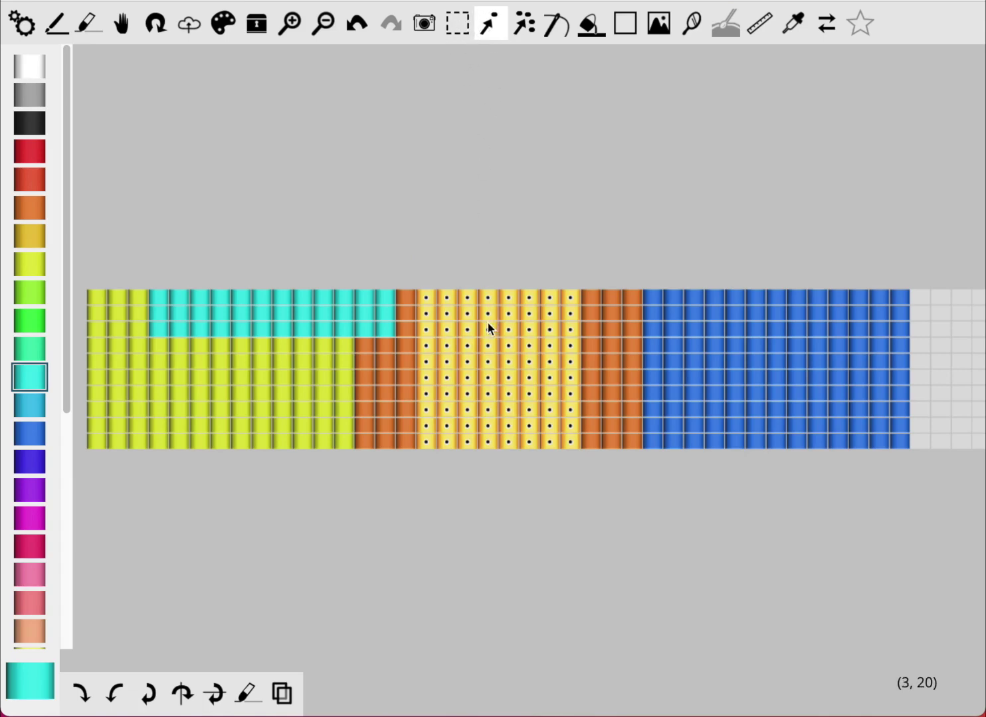
mouse_move(471, 340)
left_mouse_down()
mouse_move(520, 332)
mouse_move(526, 349)
mouse_move(474, 346)
mouse_move(466, 389)
mouse_move(546, 399)
mouse_move(534, 420)
mouse_move(476, 406)
mouse_move(487, 425)
mouse_move(461, 418)
mouse_move(516, 359)
mouse_move(514, 376)
mouse_move(528, 366)
mouse_move(552, 427)
left_mouse_up()
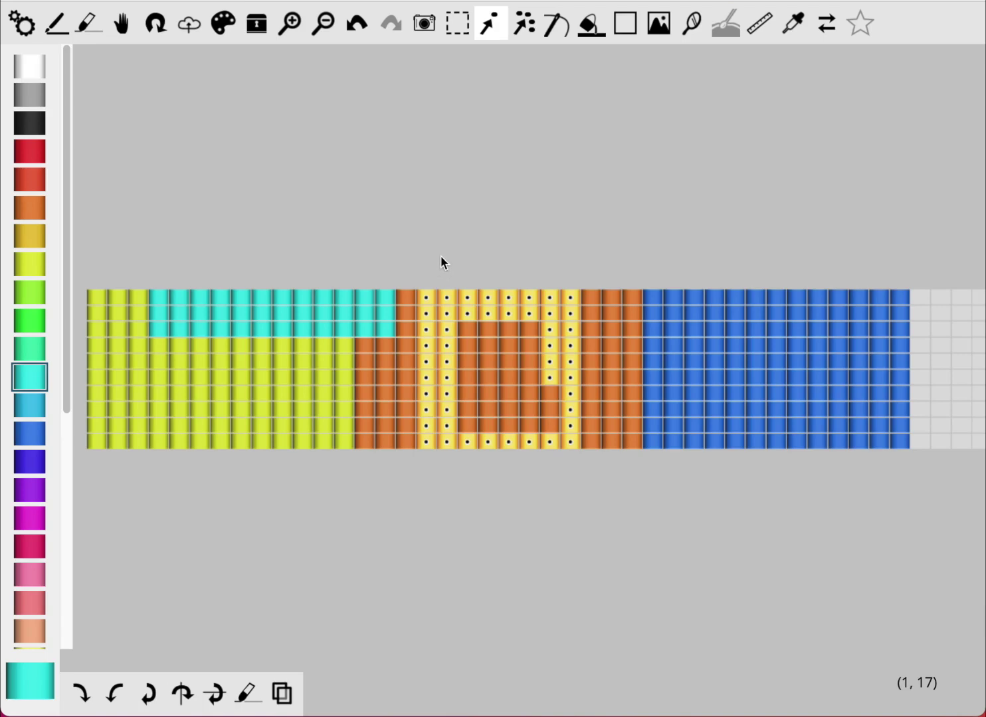
Select all beads of one colour at a time with the Color Select tool, trying turquoise, orange, blue and yellow and ending on orange.
left_click(525, 25)
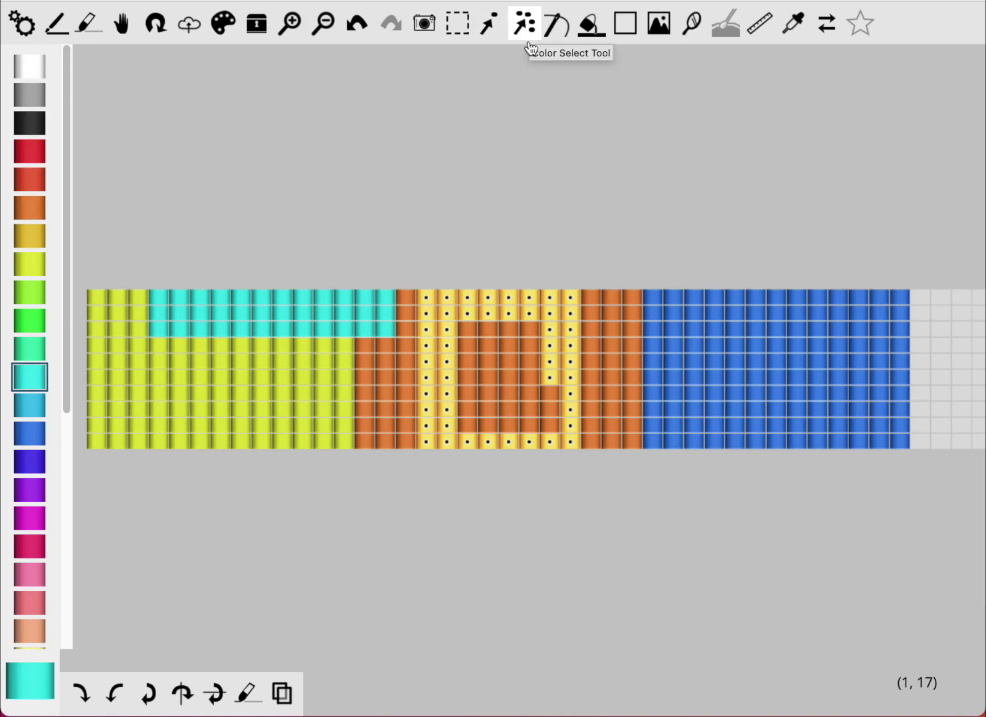
left_click(297, 313)
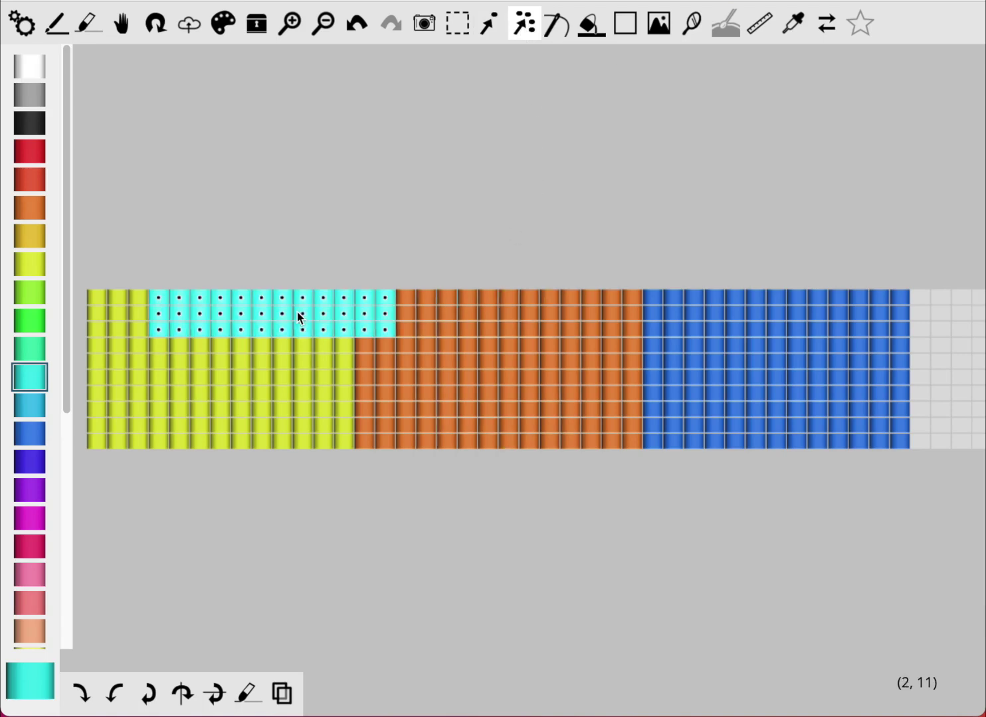
left_click(433, 332)
left_click(726, 346)
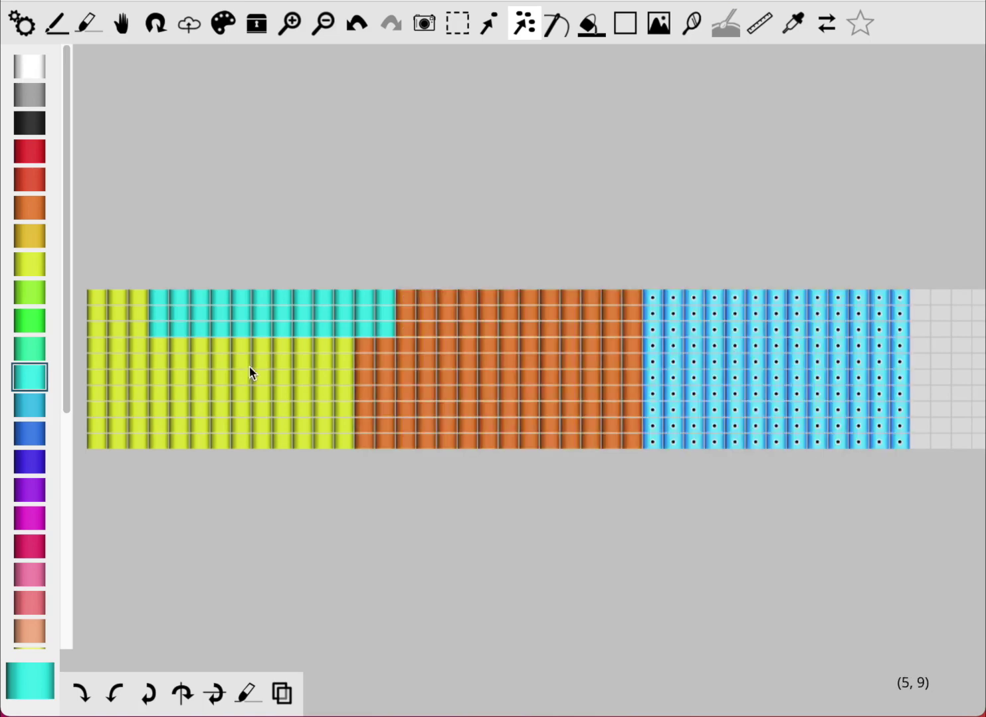
left_click(245, 387)
left_click(292, 325)
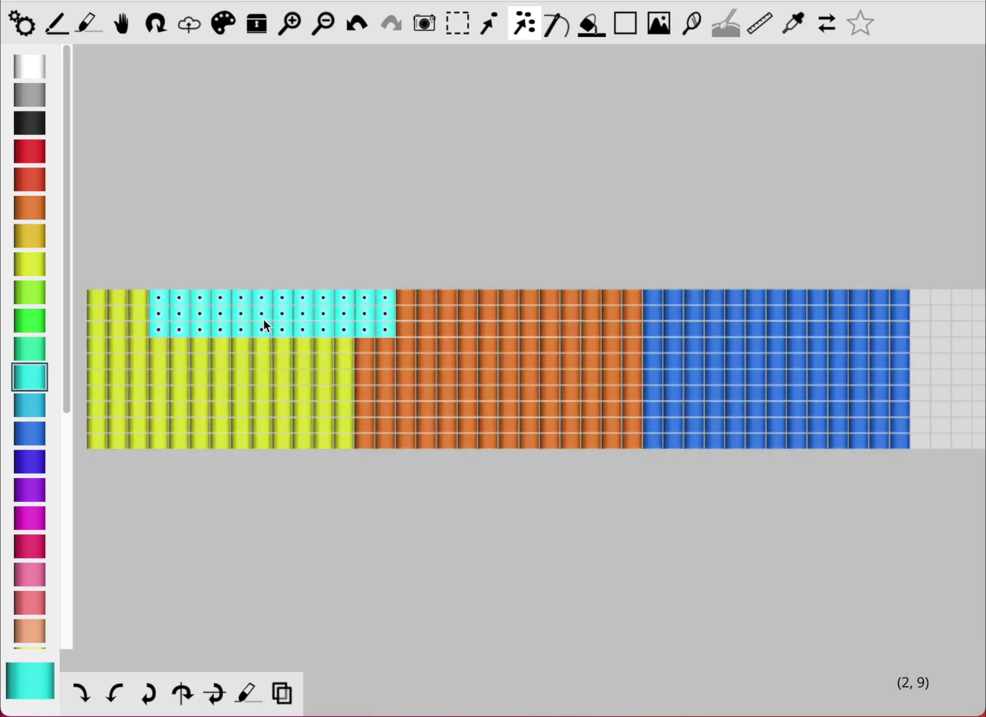
left_click(541, 373)
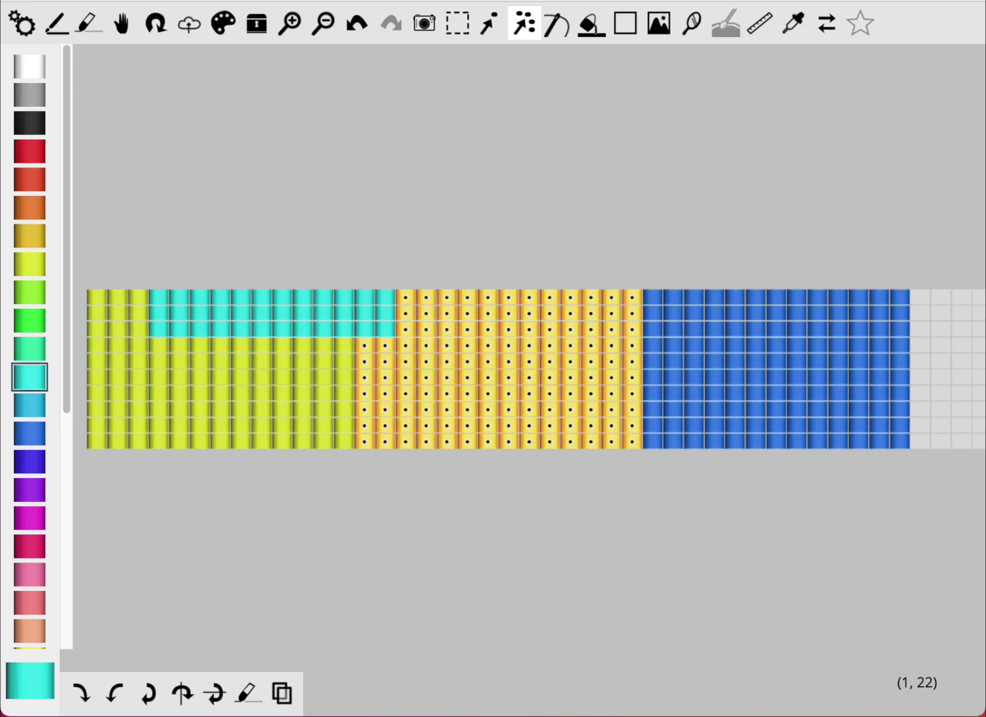
Cycle through the Marquee, Select and Color Select tools, return to Marquee and clear the orange bead selection.
key("m")
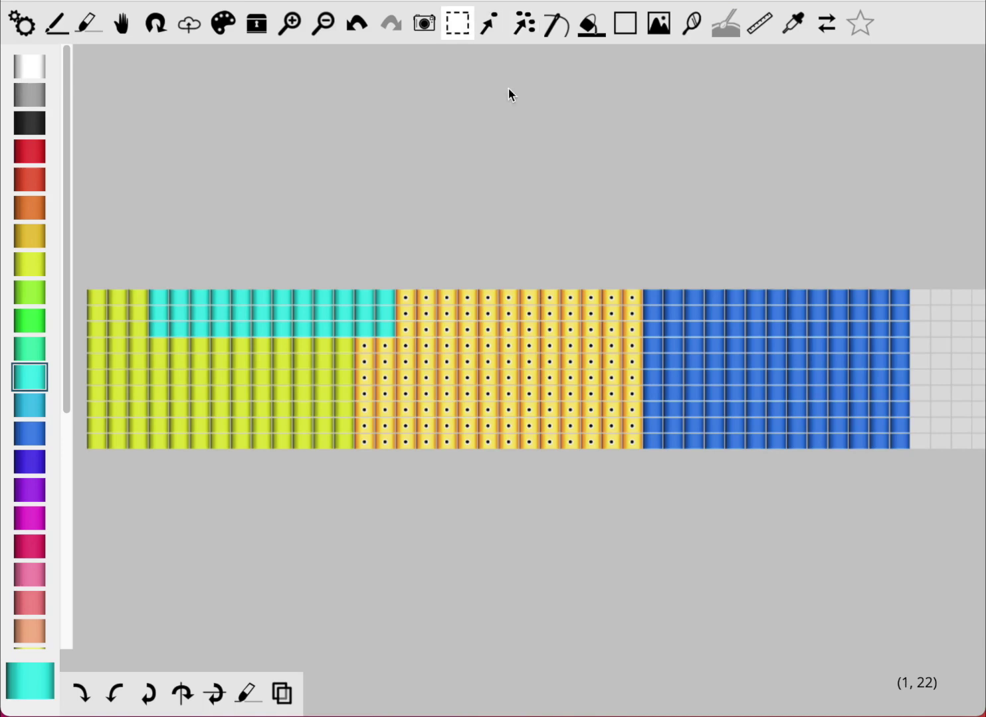
key("s")
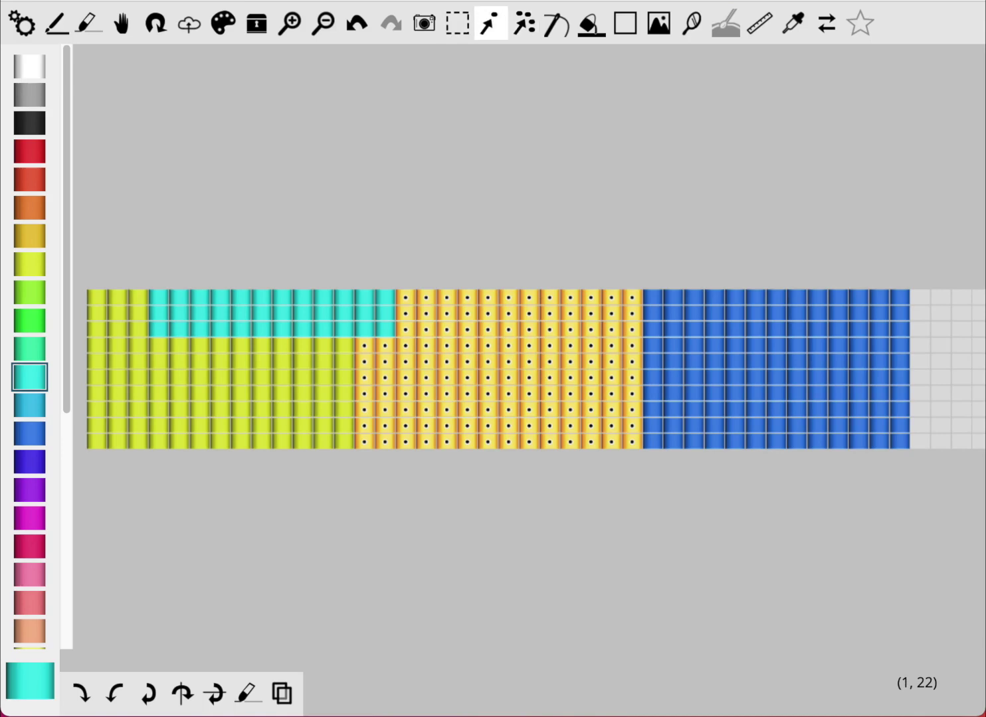
key("s")
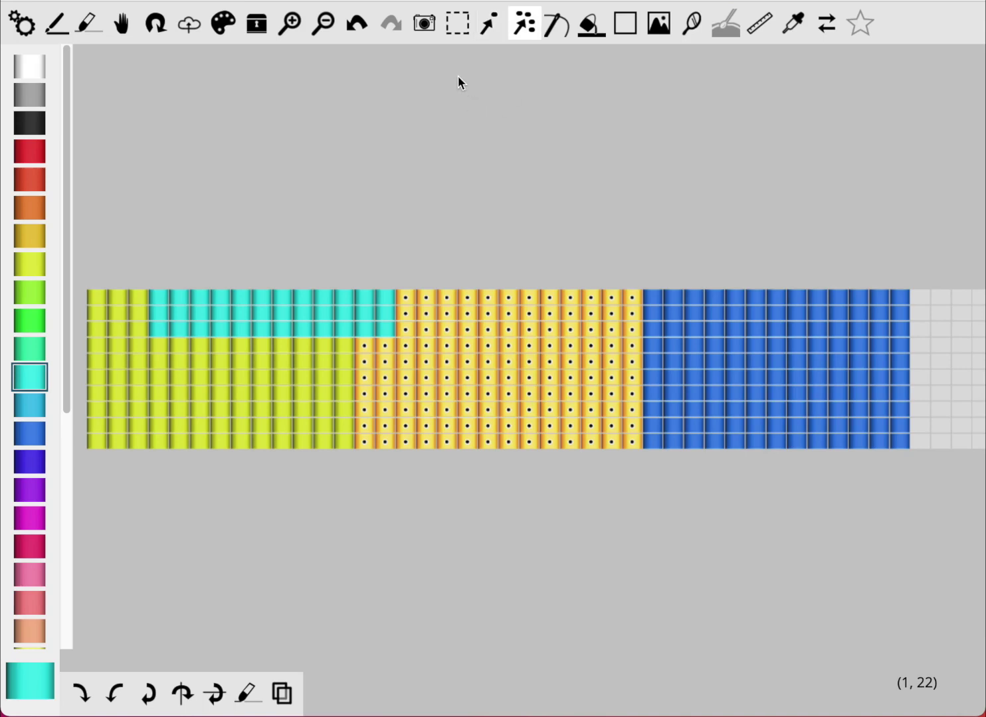
left_click(446, 32)
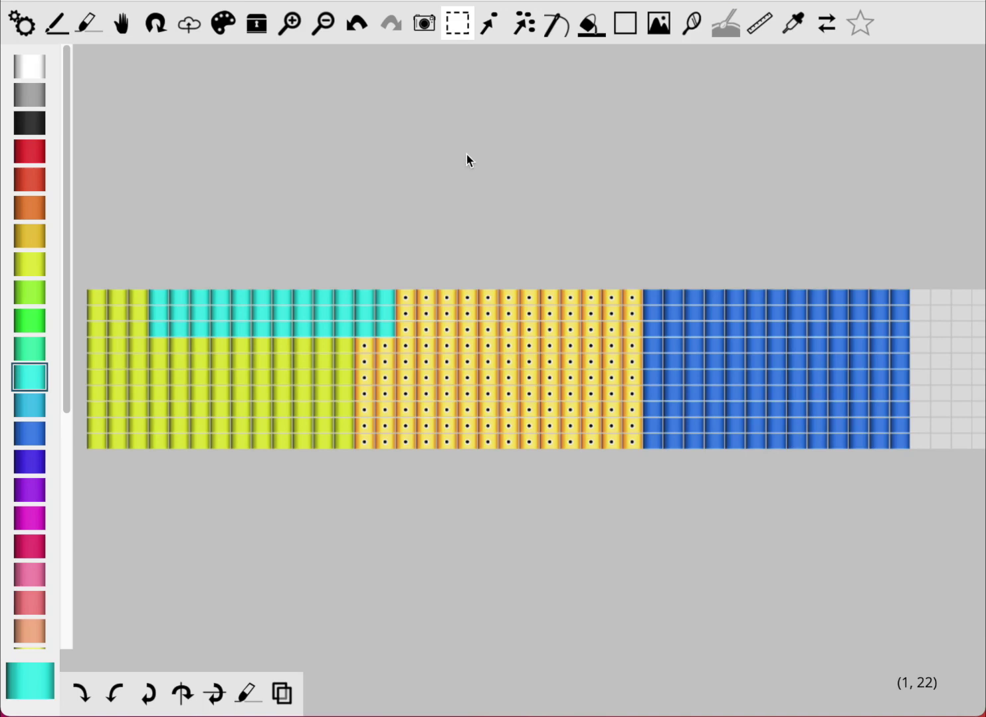
key("Escape")
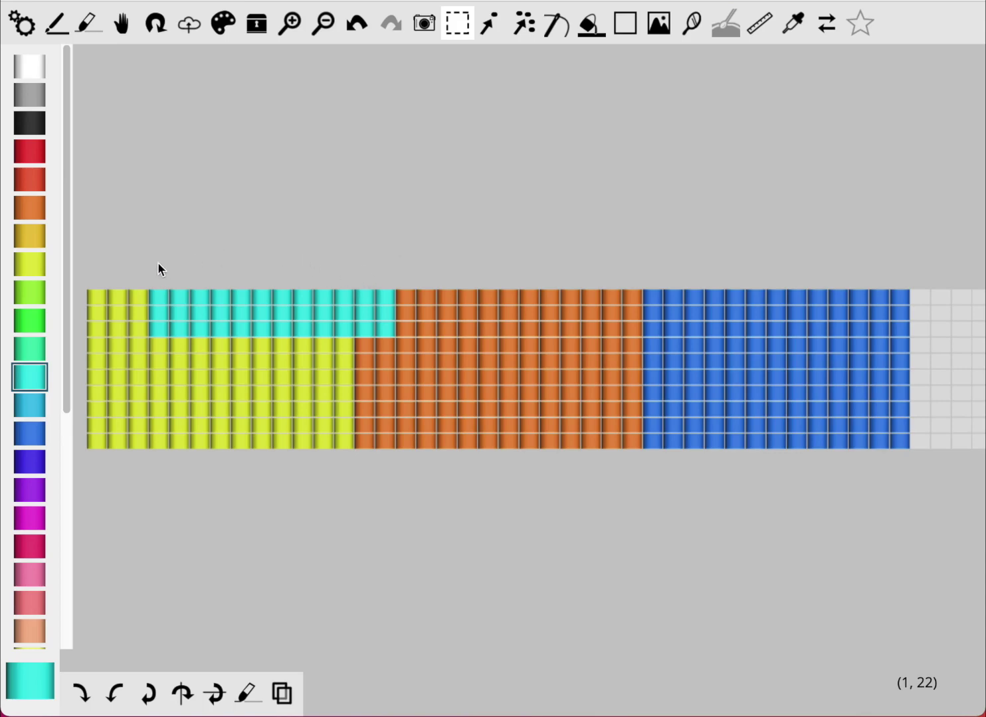
Select all painted beads in rows 1 to 40 with the Marquee tool and erase them.
left_click_drag(83, 272, 929, 487)
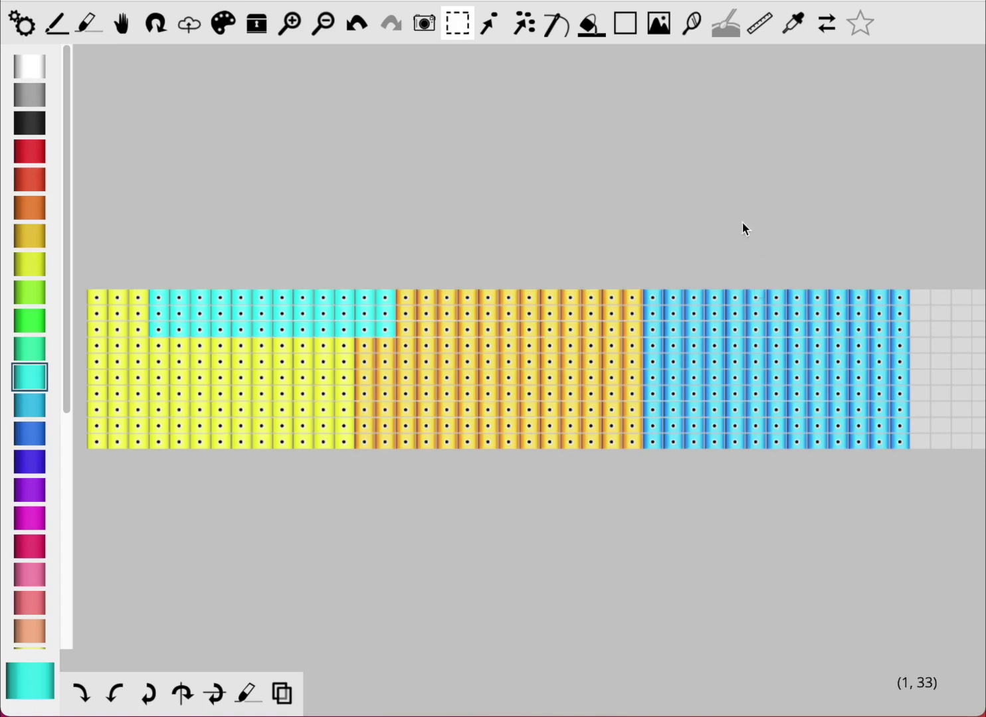
left_click(709, 216)
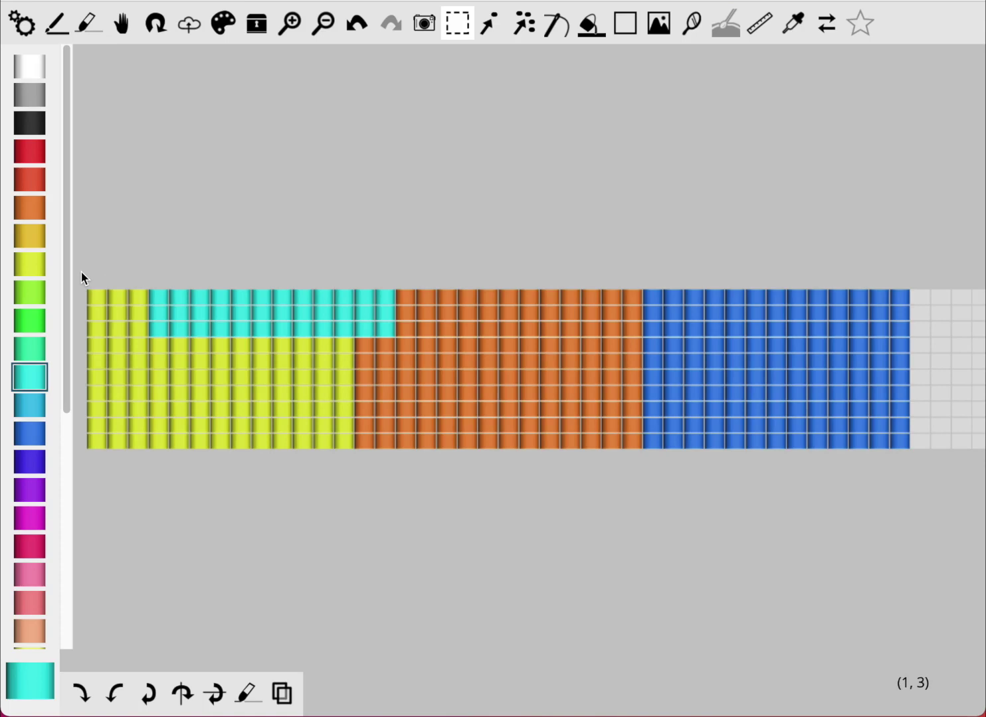
left_click_drag(83, 271, 942, 499)
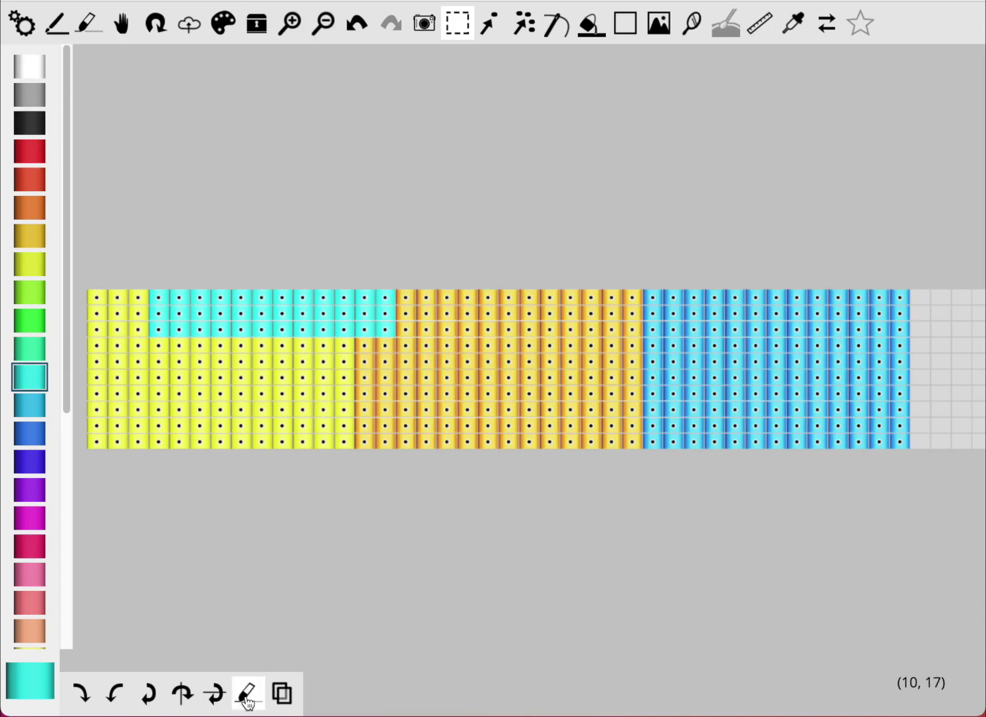
left_click(247, 701)
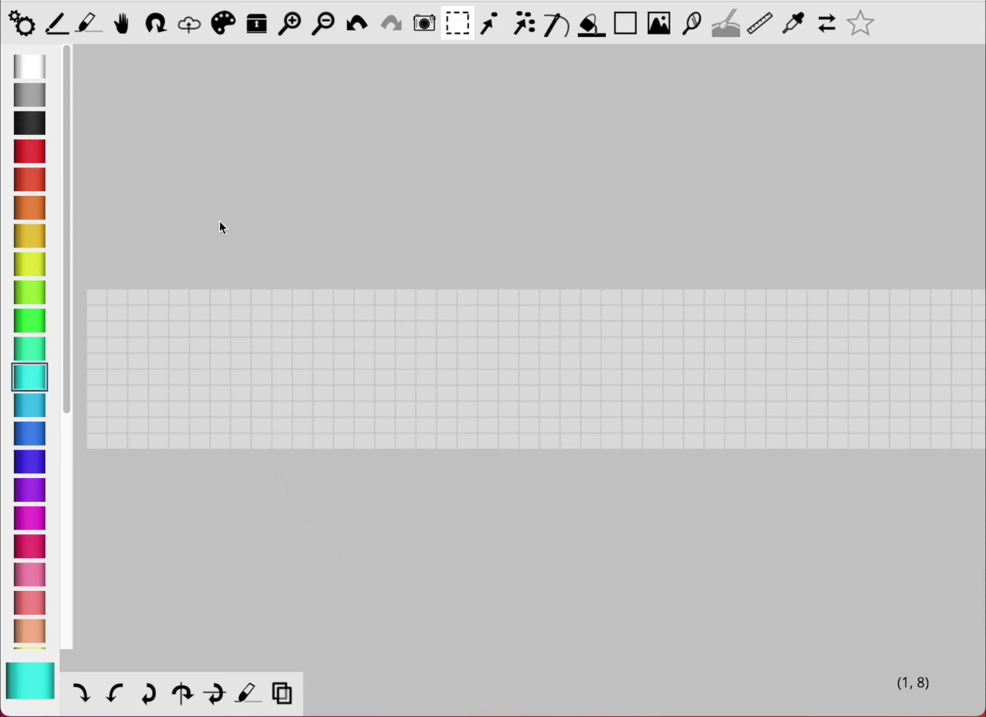
Paint a tree in rows 9 to 17 with a triangular bright green crown and an orange trunk three rows wide.
left_click(27, 157)
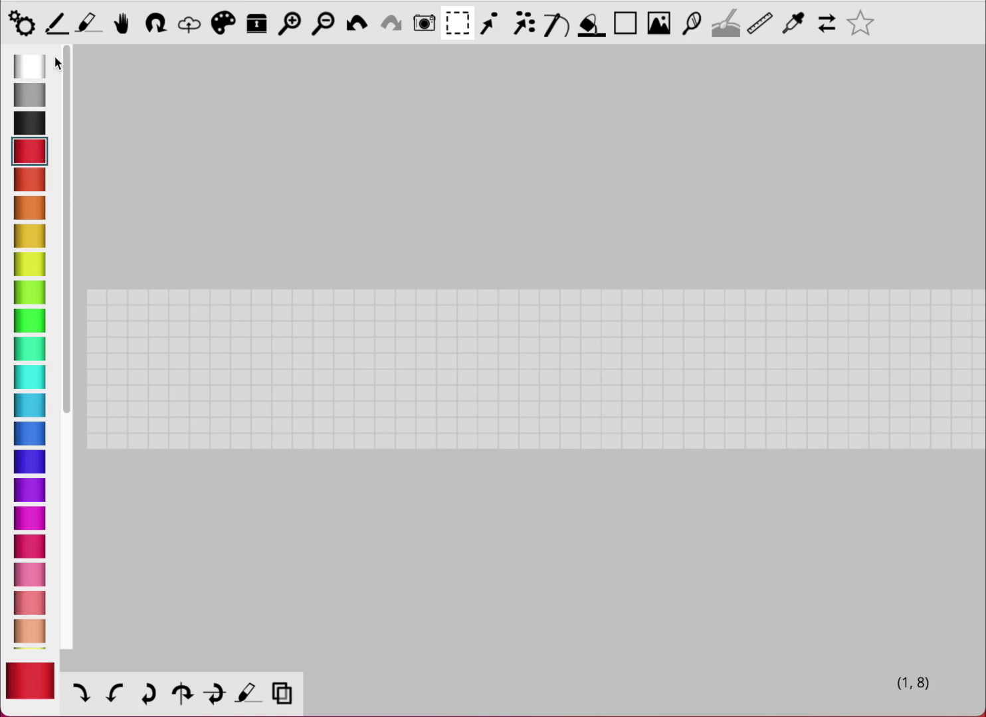
left_click(56, 24)
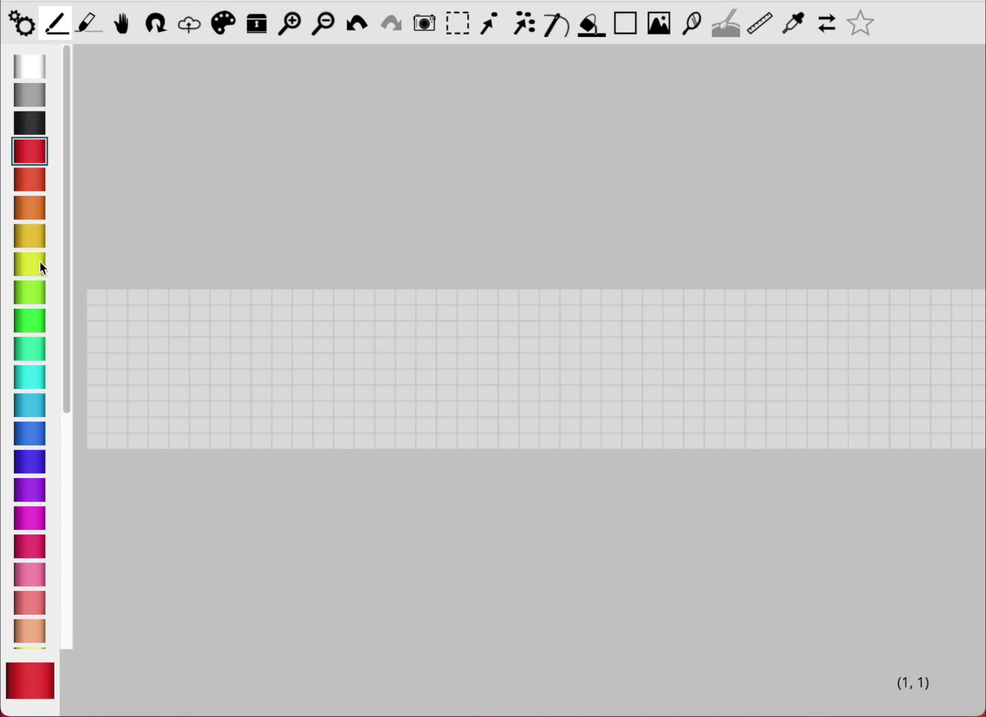
left_click(29, 321)
mouse_move(343, 312)
left_mouse_down()
mouse_move(309, 383)
mouse_move(343, 370)
mouse_move(304, 366)
mouse_move(354, 322)
mouse_move(393, 363)
mouse_move(337, 368)
mouse_move(325, 336)
mouse_move(284, 371)
mouse_move(293, 379)
mouse_move(265, 383)
mouse_move(412, 379)
mouse_move(401, 362)
mouse_move(423, 381)
left_mouse_up()
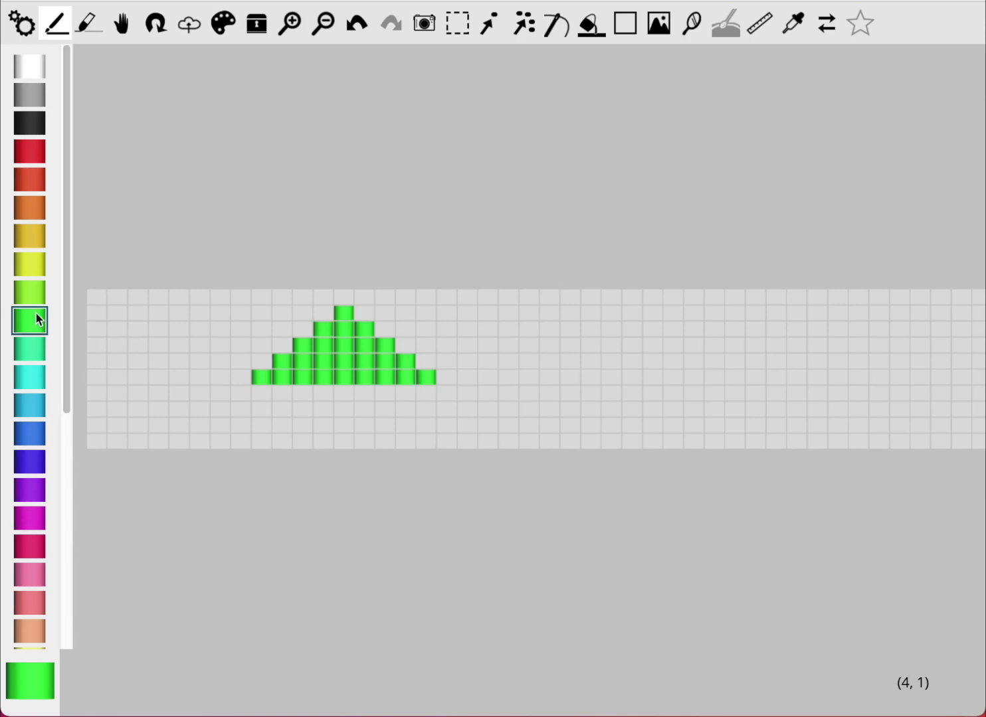
left_click(31, 211)
mouse_move(339, 400)
left_mouse_down()
mouse_move(335, 437)
mouse_move(363, 439)
mouse_move(367, 402)
mouse_move(345, 396)
mouse_move(322, 442)
left_mouse_up()
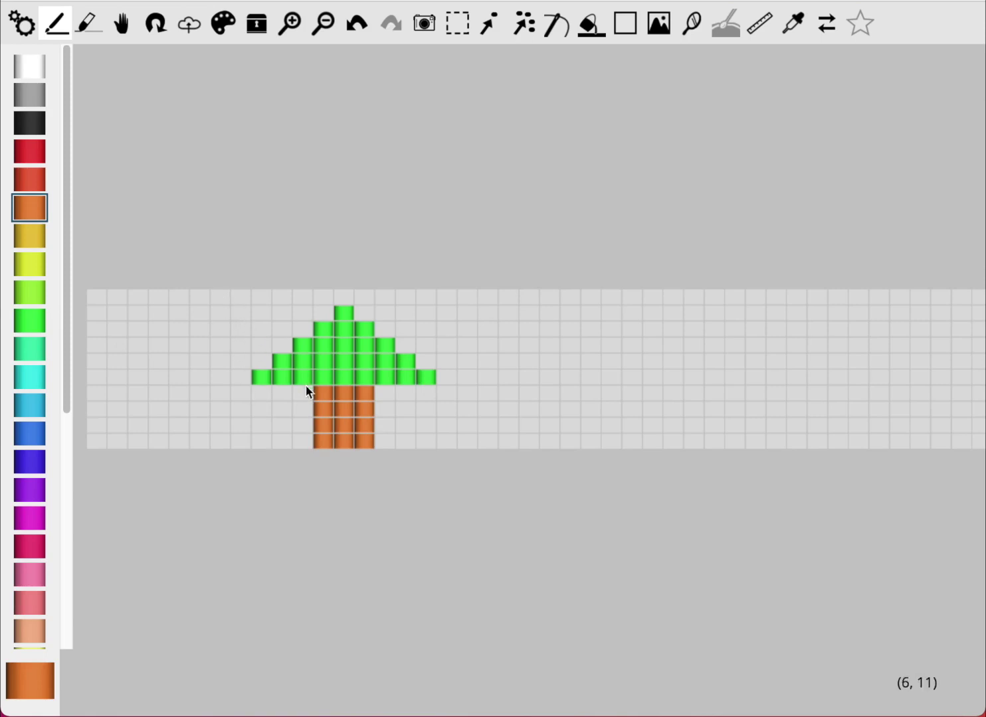
Marquee-select the whole tree, move it two rows back to rows 7 to 15, and clear the selection.
left_click(449, 37)
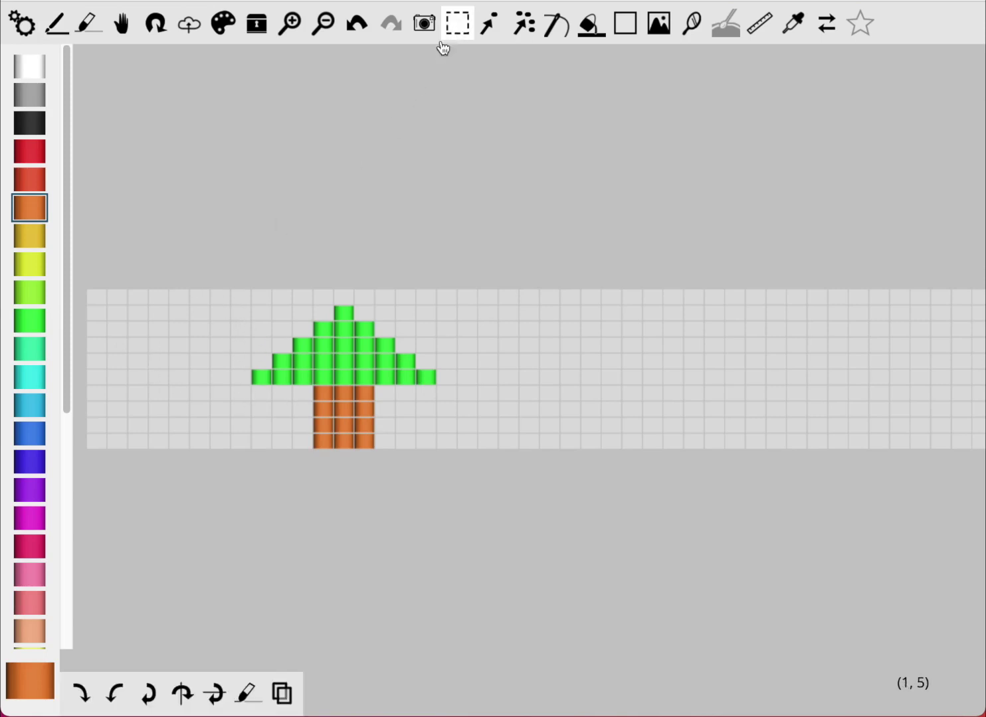
left_click_drag(210, 238, 490, 514)
left_click_drag(341, 378, 297, 377)
left_click(314, 226)
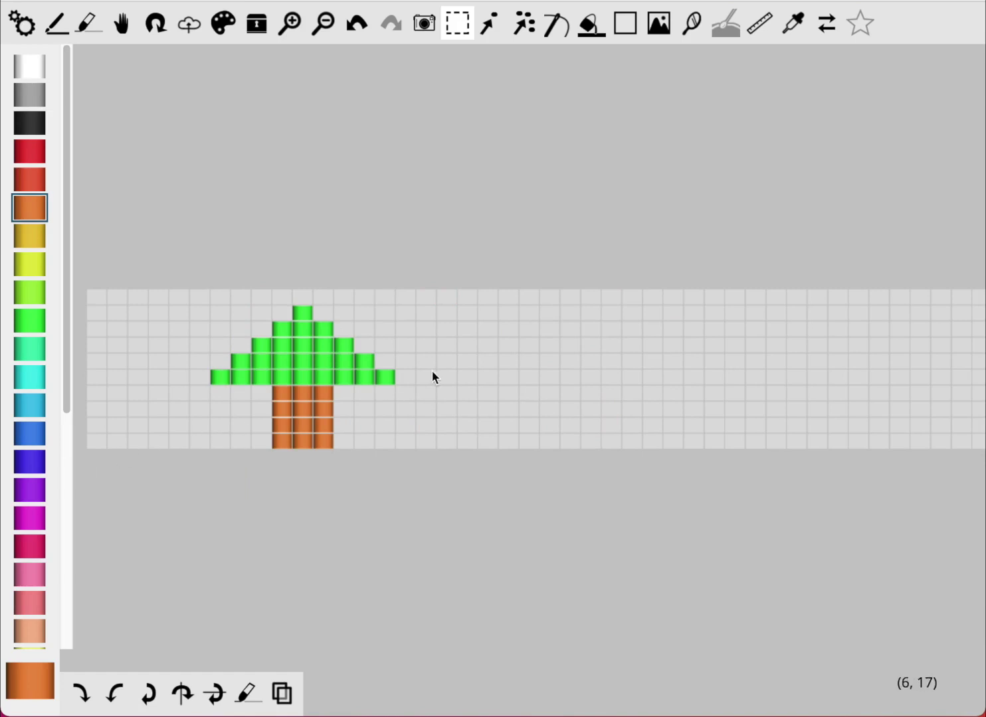
Draw a dark blue filled rectangle over rows 23 to 34 across all ten columns with the Rectangle tool.
left_click(21, 464)
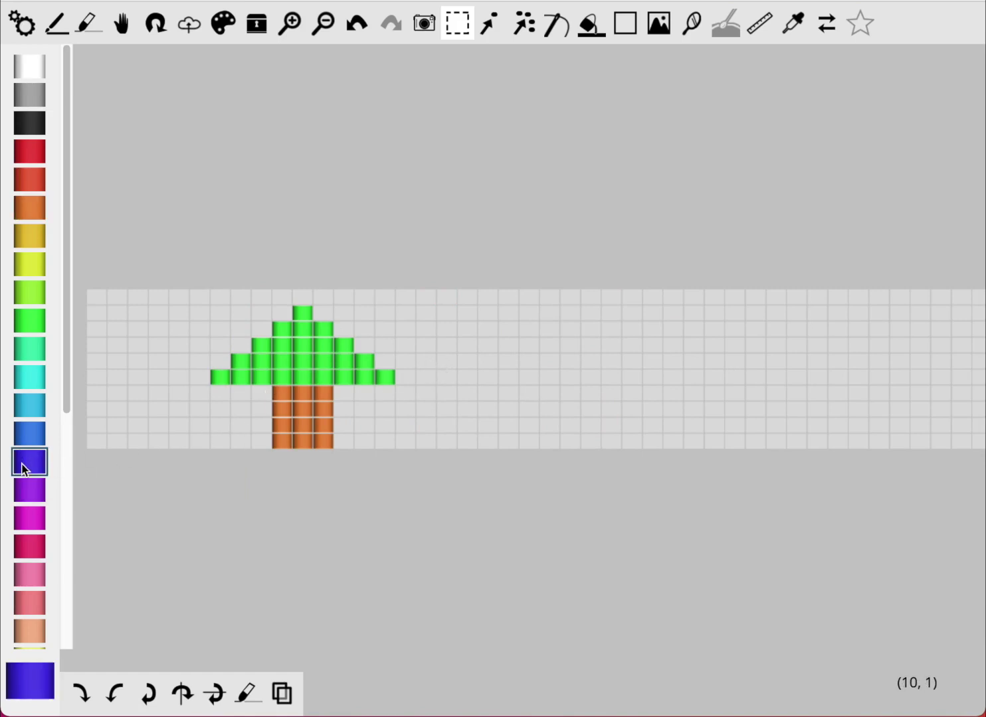
left_click(624, 24)
left_click_drag(635, 381, 777, 538)
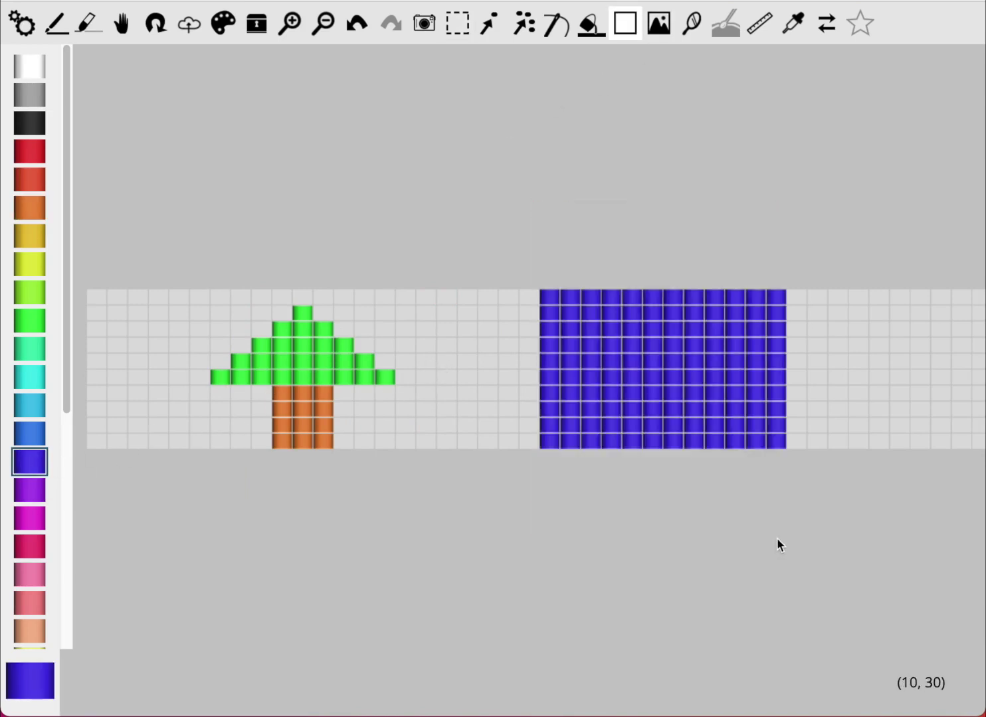
Marquee-select the tree, move it onto the dark blue rectangle in rows 24 to 32, and clear the selection.
left_click(457, 24)
left_click_drag(197, 246, 392, 509)
left_click_drag(303, 371, 660, 358)
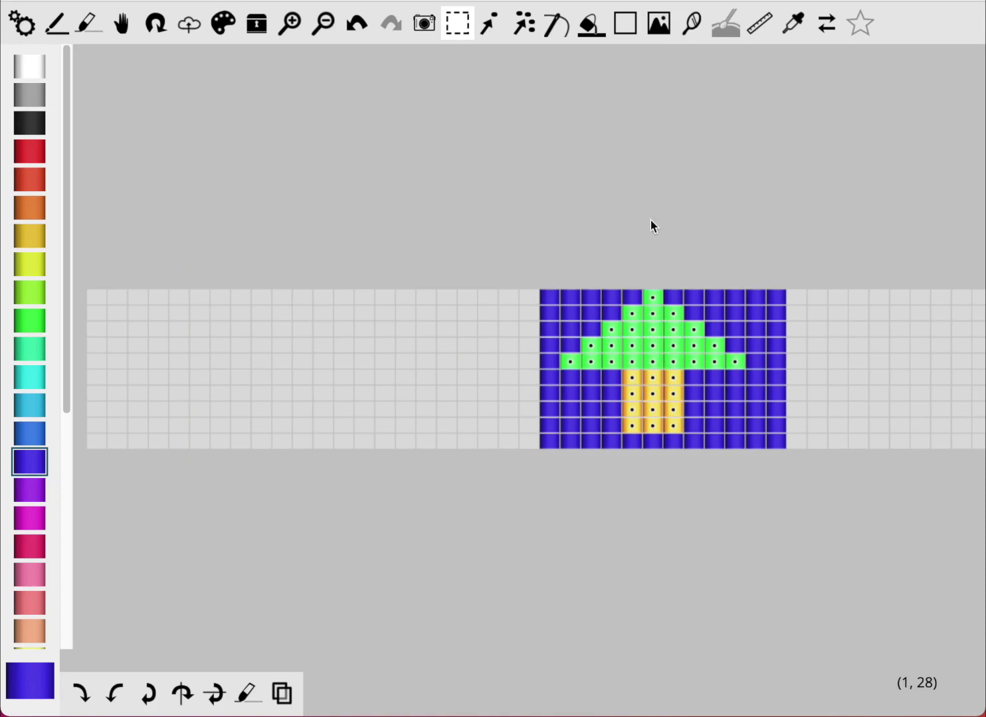
left_click(655, 259)
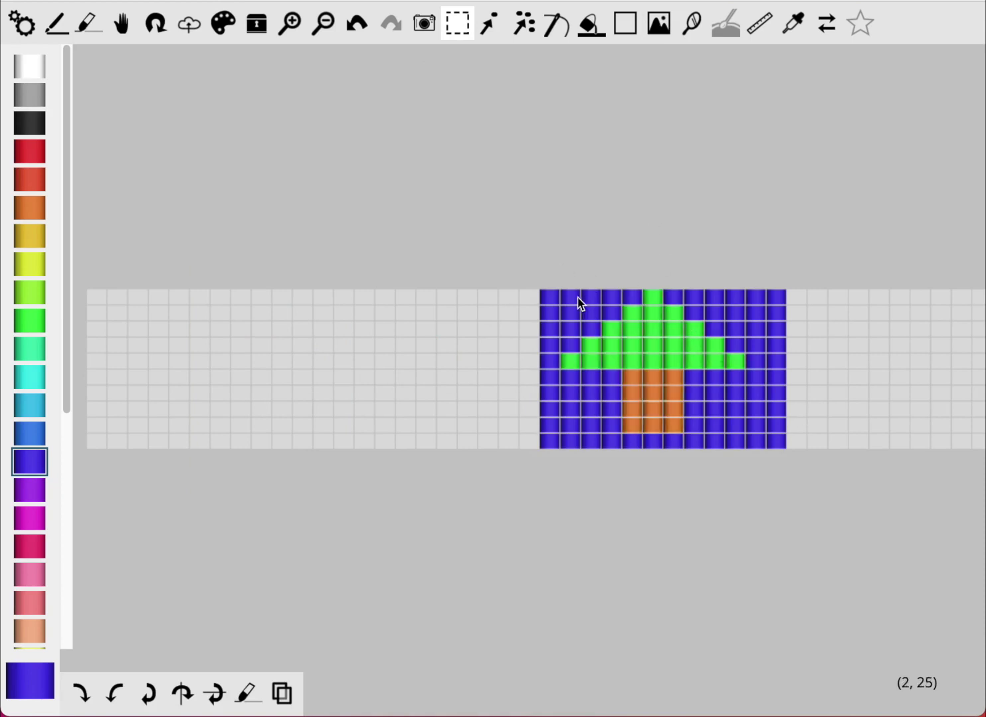
Marquee-select rows 24 to 32 with the tree and its blue background, try to move the block, and clear the selection.
left_click_drag(570, 264, 745, 487)
left_click_drag(695, 407, 691, 362)
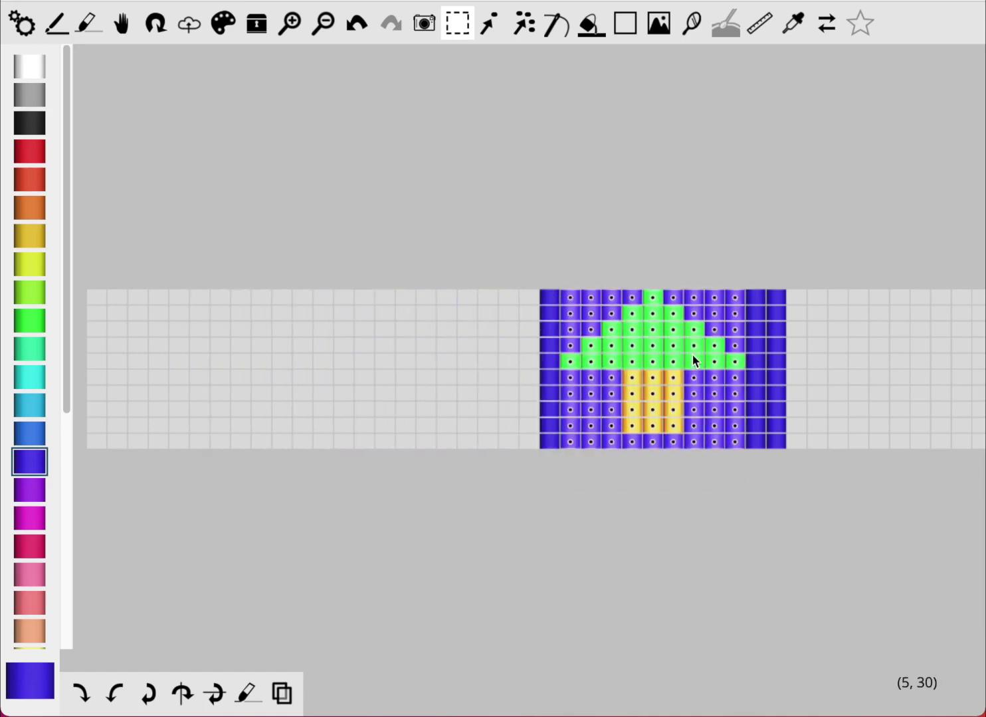
left_click(650, 265)
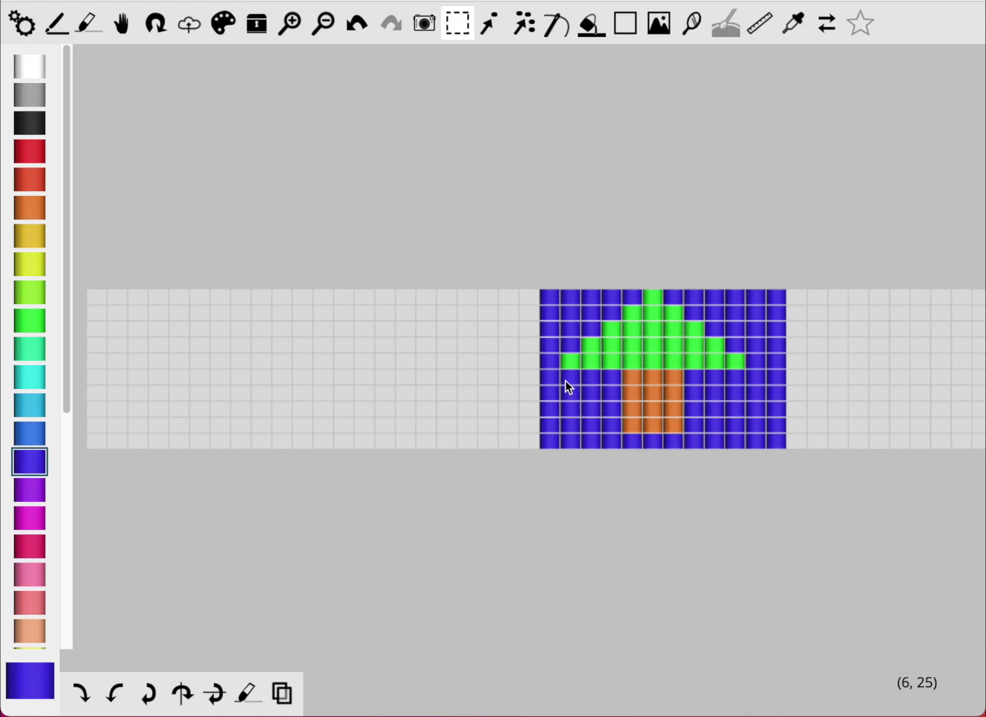
Marquee-select the whole dark blue rectangle including the tree and erase it.
left_click_drag(512, 221, 798, 512)
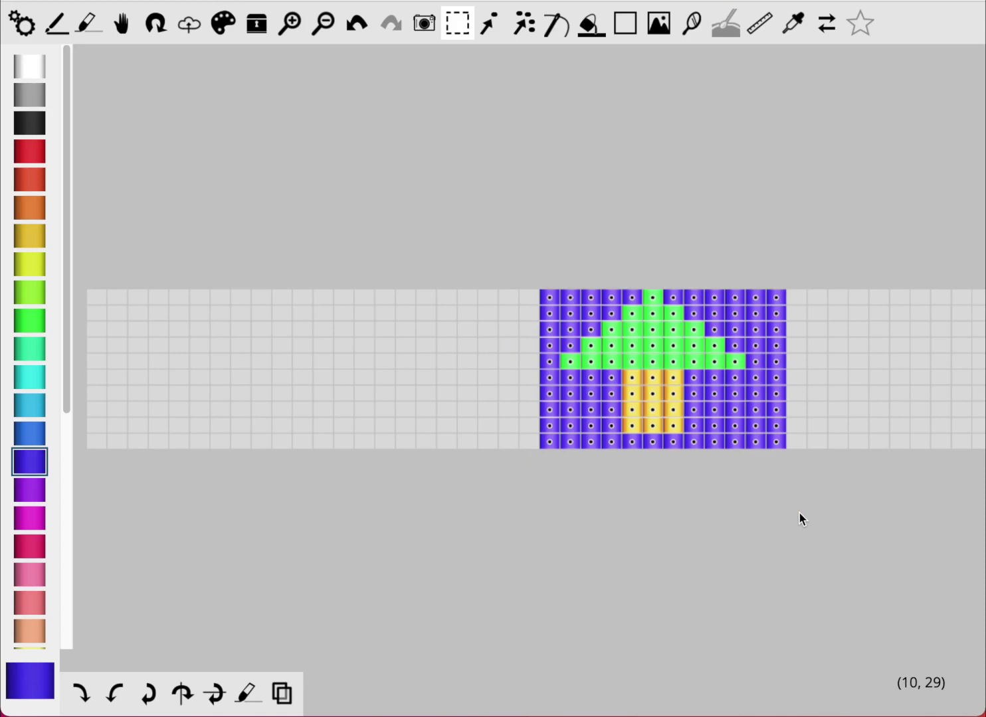
key("Delete")
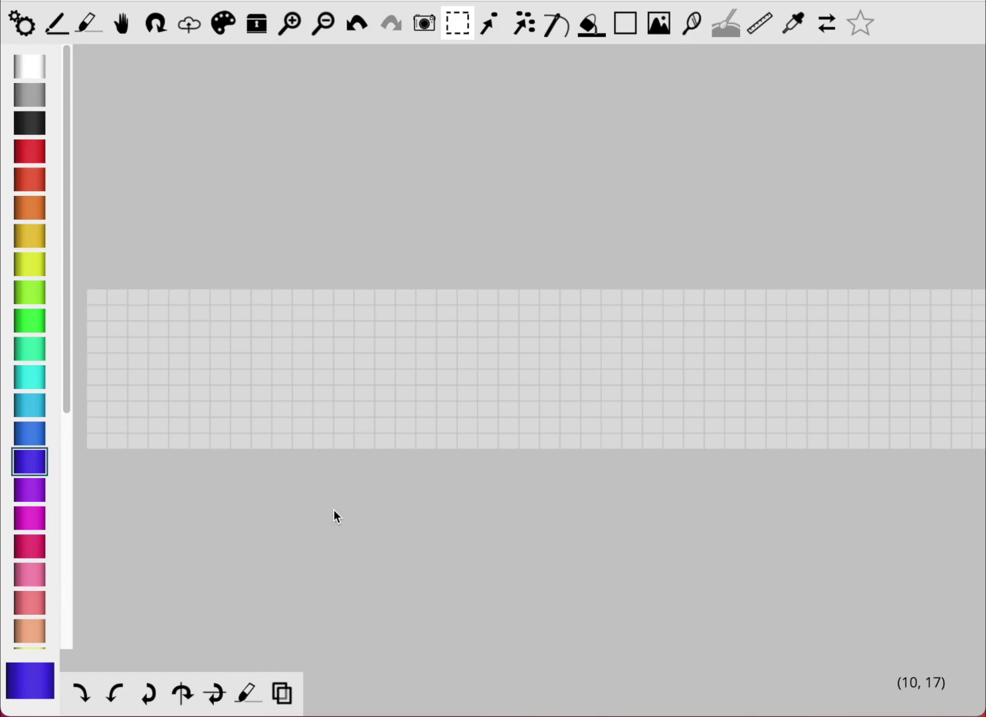
Paint an orange stepped diagonal from column 7, row 1 to column 1, row 7, and erase the extra bead at column 4, row 4.
left_click(22, 204)
left_click(53, 28)
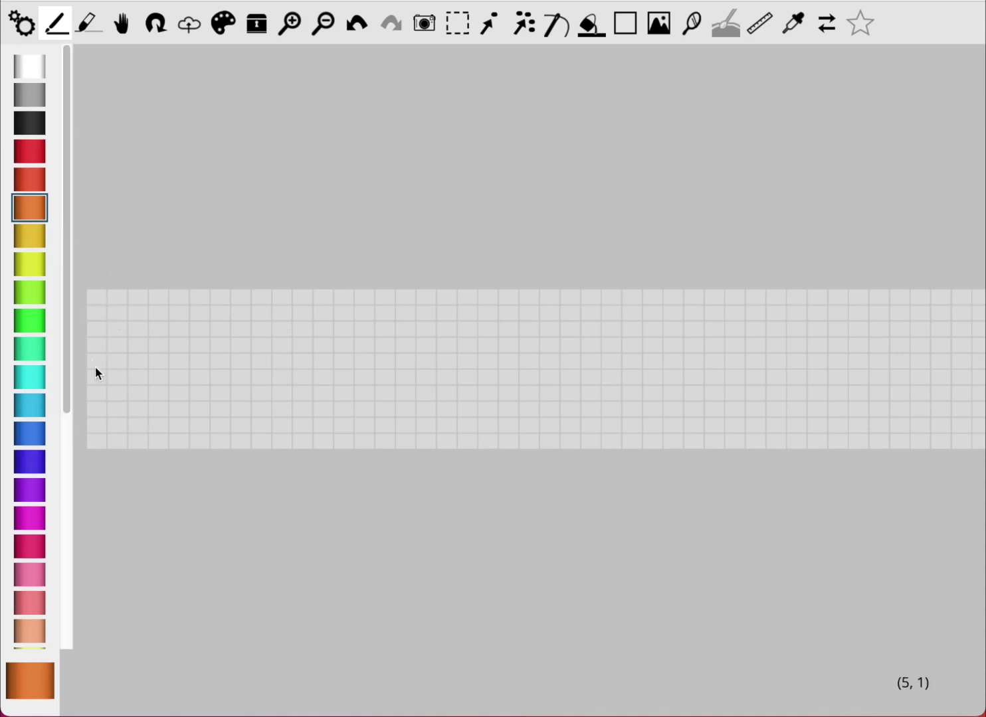
mouse_move(100, 396)
left_mouse_down()
mouse_move(105, 361)
mouse_move(143, 366)
mouse_move(145, 331)
mouse_move(177, 326)
mouse_move(183, 291)
mouse_move(214, 309)
left_mouse_up()
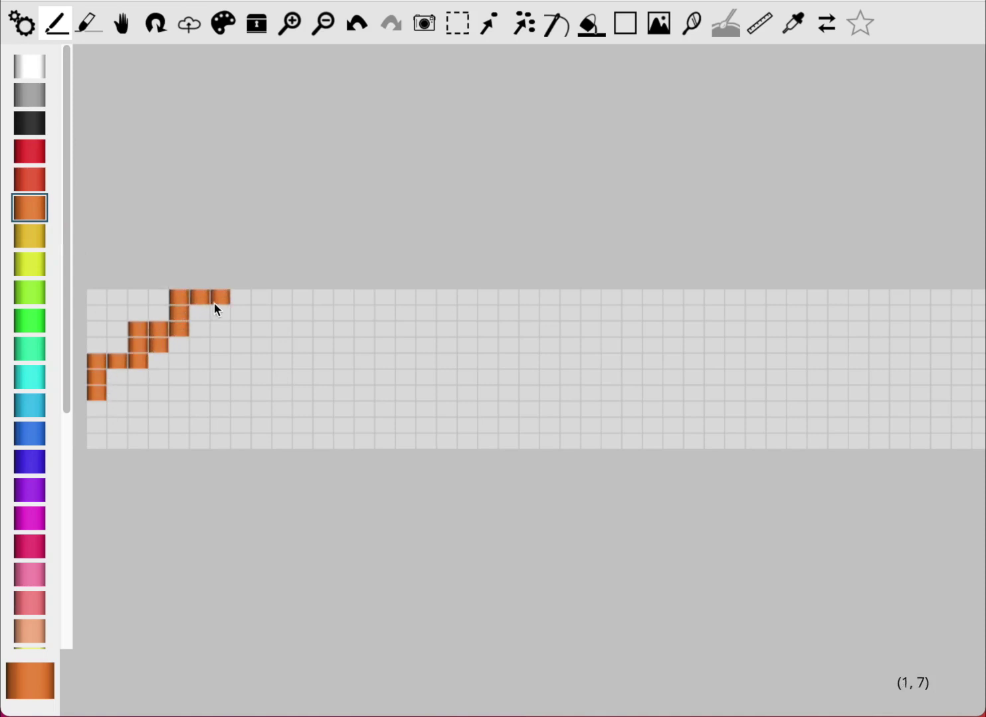
key("e")
left_click(161, 348)
Paint a black stepped diagonal along the inner edge of the orange one, and fill the remaining corner beads with orange.
key("p")
left_click(34, 125)
mouse_move(94, 338)
left_mouse_down()
mouse_move(113, 345)
mouse_move(120, 314)
mouse_move(164, 302)
left_mouse_up()
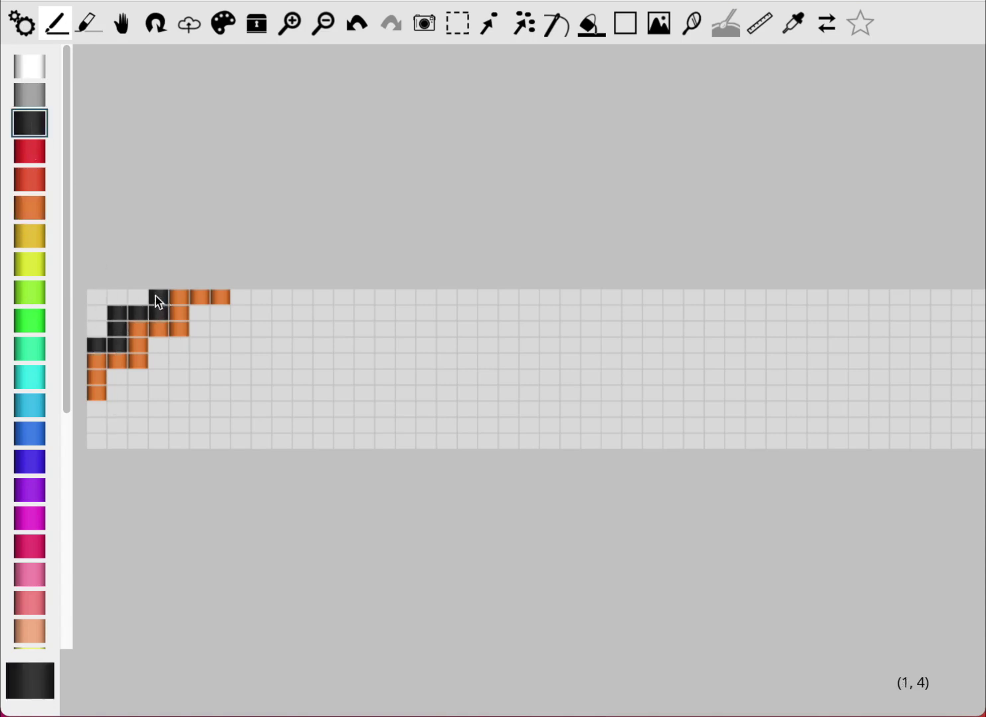
left_click(28, 208)
mouse_move(97, 330)
left_mouse_down()
mouse_move(104, 294)
mouse_move(136, 302)
left_mouse_up()
Paint a black stepped diagonal along the outer orange edge, and erase the extra black beads in columns 9 and 10 of row 1.
left_click(28, 123)
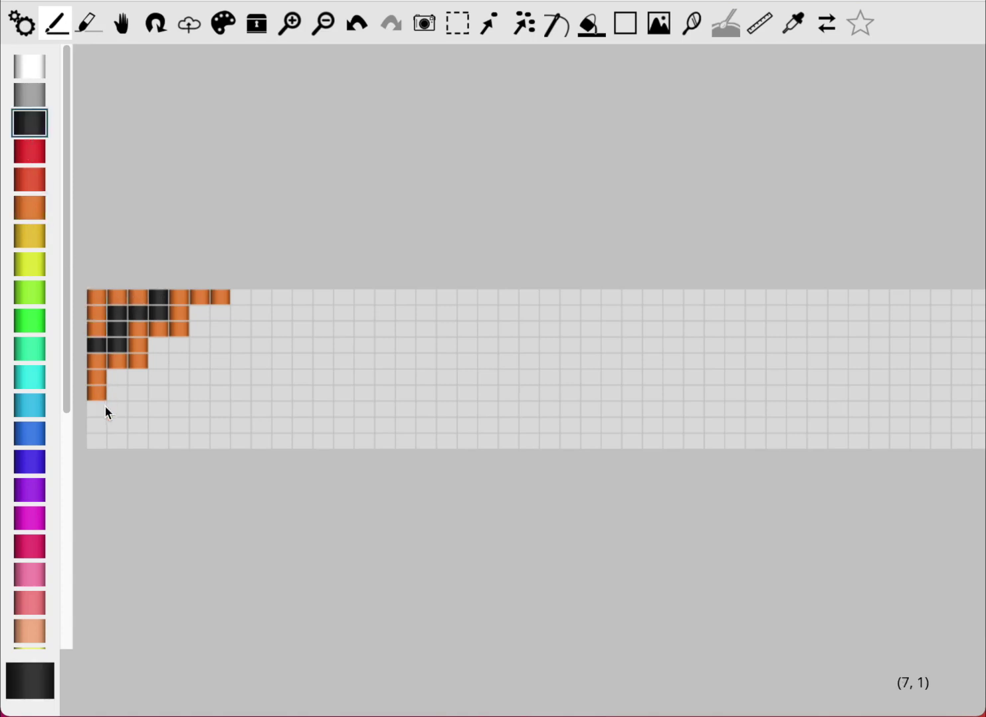
mouse_move(100, 413)
left_mouse_down()
mouse_move(115, 381)
mouse_move(152, 378)
mouse_move(158, 345)
mouse_move(190, 344)
mouse_move(200, 318)
mouse_move(241, 298)
left_mouse_up()
left_click_drag(93, 419, 112, 456)
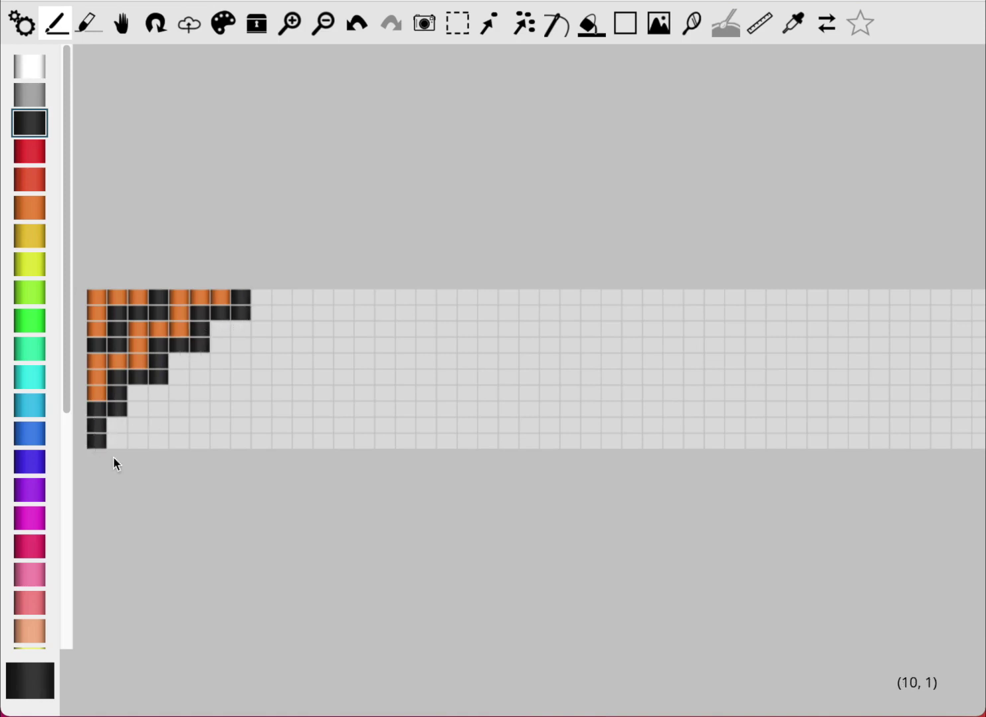
right_click(104, 442)
right_click(107, 427)
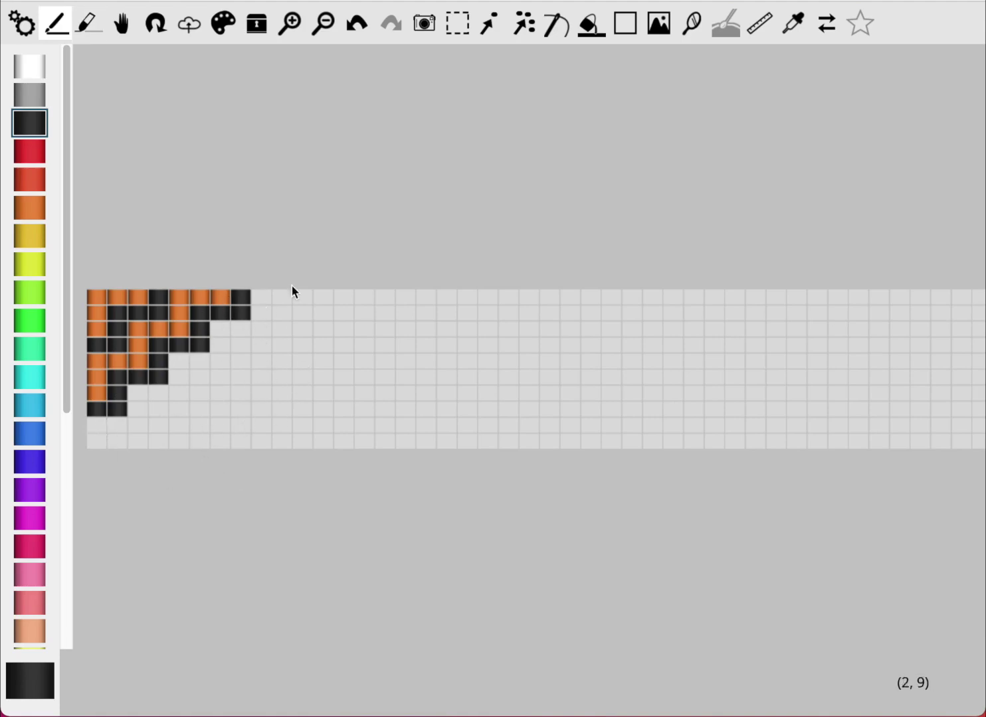
Marquee-select the orange and black corner pattern, try to move it, and clear the selection.
left_click(457, 24)
left_click_drag(318, 243, 81, 430)
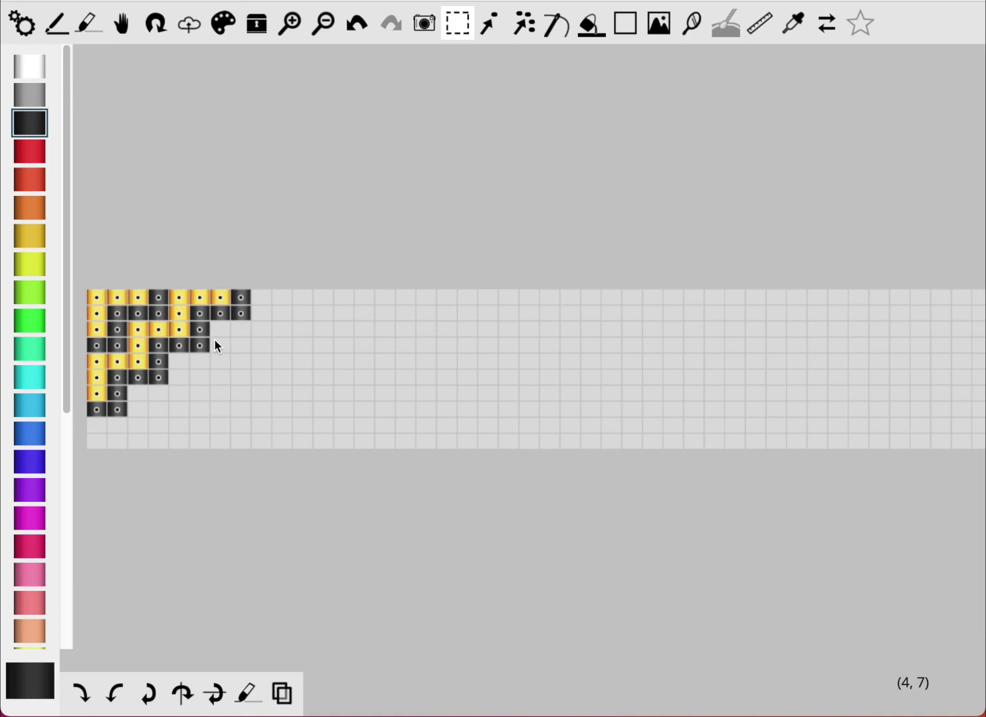
mouse_move(161, 335)
left_mouse_down()
mouse_move(302, 338)
mouse_move(219, 370)
mouse_move(178, 354)
mouse_move(160, 322)
mouse_move(160, 353)
mouse_move(161, 338)
left_mouse_up()
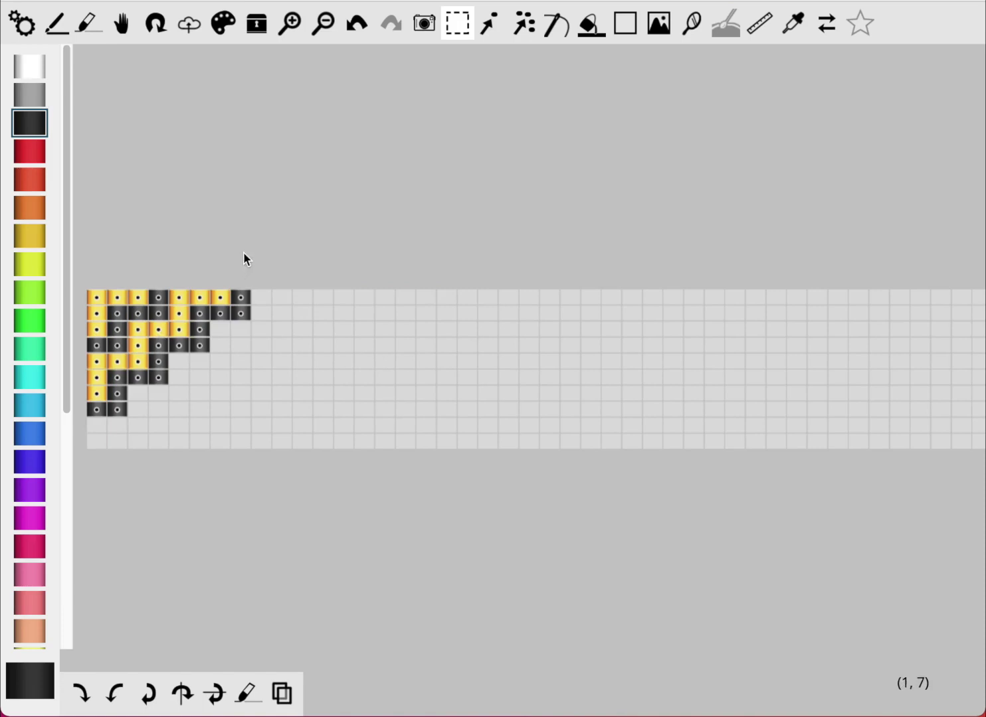
left_click(268, 260)
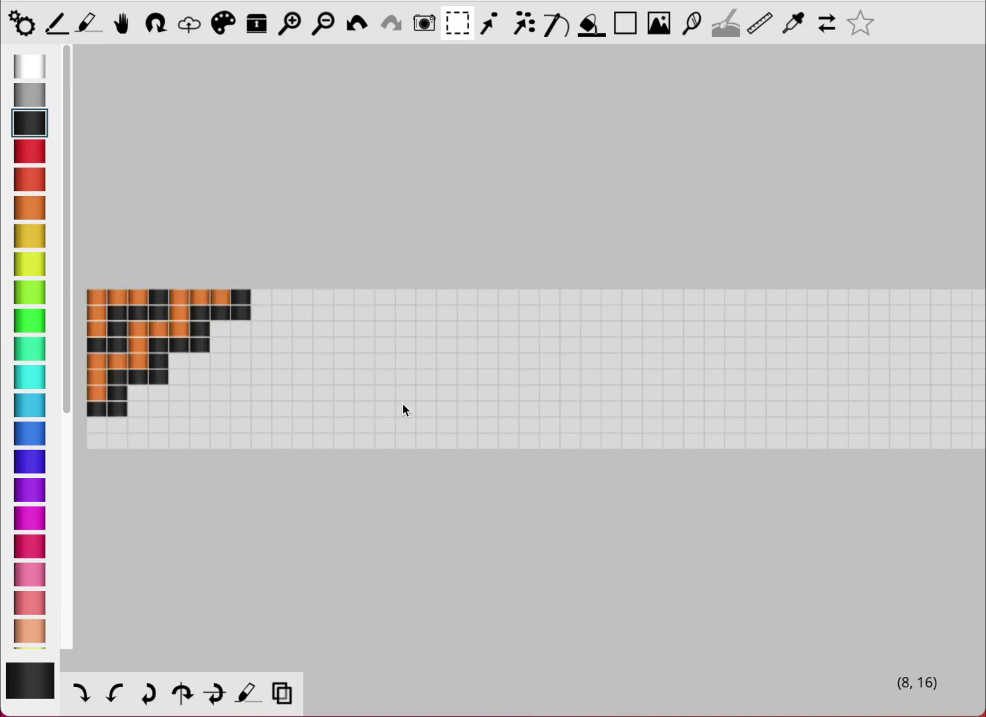
Turn on copying for the selection, and copy the corner pattern four rows along and four columns down.
left_click(282, 691)
left_click_drag(85, 269, 274, 424)
left_click_drag(145, 345, 179, 369)
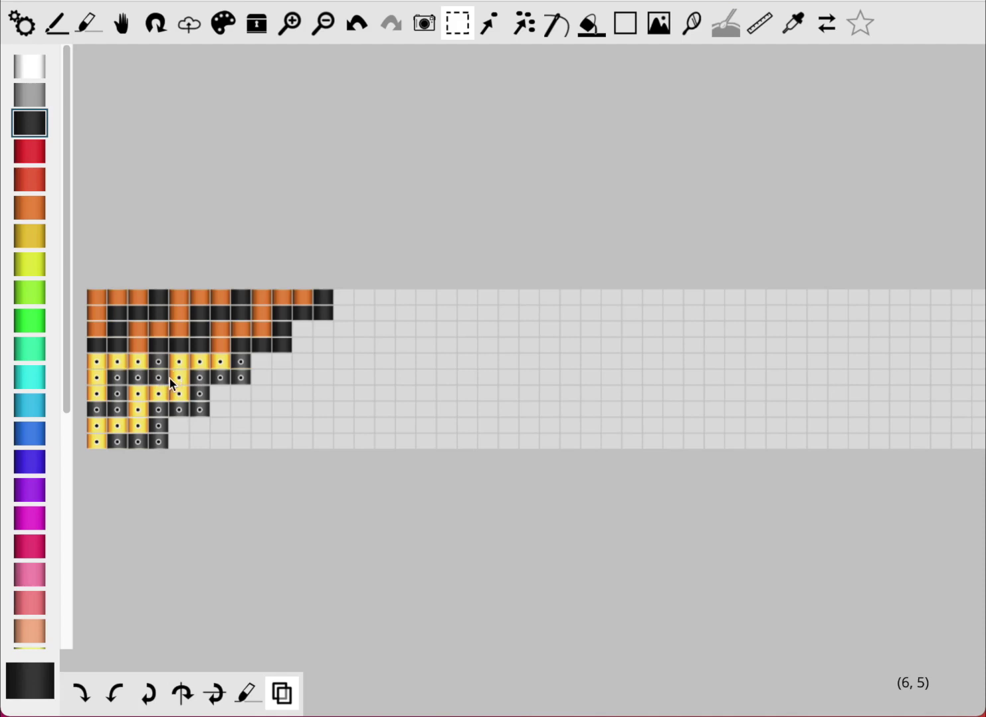
Marquee-select rows 1 to 4 and place copies of them side by side up to row 16, then clear the selection.
left_click_drag(168, 257, 89, 481)
left_click_drag(143, 378, 364, 360)
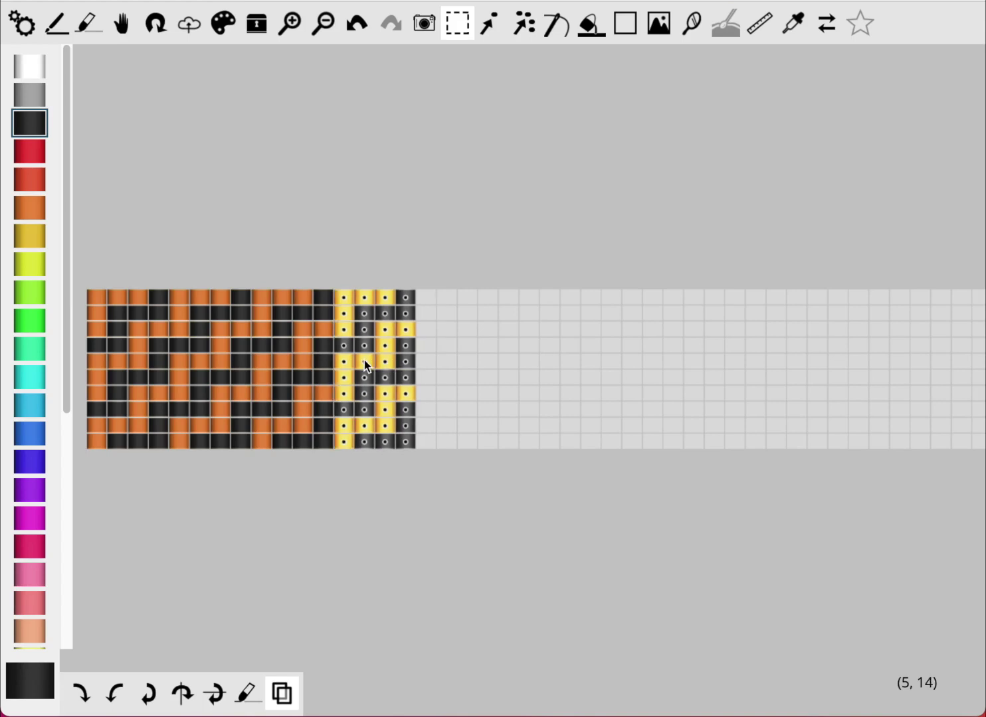
left_click(326, 236)
Marquee-select rows 1 to 16 and place copies of them to continue the pattern up to row 40, then clear the selection.
left_click_drag(416, 252, 83, 473)
left_click_drag(155, 375, 635, 367)
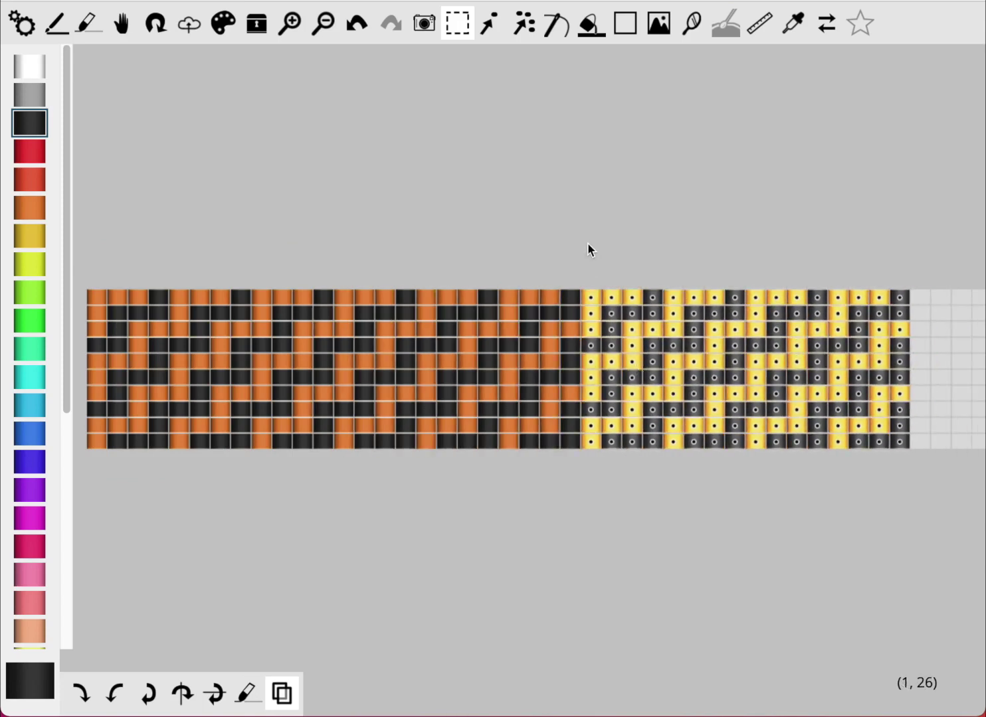
left_click(587, 249)
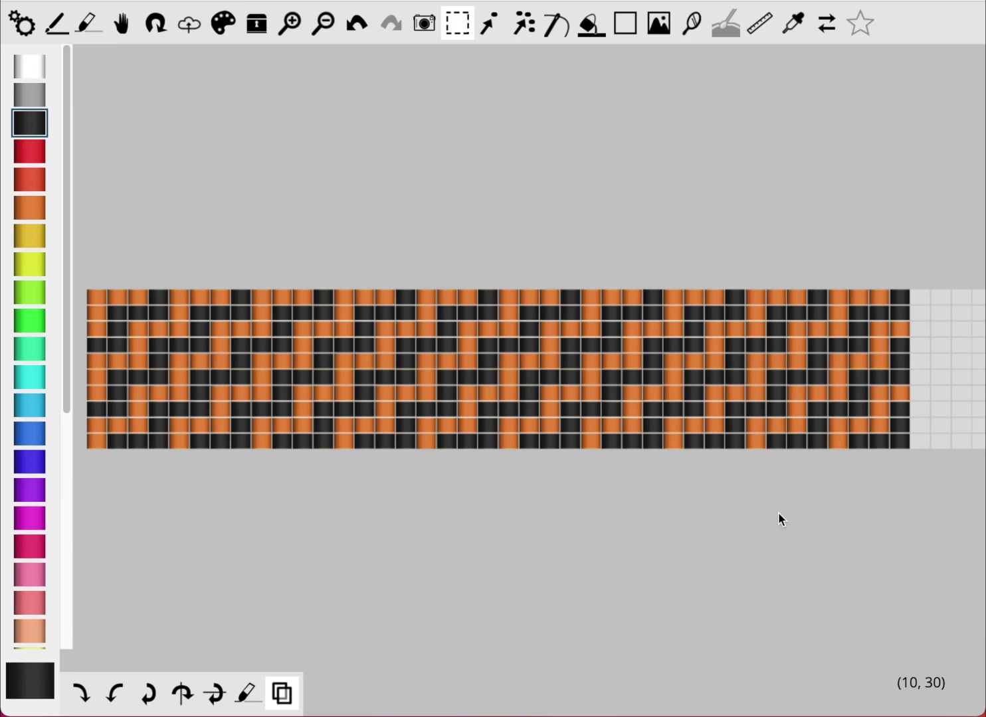
Marquee-select the entire orange and black pattern in rows 1 to 40 and erase it.
left_click_drag(923, 233, 87, 518)
key("Delete")
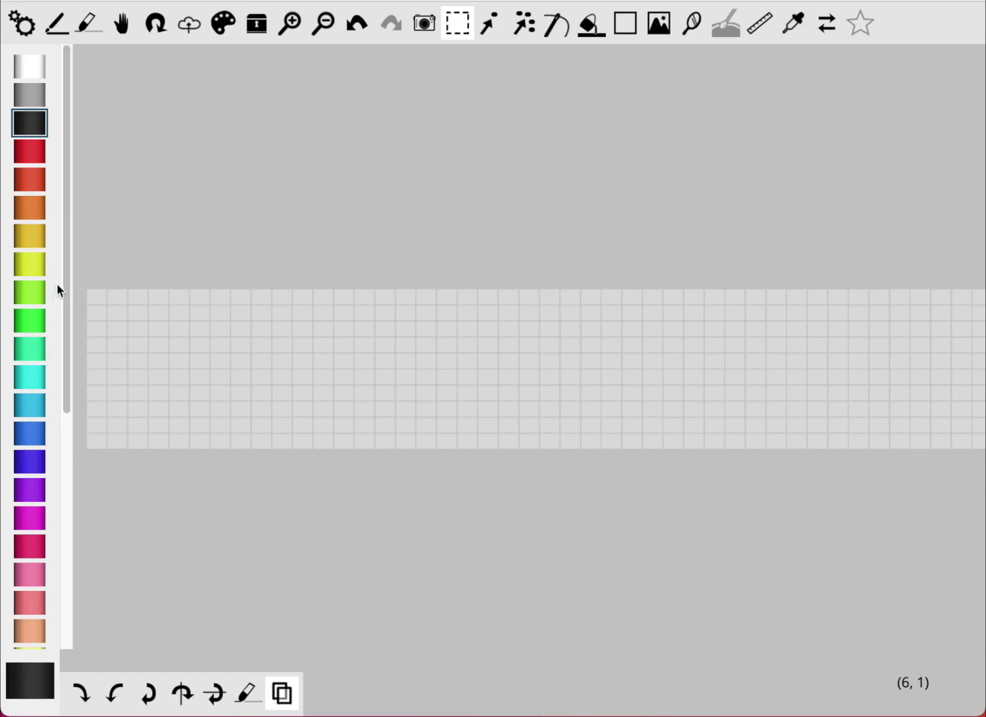
Paint a tree in rows 6 to 10 with a dark green crown, a brown one-row trunk and a three-bead light green highlight in row 7.
left_click_drag(64, 274, 63, 473)
left_click(30, 619)
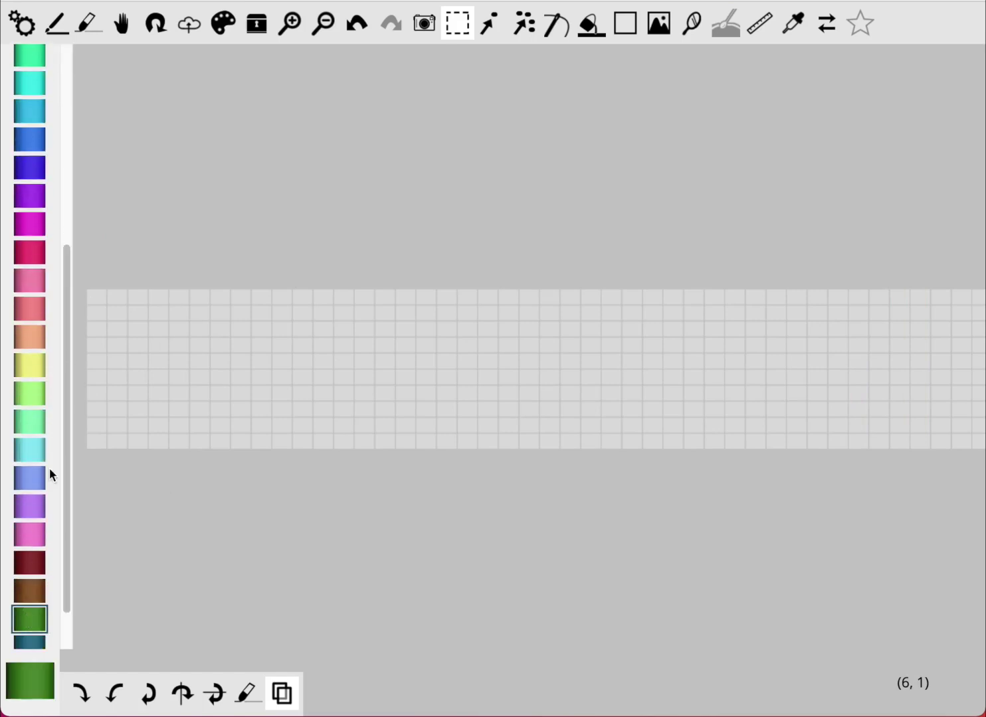
left_click(56, 23)
mouse_move(210, 366)
left_mouse_down()
mouse_move(232, 324)
mouse_move(260, 359)
mouse_move(257, 321)
mouse_move(281, 362)
mouse_move(228, 373)
mouse_move(282, 376)
mouse_move(237, 386)
mouse_move(265, 387)
left_mouse_up()
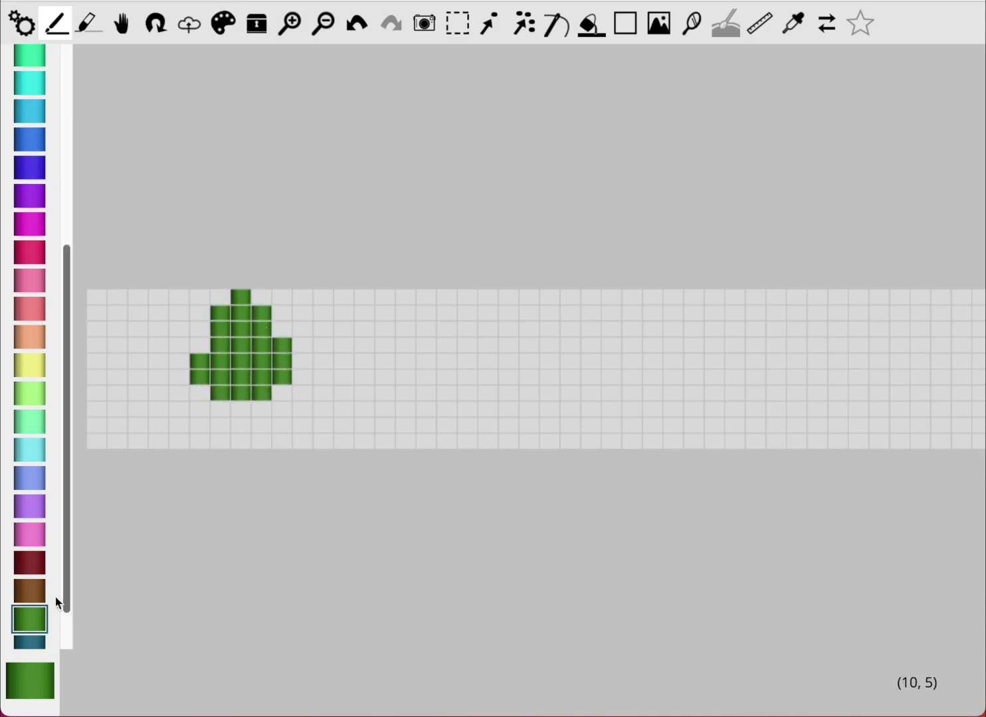
left_click(29, 590)
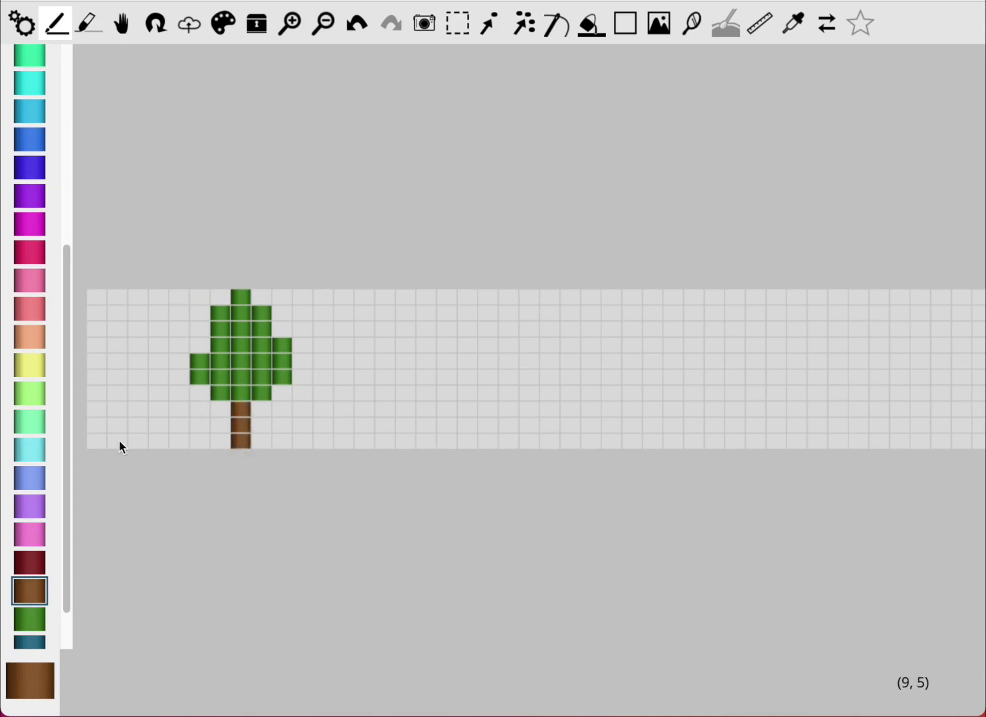
left_click(20, 616)
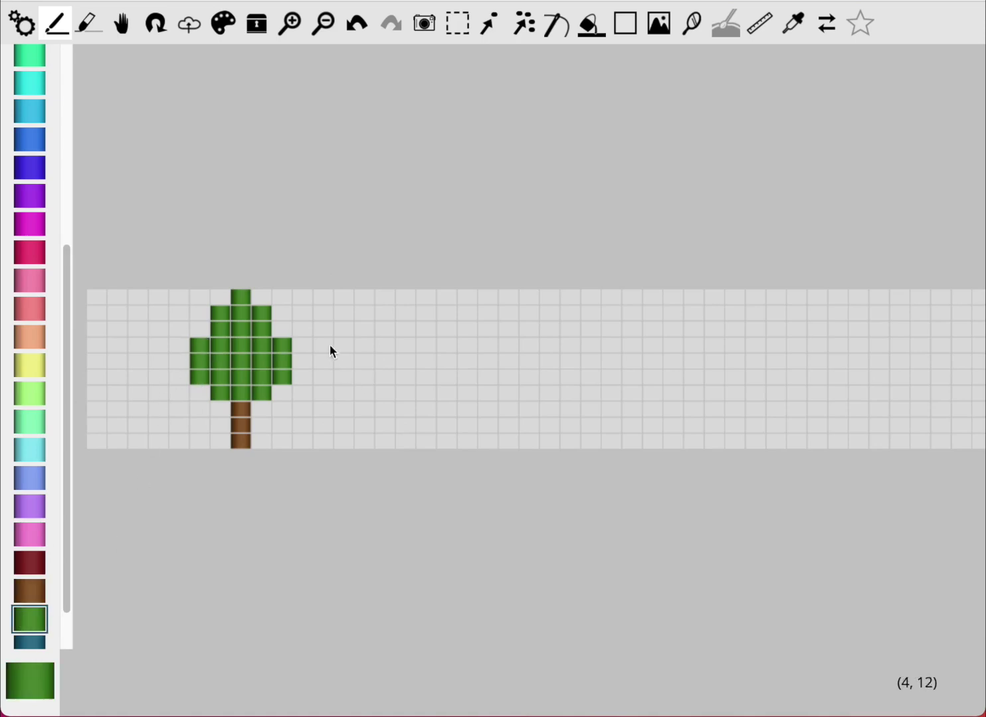
left_click(22, 57)
left_click(220, 376)
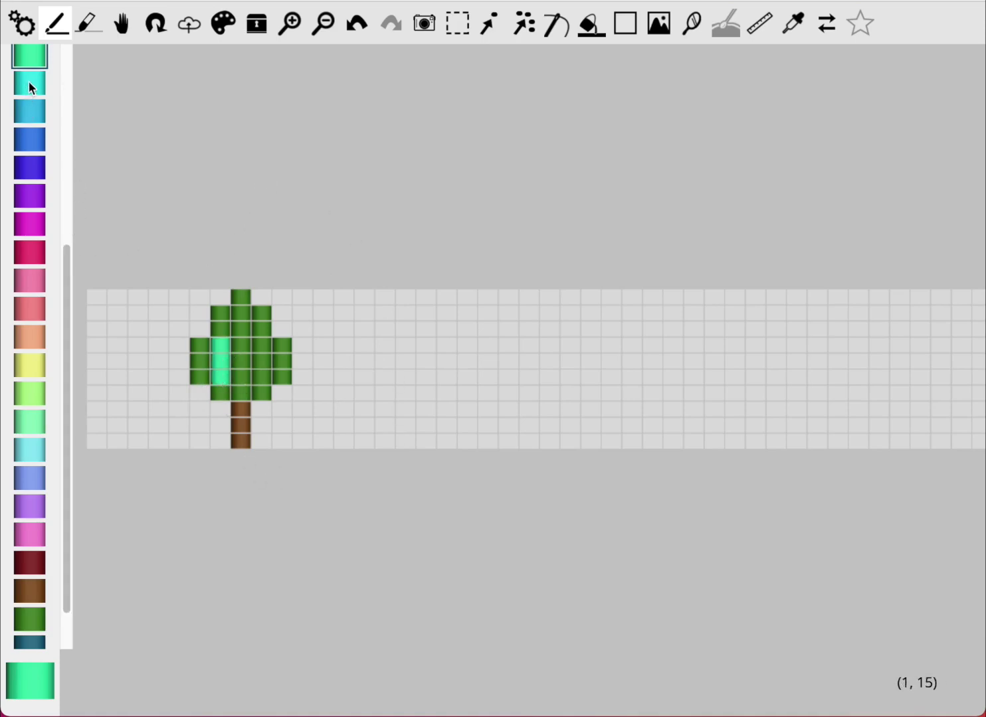
Marquee-select the dark green tree, move it to rows 1 to 5 at the start of the loom, and clear the selection.
left_click(470, 30)
left_click_drag(343, 229, 176, 494)
left_click_drag(240, 363, 144, 361)
left_click(278, 262)
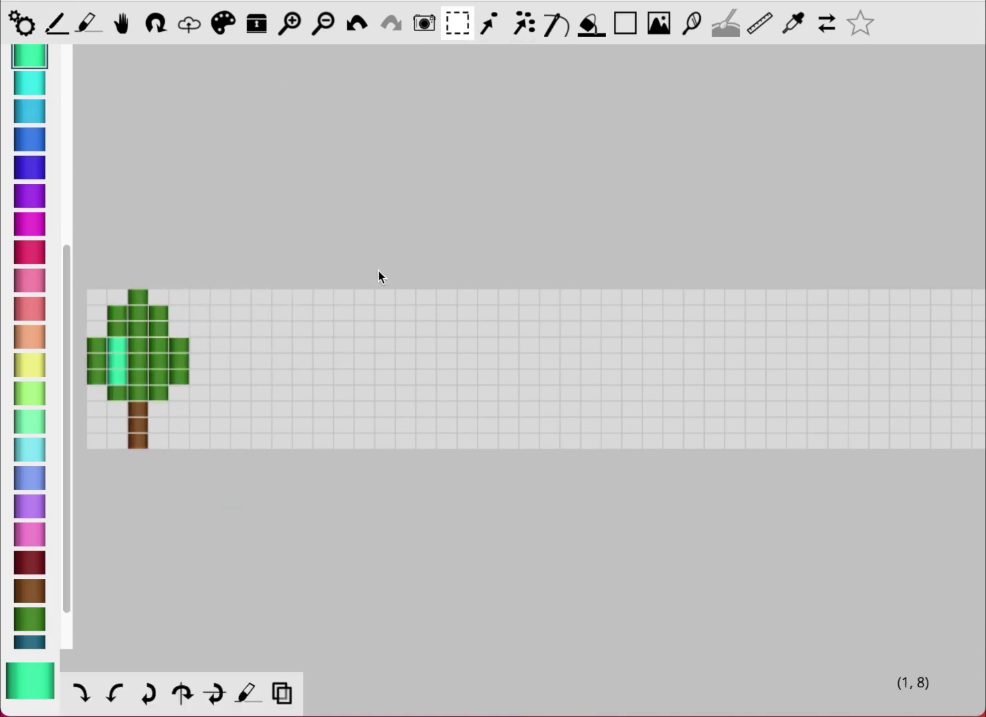
scroll(378, 271, "down", 5)
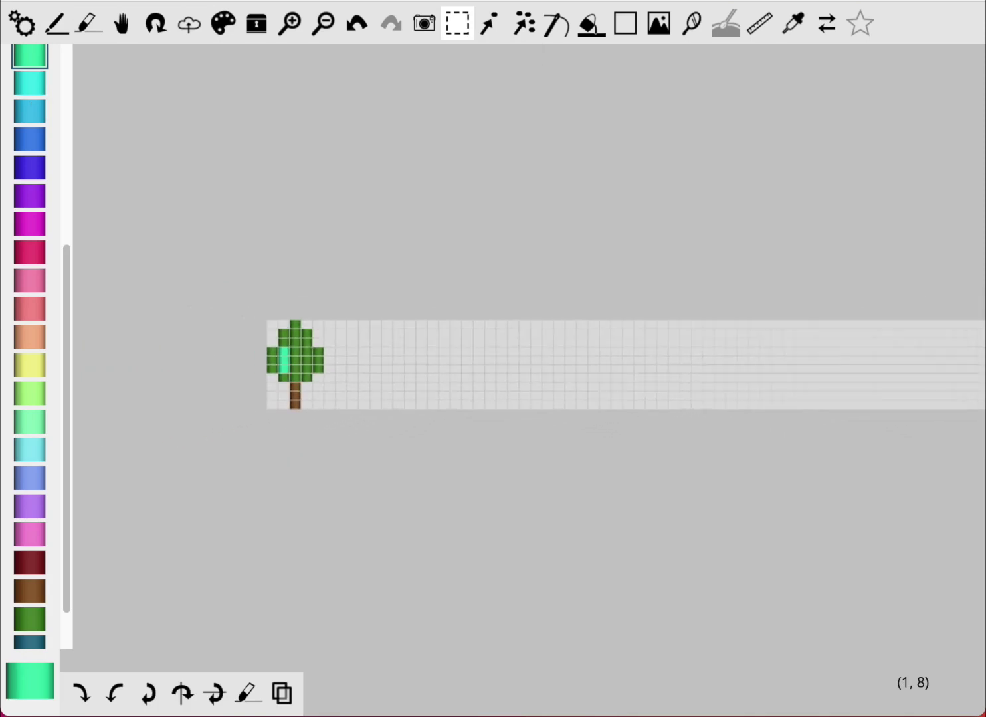
Fill columns 1 to 7 of rows 8 to 120 with a turquoise rectangle as the sky.
left_click(120, 23)
mouse_move(549, 178)
left_mouse_down()
mouse_move(477, 192)
mouse_move(547, 198)
left_mouse_up()
scroll(541, 205, "down", 2)
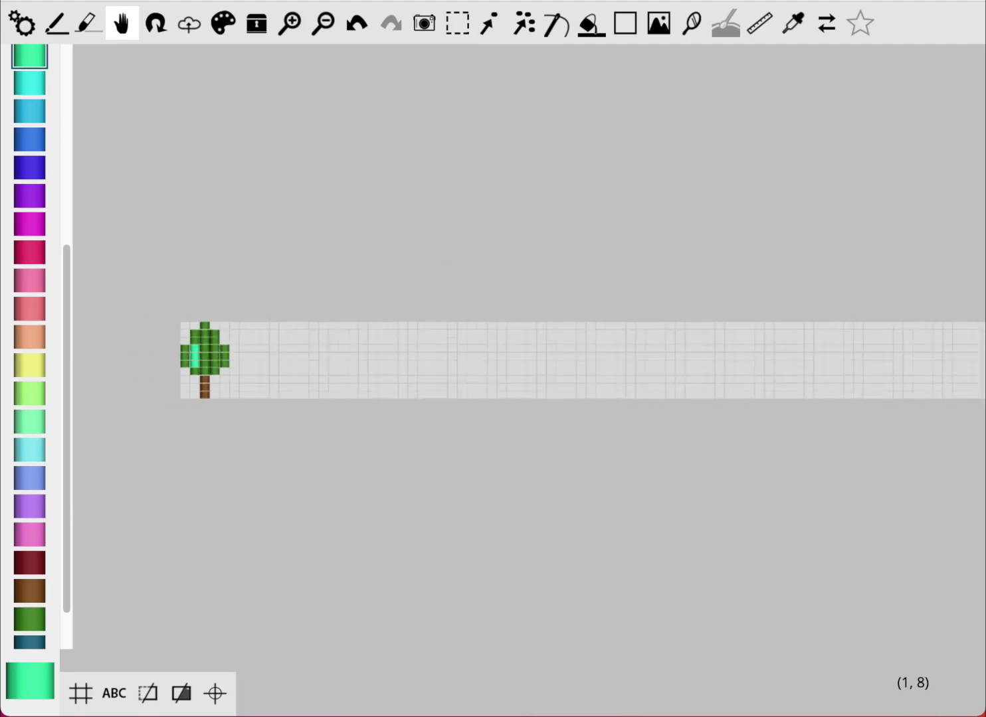
left_click_drag(686, 298, 613, 270)
scroll(614, 271, "down", 1)
scroll(612, 264, "down", 2)
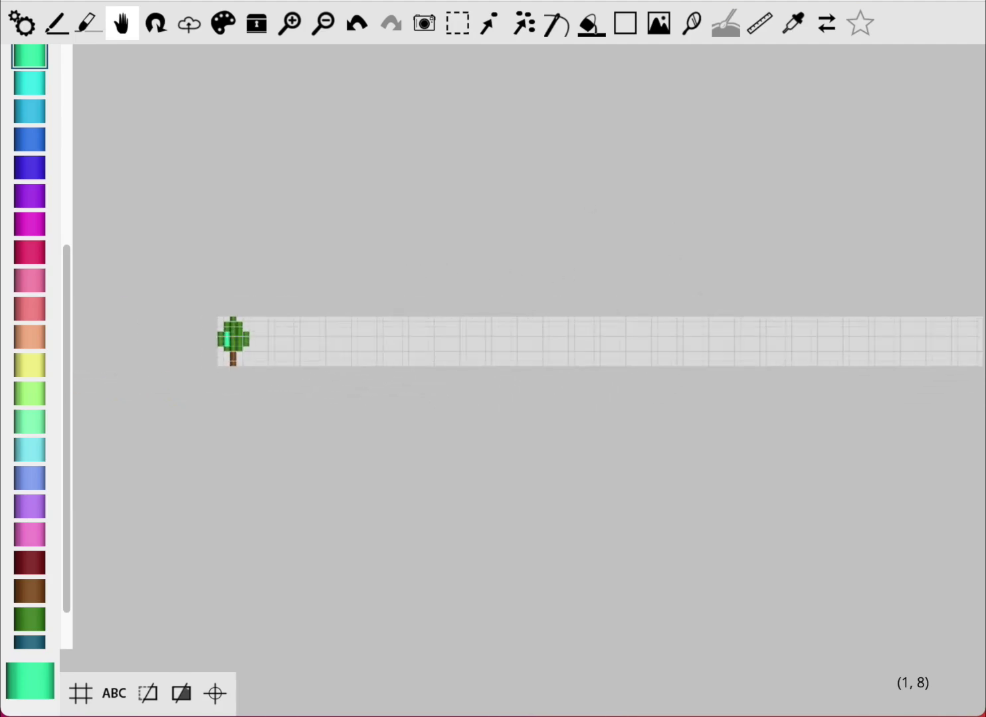
left_click_drag(714, 295, 614, 296)
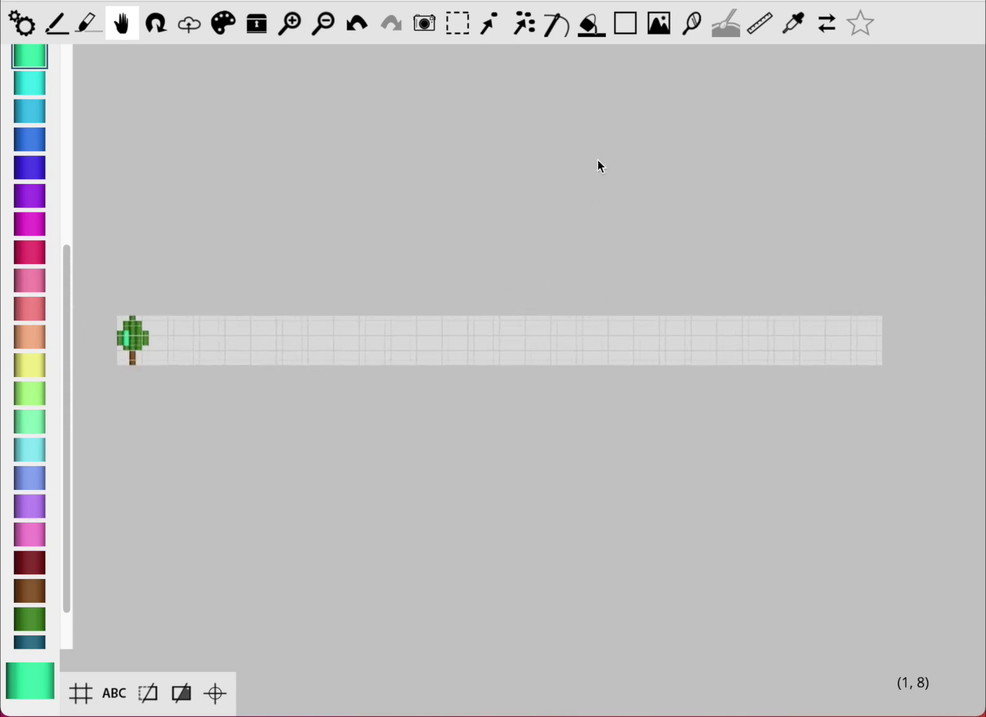
left_click(625, 24)
left_click(28, 85)
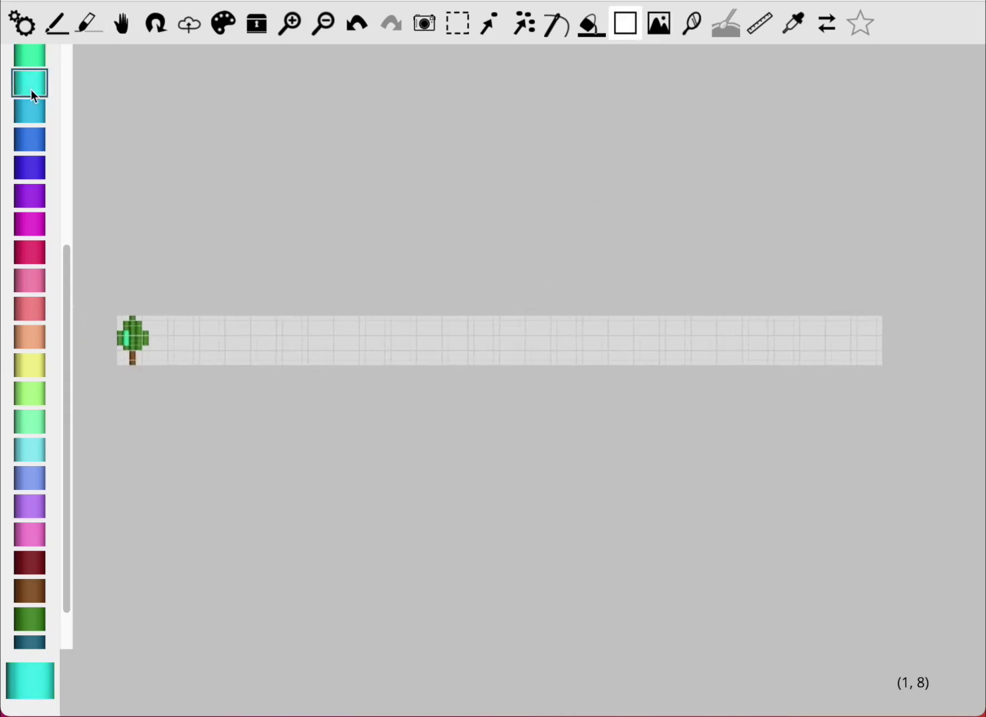
left_click_drag(160, 296, 940, 352)
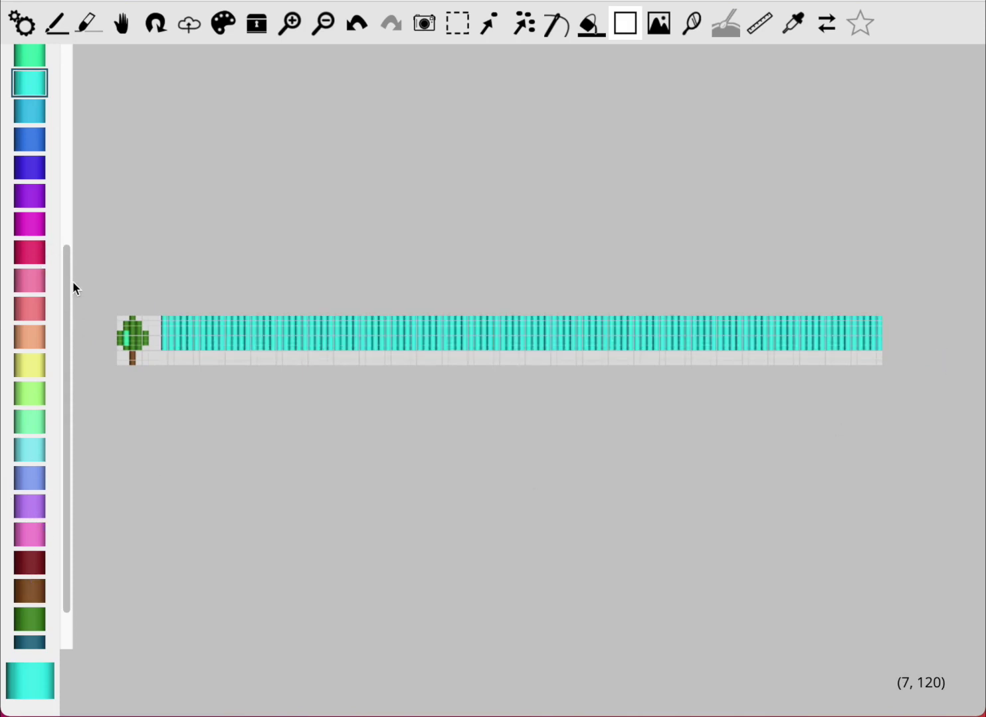
Fill columns 8 to 10 of rows 8 to 120 with a dark red rectangle as the ground.
left_click_drag(71, 283, 53, 117)
left_click_drag(64, 169, 73, 408)
left_click(27, 512)
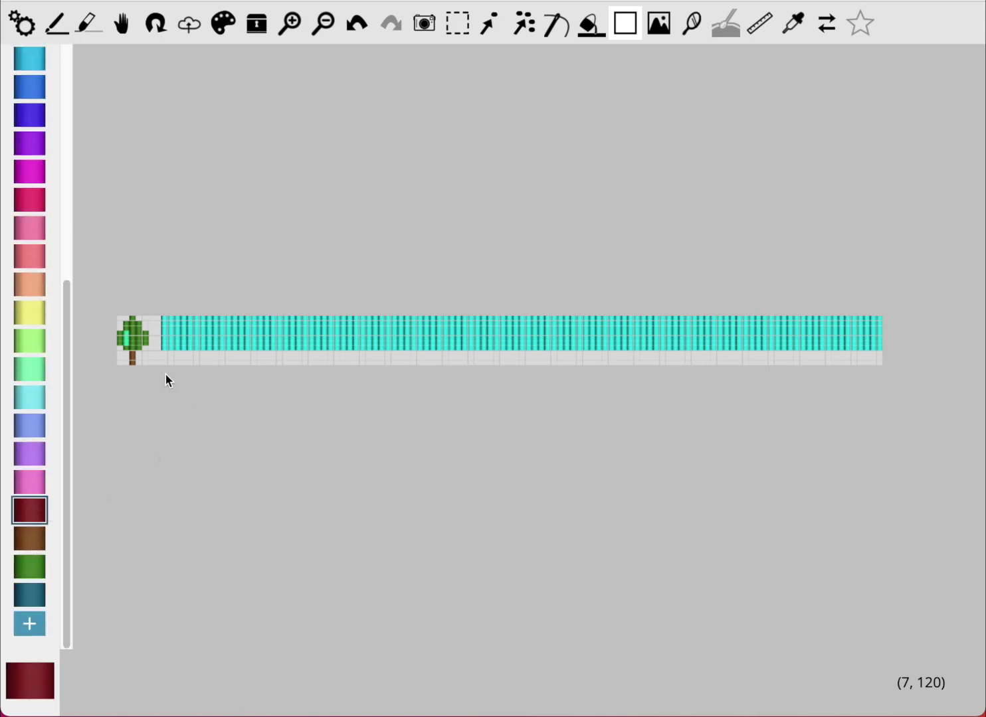
left_click_drag(170, 367, 893, 352)
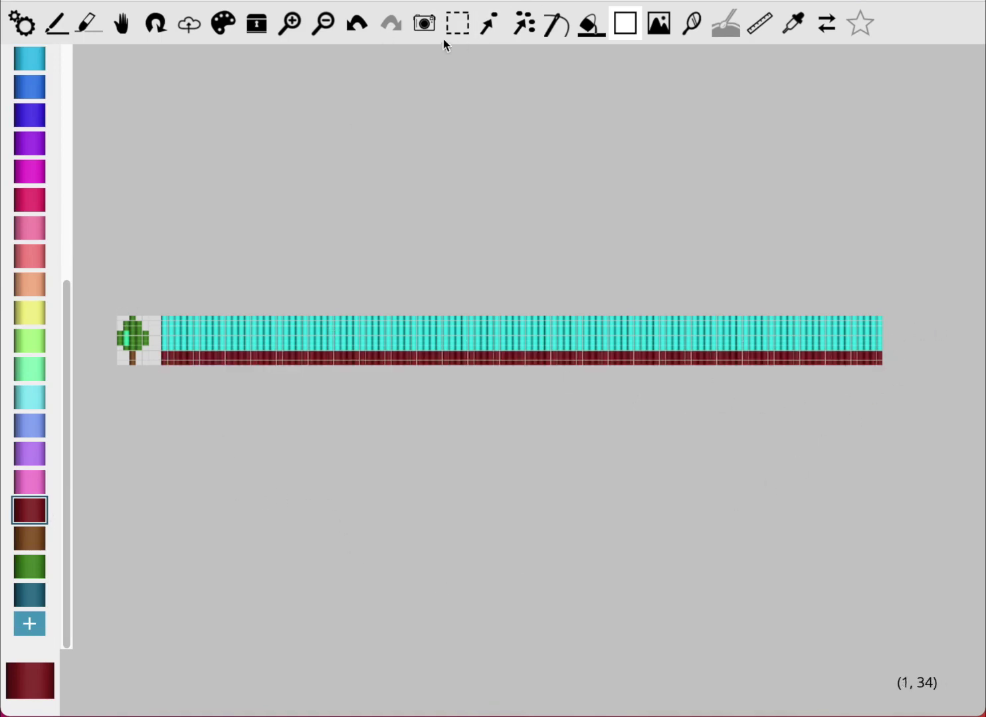
Marquee-select the tree in rows 1 to 5 and place a copy on the background in rows 9 to 13.
left_click(456, 25)
left_click_drag(96, 296, 154, 391)
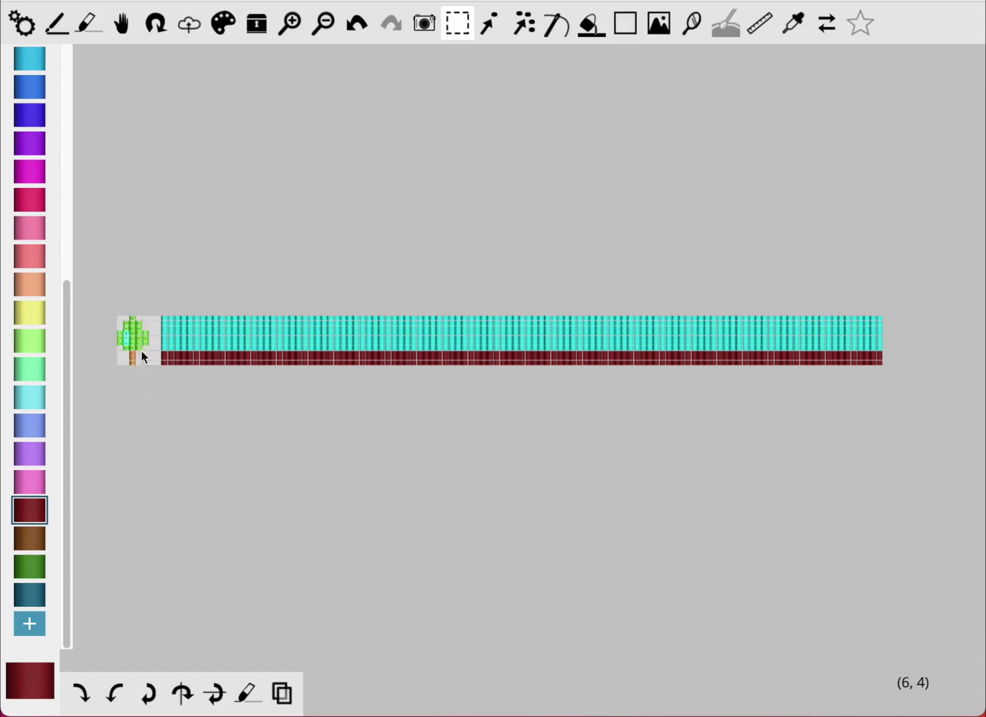
left_click(281, 693)
left_click_drag(144, 324, 185, 332)
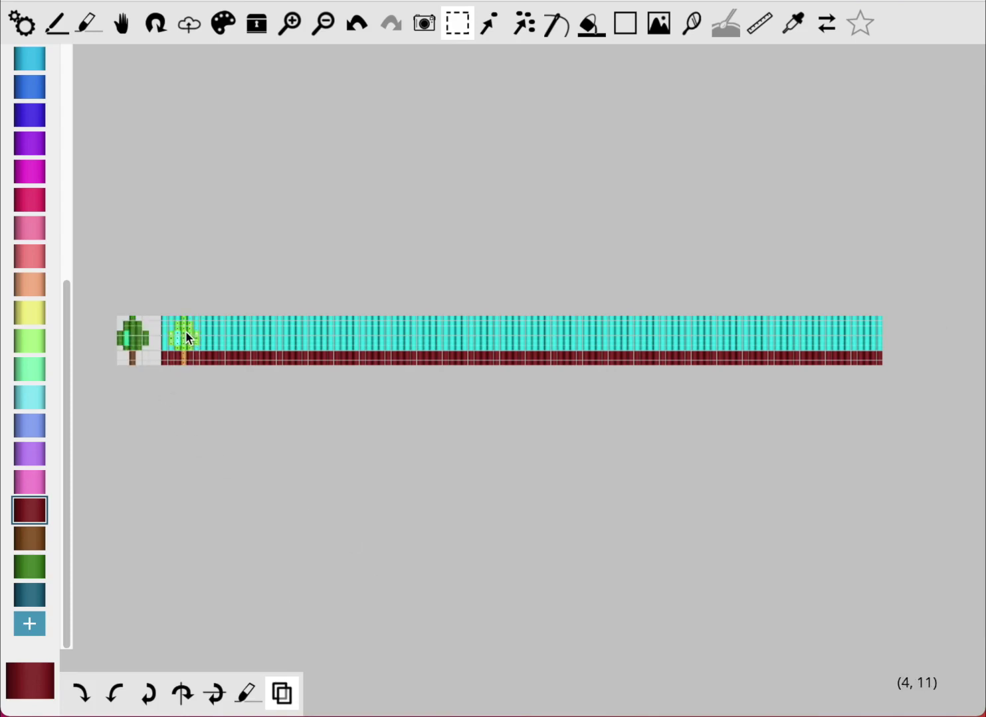
Place five more copies of the selected tree along the loom up to row 43, leaving one row between neighbouring trees.
scroll(222, 353, "up", 2)
key("plus")
key("plus")
key("plus")
key("plus")
key("plus")
key("h")
left_click_drag(338, 406, 746, 415)
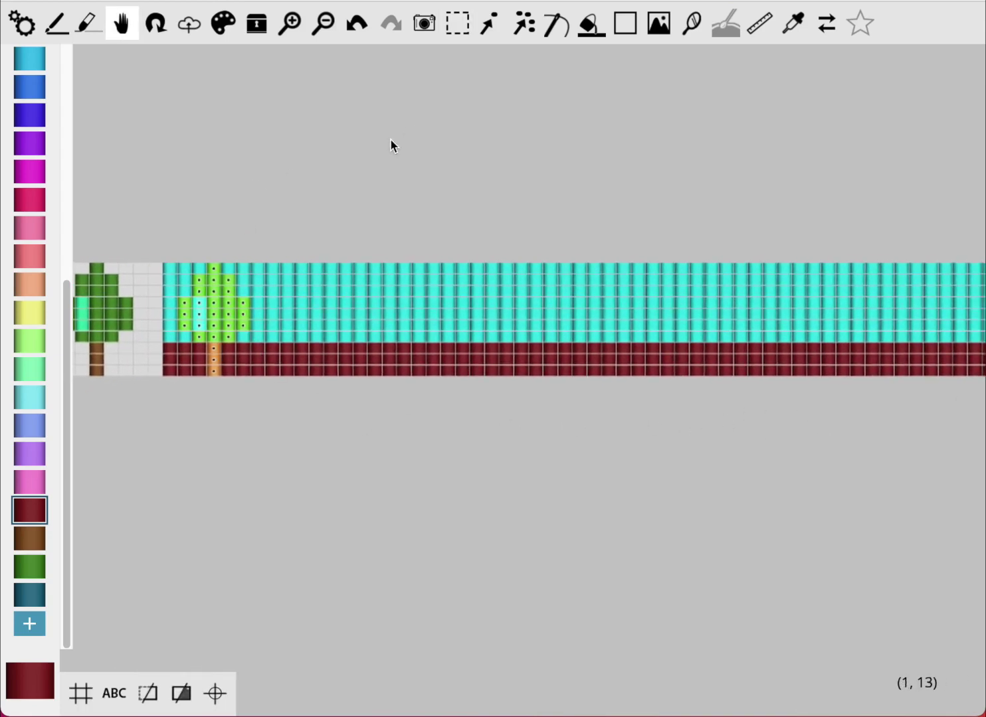
mouse_move(198, 312)
left_mouse_down()
mouse_move(260, 315)
mouse_move(211, 327)
left_mouse_up()
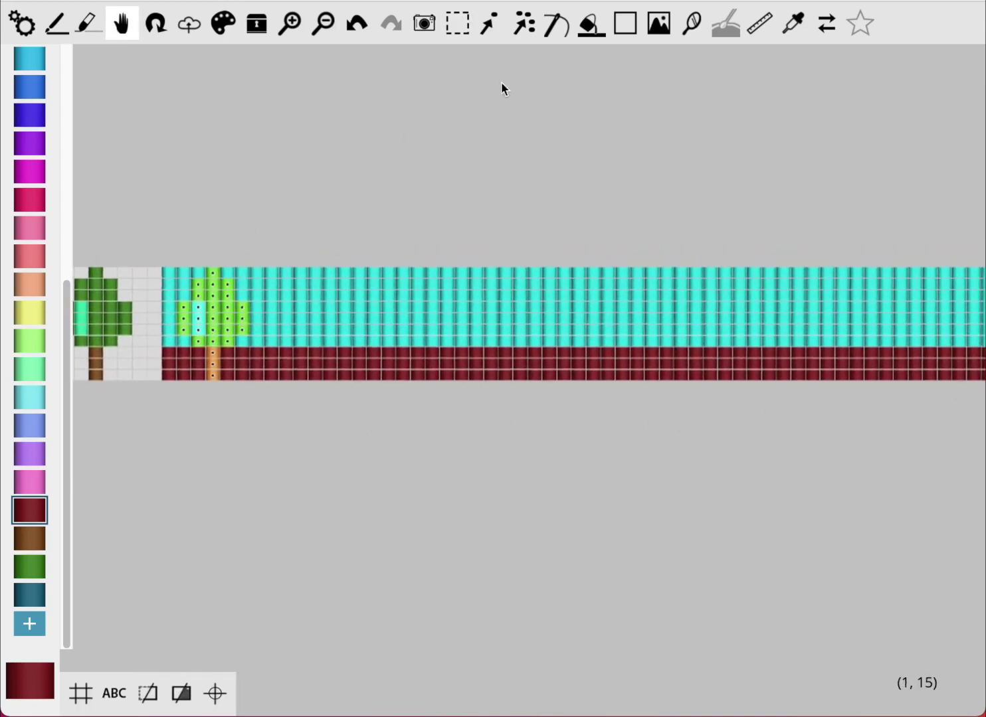
left_click(457, 24)
left_click(281, 693)
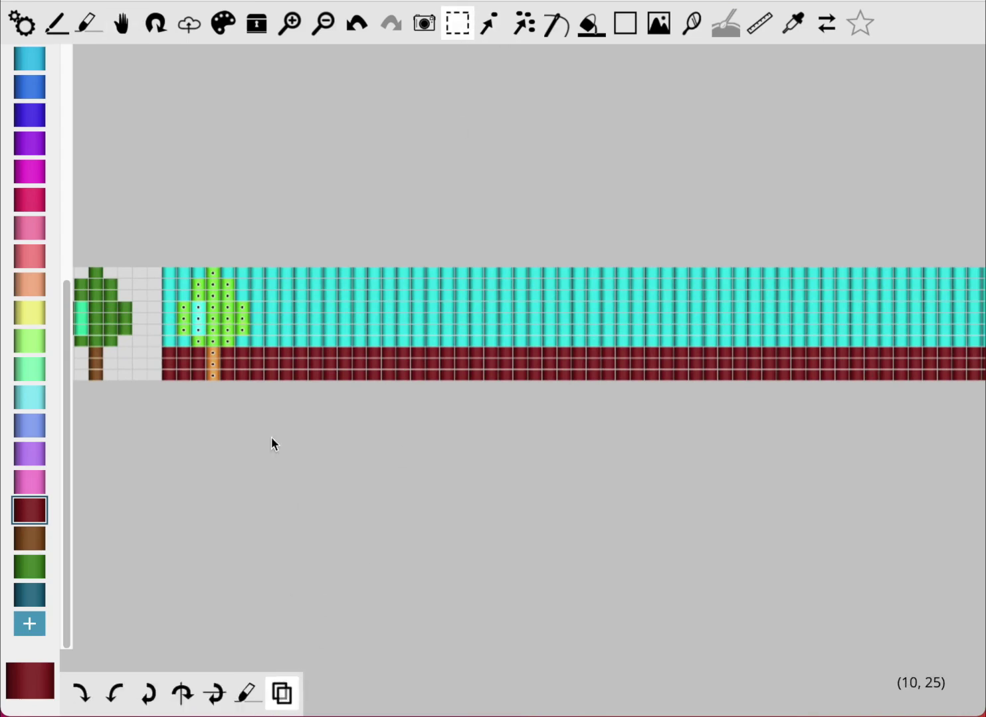
left_click_drag(198, 316, 636, 323)
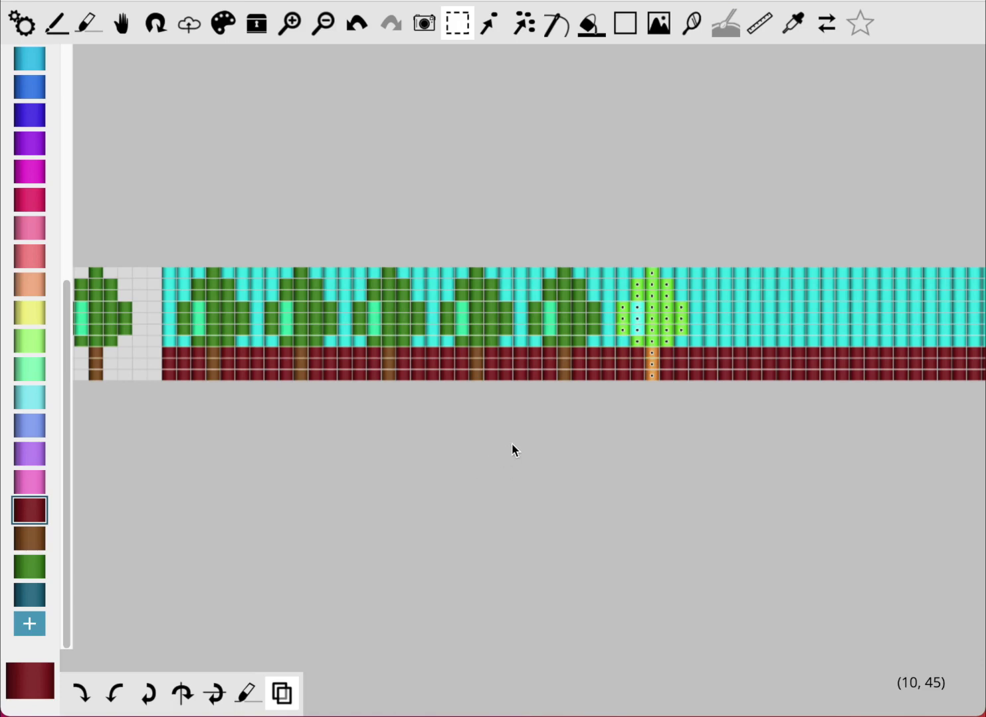
Marquee-select the six trees with their background in rows 8 to 43 and place a copy in rows 38 to 73.
key("minus")
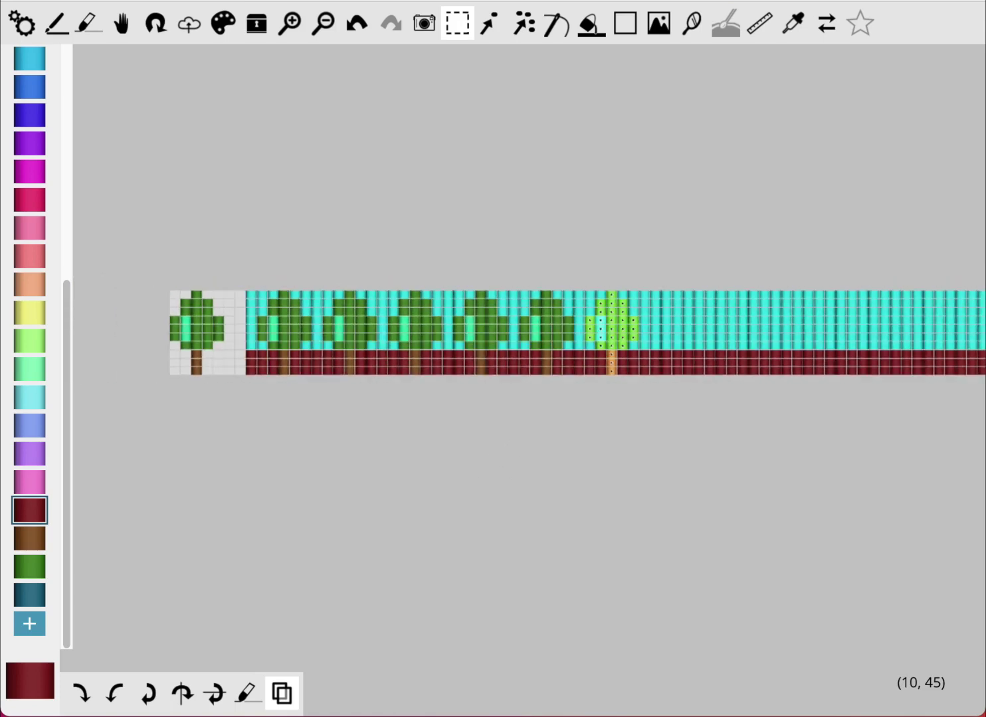
key("space")
left_click_drag(744, 253, 669, 243)
left_click(457, 23)
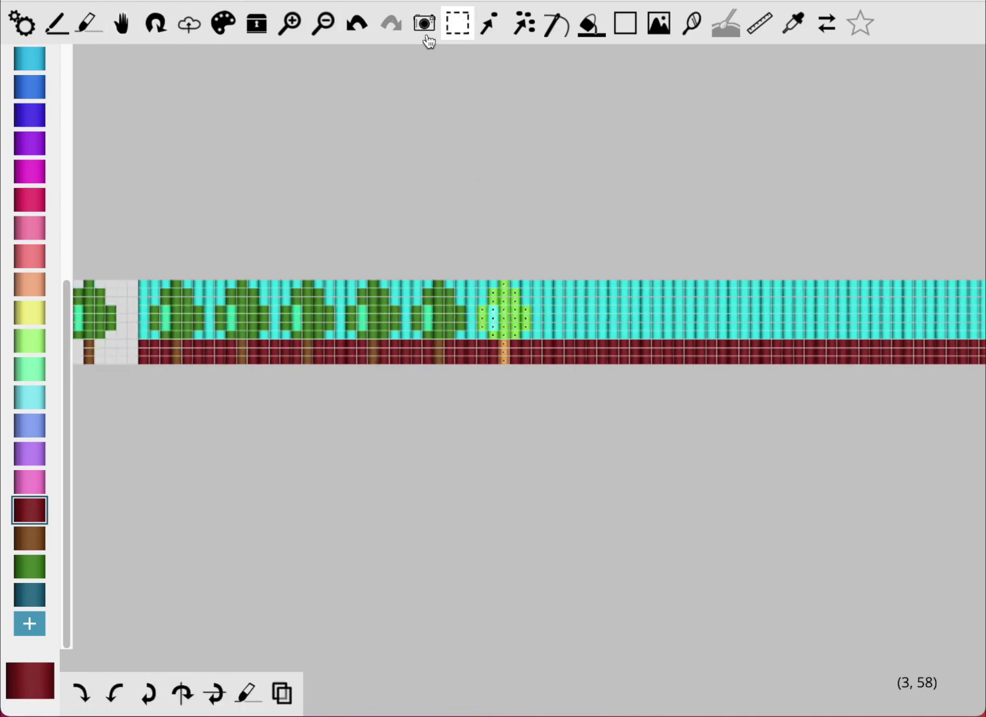
left_click_drag(146, 248, 524, 449)
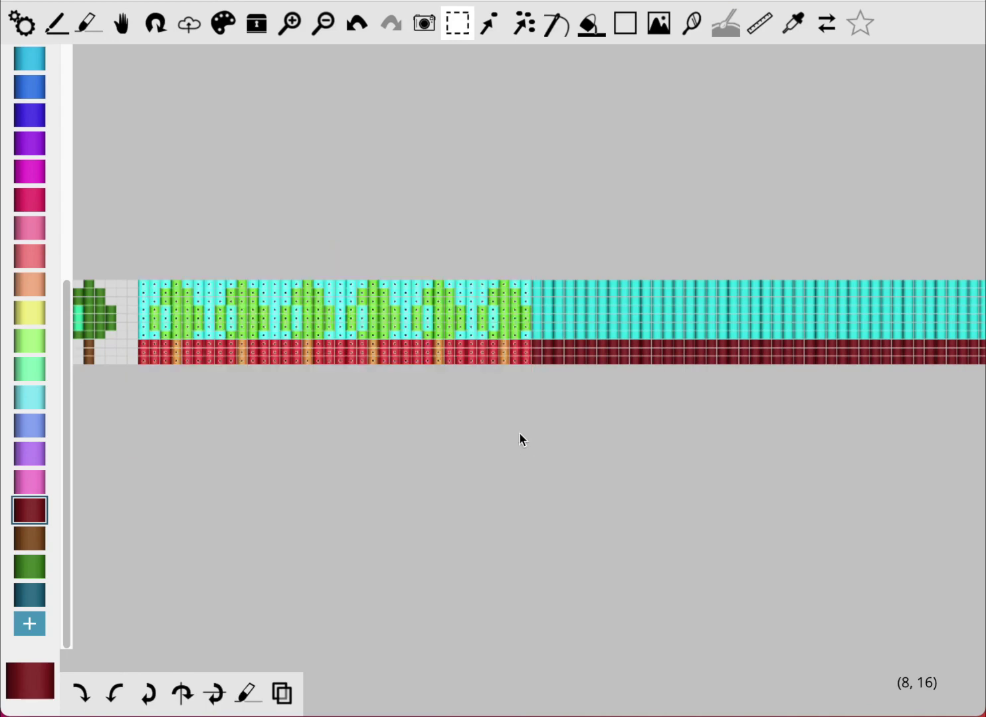
left_click(281, 693)
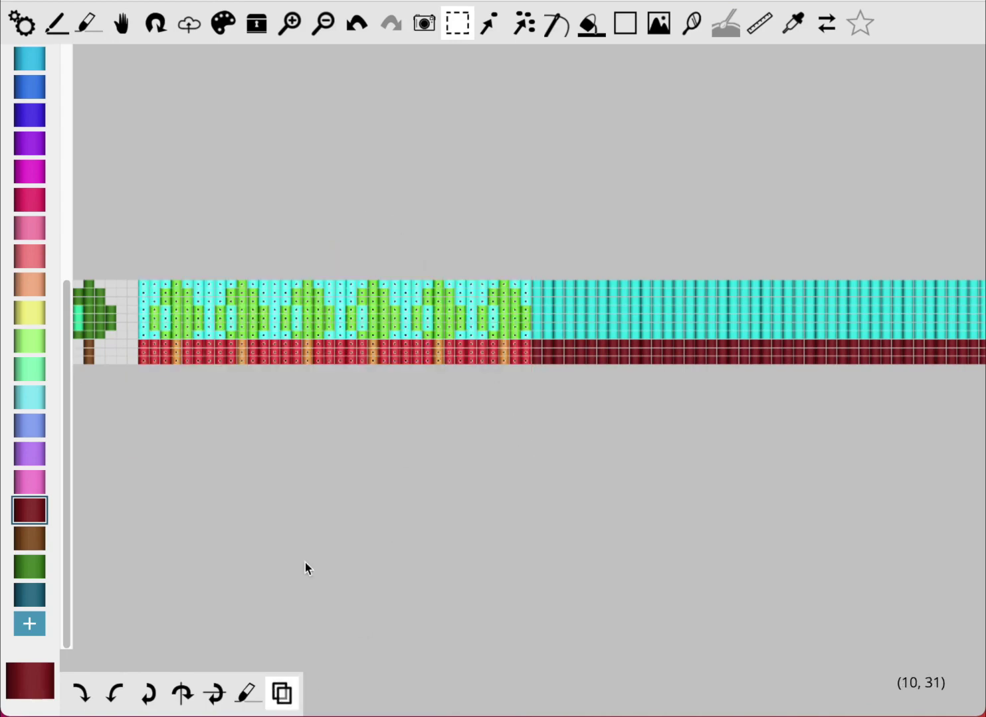
left_click_drag(178, 323, 498, 328)
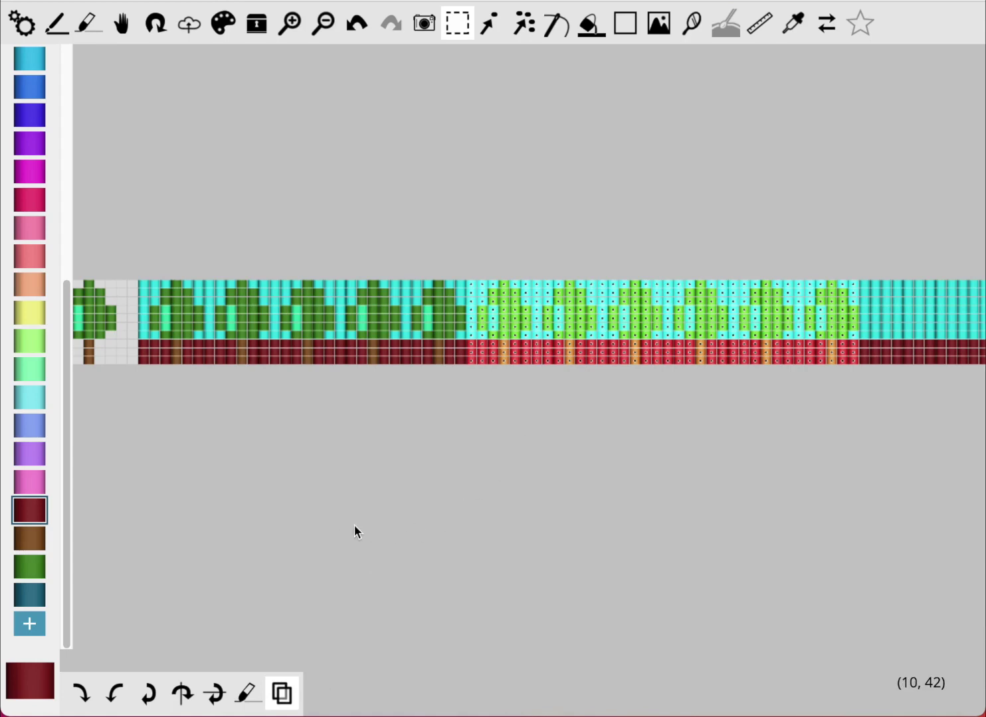
Place further copies of the selected tree section to continue the pattern to row 120, then clear the selection.
key("h")
left_click_drag(714, 515, 387, 509)
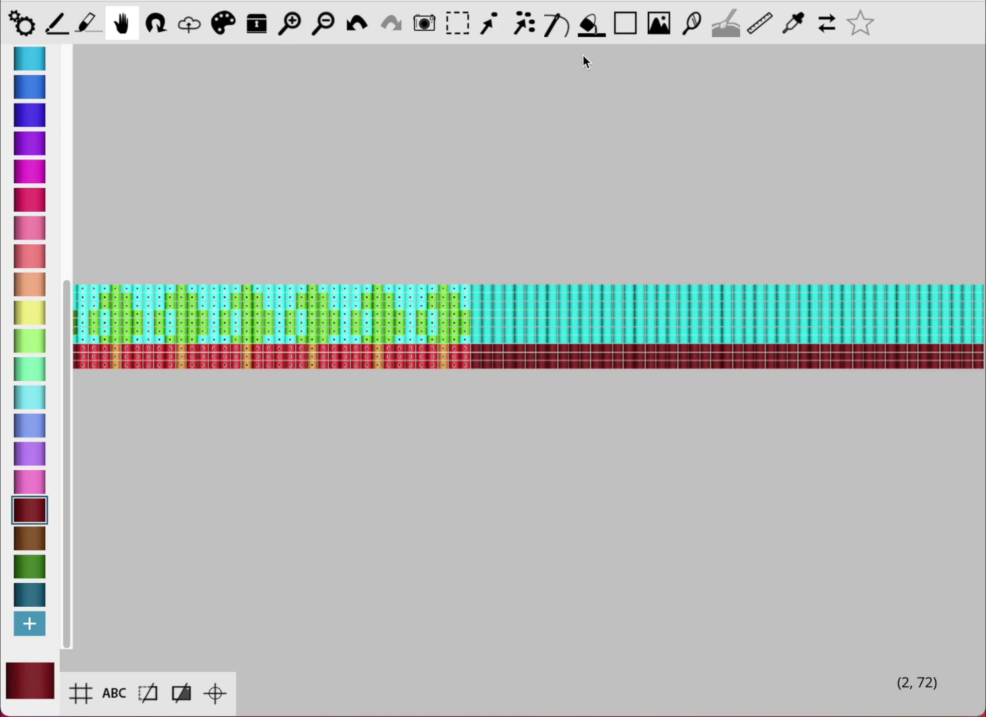
left_click(457, 23)
left_click(282, 694)
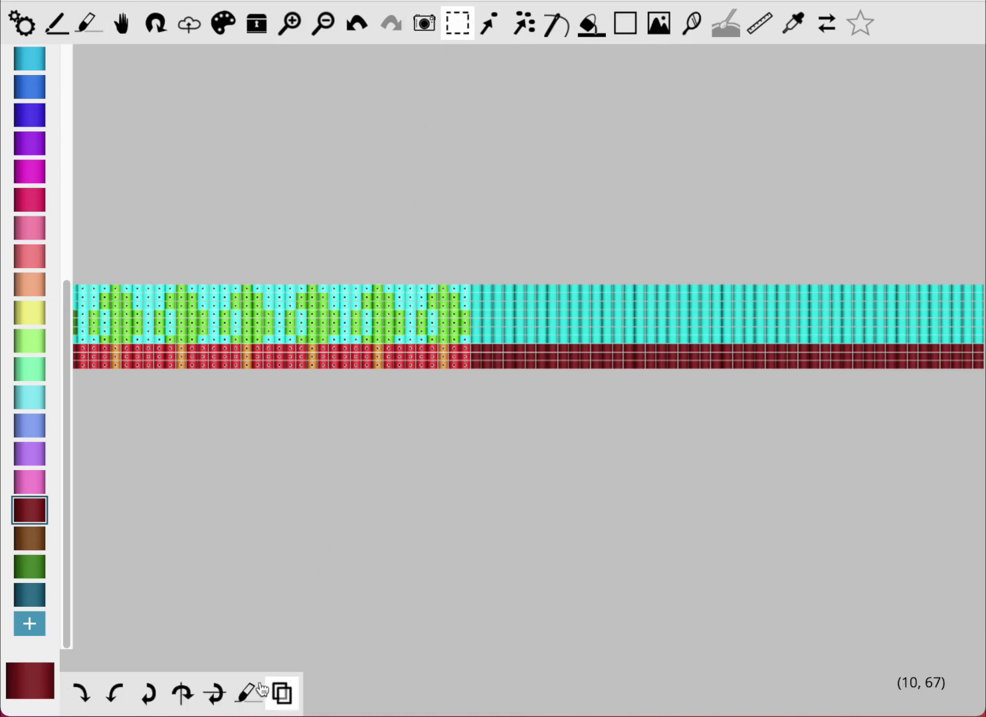
left_click_drag(136, 323, 754, 322)
left_click(707, 202)
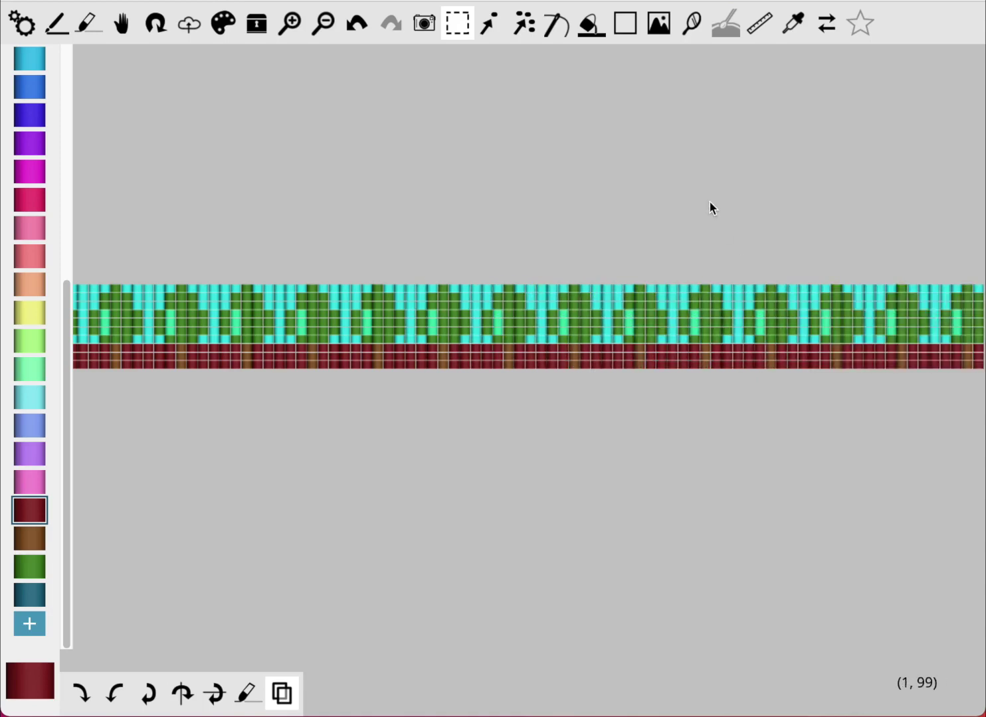
Marquee-select rows 8 to 35 and copy them over the loom's start to complete the pattern in rows 1 to 7, then clear the selection.
key("minus")
key("minus")
key("minus")
key("minus")
key("minus")
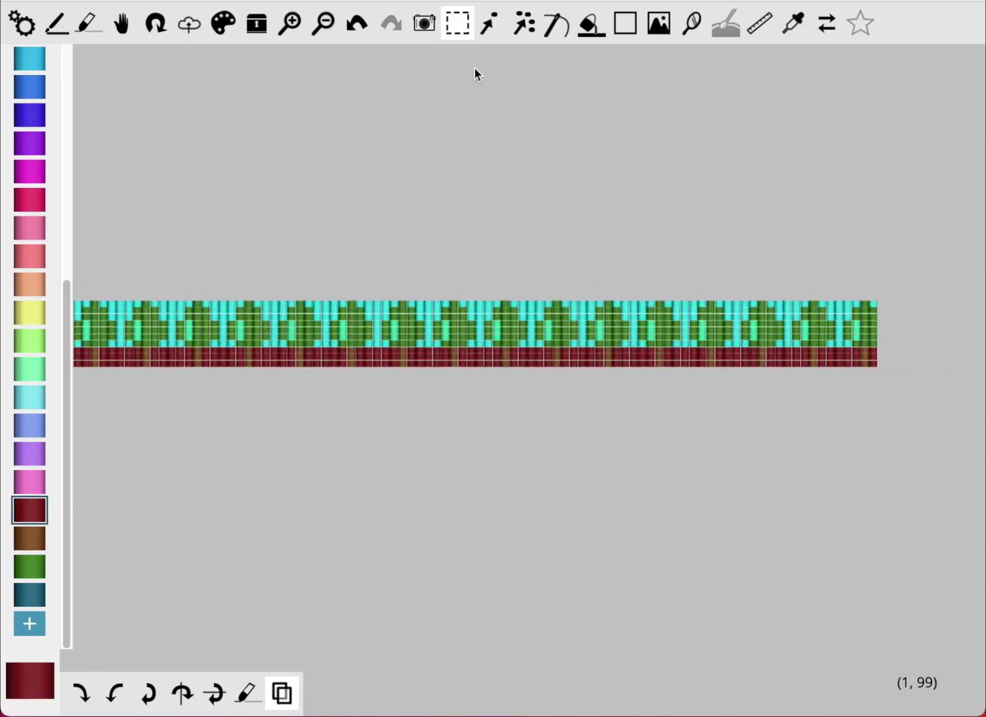
left_click(120, 26)
left_click_drag(226, 180, 472, 163)
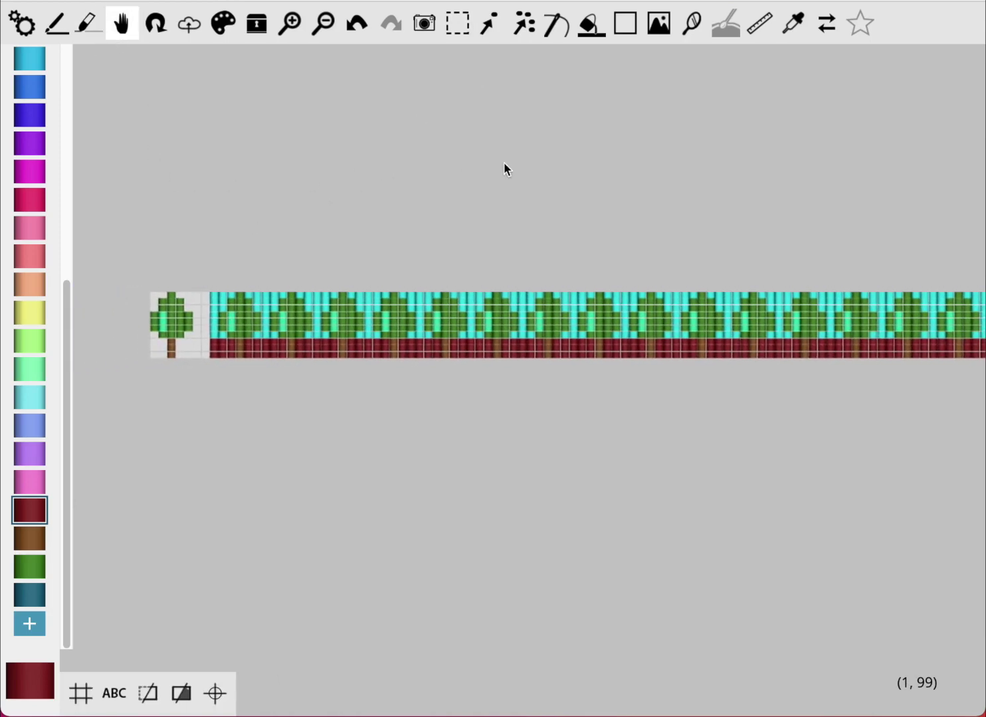
left_click(457, 23)
left_click_drag(246, 248, 491, 437)
left_click(282, 693)
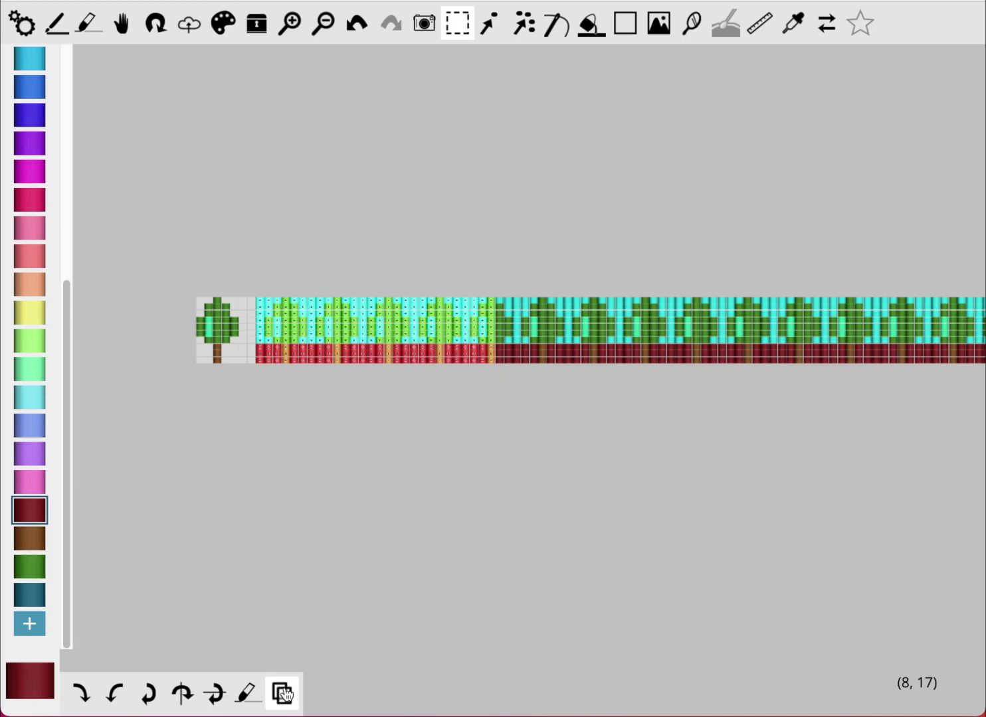
left_click_drag(461, 323, 266, 317)
left_click(325, 227)
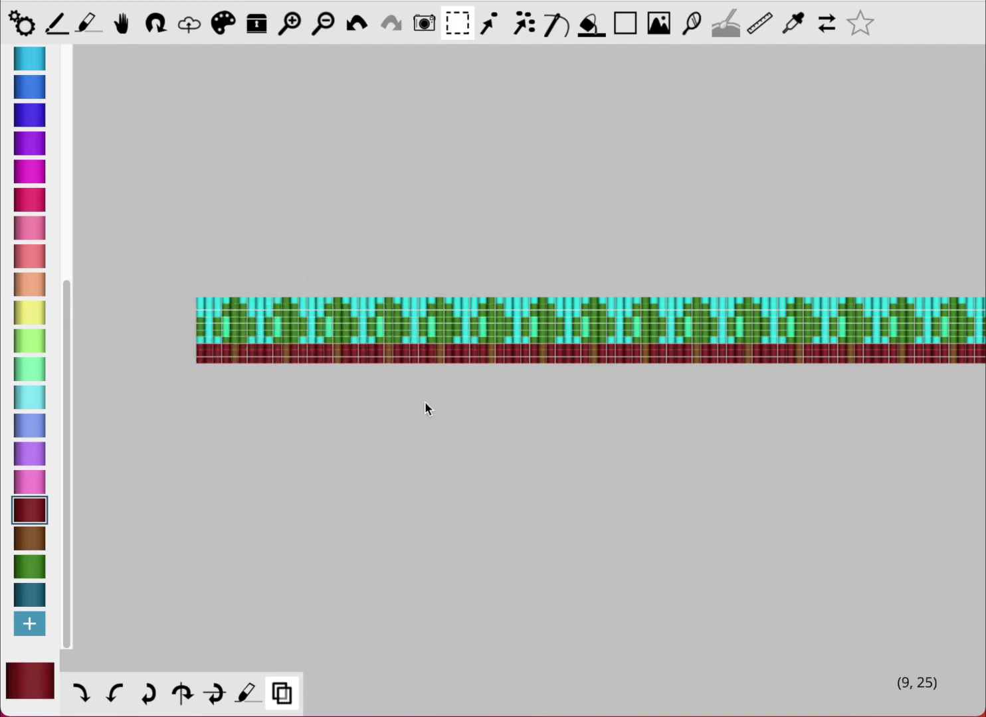
Select all beads of one color at a time: light green, turquoise, brown, dark red, turquoise again, and finally dark green.
left_click(121, 24)
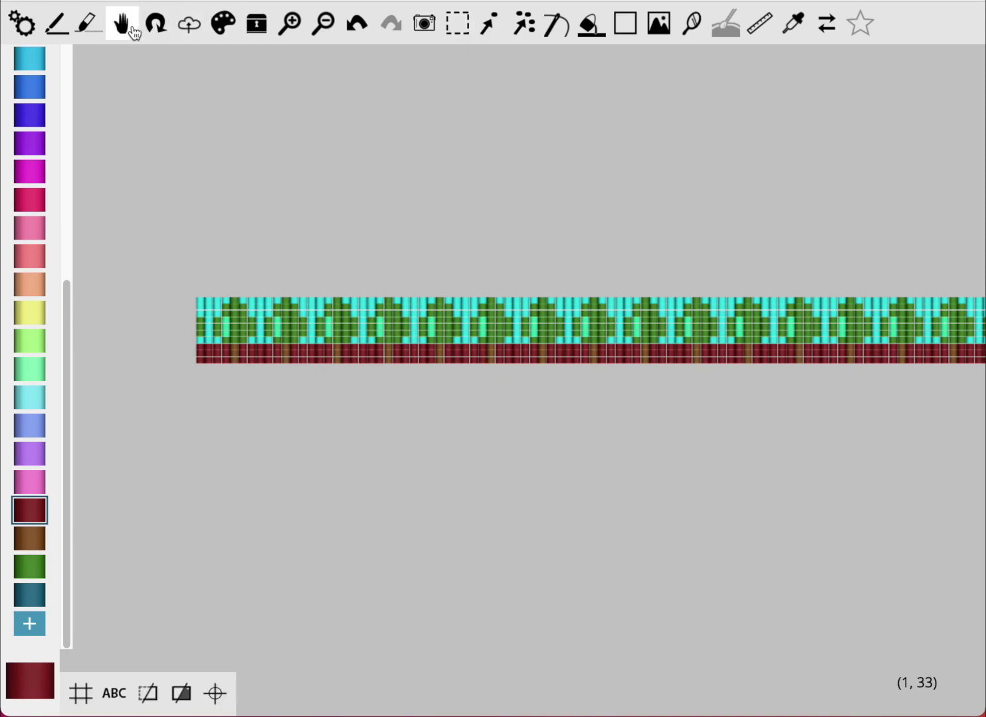
left_click_drag(593, 242, 543, 222)
left_click_drag(522, 273, 501, 267)
scroll(502, 203, "up", 3)
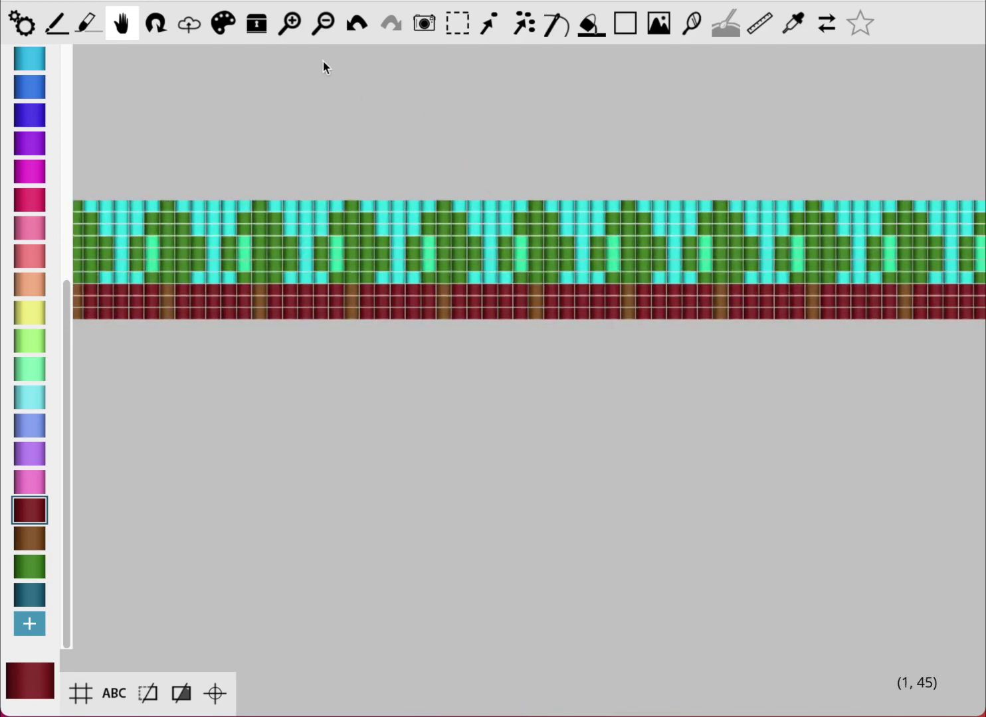
left_click_drag(301, 134, 570, 233)
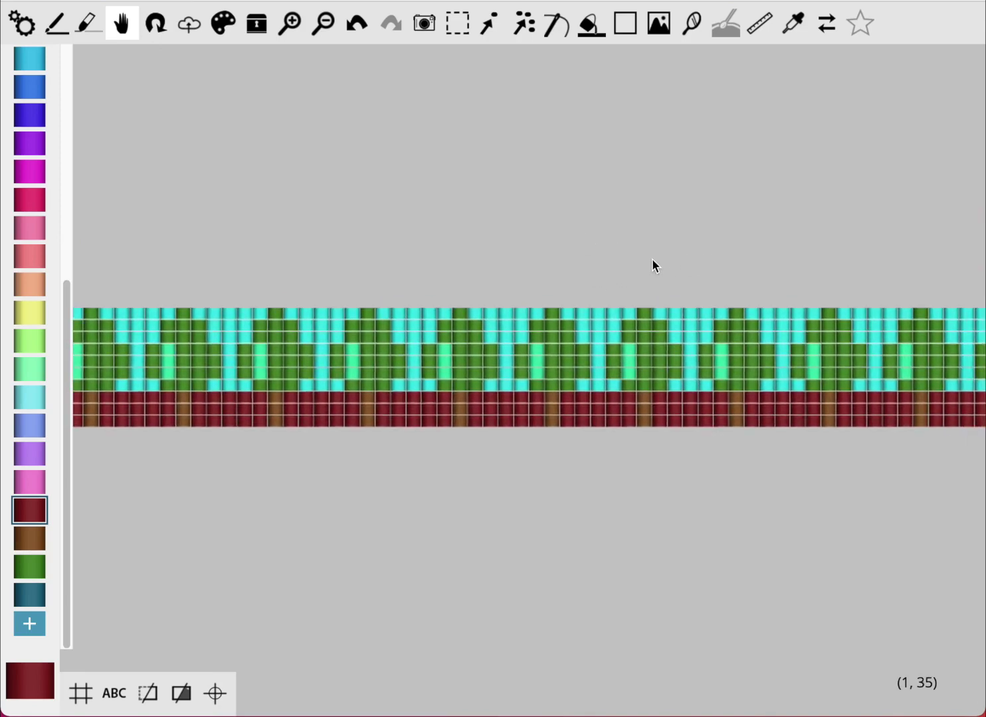
left_click_drag(652, 243, 658, 259)
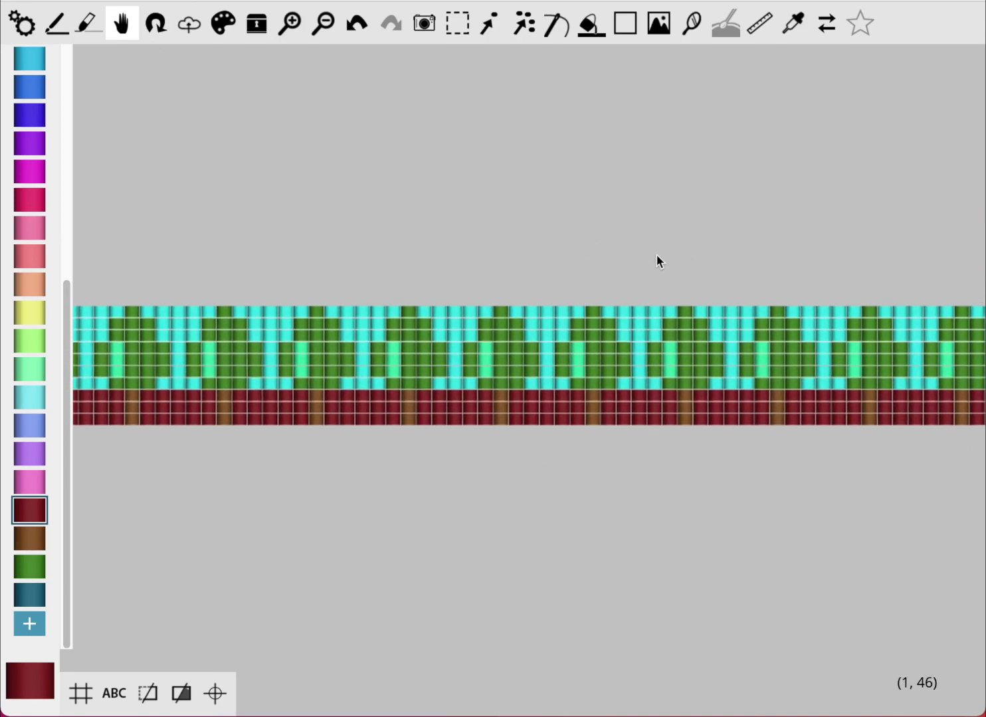
left_click(527, 30)
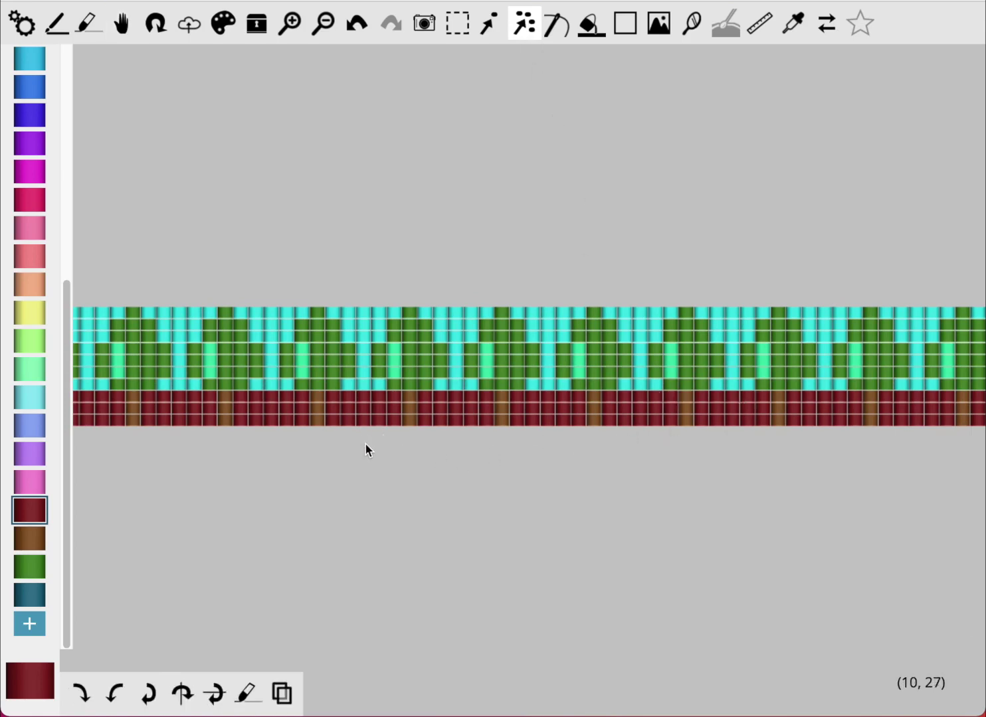
left_click(213, 369)
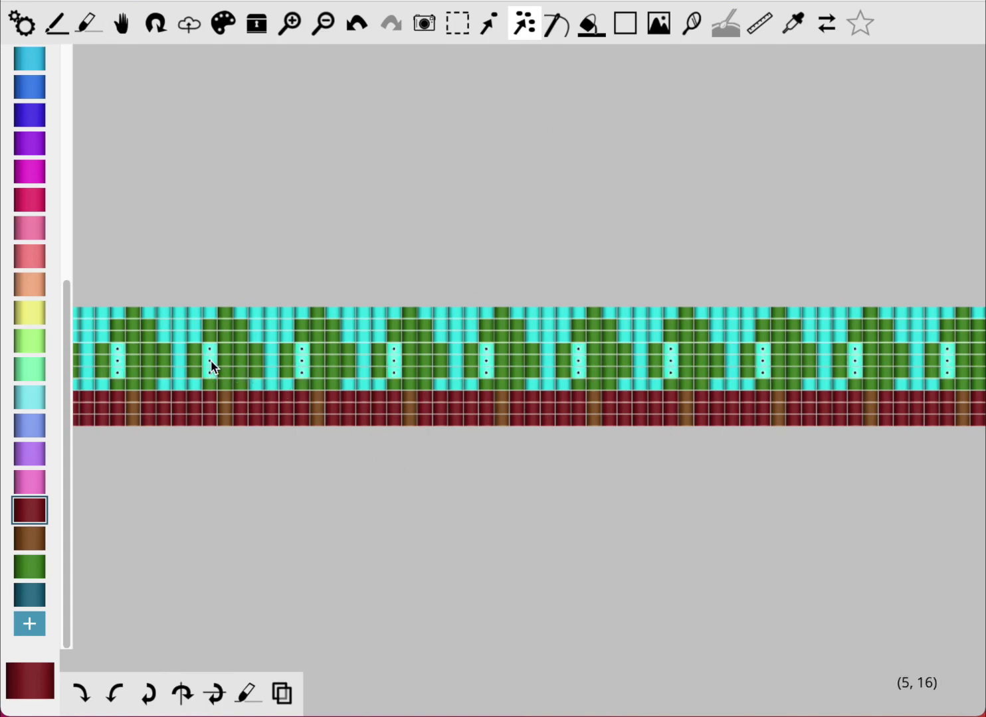
left_click(368, 328)
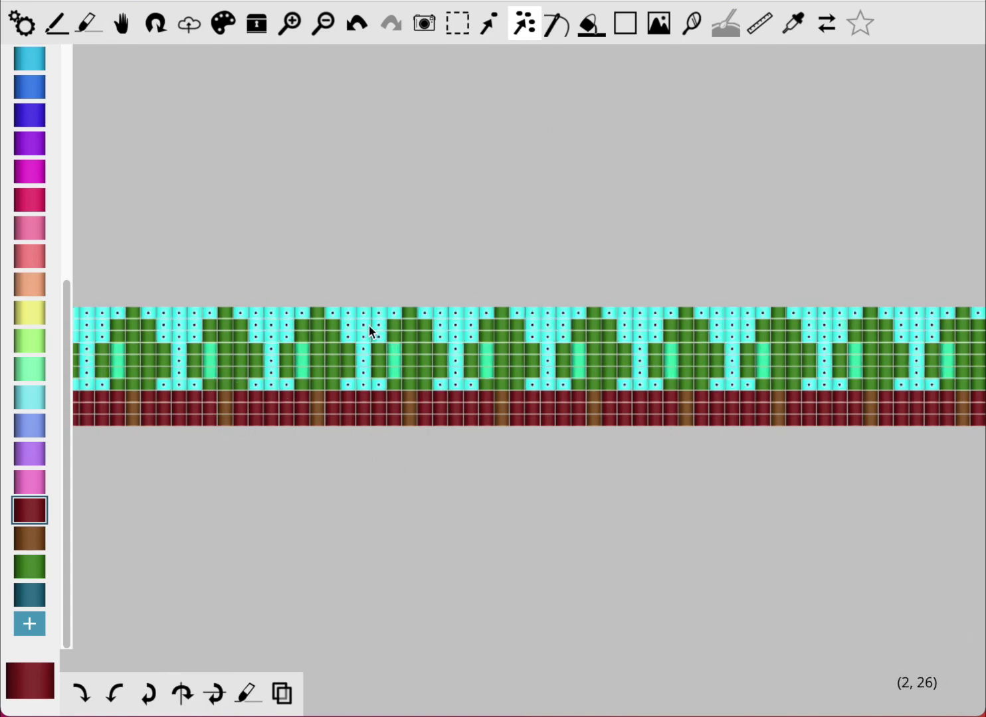
left_click(407, 410)
left_click(359, 409)
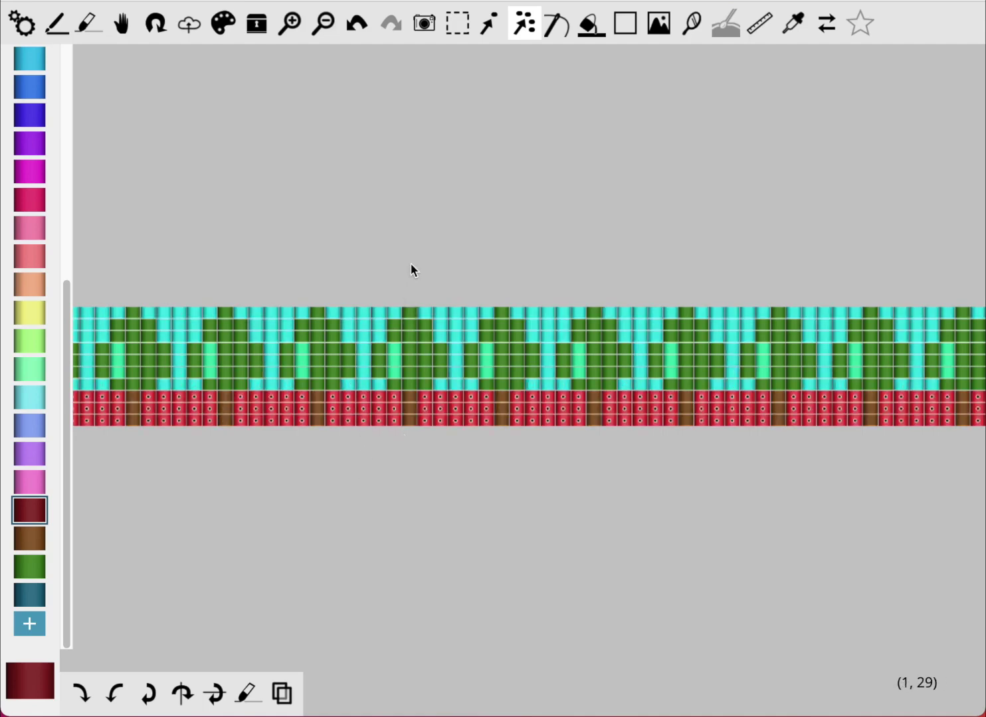
left_click(380, 334)
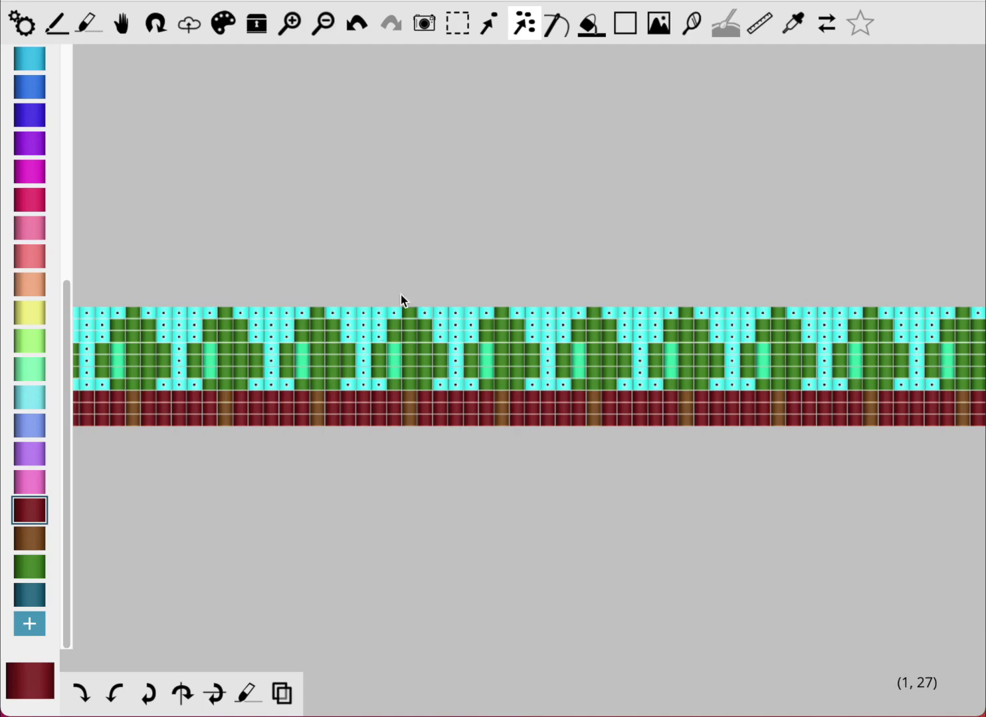
left_click(423, 344)
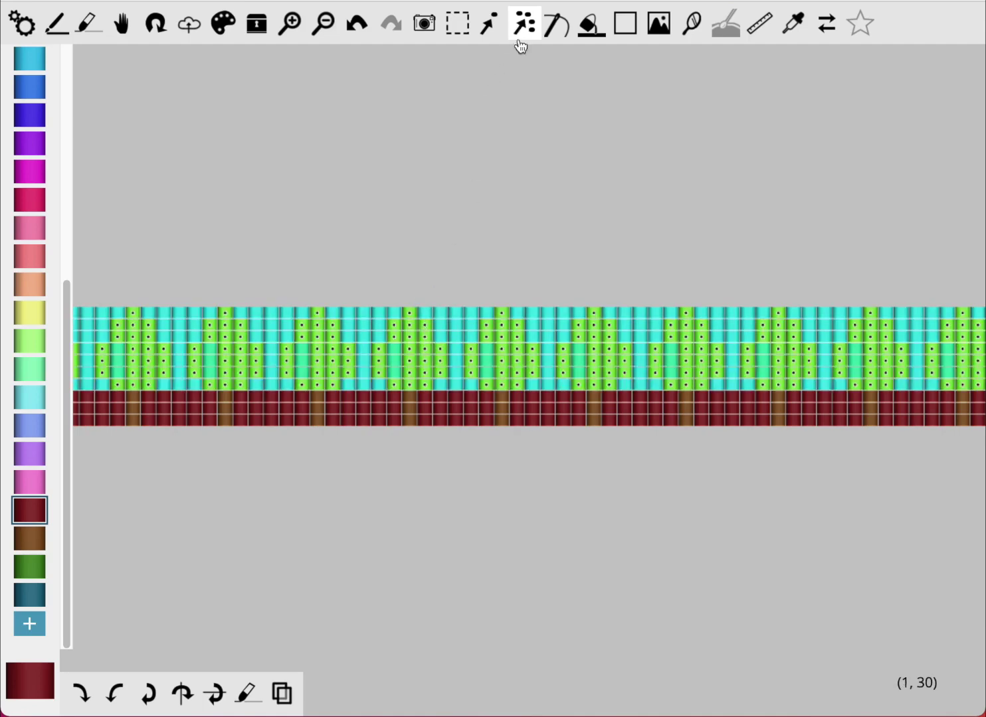
Select all turquoise background beads by color and recolor them dark blue, then clear the selection.
left_click(462, 332)
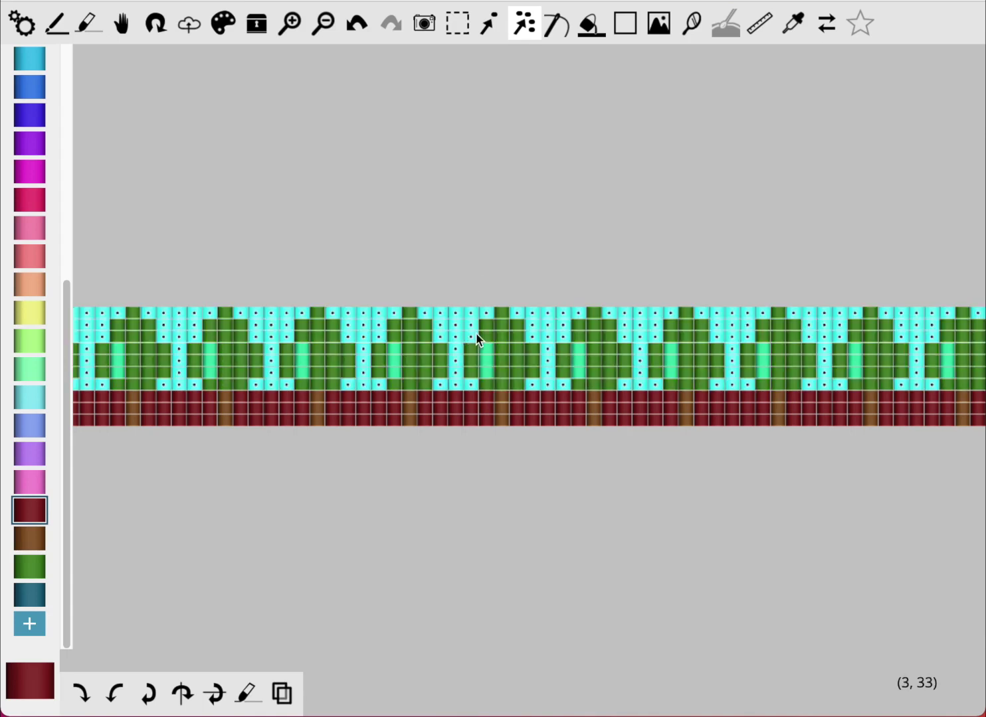
left_click(28, 116)
left_click(56, 23)
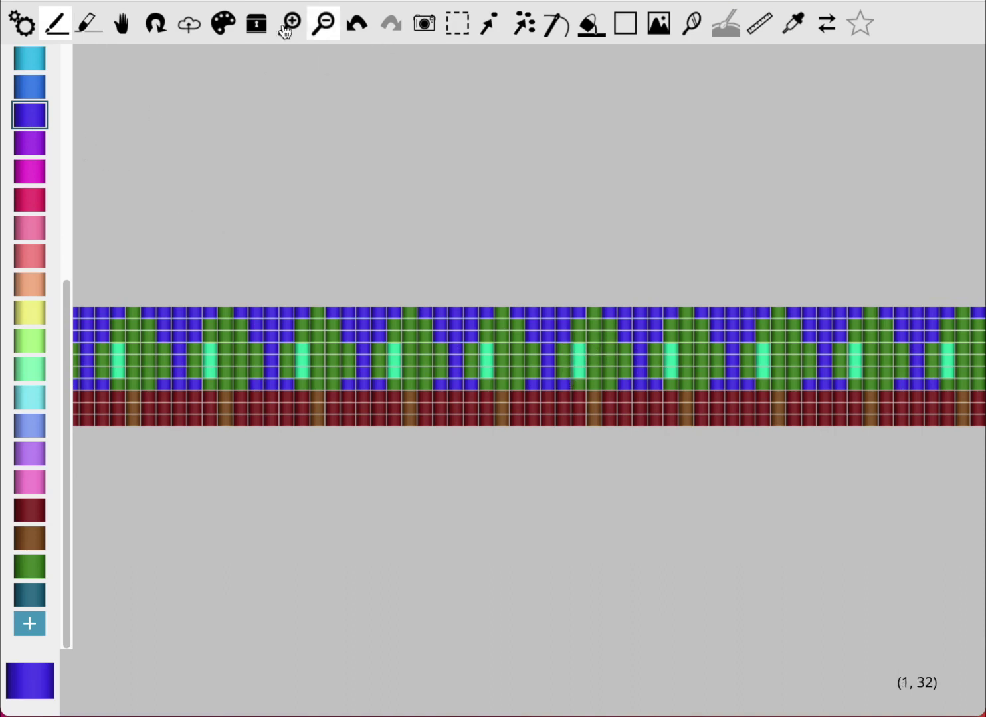
Select all dark blue background beads by color and recolor them light cyan, then clear the selection.
left_click(524, 23)
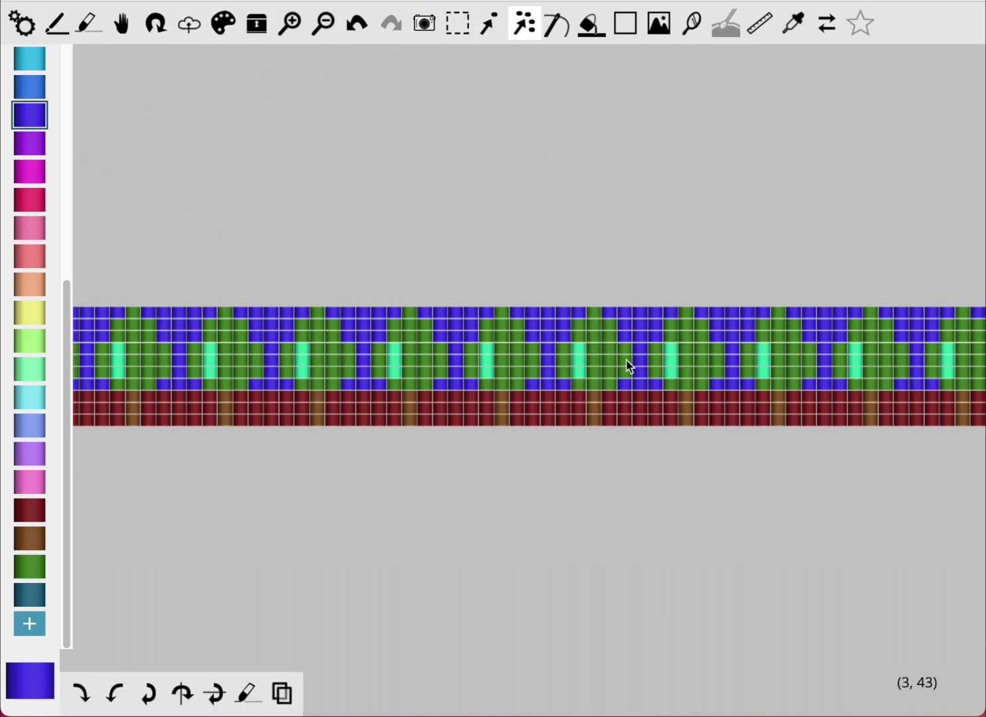
left_click(556, 321)
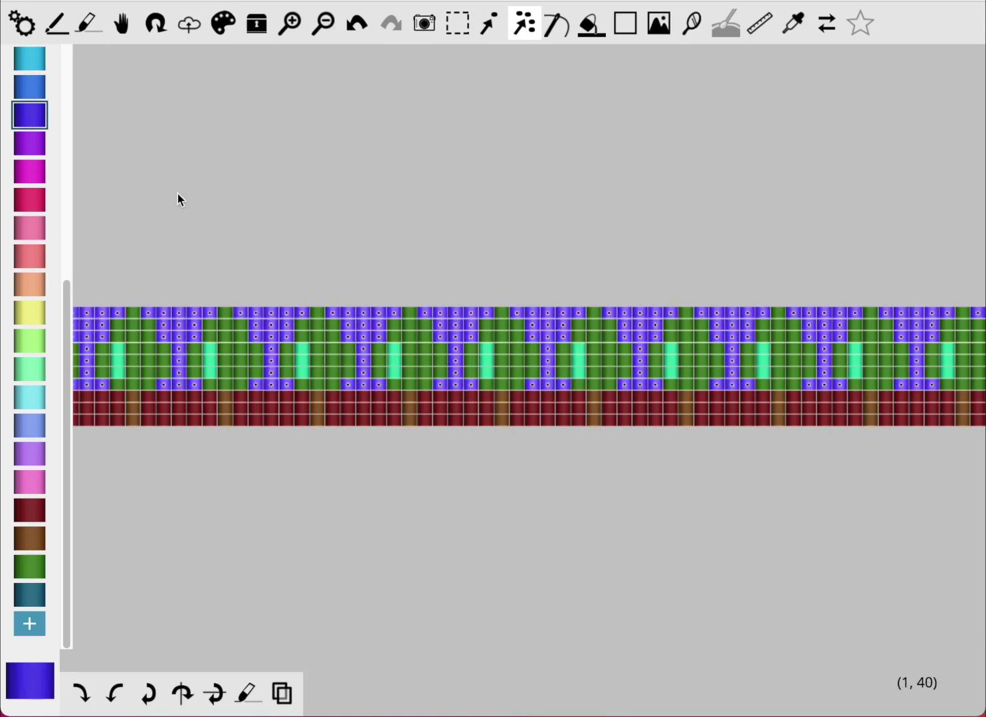
left_click(32, 398)
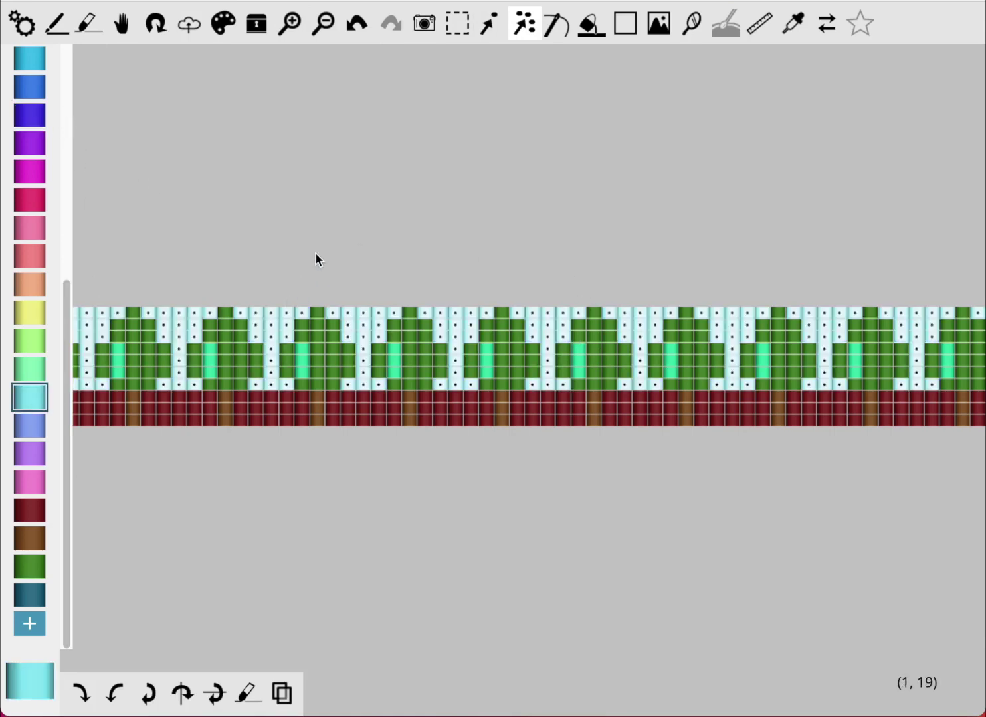
left_click(462, 25)
left_click(487, 122)
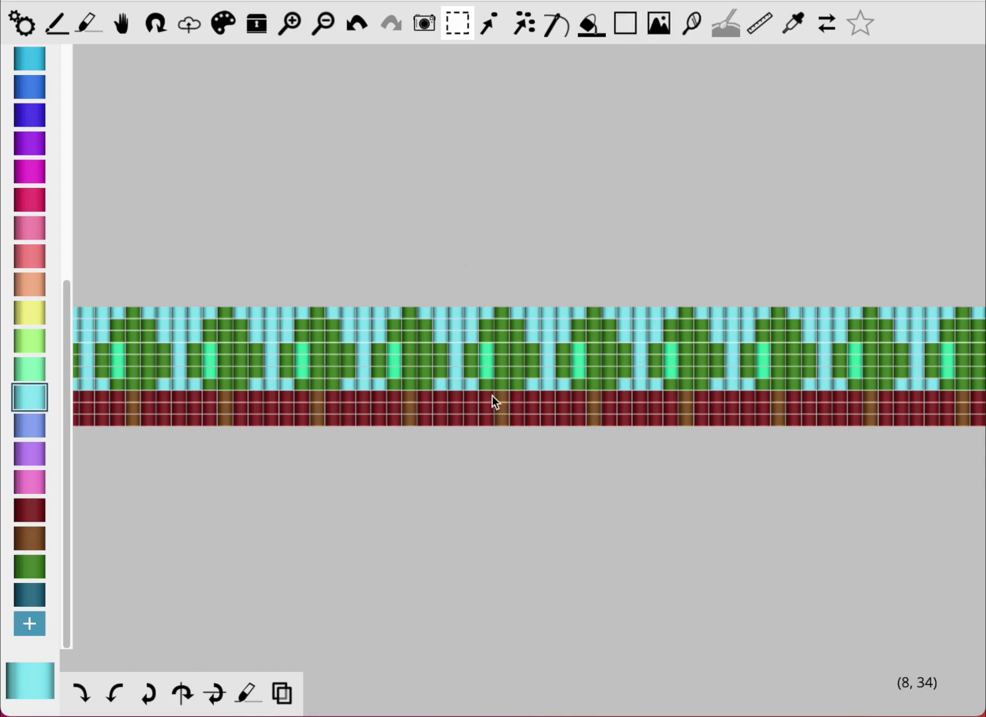
Select all mint green beads inside the trees by color and recolor them bright green, then clear the selection.
left_click(524, 24)
left_click(395, 360)
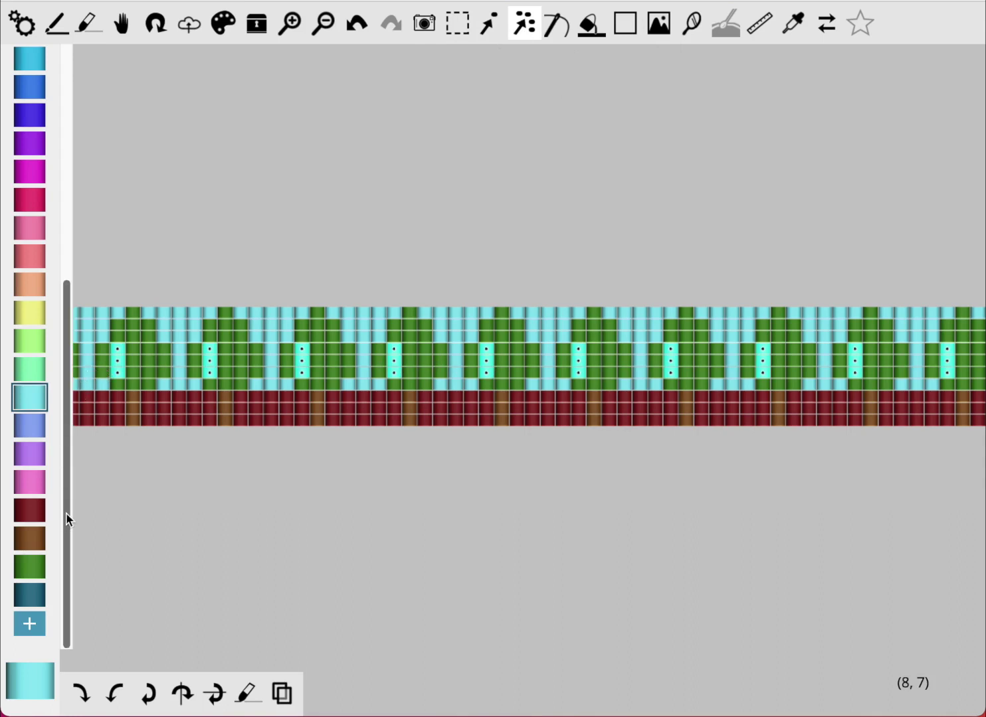
left_click_drag(66, 521, 76, 419)
scroll(42, 226, "up", 2)
left_click(27, 157)
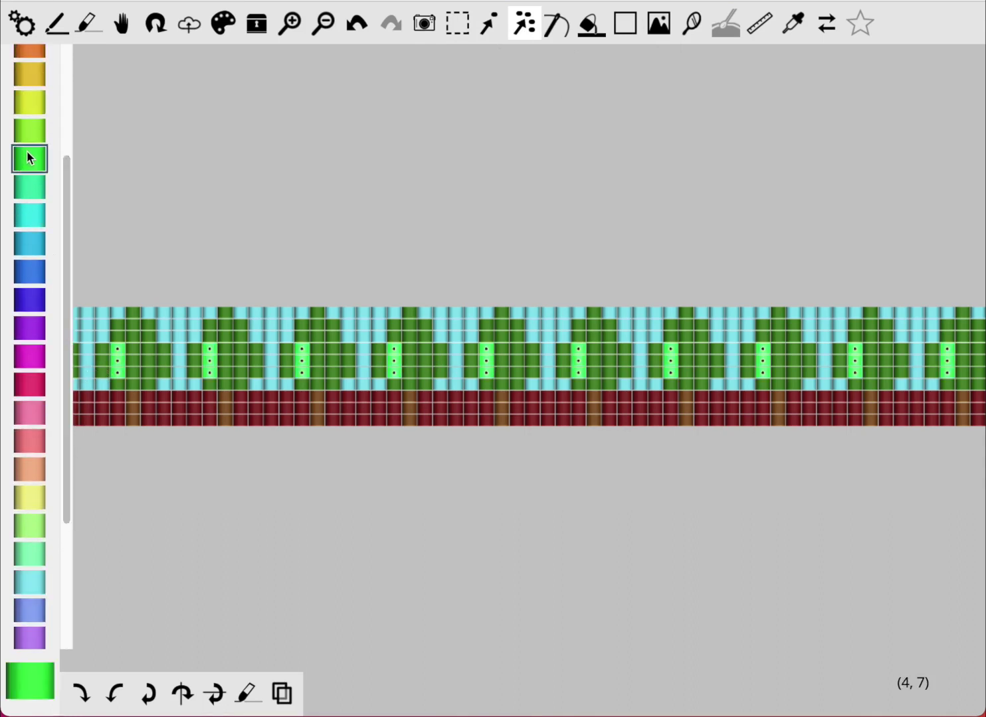
left_click(457, 23)
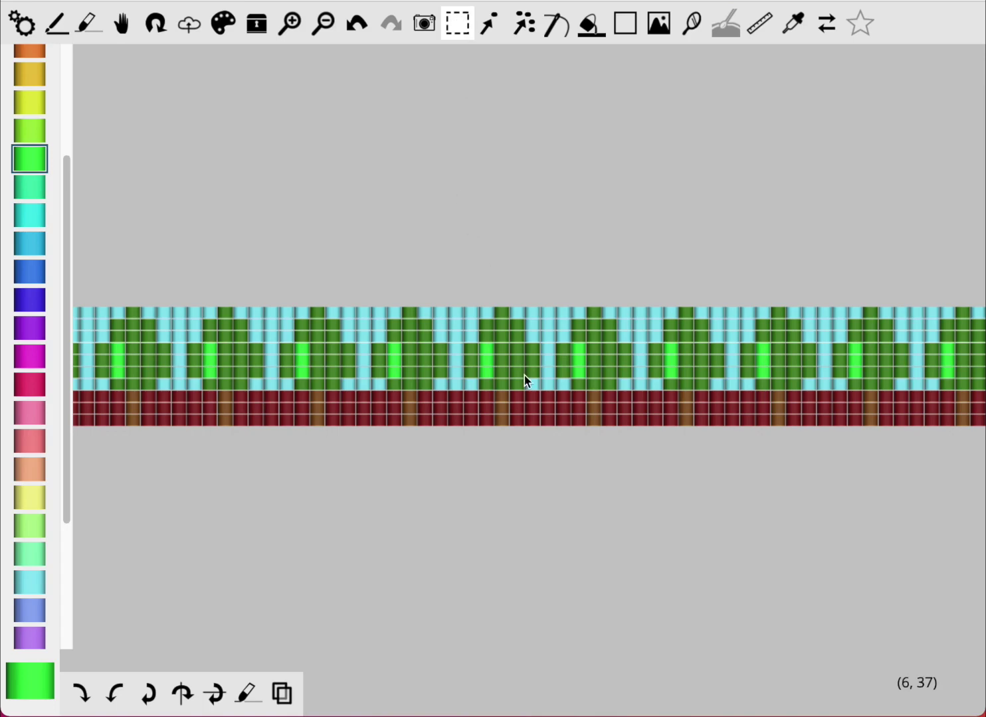
Select all dark red ground beads by color and recolor them black, then clear the selection.
left_click(524, 23)
left_click(372, 410)
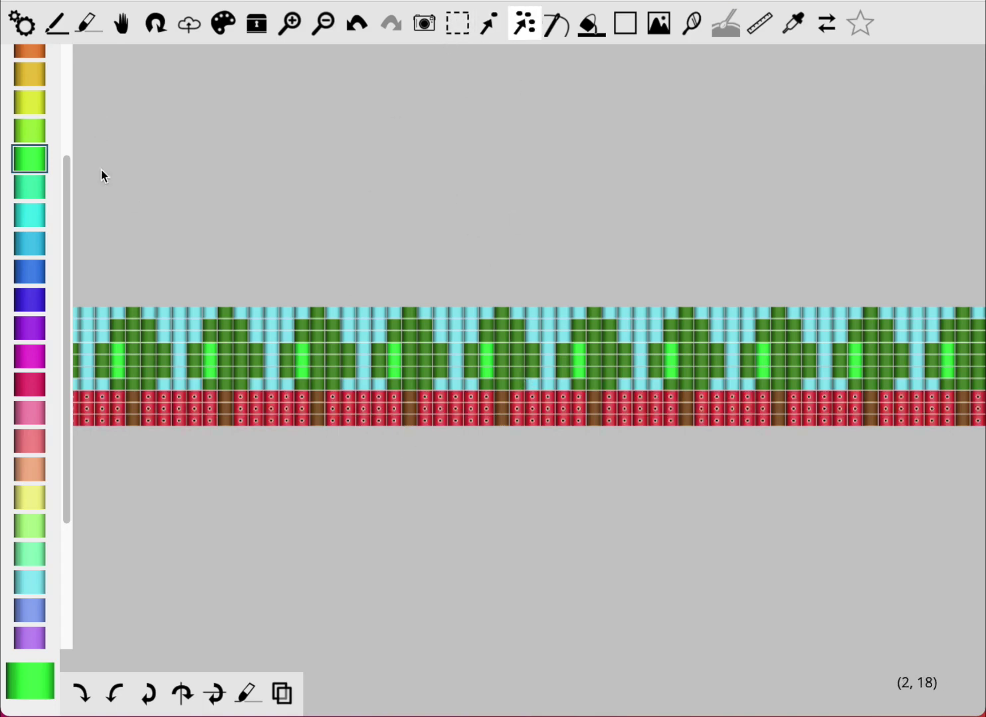
left_click_drag(70, 208, 87, 83)
left_click(32, 124)
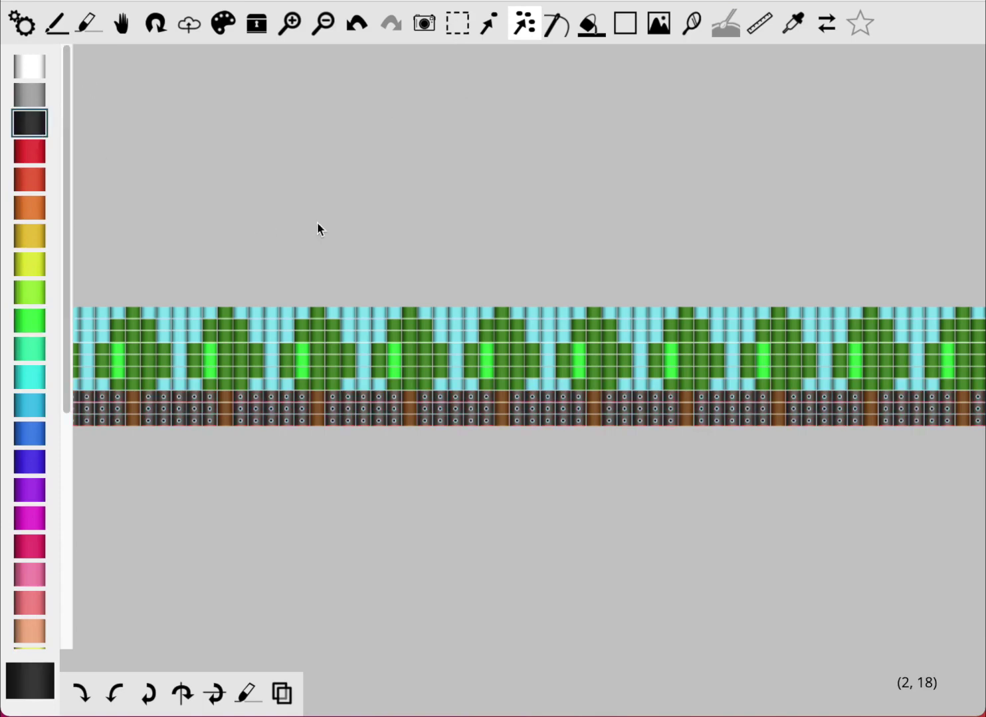
left_click(457, 23)
left_click(433, 246)
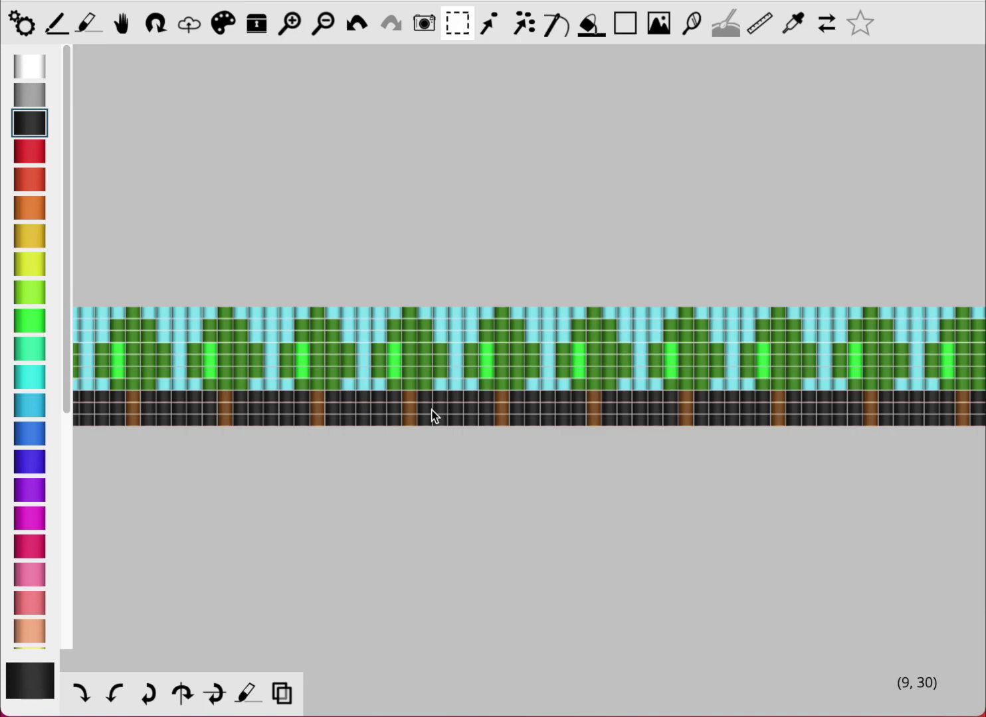
Select all dark green tree beads across the loom by color, then clear the selection.
left_click(524, 30)
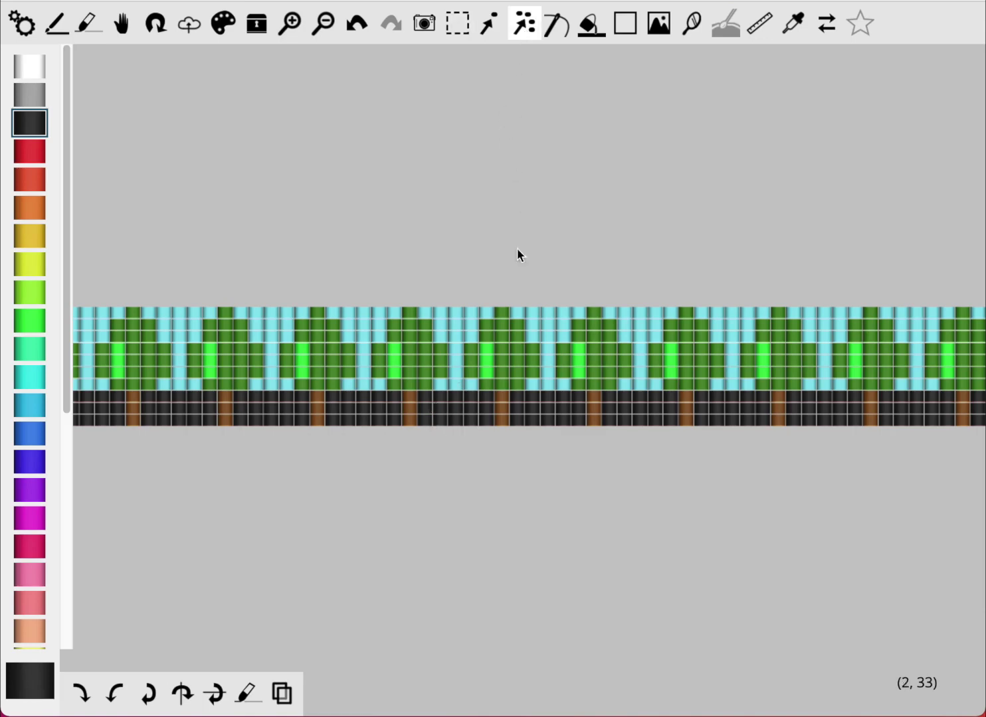
left_click(504, 351)
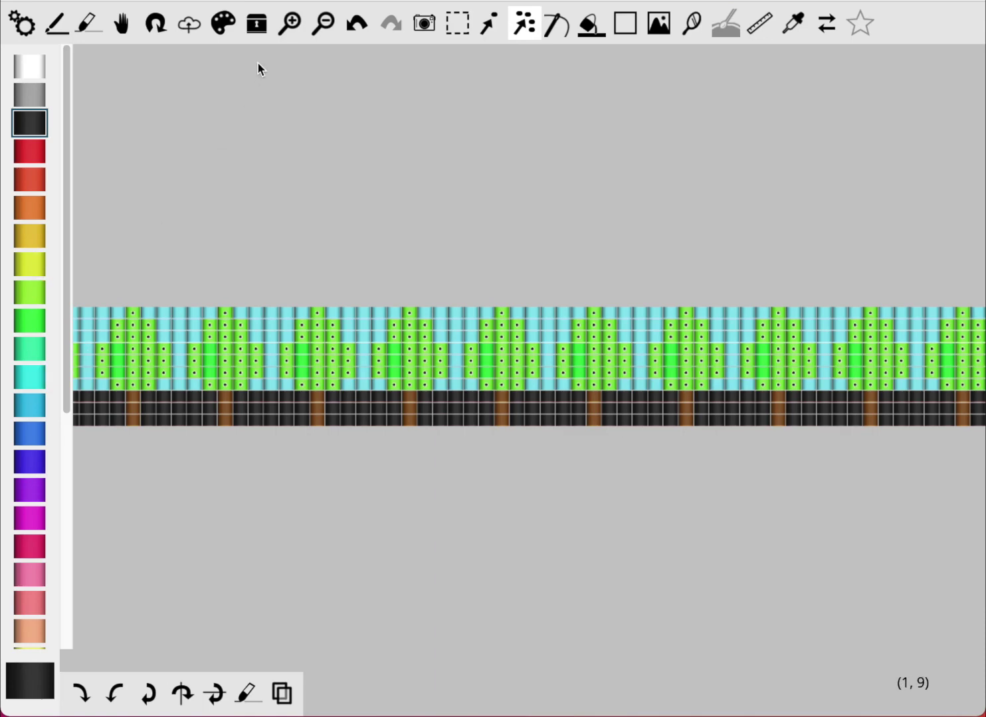
left_click(457, 24)
left_click(430, 189)
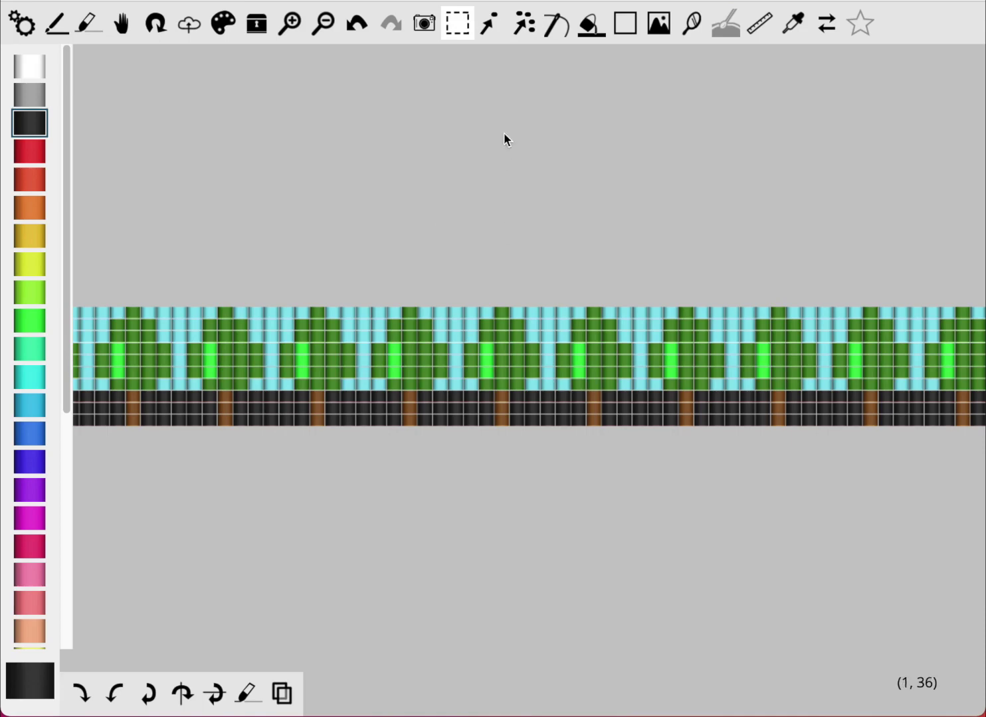
Select only the green crown of the tree near row 30 and recolor it magenta, then clear the selection.
left_click(489, 31)
mouse_move(380, 352)
left_mouse_down()
mouse_move(414, 381)
mouse_move(397, 342)
mouse_move(411, 315)
mouse_move(422, 329)
mouse_move(409, 351)
mouse_move(446, 359)
mouse_move(440, 369)
mouse_move(368, 367)
left_mouse_up()
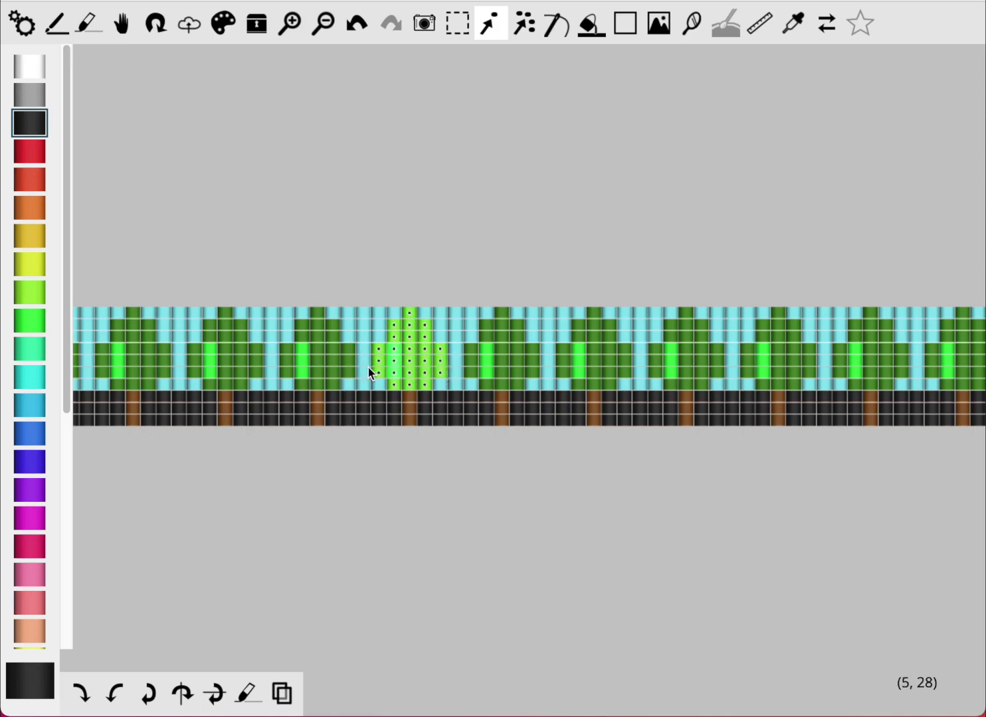
left_click(31, 518)
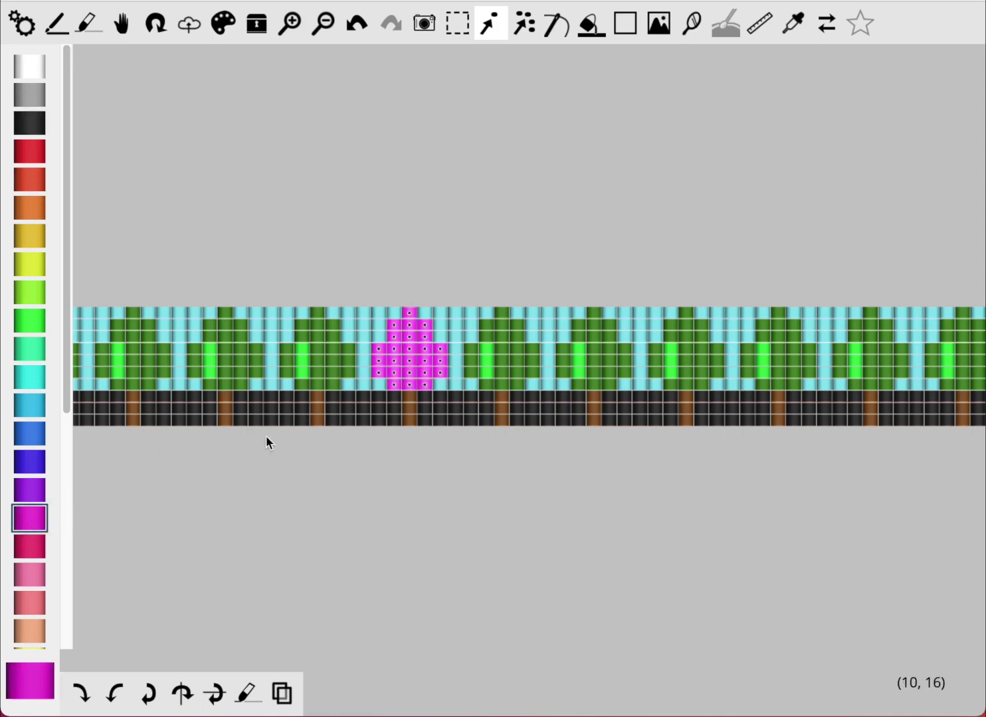
left_click(456, 25)
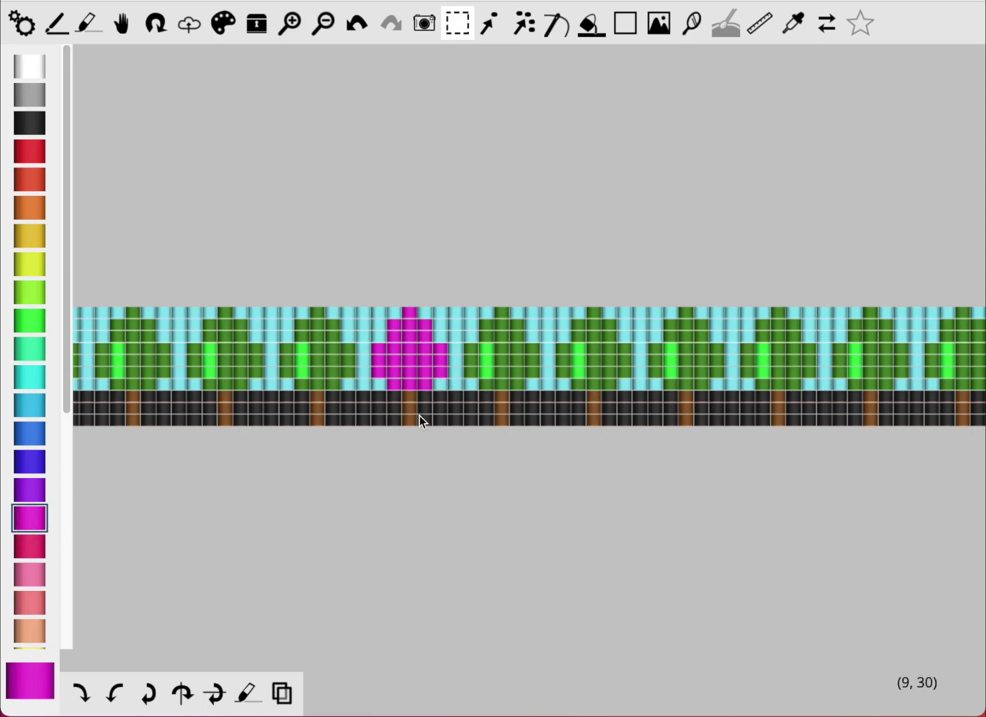
Select only the brown trunk below the magenta crown and recolor it yellow, then clear the selection.
left_click(491, 28)
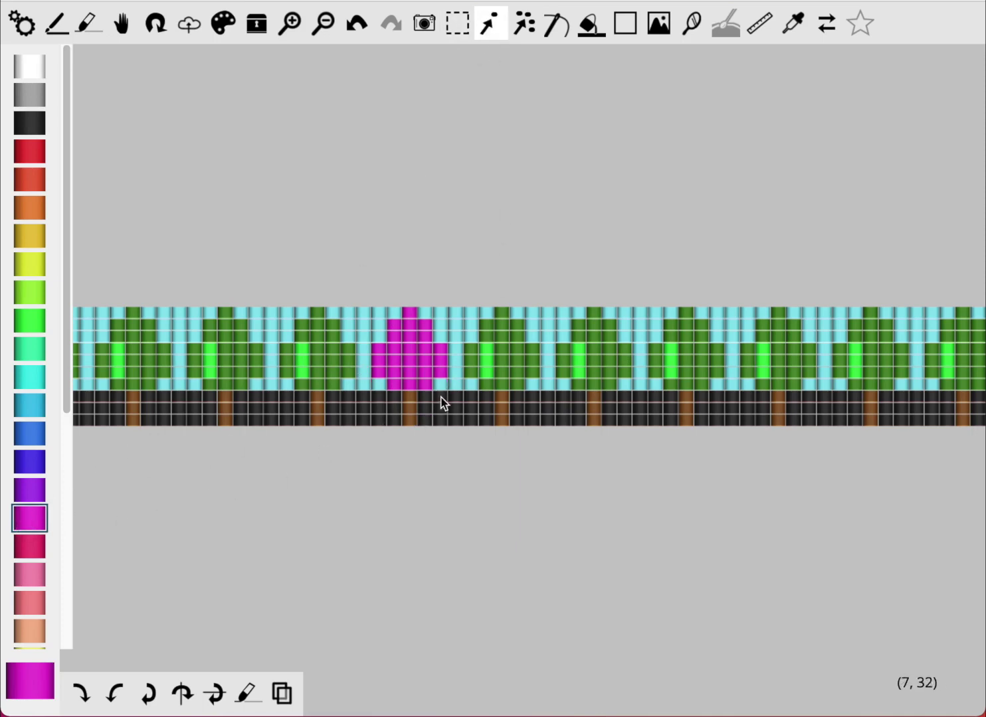
left_click(407, 407)
left_click(30, 266)
left_click(456, 26)
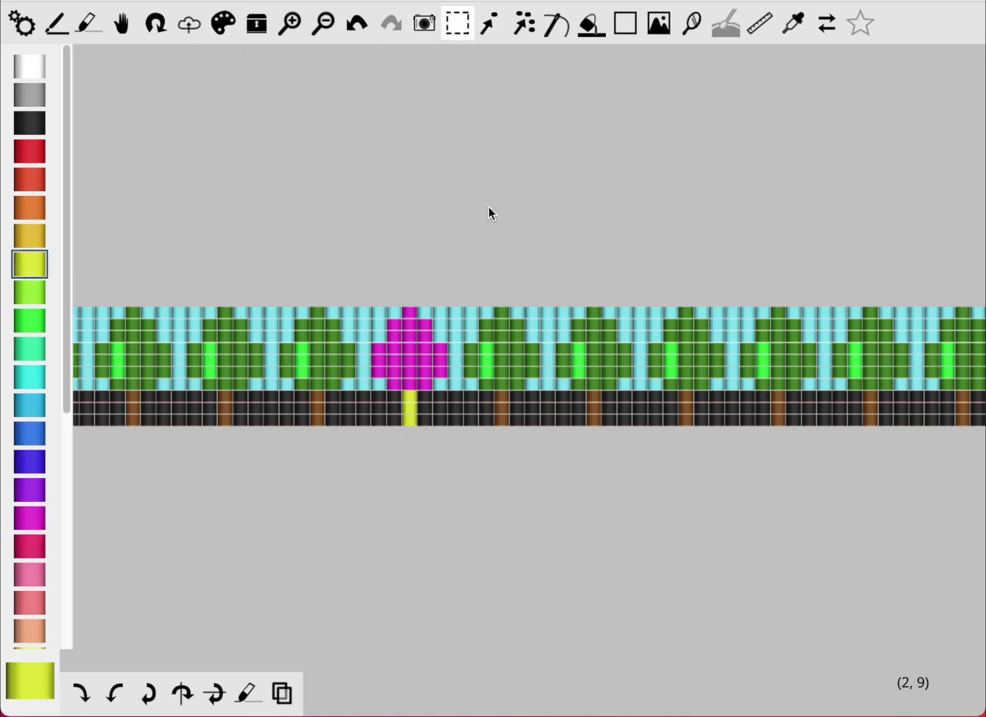
Select every bead on the loom and delete them all to empty the pattern.
scroll(586, 333, "down", 4)
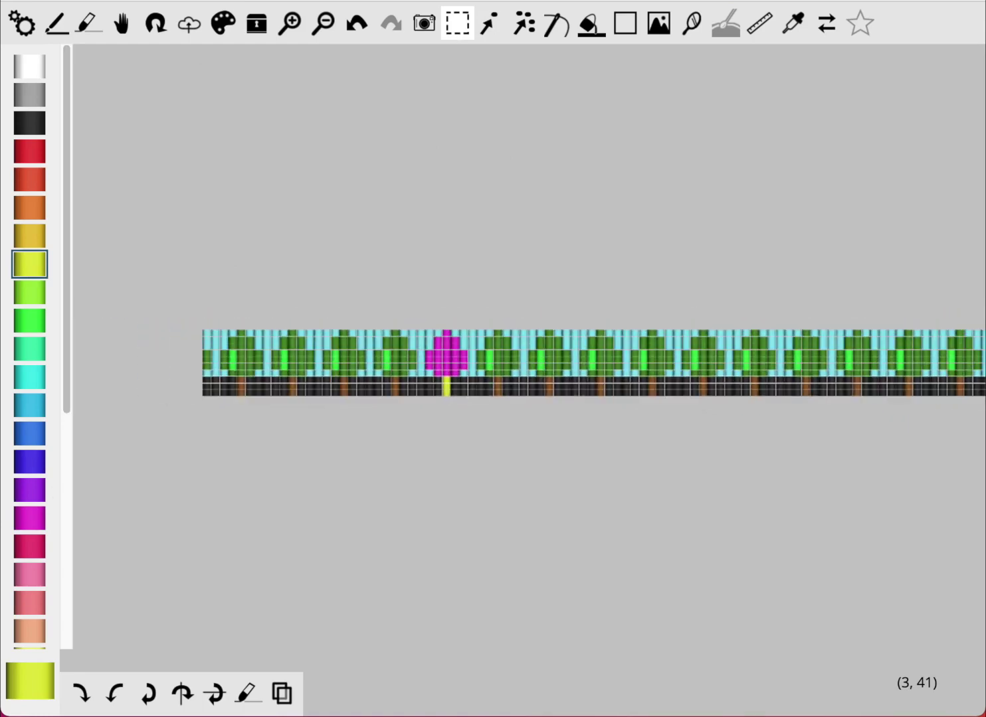
scroll(489, 363, "up", 3)
scroll(492, 356, "up", 1)
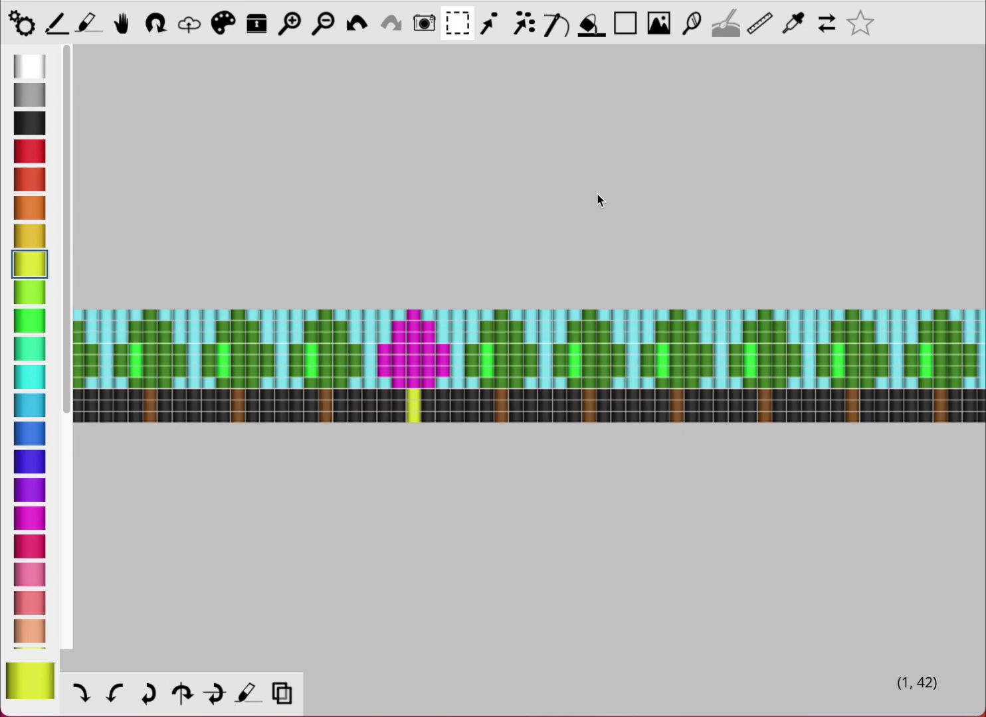
key("super+a")
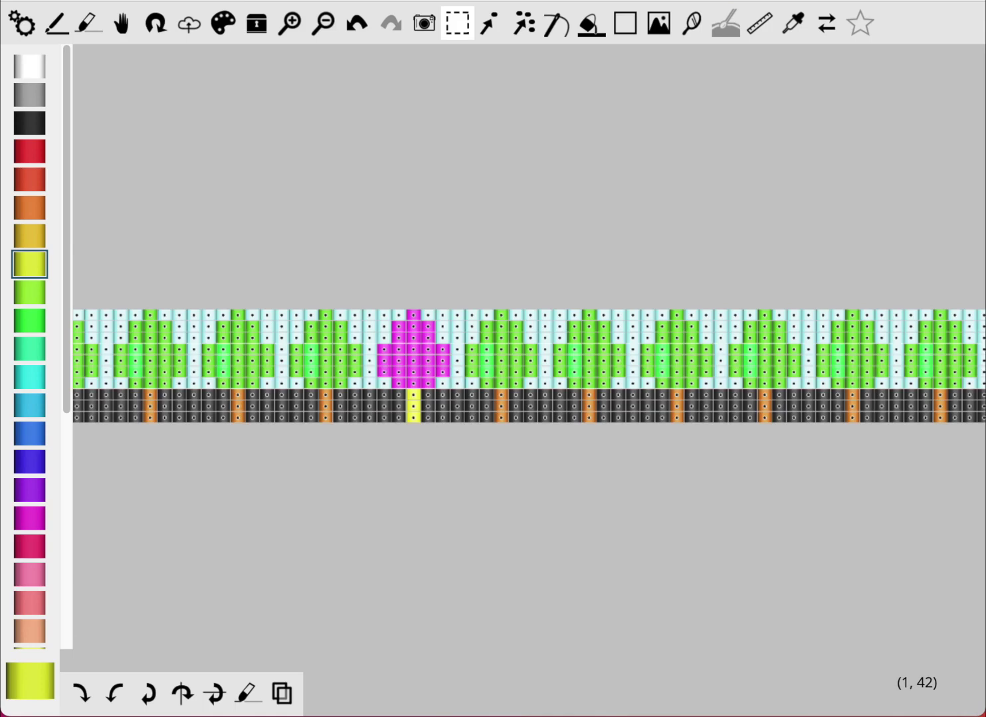
key("Delete")
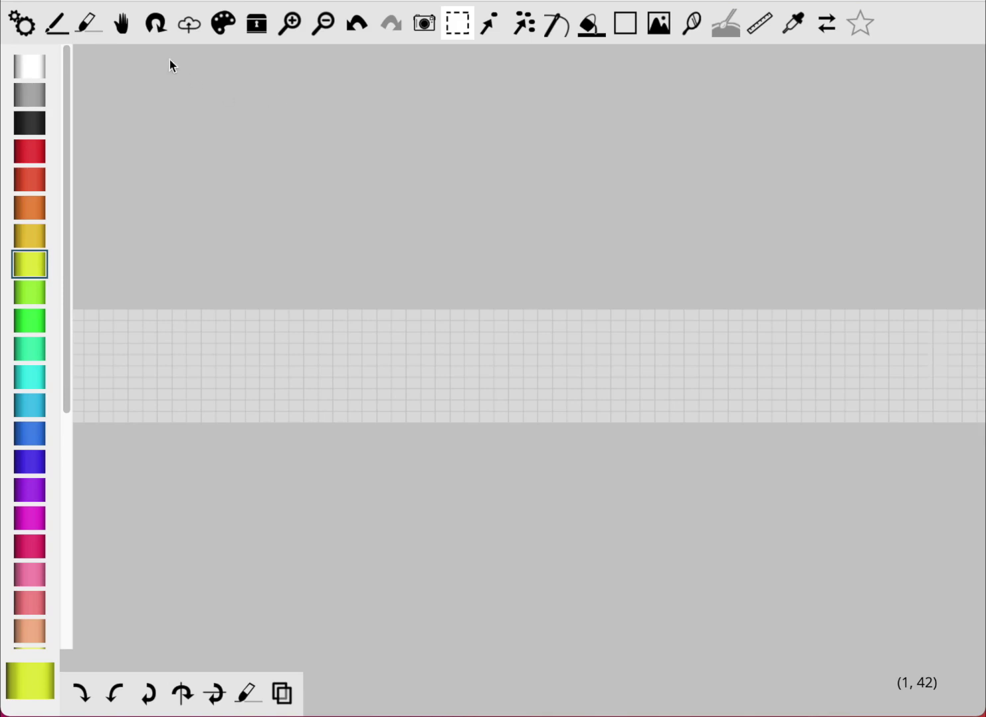
Paint a yellow 3×3 block in rows 10 to 12, columns 3 to 5, and an adjoining red block in rows 13 to 15.
left_click(122, 25)
left_click_drag(373, 281, 363, 229)
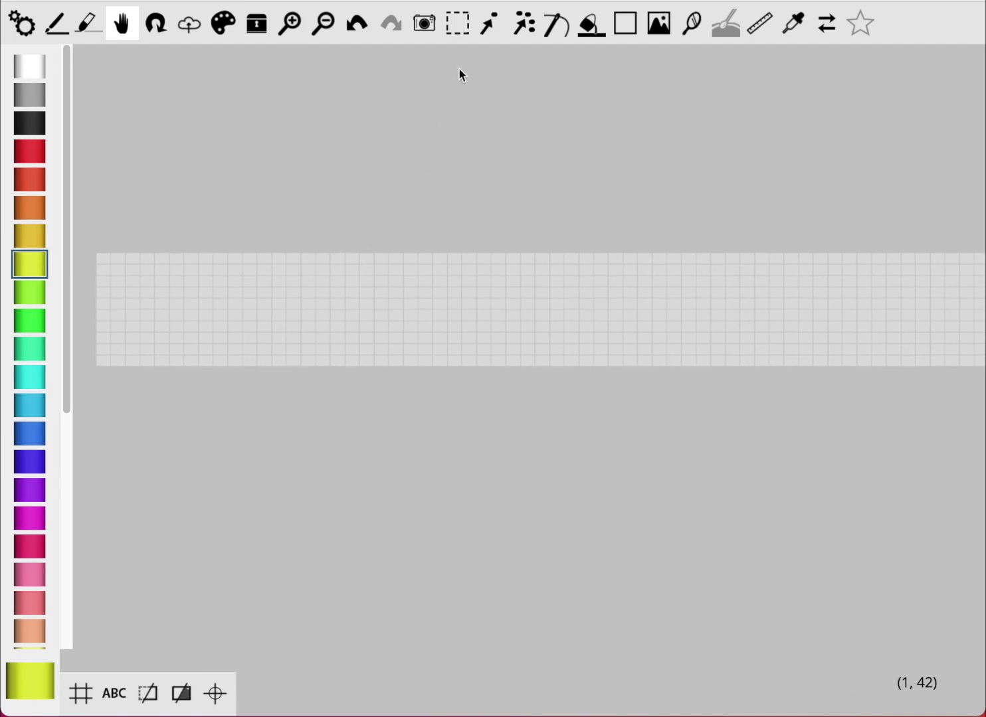
left_click(456, 24)
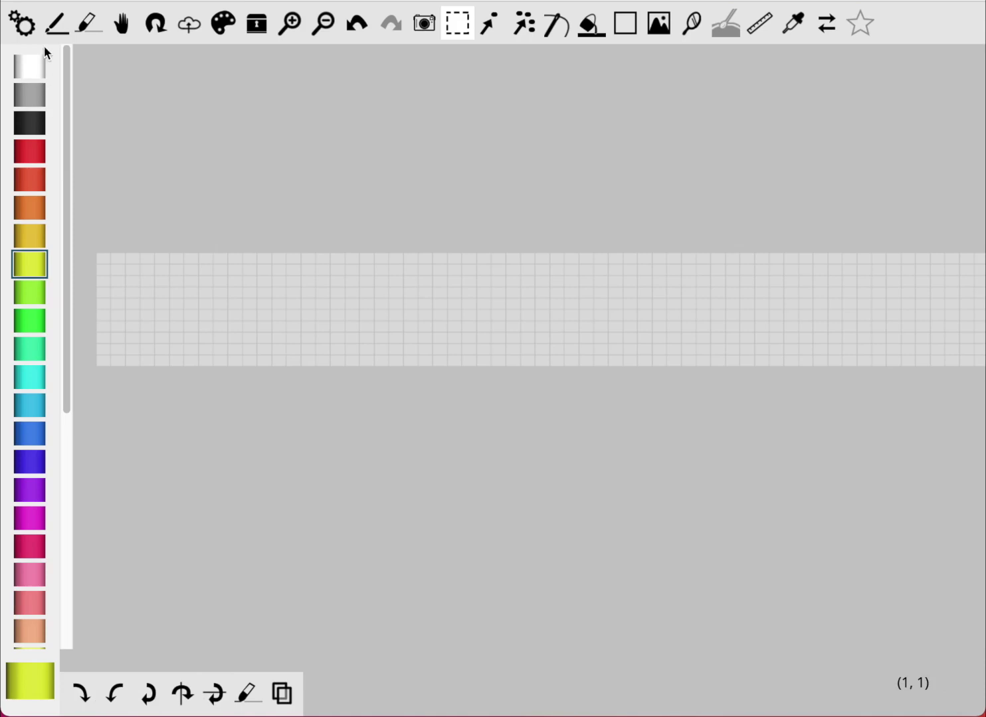
left_click(56, 24)
left_click(236, 281)
mouse_move(240, 280)
left_mouse_down()
mouse_move(240, 306)
mouse_move(260, 279)
left_mouse_up()
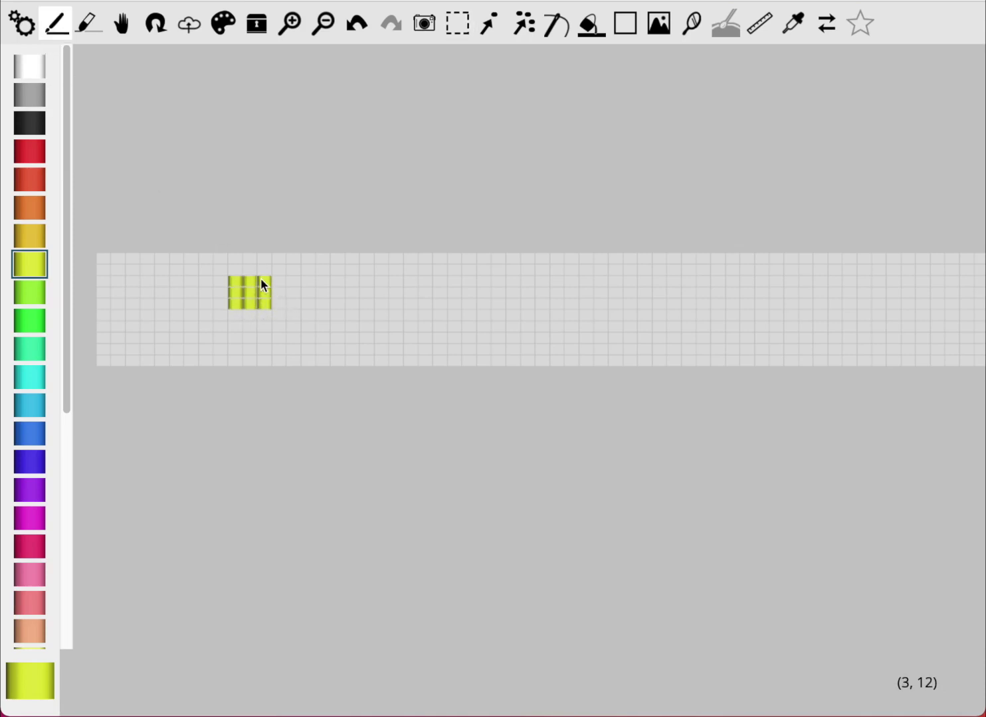
left_click(30, 152)
mouse_move(277, 284)
left_mouse_down()
mouse_move(276, 303)
mouse_move(303, 306)
mouse_move(305, 290)
mouse_move(292, 290)
left_mouse_up()
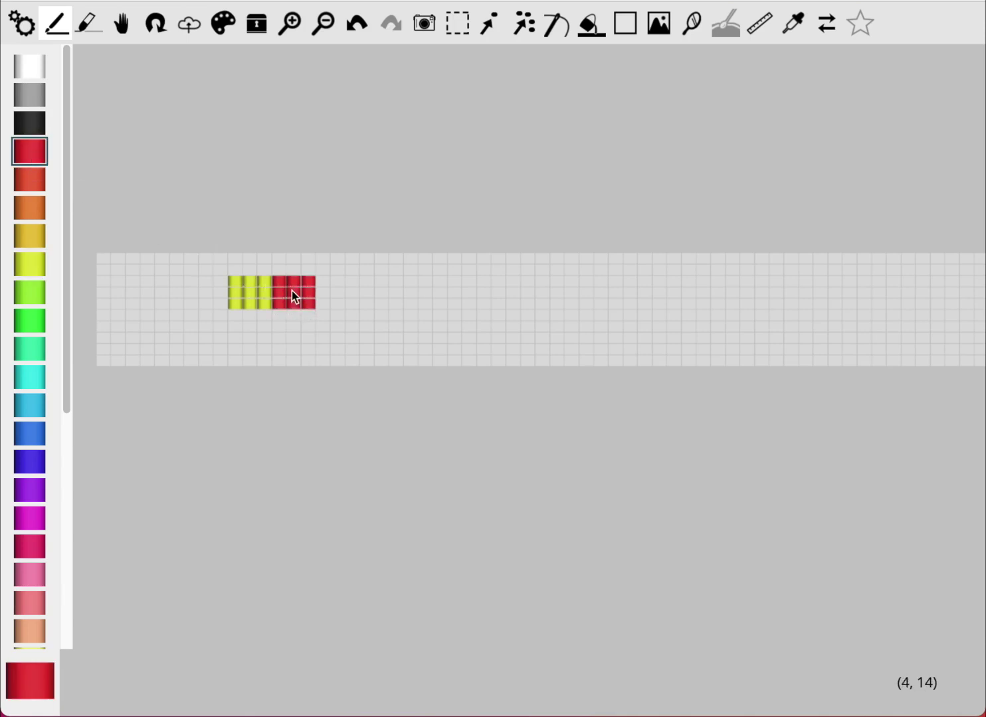
Paint a green 3×3 block in columns 6 to 8 below the yellow one and a dark blue block below the red one.
left_click(30, 322)
mouse_move(237, 318)
left_mouse_down()
mouse_move(234, 334)
mouse_move(262, 336)
mouse_move(257, 325)
left_mouse_up()
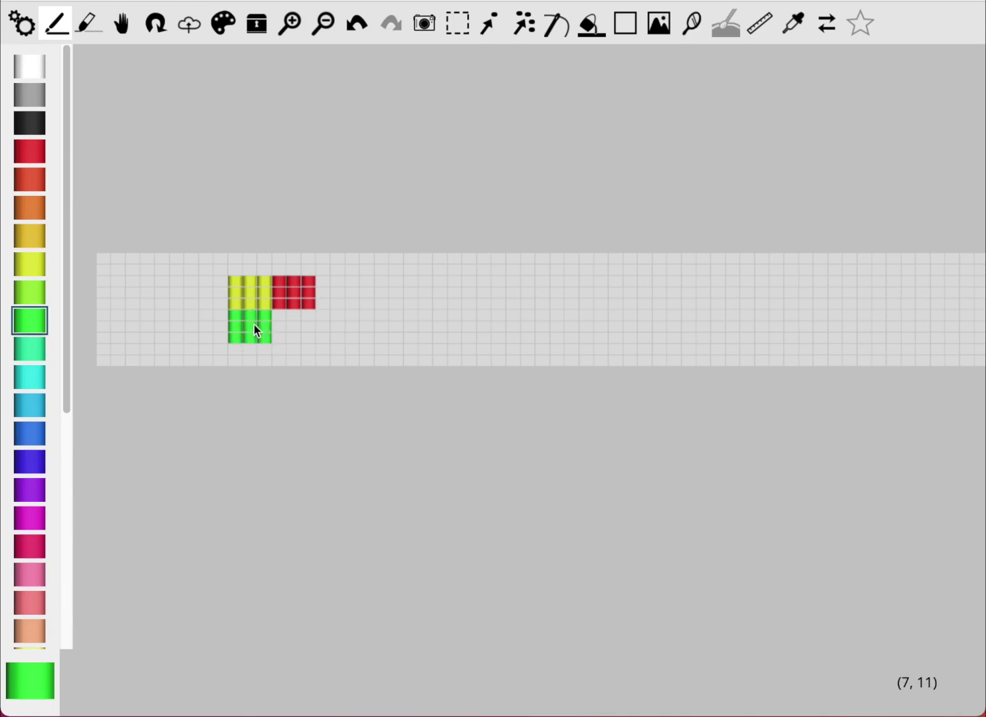
left_click(41, 460)
mouse_move(278, 322)
left_mouse_down()
mouse_move(282, 337)
mouse_move(308, 337)
mouse_move(299, 318)
mouse_move(293, 327)
left_mouse_up()
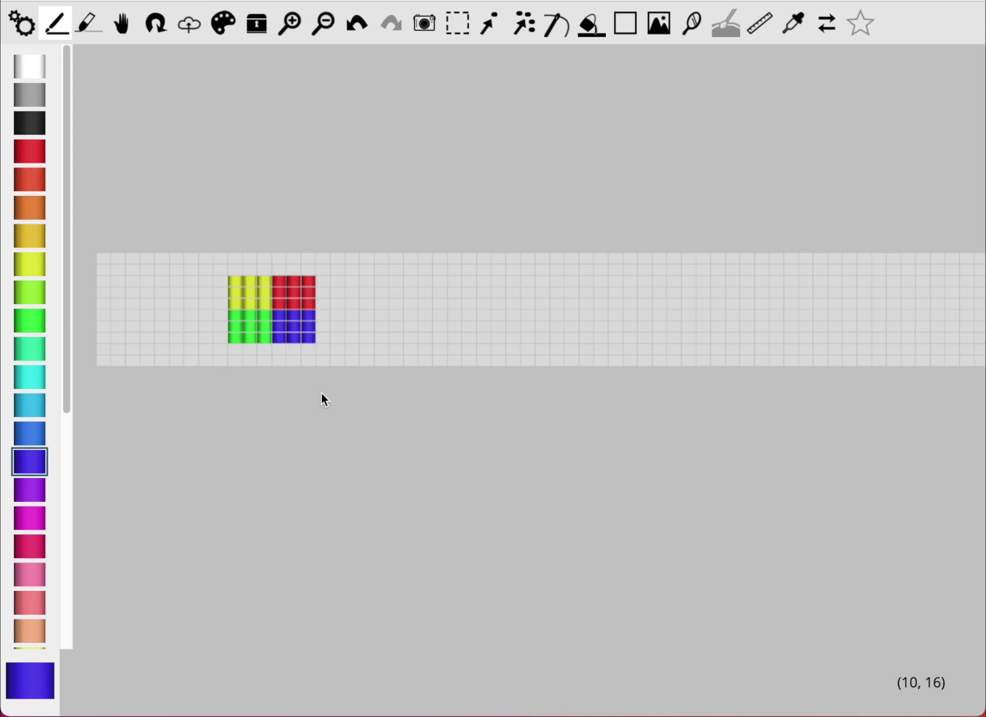
Marquee-select the four-color square and rotate it clockwise four times through a full turn, then clear the selection.
left_click(457, 24)
left_click_drag(202, 249, 380, 492)
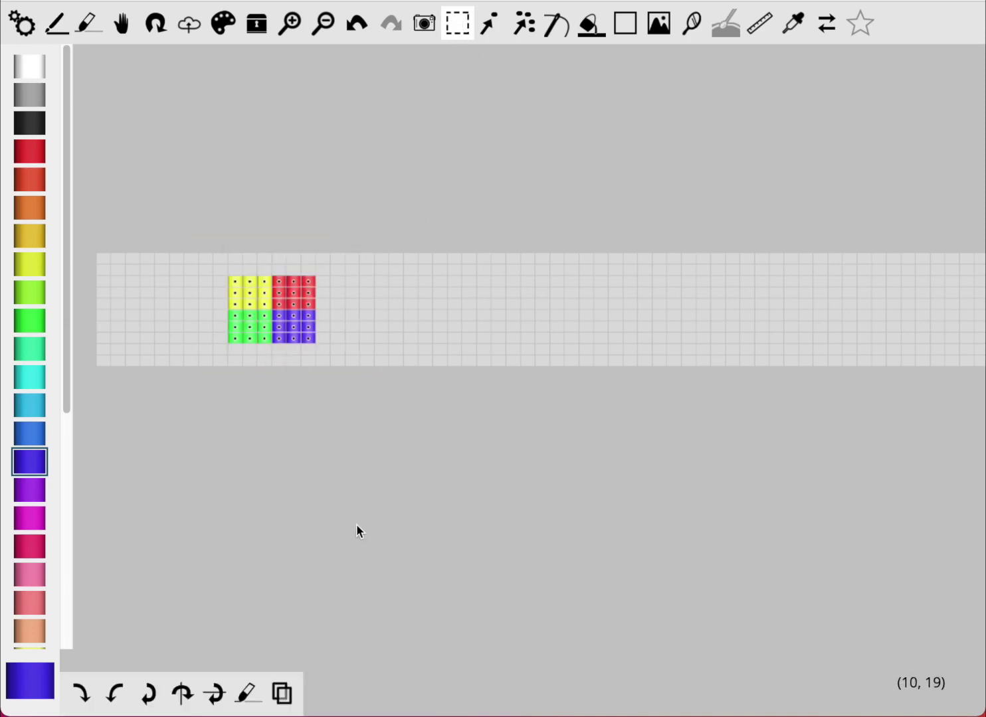
left_click(83, 693)
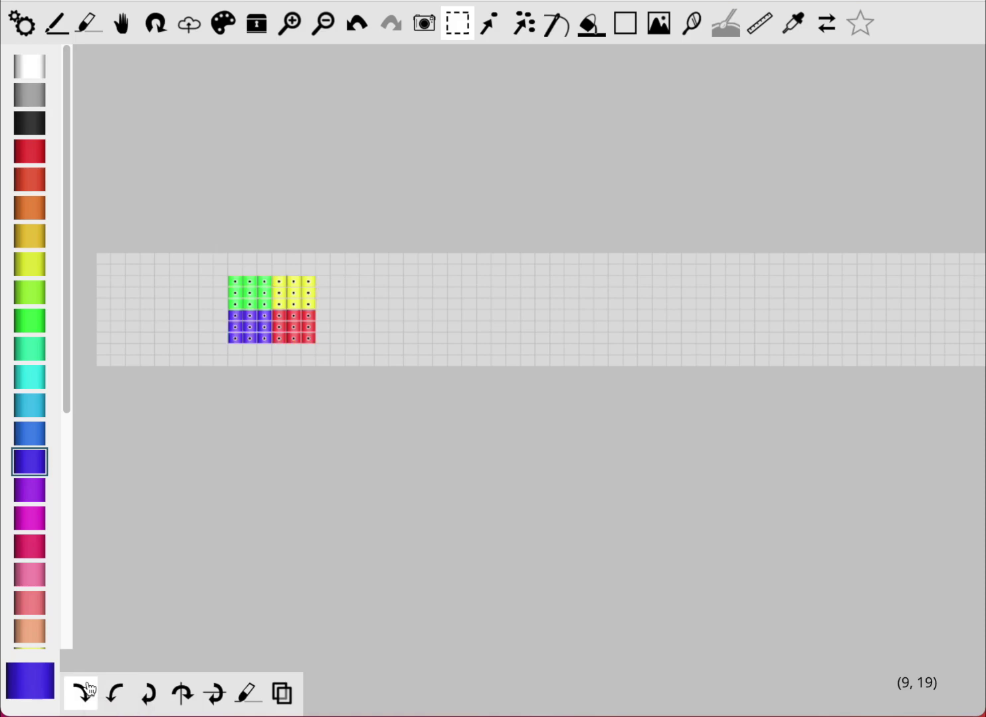
left_click(84, 692)
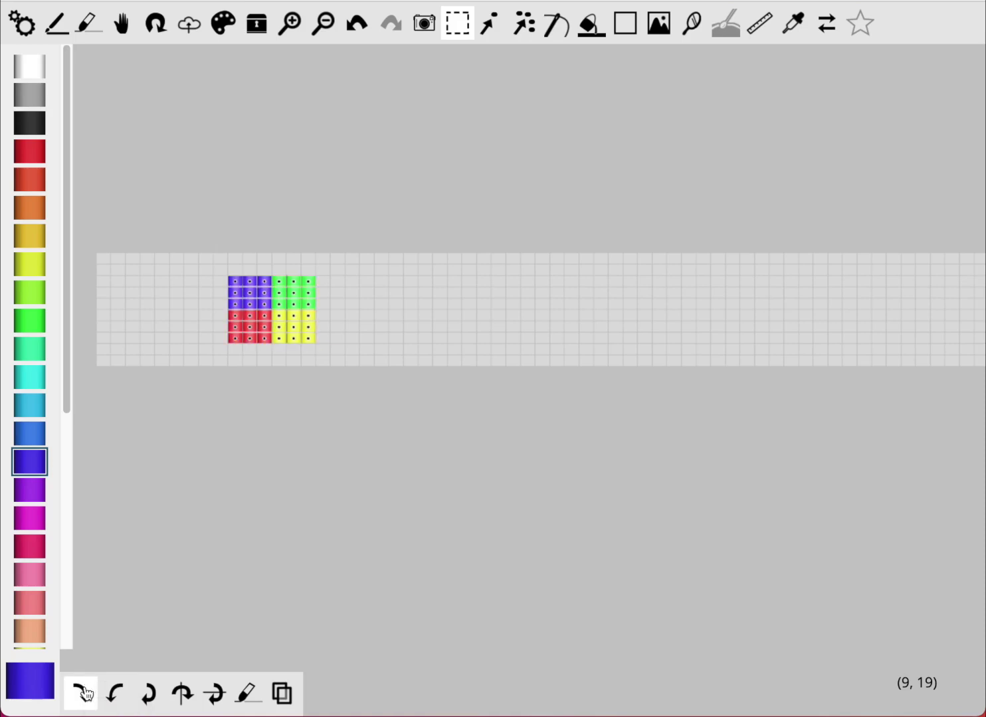
left_click(84, 692)
left_click(85, 693)
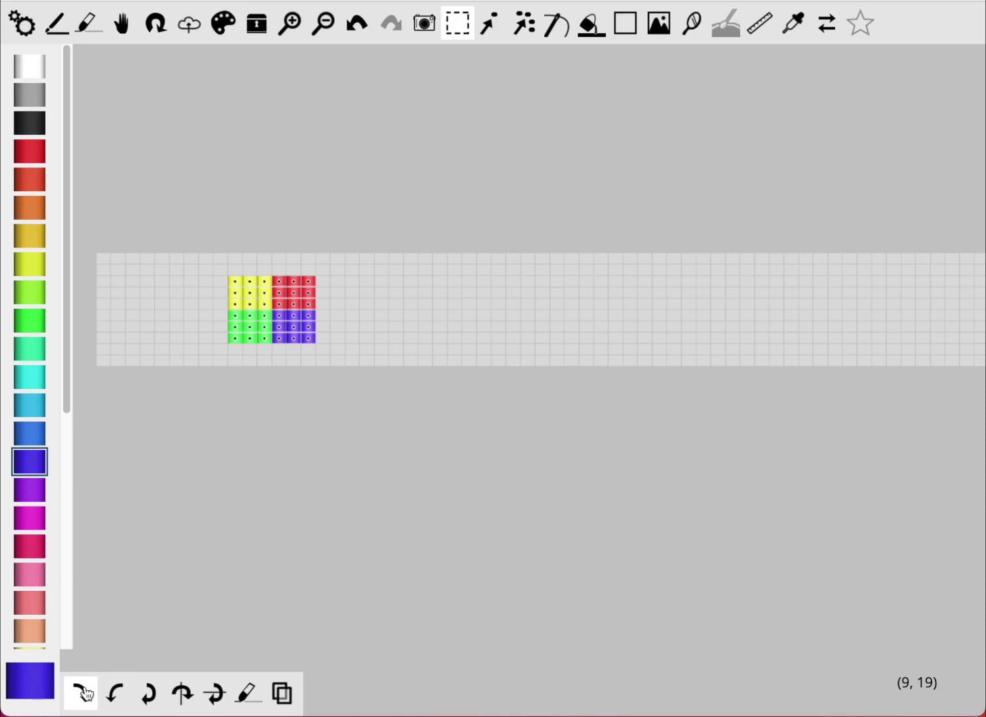
left_click(316, 473)
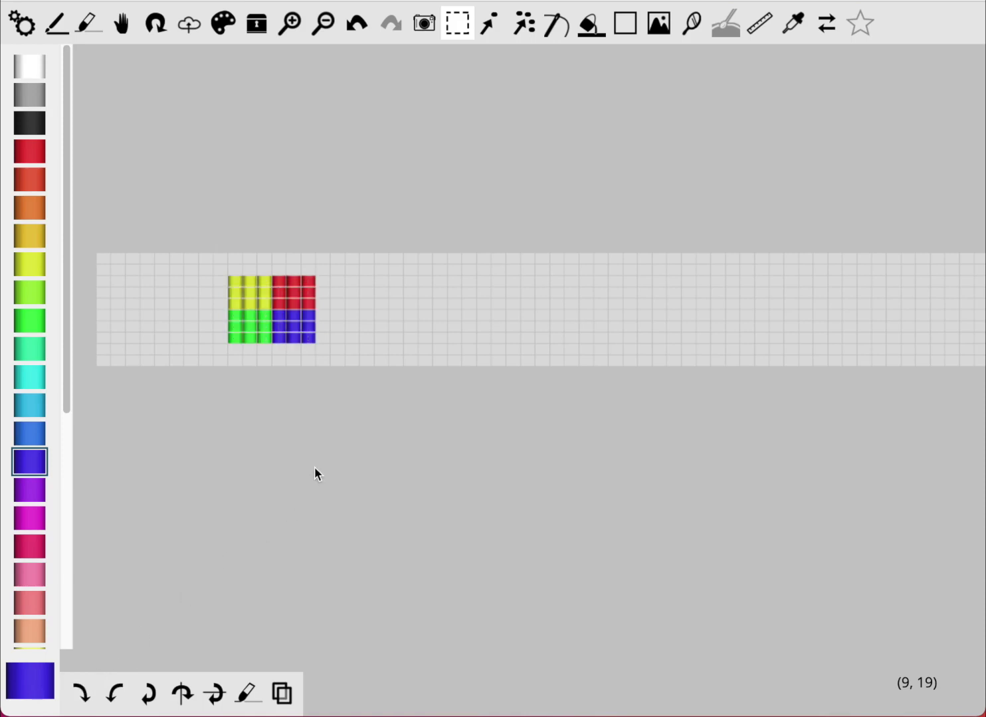
Marquee-select the four-color square and rotate it counterclockwise four times through a full turn, then clear the selection.
left_click_drag(211, 256, 352, 416)
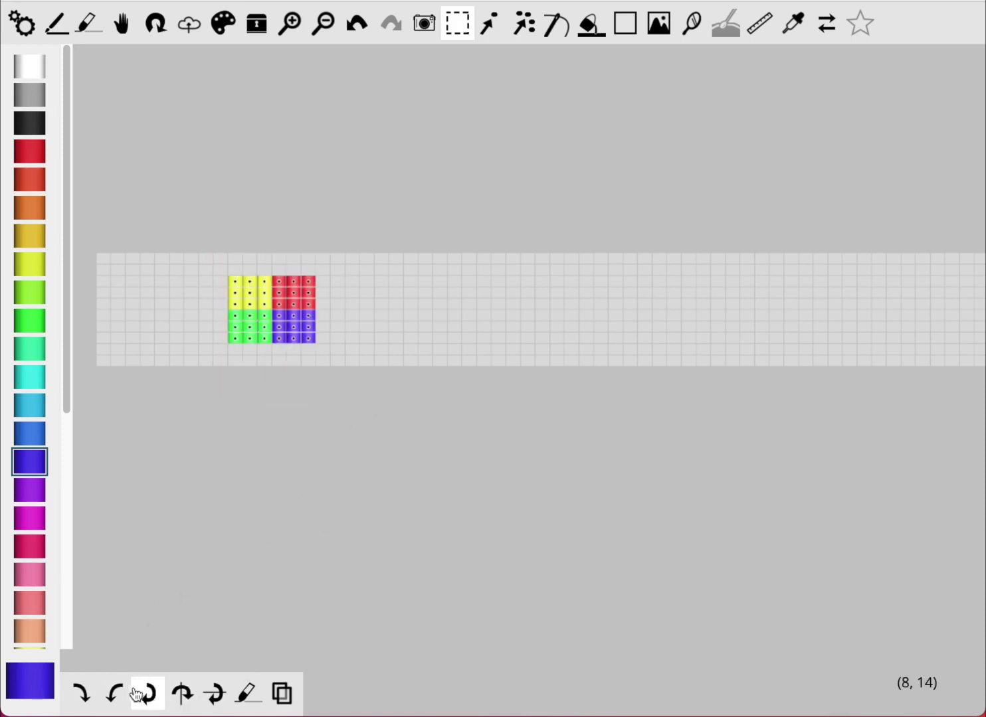
left_click(114, 694)
left_click(114, 694)
left_click(115, 694)
left_click(114, 694)
left_click(293, 535)
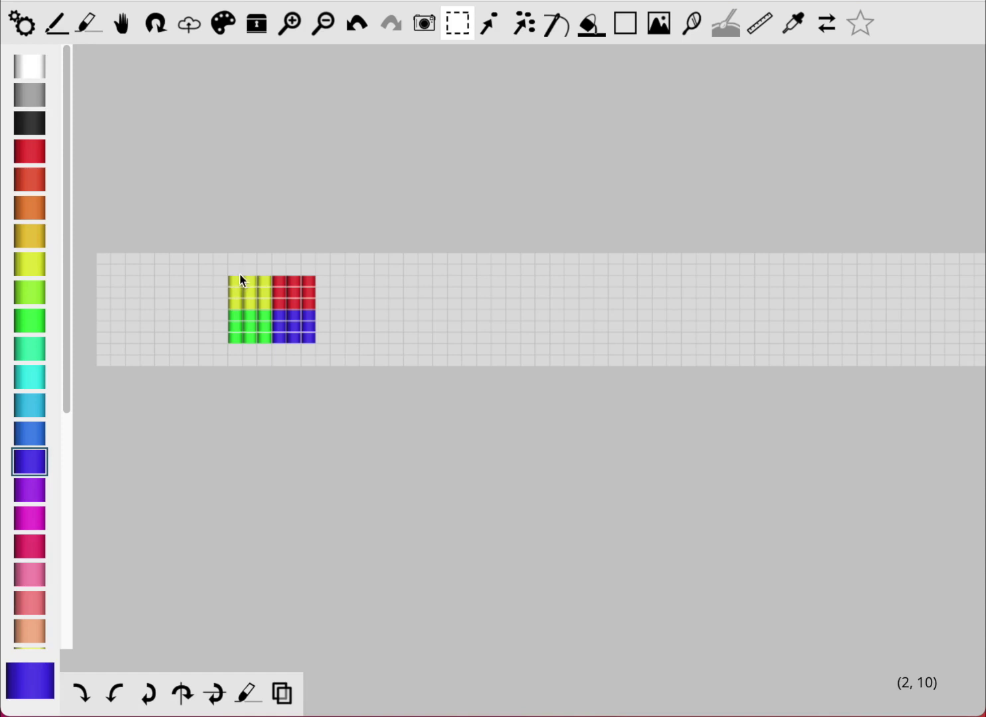
Marquee-select the four-color square and move it to the start of the loom, in rows 1 to 6, columns 1 to 6.
left_click_drag(219, 251, 344, 374)
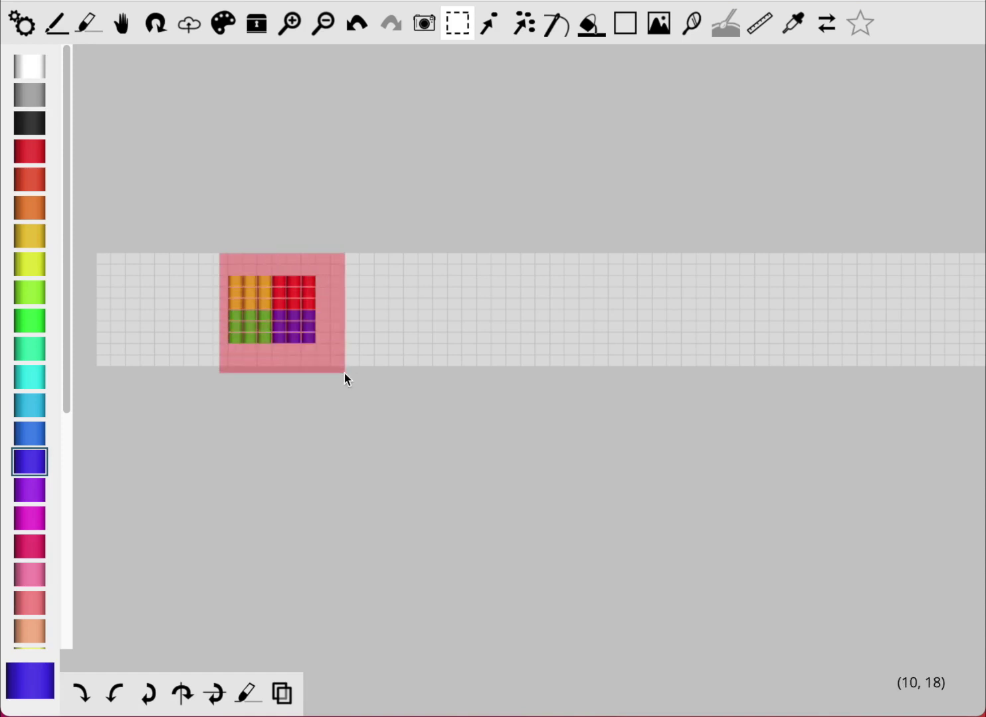
left_click_drag(344, 373, 343, 373)
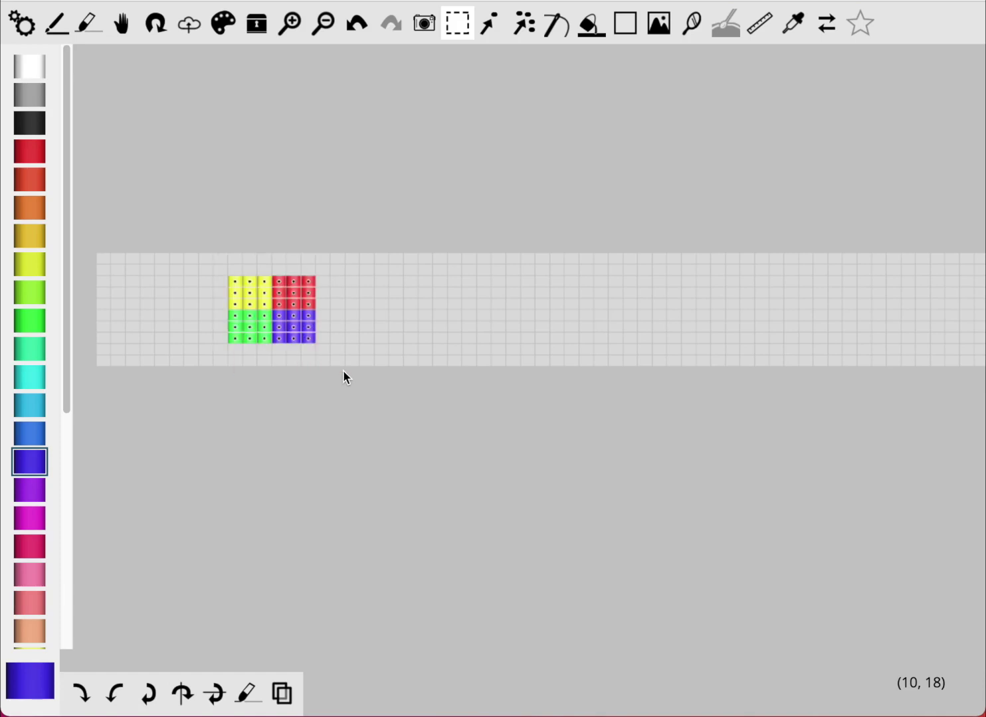
left_click_drag(335, 265, 222, 352)
left_click_drag(284, 290, 151, 275)
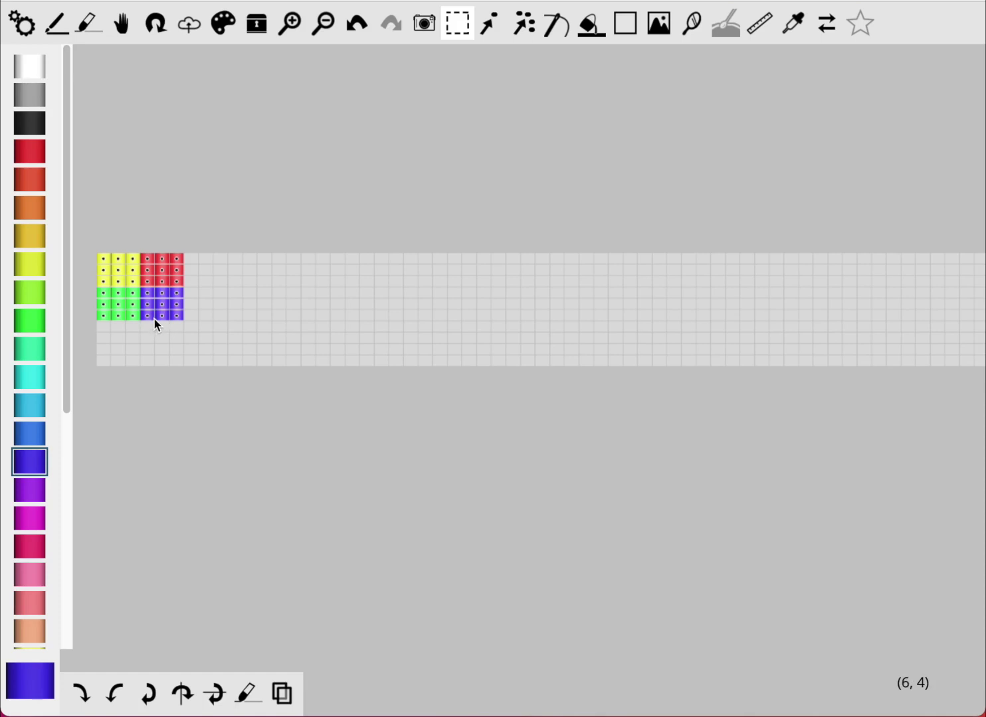
Copy the square six times end to end up to row 42, rotating each successive copy another quarter turn clockwise, and clear the selection.
left_click(286, 691)
left_click_drag(149, 305, 585, 284)
left_click(80, 693)
left_click(81, 694)
left_click(81, 694)
left_click(80, 693)
left_click(79, 692)
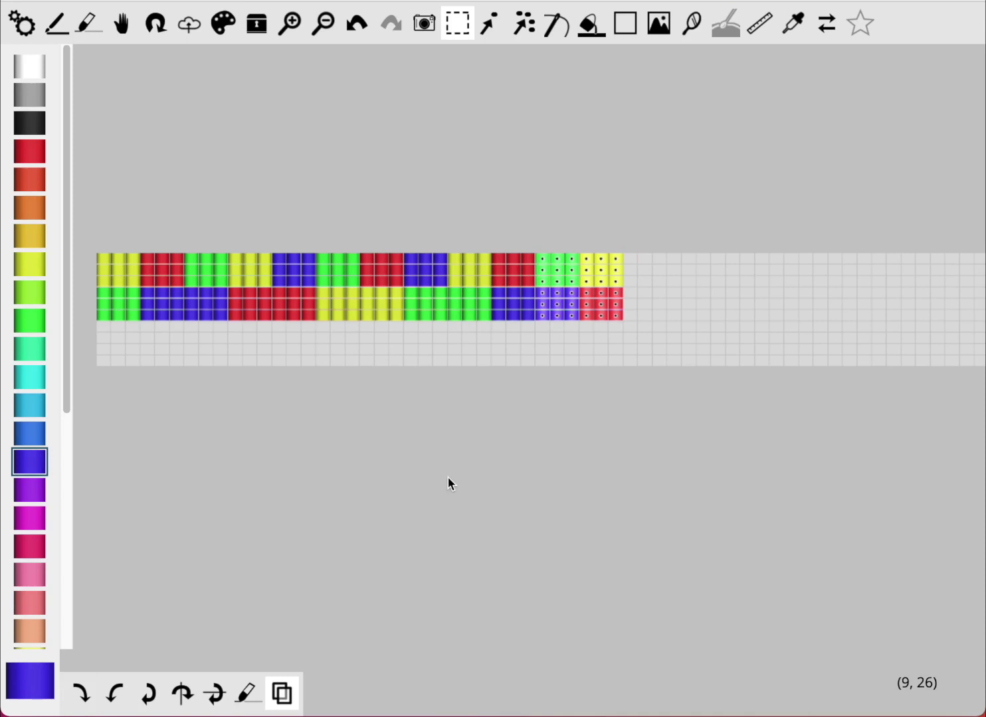
left_click_drag(565, 301, 668, 295)
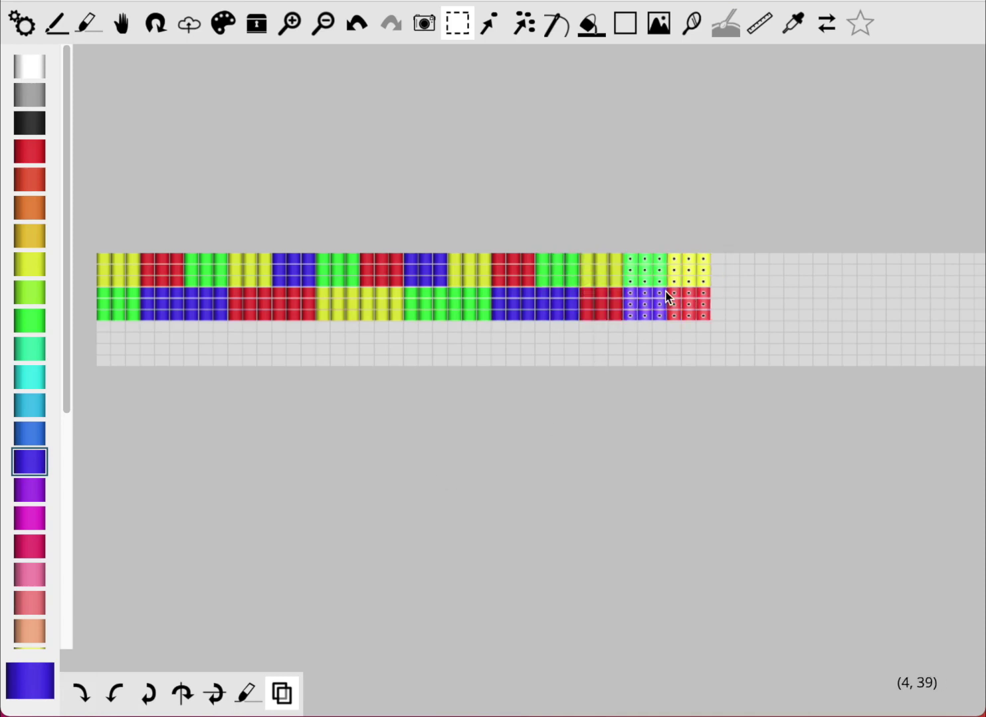
left_click(79, 692)
left_click(433, 464)
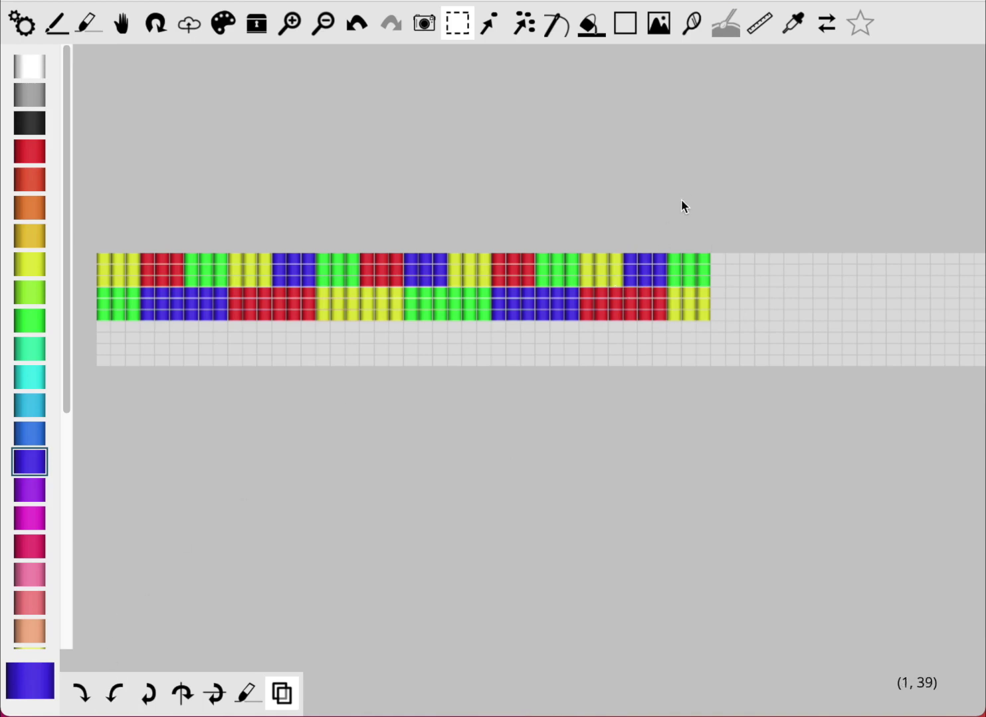
Delete all the colored squares and paint a black block in rows 10 to 15, columns 3 to 7.
left_click_drag(694, 242, 95, 345)
key("Delete")
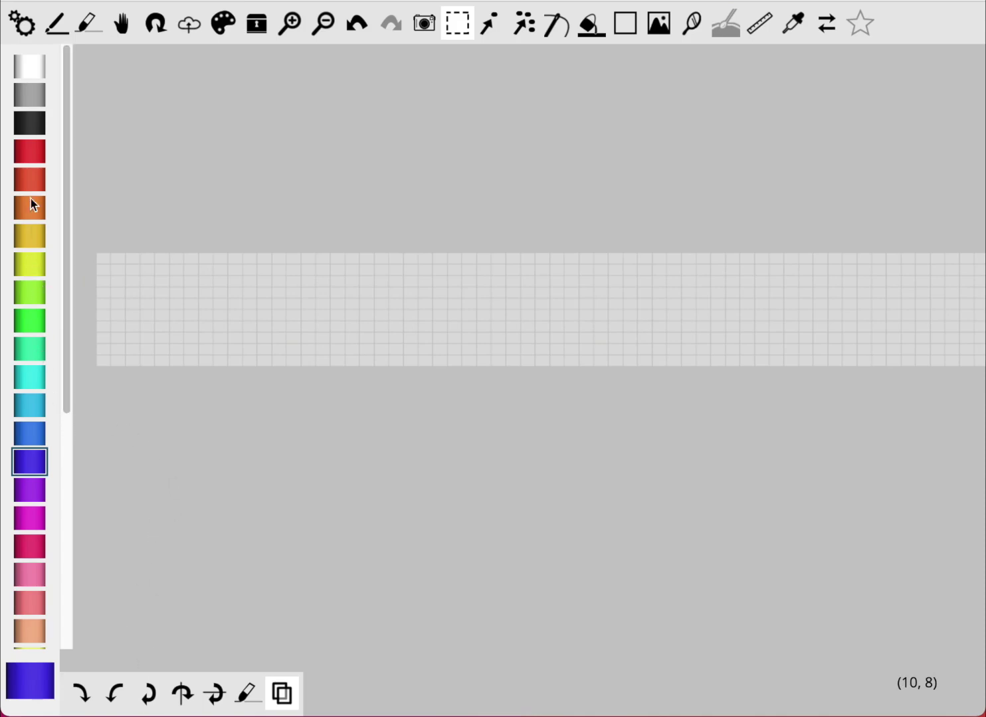
left_click(31, 123)
left_click(56, 24)
mouse_move(228, 316)
left_mouse_down()
mouse_move(255, 281)
mouse_move(308, 293)
mouse_move(288, 323)
mouse_move(242, 324)
mouse_move(296, 295)
mouse_move(248, 292)
left_mouse_up()
Add a white diagonal with one bead every second row from row 10, column 3 to row 18, column 7, and extend the black block to row 18.
left_click(38, 63)
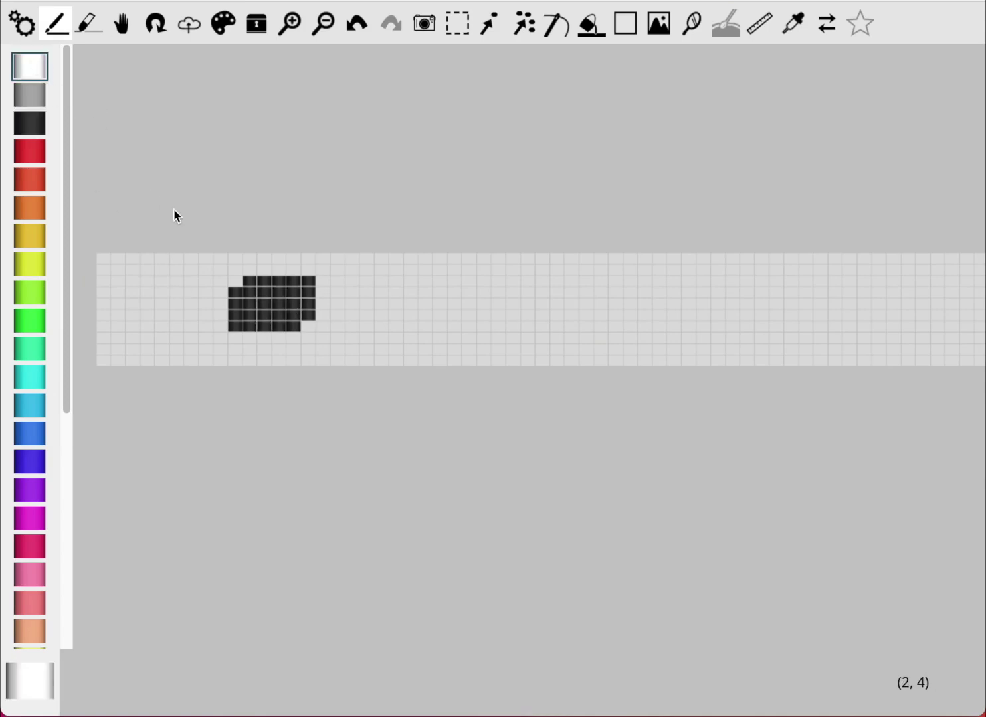
left_click(235, 282)
left_click(264, 292)
left_click(294, 310)
left_click(324, 316)
left_click(352, 325)
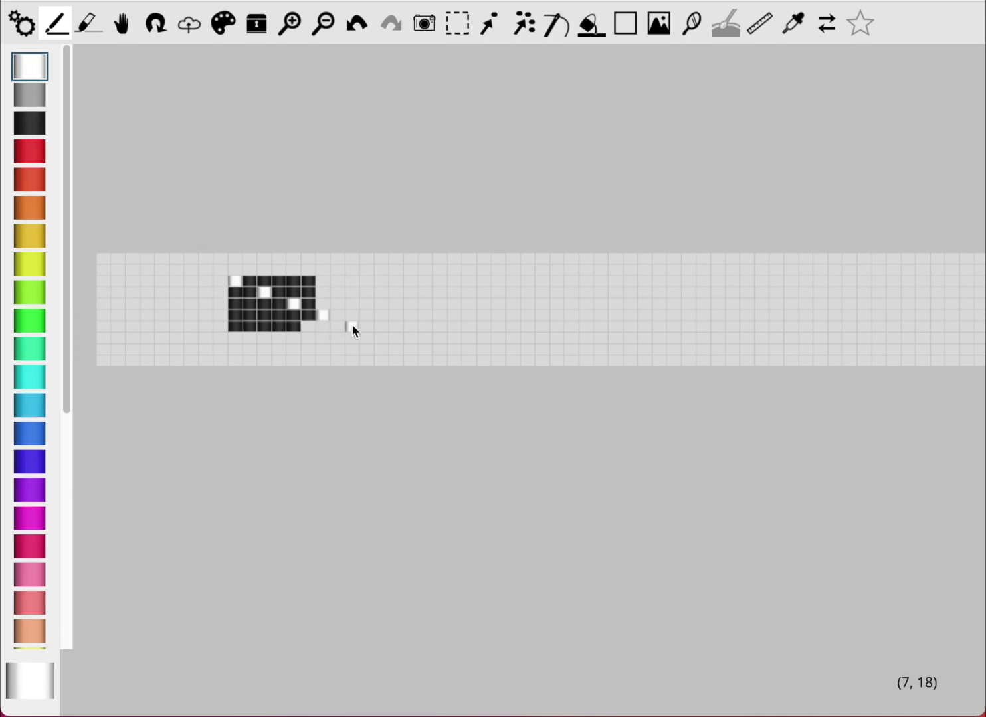
left_click(29, 124)
left_click(323, 326)
mouse_move(323, 327)
left_mouse_down()
mouse_move(323, 294)
mouse_move(334, 283)
mouse_move(348, 295)
mouse_move(354, 286)
mouse_move(351, 316)
left_mouse_up()
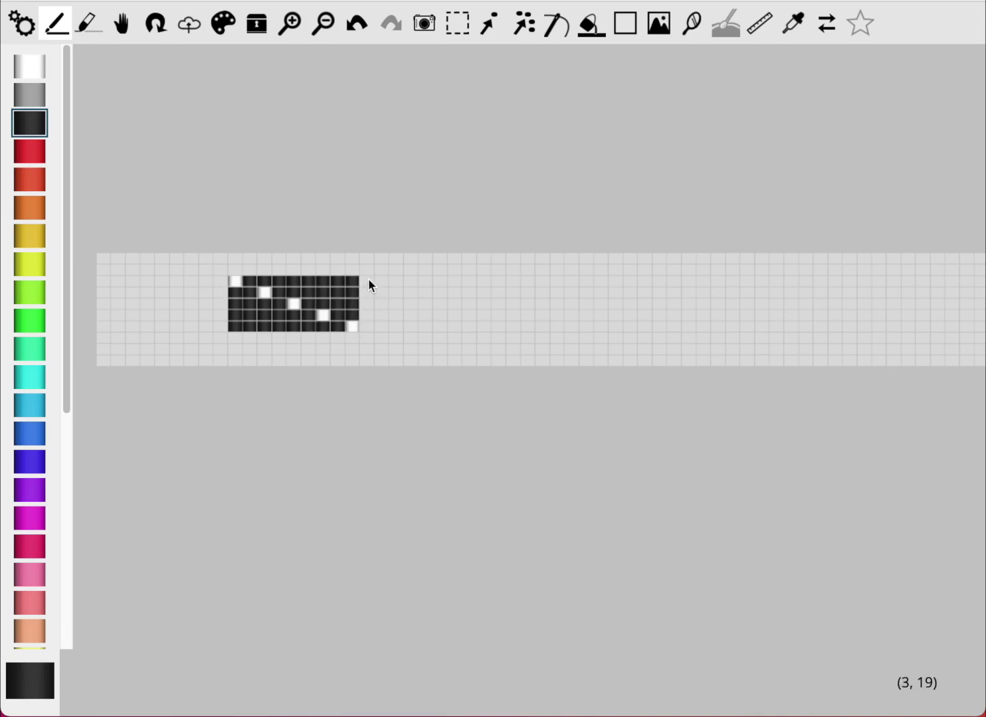
Recolor the block's two long edges across rows 10 to 18, with column 3 yellow and column 7 orange.
left_click(28, 263)
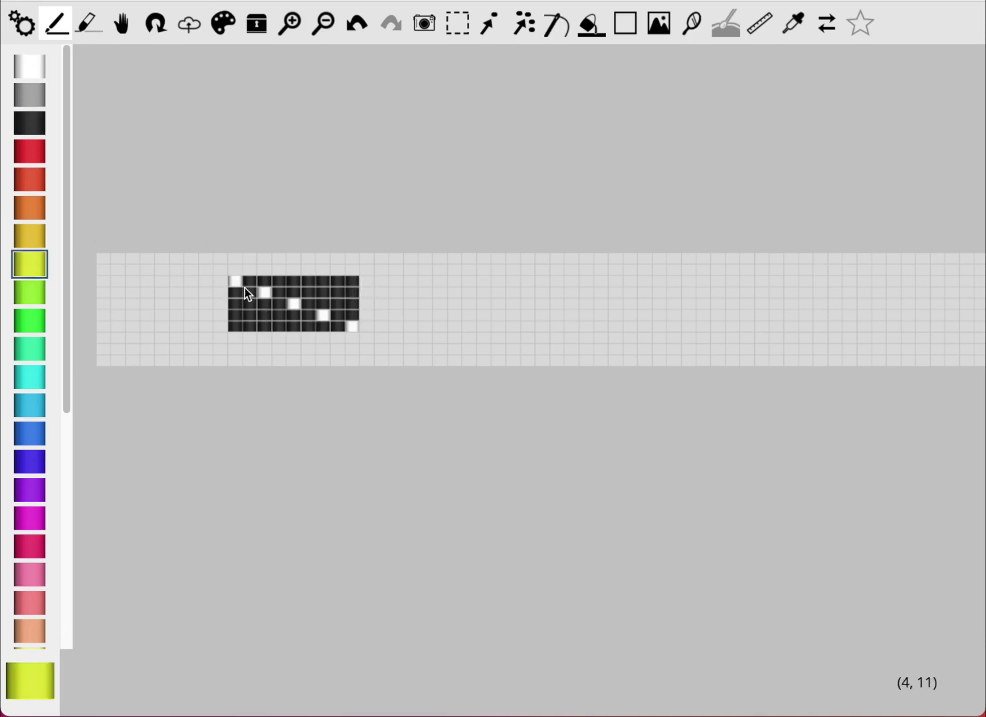
left_click_drag(235, 328, 352, 328)
left_click_drag(241, 284, 357, 286)
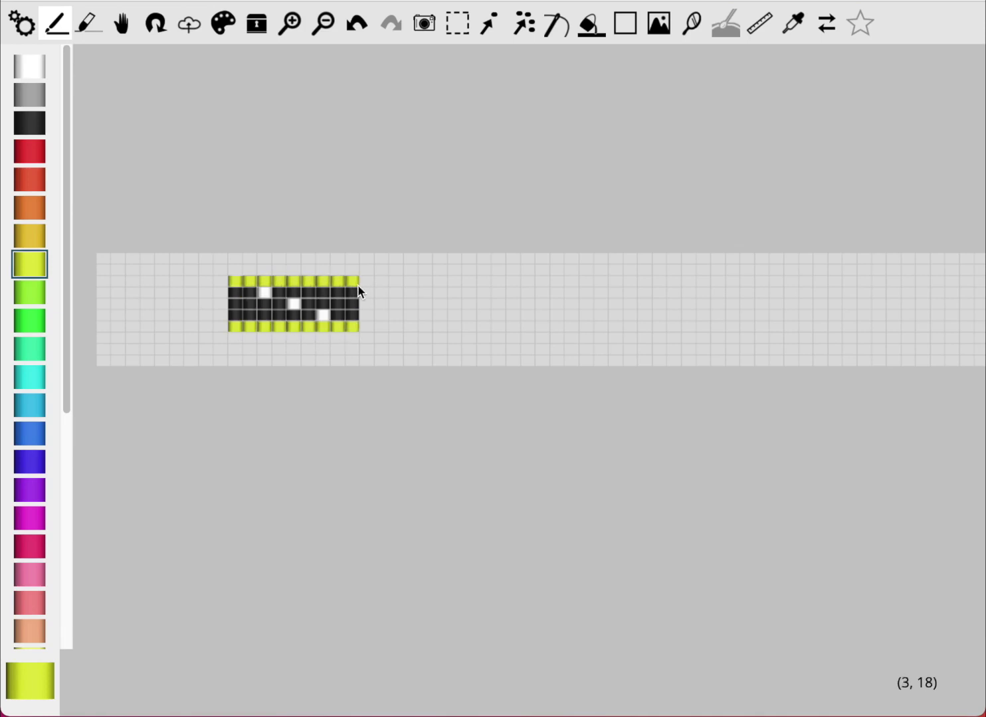
left_click(29, 202)
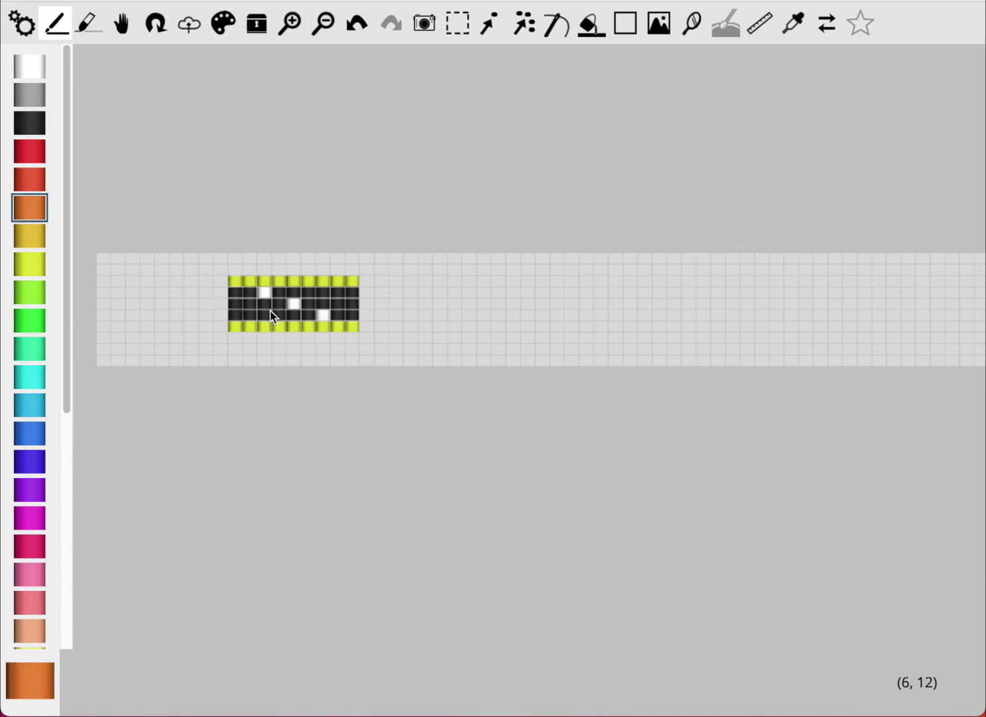
left_click_drag(232, 325, 353, 327)
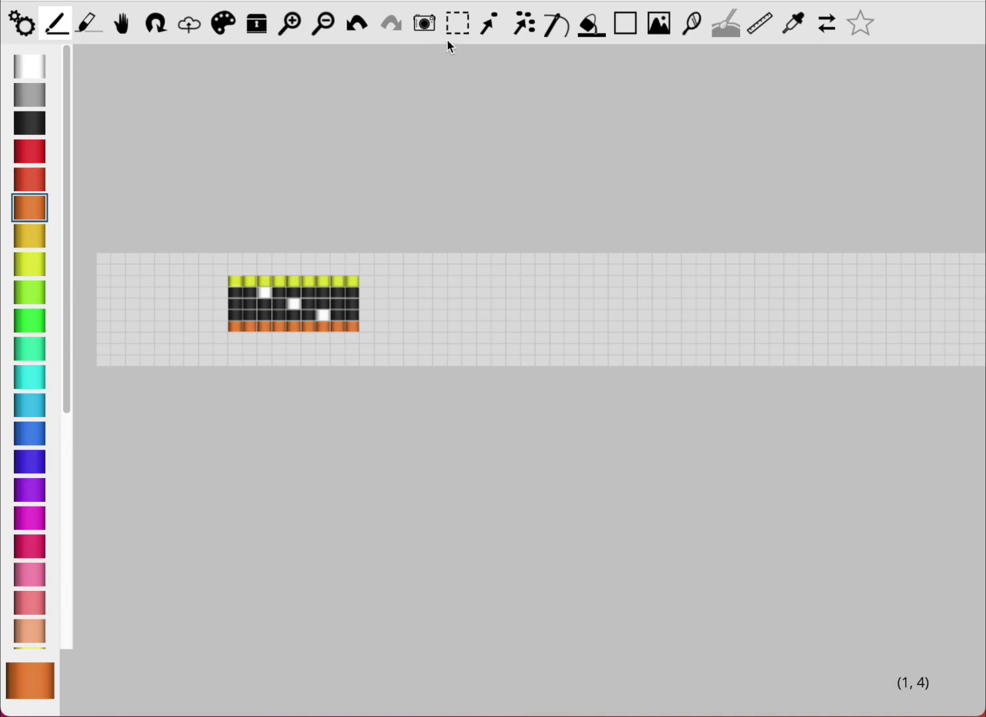
Marquee-select the black block with its colored edges and rotate it by 180 degrees four times, then clear the selection.
left_click(456, 25)
left_click_drag(206, 256, 425, 360)
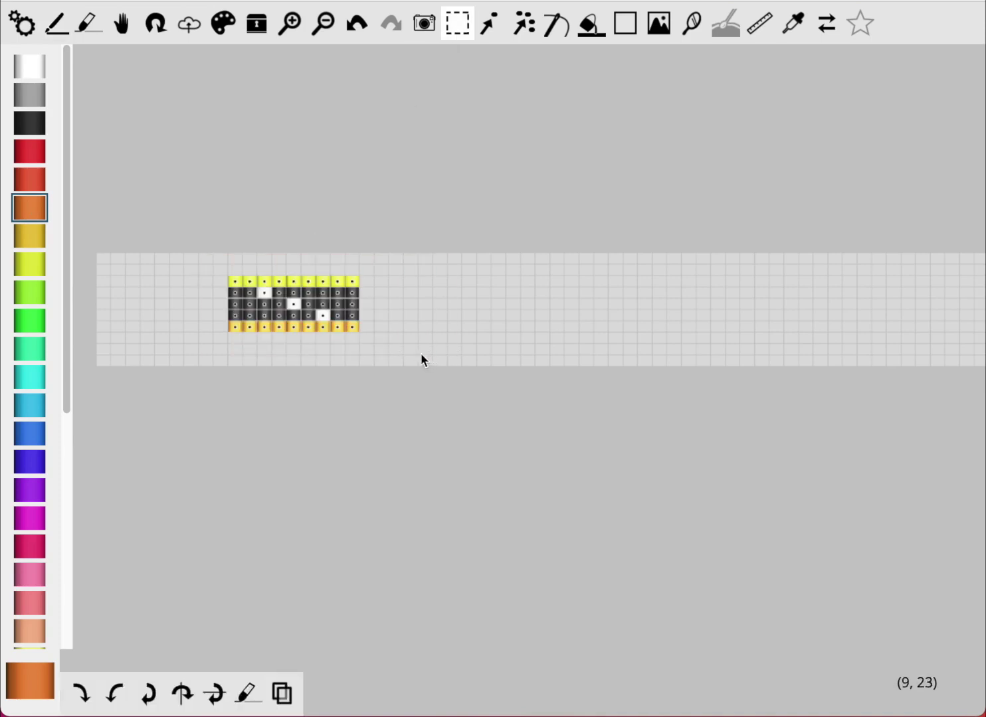
left_click(149, 694)
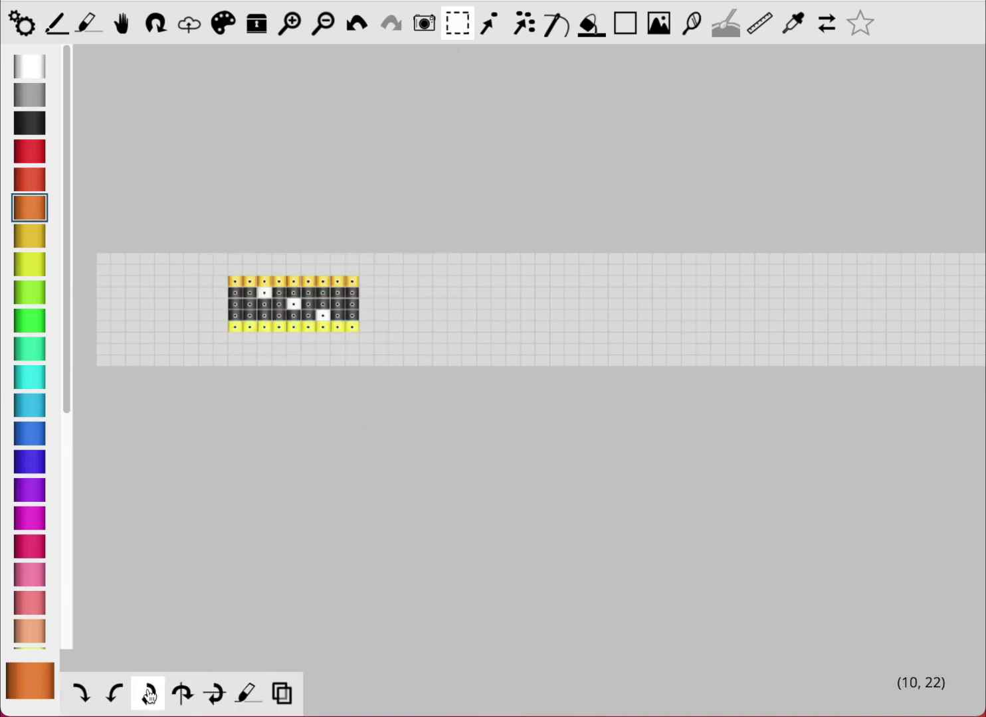
left_click(149, 694)
left_click(148, 694)
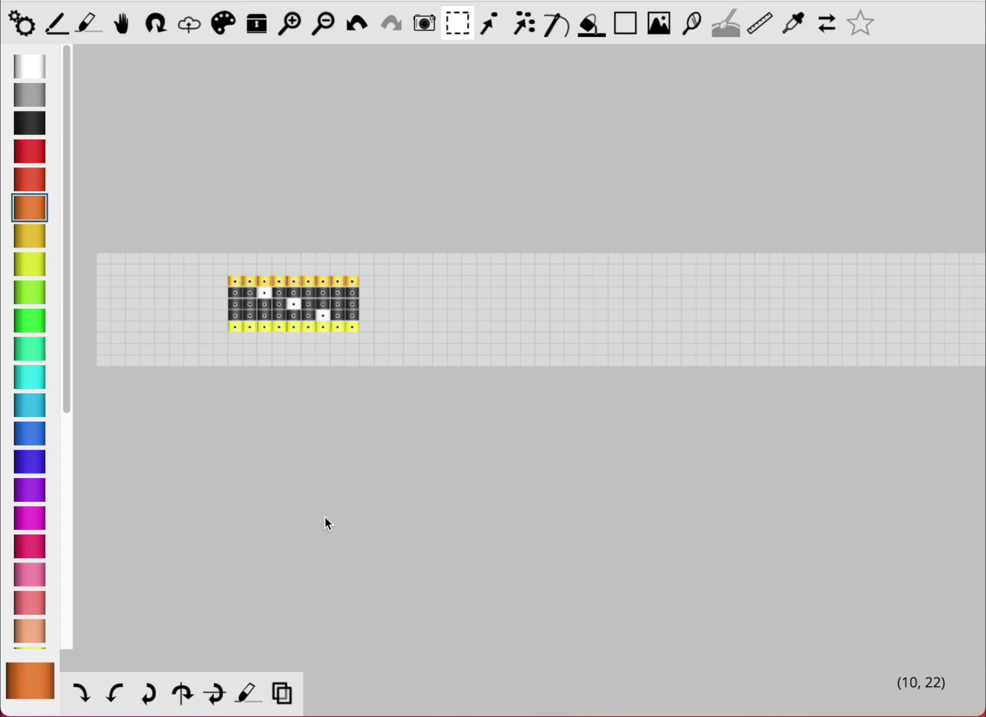
left_click(149, 694)
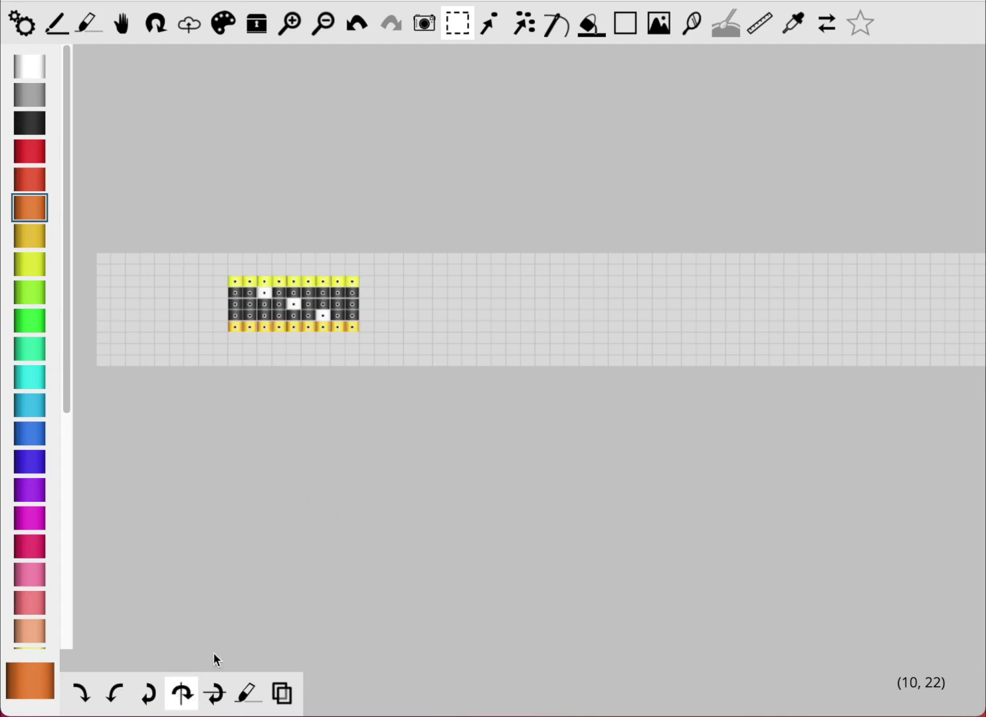
left_click(333, 484)
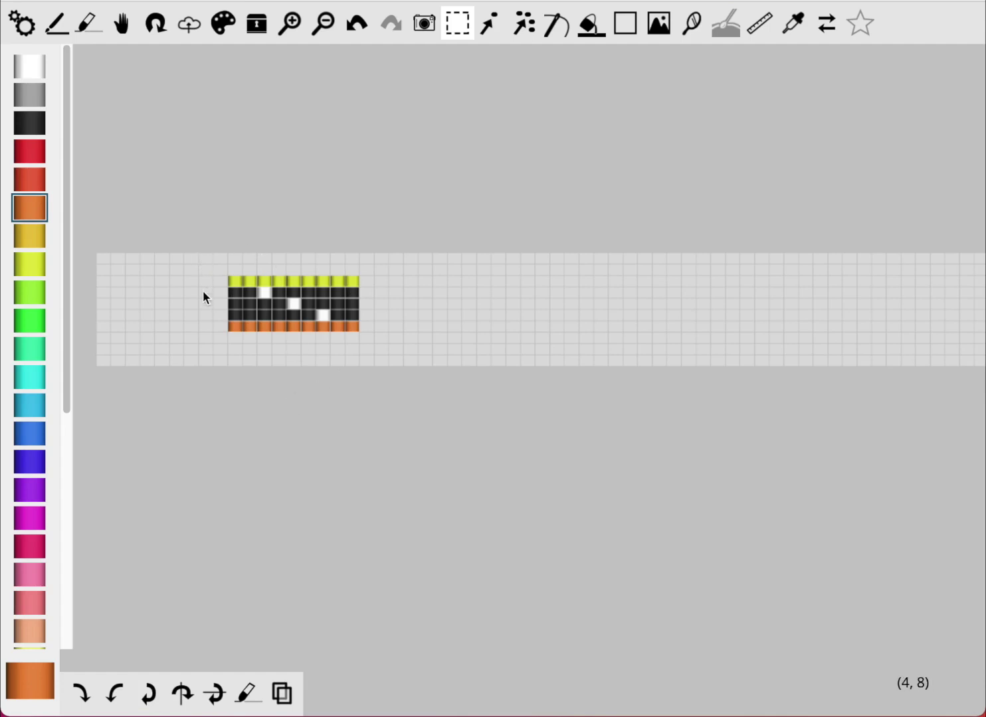
Delete the whole block and paint a red strip in rows 12 and 13, columns 3 to 7.
left_click_drag(194, 229, 430, 397)
key("Delete")
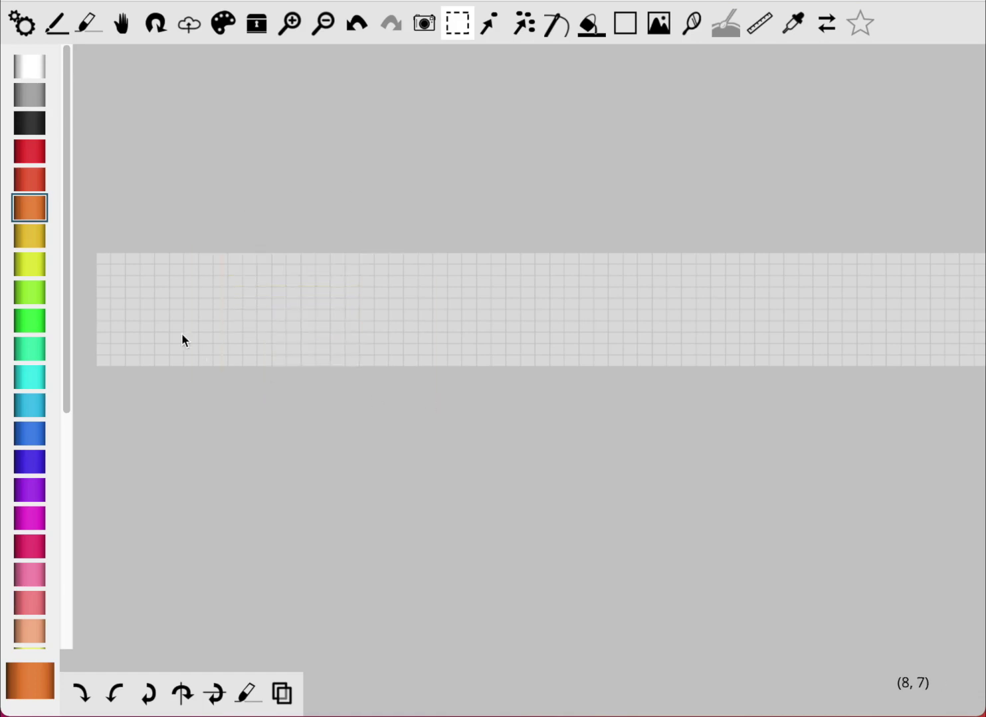
left_click(30, 149)
left_click(56, 25)
mouse_move(264, 282)
left_mouse_down()
mouse_move(268, 323)
mouse_move(278, 281)
left_mouse_up()
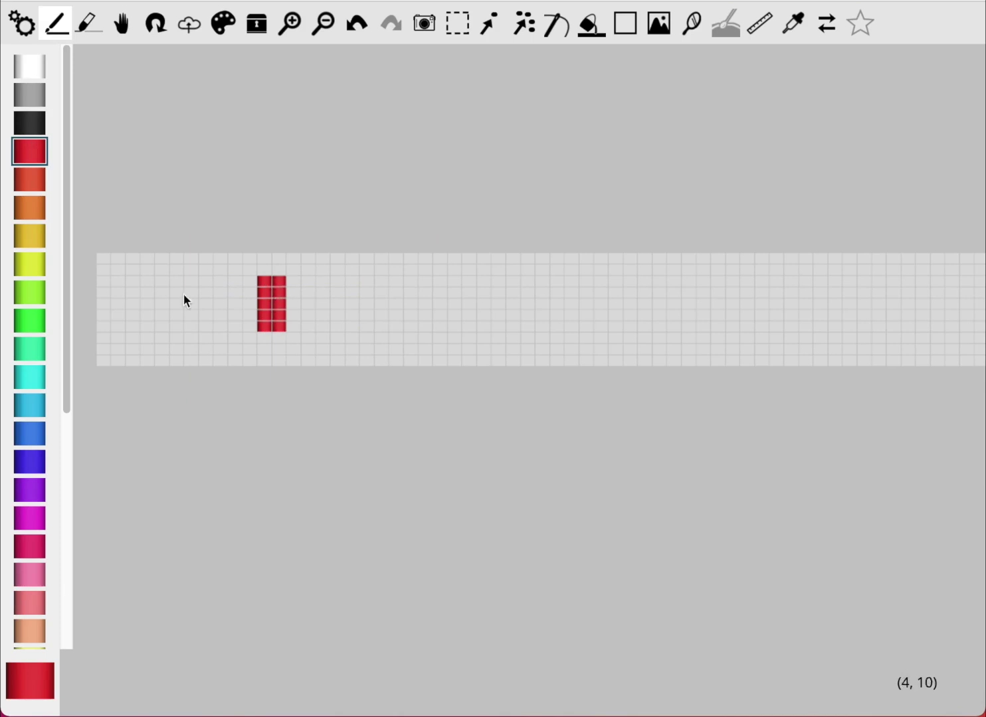
Paint a black strip in rows 12 to 16, columns 6 and 7, and a yellow block in rows 15 and 16, columns 3 to 5.
left_click(23, 126)
mouse_move(260, 325)
left_mouse_down()
mouse_move(329, 325)
mouse_move(267, 319)
mouse_move(309, 305)
mouse_move(316, 283)
mouse_move(324, 302)
left_mouse_up()
left_click(32, 264)
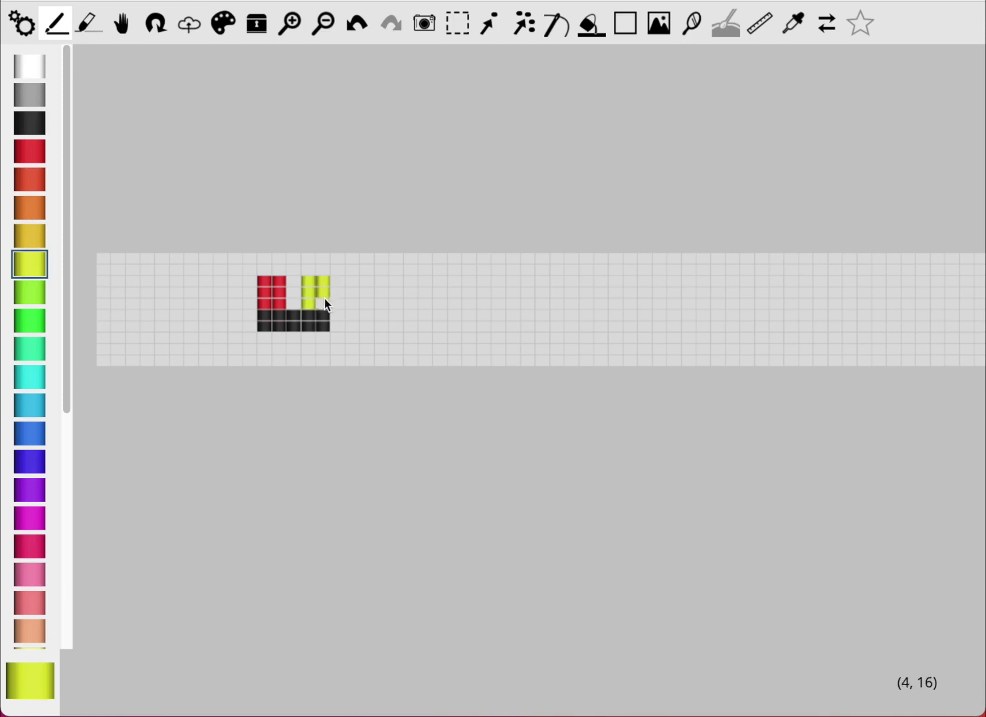
Complete the pinwheel with green in rows 12 to 14, columns 3 and 4, red in rows 12 and 13, columns 5 to 7, and a blue center bead.
left_click(33, 325)
left_click(296, 294)
mouse_move(296, 294)
left_mouse_down()
mouse_move(269, 283)
mouse_move(295, 285)
mouse_move(272, 328)
mouse_move(268, 318)
left_mouse_up()
left_click(45, 162)
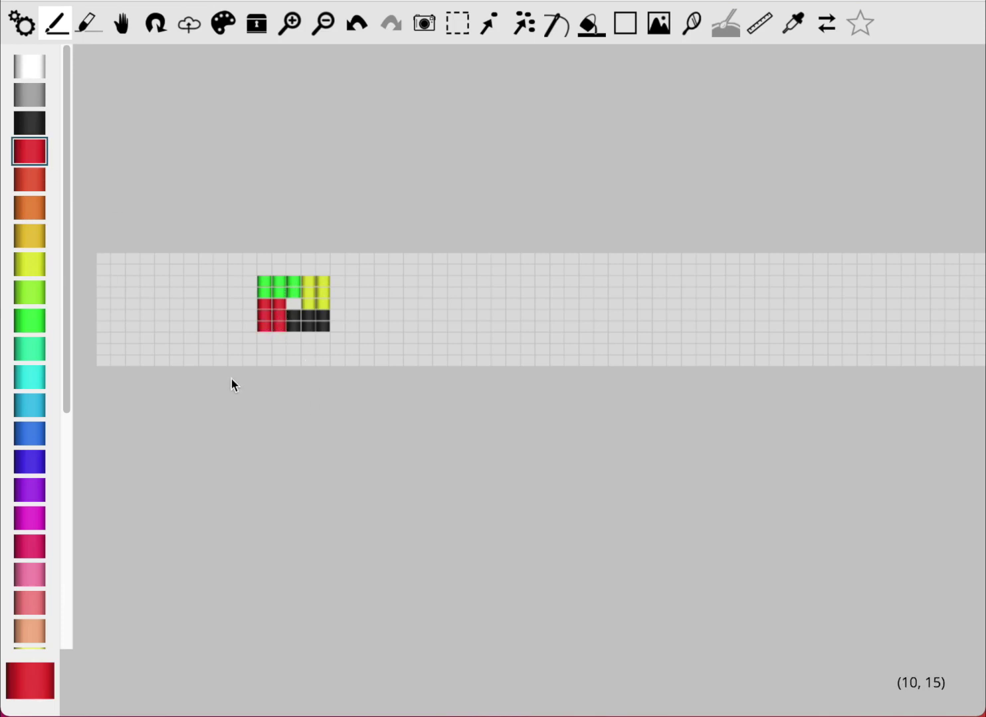
left_click(36, 437)
left_click(300, 306)
Marquee-select the pinwheel, rotate it by 180 degrees and move it to rows 10 to 14, columns 4 to 8.
left_click(457, 23)
left_click_drag(181, 226, 426, 419)
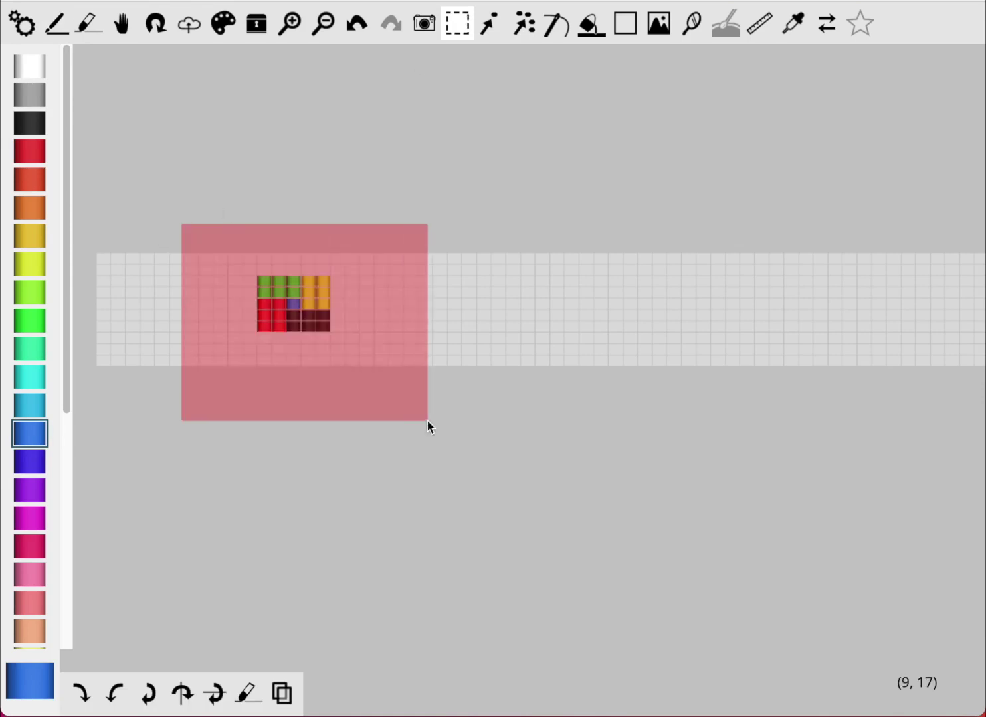
left_click(147, 694)
left_click(145, 695)
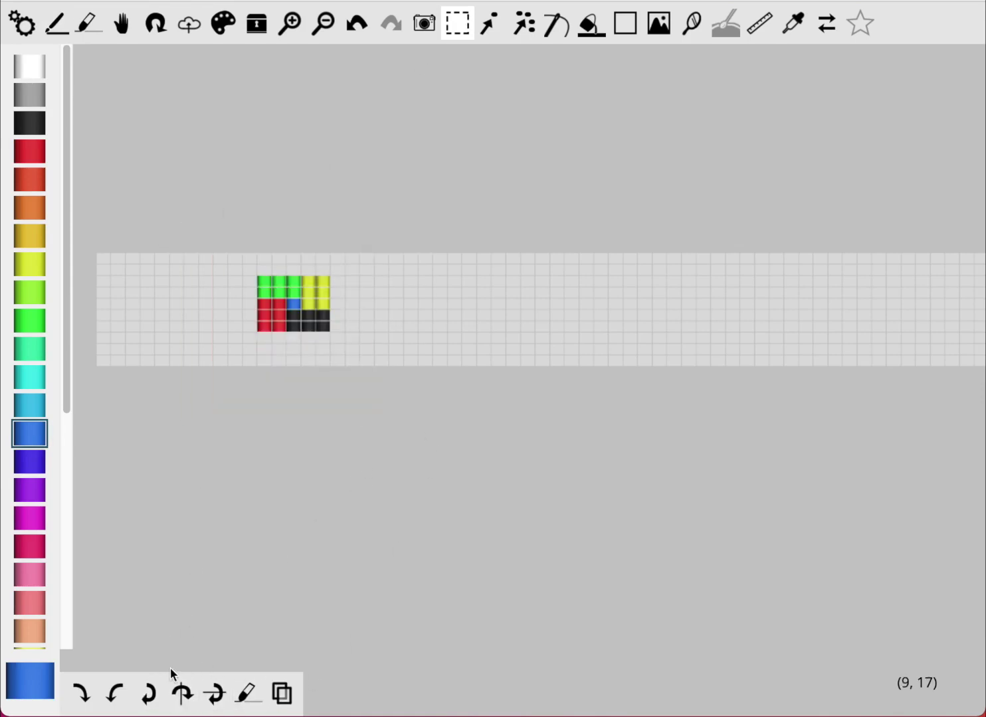
left_click_drag(192, 227, 381, 369)
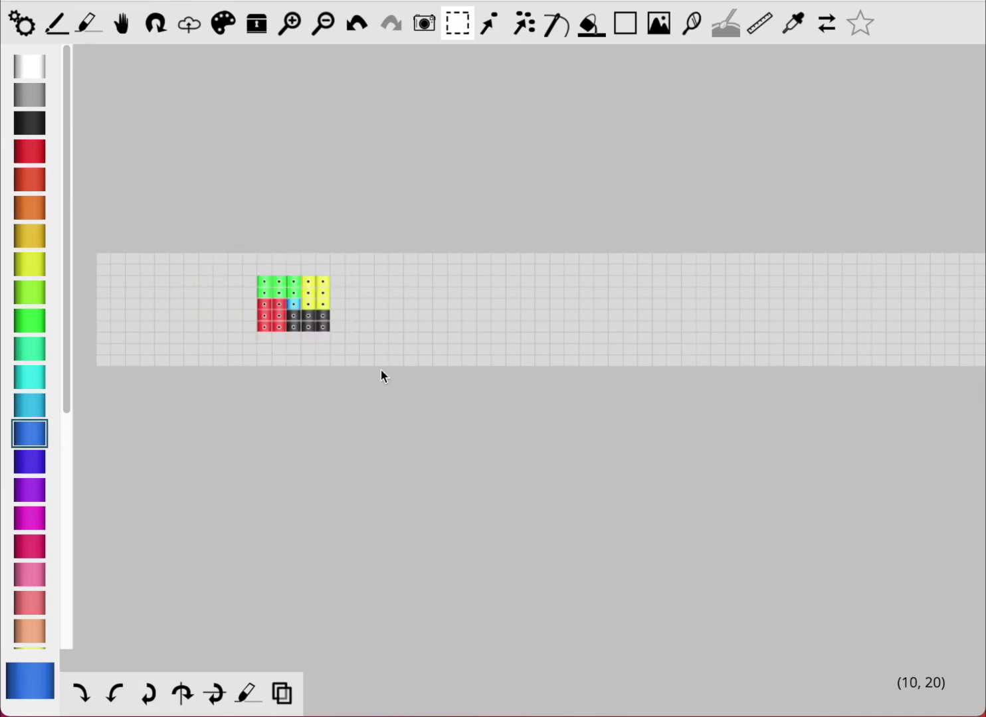
left_click(147, 694)
left_click_drag(300, 327, 262, 326)
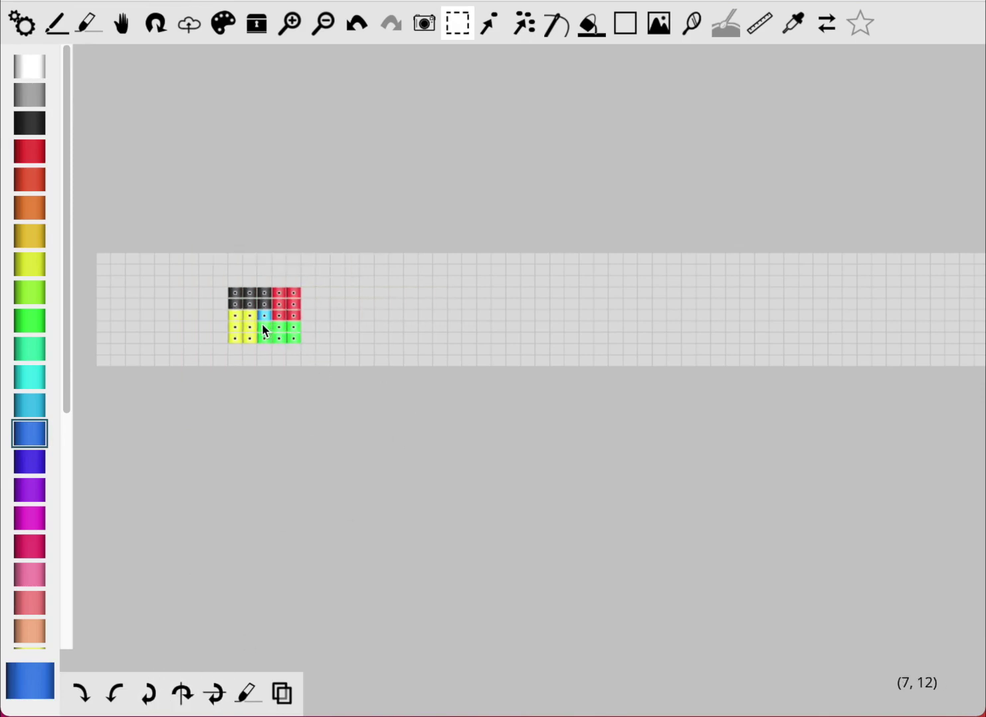
Flip the selected pinwheel horizontally twice and vertically twice, then clear the selection.
left_click(184, 694)
left_click(184, 694)
left_click(214, 694)
left_click(214, 694)
left_click(328, 431)
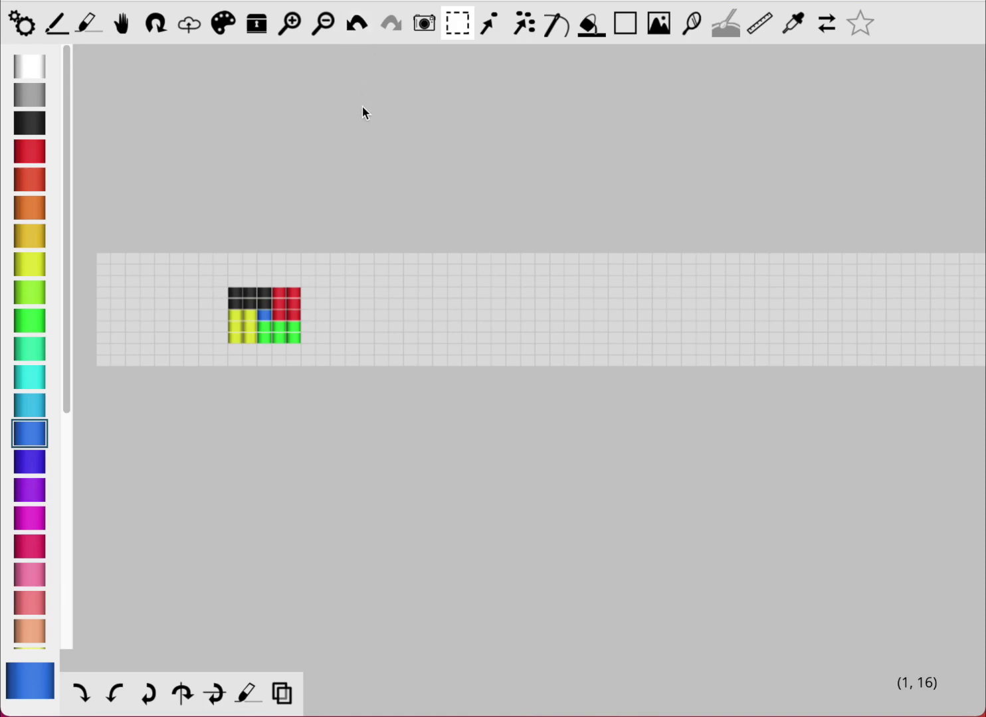
Undo the test edits repeatedly until the tree pattern with the magenta tree is back on the loom.
left_click(354, 30)
left_click(354, 31)
left_click(353, 31)
left_click(354, 31)
left_click(354, 31)
left_click(354, 31)
left_click(353, 32)
left_click(354, 31)
left_click(354, 32)
left_click(354, 32)
left_click(354, 31)
left_click(354, 32)
left_click(354, 31)
left_click(354, 31)
left_click(354, 31)
left_click(354, 32)
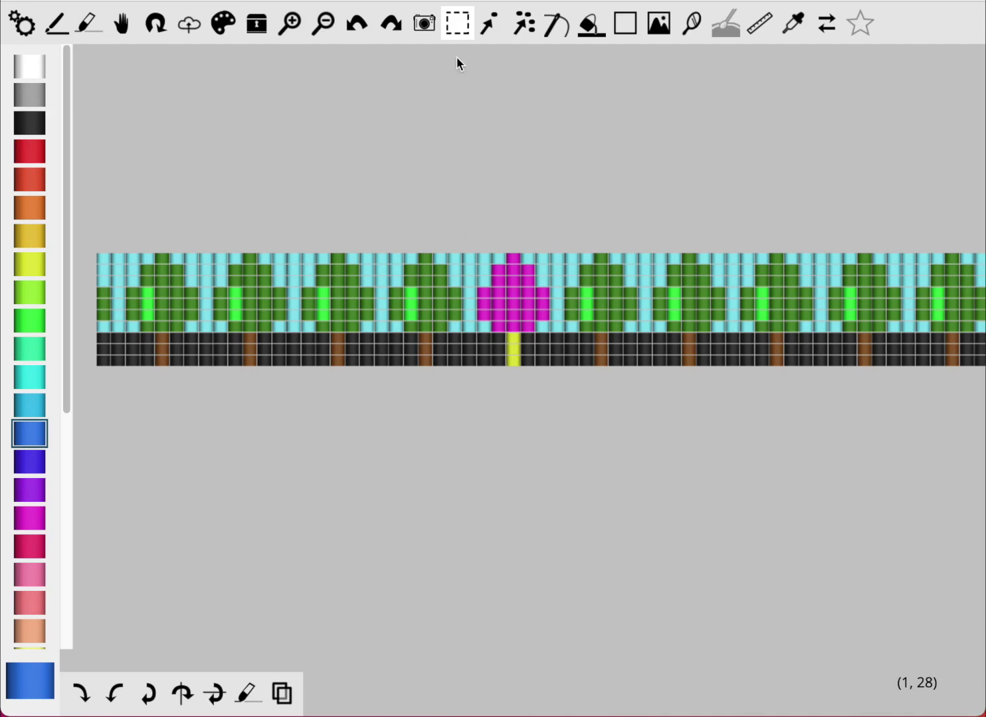
Select the crown and trunk of the tree in rows 15 to 19 bead by bead, leaving out the stray black bead beside the trunk.
left_click(490, 24)
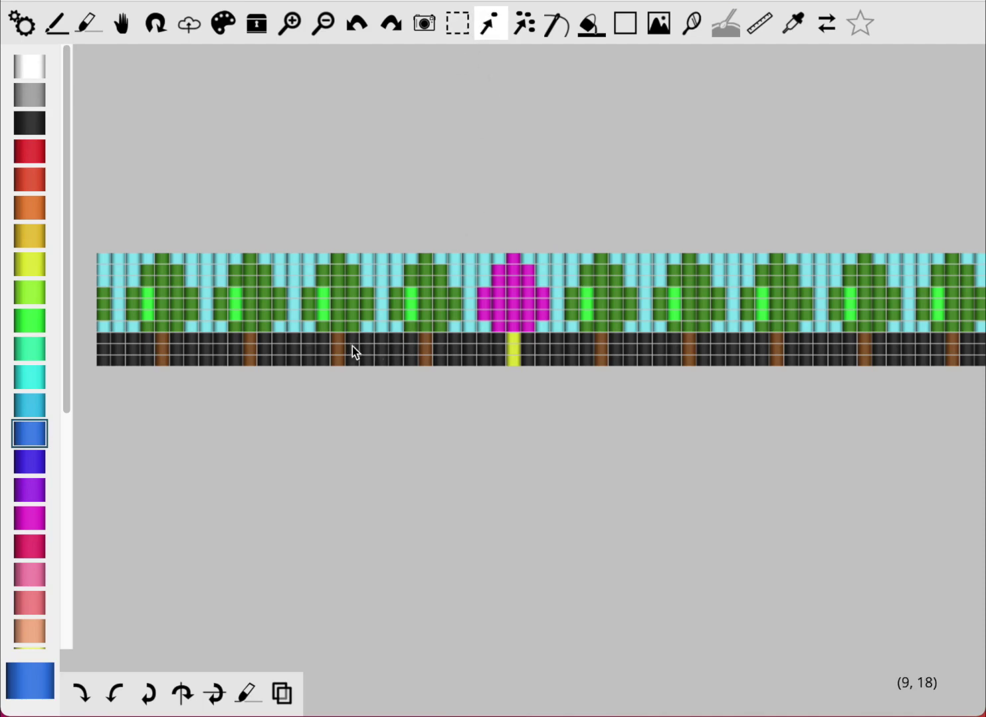
mouse_move(339, 359)
left_mouse_down()
mouse_move(340, 316)
mouse_move(322, 321)
mouse_move(309, 303)
mouse_move(335, 260)
mouse_move(339, 290)
mouse_move(349, 280)
mouse_move(352, 298)
mouse_move(352, 310)
mouse_move(334, 298)
mouse_move(343, 312)
mouse_move(366, 309)
mouse_move(366, 293)
mouse_move(346, 280)
left_mouse_up()
left_click(308, 282)
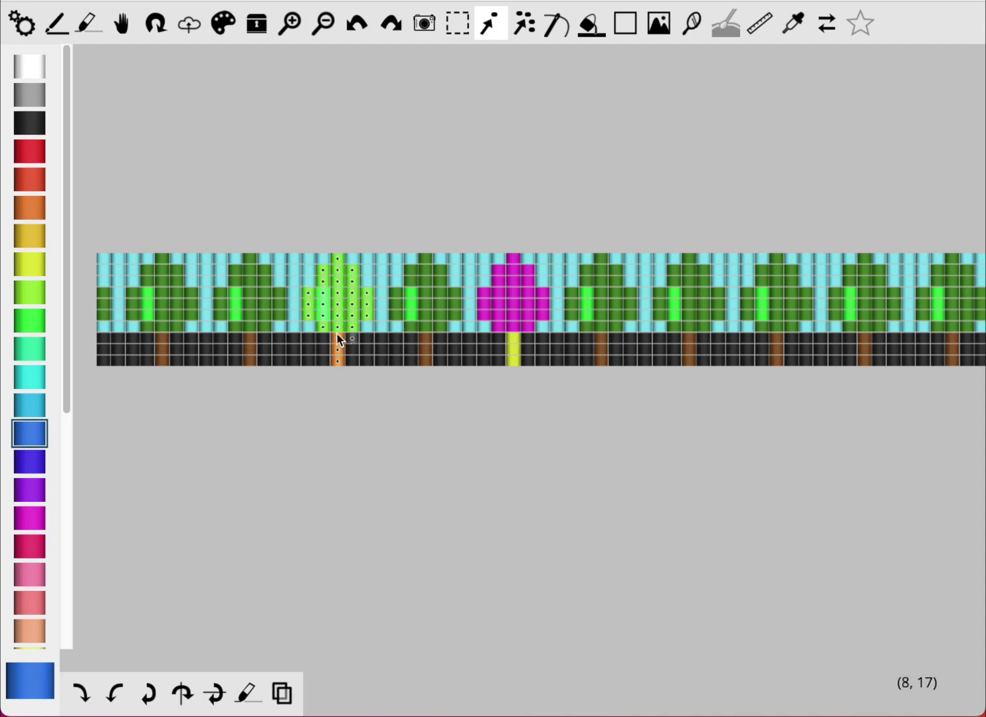
left_click(352, 339)
Invert the selection to cover every bead except that tree, then try moving the selected beads and undo the move.
key("ctrl+i")
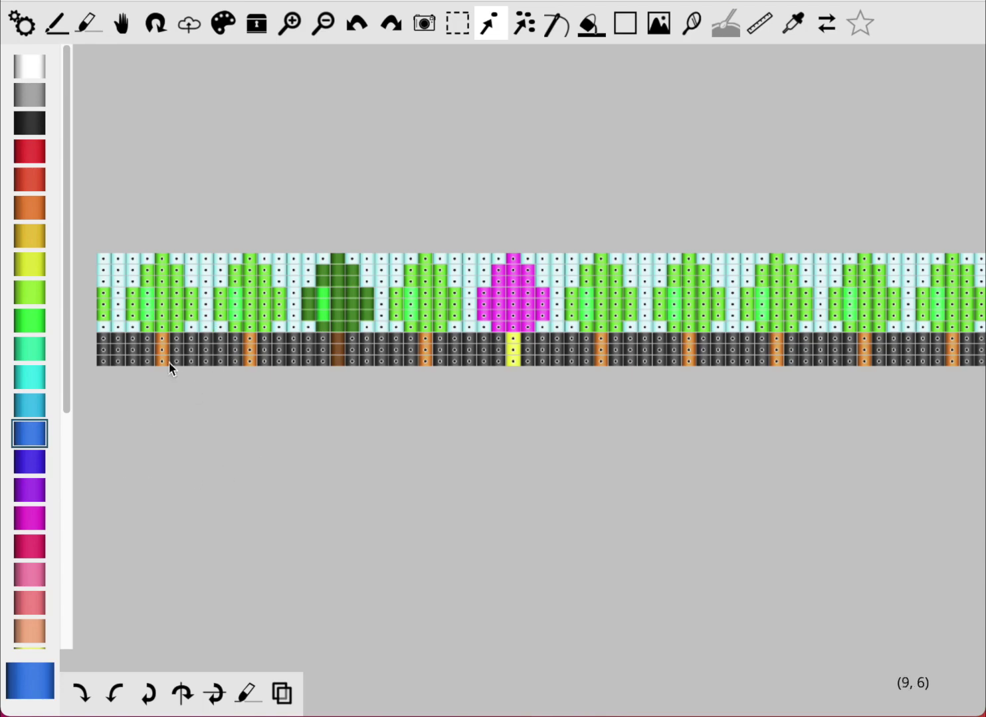
left_click_drag(253, 314, 202, 305)
key("ctrl+z")
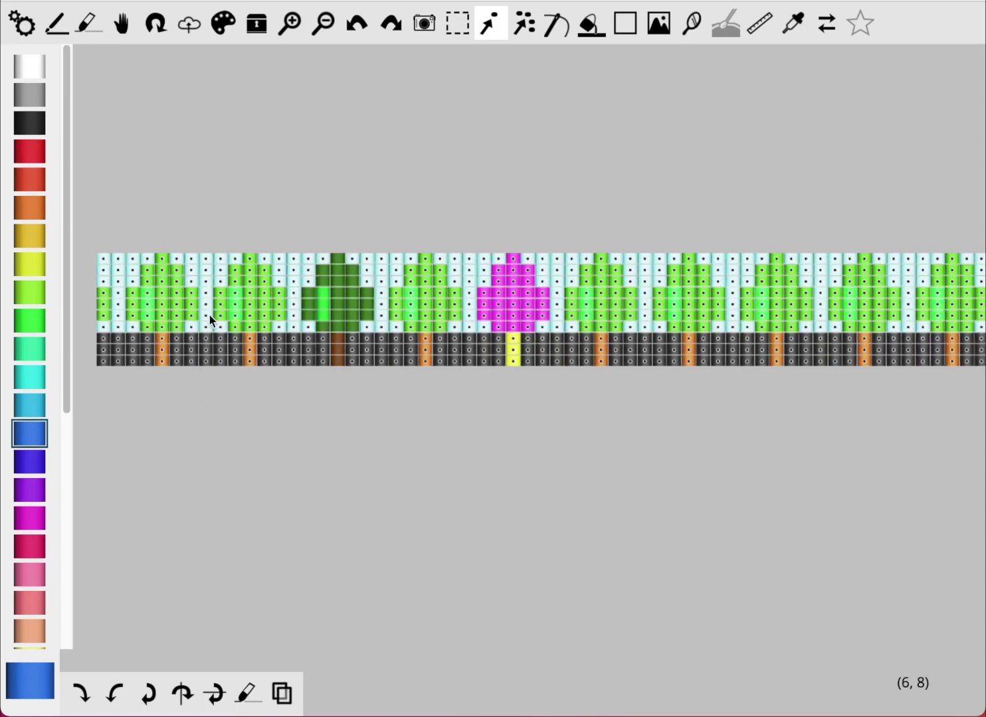
Recolor every selected bead around the tree deep blue, then clear the selection.
left_click(21, 462)
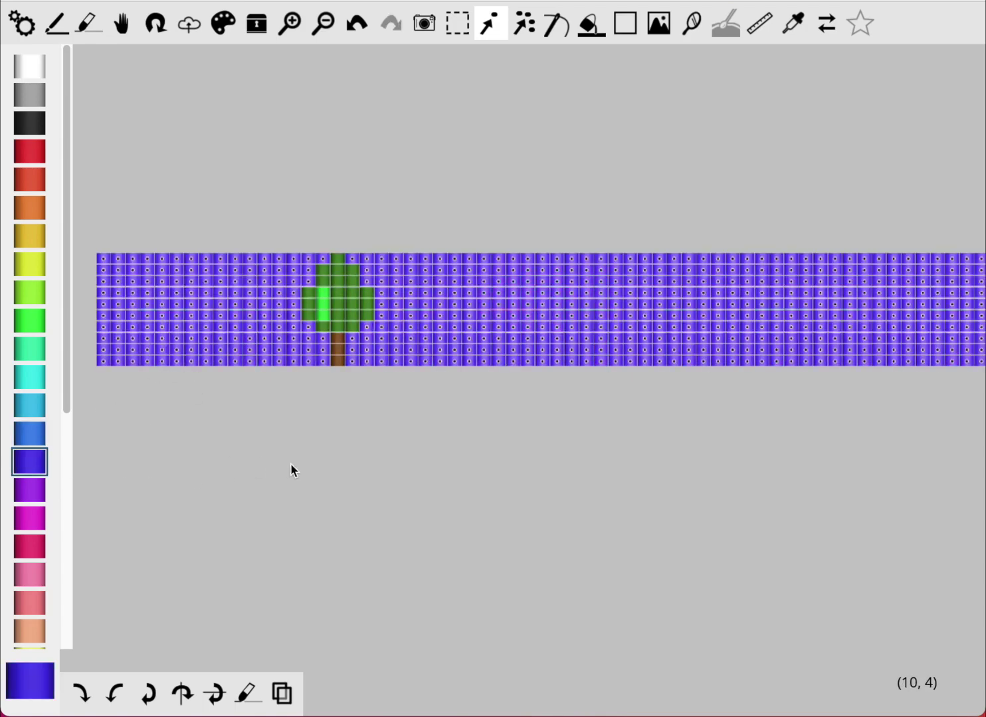
left_click(487, 172)
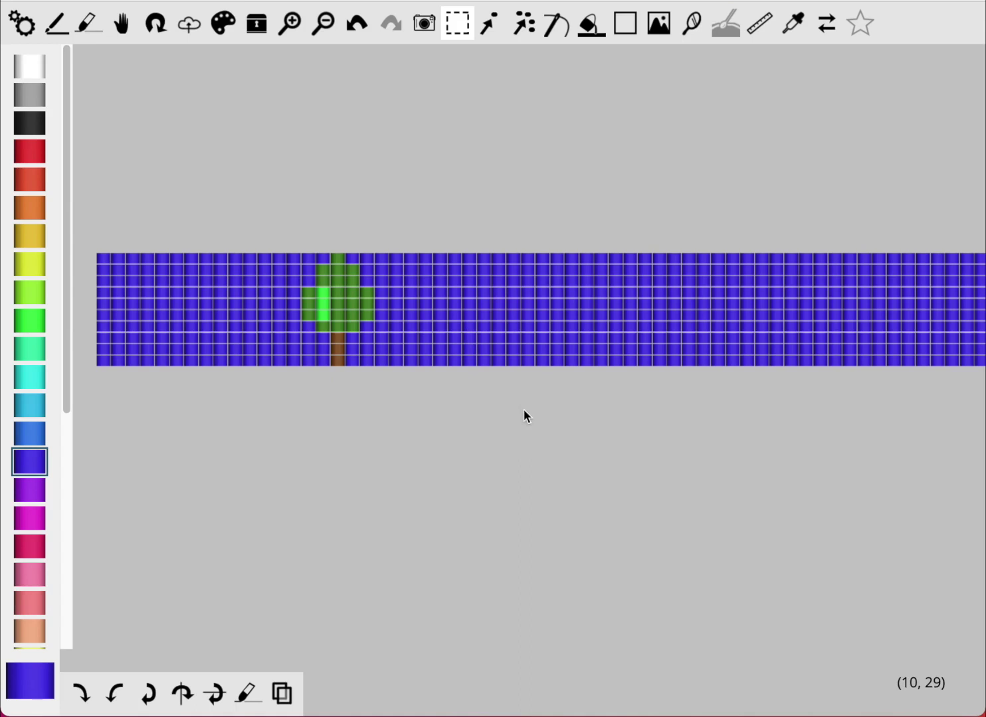
Select a rectangle of beads beside the tree, invert the selection, recolor the surrounding beads cyan and clear the selection.
left_click_drag(441, 277, 562, 351)
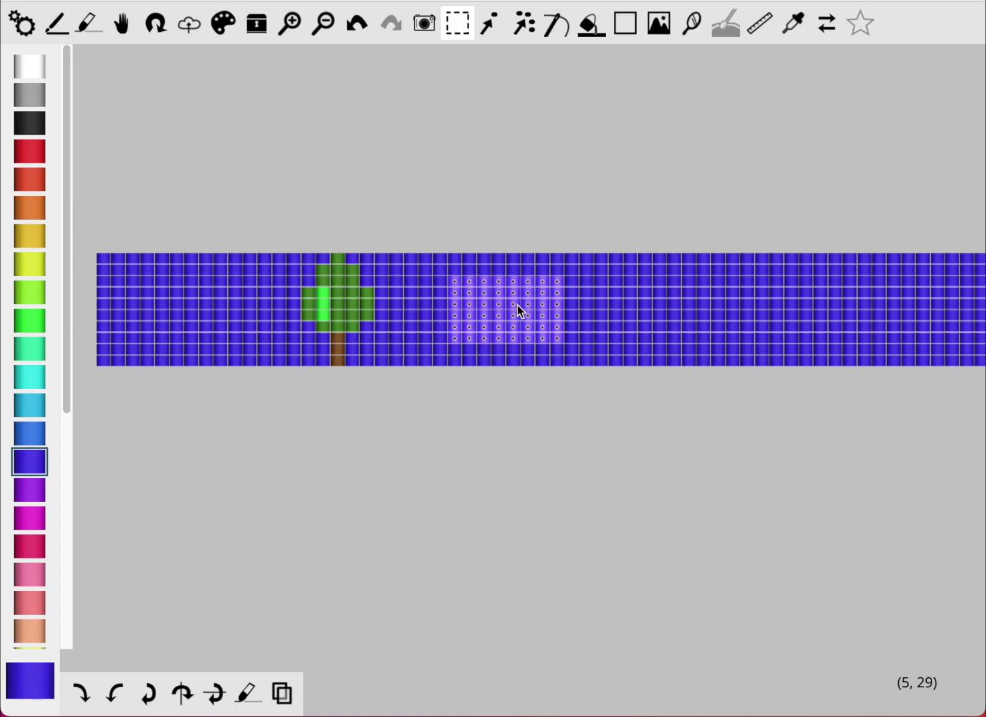
key("ctrl+i")
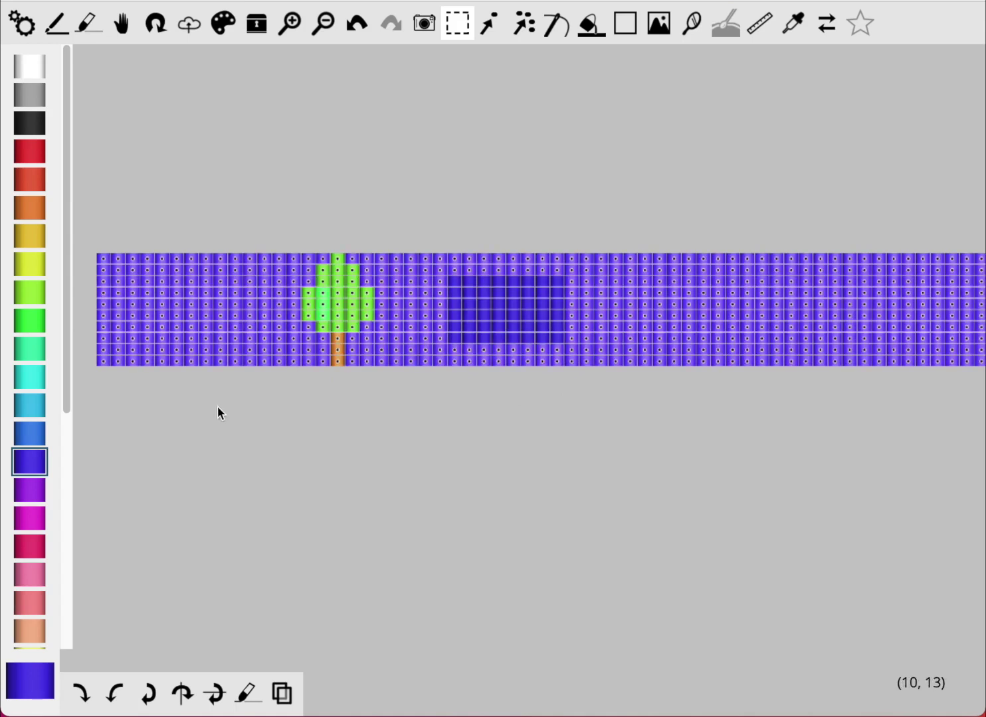
left_click(20, 377)
left_click(641, 419)
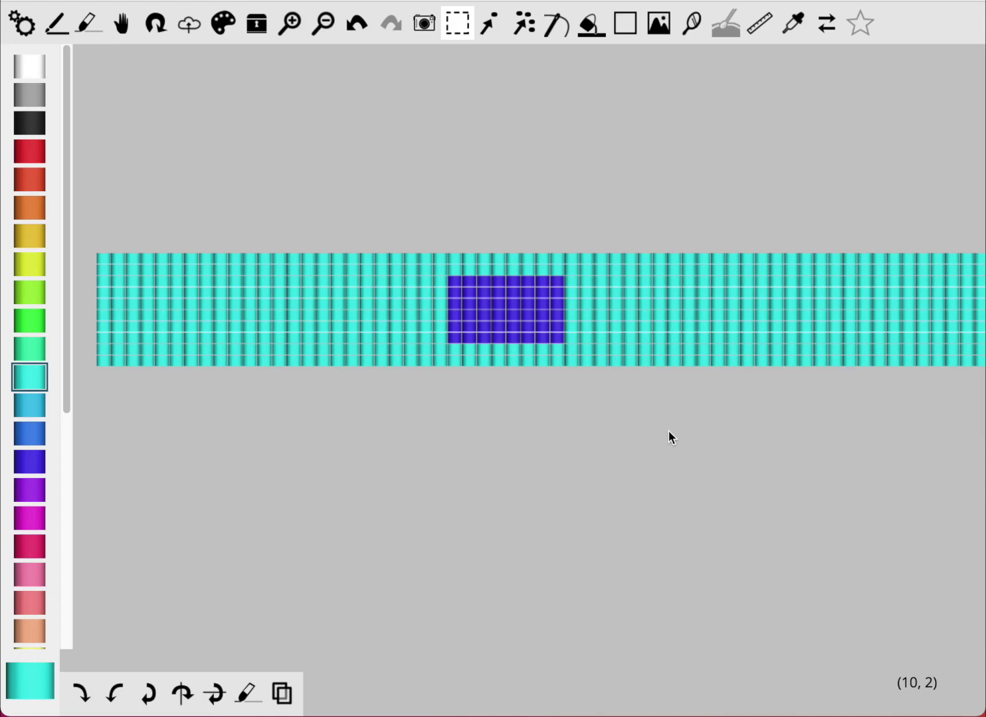
Select all beads on the loom and delete them.
key("super+a")
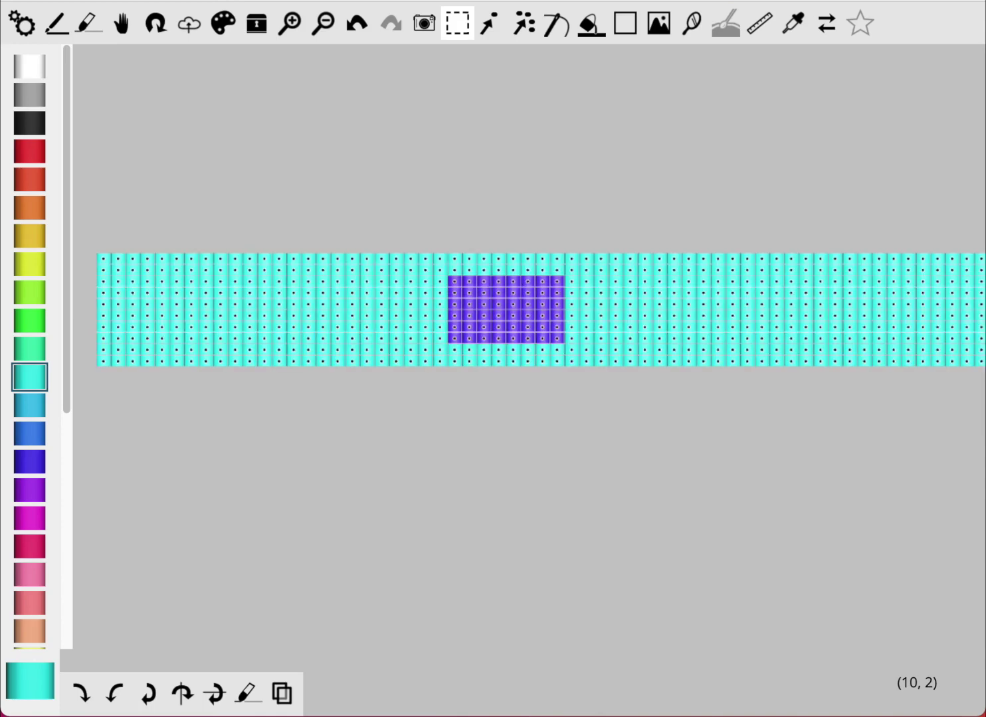
key("Delete")
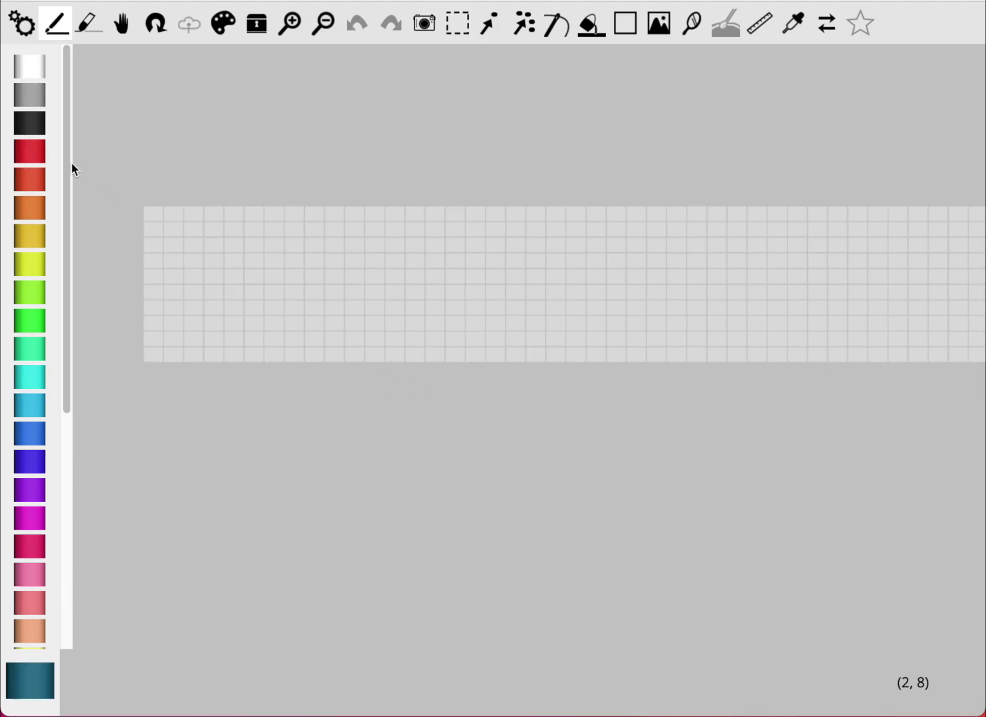
Choose the Deep Blue swatch and move it to the start of the palette, ahead of white.
left_click(36, 178)
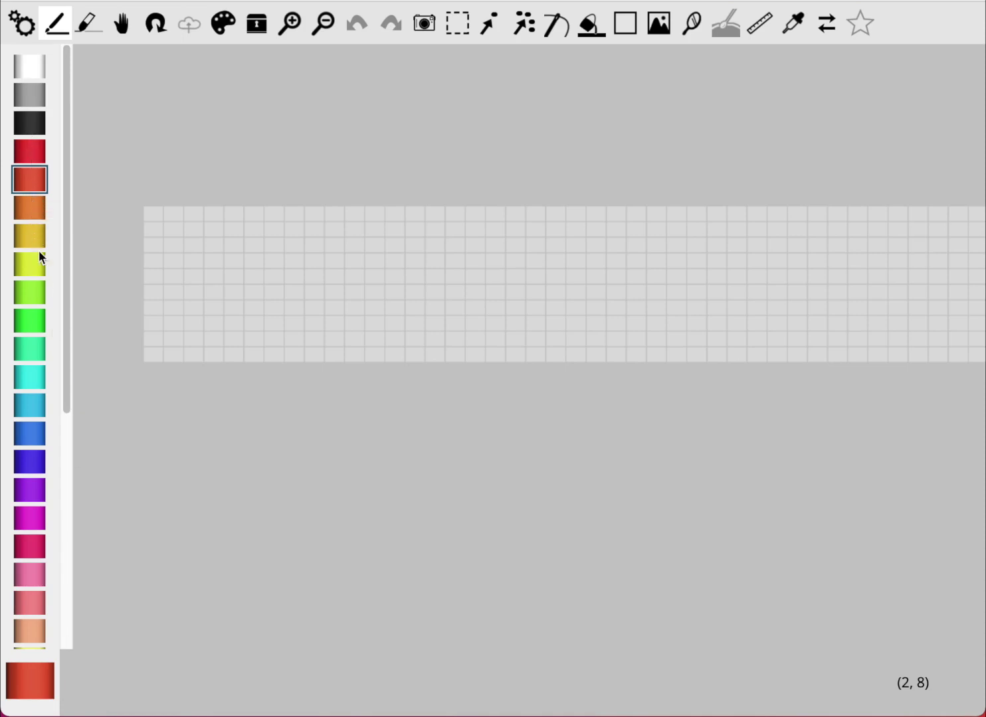
left_click(32, 465)
left_click_drag(32, 465, 41, 72)
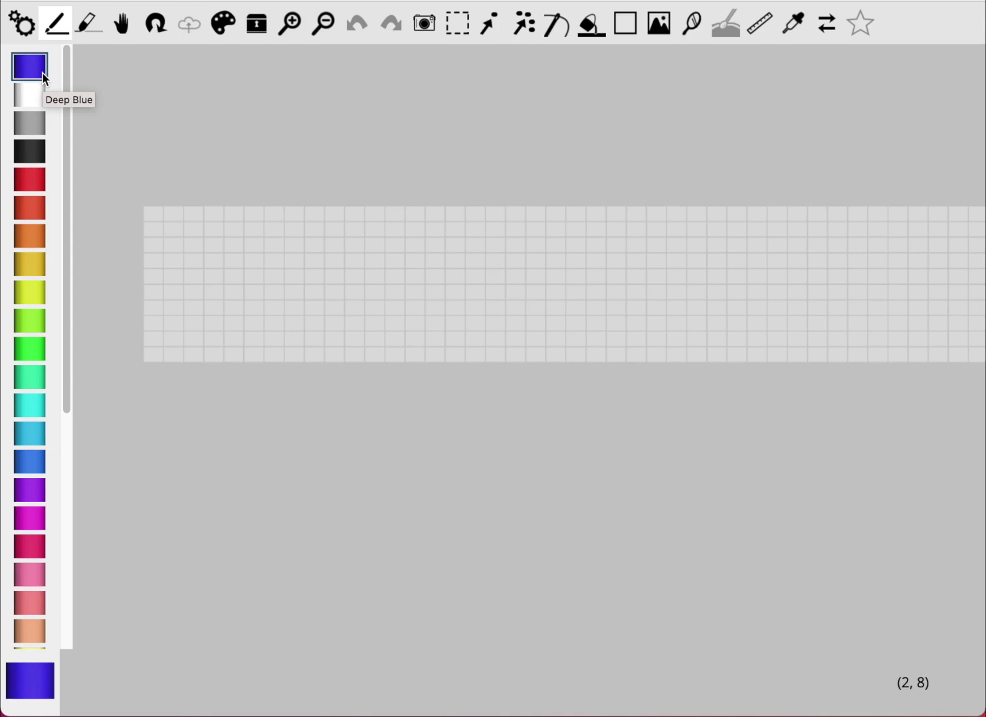
View the Deep Blue swatch's settings without changing them, then move the swatch back between medium blue and purple.
left_click(224, 32)
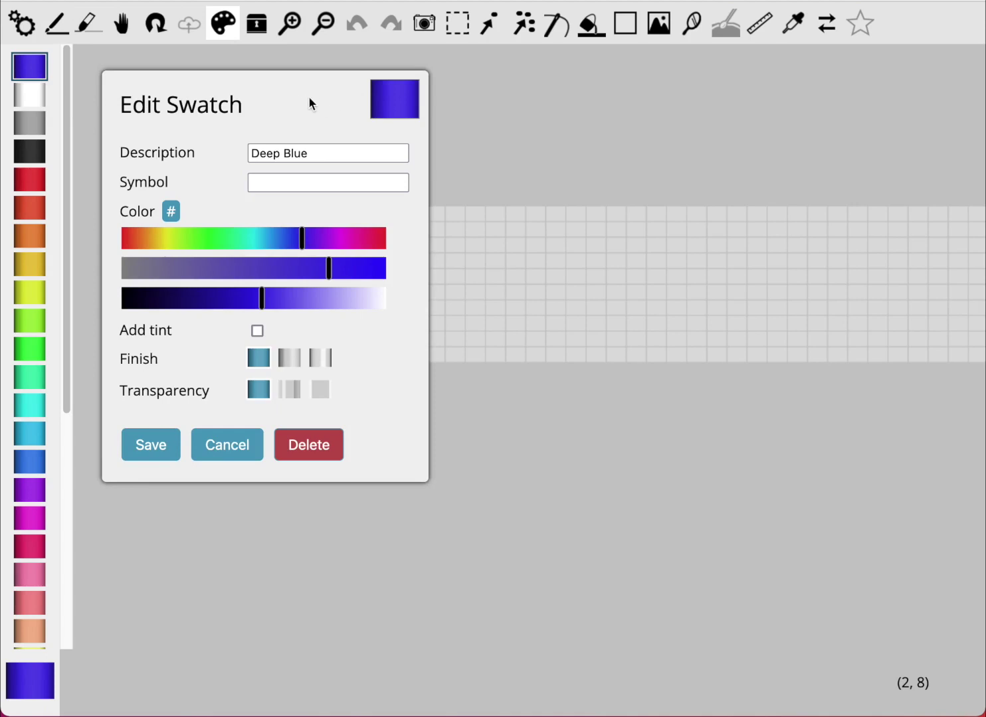
left_click(228, 454)
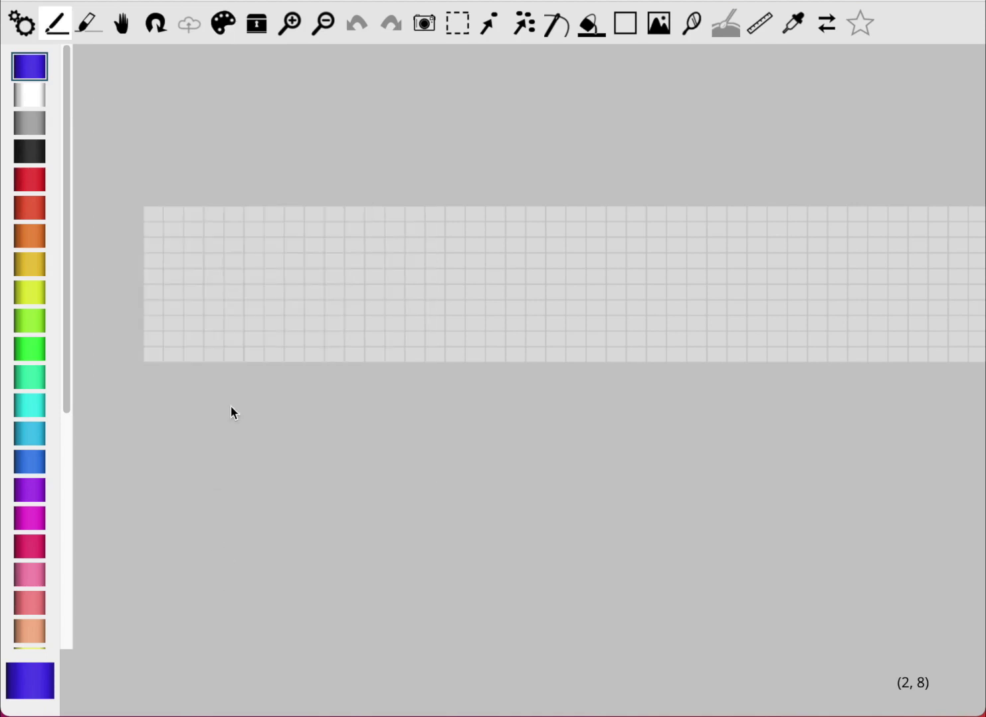
left_click_drag(38, 69, 45, 464)
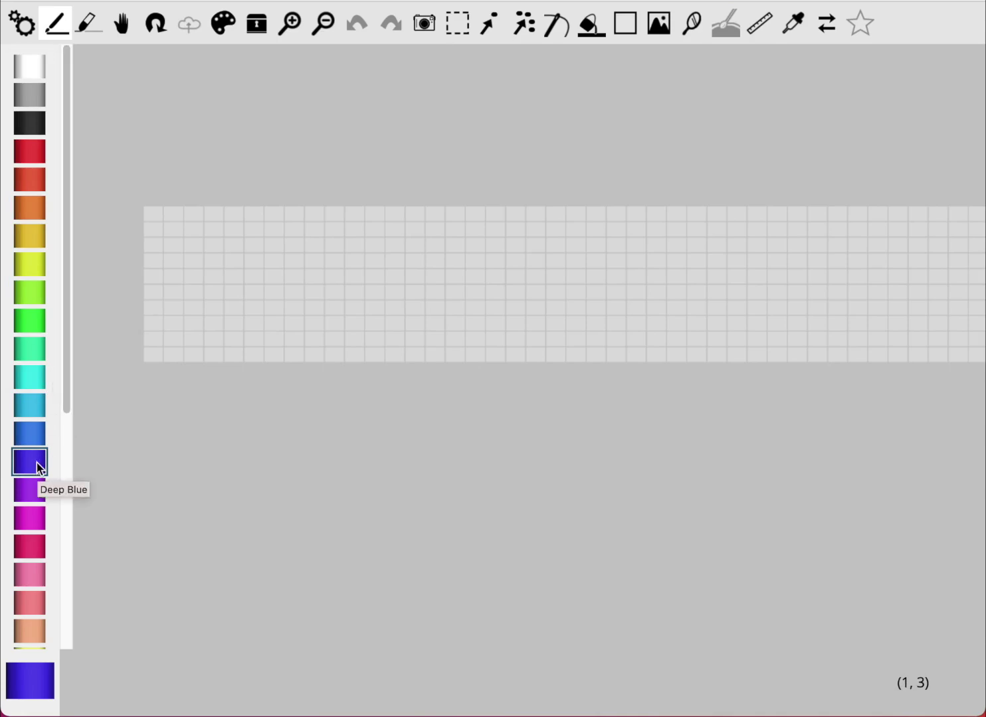
Open the Blue swatch for editing and delete it from the palette.
key("e")
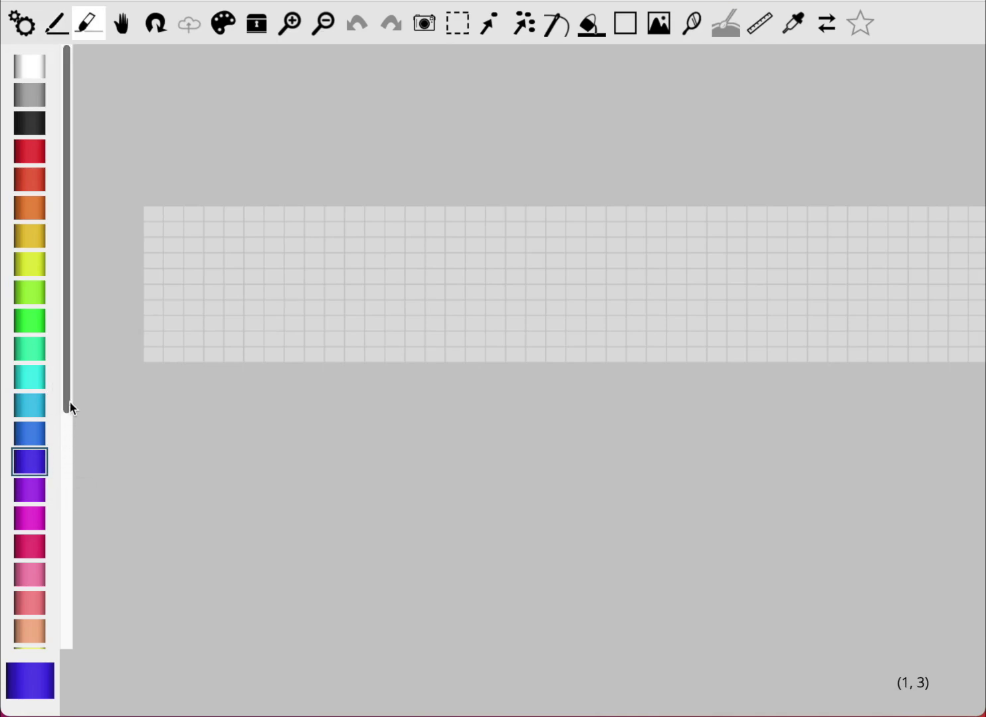
double_click(29, 404)
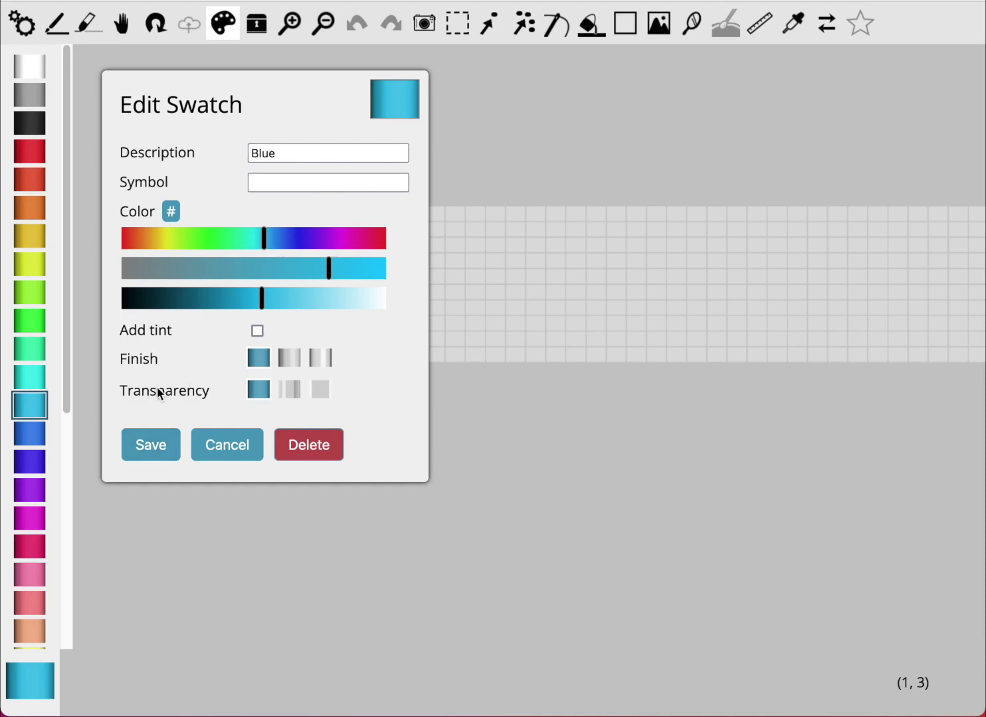
left_click(309, 446)
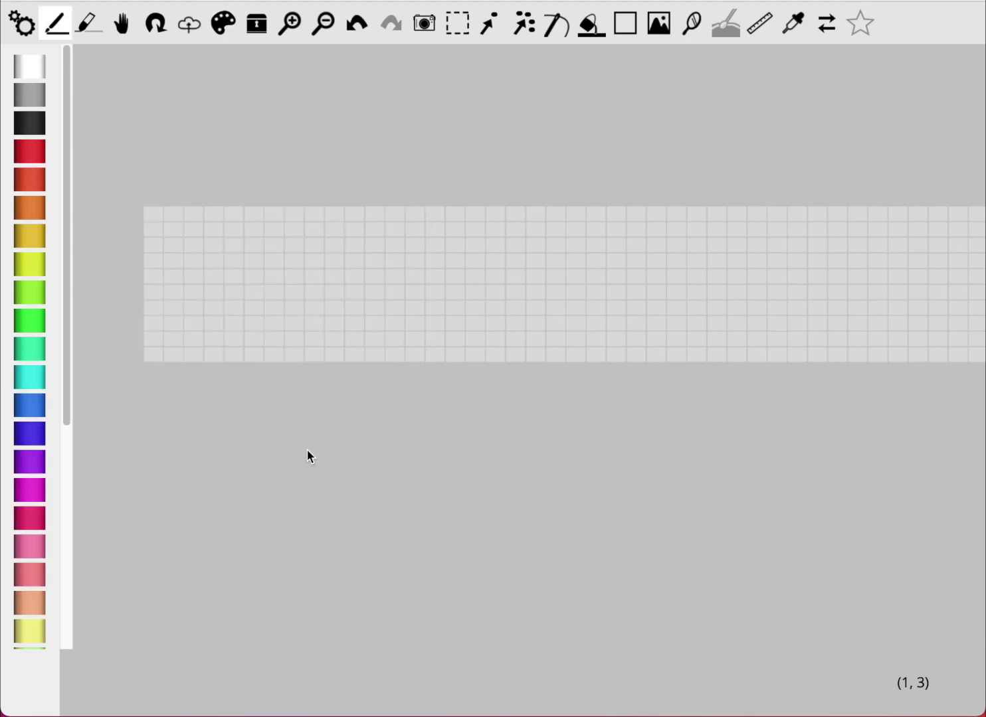
Paint rows 5 to 9 green across all ten columns, then check the Green swatch's delete option and cancel.
left_click(25, 327)
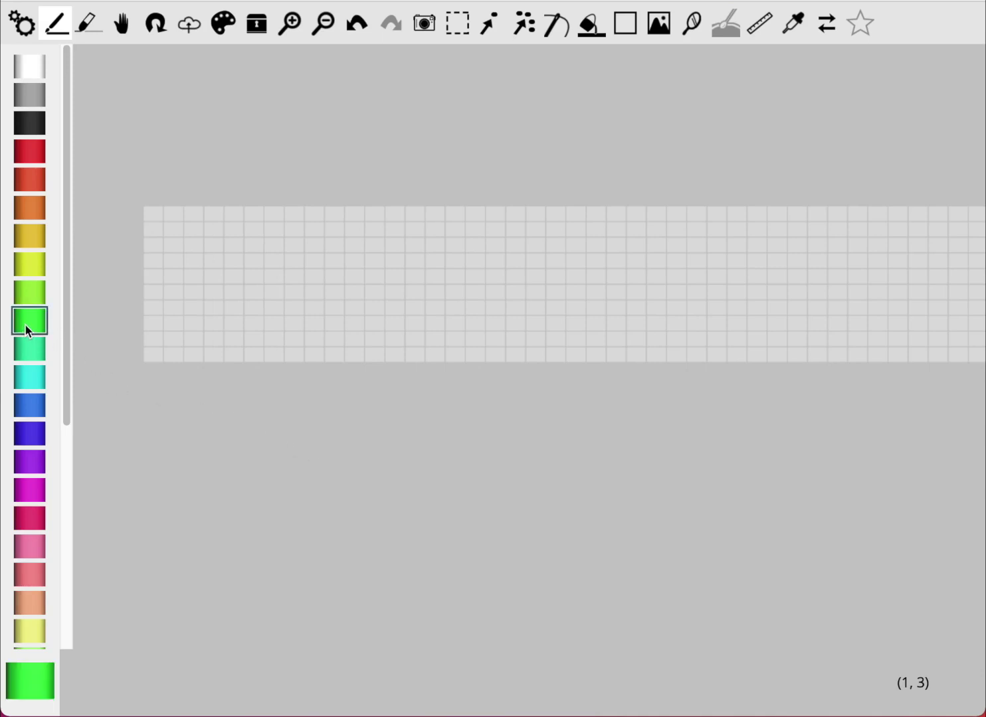
mouse_move(226, 325)
left_mouse_down()
mouse_move(255, 261)
mouse_move(299, 306)
mouse_move(276, 241)
mouse_move(236, 297)
mouse_move(236, 234)
mouse_move(261, 226)
mouse_move(239, 219)
mouse_move(307, 211)
mouse_move(300, 339)
mouse_move(303, 276)
mouse_move(312, 352)
mouse_move(225, 353)
mouse_move(267, 298)
mouse_move(275, 332)
left_mouse_up()
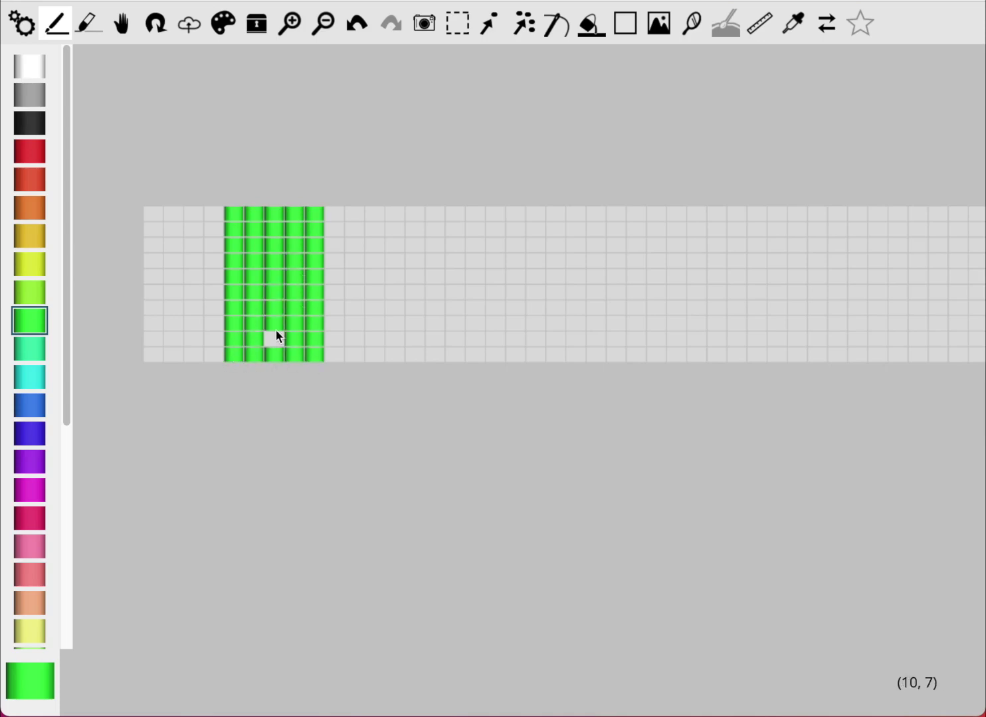
double_click(28, 326)
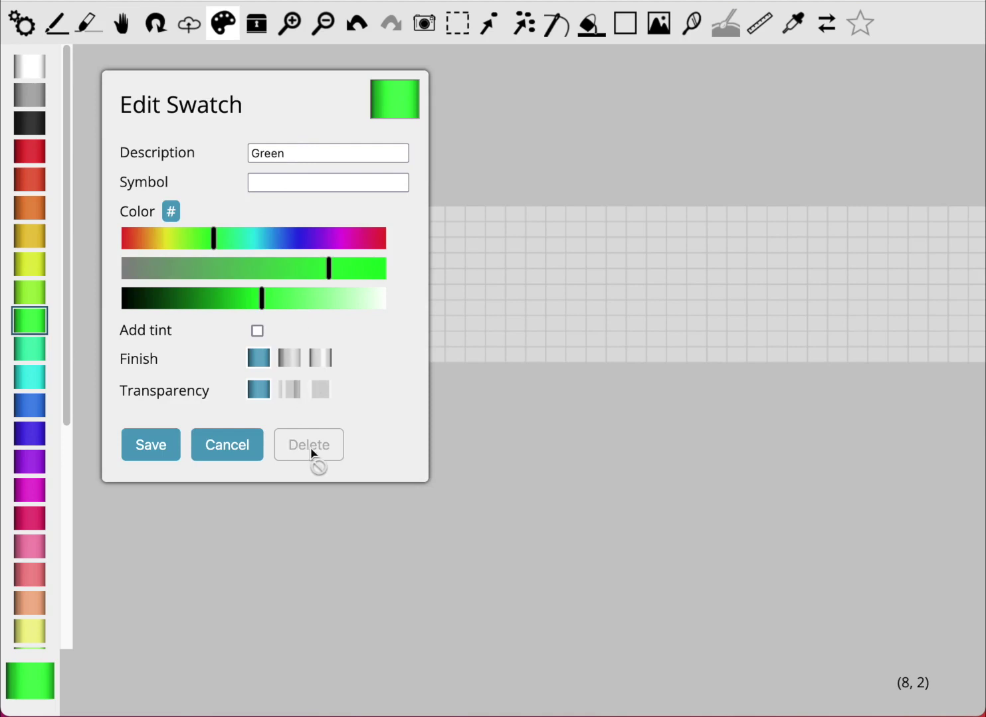
left_click(242, 446)
Erase all the green beads from the loom and delete the Green swatch from the palette.
key("ctrl+a")
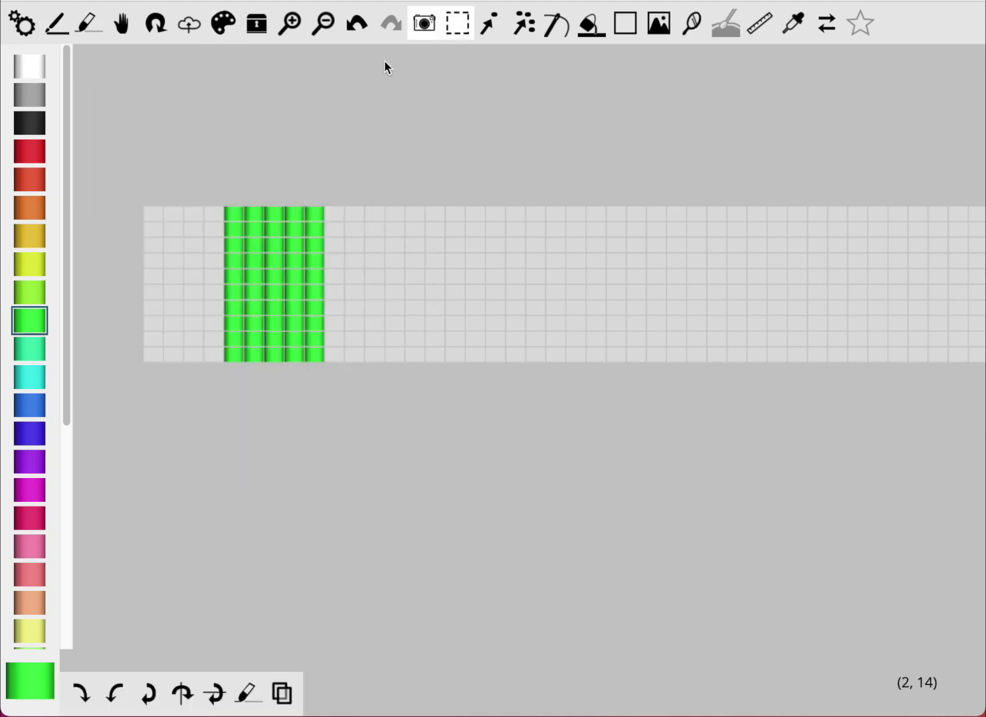
left_click_drag(224, 180, 350, 551)
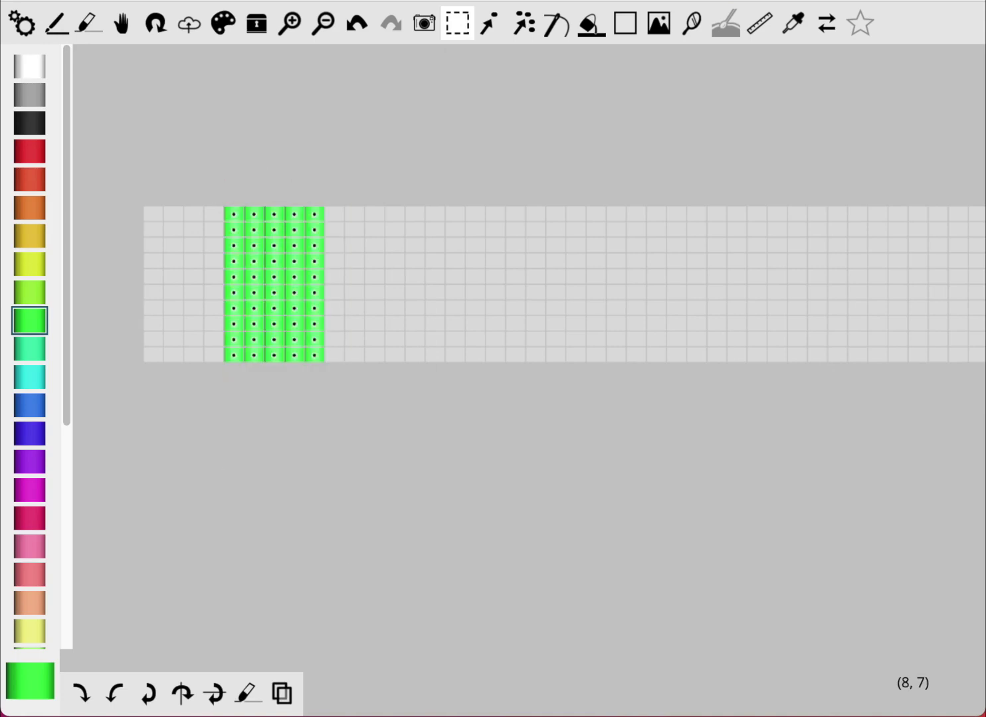
key("Delete")
left_click(31, 321)
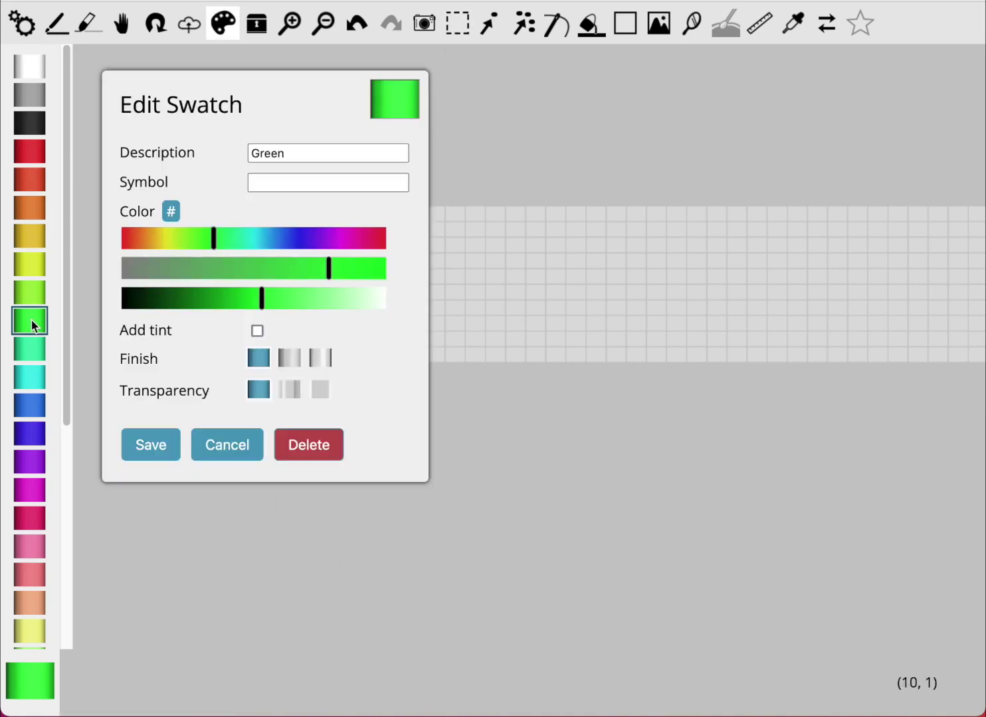
left_click(287, 444)
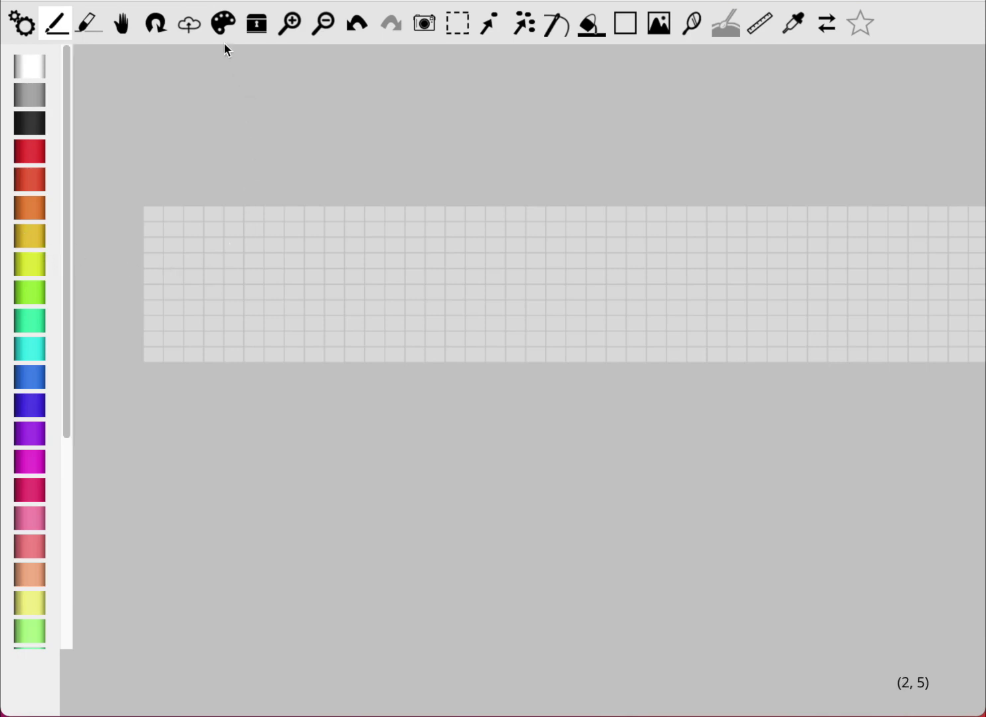
View the settings of the Olive swatch and close them without changes.
left_click(42, 228)
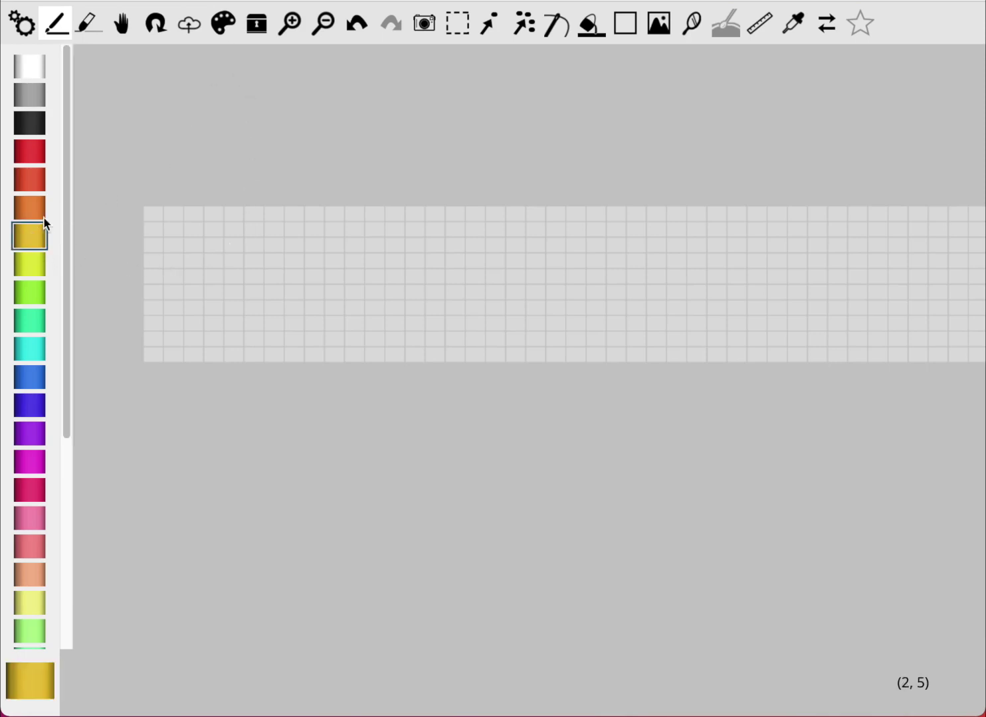
left_click(222, 36)
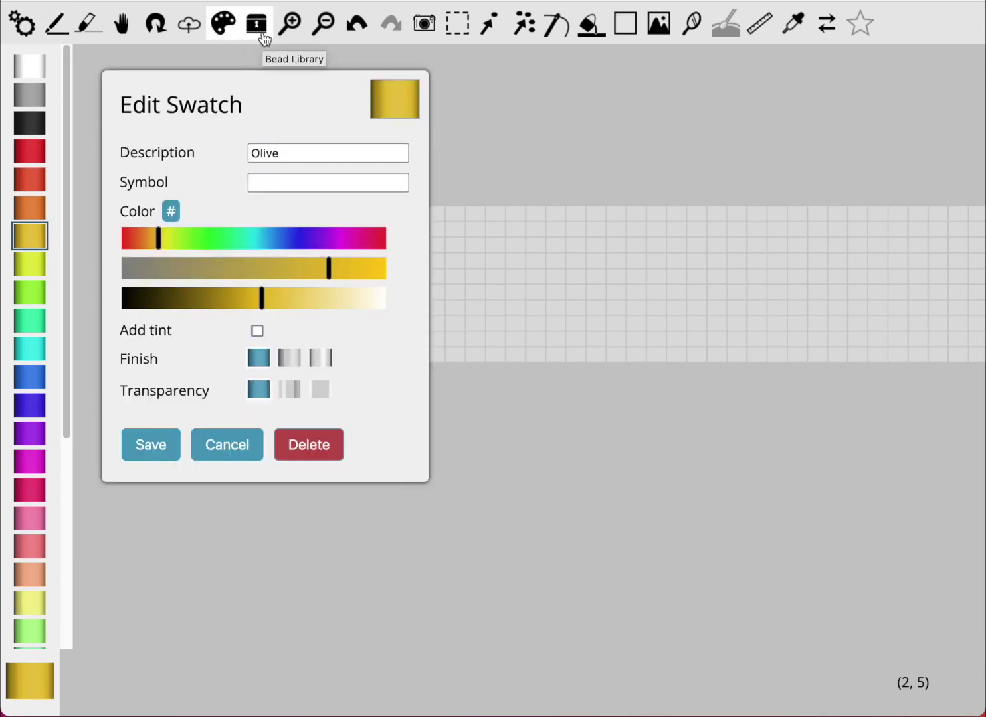
left_click(237, 449)
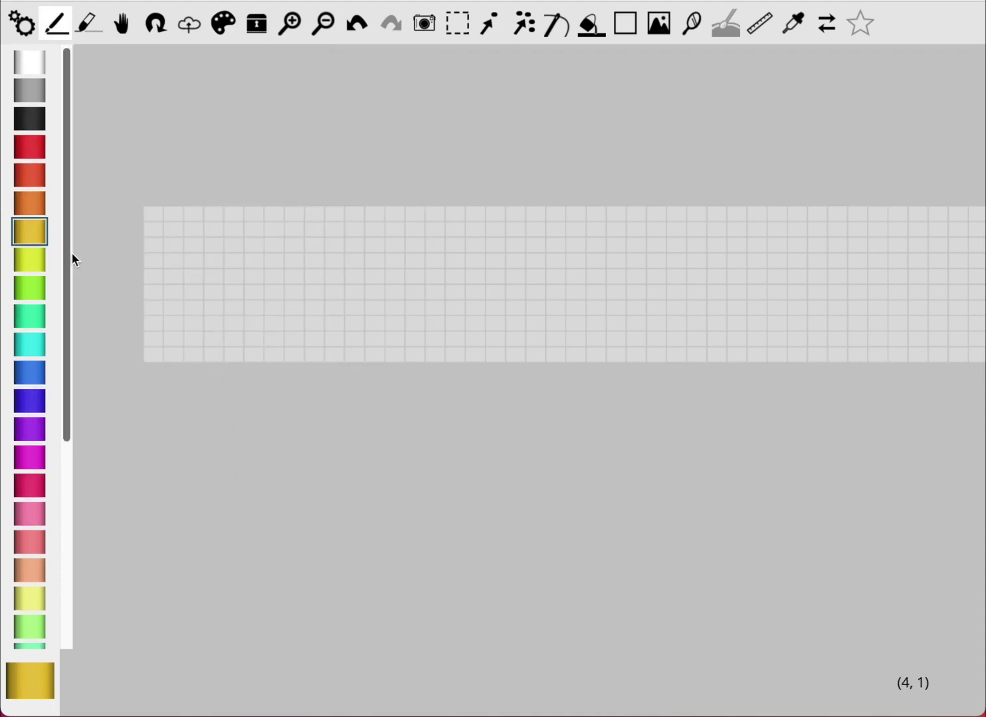
Start a new palette swatch with the description Gold and the symbol G.
left_click_drag(71, 257, 63, 492)
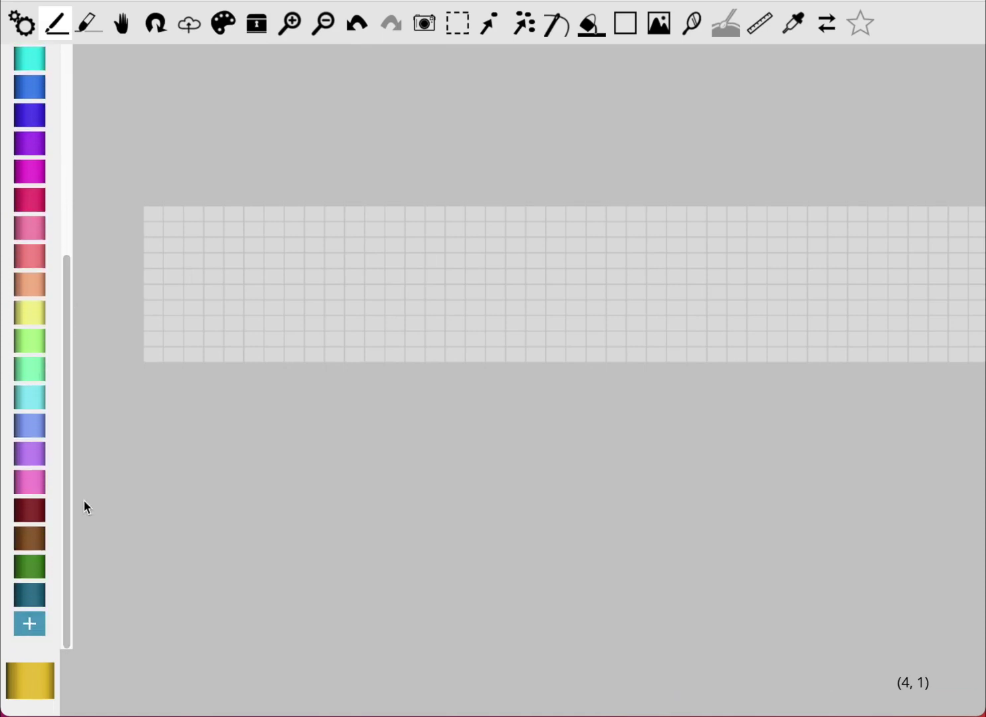
left_click(30, 628)
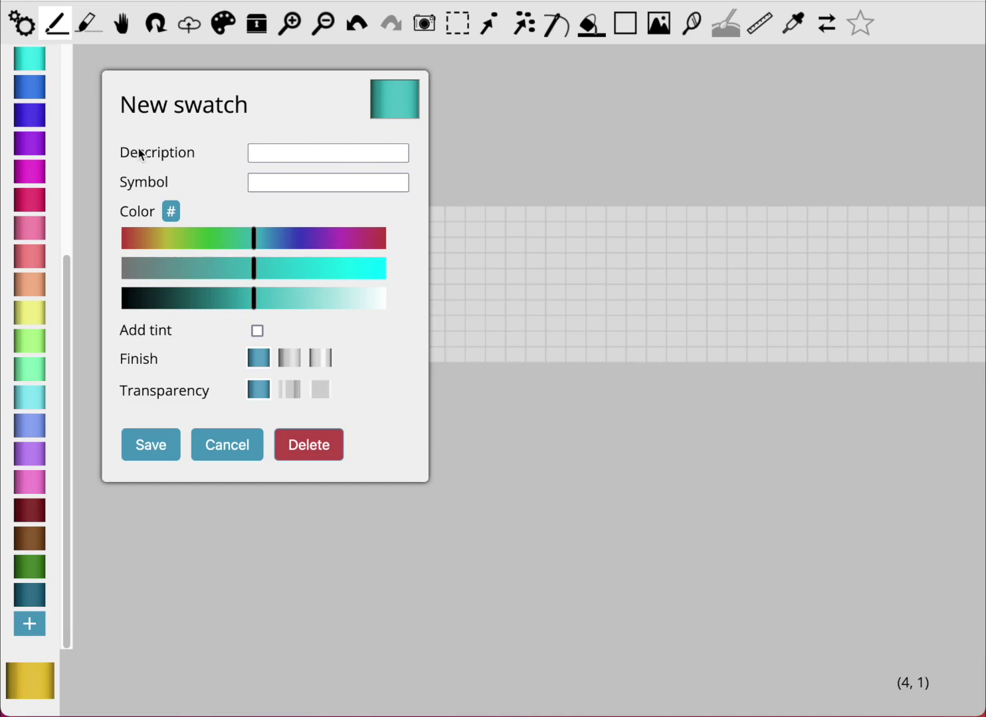
left_click(282, 150)
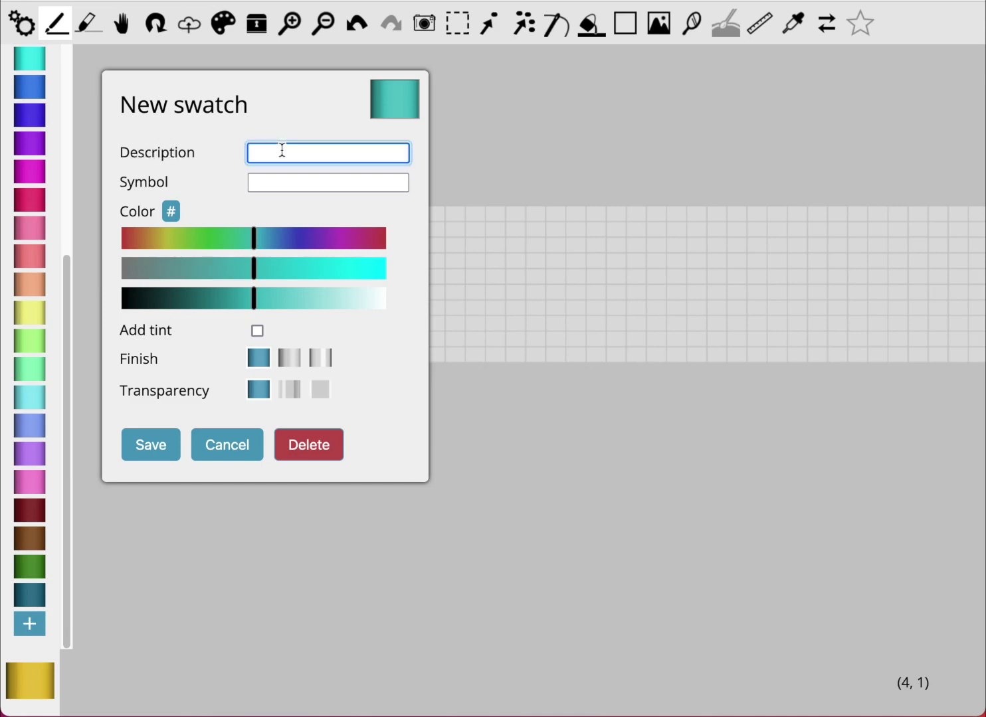
type("GOld")
key("BackSpace")
key("BackSpace")
key("BackSpace")
type("old")
left_click(292, 182)
type("G")
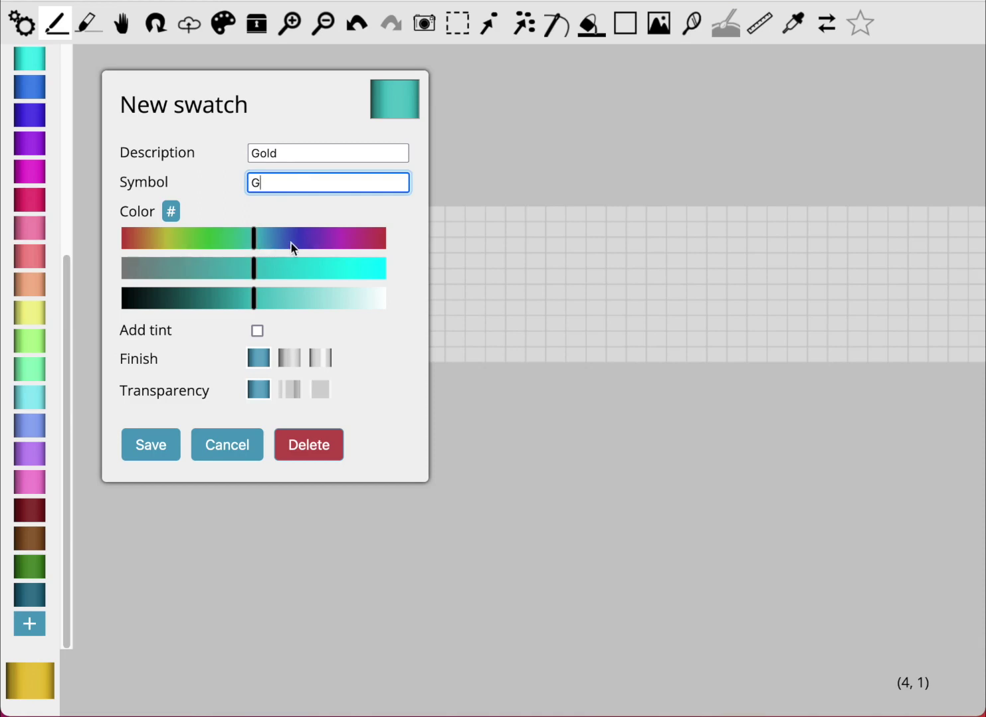
Adjust the new swatch's hue to yellow, raise its saturation to nearly full and lighten it slightly.
mouse_move(258, 241)
left_mouse_down()
mouse_move(174, 244)
mouse_move(364, 247)
mouse_move(237, 244)
left_mouse_up()
left_click_drag(197, 247, 166, 244)
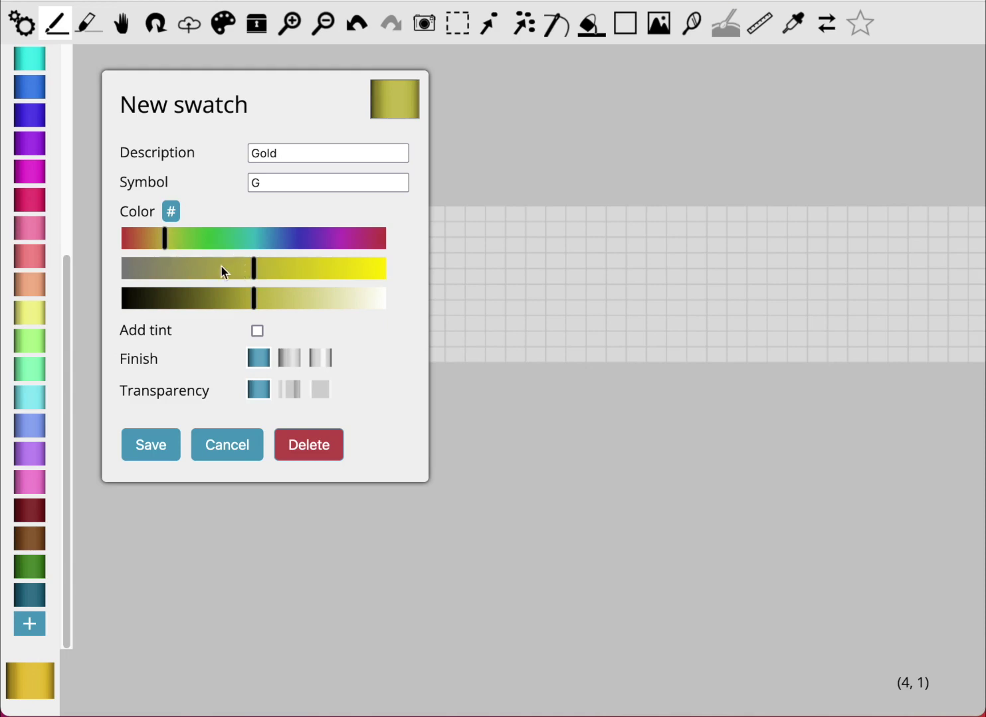
left_click_drag(245, 271, 361, 266)
mouse_move(258, 300)
left_mouse_down()
mouse_move(275, 297)
mouse_move(226, 297)
mouse_move(342, 299)
mouse_move(225, 297)
mouse_move(286, 297)
mouse_move(277, 299)
left_mouse_up()
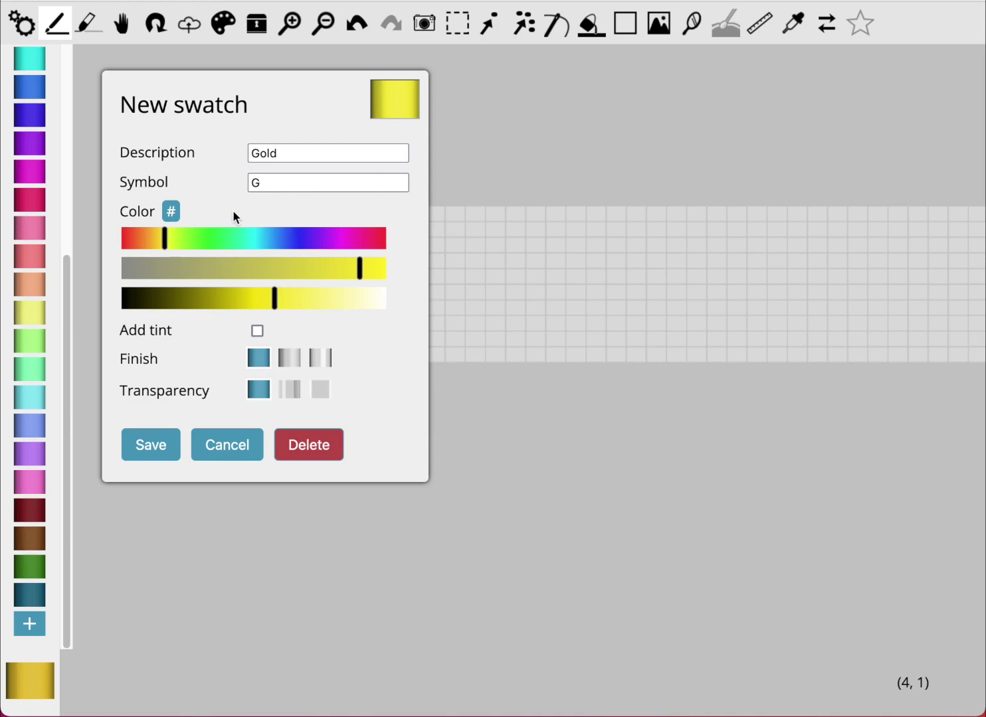
Set the Gold swatch's color by hex code, trying ff0000 first and replacing it with eeee00.
left_click(171, 211)
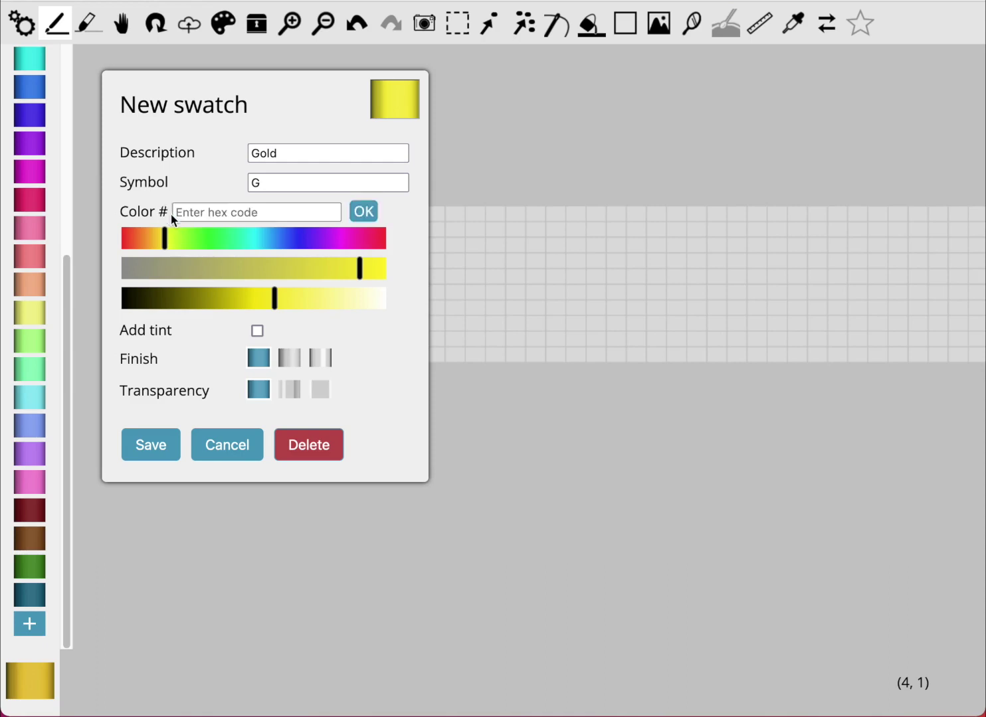
left_click(266, 211)
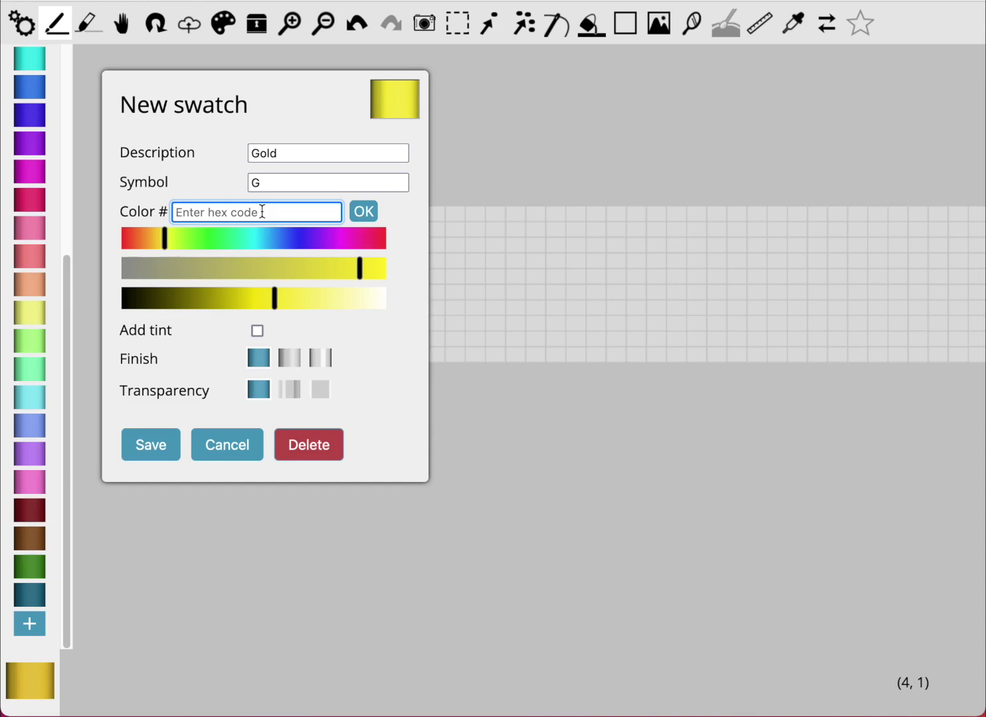
type("ff0000")
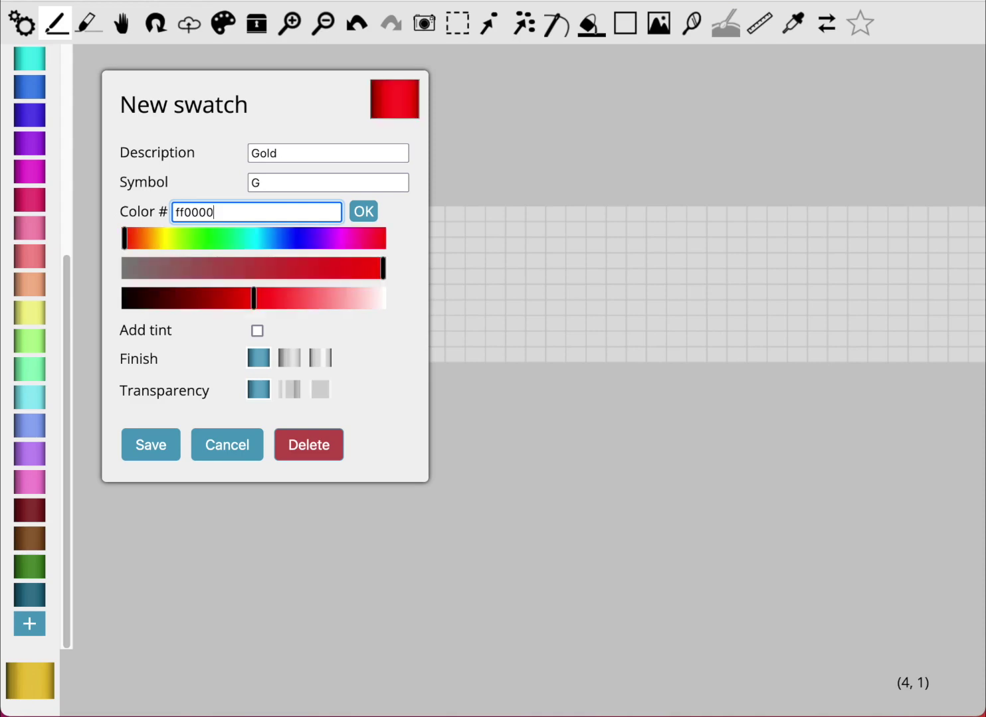
left_click_drag(196, 212, 174, 213)
type("eeee")
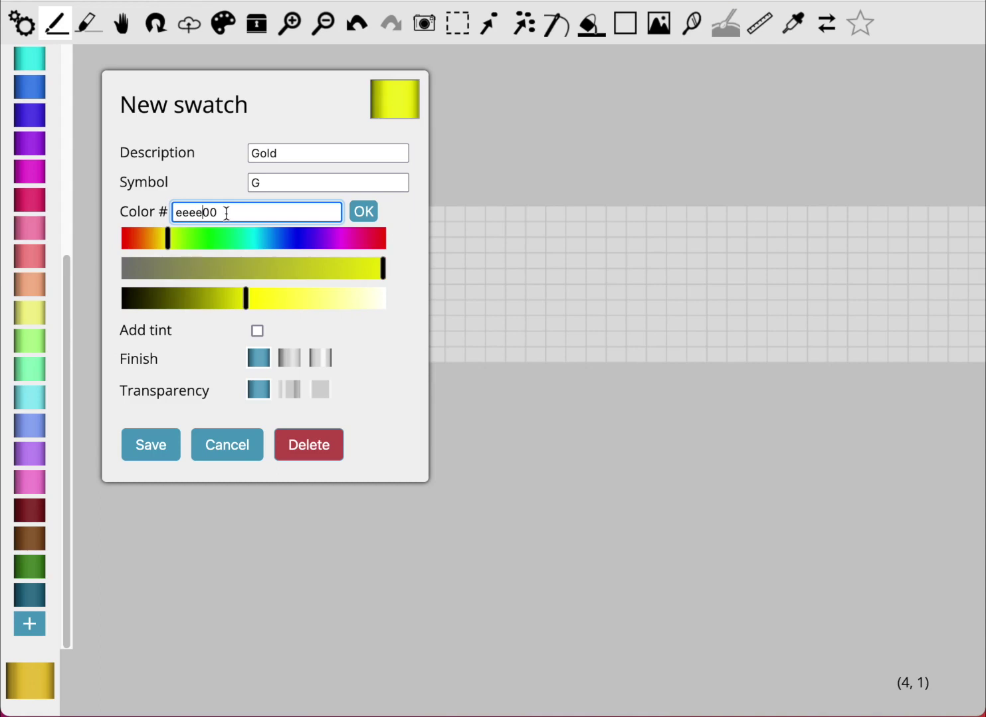
Apply the entered hex code to the Gold swatch and fine-tune it to a lighter, slightly less saturated yellow.
left_click(364, 212)
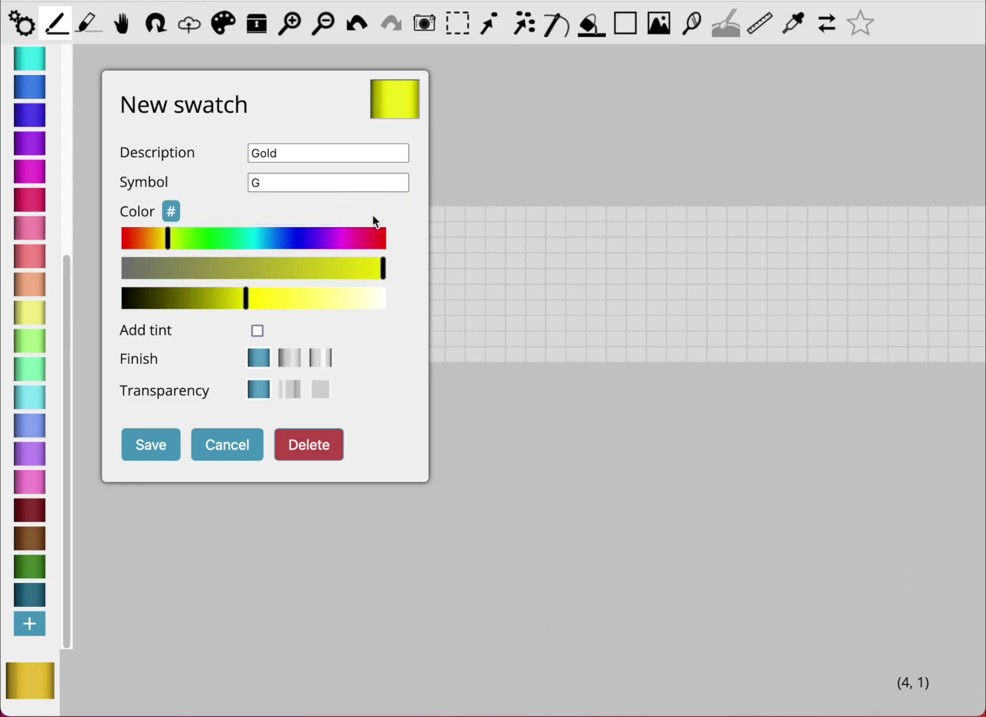
left_click(265, 300)
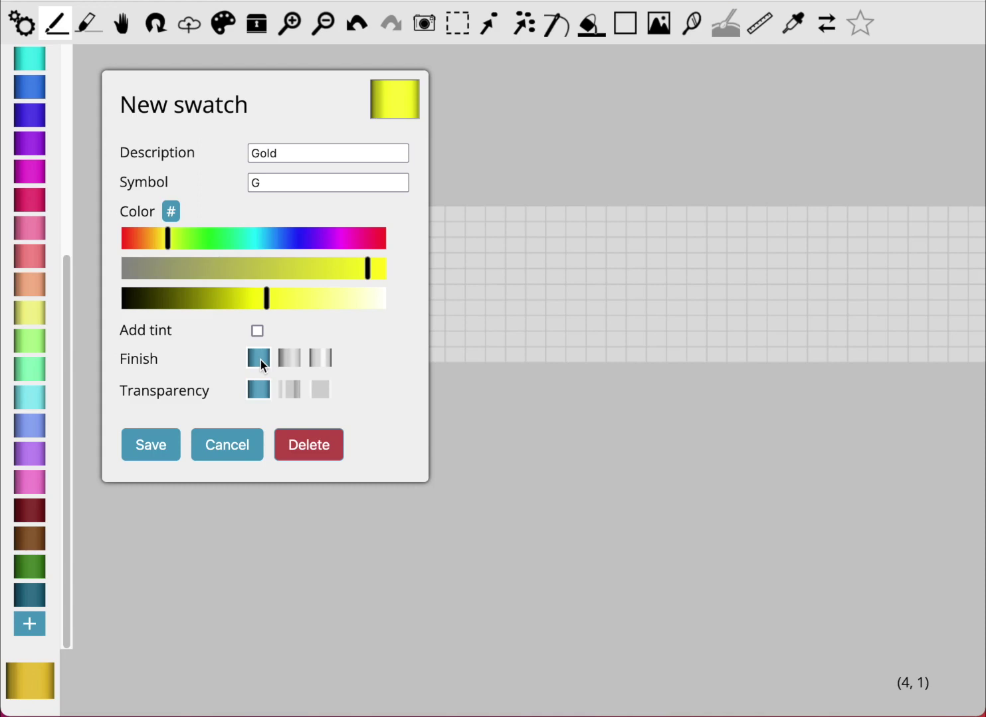
Try the shiniest finish on the Gold swatch, compare opaque with semi-transparent, and settle on the middle finish and middle transparency level.
left_click(296, 363)
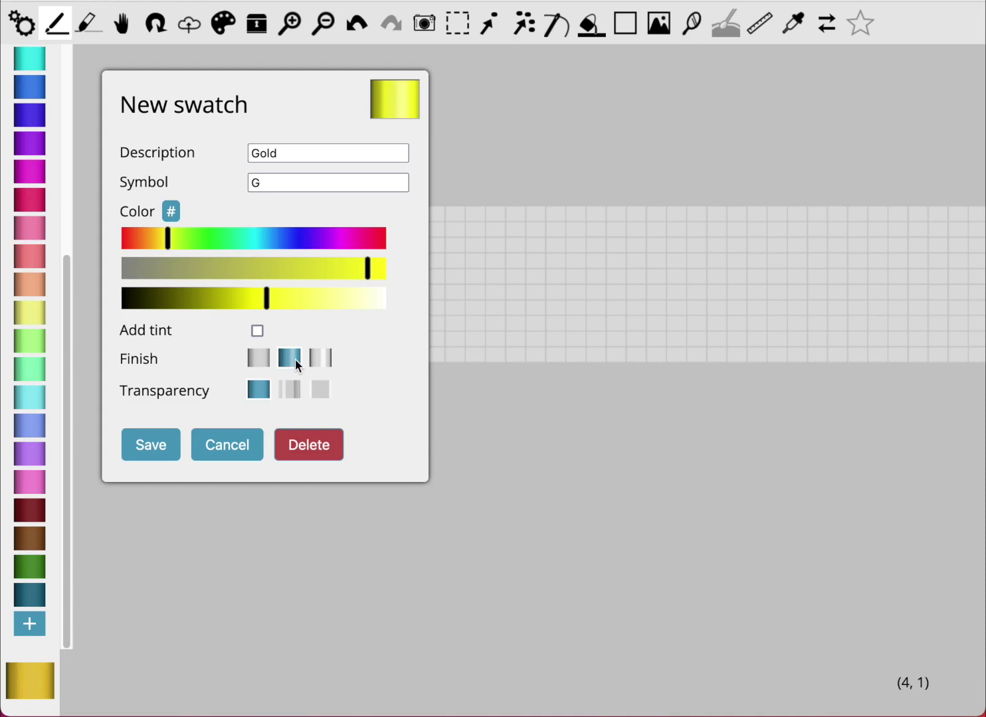
left_click(318, 362)
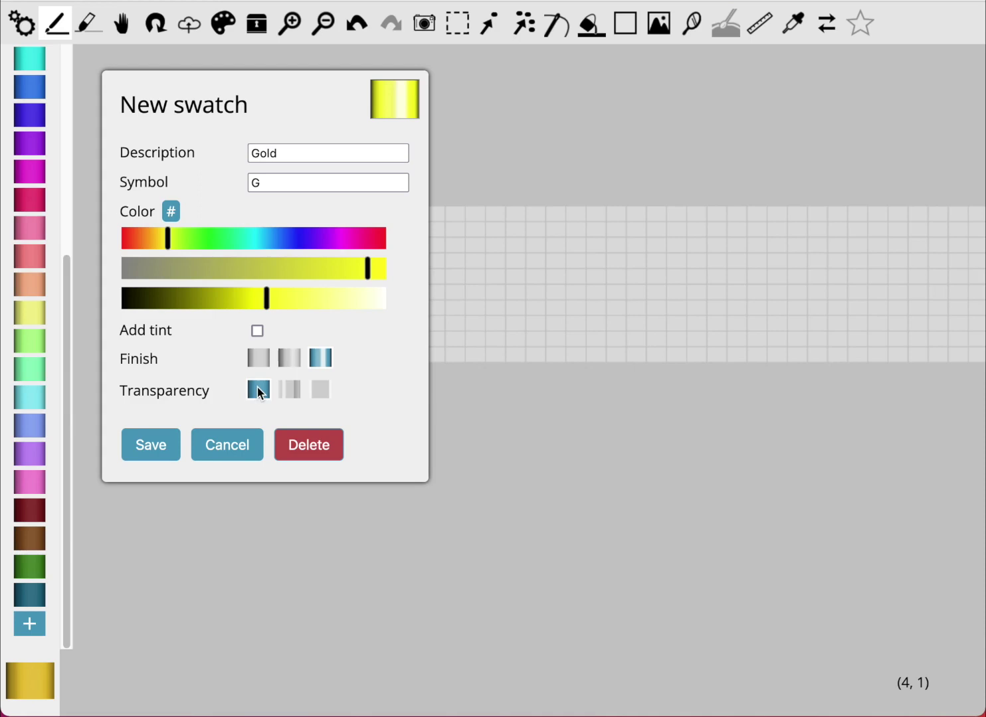
left_click(289, 392)
left_click(267, 390)
left_click(287, 389)
left_click(287, 360)
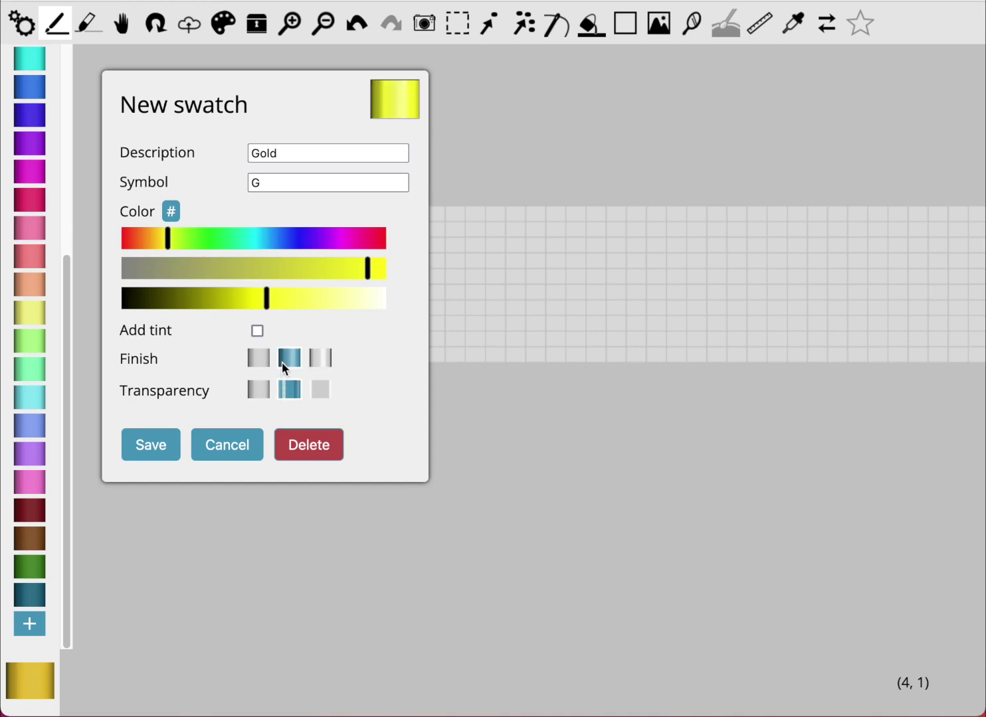
Shift the new swatch's hue from yellow to blue.
left_click(281, 239)
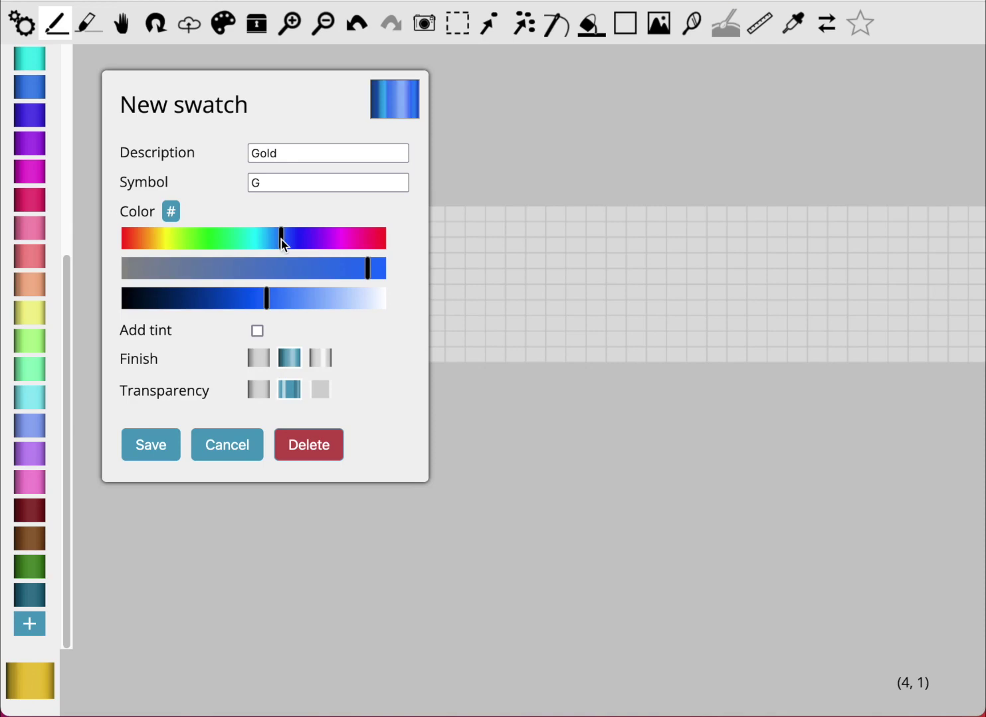
mouse_move(281, 240)
left_mouse_down()
mouse_move(292, 247)
mouse_move(284, 245)
left_mouse_up()
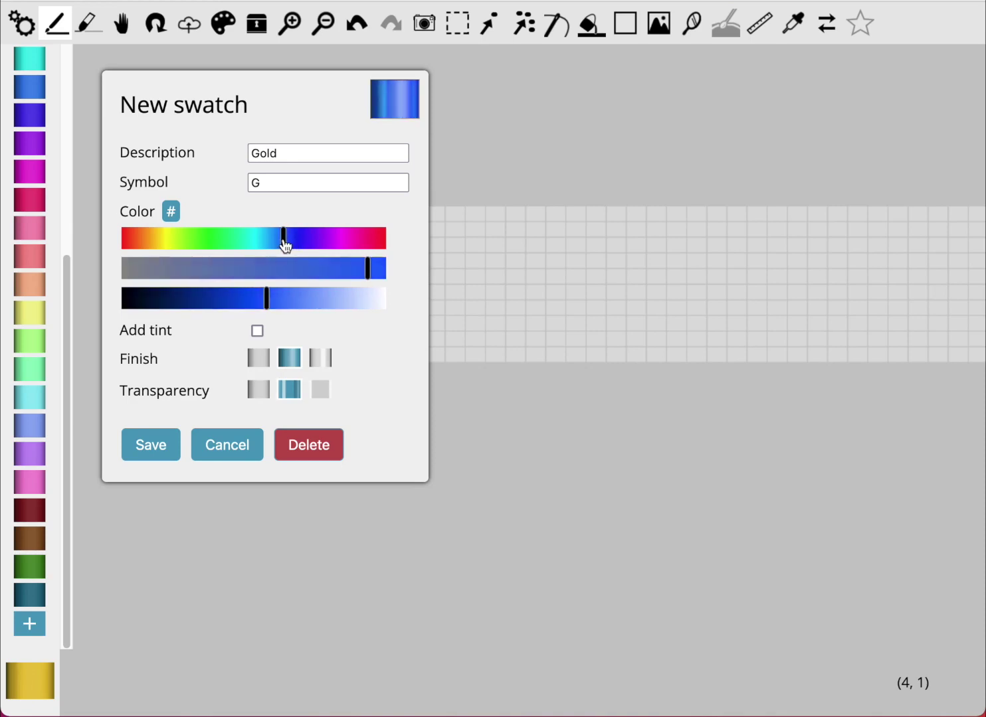
Compare the transparency options and give the Gold swatch a yellow color, the shiniest finish and opaque transparency.
left_click(259, 390)
left_click(290, 390)
left_click(320, 389)
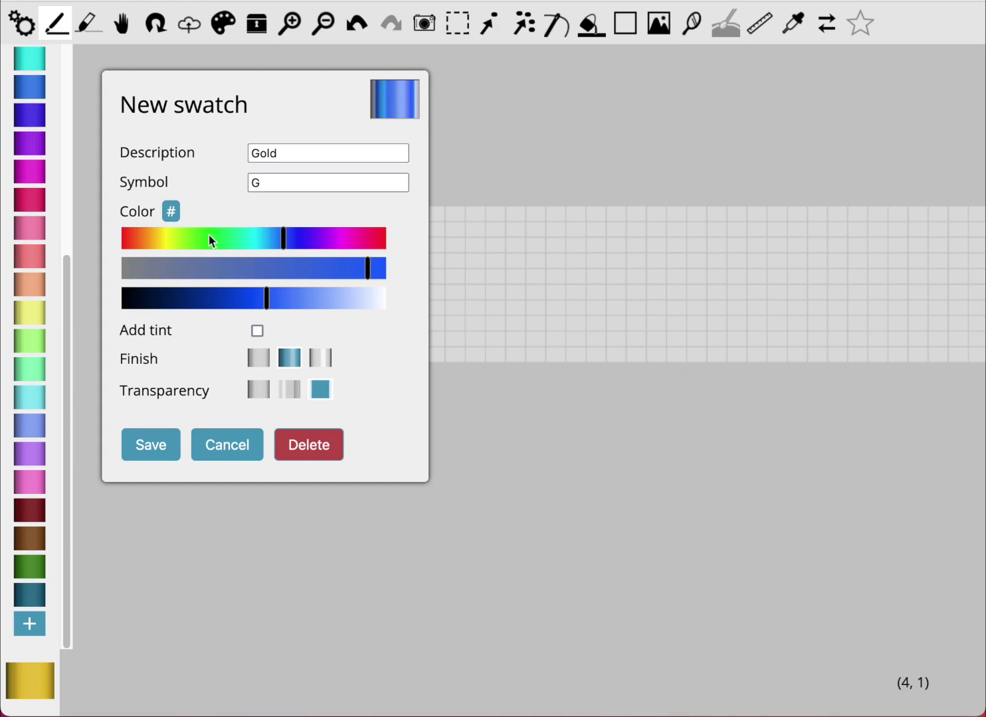
left_click(168, 239)
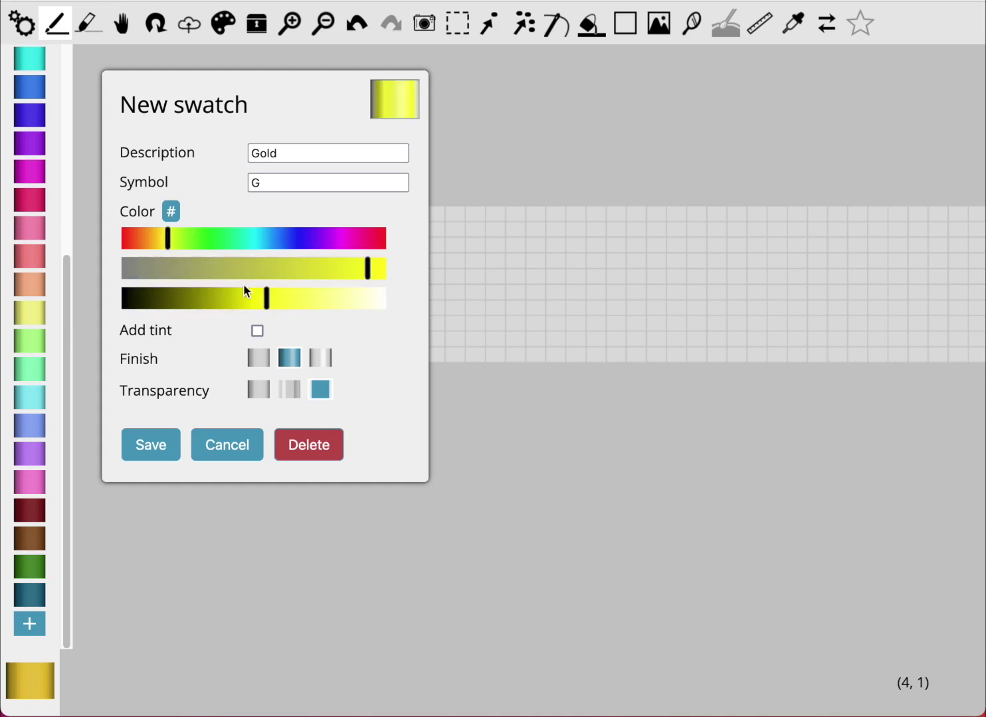
left_click(319, 358)
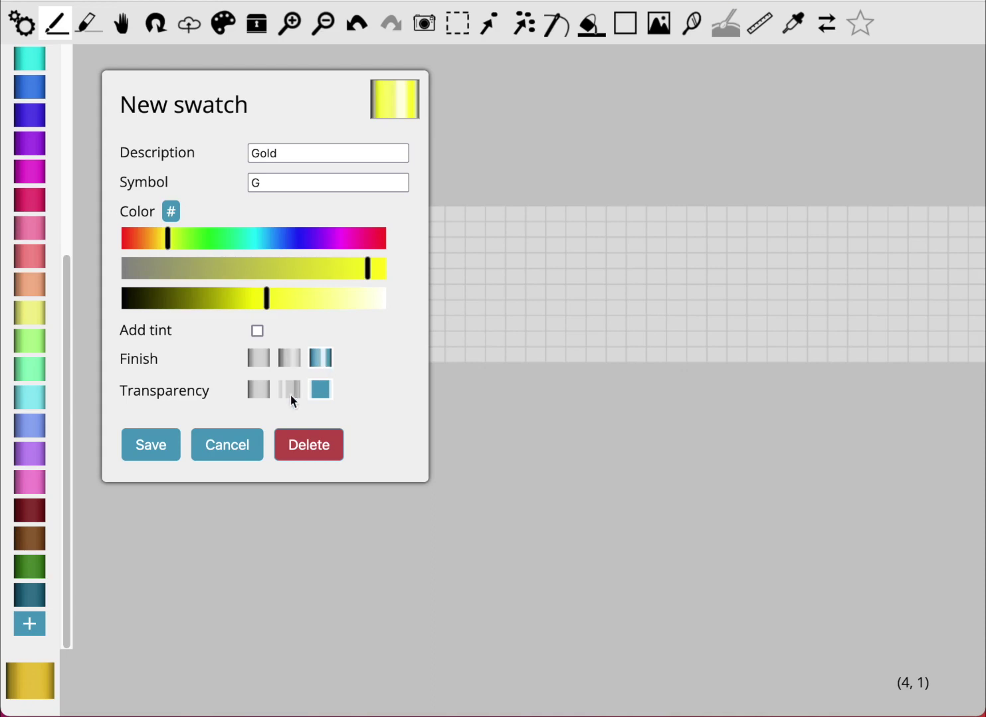
left_click(266, 385)
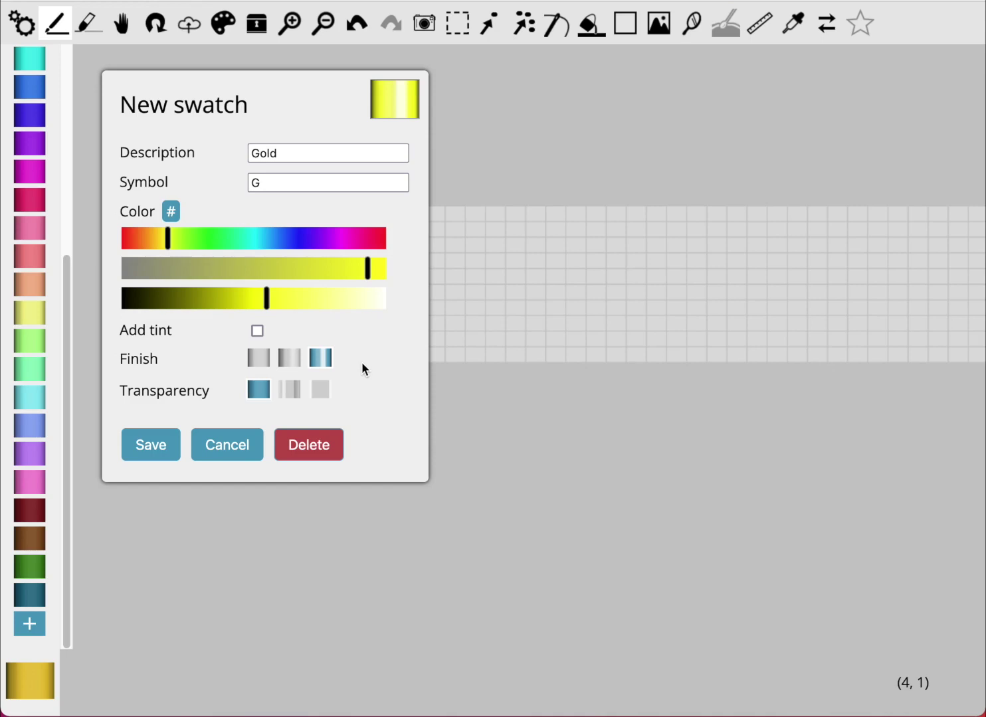
Try a tint in different hues on the Gold swatch over a darkened base color.
left_click(257, 332)
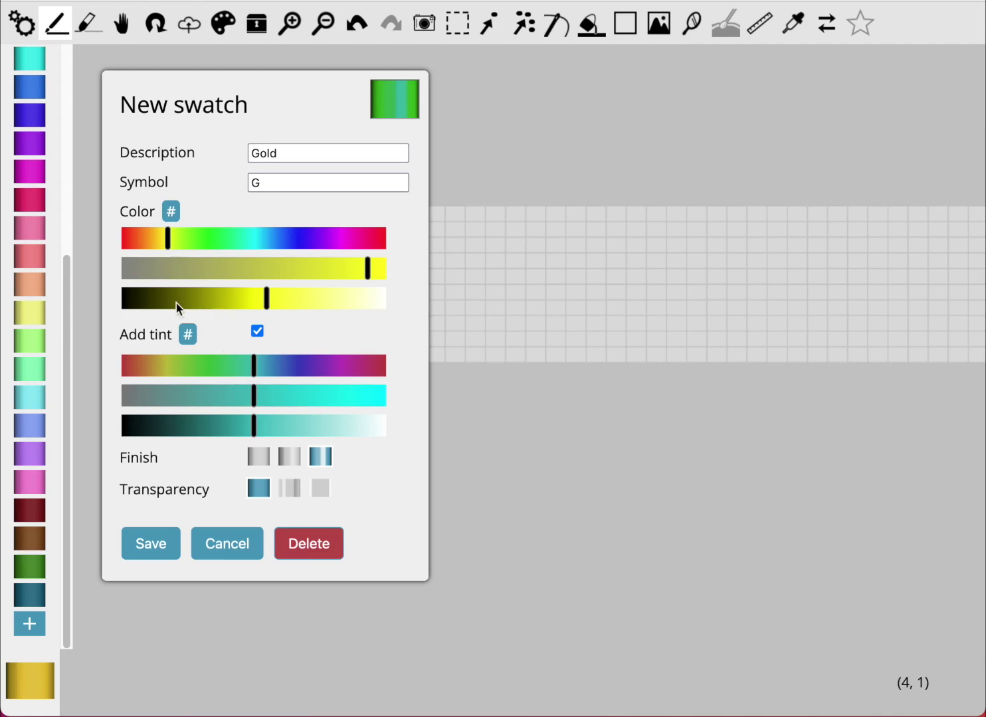
left_click_drag(185, 305, 159, 306)
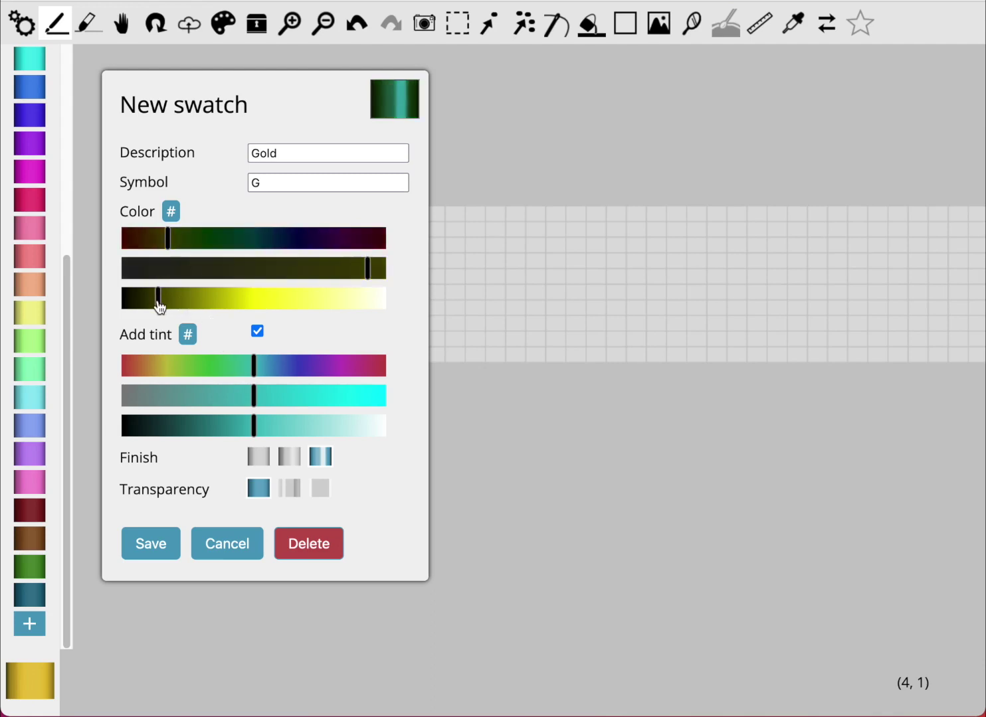
left_click(257, 331)
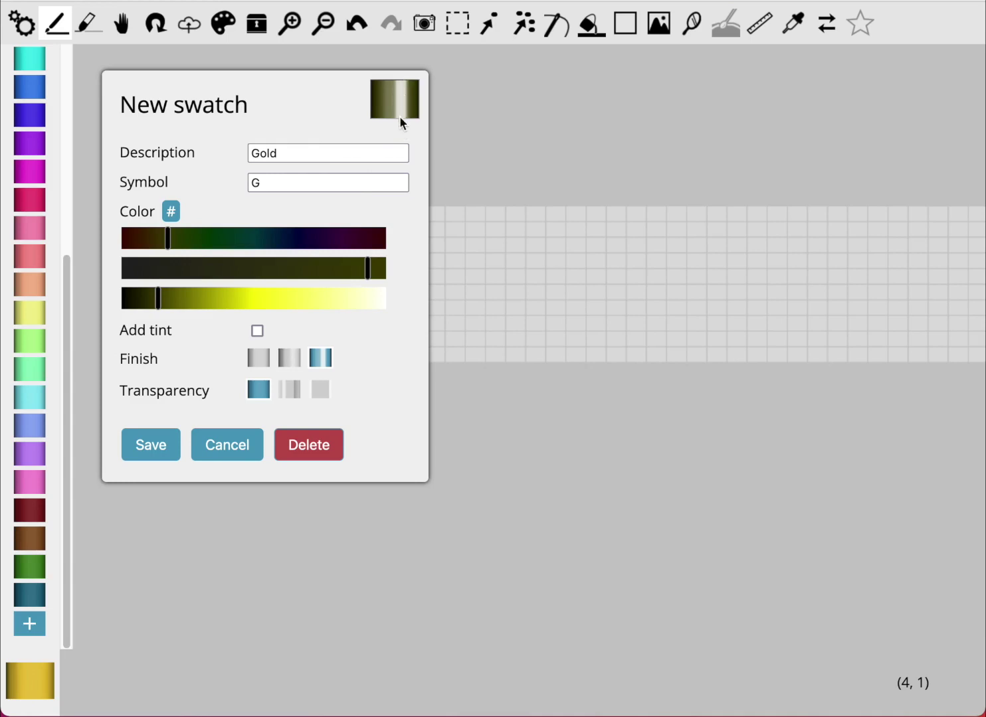
left_click(257, 330)
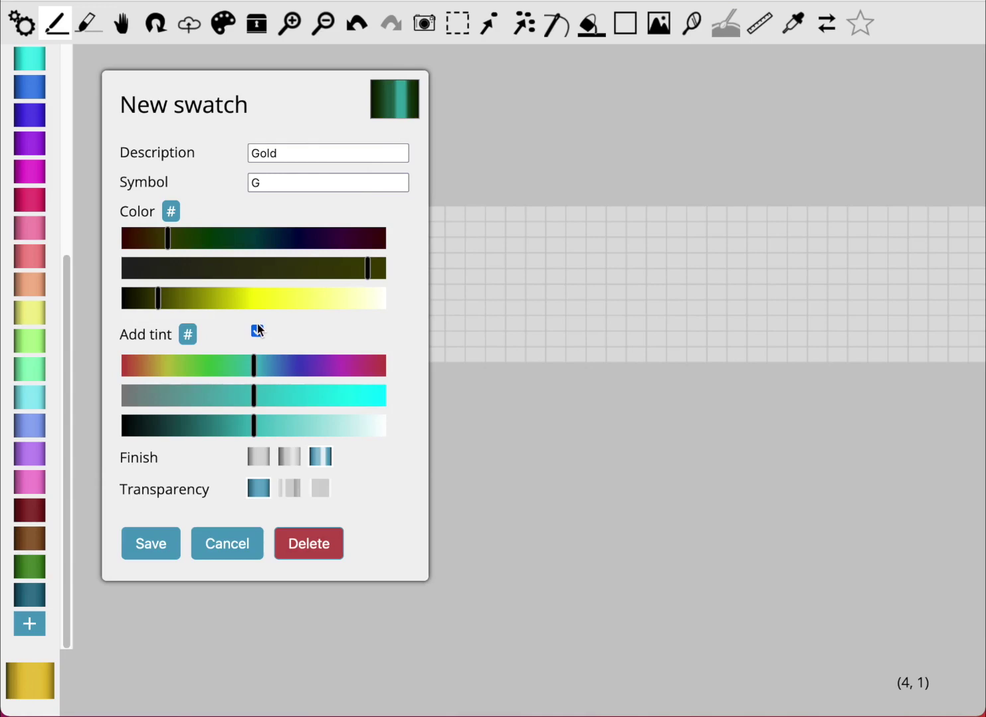
left_click_drag(316, 375, 187, 369)
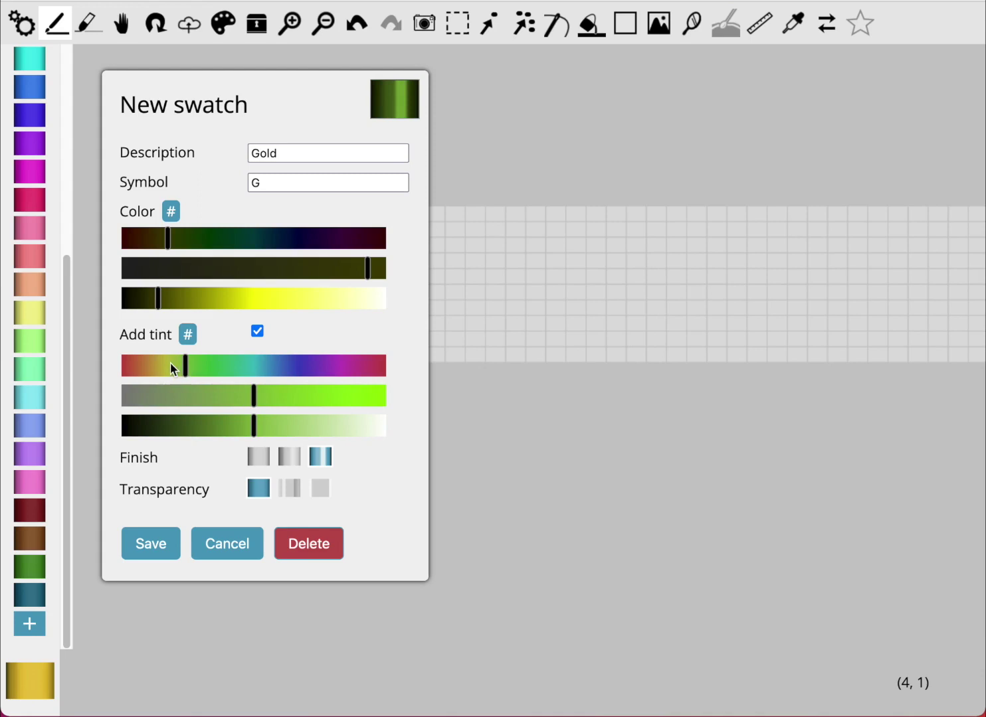
left_click_drag(168, 367, 243, 368)
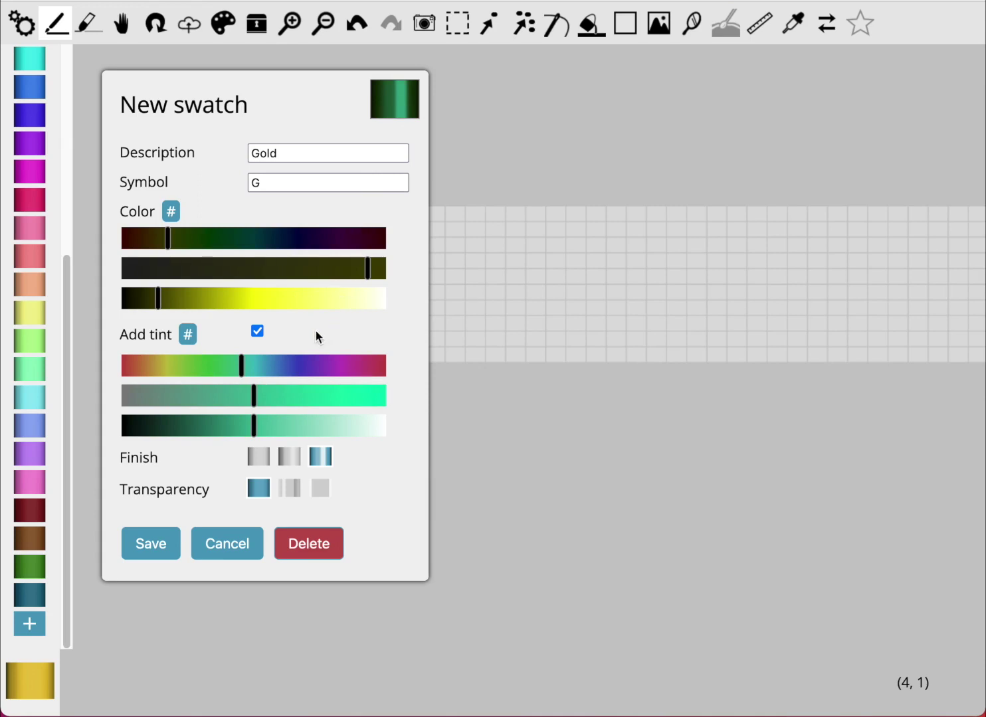
left_click(258, 332)
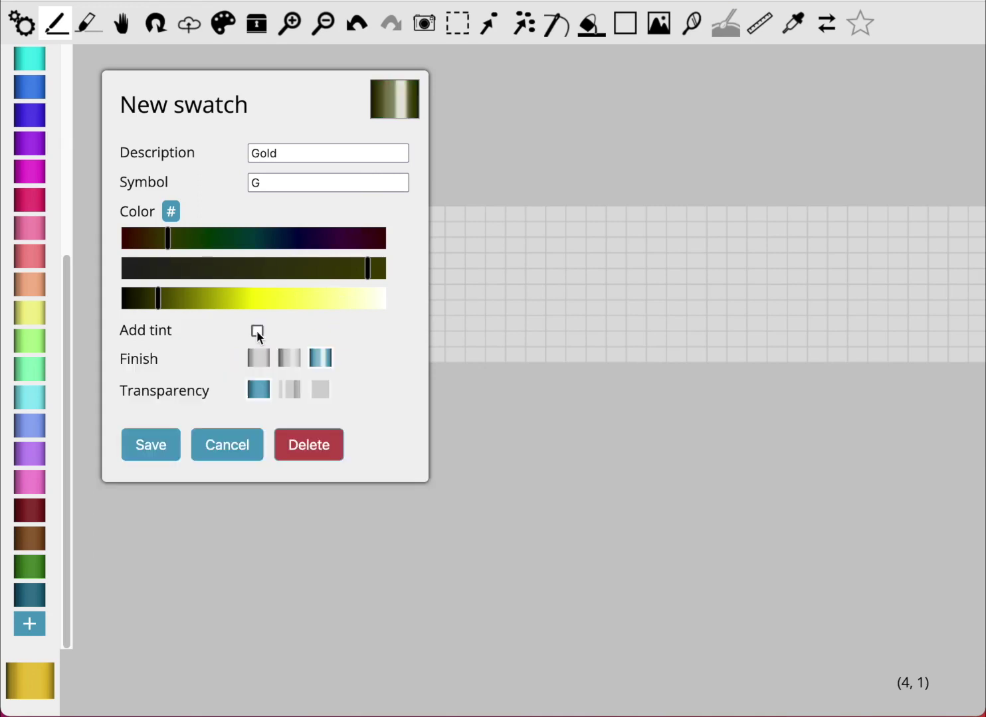
Set a bright golden-yellow base color, add a fully saturated pale yellow tint, and save the Gold swatch.
left_click(264, 298)
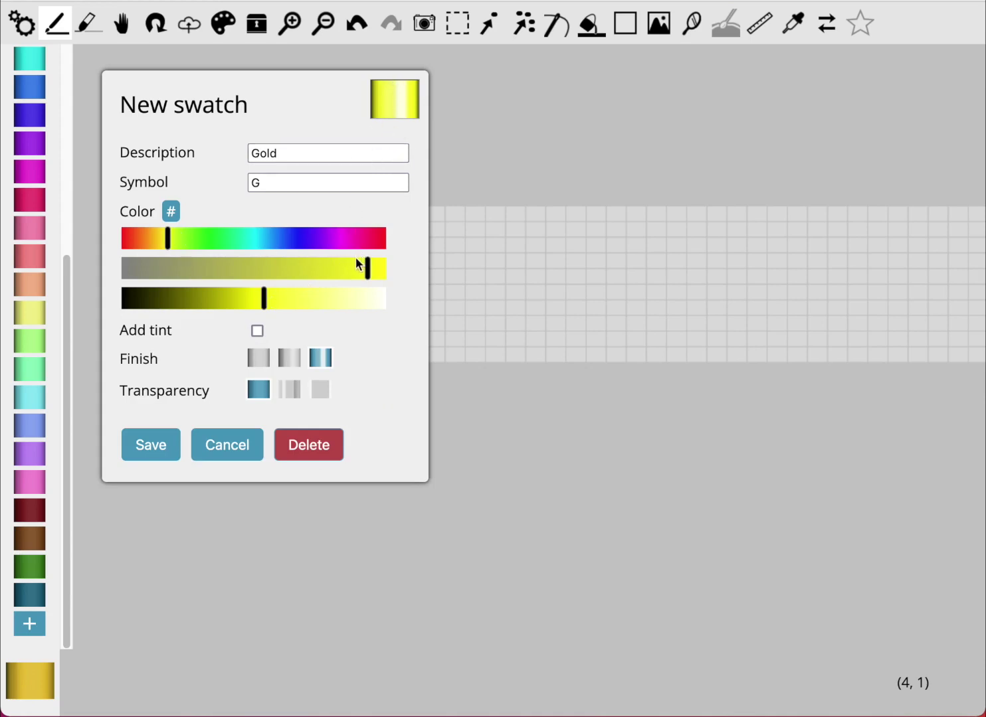
left_click(164, 238)
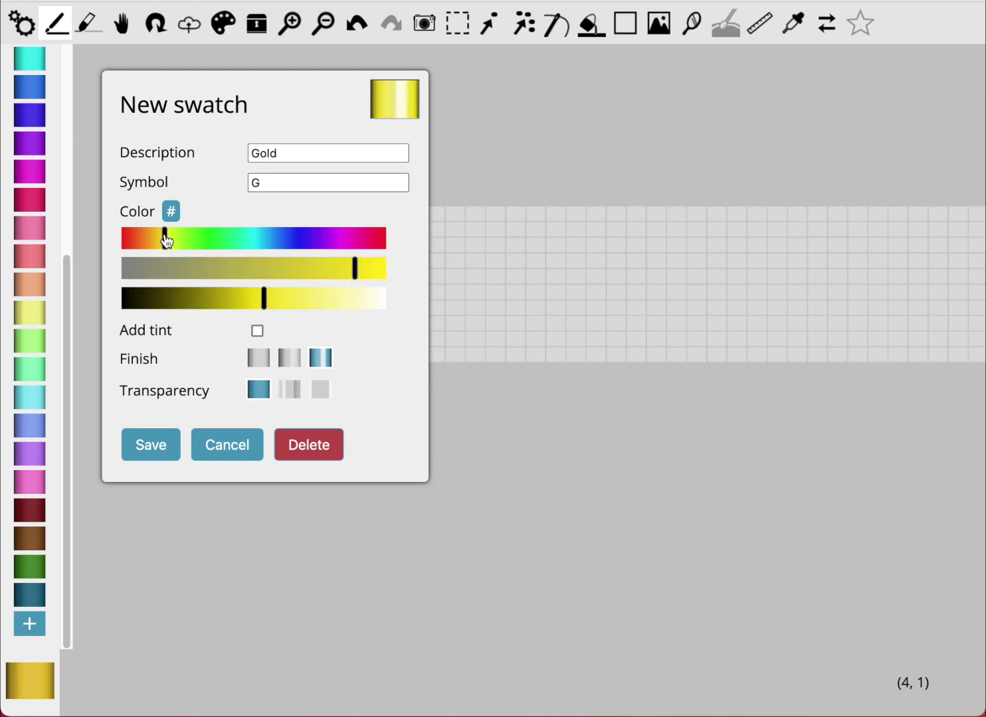
left_click(257, 332)
left_click_drag(171, 367, 162, 369)
left_click_drag(286, 401, 407, 393)
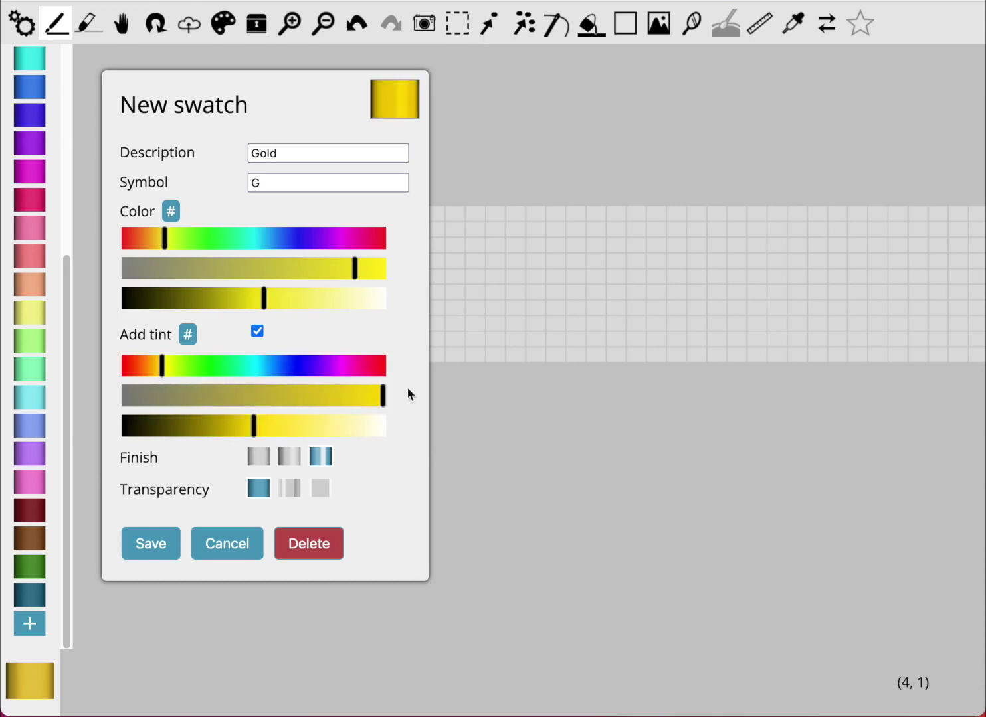
left_click_drag(311, 419, 344, 424)
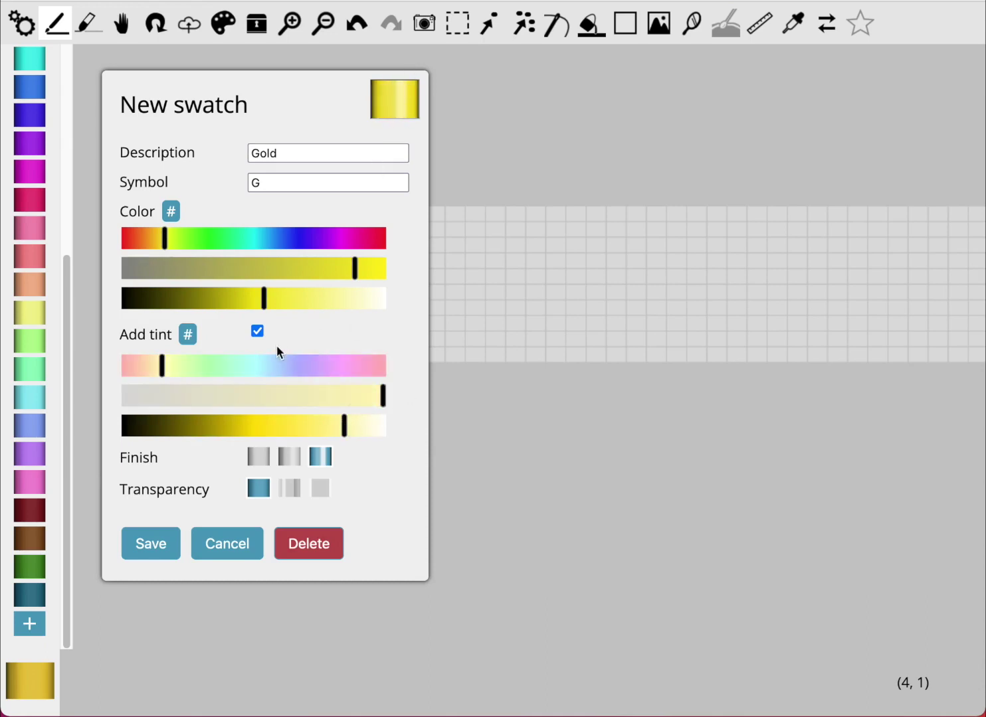
left_click(257, 332)
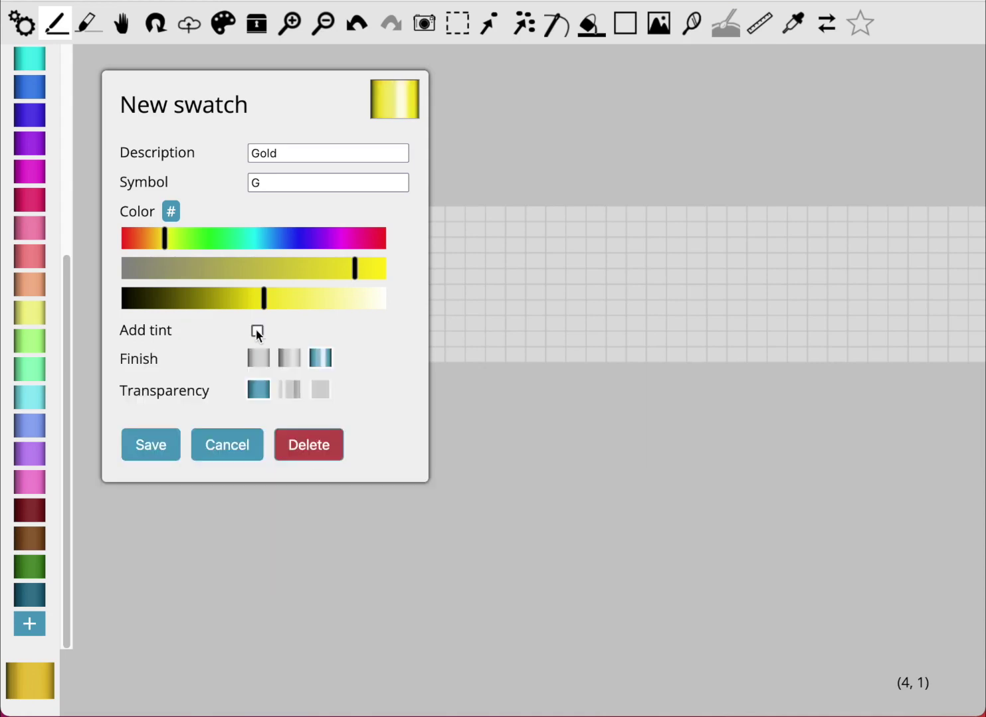
left_click(257, 332)
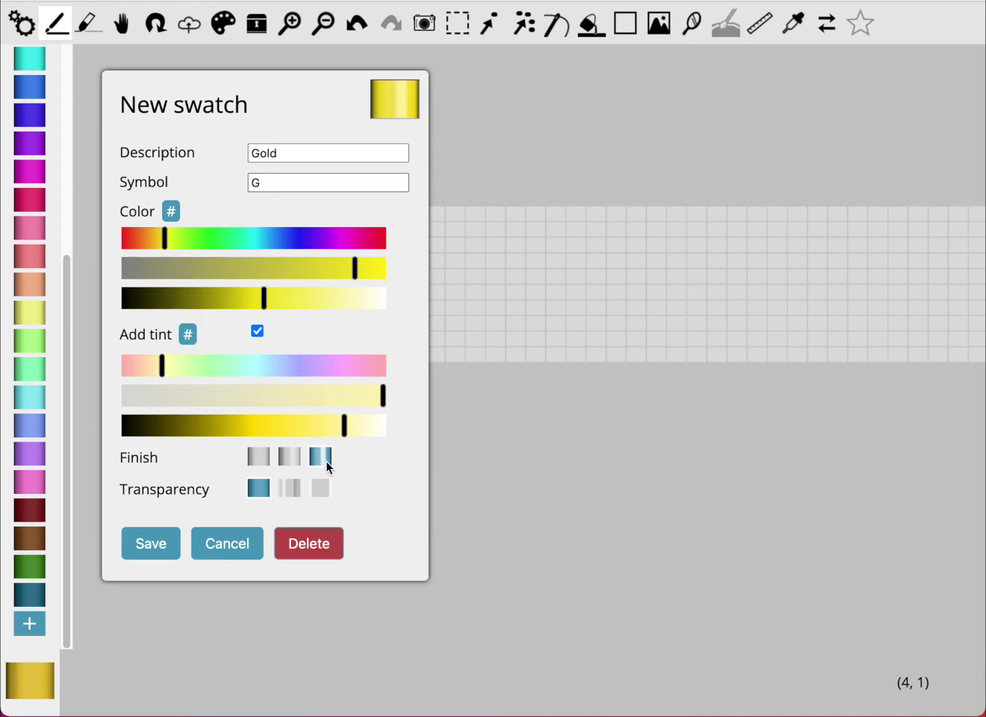
left_click(151, 544)
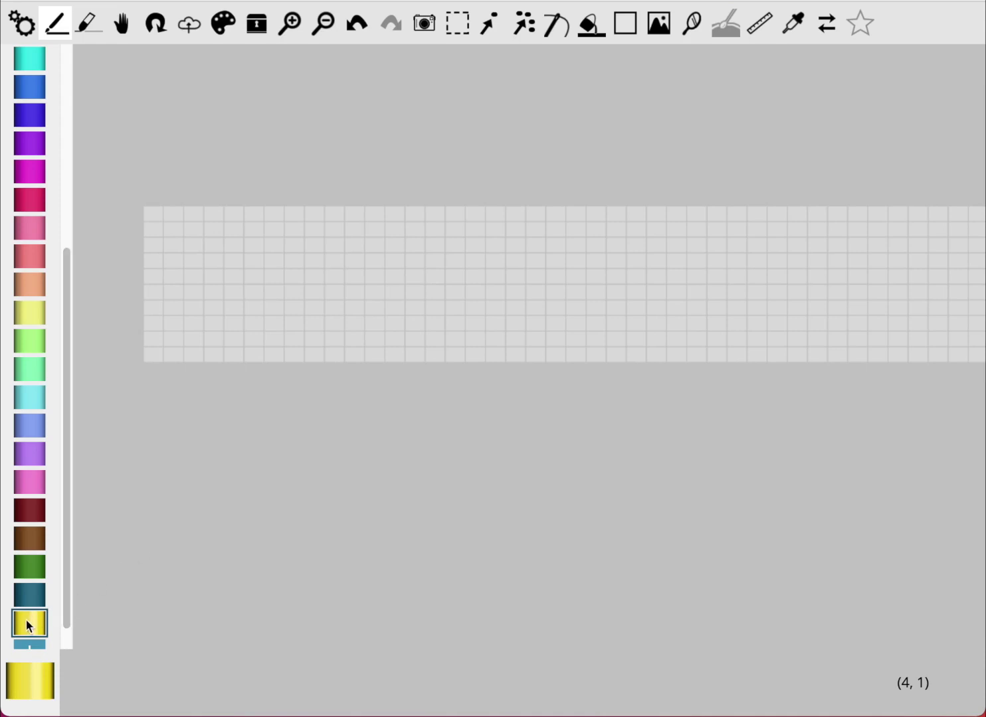
Paint adjacent full-height blocks of four columns each in the new gold, dark red and light green, starting at the third column.
mouse_move(200, 291)
left_mouse_down()
mouse_move(215, 226)
mouse_move(226, 224)
mouse_move(203, 245)
mouse_move(203, 220)
mouse_move(199, 287)
mouse_move(241, 281)
mouse_move(243, 246)
mouse_move(221, 358)
mouse_move(198, 296)
mouse_move(198, 348)
mouse_move(208, 358)
mouse_move(222, 291)
mouse_move(225, 364)
mouse_move(241, 363)
mouse_move(261, 306)
mouse_move(257, 219)
left_mouse_up()
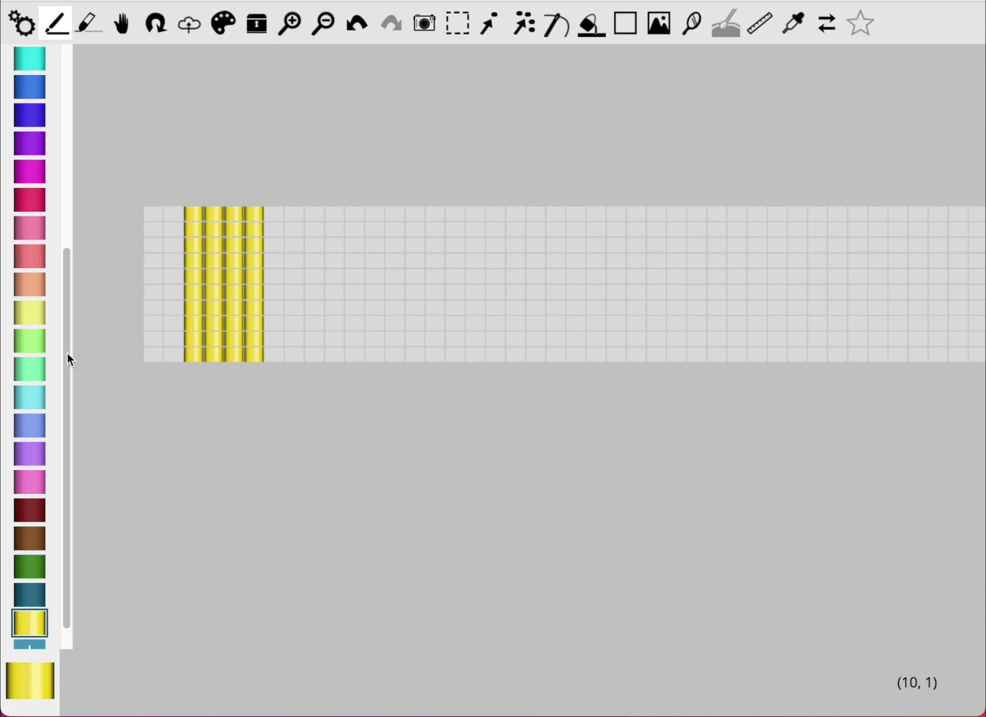
scroll(62, 371, "down", 1)
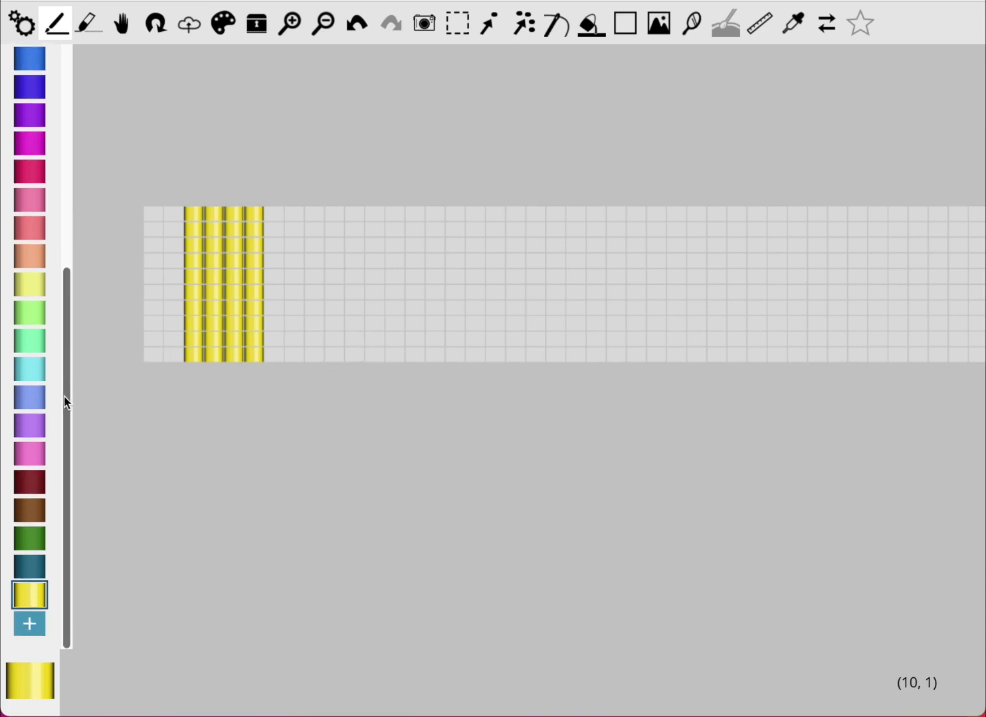
left_click(27, 369)
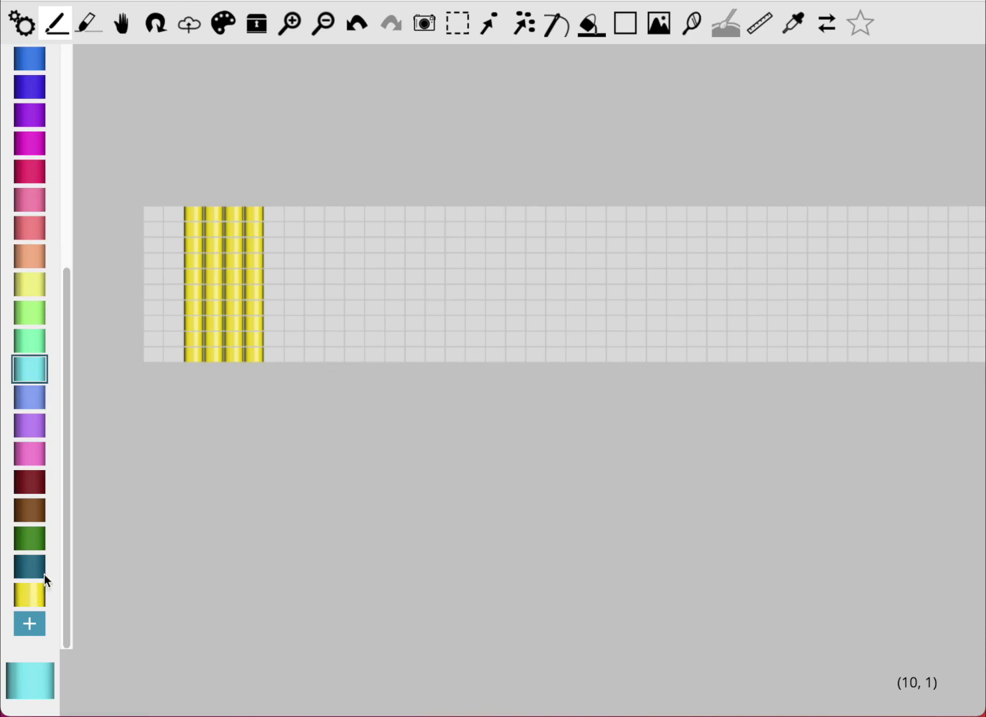
left_click(28, 596)
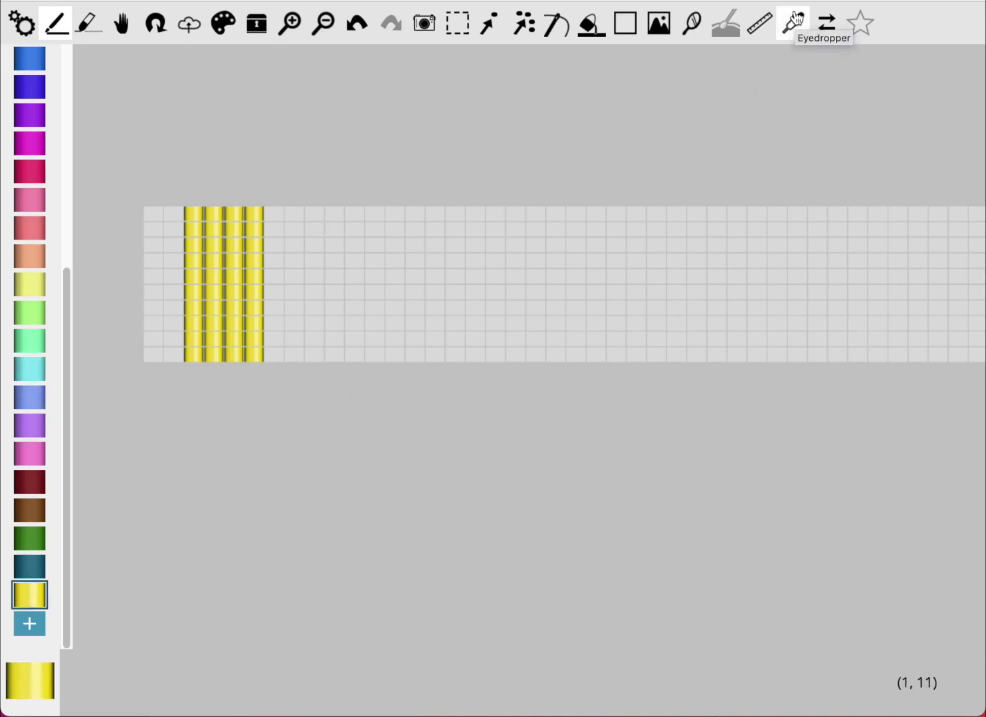
left_click(28, 479)
mouse_move(274, 214)
left_mouse_down()
mouse_move(275, 368)
mouse_move(336, 360)
mouse_move(328, 208)
mouse_move(304, 205)
mouse_move(294, 363)
mouse_move(319, 350)
mouse_move(316, 278)
mouse_move(364, 266)
mouse_move(356, 357)
mouse_move(405, 356)
mouse_move(403, 214)
mouse_move(386, 221)
mouse_move(377, 270)
mouse_move(379, 342)
mouse_move(397, 329)
mouse_move(409, 203)
mouse_move(425, 287)
mouse_move(421, 266)
mouse_move(430, 291)
left_mouse_up()
left_click(31, 312)
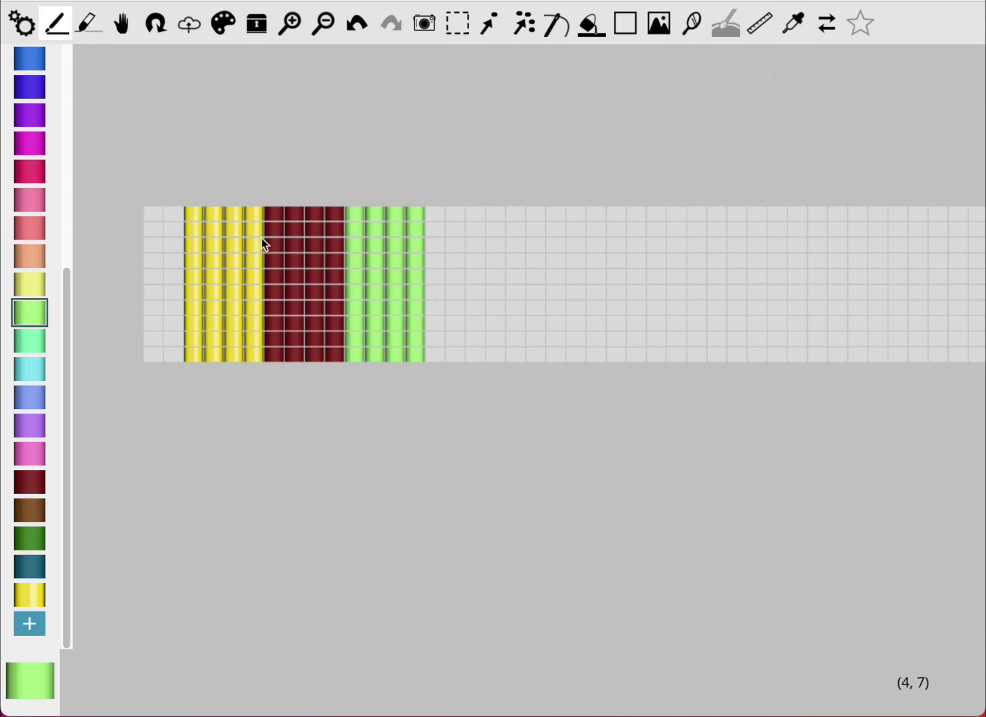
Sample gold from the pattern with the Eyedropper and paint the first three rows of the four columns beside the green block.
left_click(792, 25)
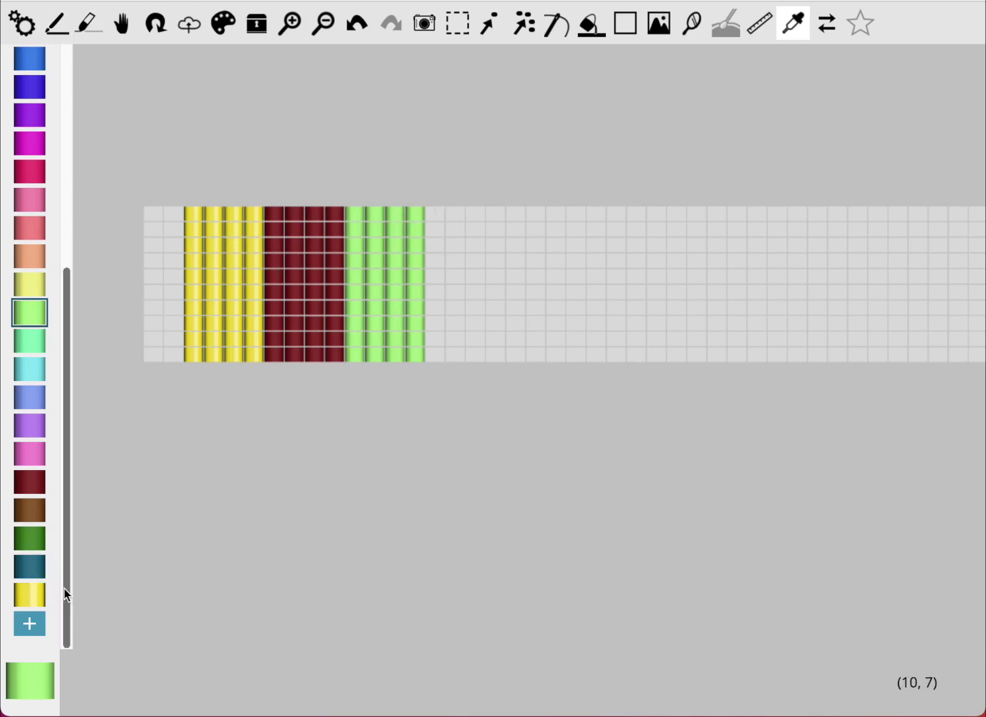
left_click_drag(66, 594, 90, 285)
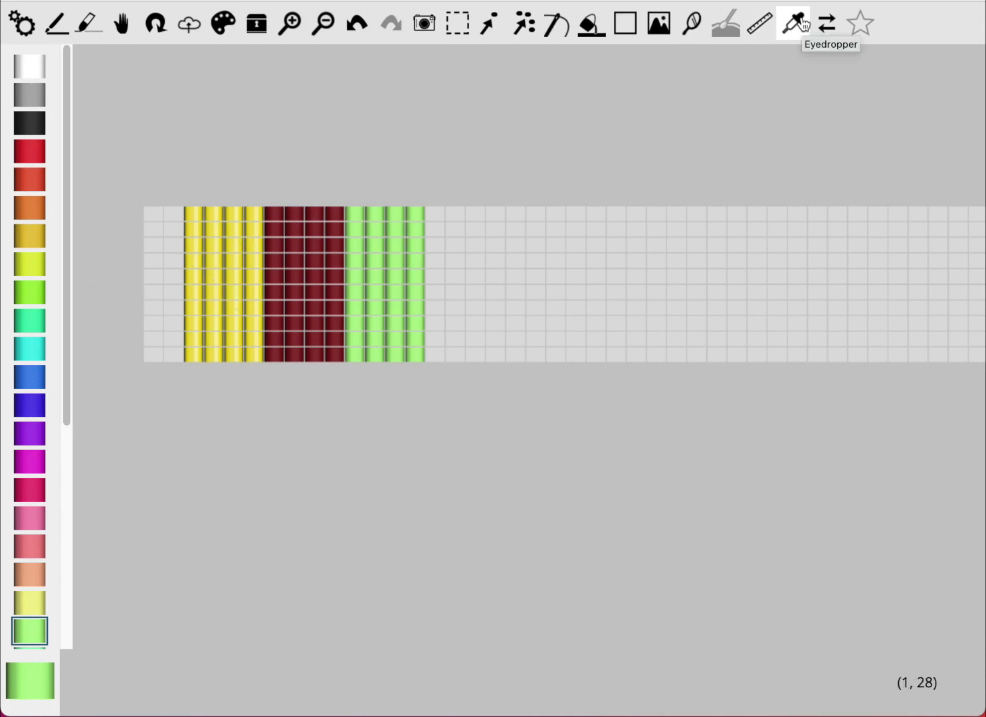
left_click(230, 241)
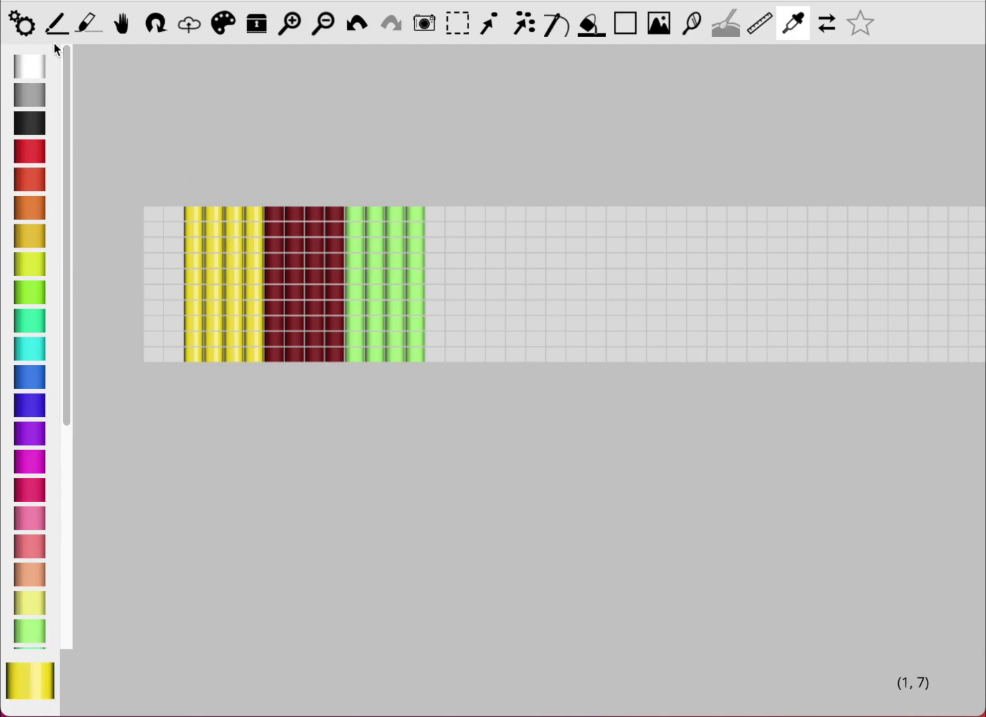
left_click(57, 24)
mouse_move(433, 214)
left_mouse_down()
mouse_move(462, 245)
mouse_move(454, 224)
mouse_move(480, 245)
mouse_move(500, 213)
mouse_move(499, 242)
left_mouse_up()
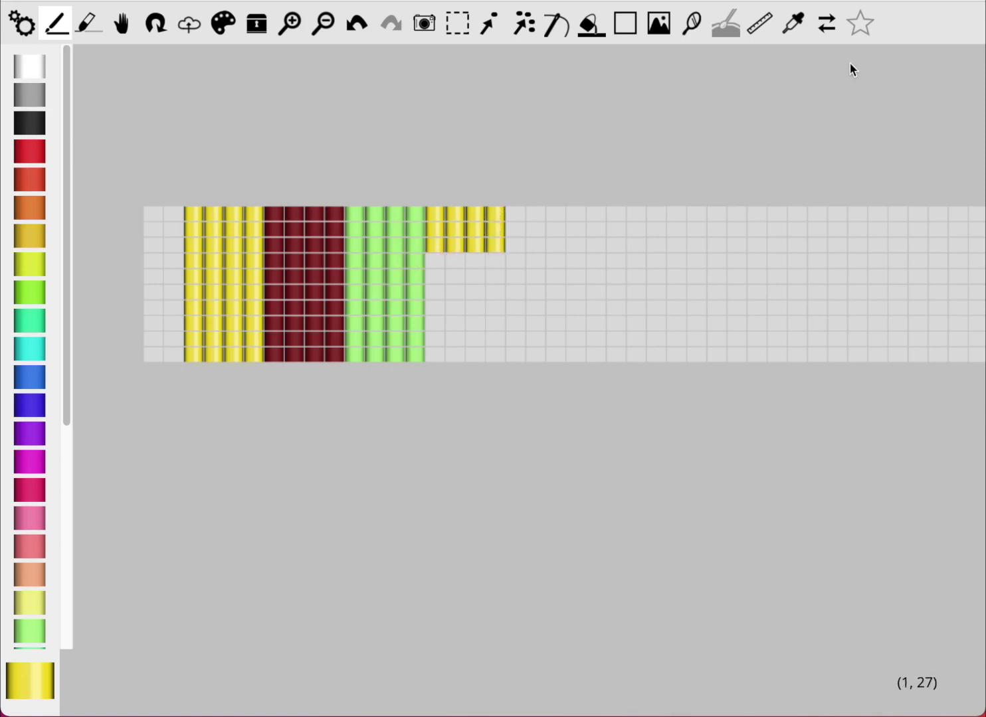
Sample light green from the pattern and paint four rows directly beneath the short gold block.
left_click(793, 24)
left_click(352, 307)
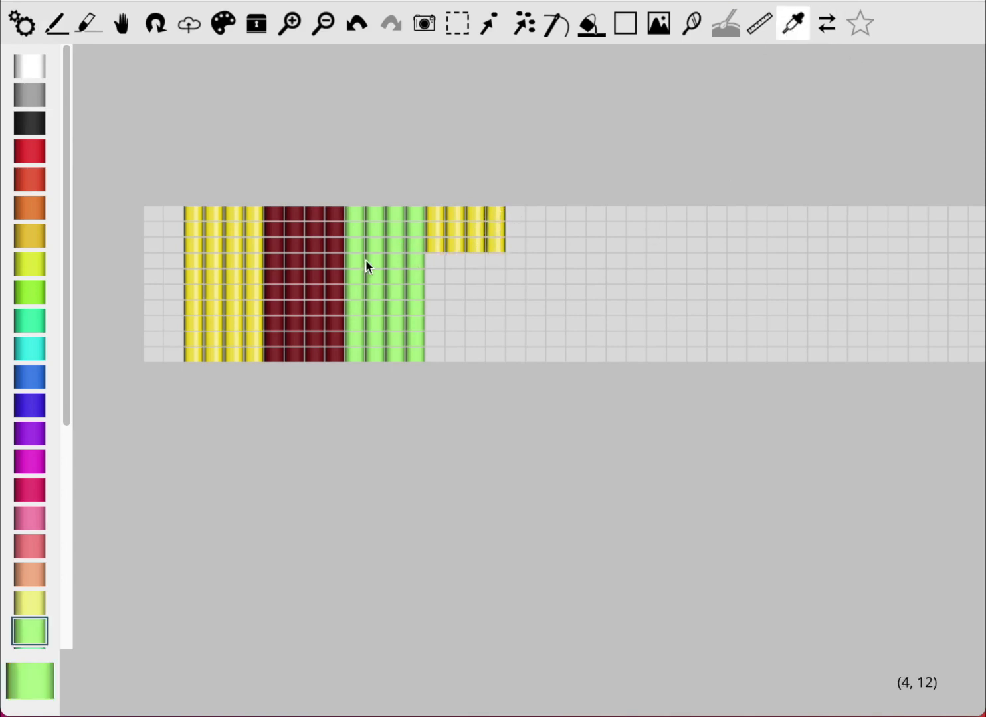
left_click(57, 23)
mouse_move(410, 268)
left_mouse_down()
mouse_move(492, 265)
mouse_move(494, 291)
mouse_move(468, 301)
mouse_move(433, 287)
mouse_move(475, 283)
mouse_move(484, 301)
mouse_move(444, 306)
left_mouse_up()
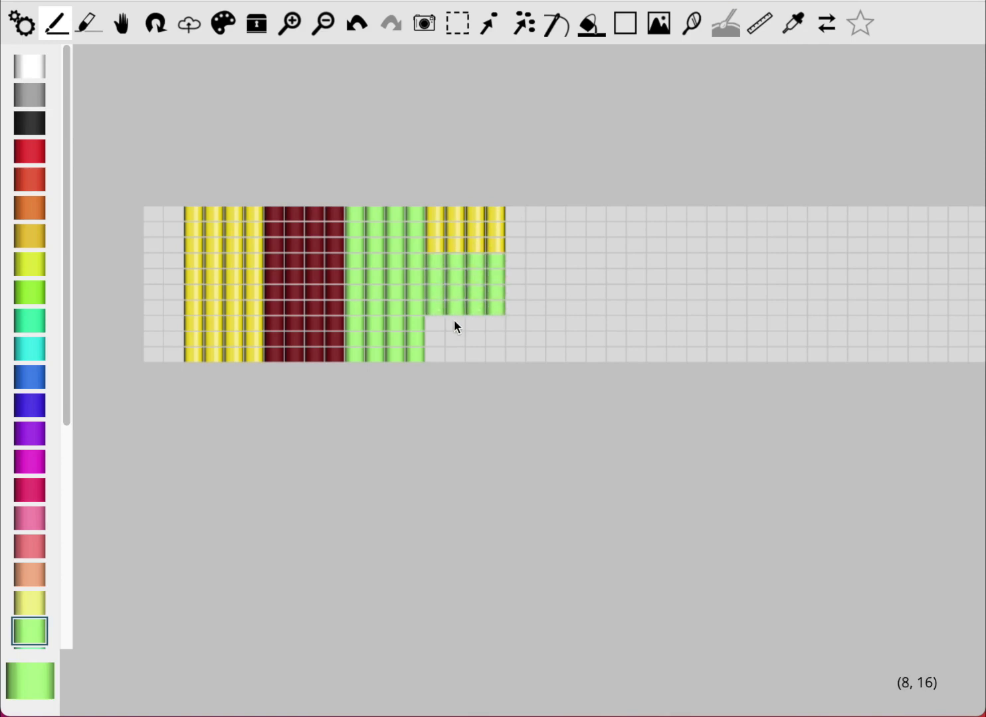
Sample dark red from the pattern and fill the remaining three rows beneath the short green block.
left_click(56, 30)
key("i")
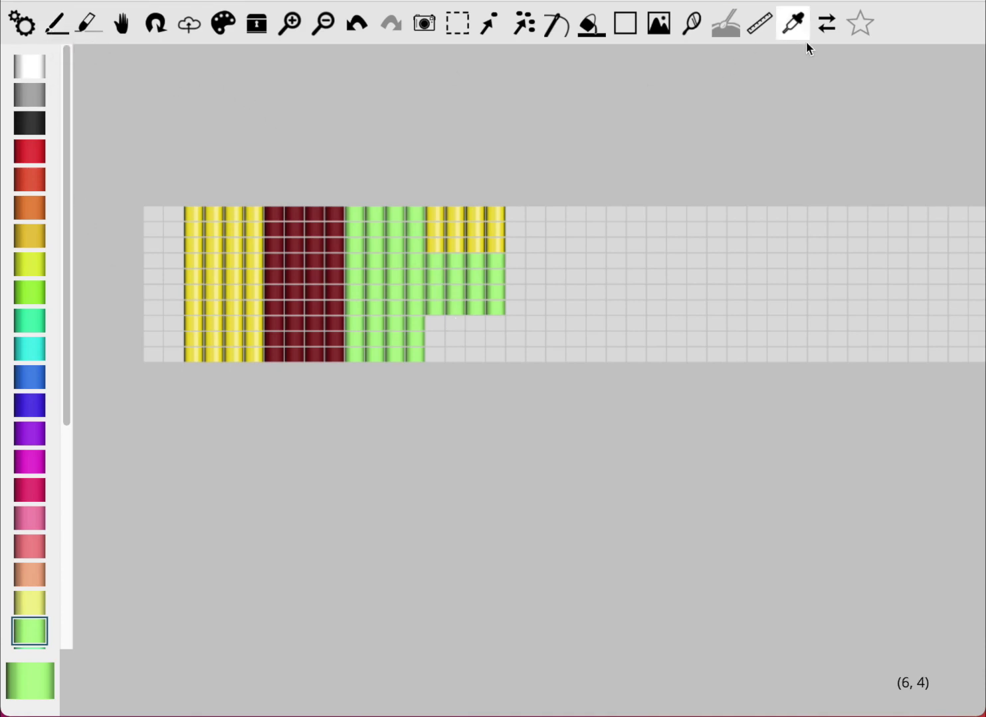
key("d")
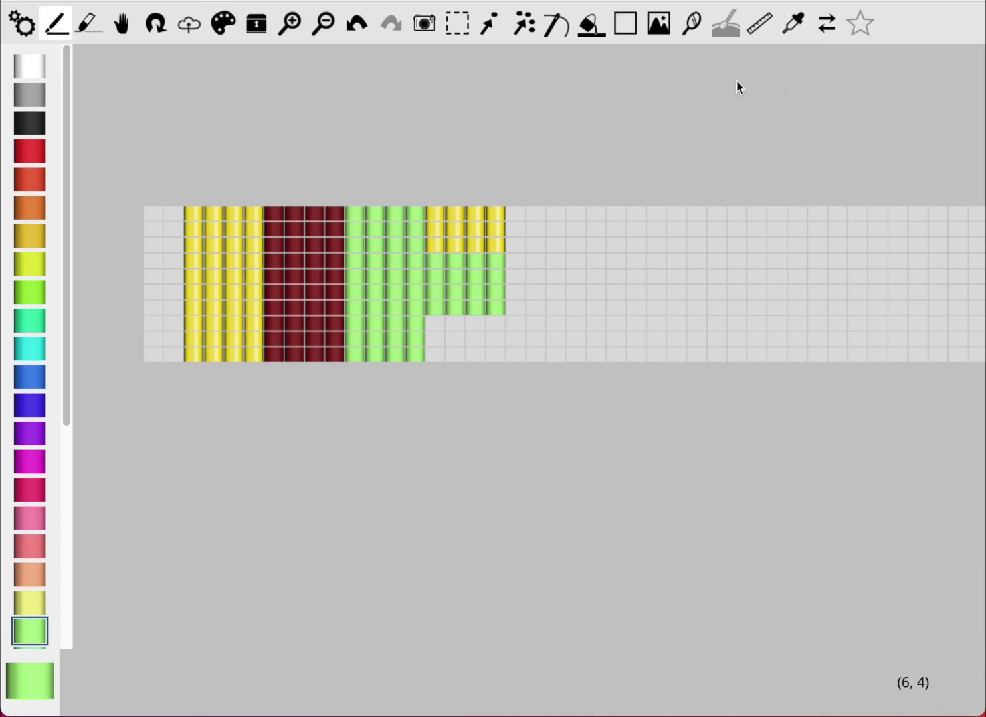
key("i")
left_click(312, 277)
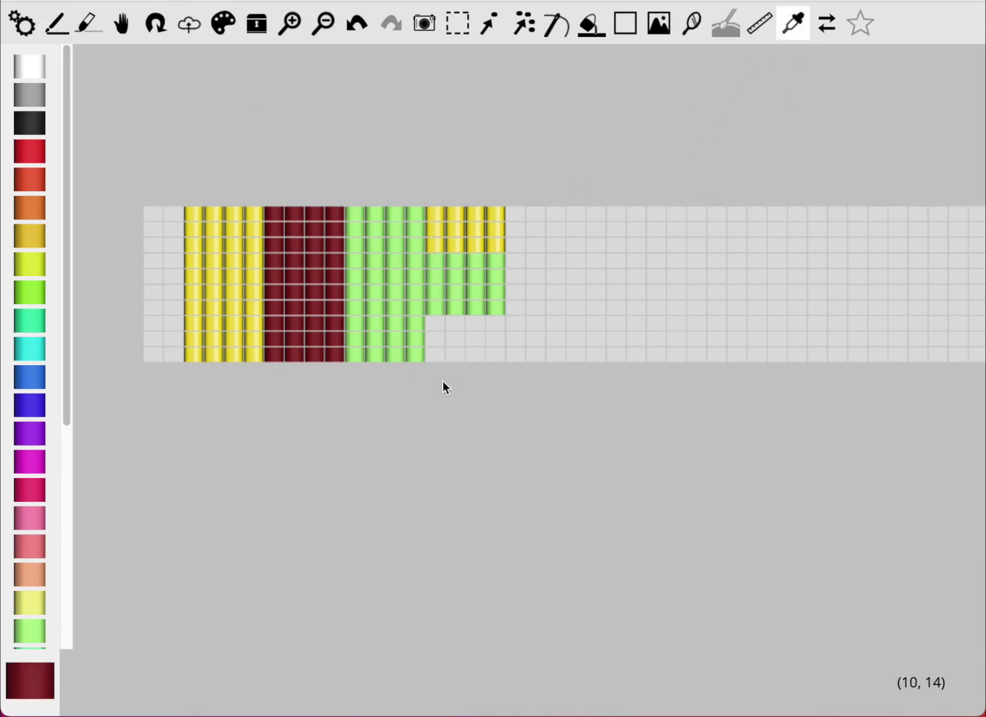
key("d")
left_click(437, 323)
mouse_move(458, 328)
left_mouse_down()
mouse_move(495, 324)
mouse_move(479, 350)
mouse_move(443, 352)
mouse_move(427, 340)
mouse_move(491, 358)
left_mouse_up()
Add full-height two-column stripes in sampled gold, light green and dark red beside the stacked blocks.
key("i")
left_click(479, 244)
key("d")
mouse_move(513, 222)
left_mouse_down()
mouse_move(514, 350)
mouse_move(527, 355)
mouse_move(535, 303)
mouse_move(534, 206)
mouse_move(546, 222)
mouse_move(548, 210)
mouse_move(560, 366)
mouse_move(576, 323)
mouse_move(579, 209)
mouse_move(592, 209)
mouse_move(605, 270)
mouse_move(603, 365)
mouse_move(618, 337)
mouse_move(622, 213)
left_mouse_up()
key("i")
left_click(477, 266)
key("d")
key("i")
left_click(475, 341)
key("d")
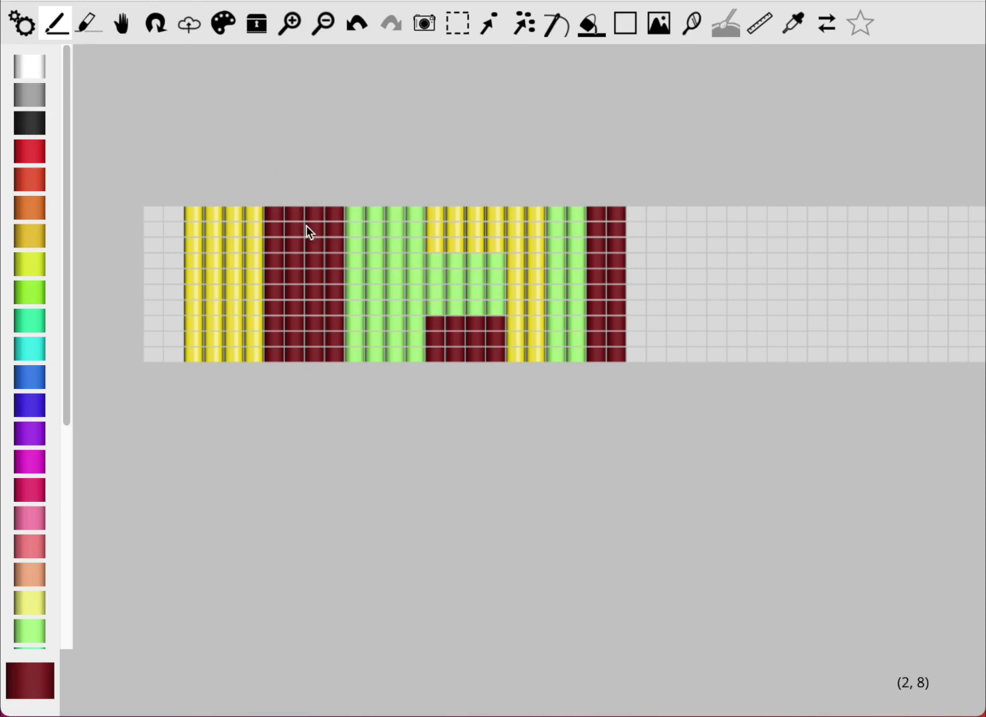
Make the Gold swatch the current color and select all gold beads in the pattern.
left_click_drag(66, 373, 84, 614)
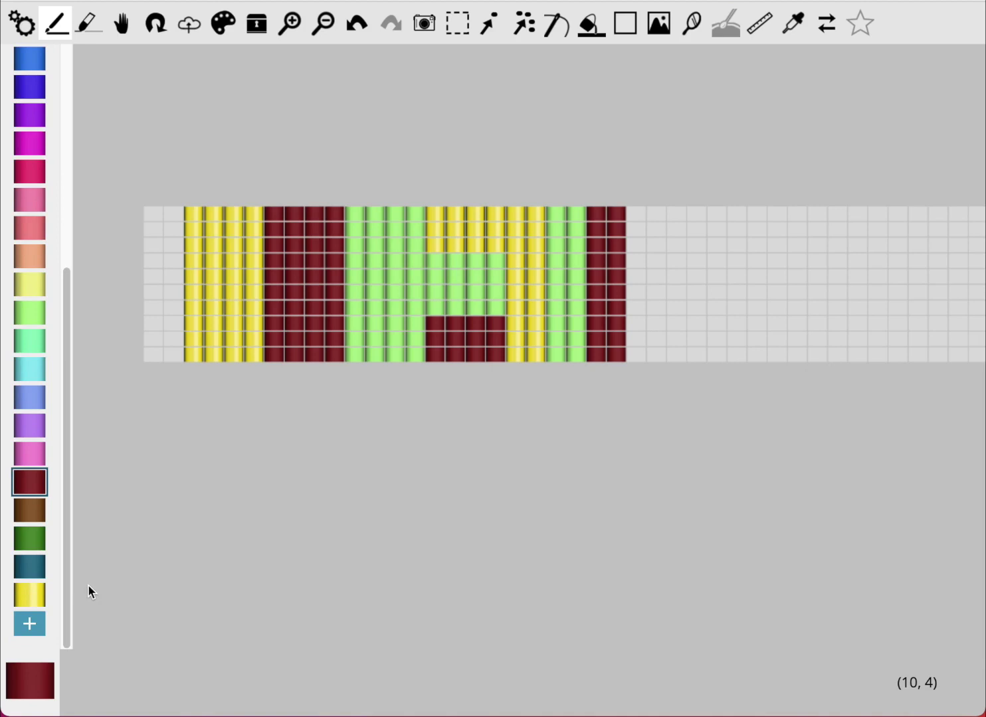
left_click(34, 593)
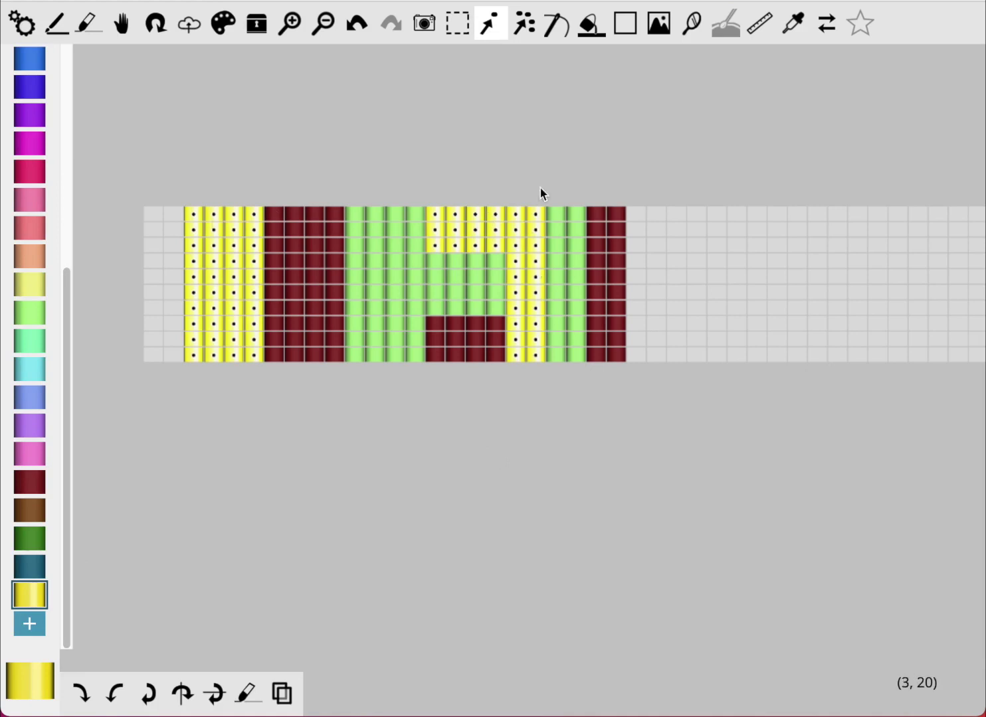
Make dark red the current color, select all matching beads in the pattern, and return to drawing mode.
left_click(525, 24)
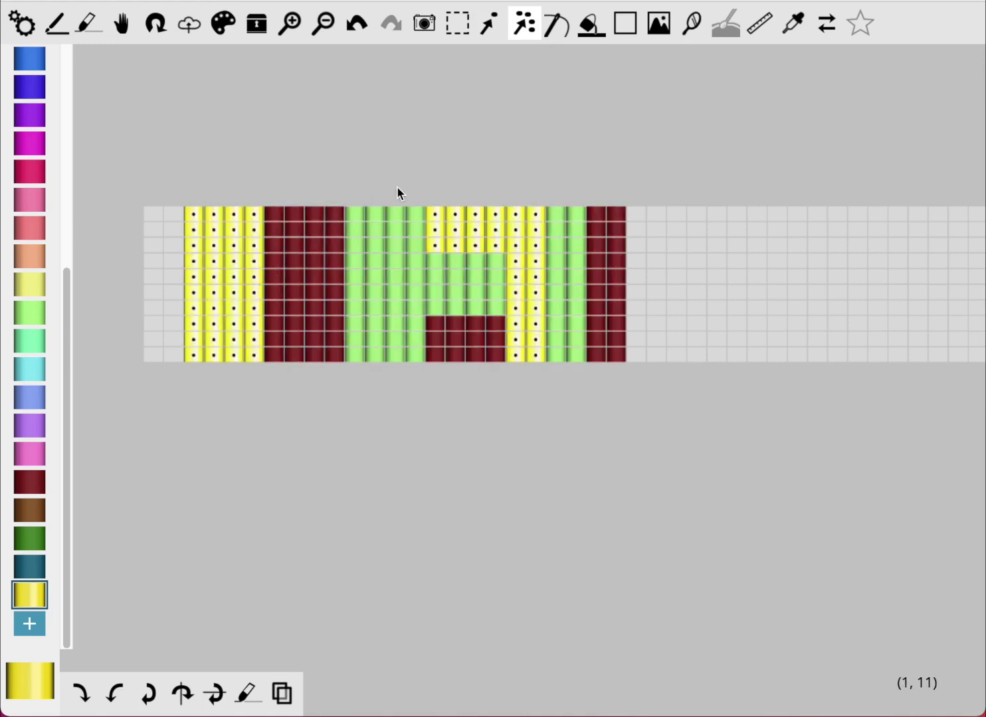
left_click(37, 485)
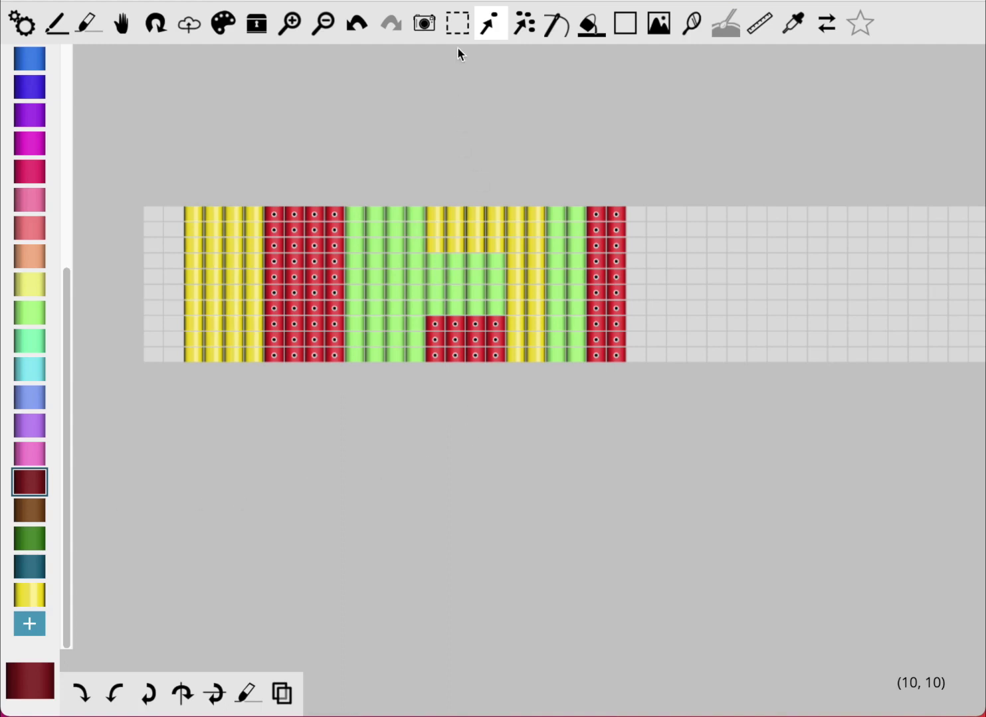
left_click(56, 23)
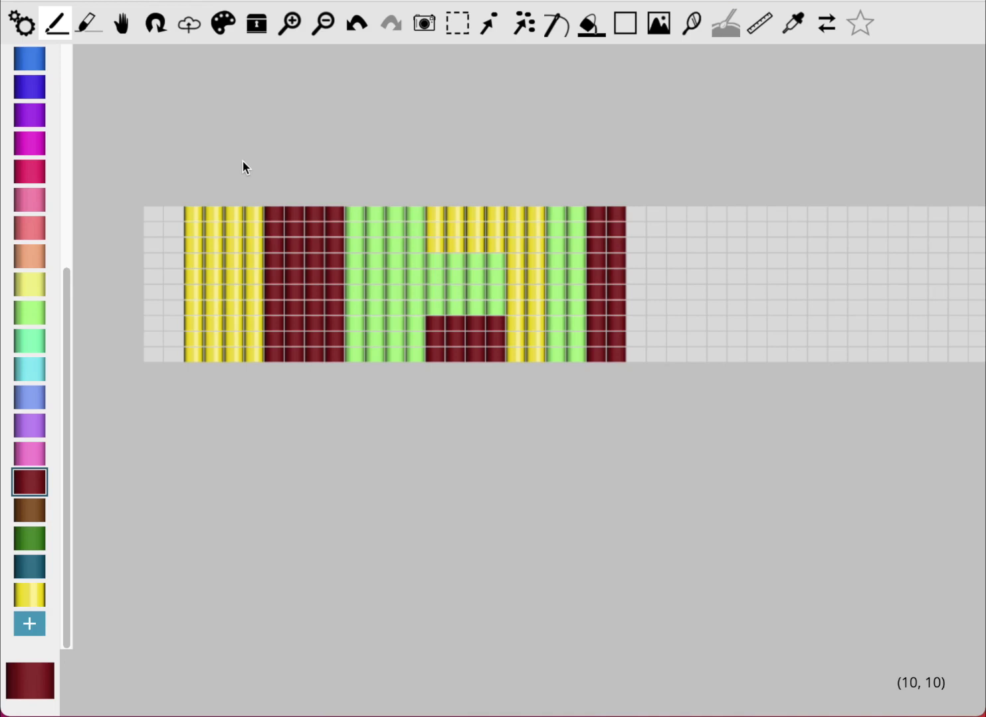
Browse the bead library's color matches for the dark red, periwinkle blue, pink and light cyan swatches.
left_click(257, 27)
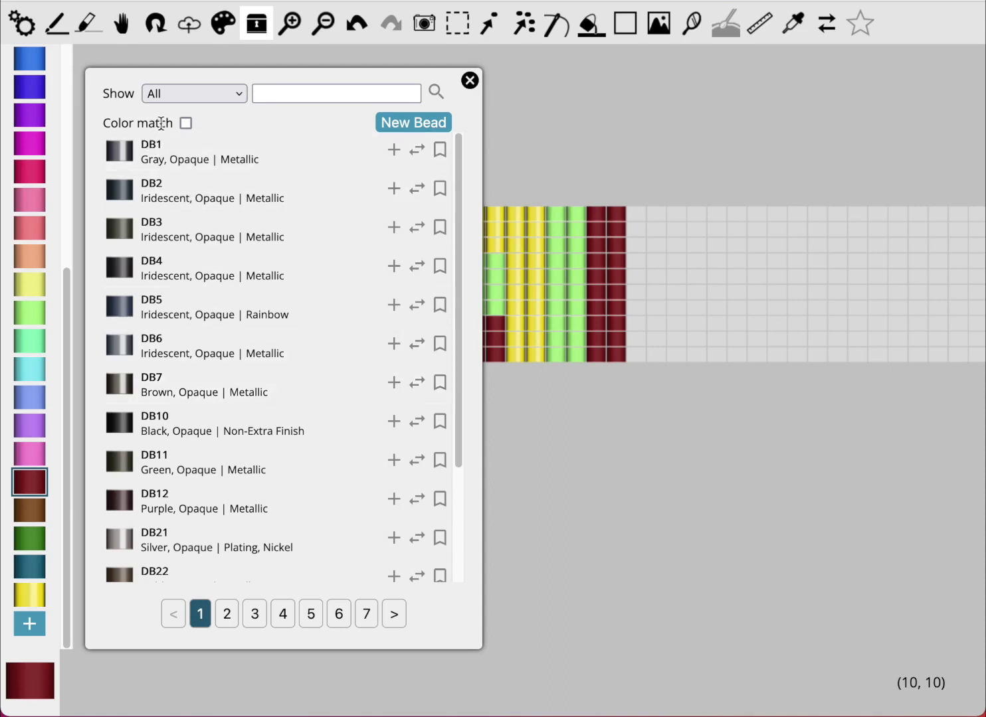
left_click(183, 124)
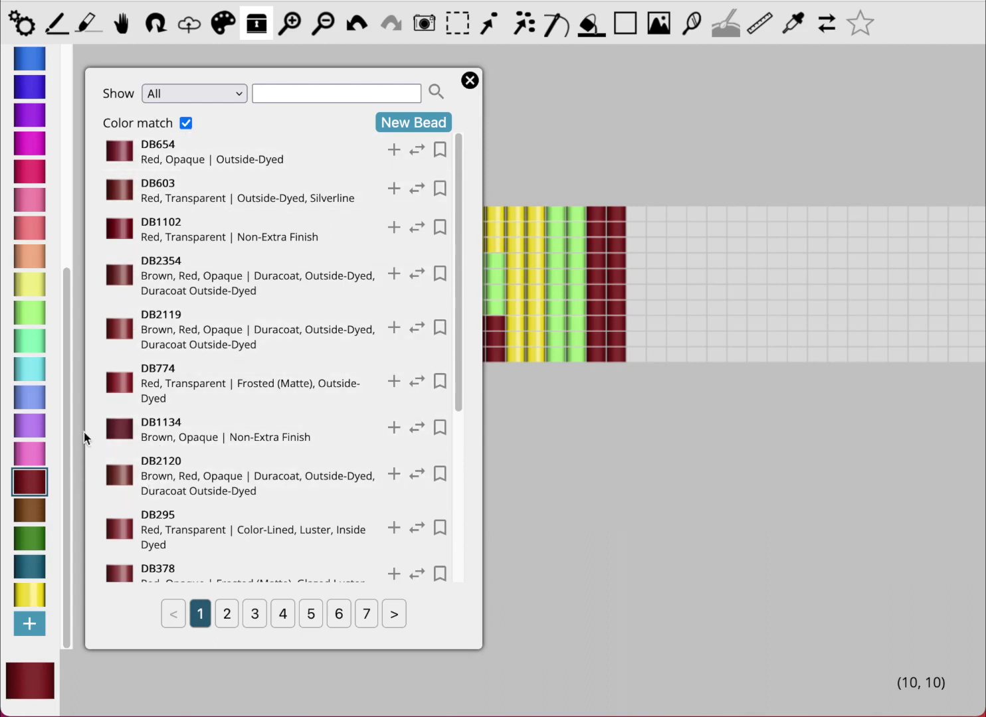
left_click(30, 398)
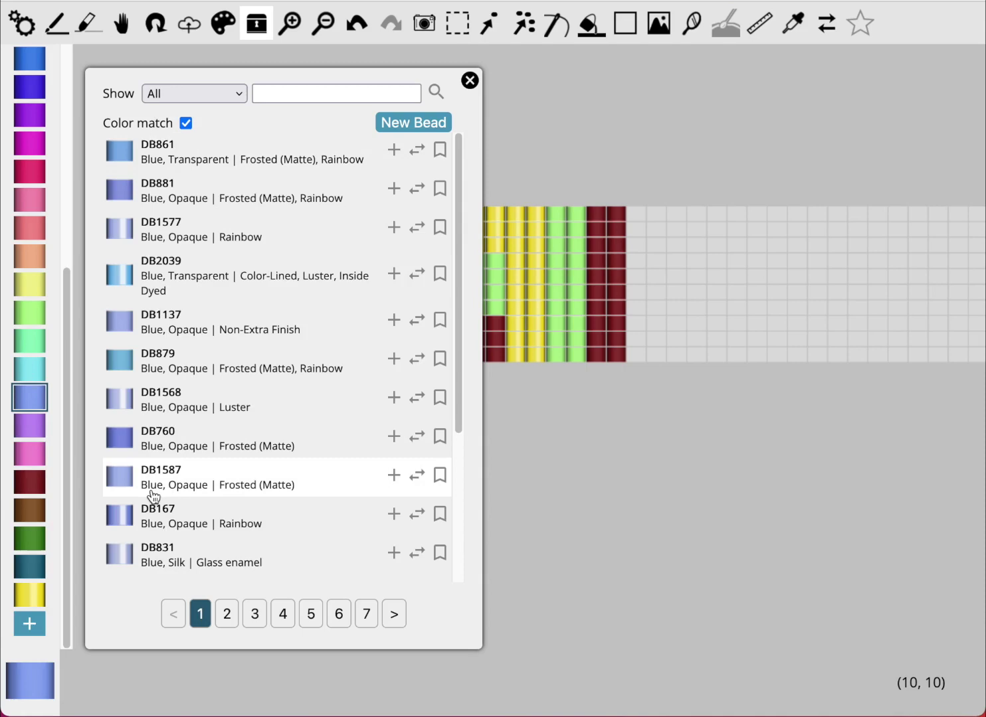
left_click(29, 197)
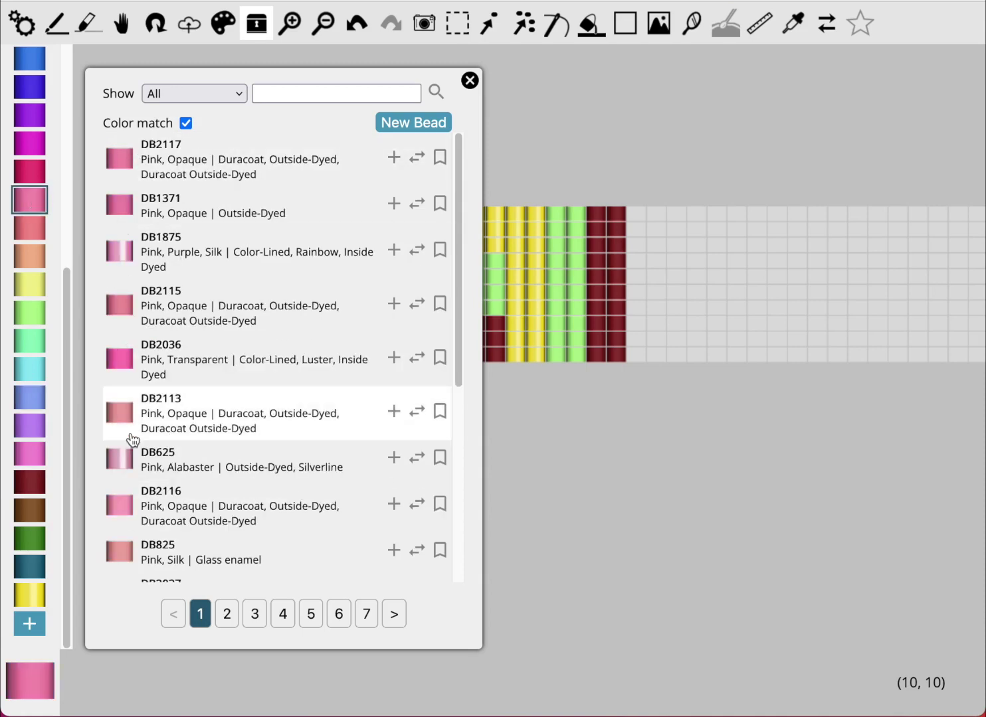
left_click(33, 370)
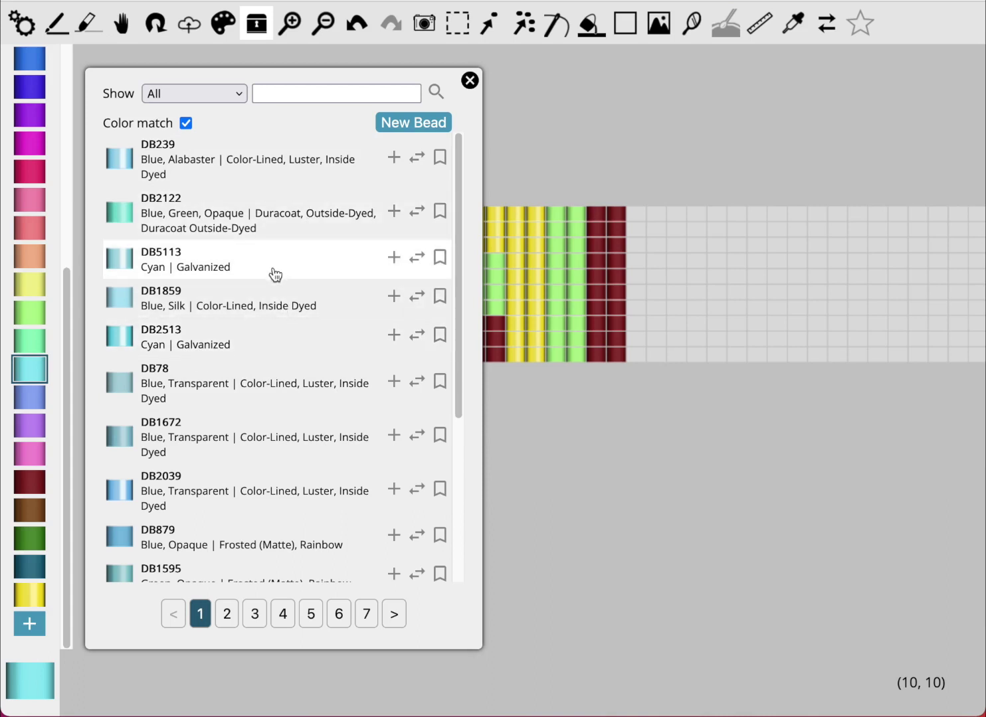
Turn off color matching in the bead library and add bead DB6 to the palette.
left_click(186, 124)
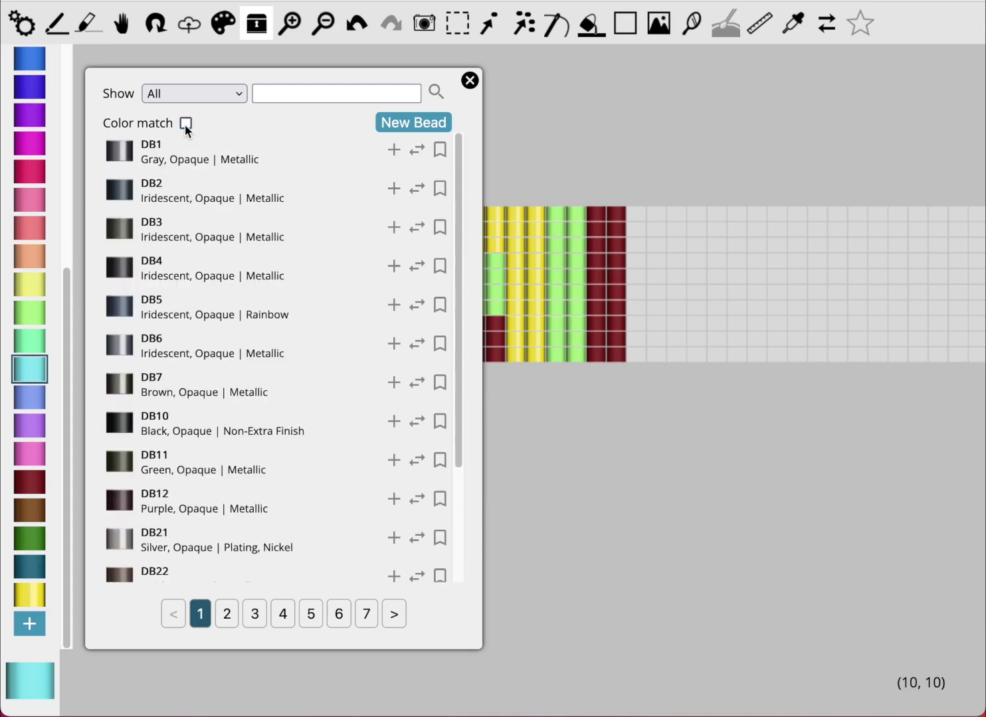
left_click(207, 98)
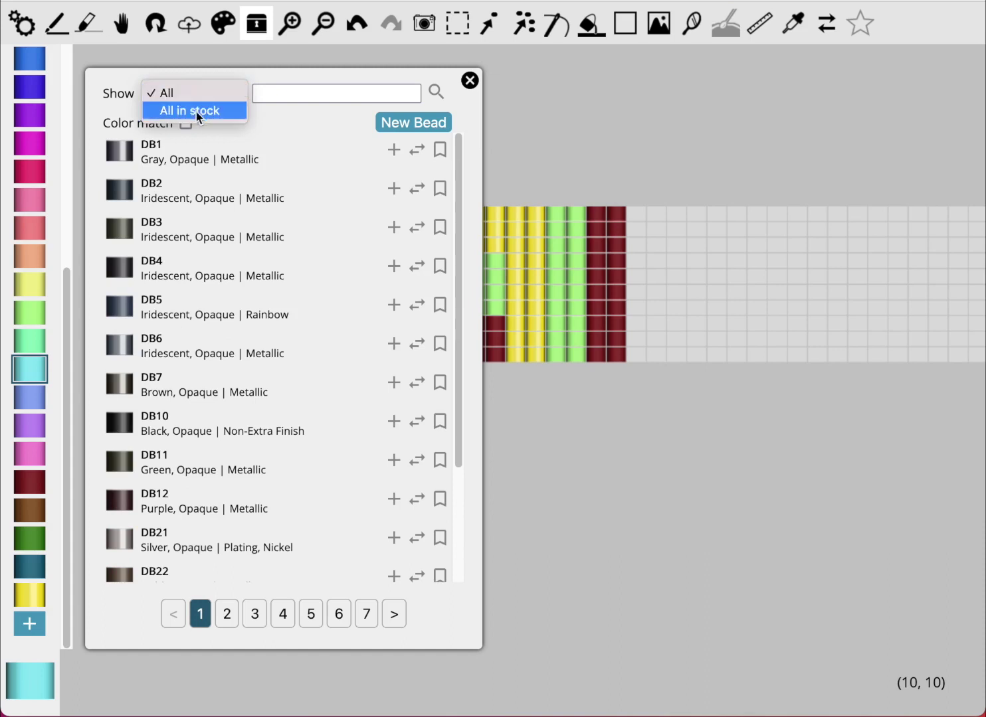
left_click(284, 124)
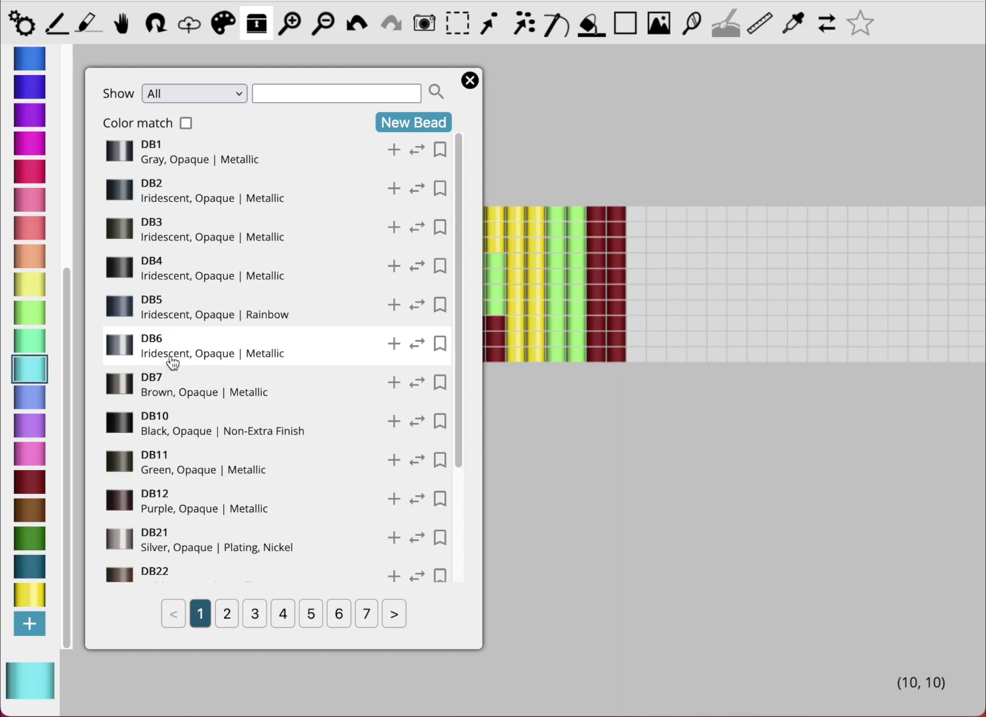
left_click(393, 344)
scroll(64, 365, "down", 1)
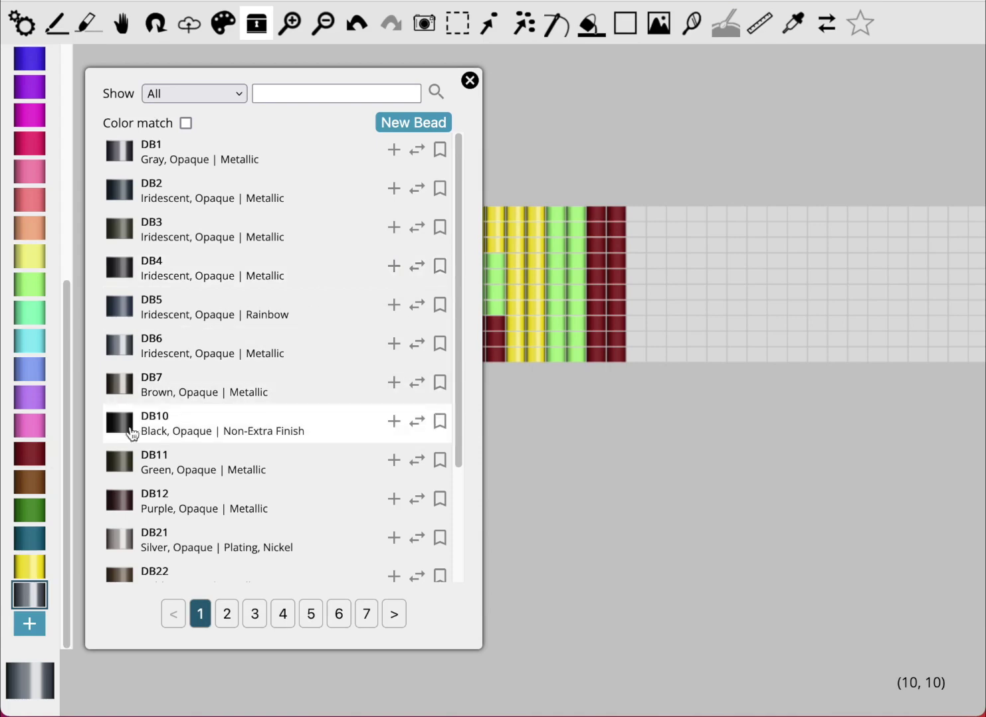
Turn on color matching for the dark red swatch and replace that swatch with library bead DB2354.
left_click(187, 124)
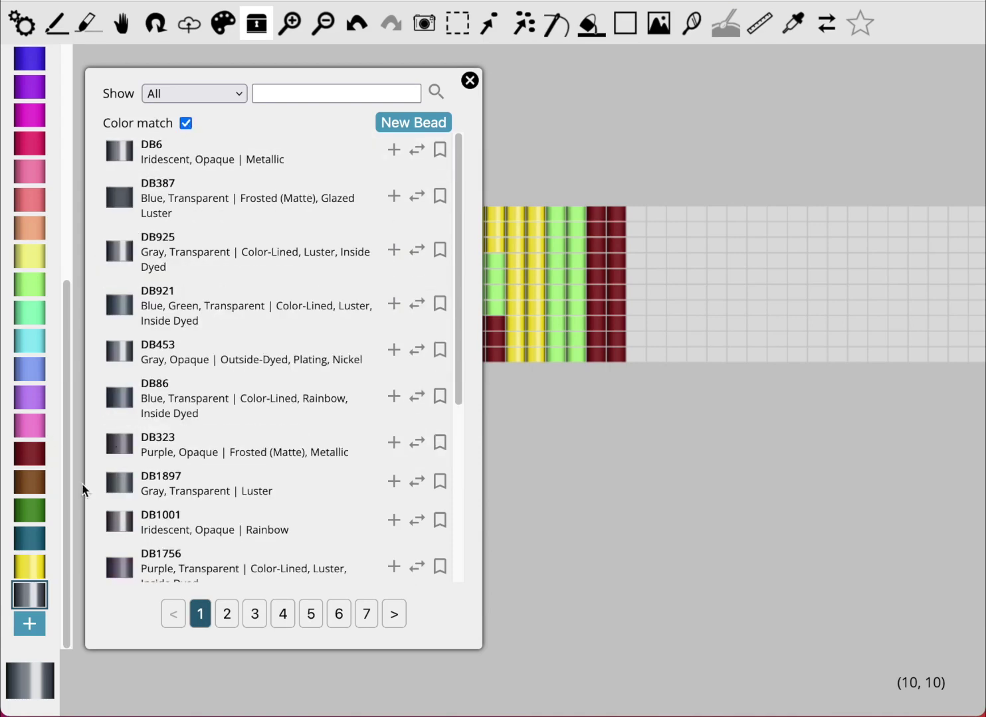
left_click(34, 463)
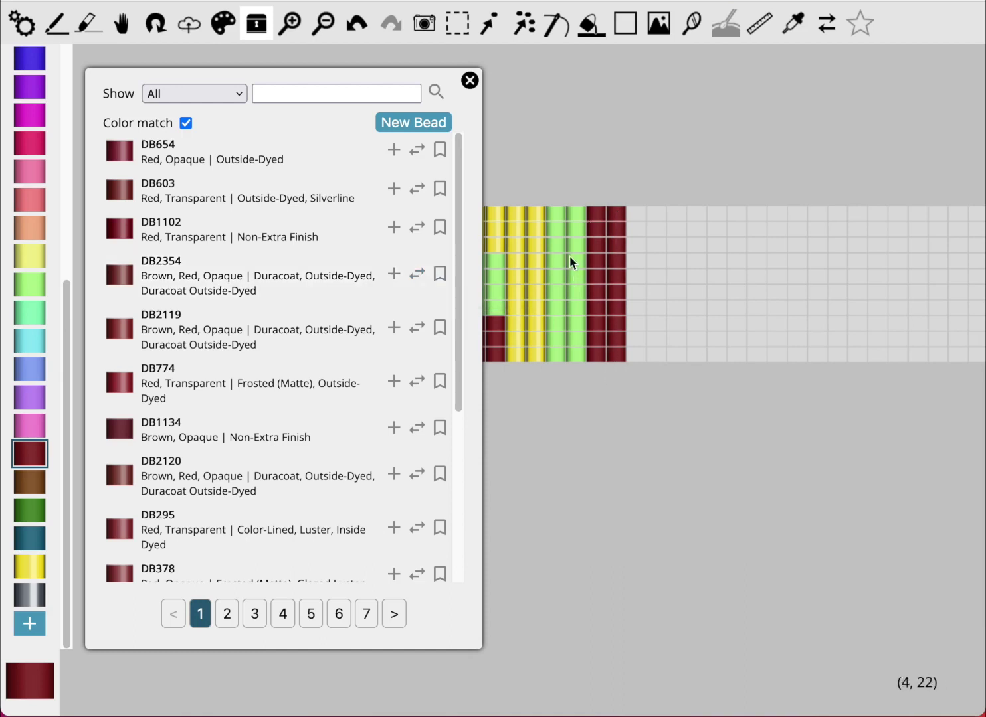
left_click(418, 278)
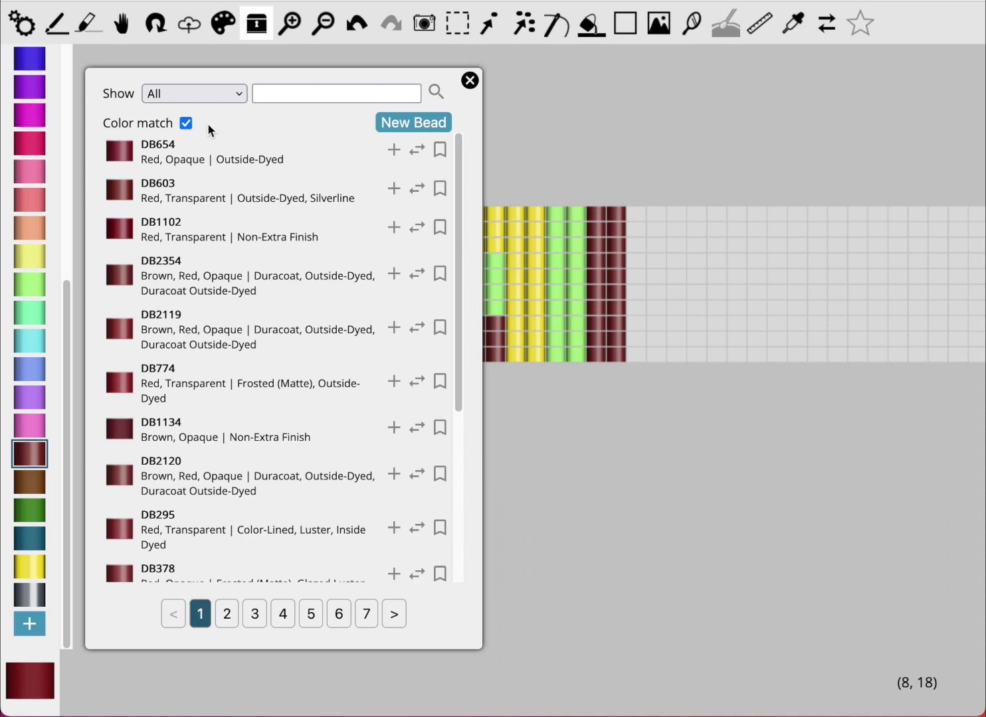
Search the bead library for "db237" and add bead DB237 to the palette.
left_click(292, 95)
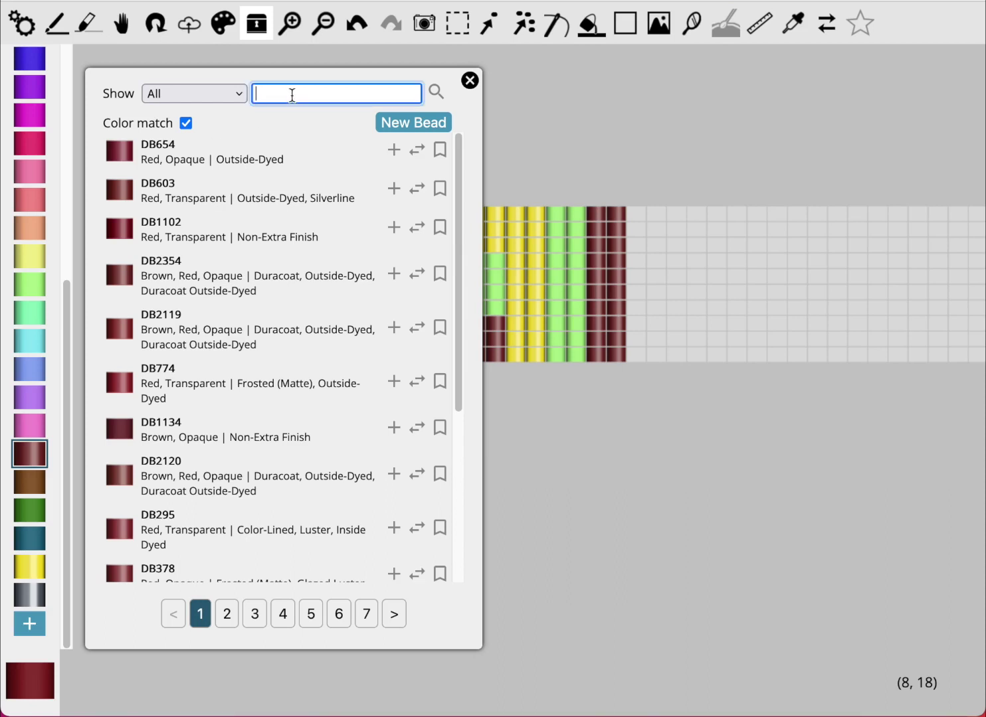
type("db237")
key("Return")
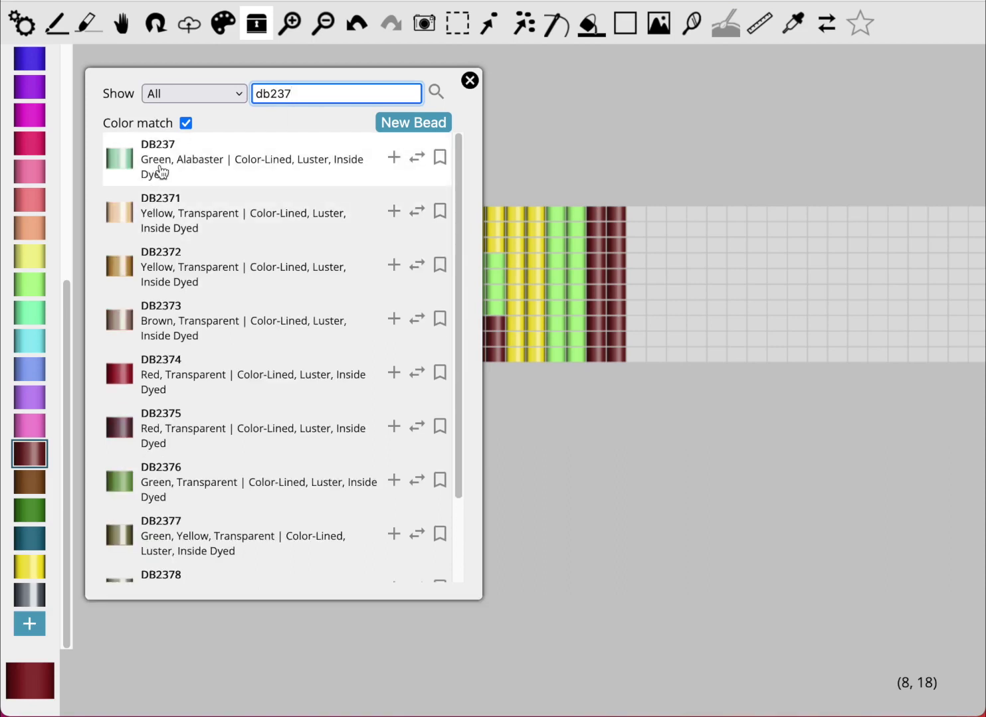
left_click(394, 158)
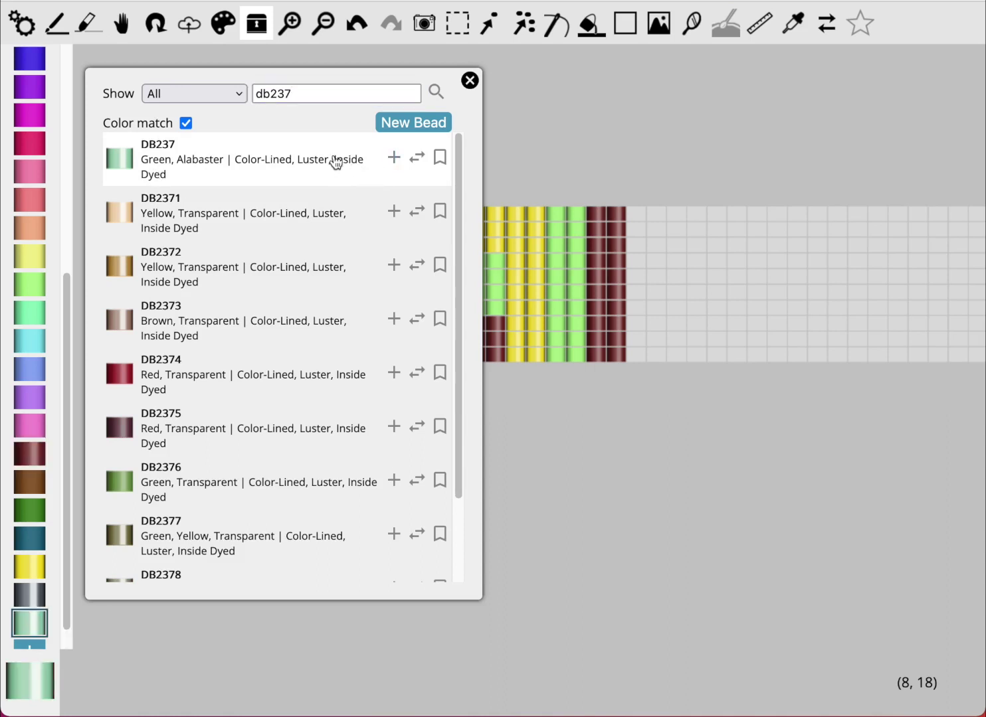
Search the bead library for "yellow" and narrow the search to "yellow gold".
left_click_drag(334, 93, 226, 92)
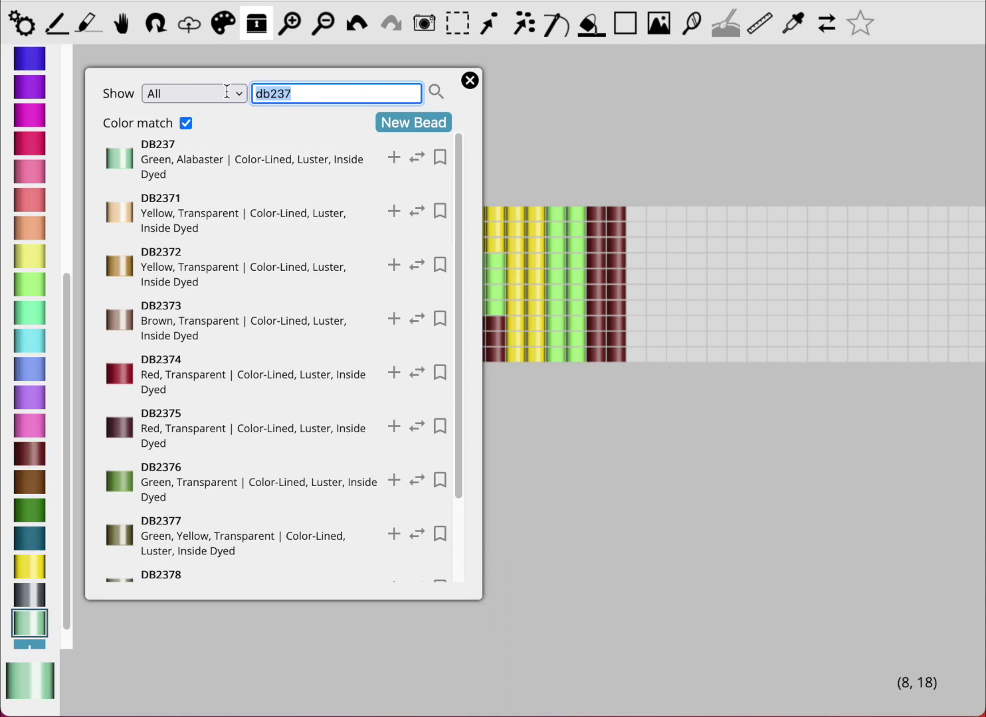
type("yellow")
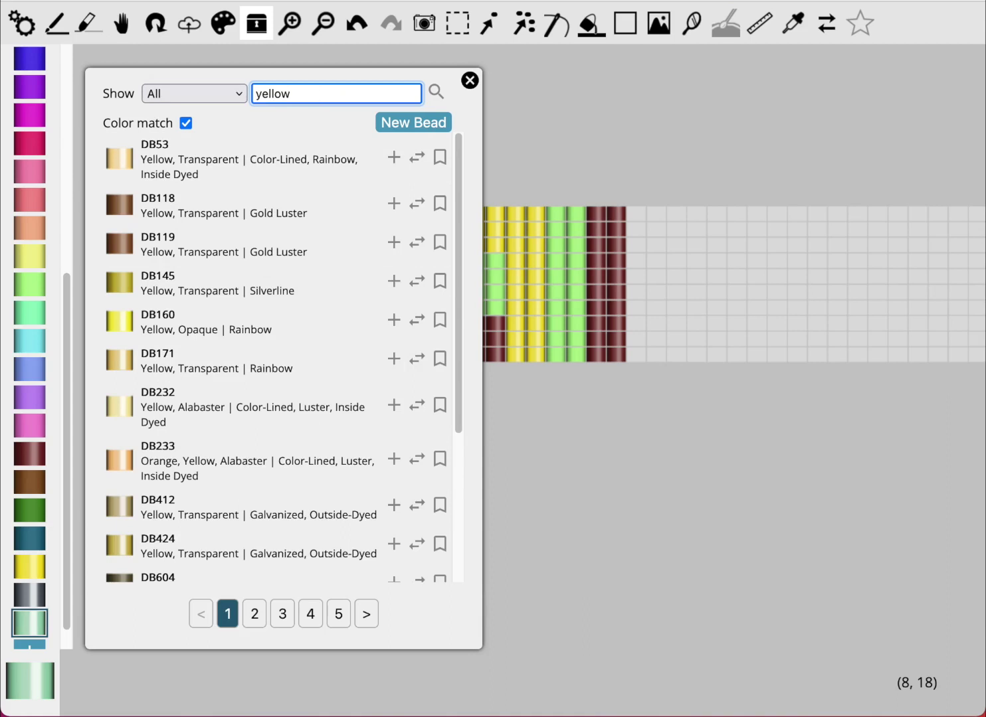
type("gold")
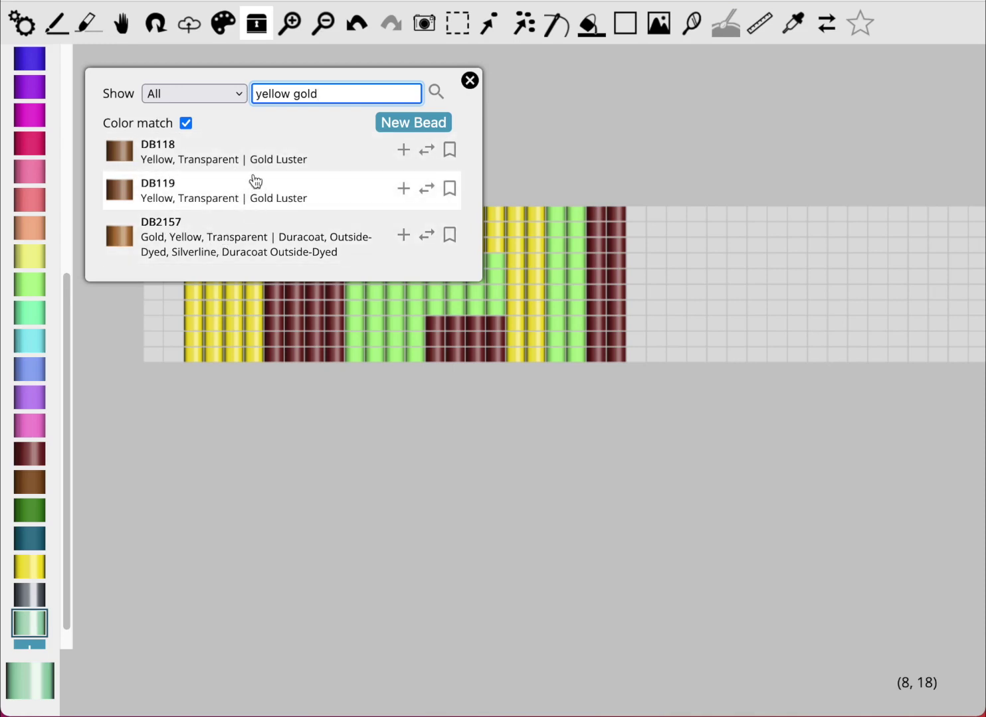
Replace the library search text with "abc123", turn off color matching and look through the first page of beads.
triple_click(346, 97)
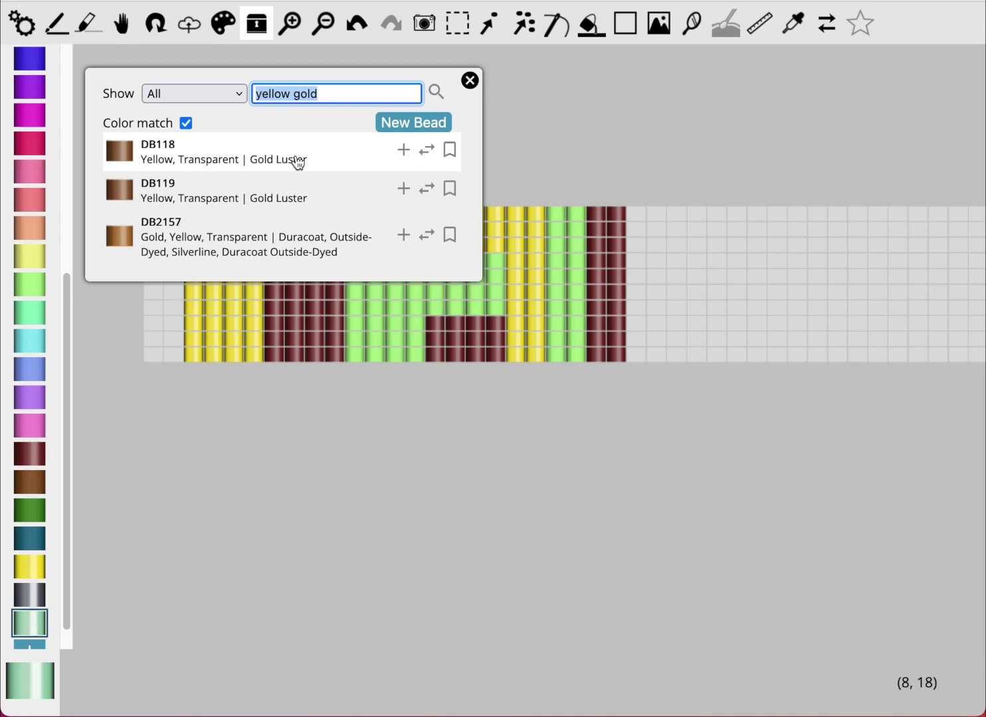
key("BackSpace")
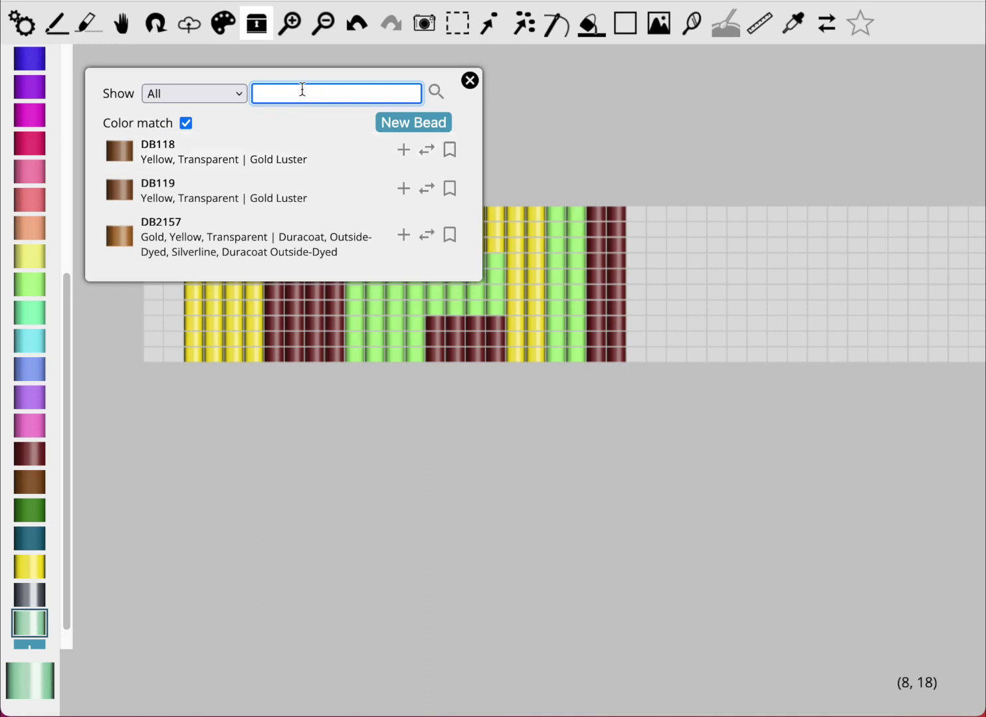
type("abc123")
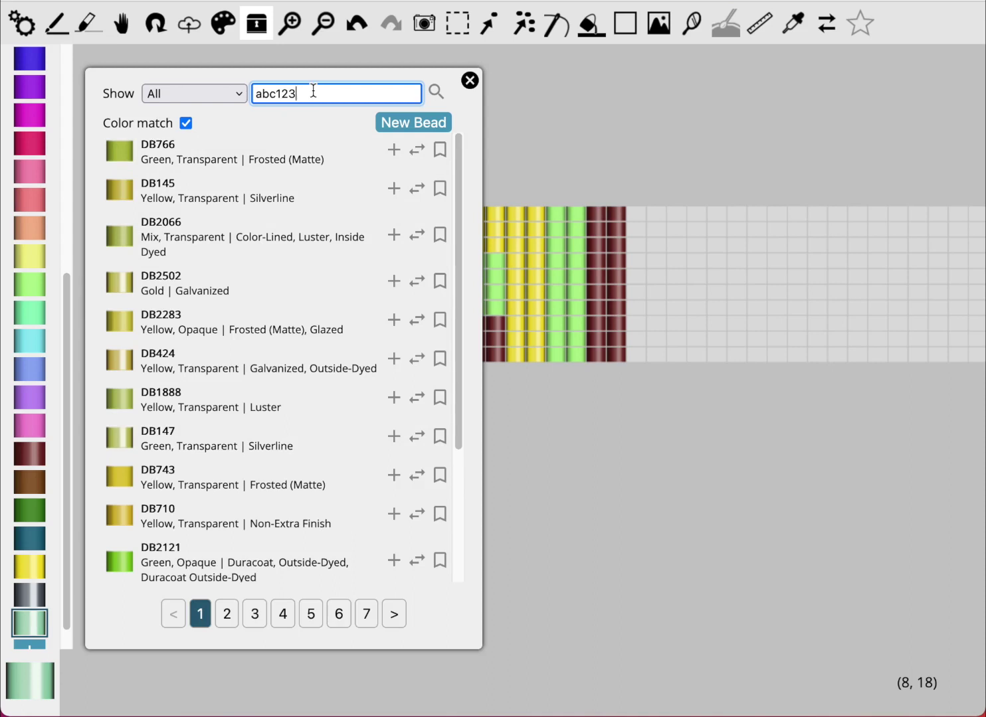
left_click(186, 123)
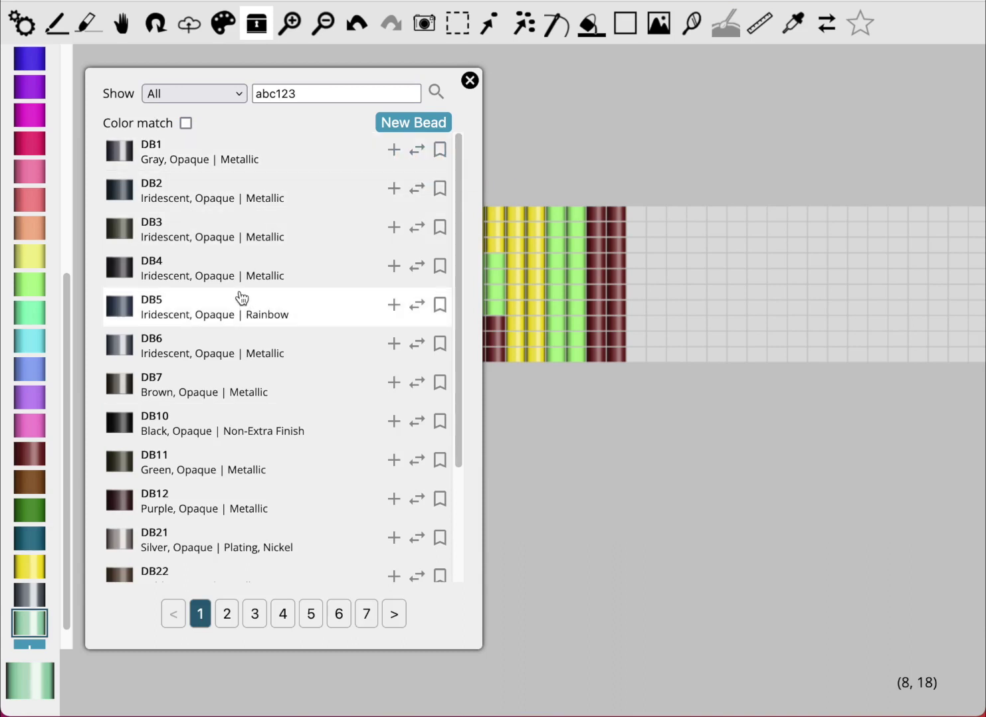
left_click_drag(456, 271, 460, 381)
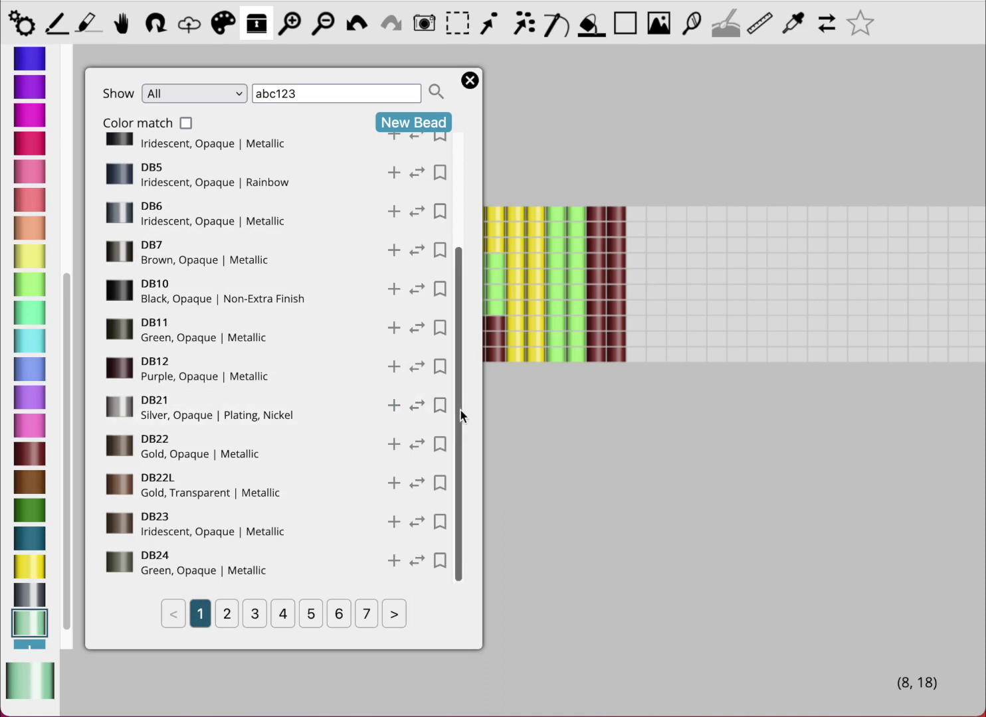
left_click_drag(460, 417, 435, 462)
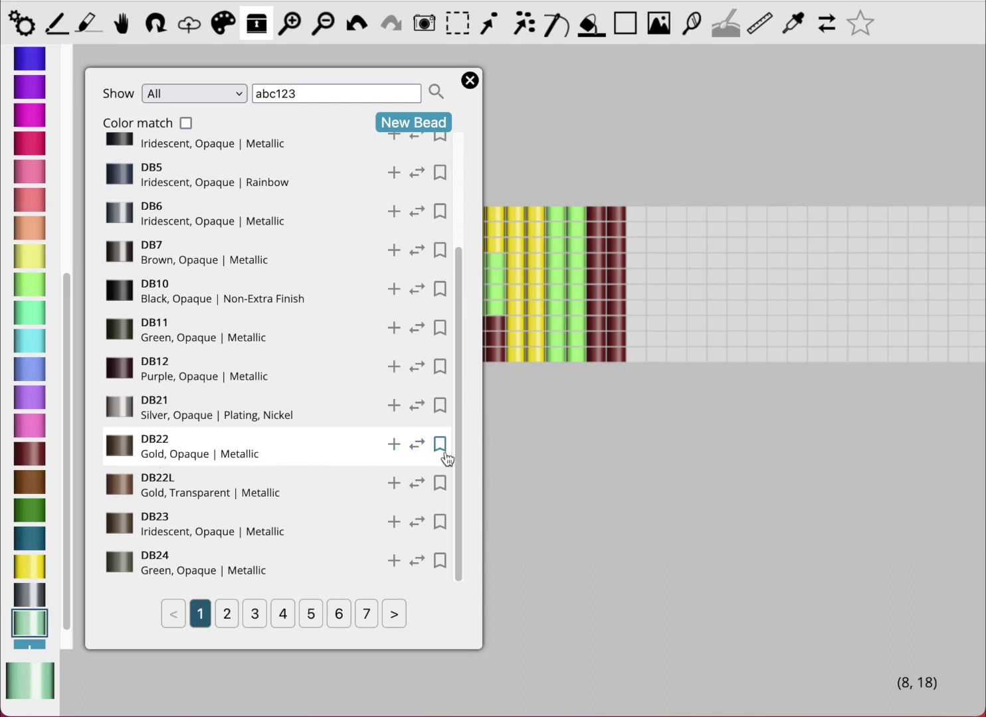
Compare the editing options of library bead DB22 with those of the DB237 swatch and return to the library.
left_click(269, 457)
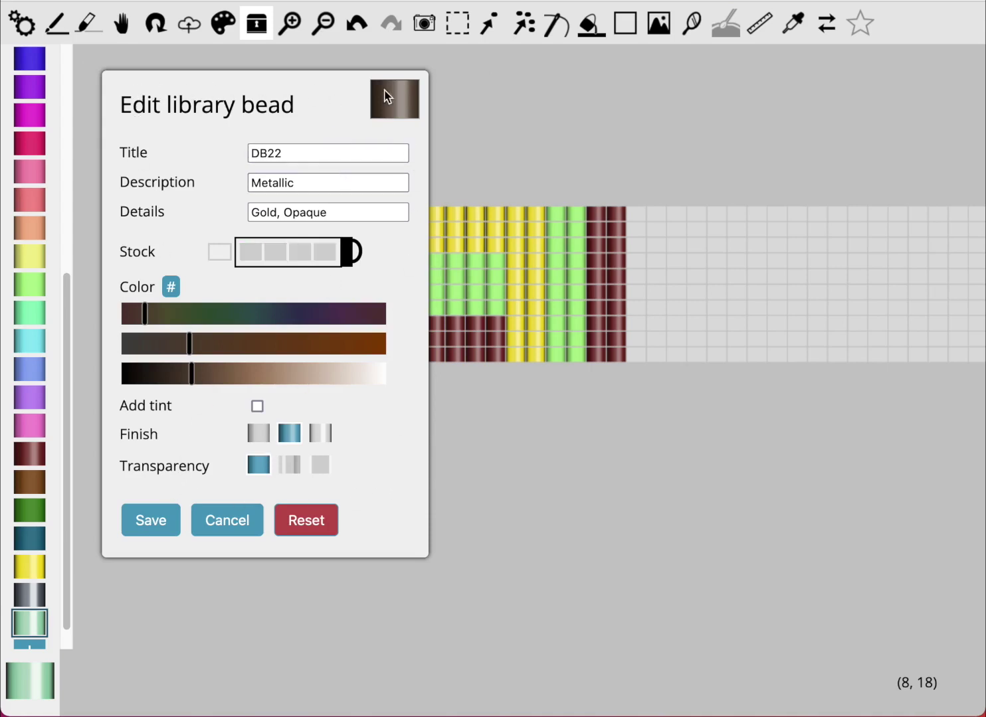
left_click(226, 27)
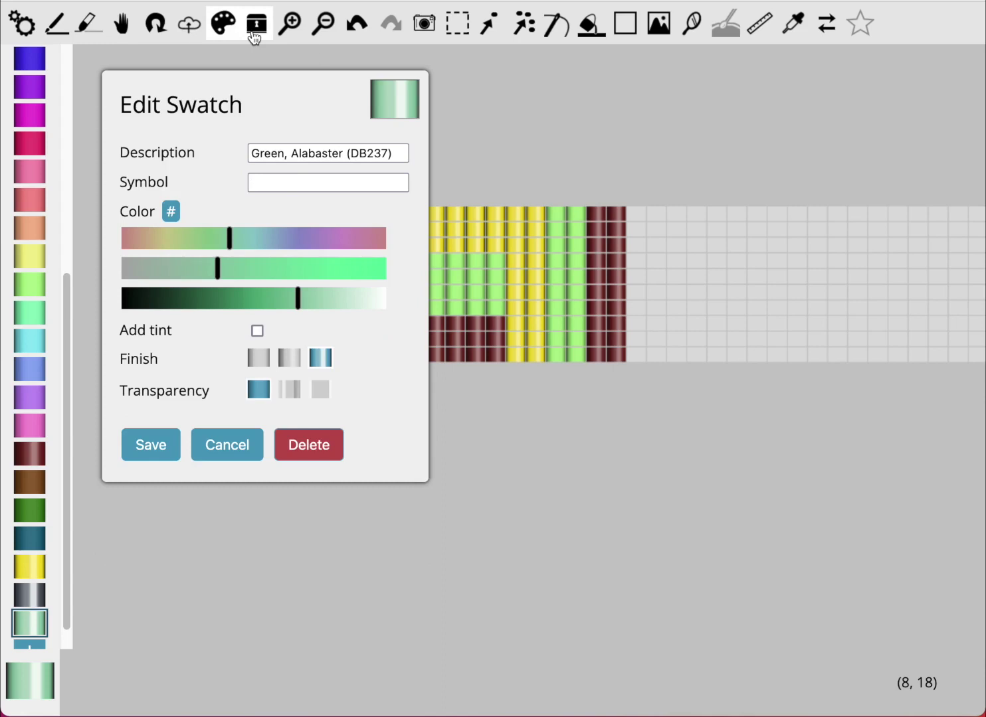
left_click(253, 33)
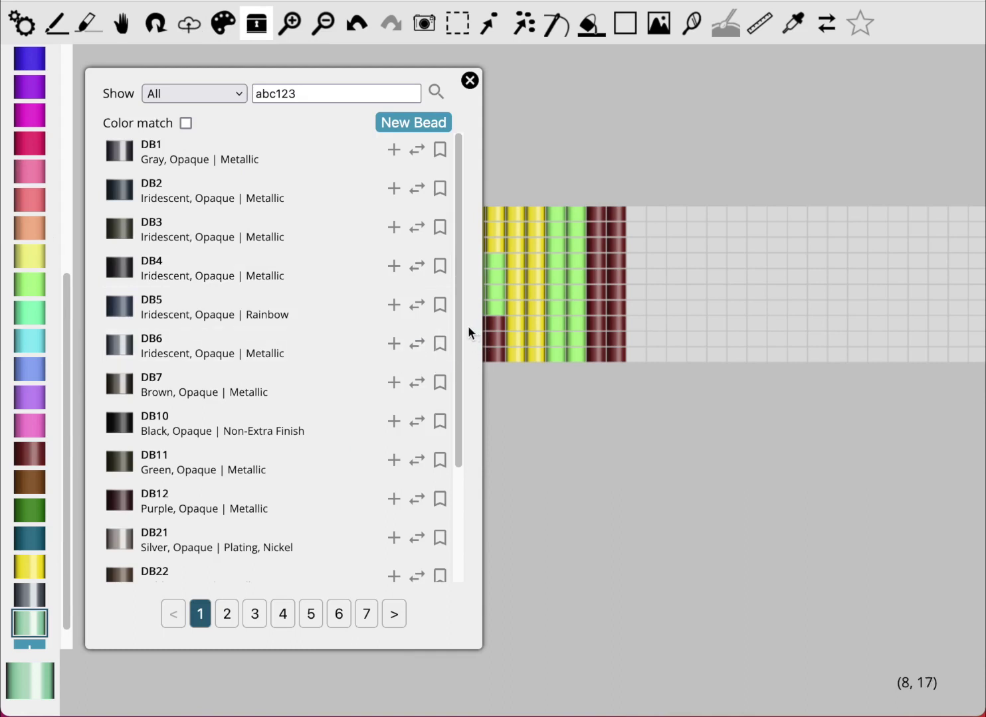
Open library bead DB22 for editing and replace its description with "My favorite gold bead".
left_click_drag(460, 325, 449, 481)
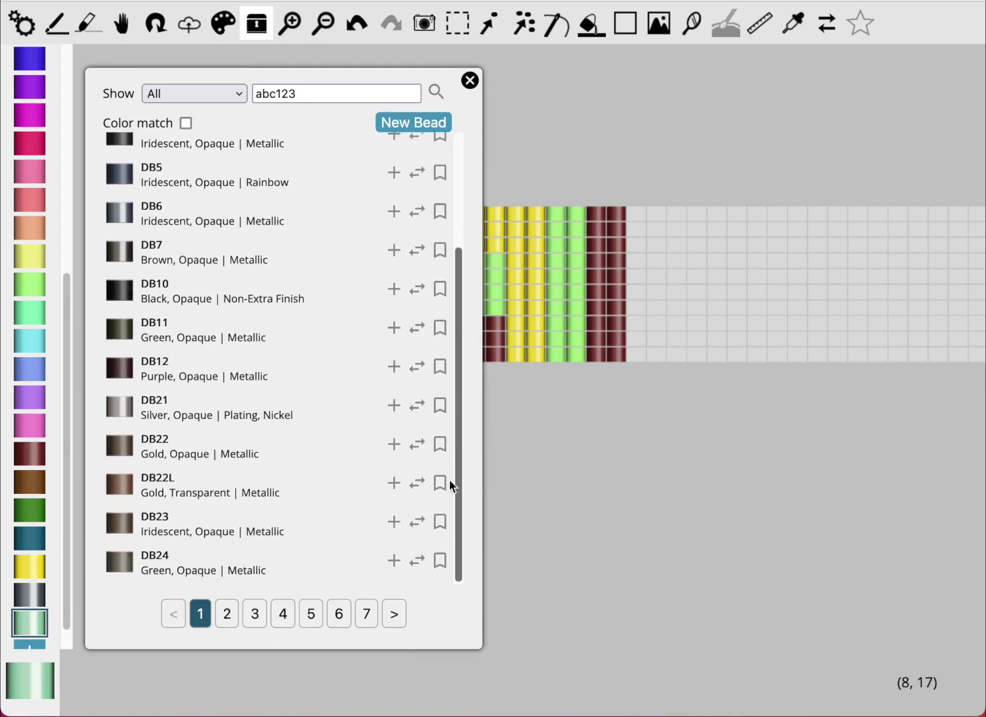
left_click(273, 455)
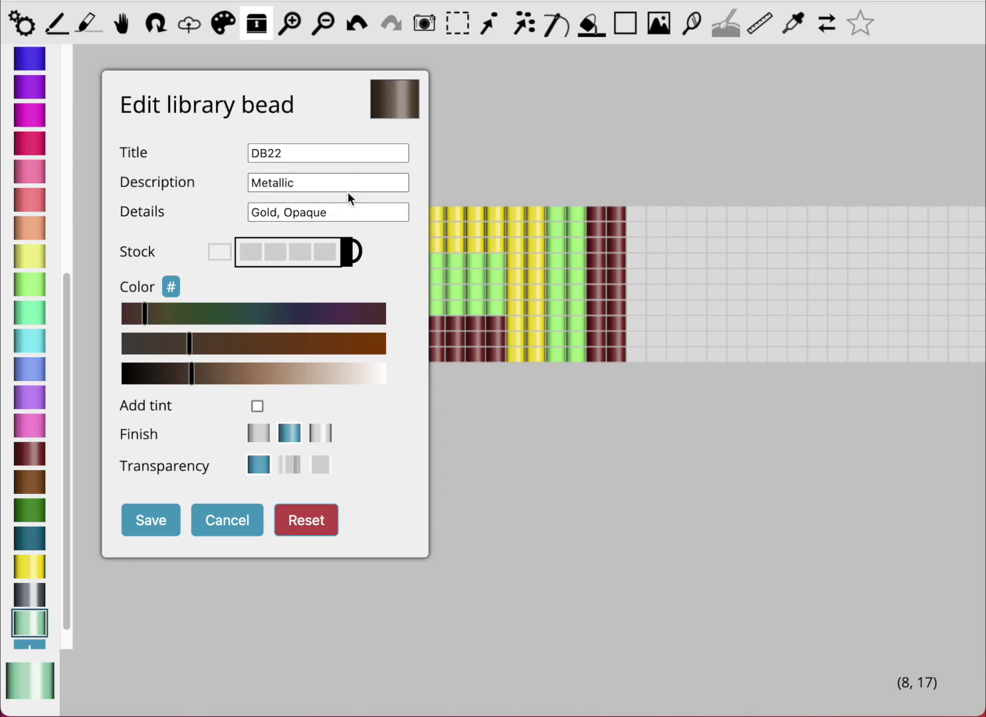
left_click_drag(343, 185, 228, 187)
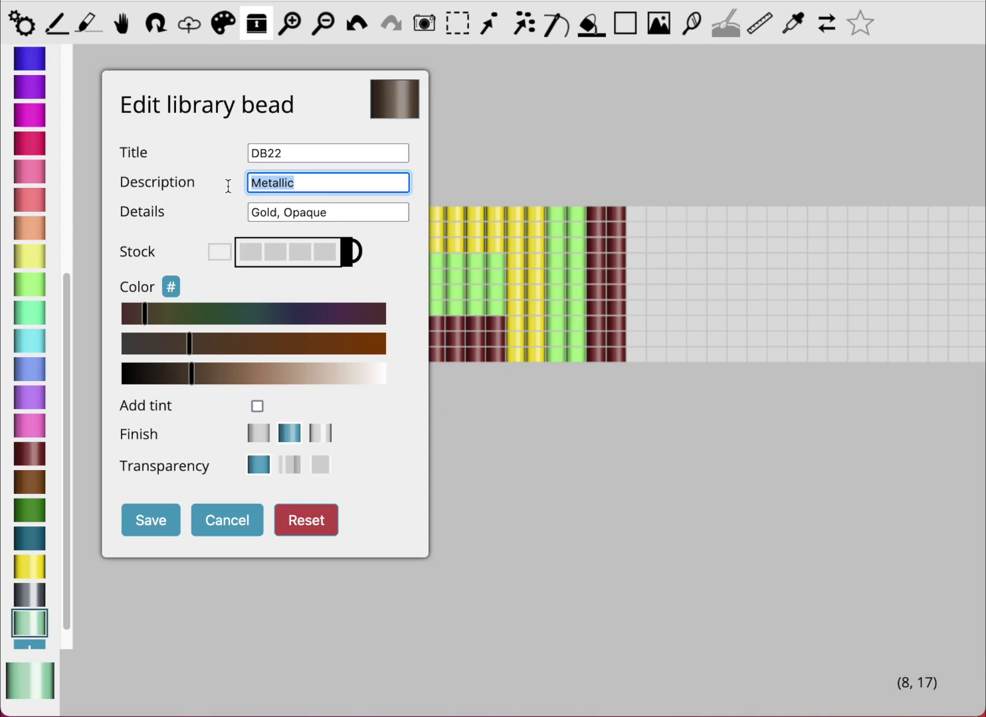
type("My favorite gold bead")
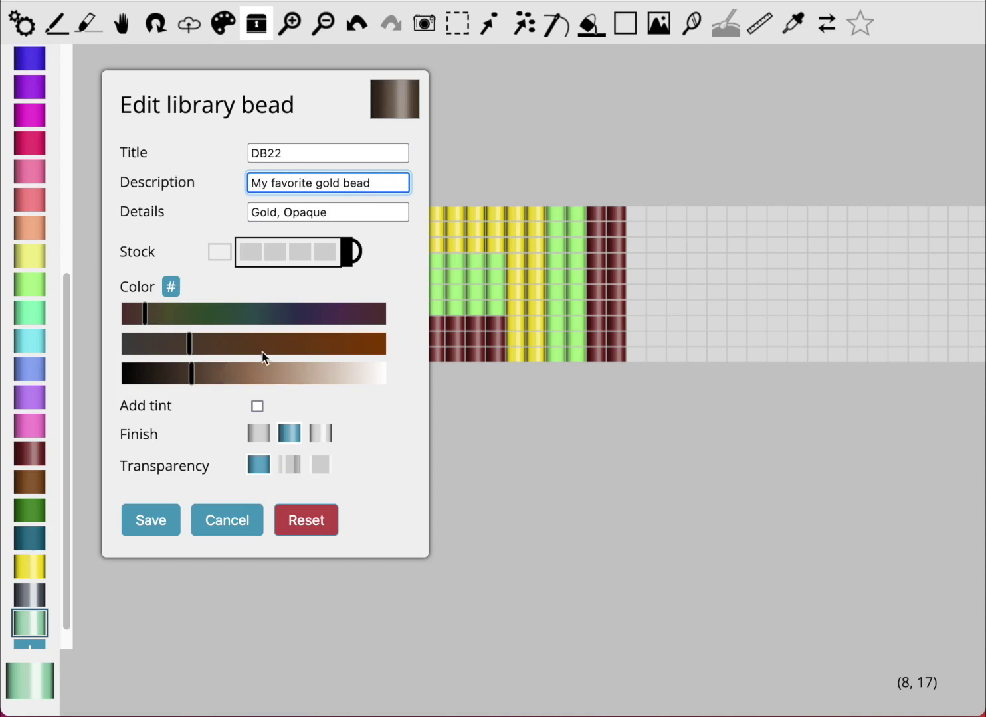
Make DB22's base color a more saturated brown, give it the shiniest finish and enable its tint.
mouse_move(287, 344)
left_mouse_down()
mouse_move(319, 351)
mouse_move(293, 349)
left_mouse_up()
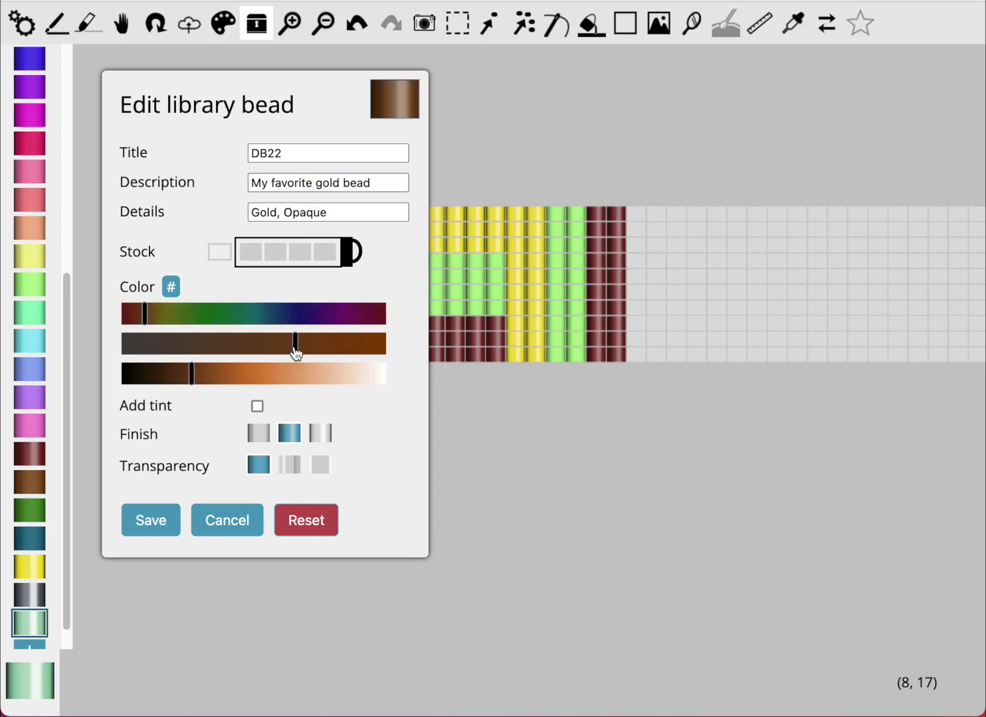
left_click(321, 434)
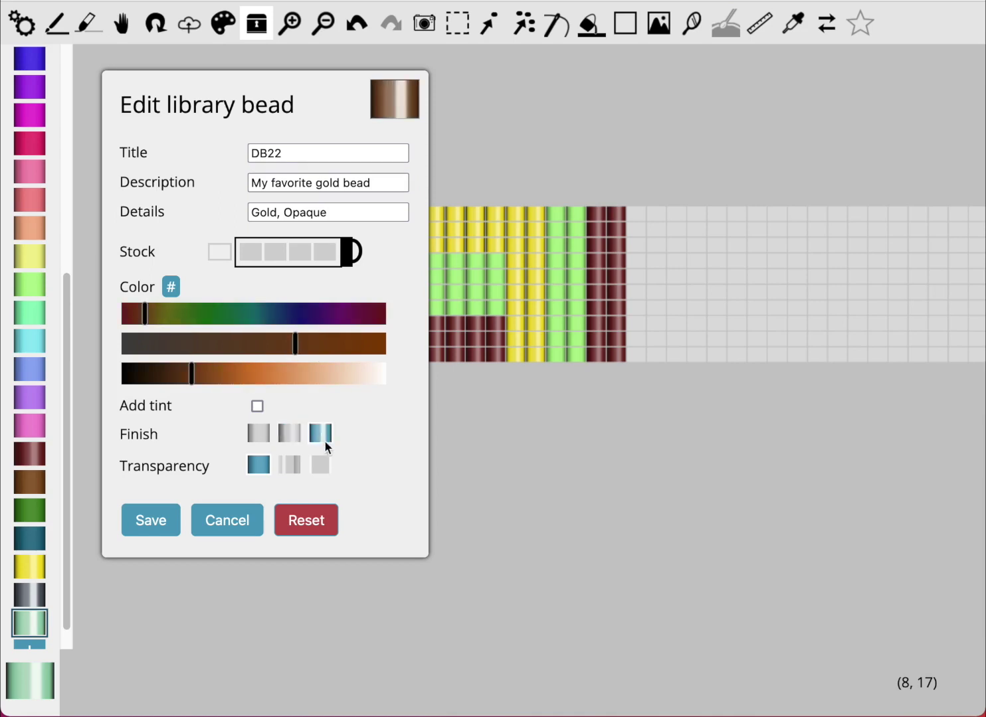
left_click(257, 407)
Lighten DB22's base color to a copper brown and shift its tint to a light orange.
left_click_drag(260, 437, 225, 441)
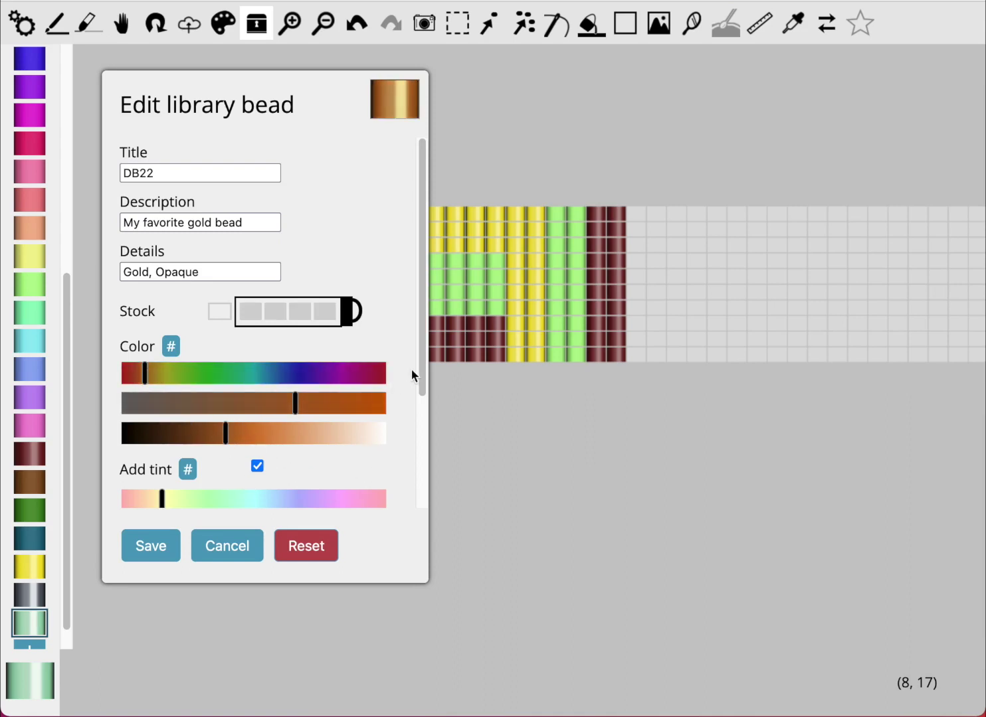
left_click(207, 433)
left_click_drag(420, 362, 429, 480)
left_click_drag(288, 433, 319, 435)
left_click_drag(154, 369, 150, 370)
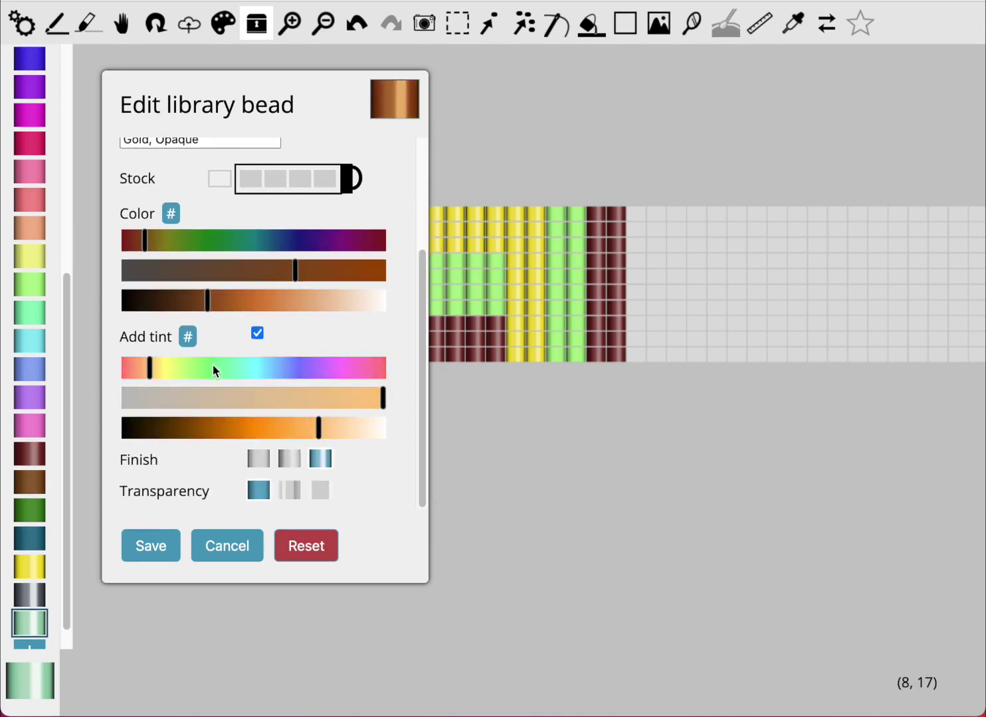
left_click_drag(281, 303, 230, 306)
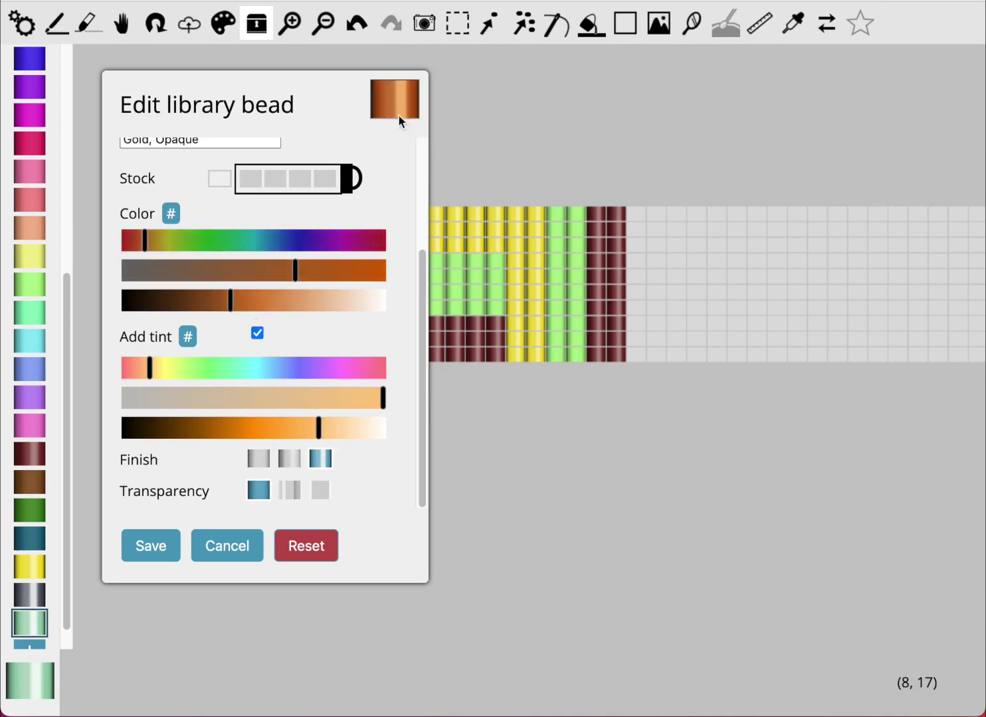
Set DB22's stock level to three of four bars and save the library bead.
left_click_drag(422, 340, 427, 162)
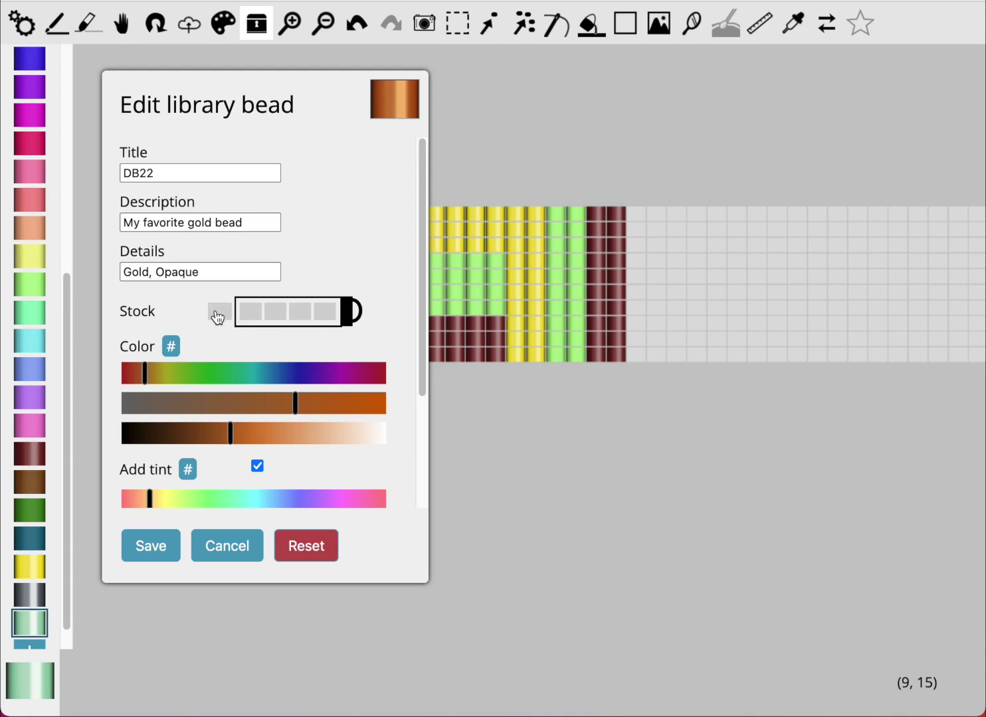
left_click(299, 317)
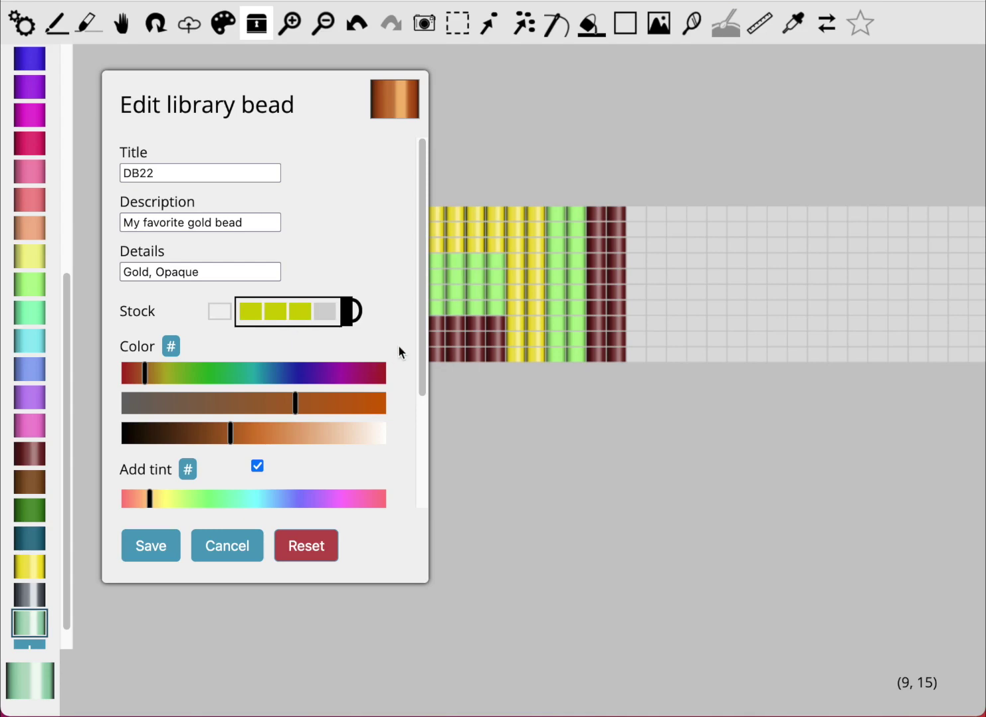
scroll(424, 399, "down", 5)
left_click(166, 541)
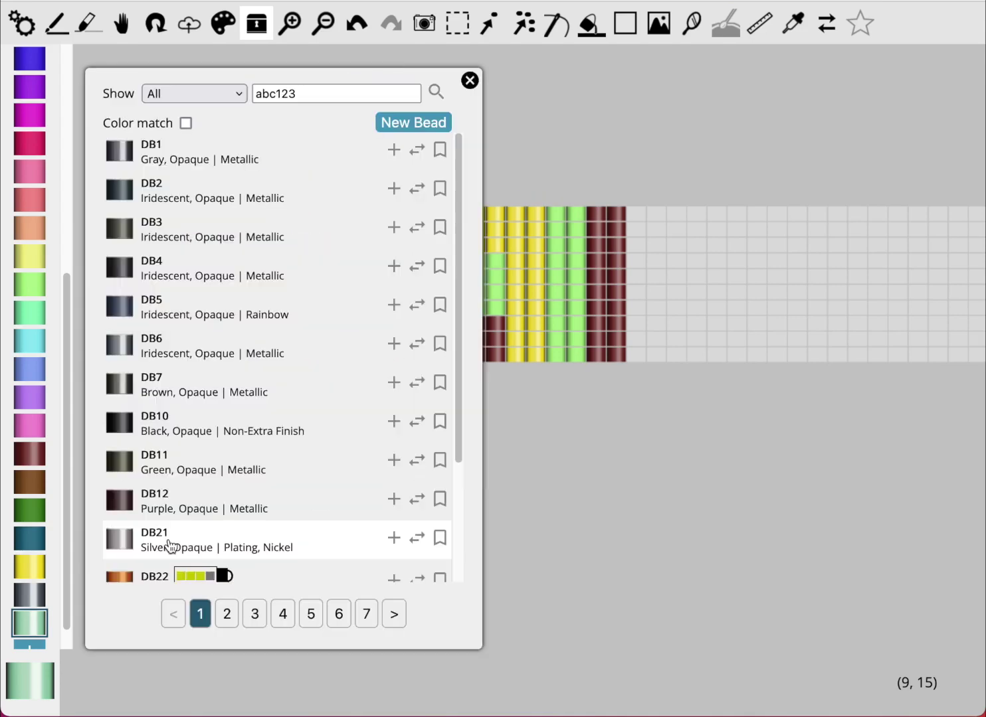
Locate the edited DB22 in the library list, review its saved settings and close them without changes.
scroll(451, 301, "down", 3)
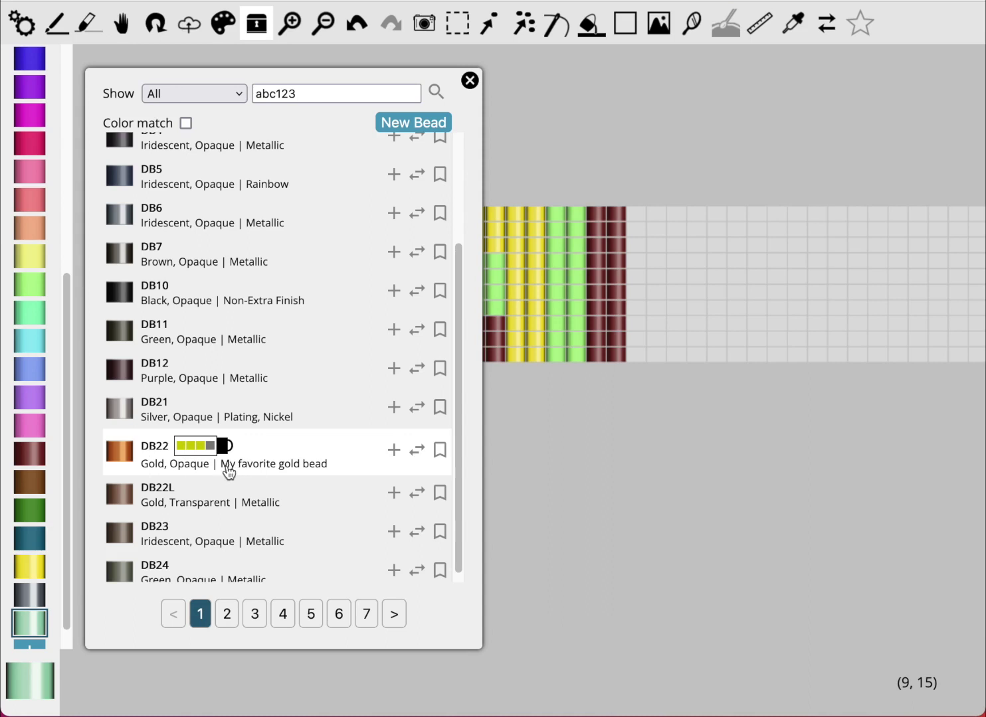
left_click(295, 458)
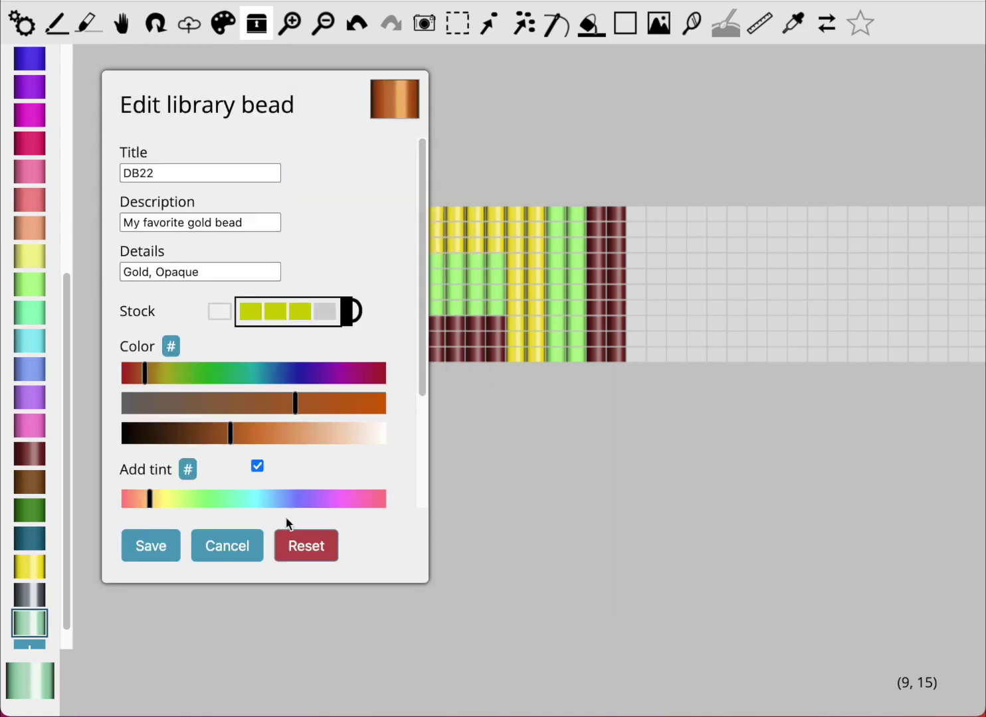
left_click(244, 548)
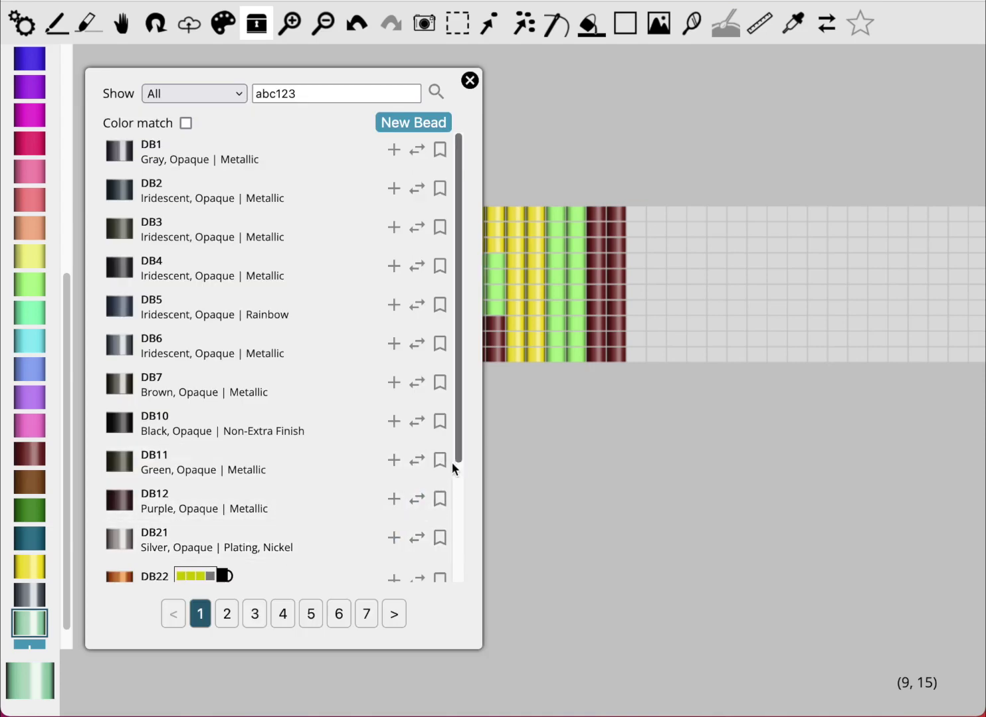
Add the edited library bead DB22 to the palette and check its new swatch.
scroll(457, 469, "down", 2)
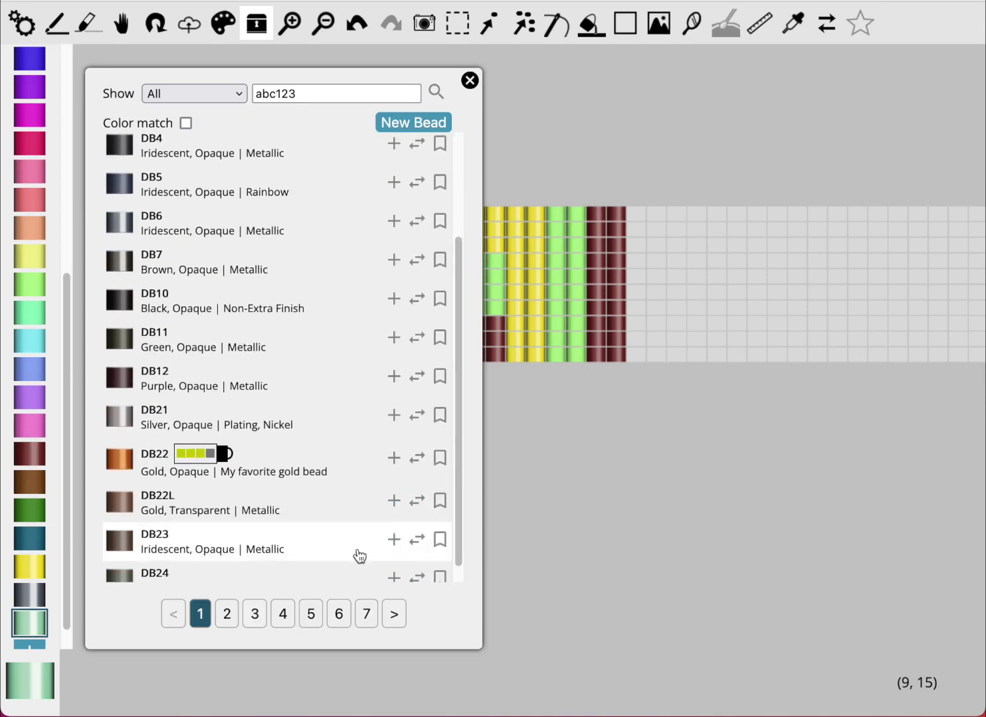
left_click(393, 459)
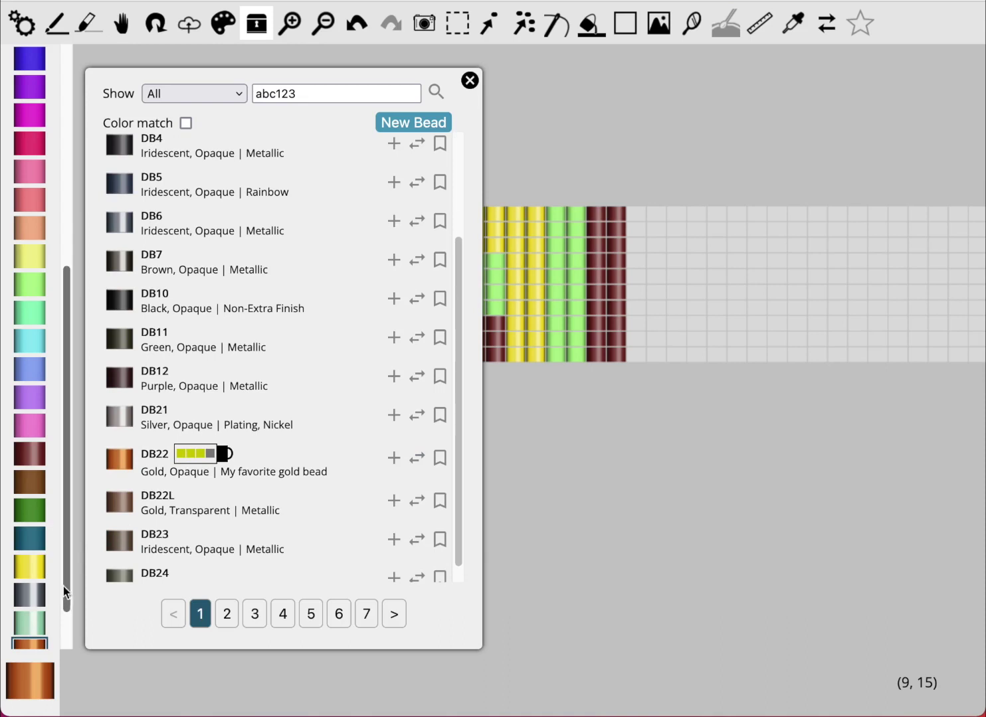
scroll(63, 586, "down", 2)
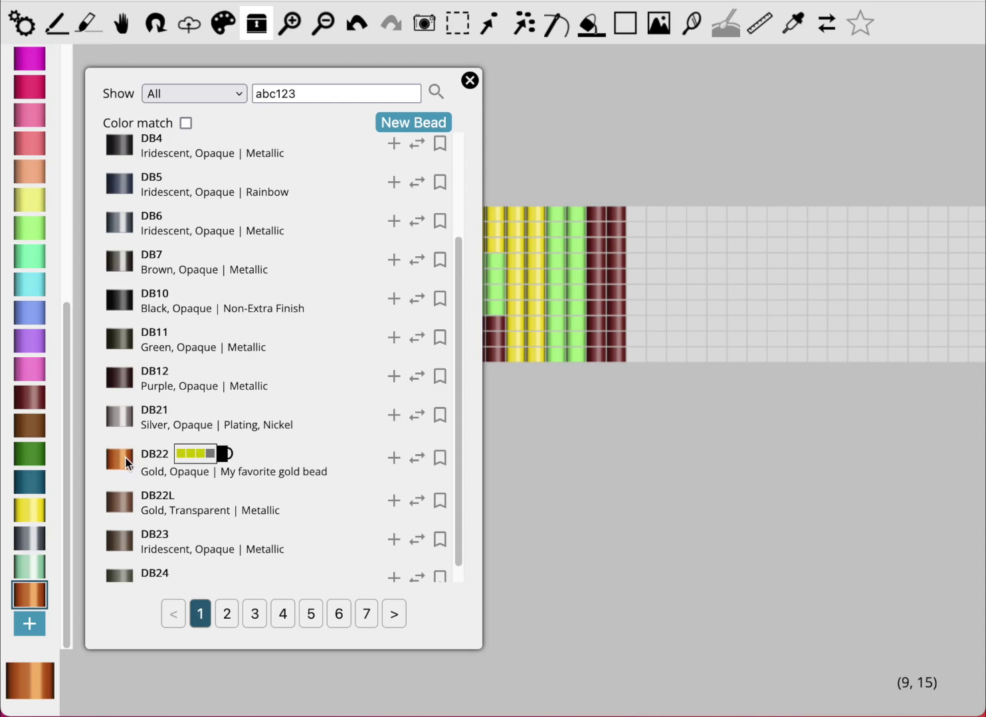
Examine DB22's library description and stock fields again, cancel, and look over the rest of the first library page.
left_click(326, 467)
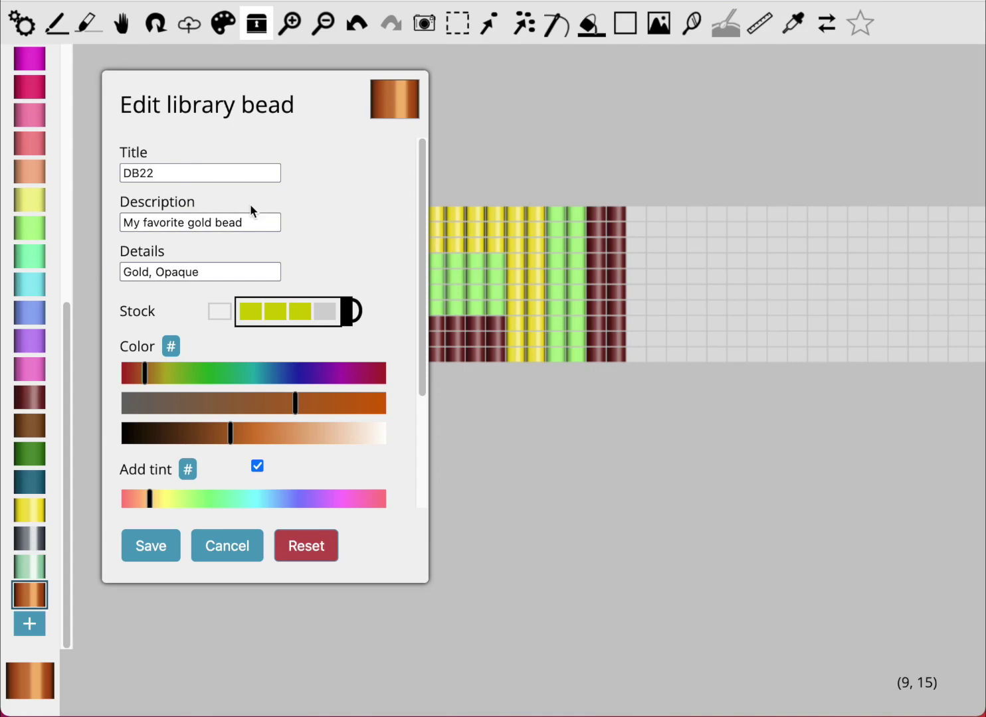
left_click(209, 548)
left_click_drag(461, 408, 458, 557)
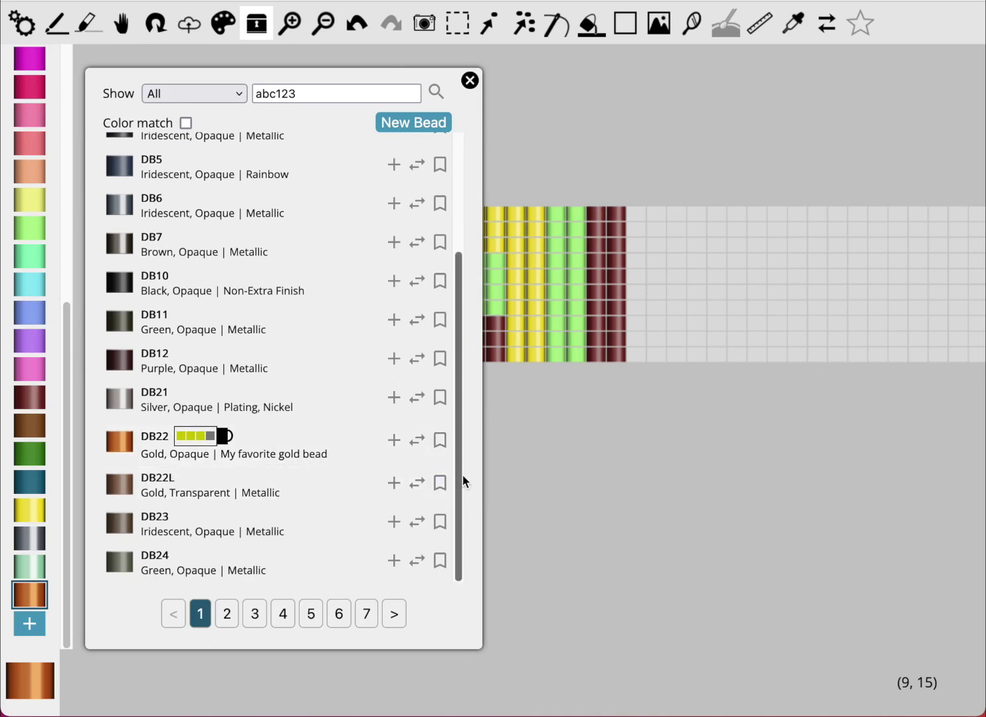
scroll(455, 446, "up", 1)
scroll(449, 468, "down", 1)
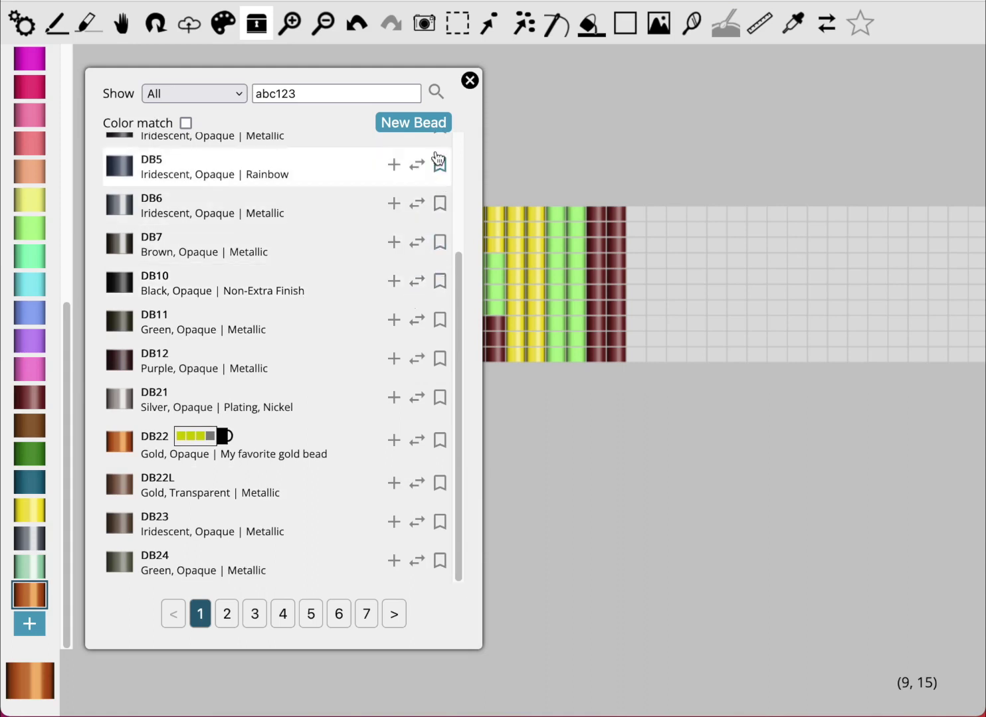
Start a new library bead and title it DB12345.
left_click(413, 122)
left_click(301, 145)
left_click(304, 147)
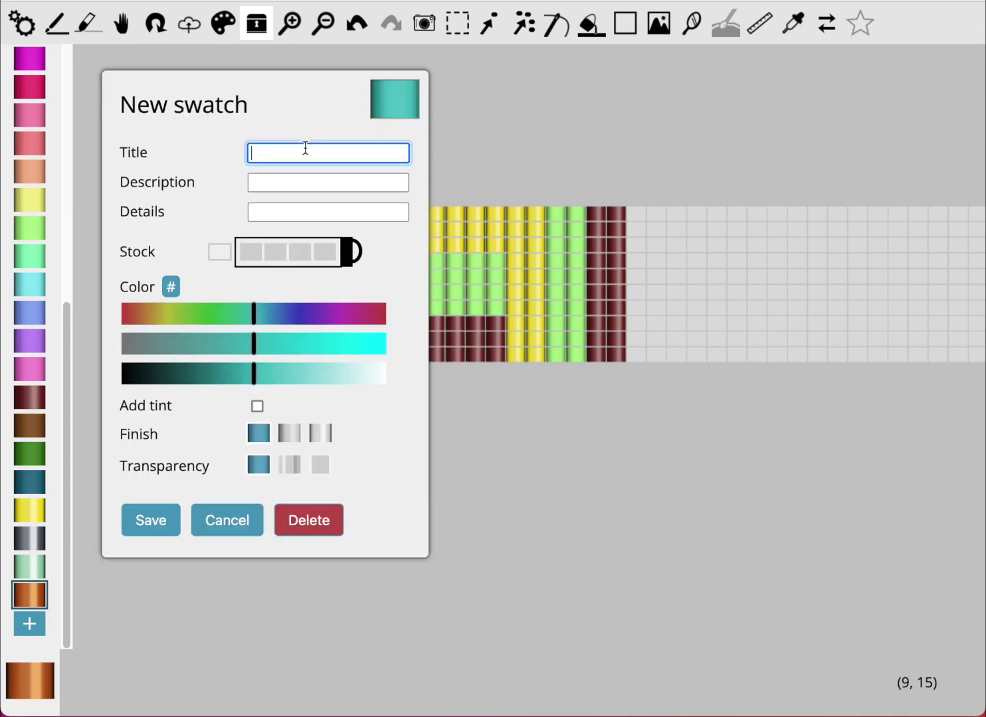
type("DB12345")
left_click(350, 182)
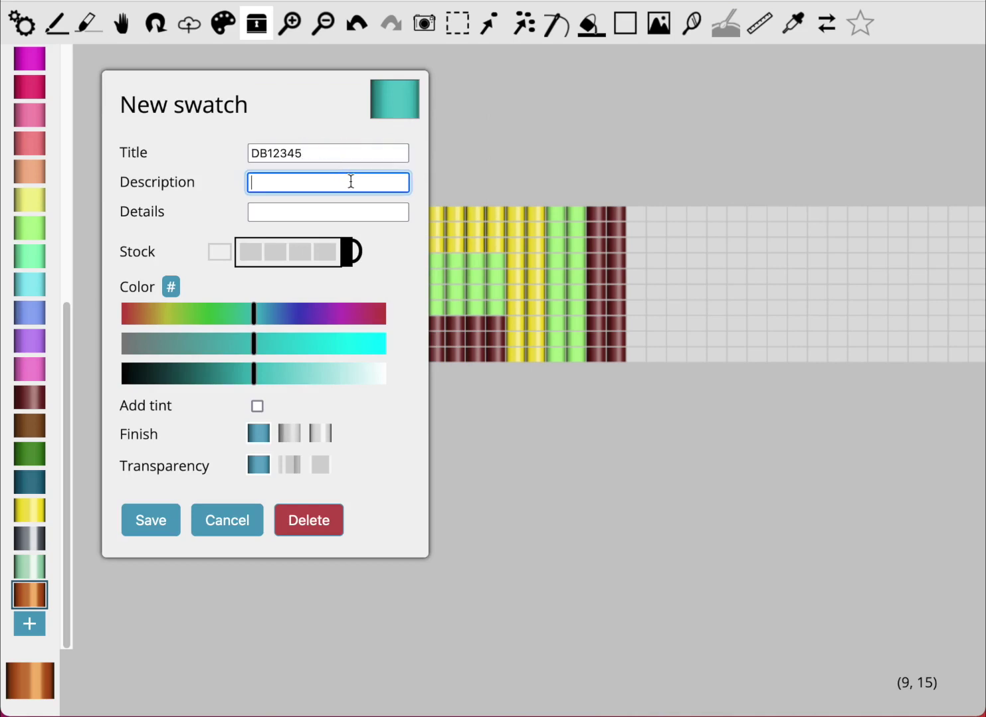
Give the new bead a saturated dark purple color, the medium-shine finish and the most transparent look.
left_click(325, 343)
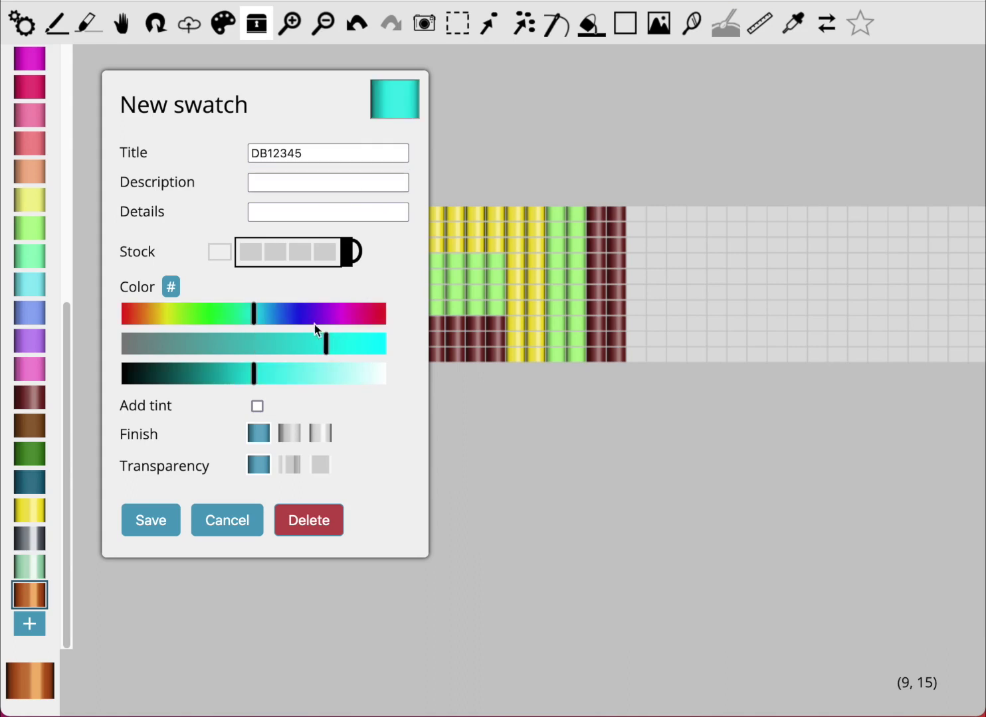
left_click(336, 313)
left_click(226, 373)
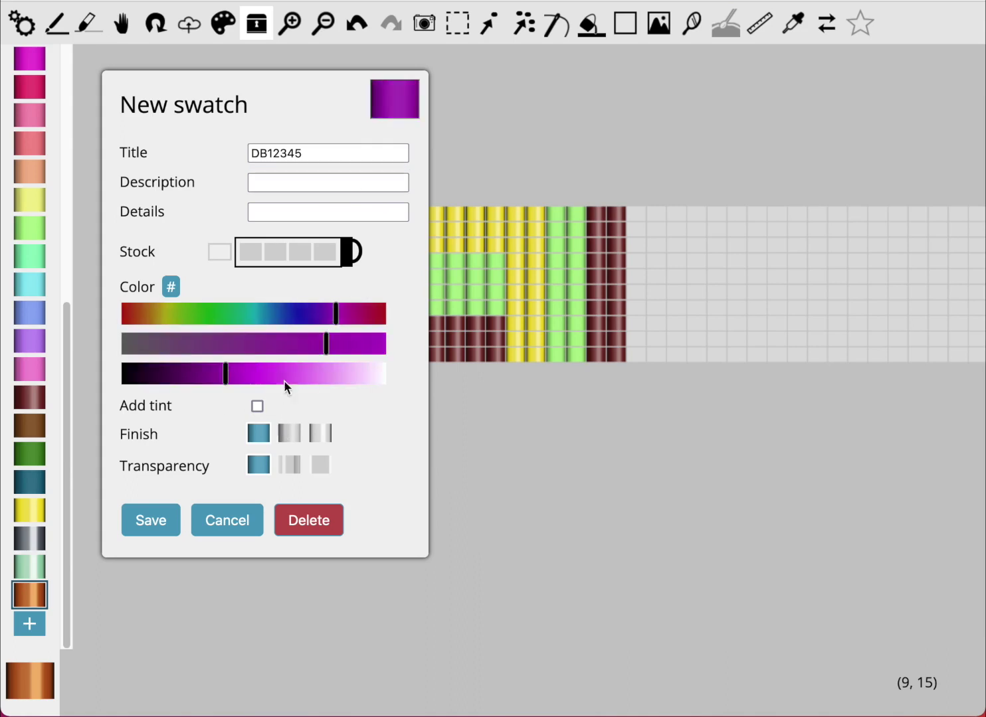
left_click(296, 435)
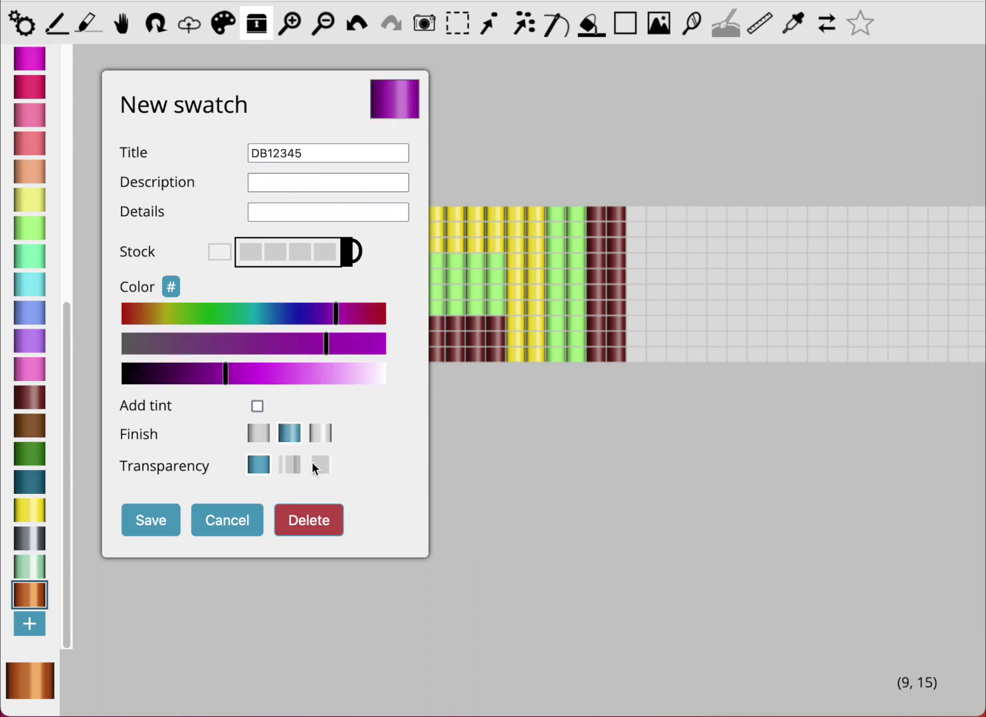
left_click(320, 464)
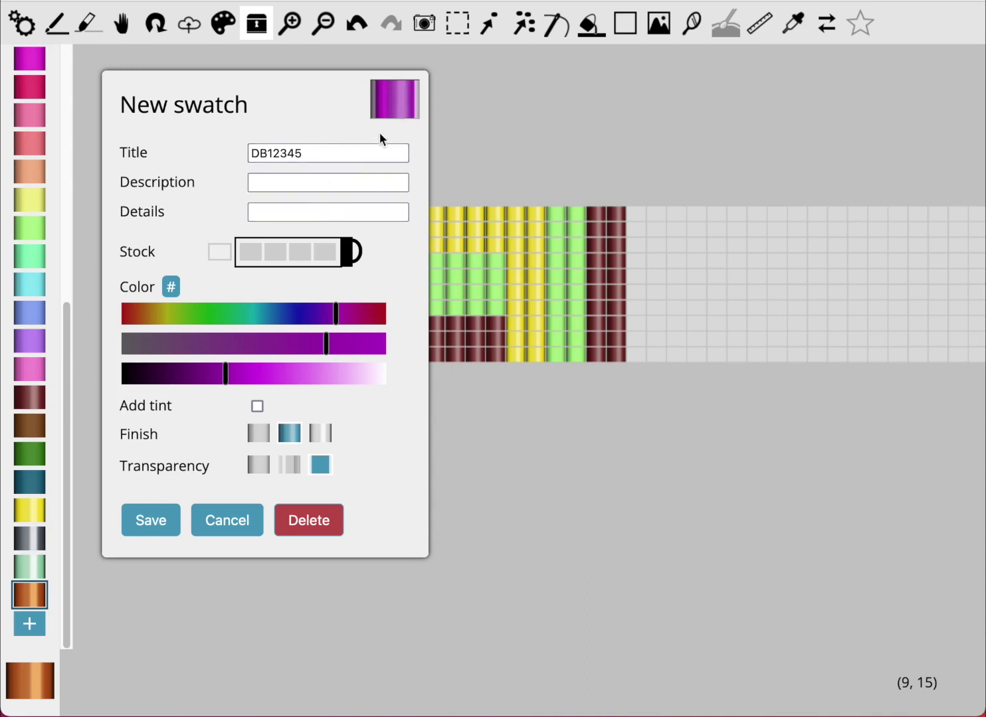
Enter the description "Purple fun" and details "Transparent sparkle", set the stock to full and save the new bead.
left_click(294, 182)
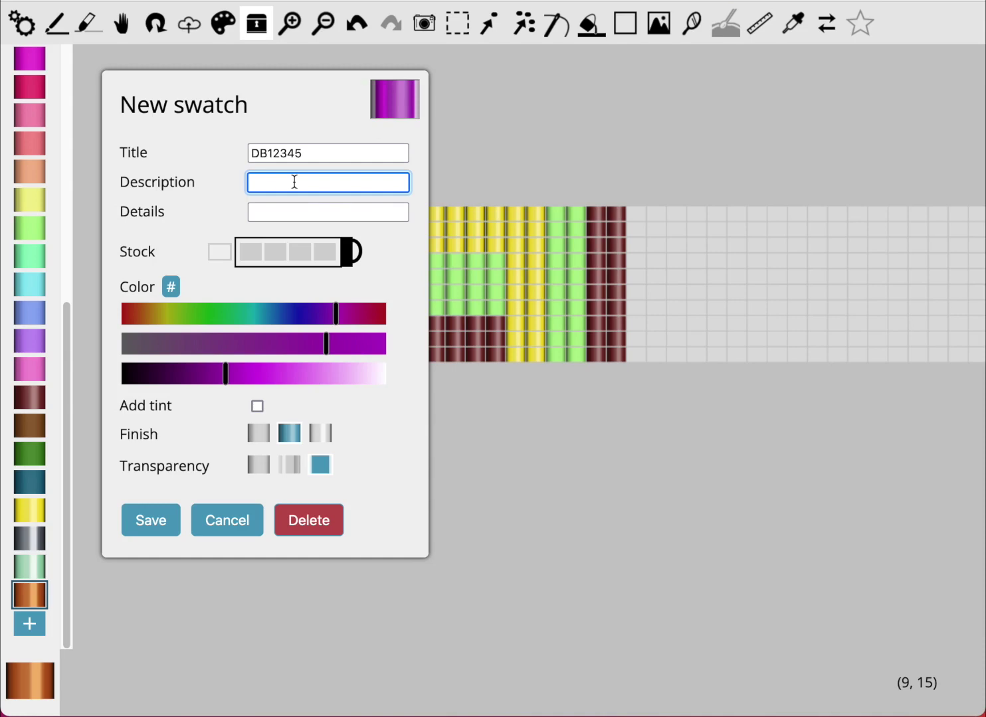
type("Purple fun")
key("Tab")
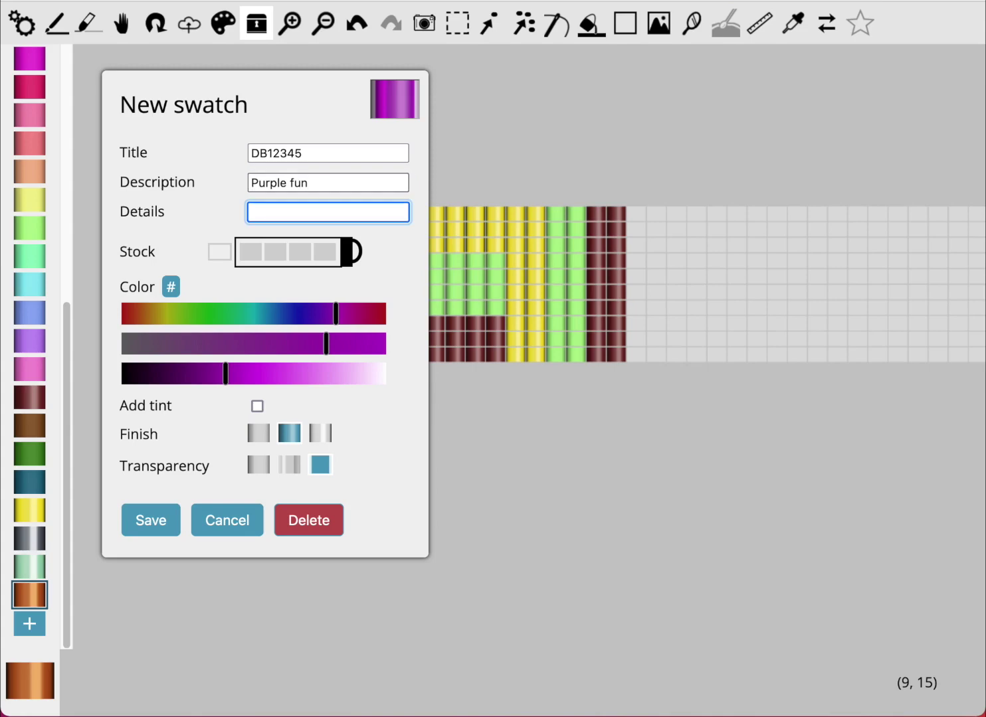
type("Transparent sparkle")
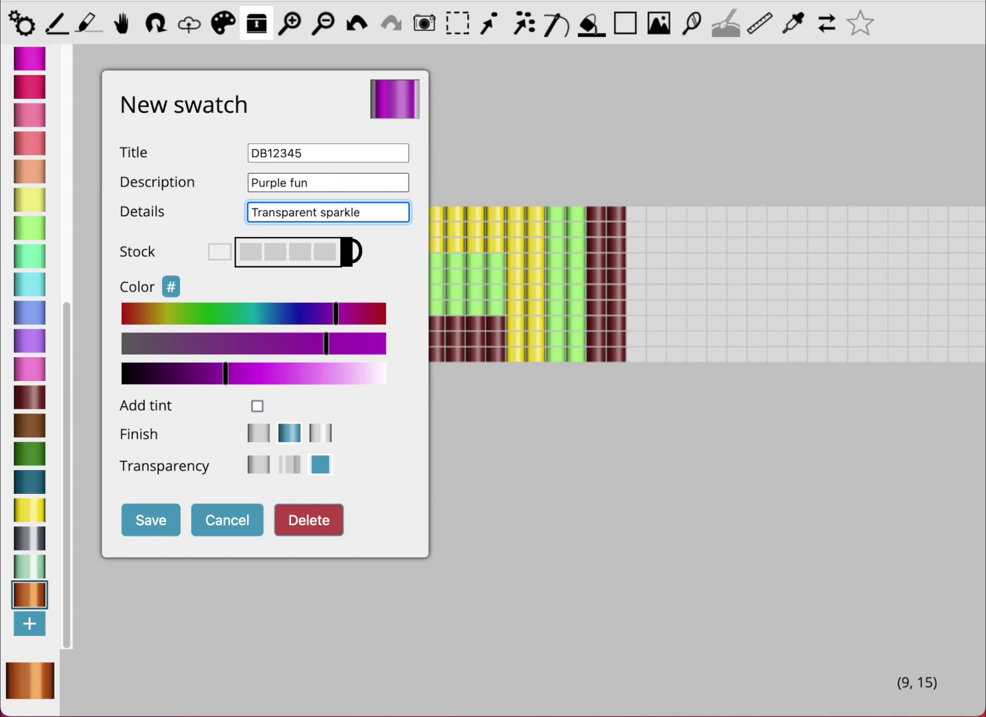
left_click(322, 253)
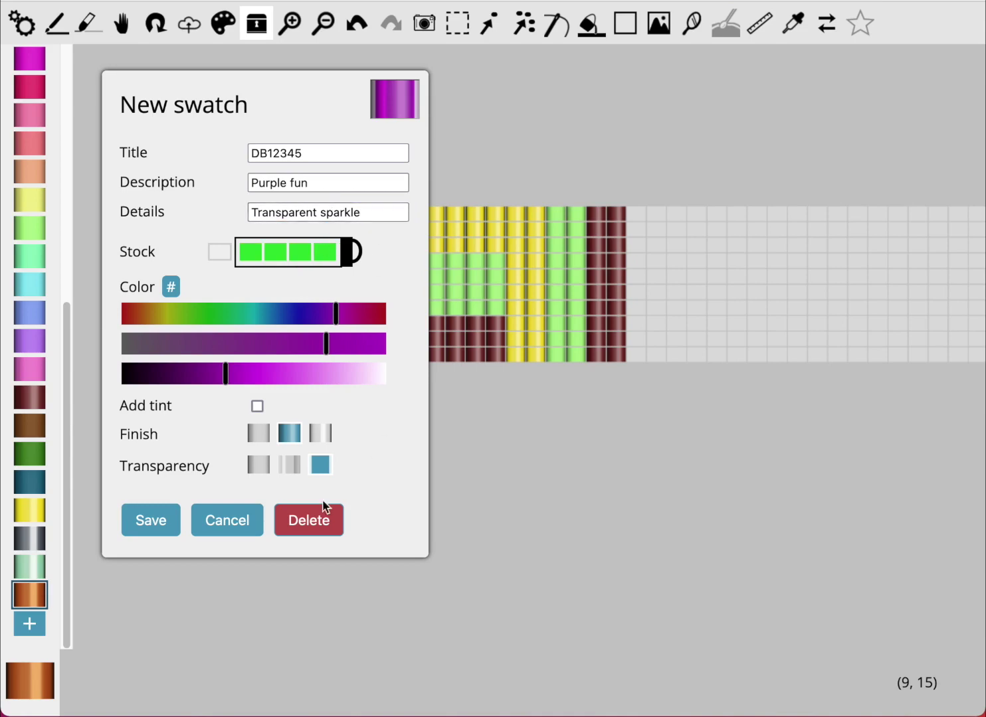
left_click(178, 522)
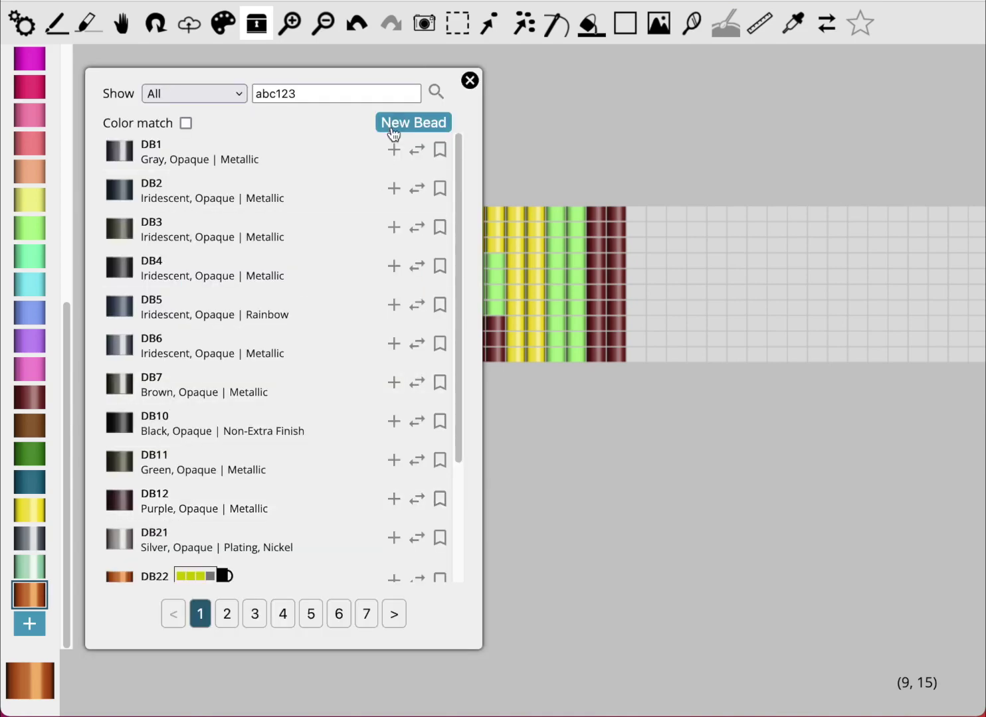
Search the bead library for "12345" to find the newly created bead.
left_click_drag(460, 189, 227, 185)
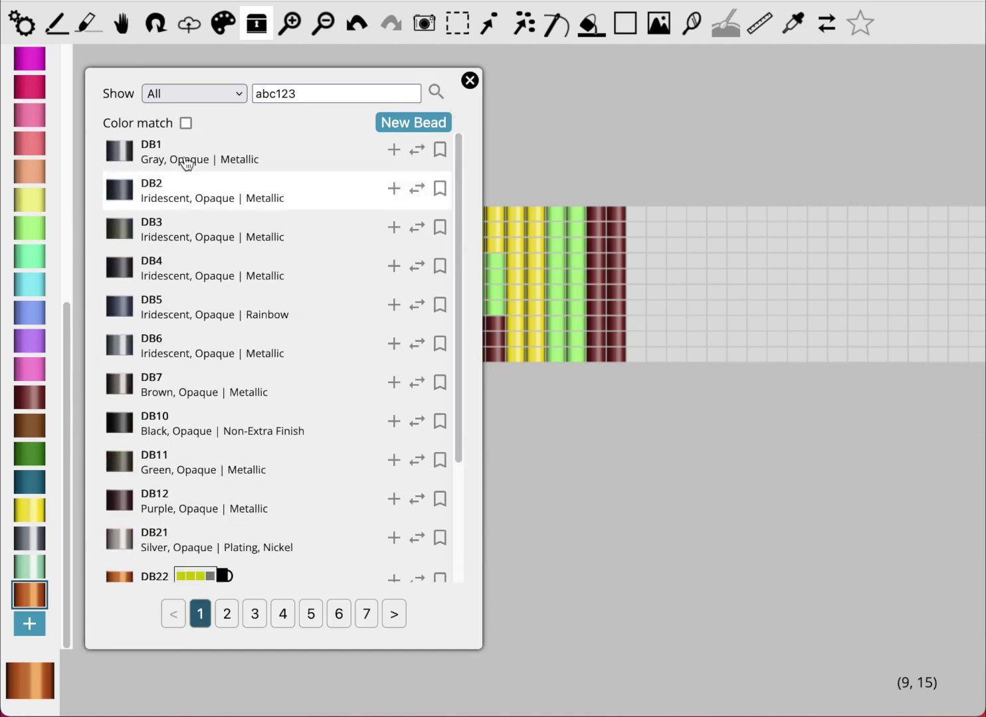
double_click(306, 93)
type("12345")
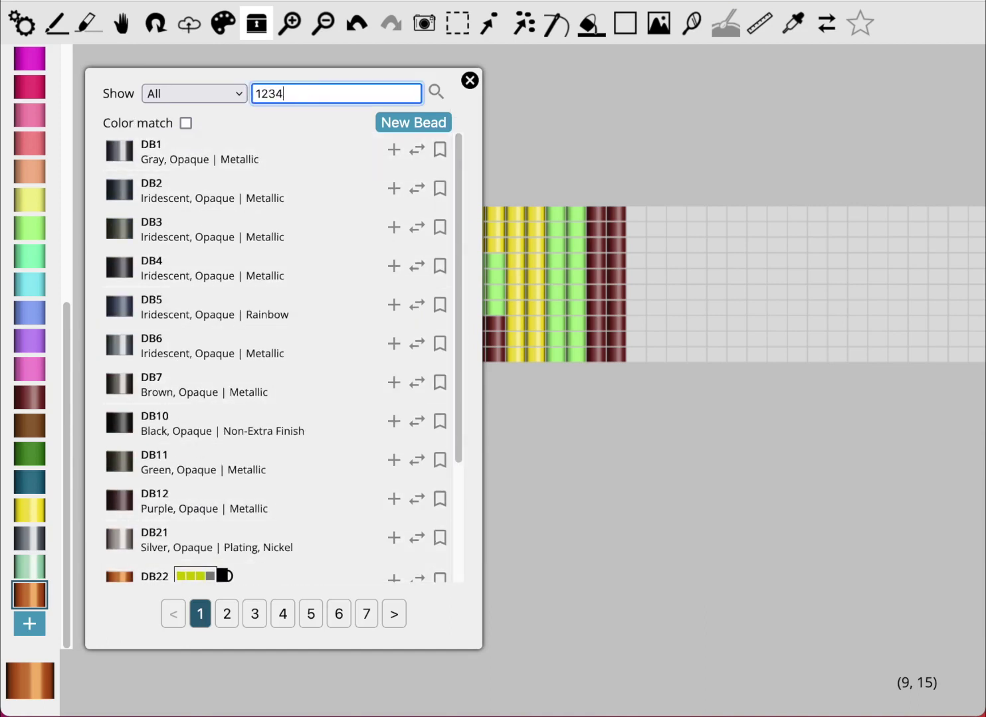
double_click(282, 94)
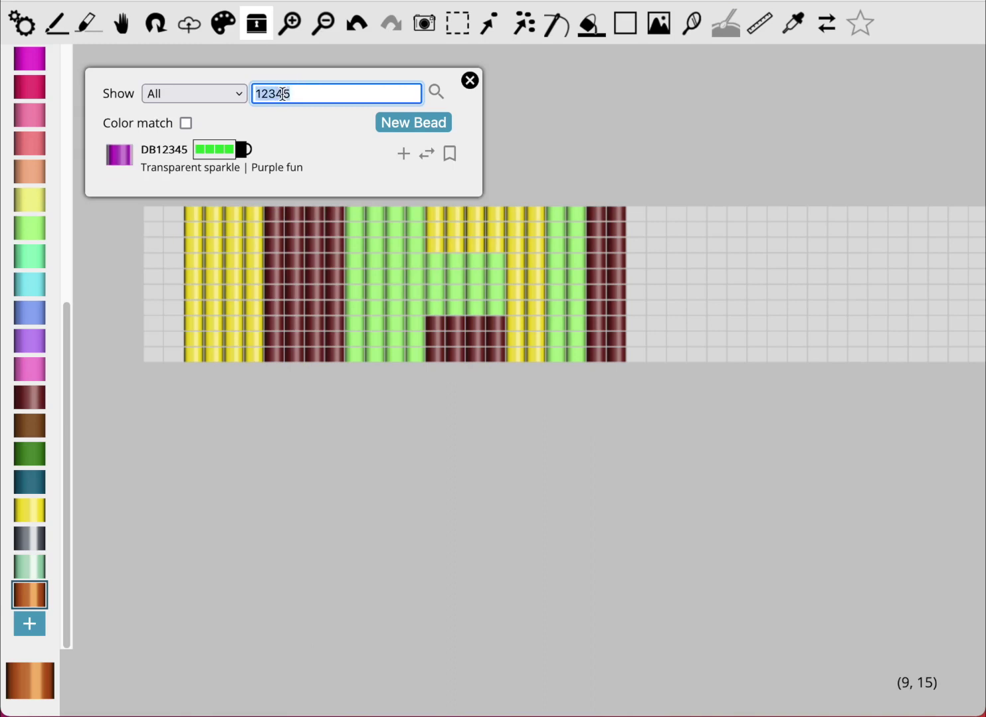
Search the bead library for "sparkle" and add the DB12345 bead to the palette.
type("sparkle")
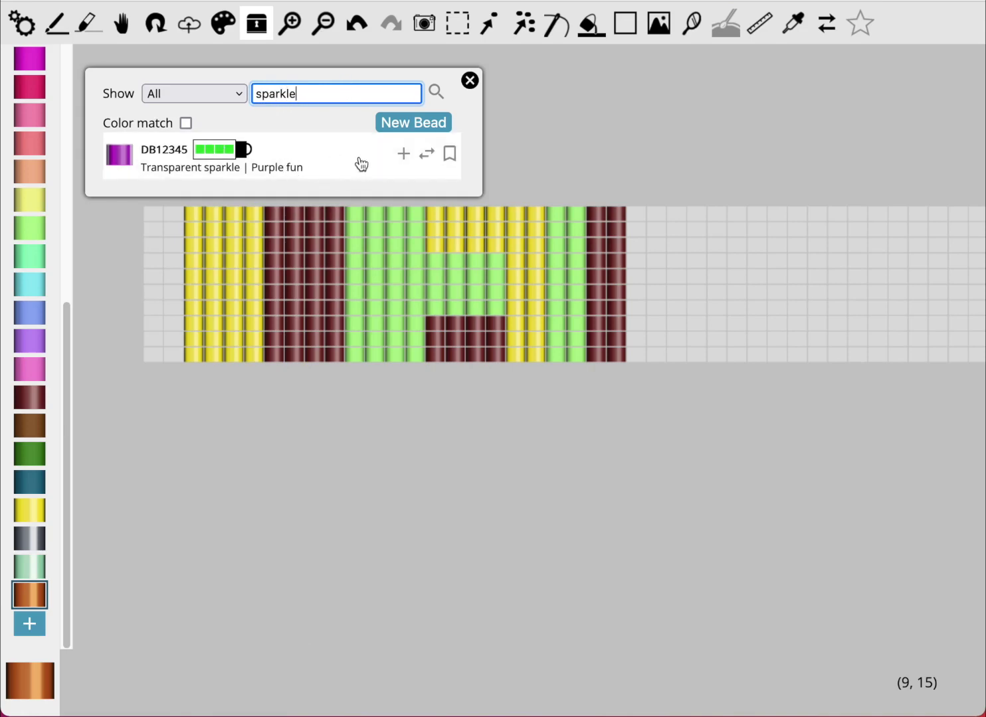
left_click(406, 157)
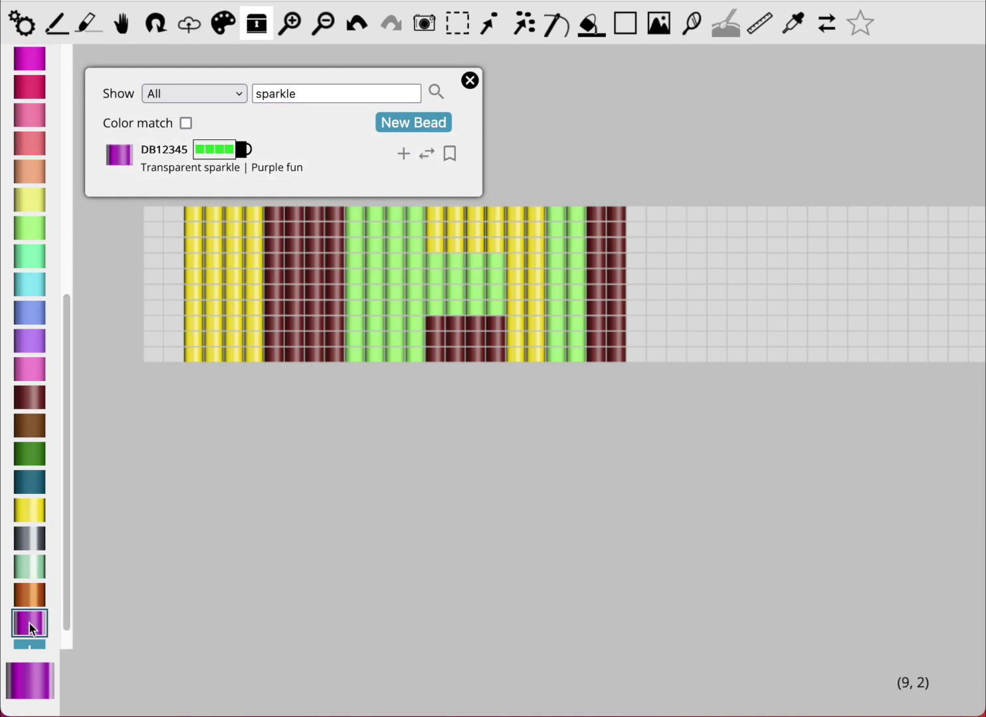
Examine the library properties of bead DB12345, including the option to delete it, and leave without changes.
left_click(330, 158)
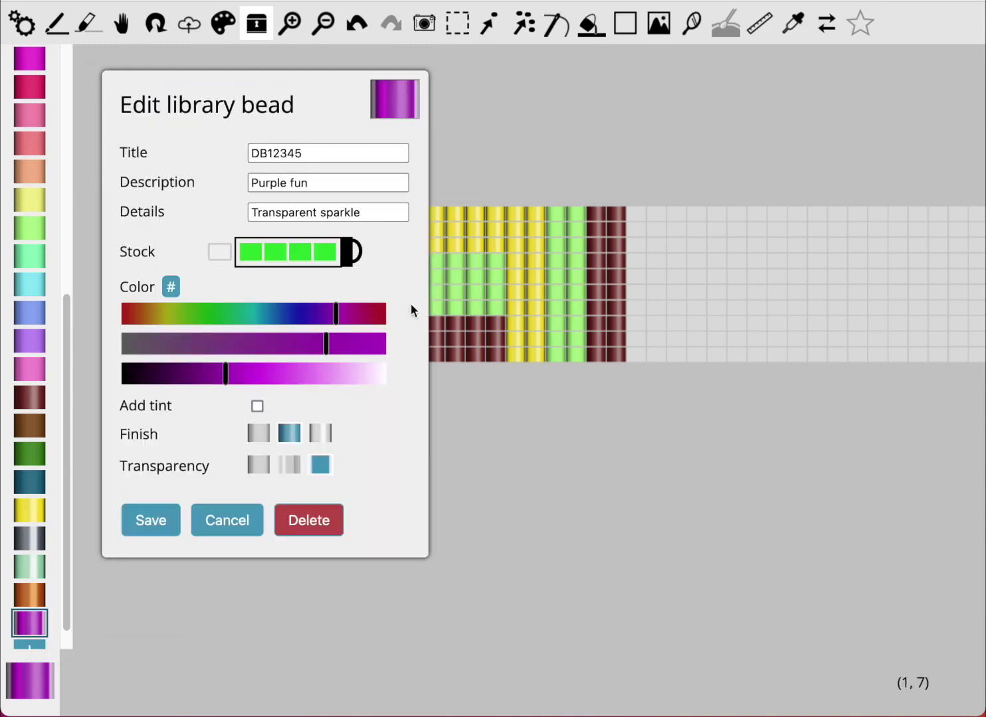
left_click(315, 529)
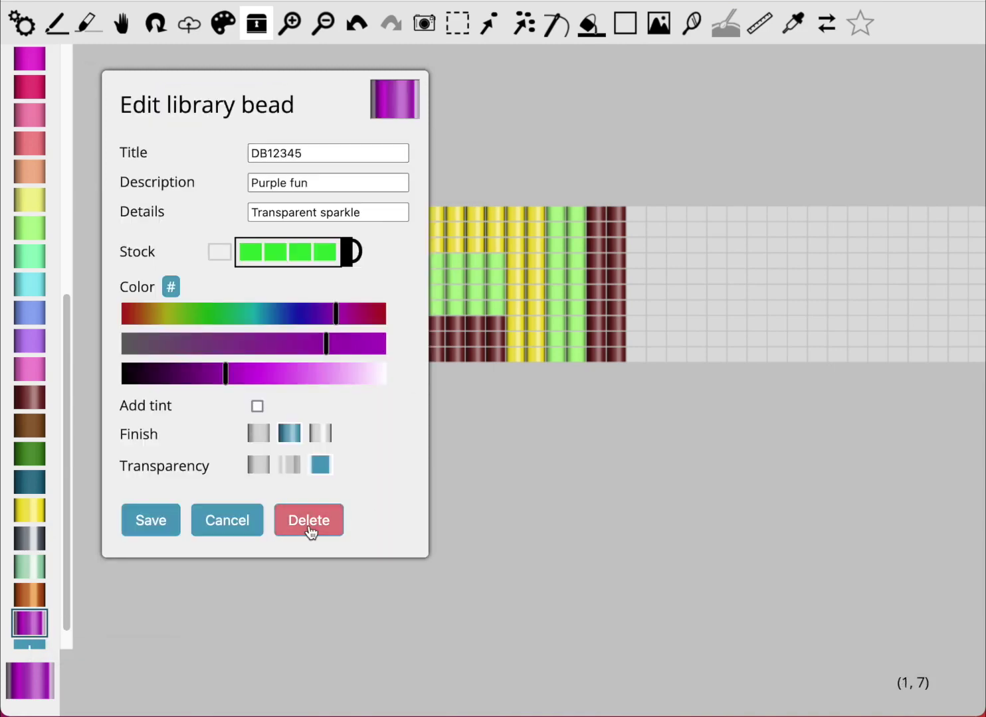
left_click(249, 525)
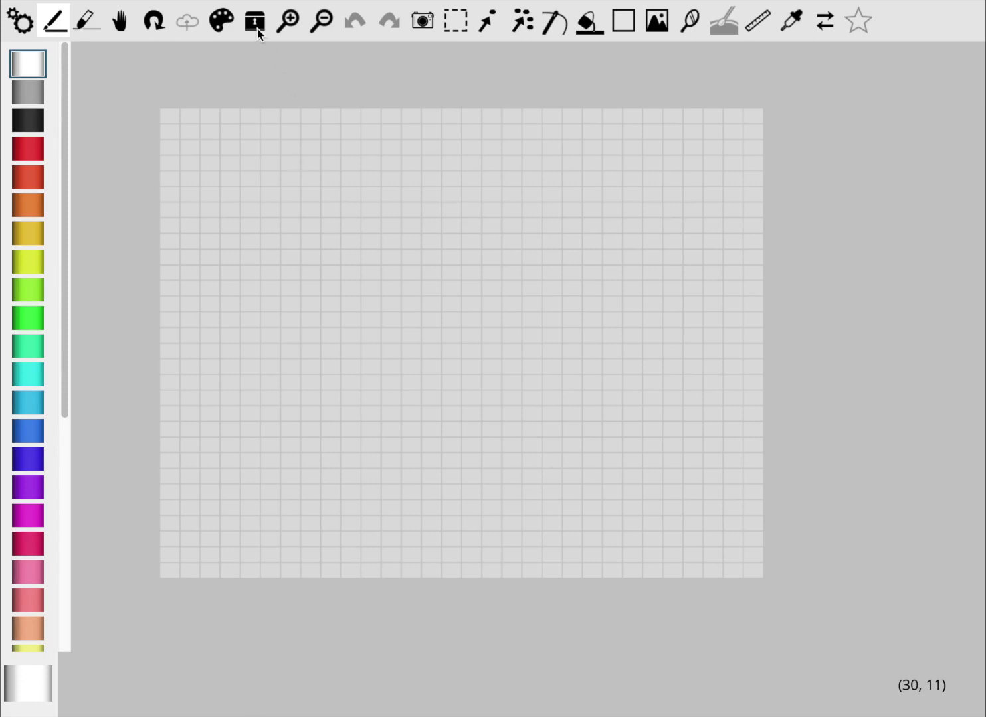
Start a new collection in the palette's collections and title it Favorites.
left_click(24, 27)
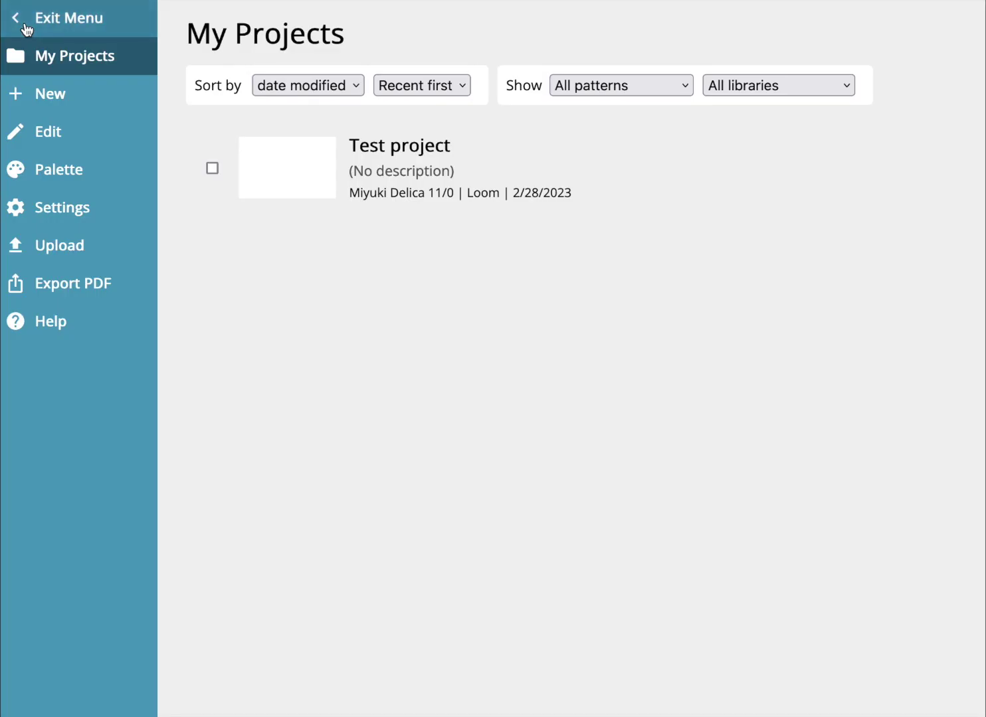
left_click(81, 179)
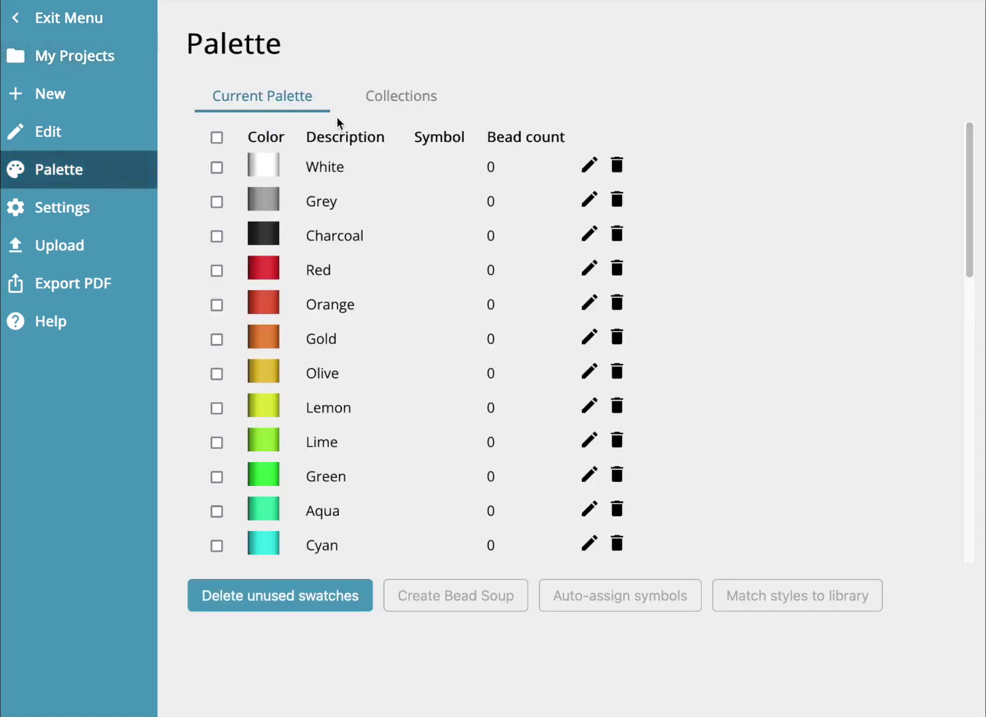
left_click(405, 103)
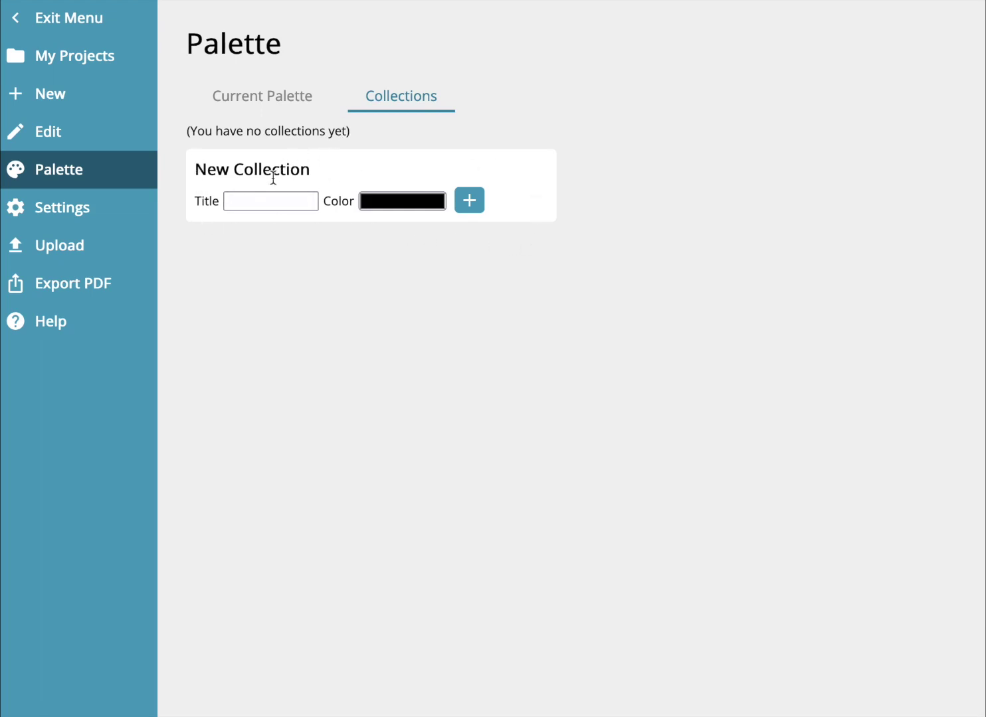
left_click(283, 200)
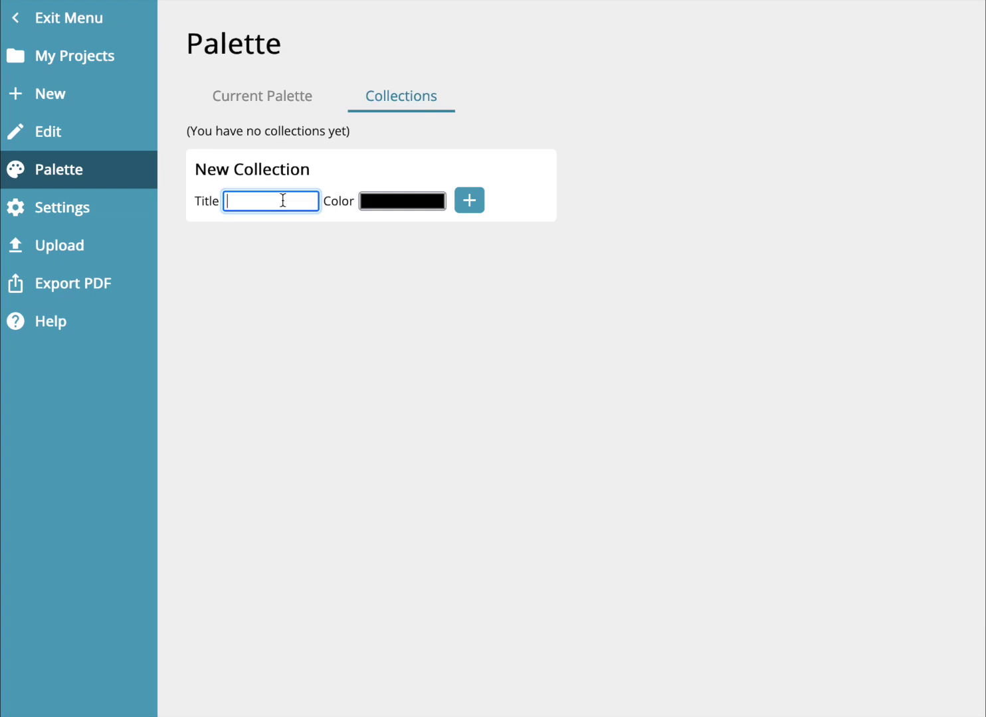
type("M")
key("BackSpace")
type("Favorites")
Give the Favorites collection the orange color F67E21 and create it.
left_click(393, 210)
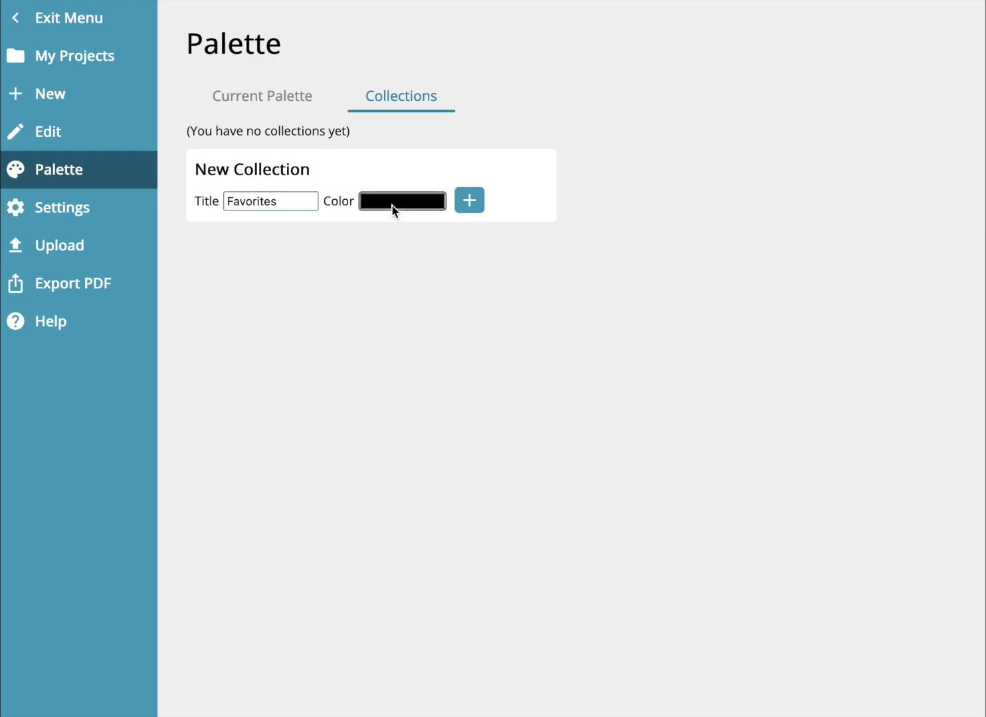
left_click(481, 197)
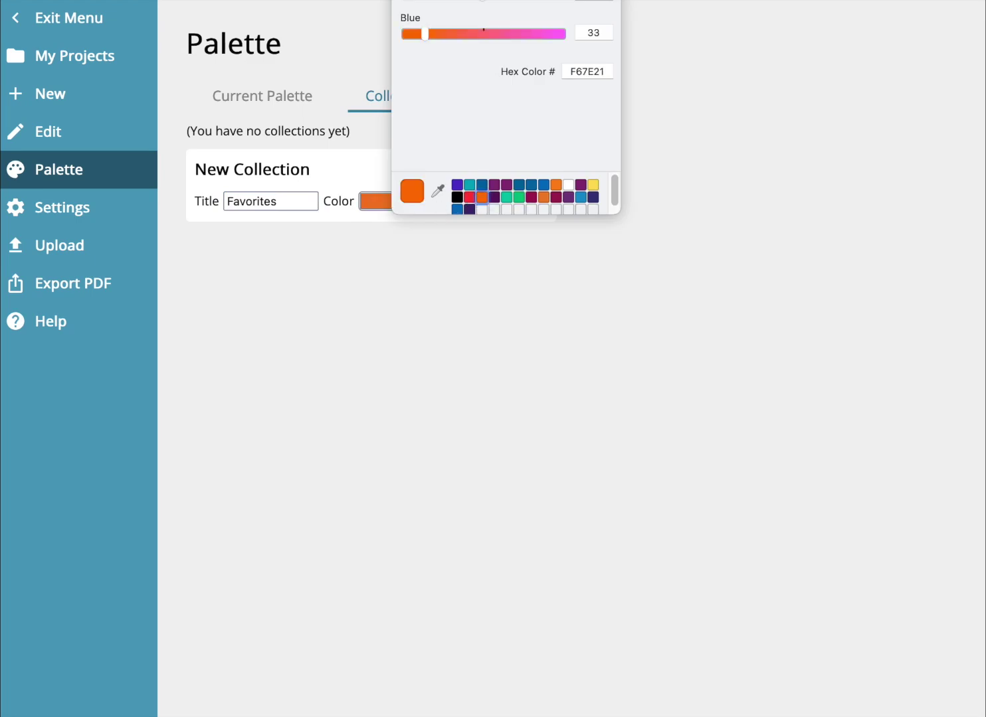
key("Escape")
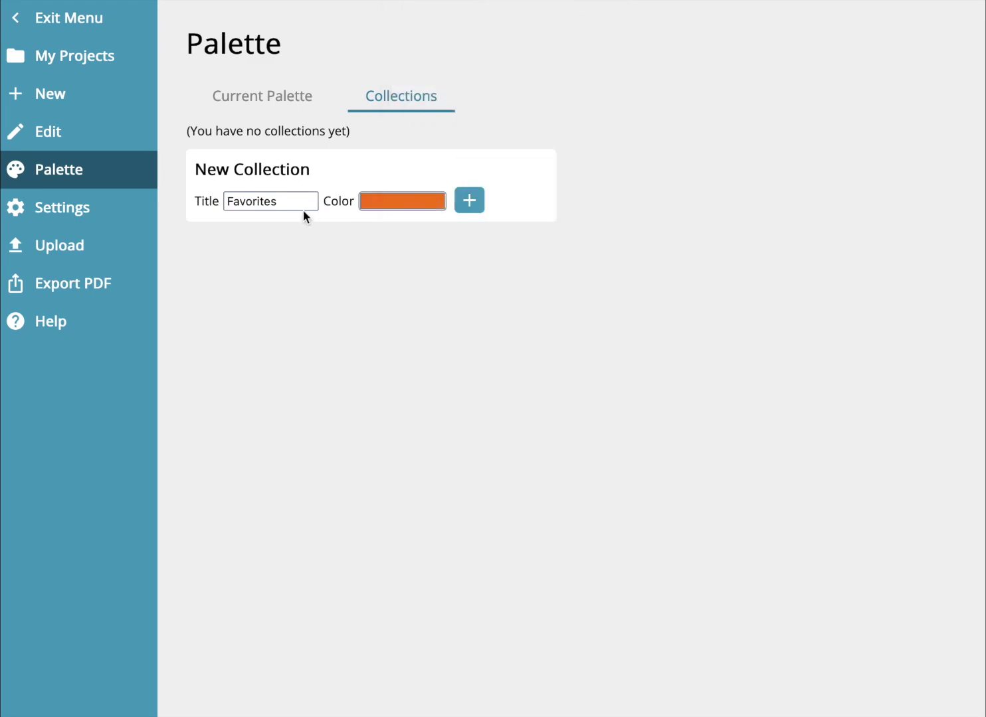
left_click(469, 200)
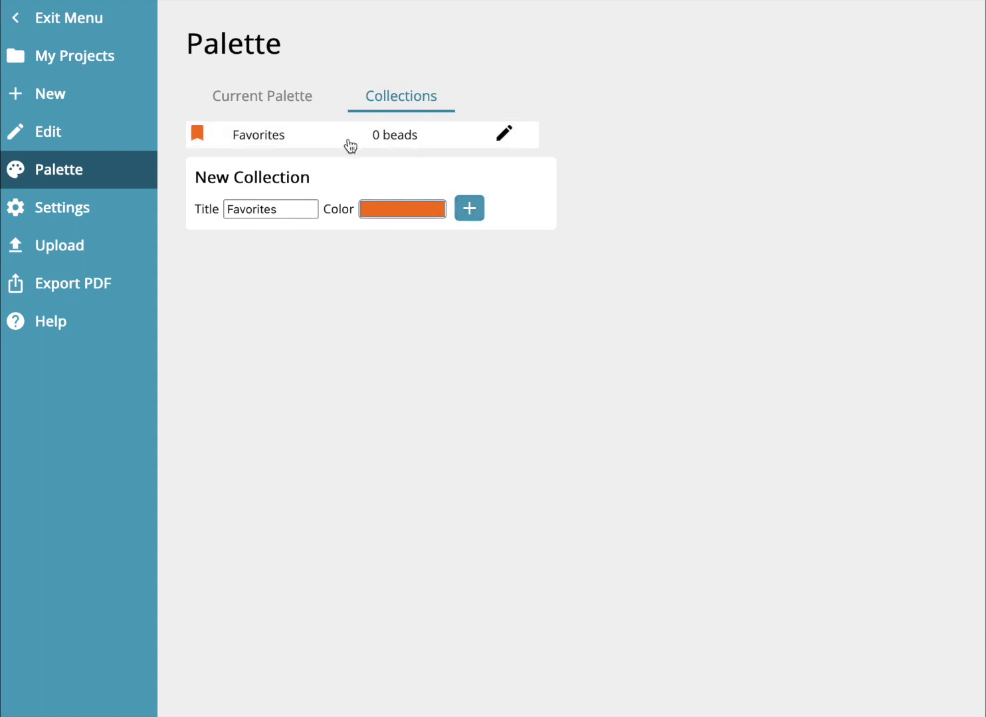
Examine the bead list of the Favorites collection and return to the pattern.
left_click(378, 141)
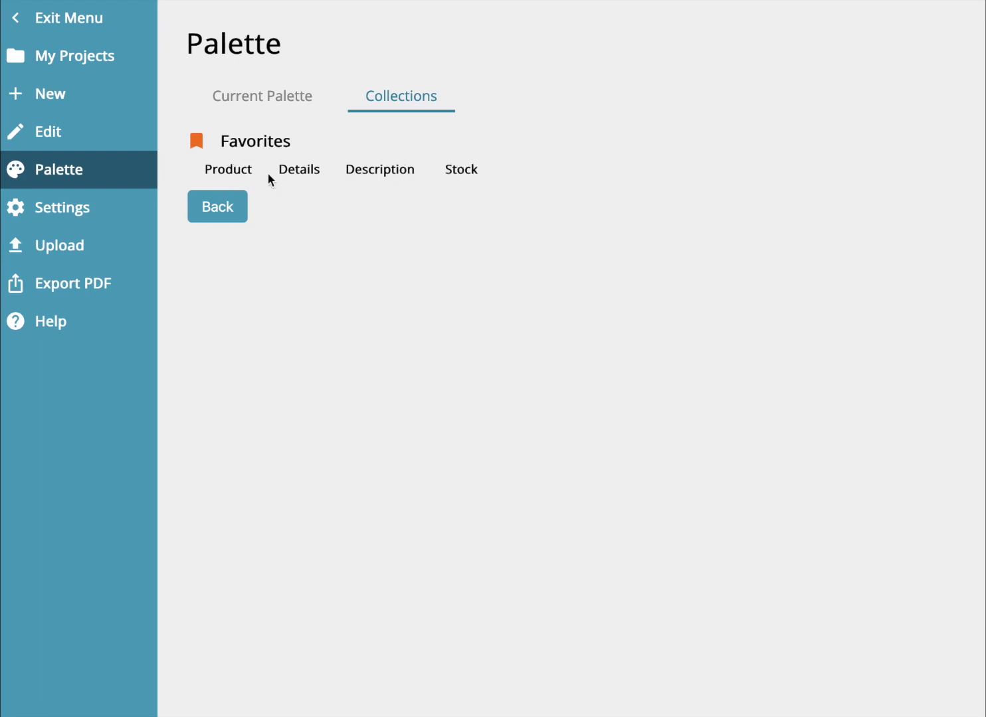
left_click(219, 207)
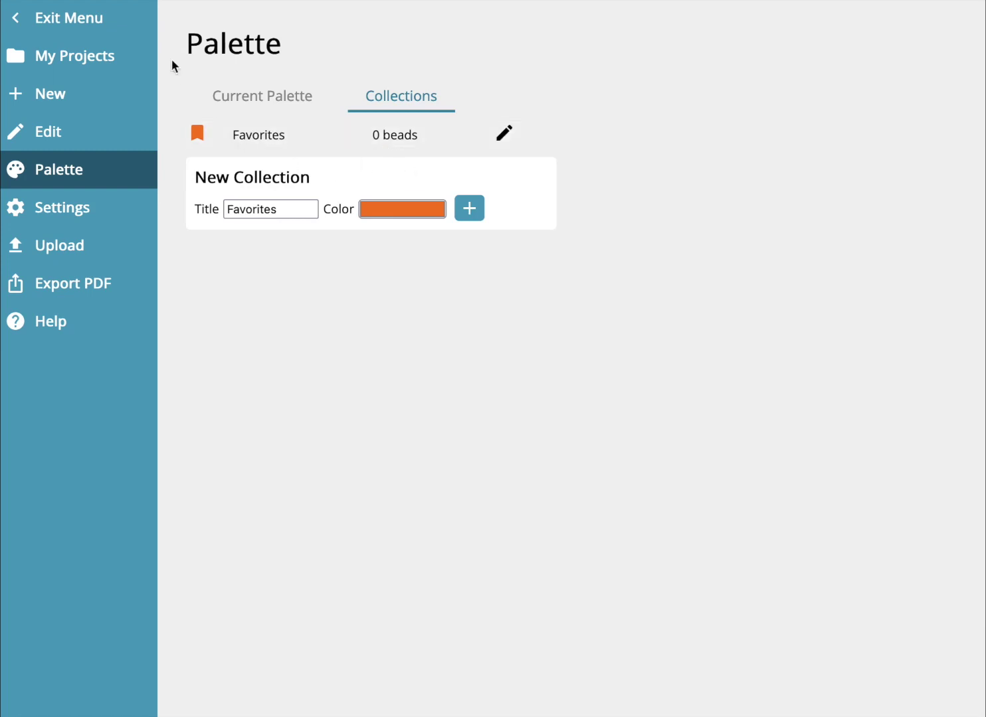
left_click(69, 18)
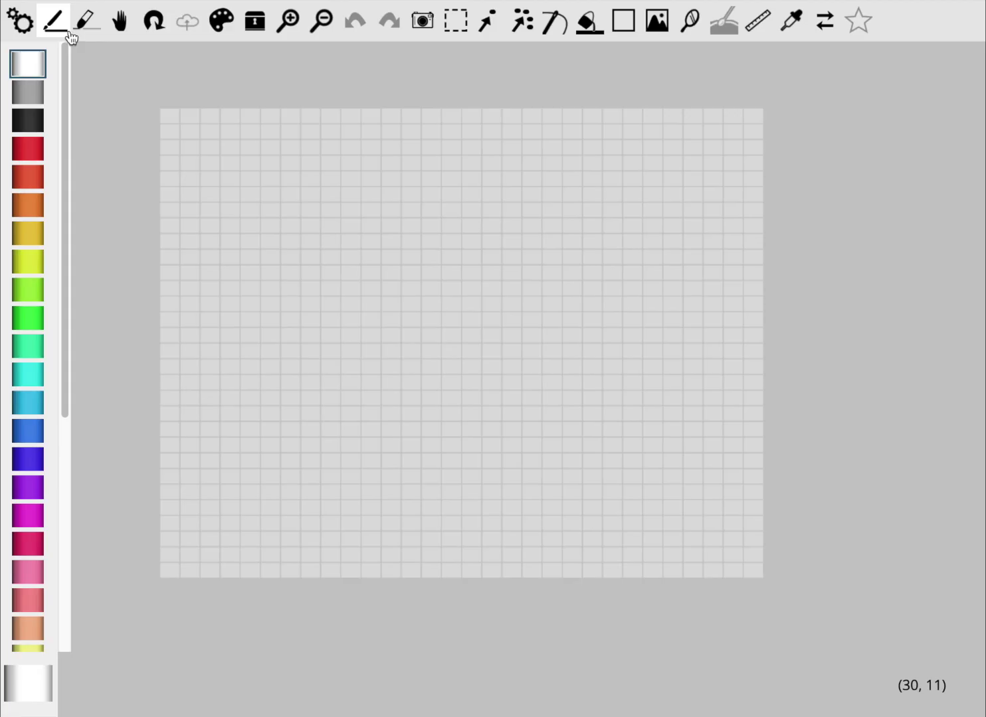
Color match the bead library to the blue-green aqua swatch and add bead DB658 to the Favorites collection.
left_click(253, 27)
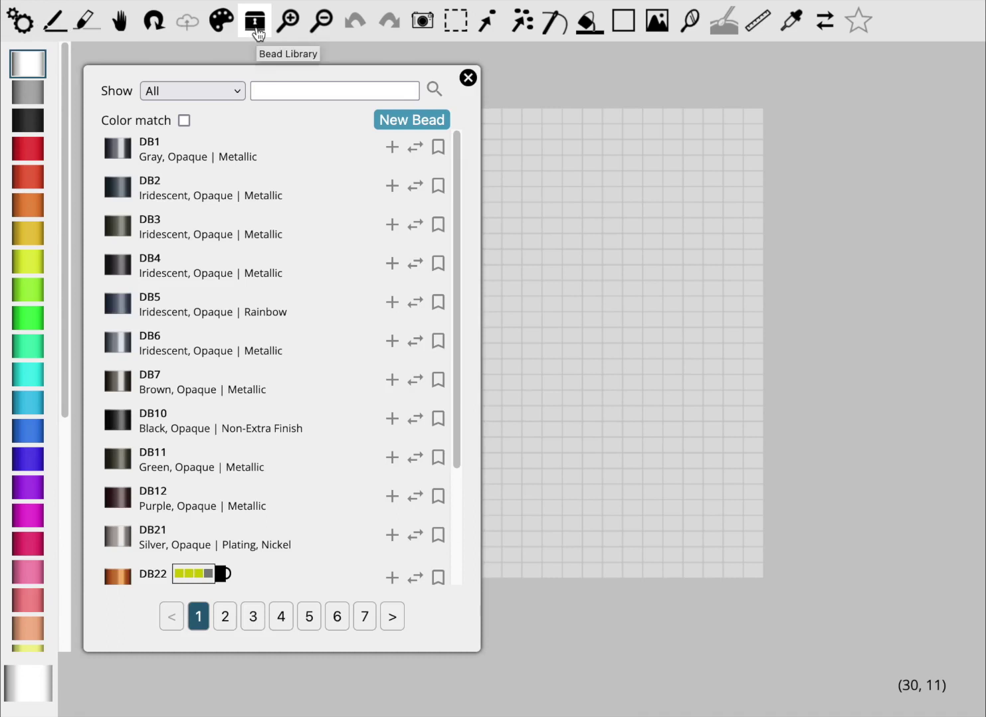
left_click(182, 120)
left_click(31, 345)
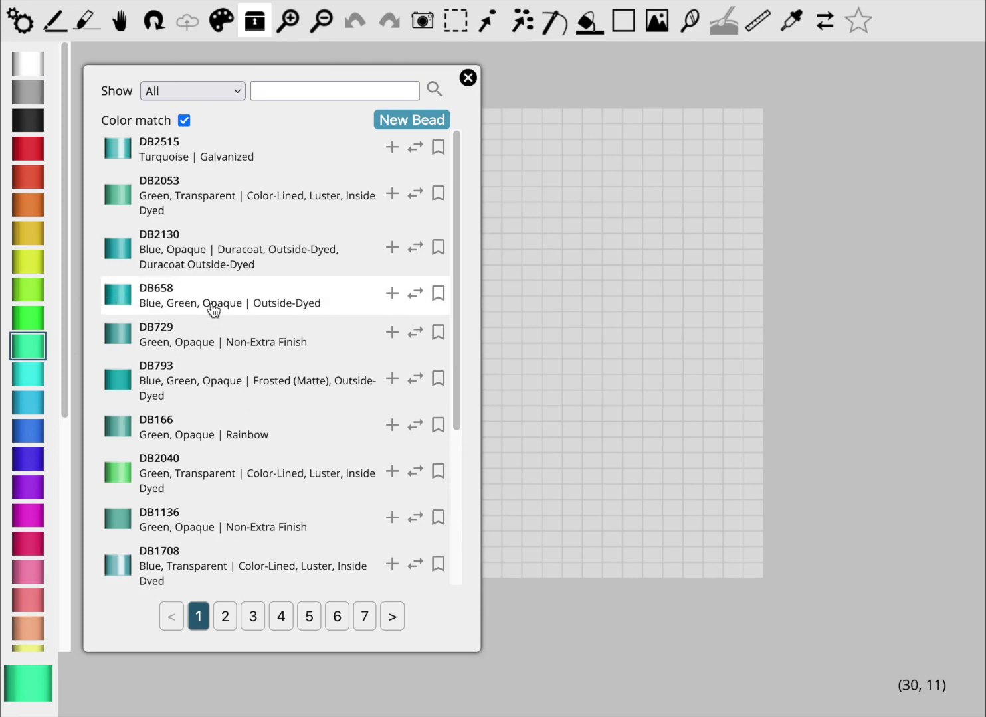
left_click(438, 294)
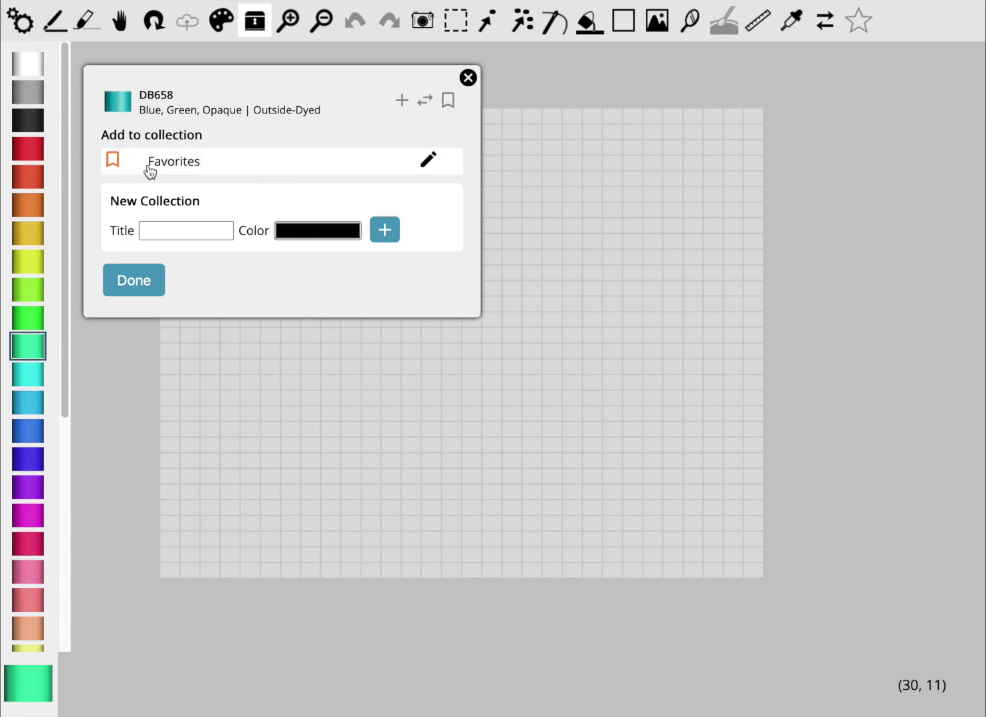
left_click(241, 167)
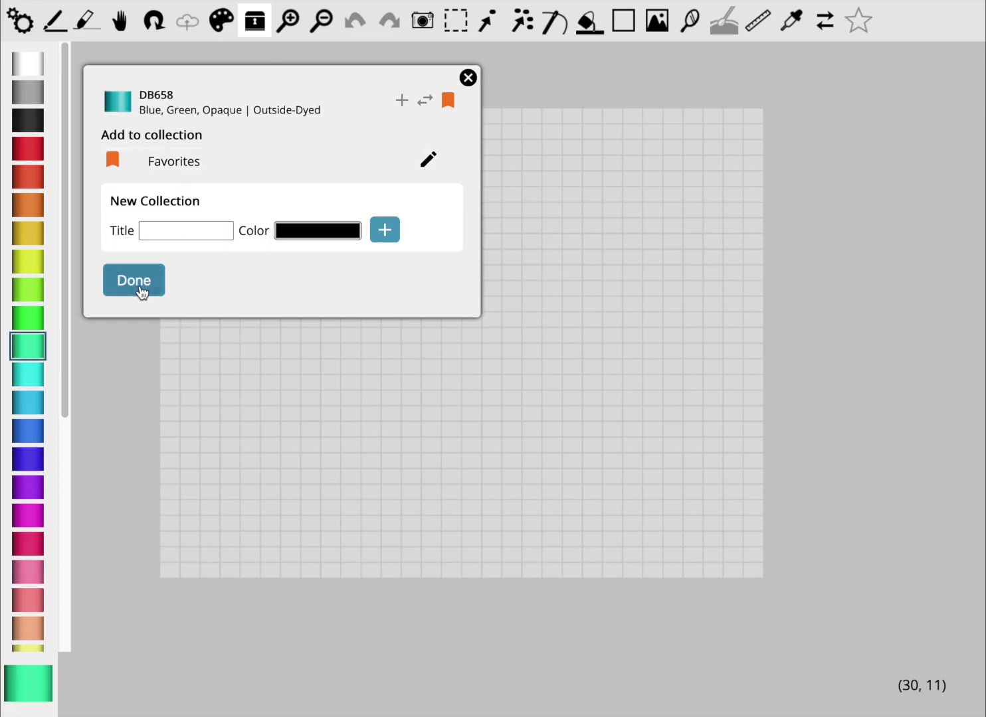
left_click(141, 292)
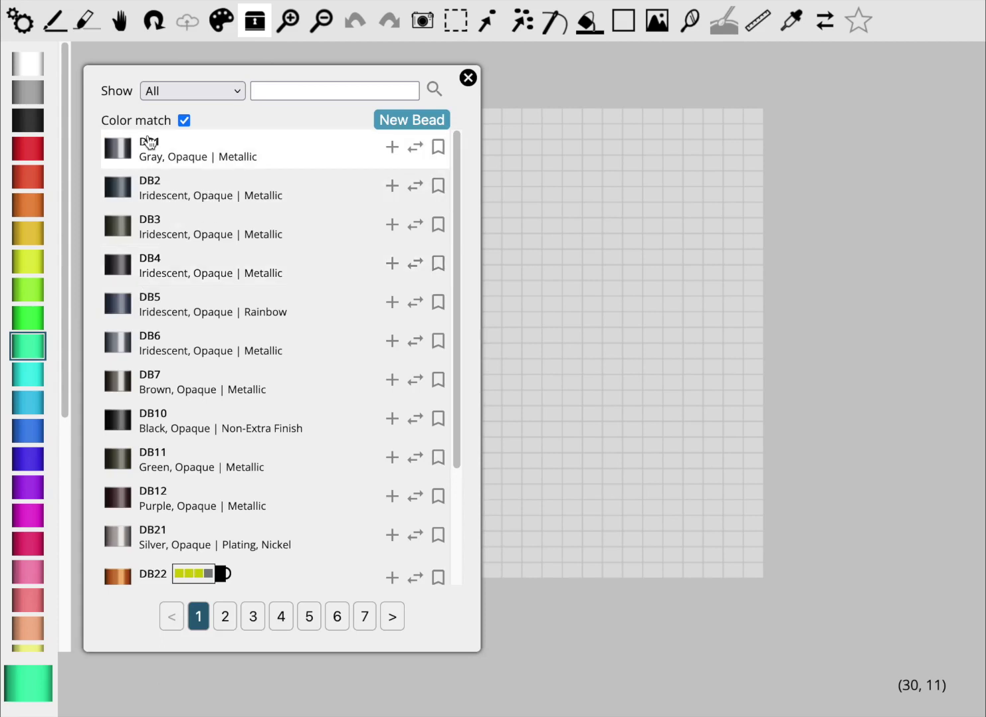
Color match the library to the cyan and deep blue swatches and add bead DB1110 to Favorites.
left_click(24, 380)
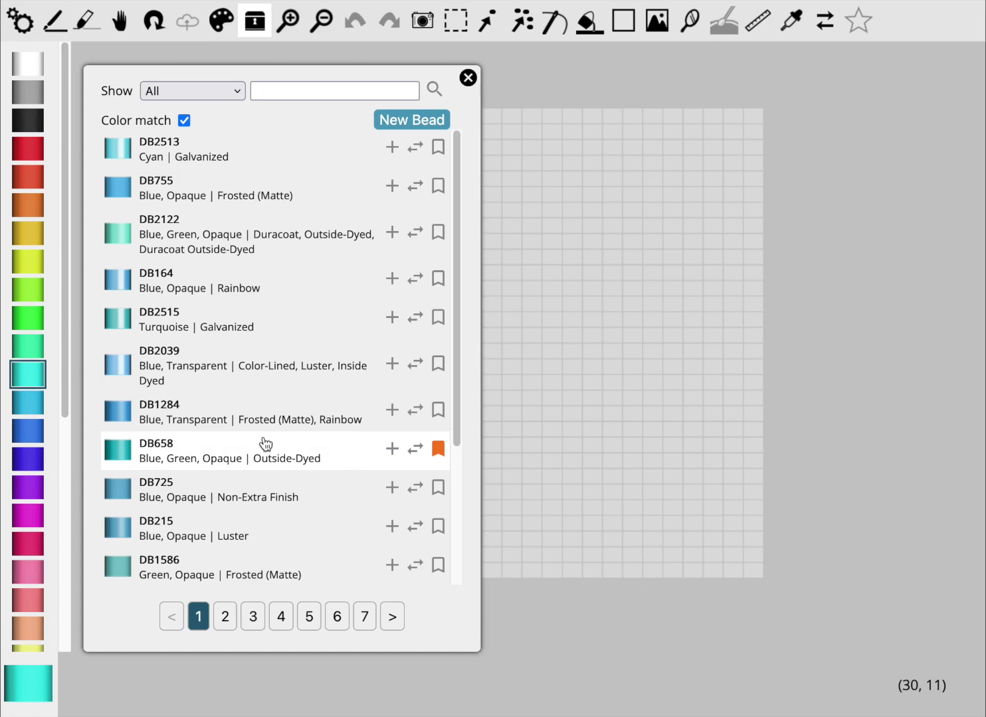
left_click(32, 464)
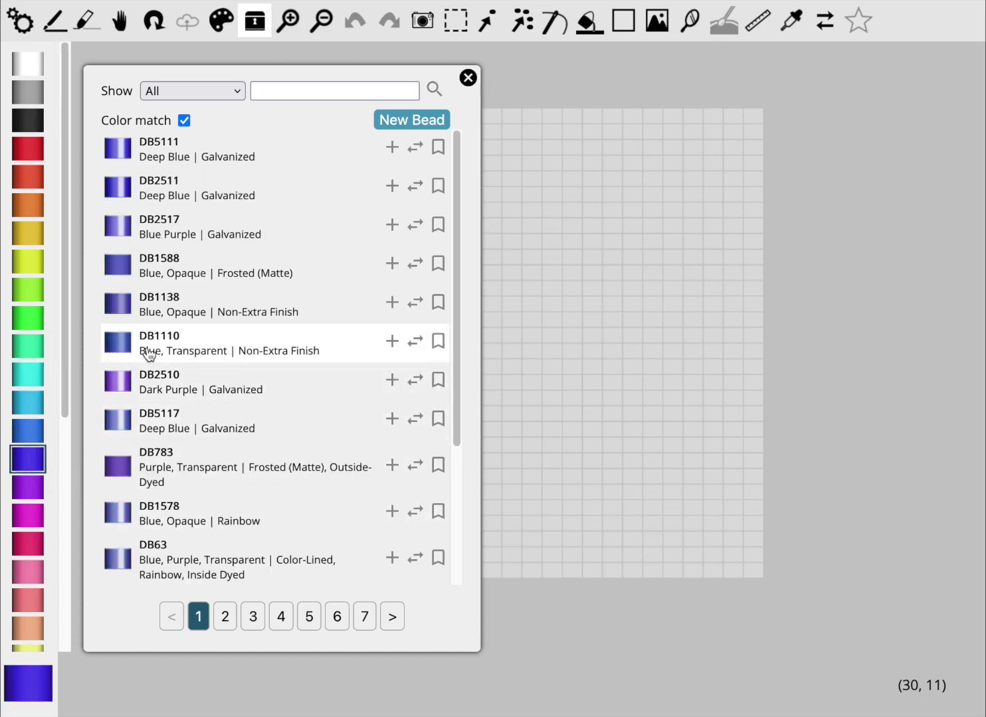
left_click(437, 343)
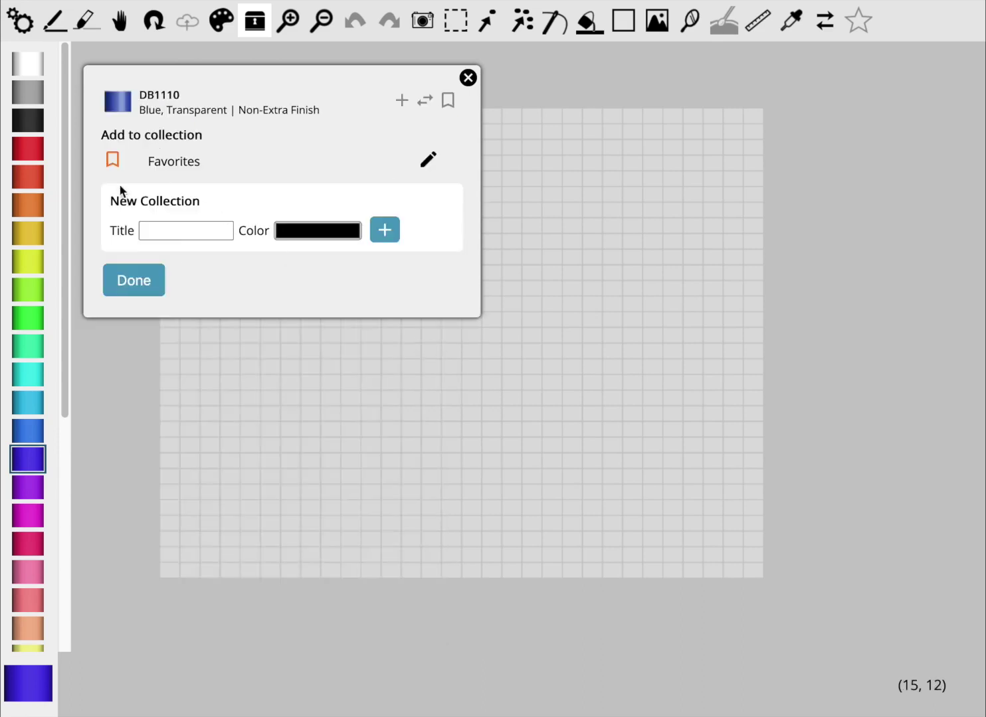
left_click(112, 164)
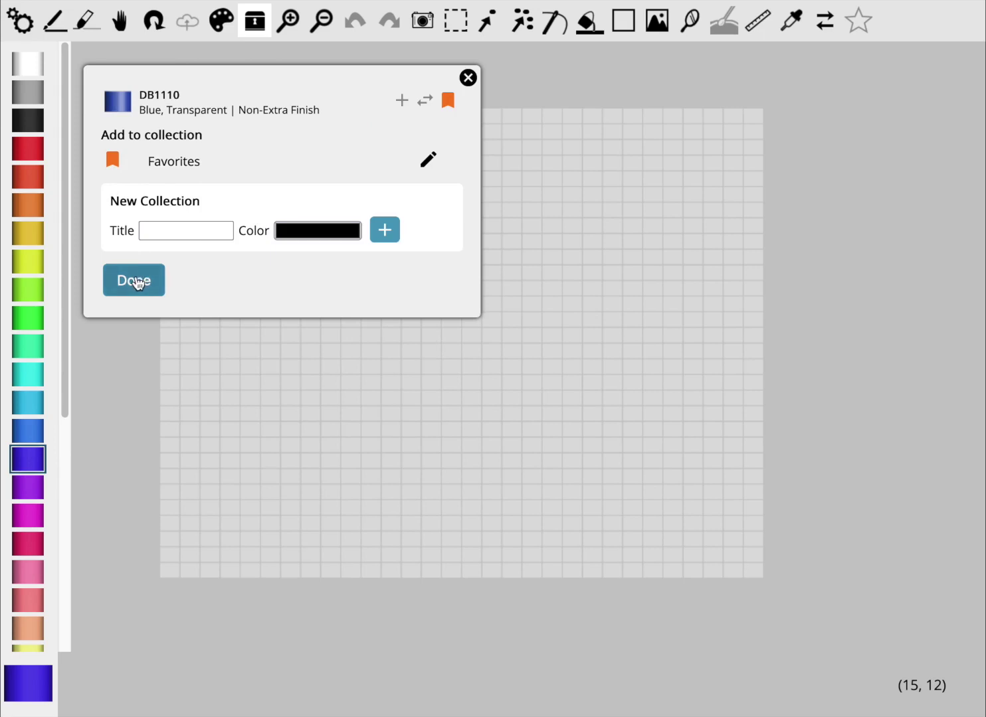
left_click(134, 280)
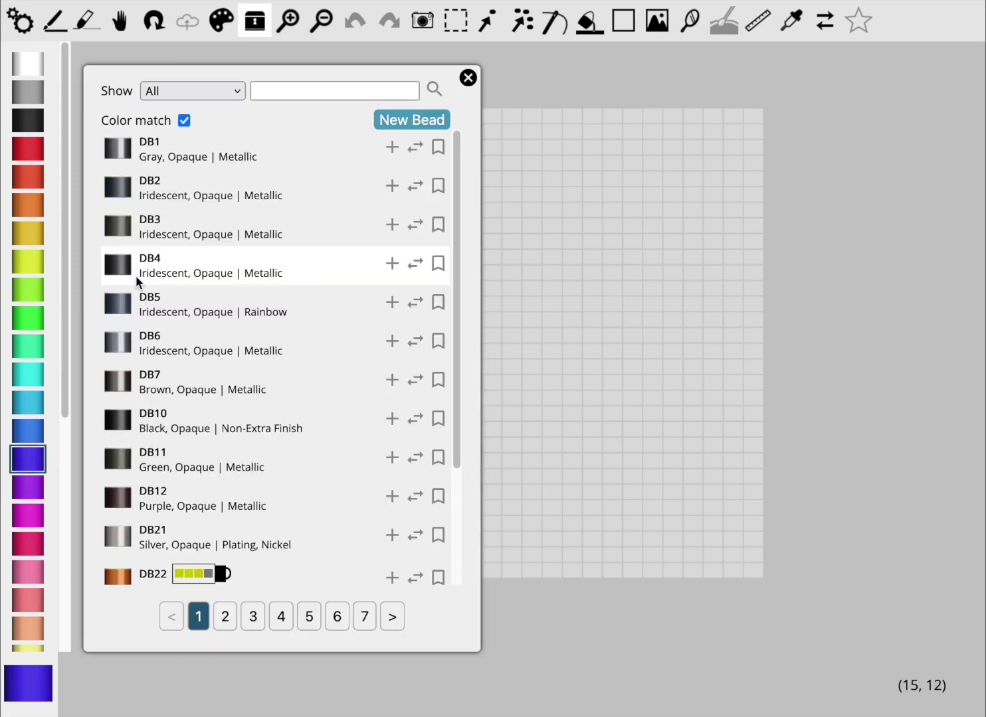
Search the bead library for "db237" and add bead DB237 to the Favorites collection.
left_click(302, 92)
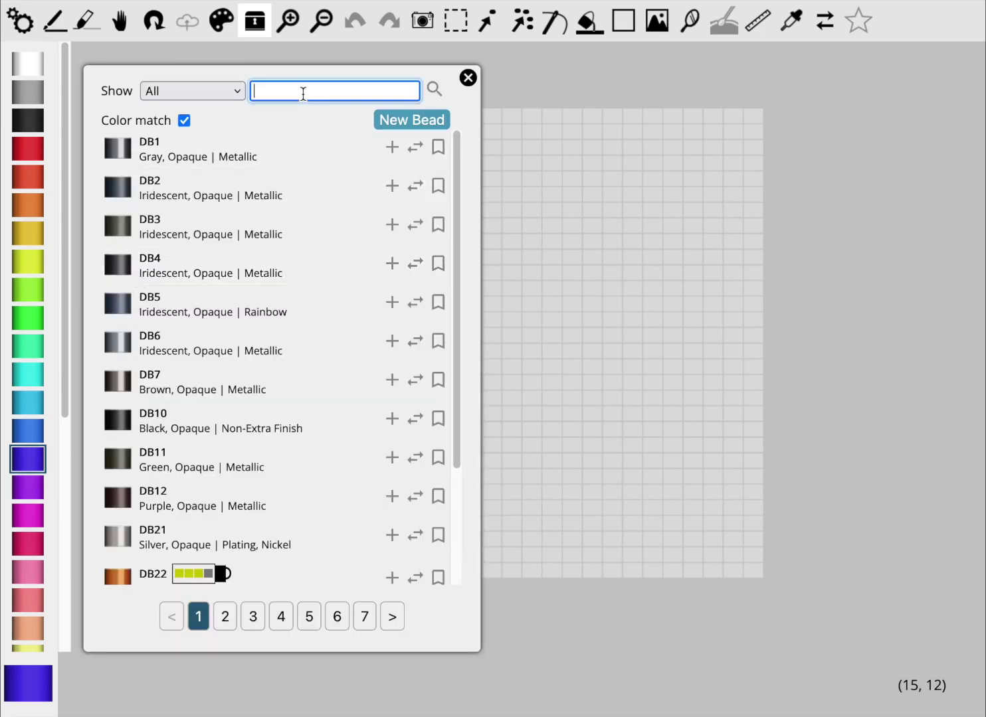
type("db237")
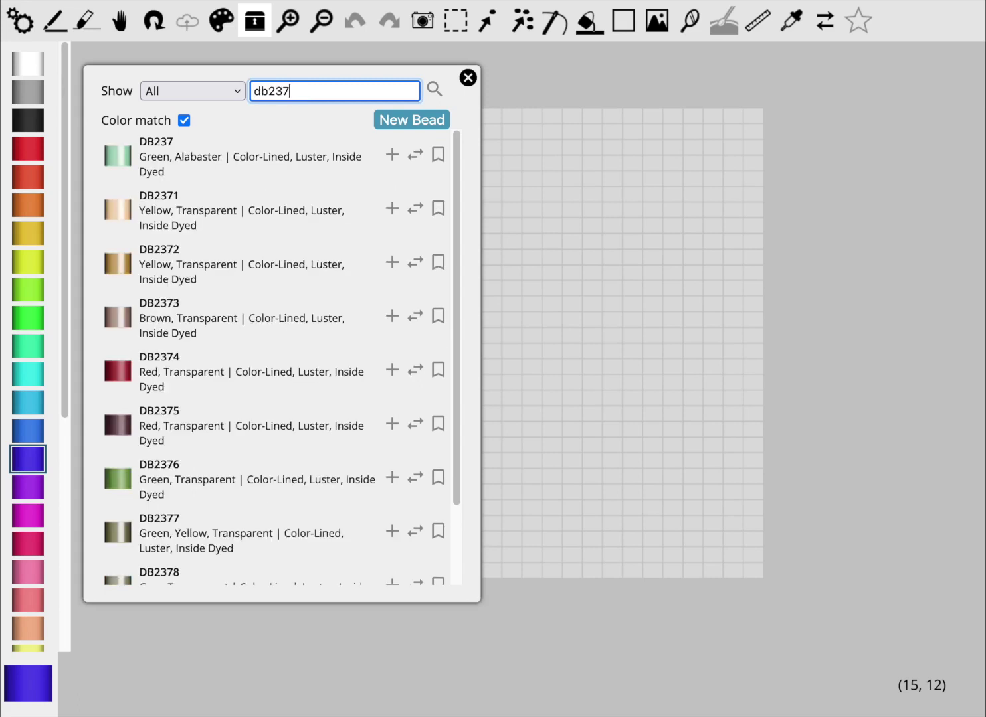
left_click(437, 155)
left_click(113, 176)
left_click(130, 292)
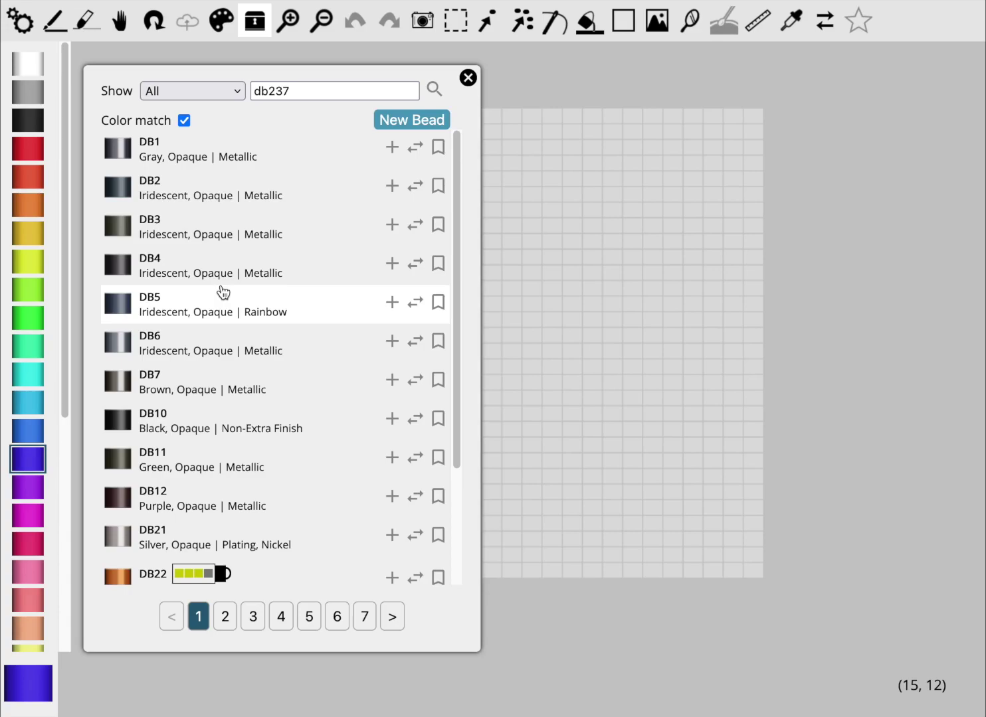
Examine the beads in the Favorites collection and the editable properties of DB1110, leaving them unchanged.
left_click(20, 27)
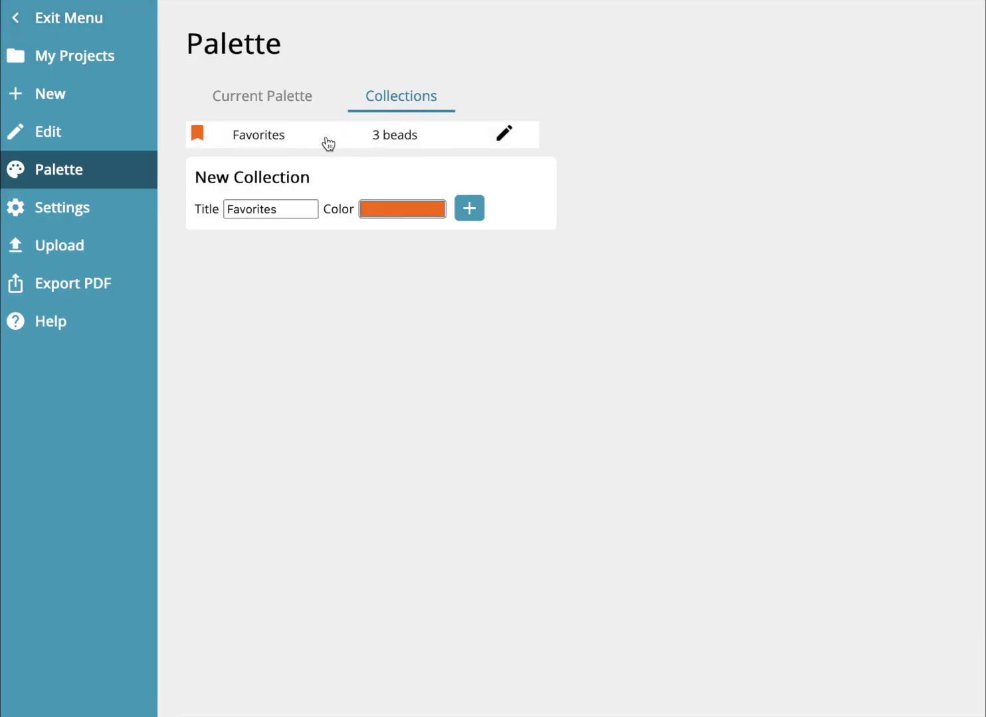
left_click(353, 144)
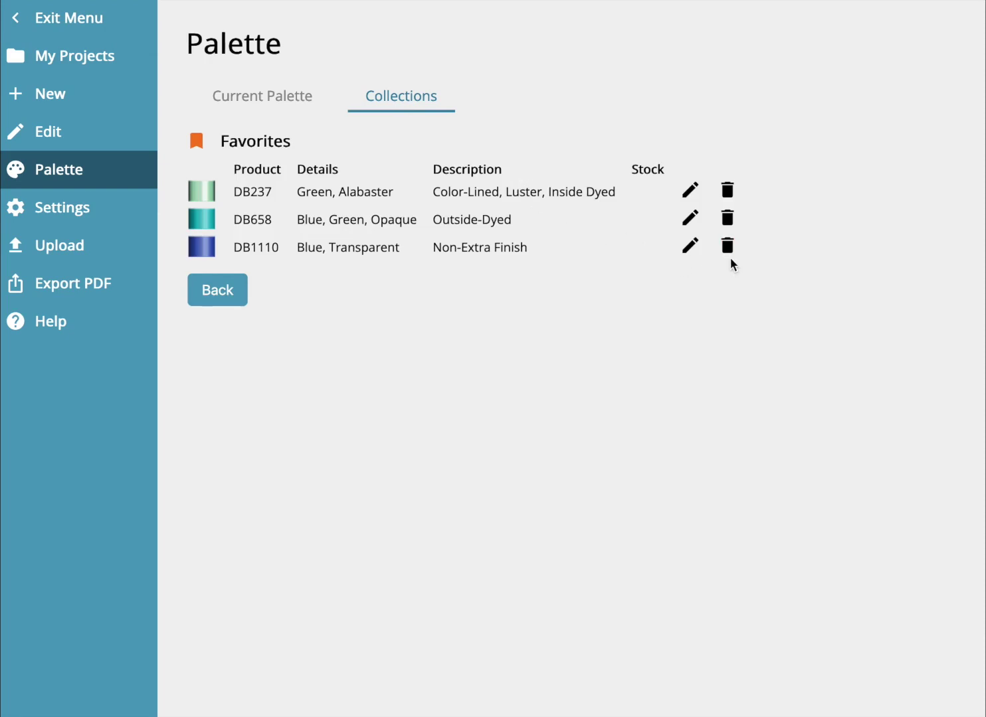
left_click(693, 256)
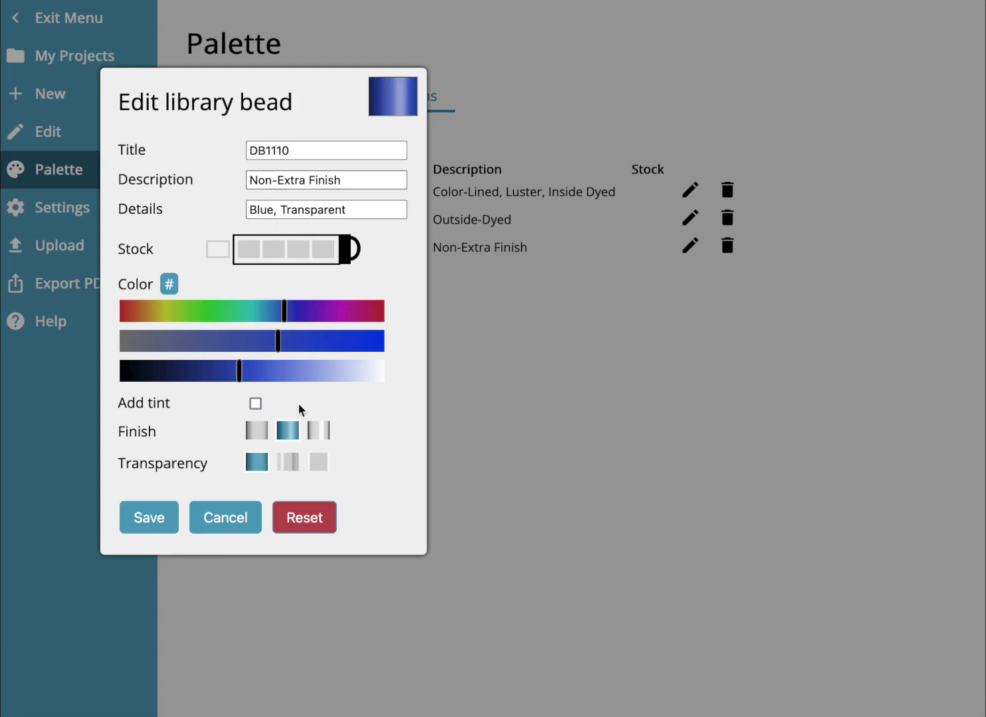
left_click(234, 519)
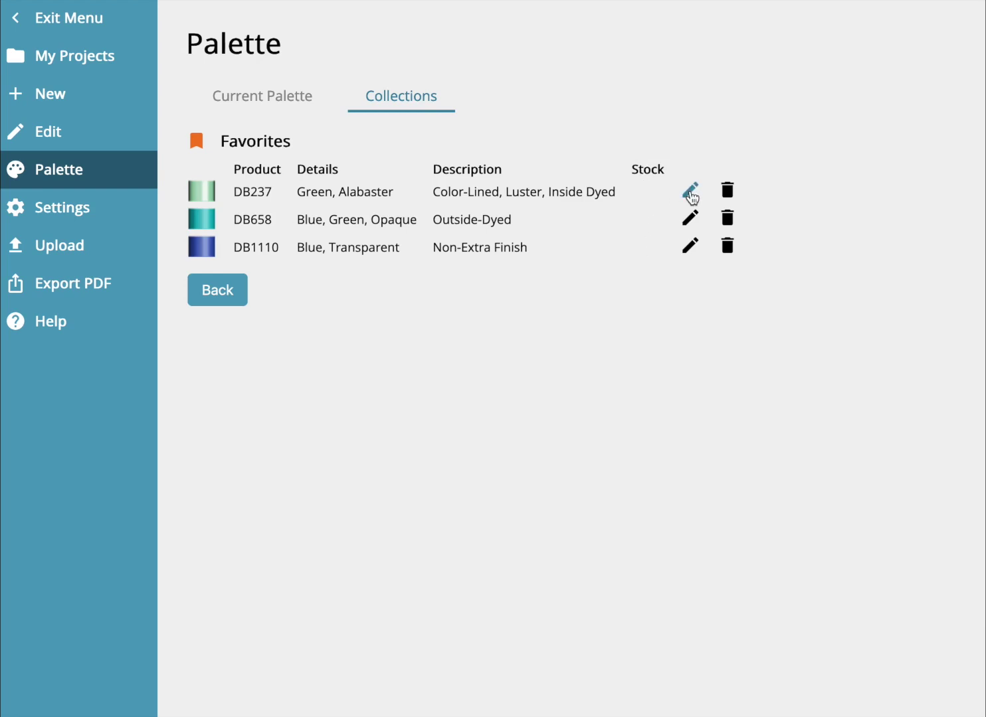
Set the stock of bead DB237 in Favorites to three of four levels and save it.
left_click(690, 192)
left_click(298, 250)
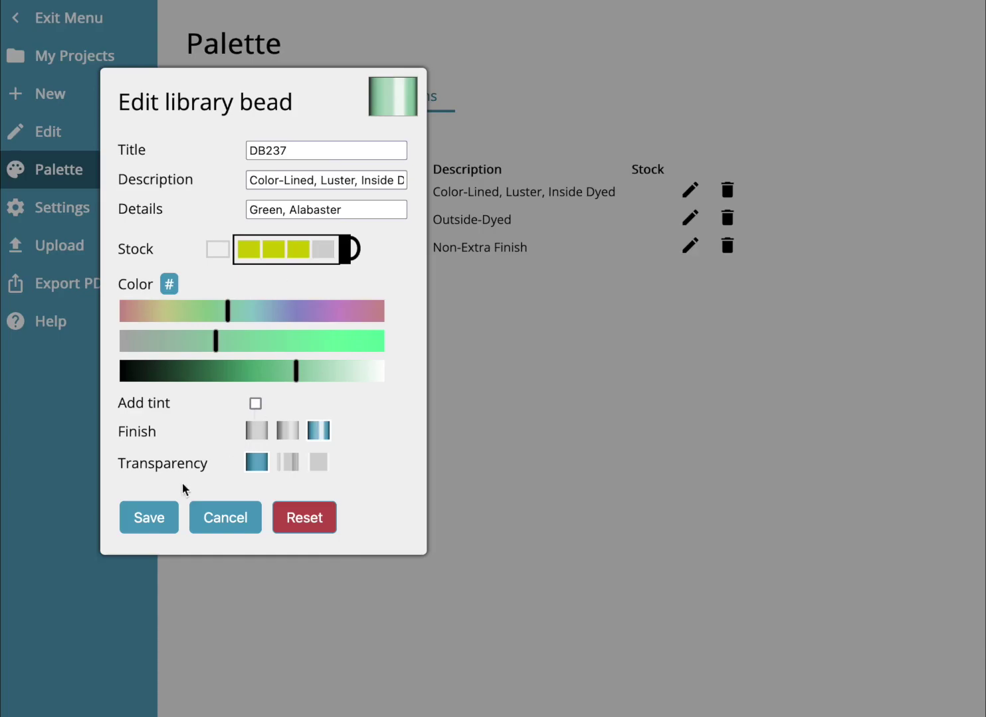
left_click(159, 523)
In Favorites, set the stock of bead DB658 to four of four levels and bead DB1110 to two, saving each.
left_click(721, 221)
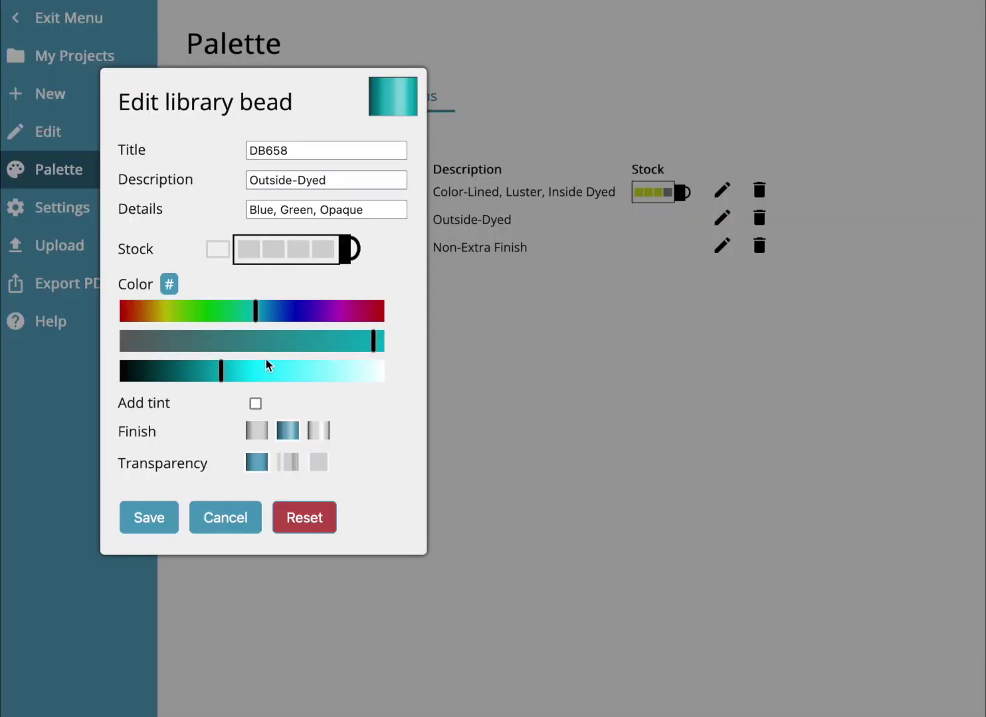
left_click(322, 249)
left_click(150, 522)
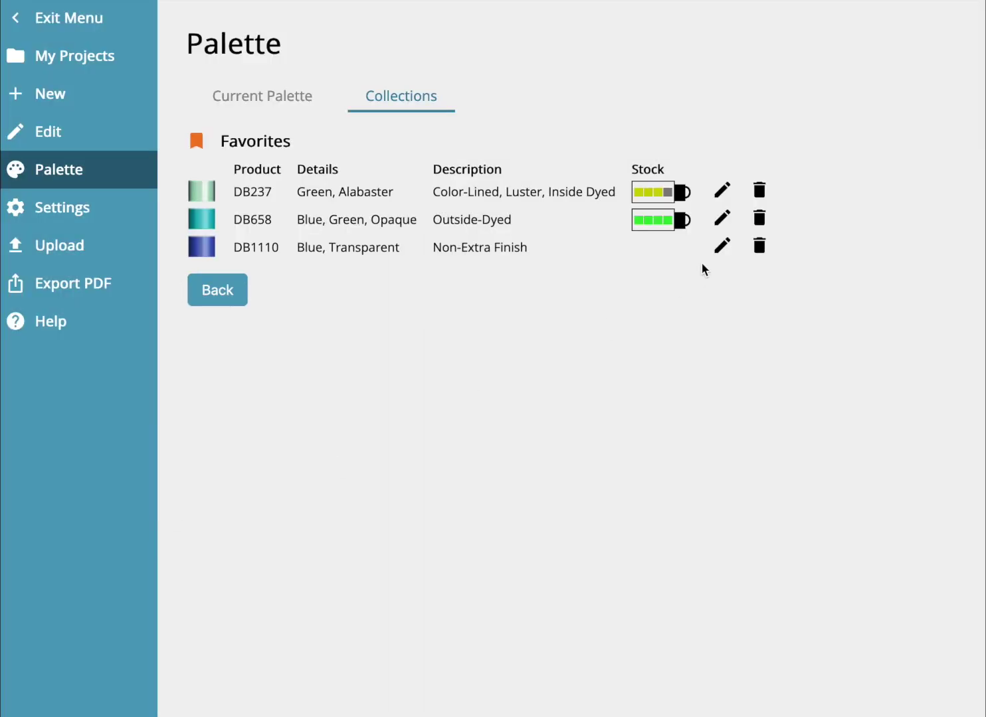
left_click(723, 251)
left_click(271, 250)
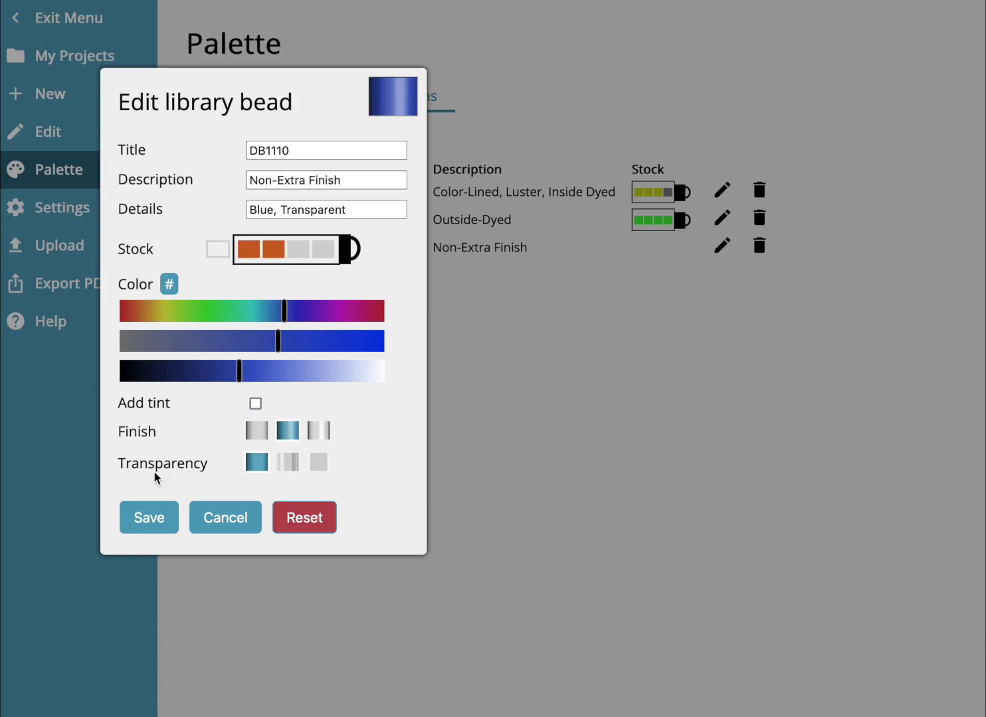
left_click(146, 528)
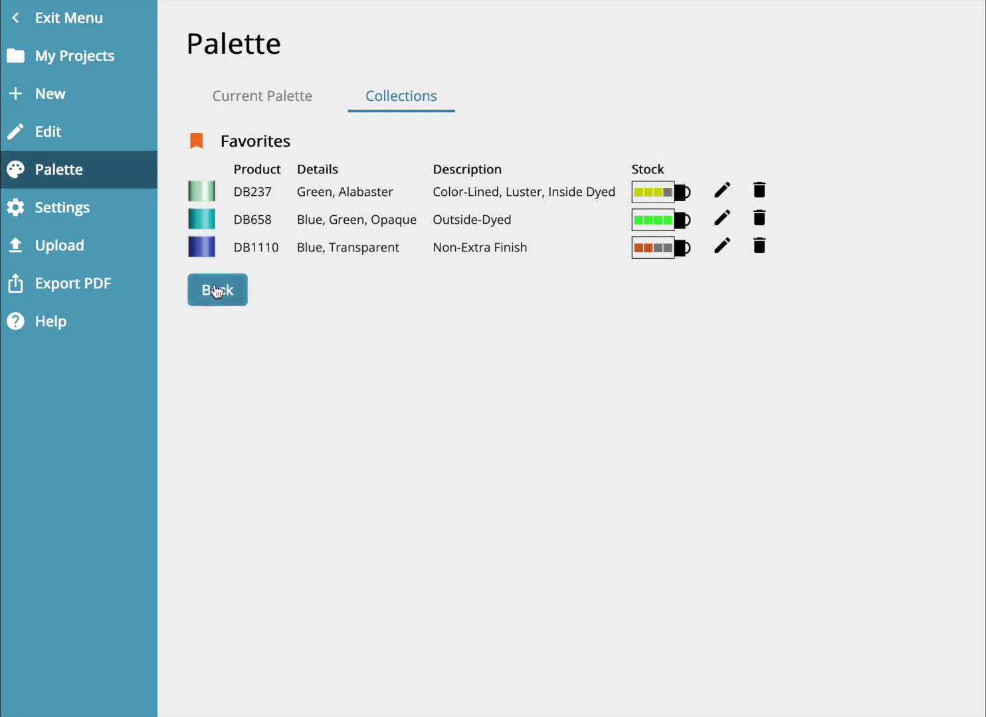
Create a new collection titled "Greens" with the green color 56BC82 and look inside it.
left_click(216, 290)
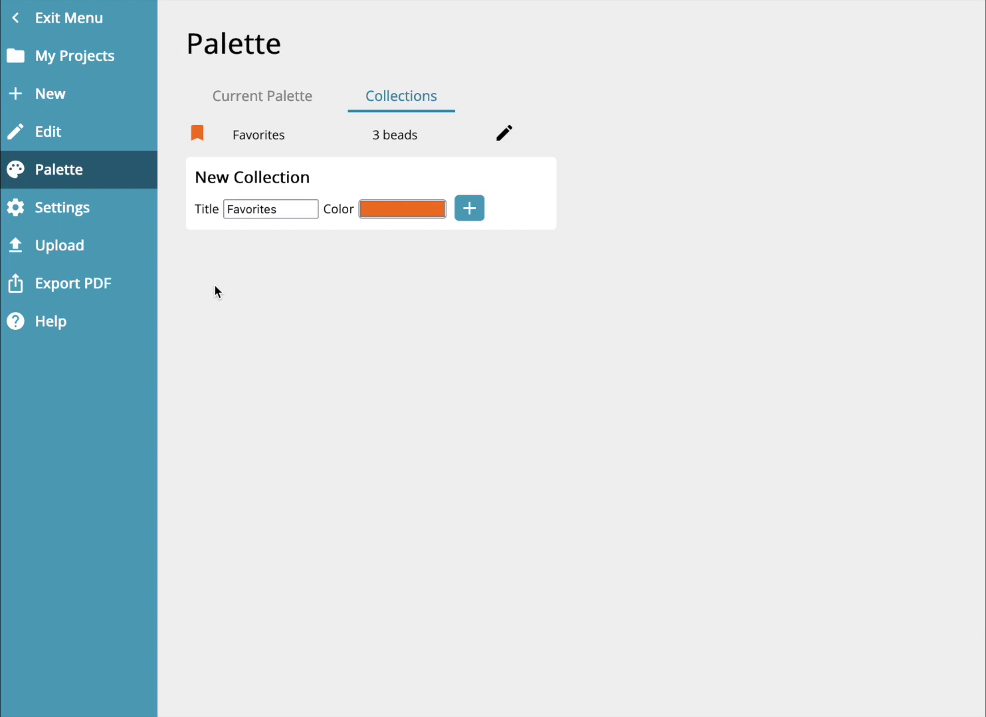
double_click(285, 212)
key("BackSpace")
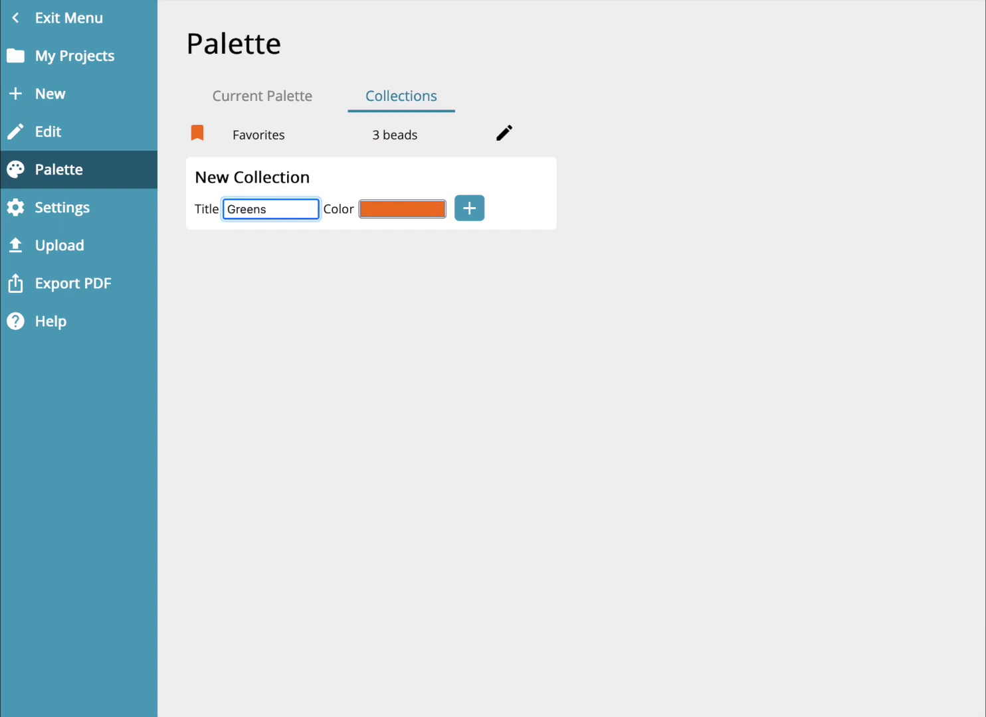
left_click(407, 203)
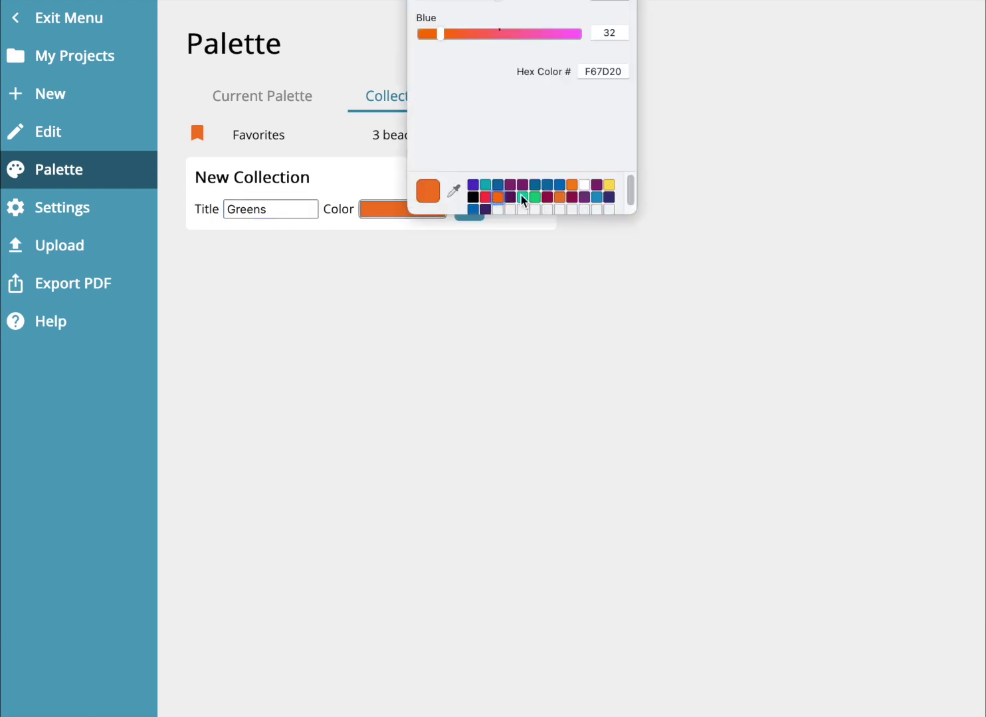
left_click(532, 198)
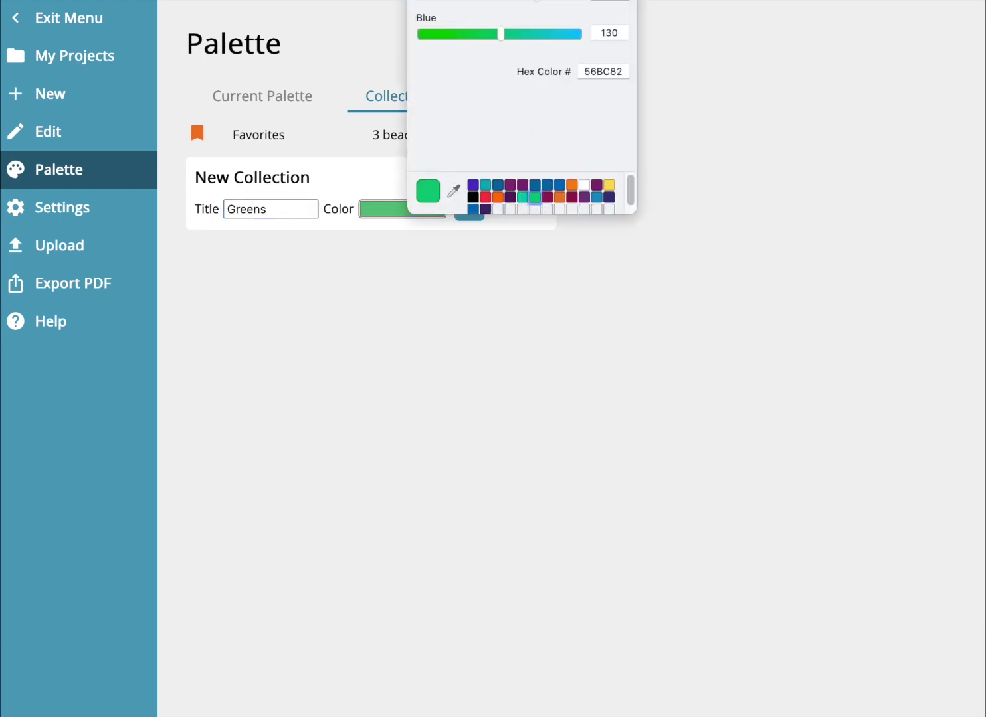
left_click(469, 209)
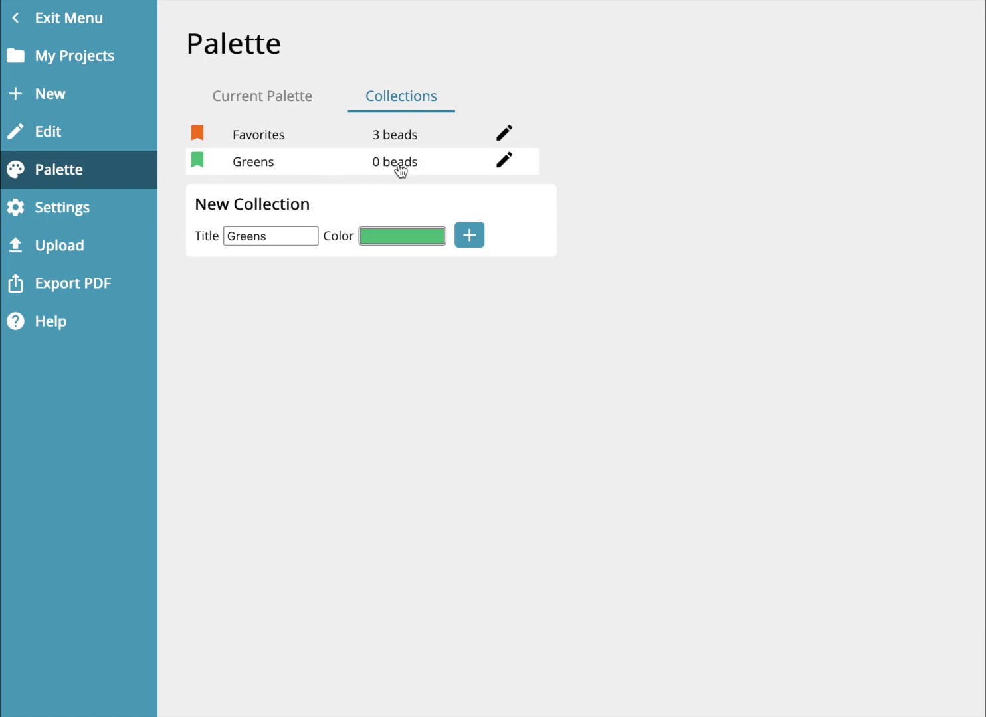
left_click(401, 170)
left_click(224, 208)
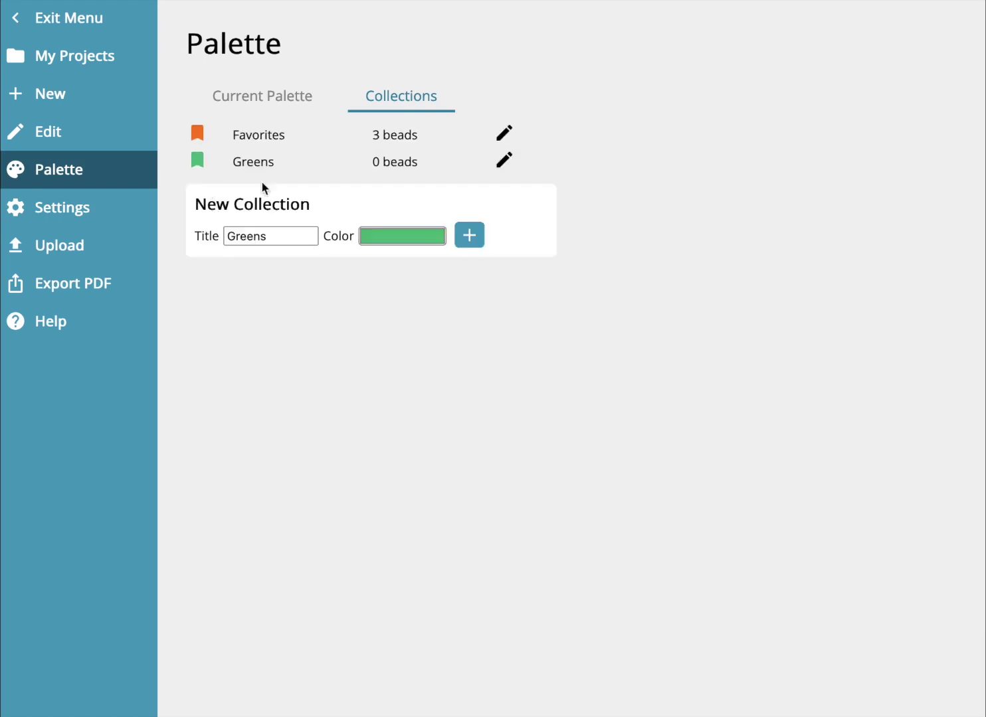
Return to the canvas, search the bead library for "green" and add bead DB112 to the Greens collection.
left_click(64, 25)
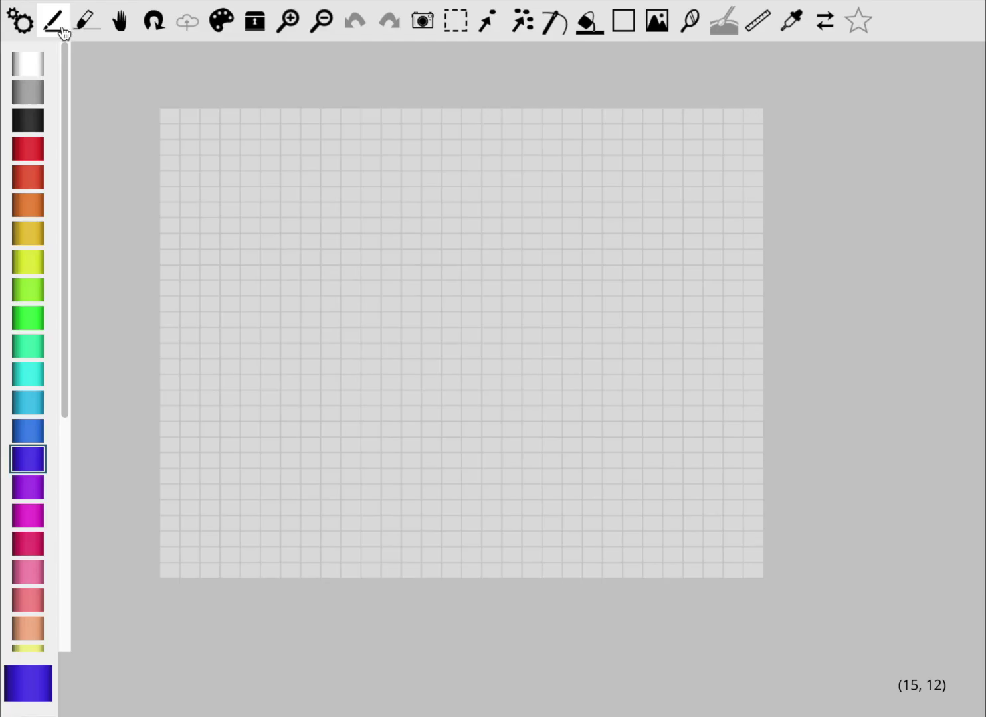
left_click(255, 20)
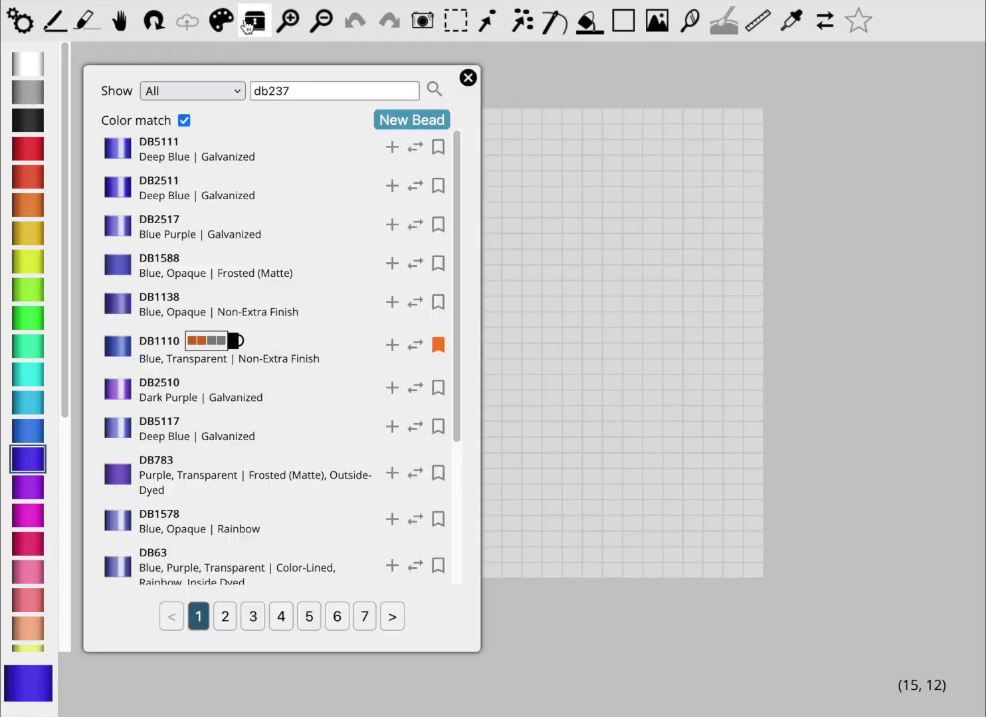
double_click(316, 84)
type("green")
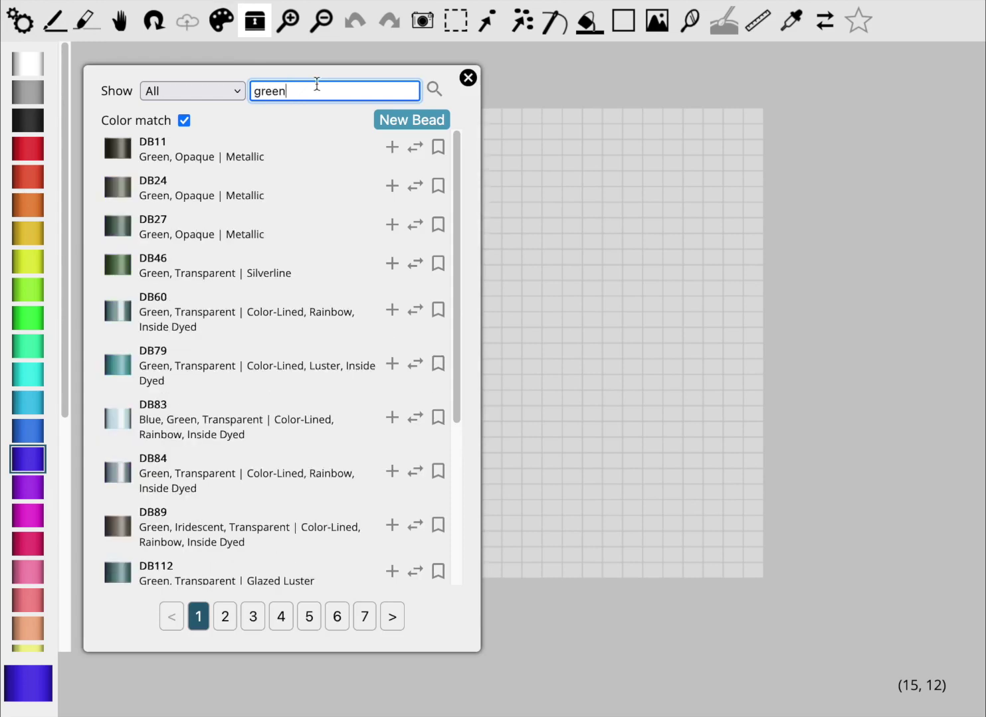
left_click_drag(457, 240, 420, 324)
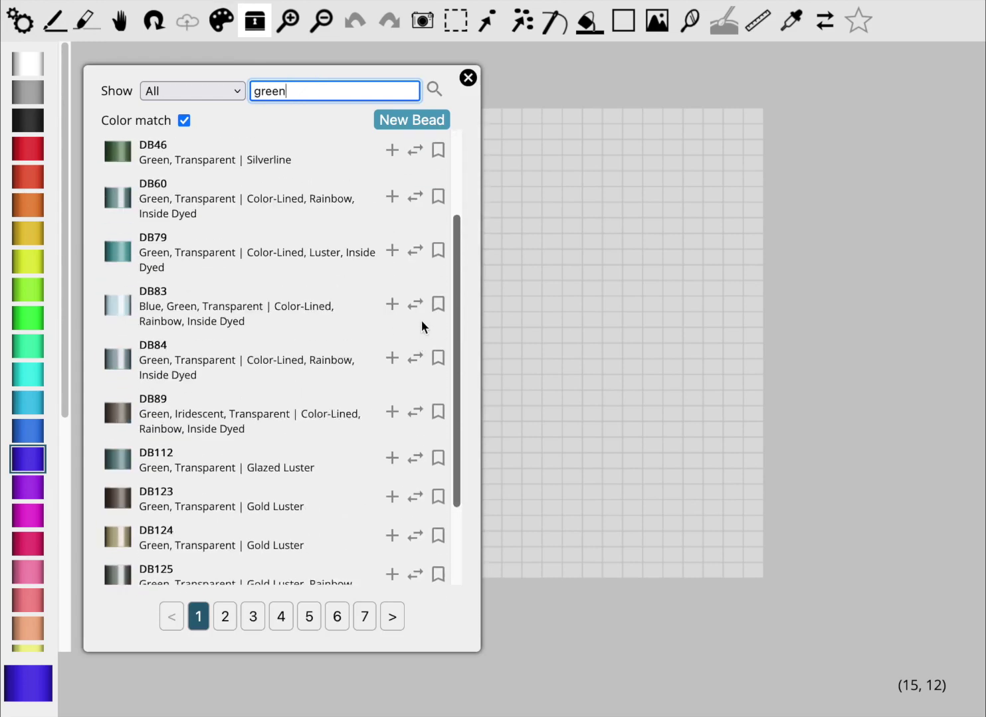
left_click(437, 463)
left_click(188, 197)
left_click(134, 307)
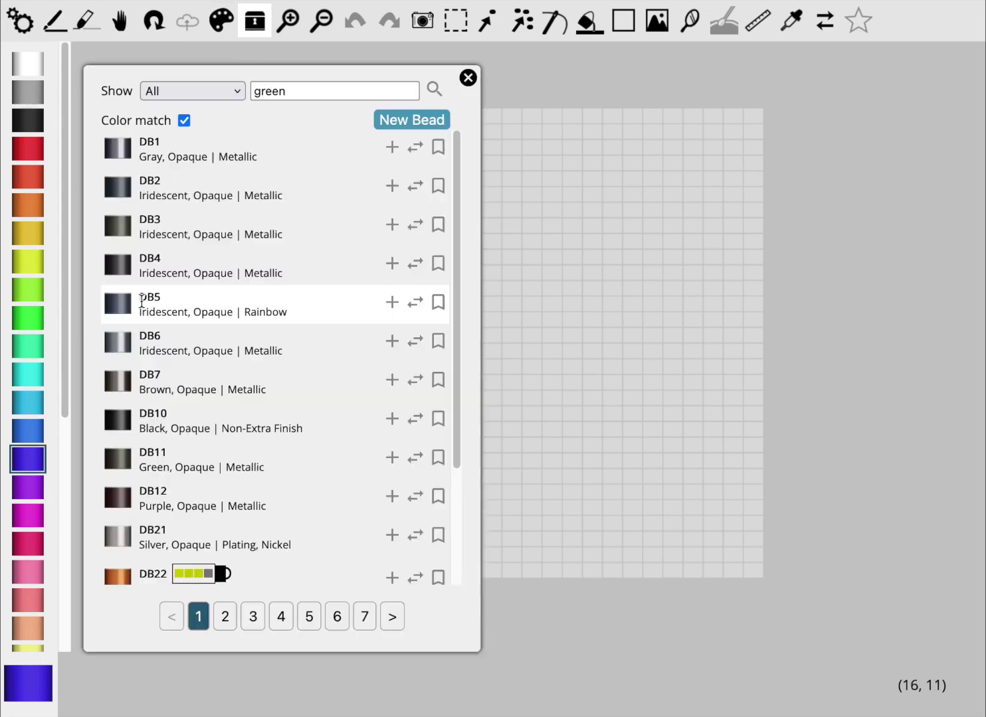
Find bead DB274 on page 3 of the "green" search results and add it to the Greens collection.
left_click(226, 618)
left_click(437, 97)
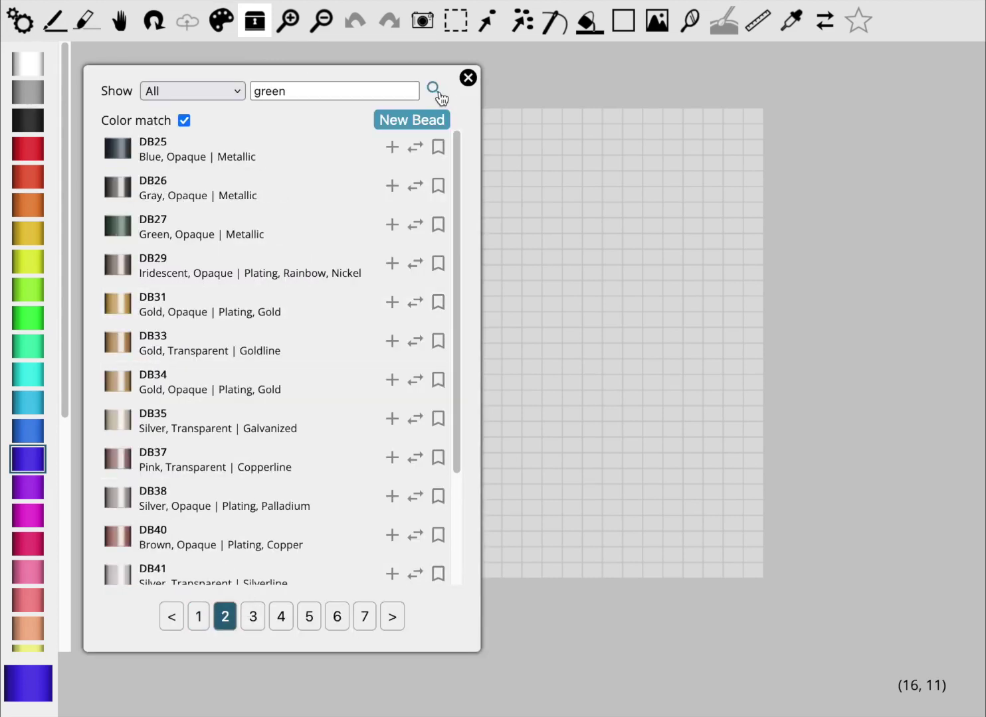
left_click(261, 620)
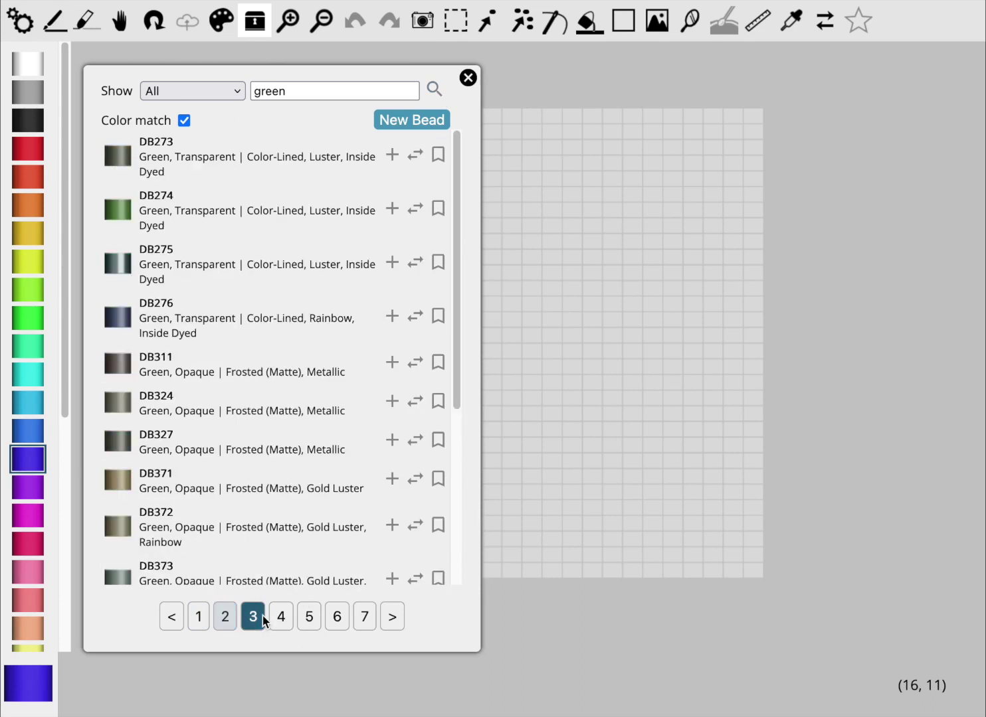
left_click(438, 210)
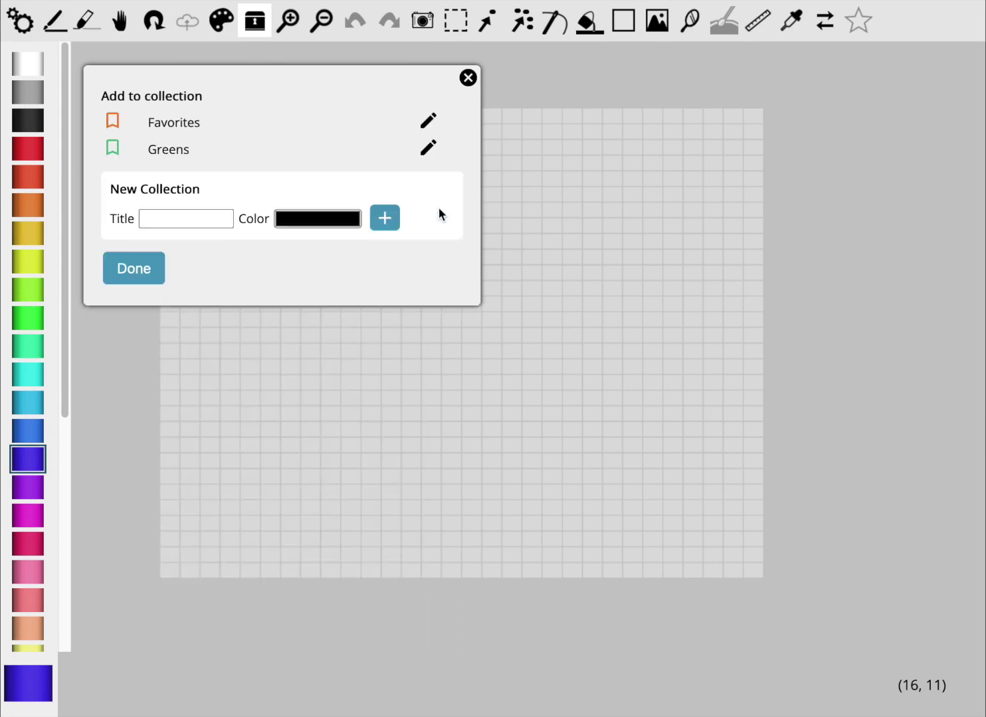
left_click(166, 151)
left_click(127, 270)
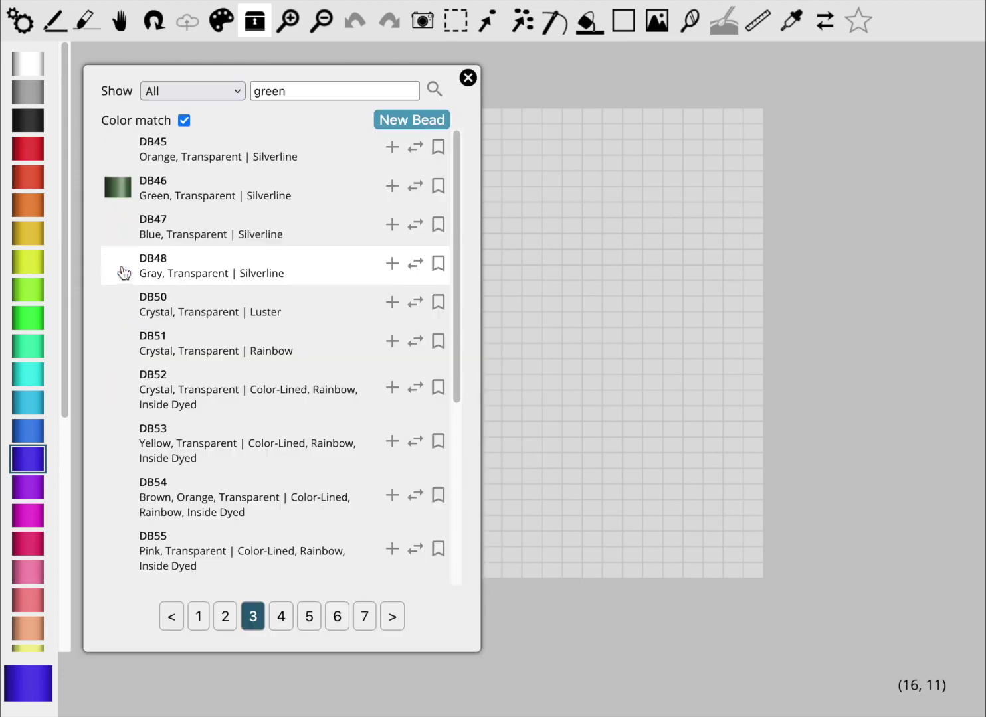
Rerun the "green" search on page 3 of the bead library and add bead DB372 to the Greens collection.
left_click(281, 616)
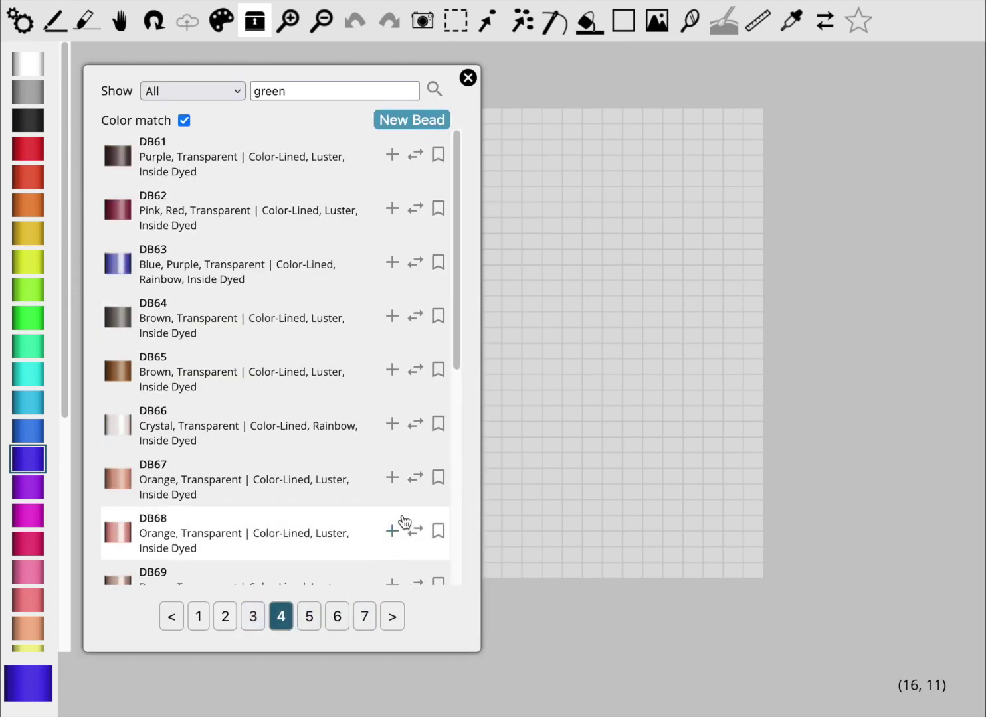
left_click(364, 94)
left_click(309, 616)
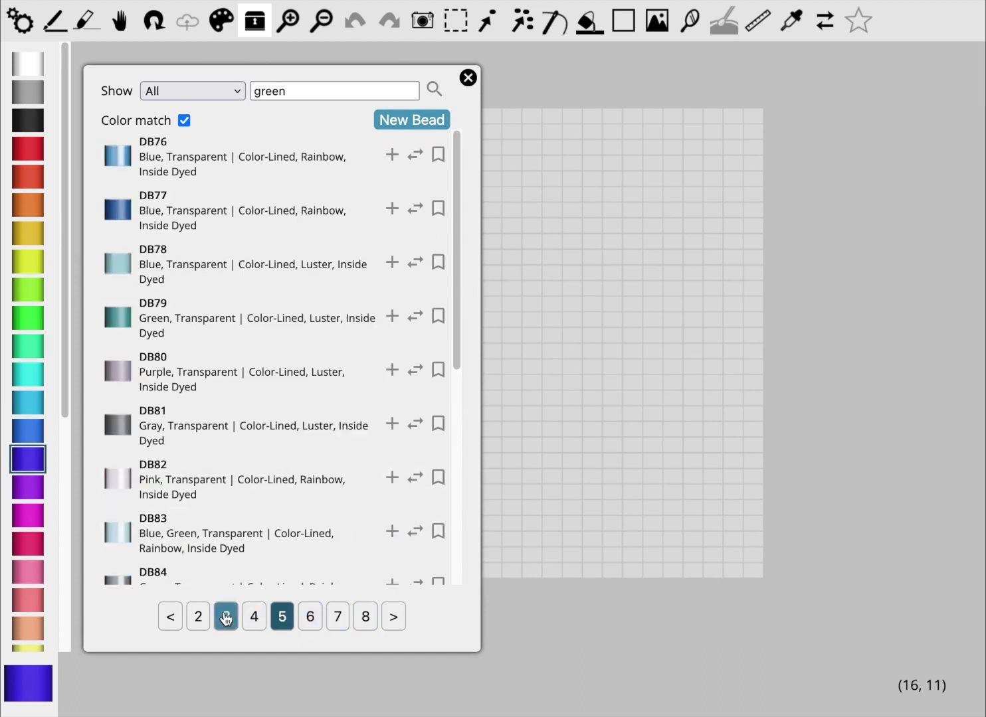
left_click(226, 616)
left_click(433, 91)
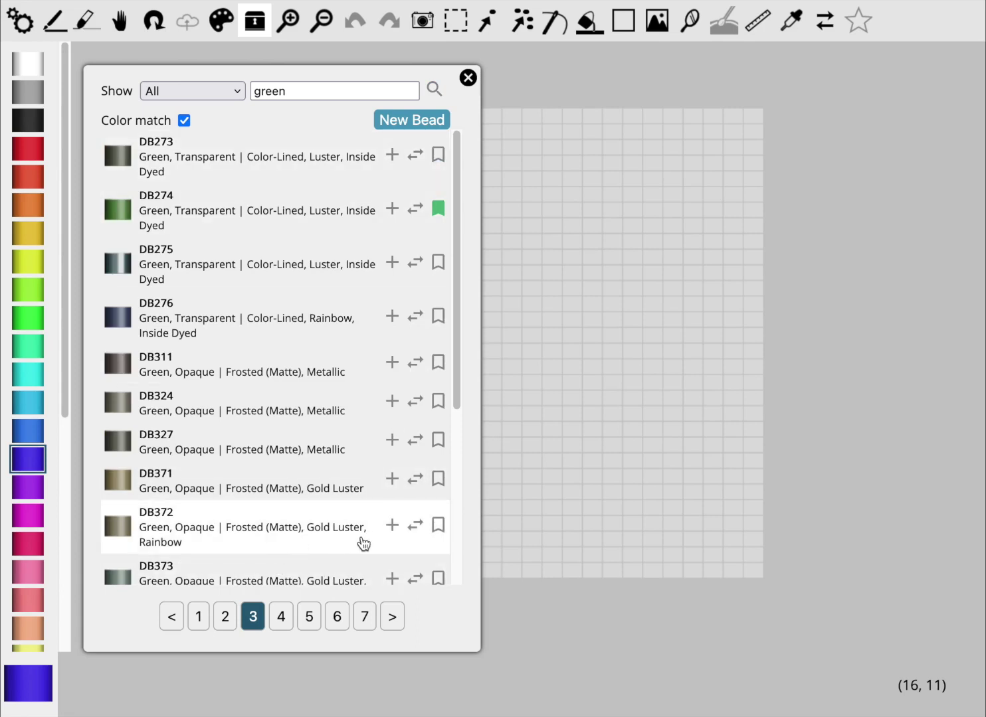
left_click(438, 526)
left_click(164, 155)
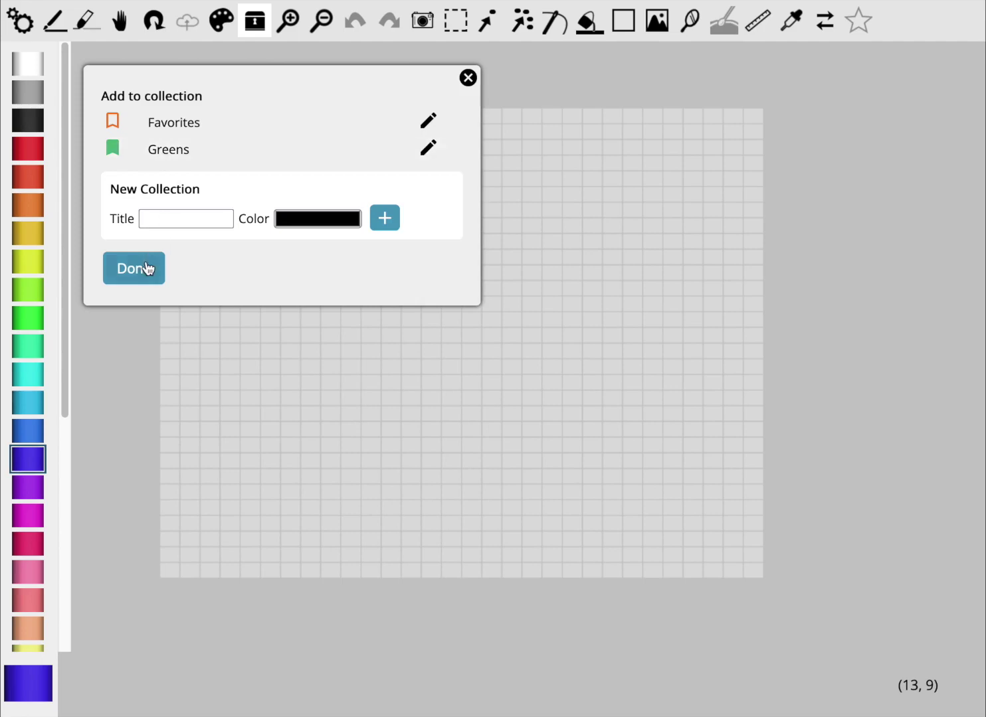
left_click(130, 269)
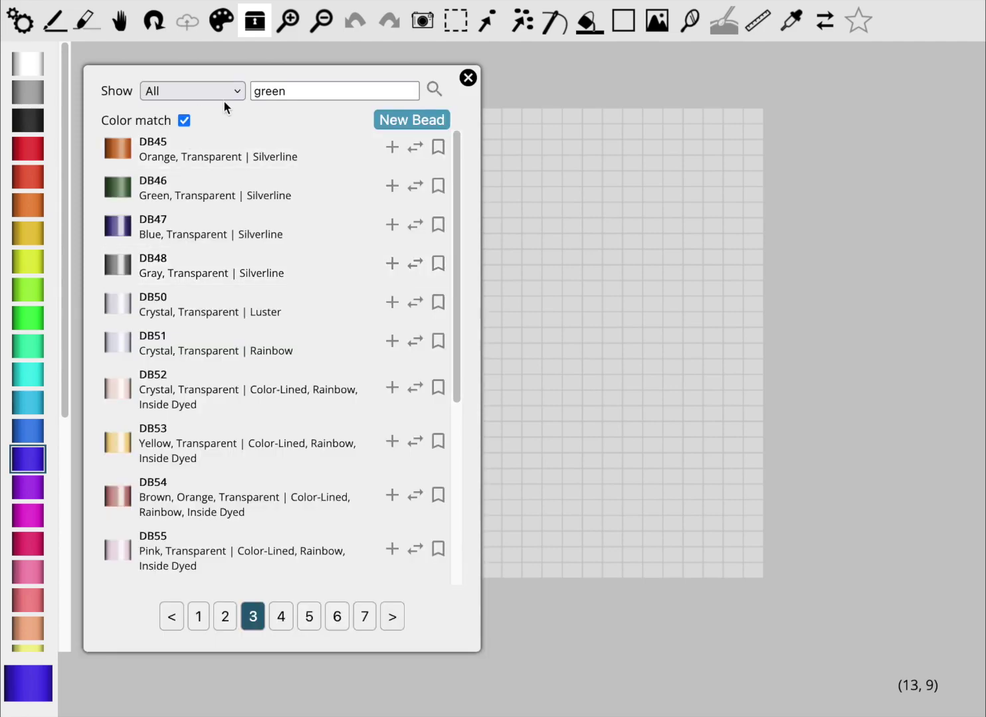
Open the Greens collection and set the stock of bead DB112 to three of four levels, saving it.
left_click(21, 21)
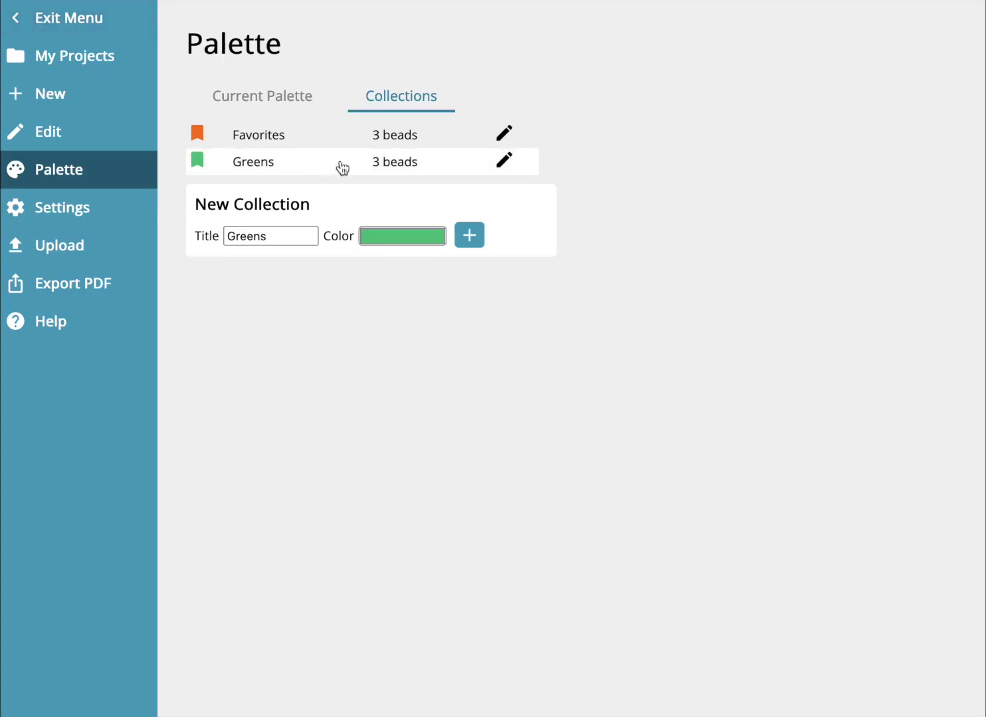
left_click(344, 170)
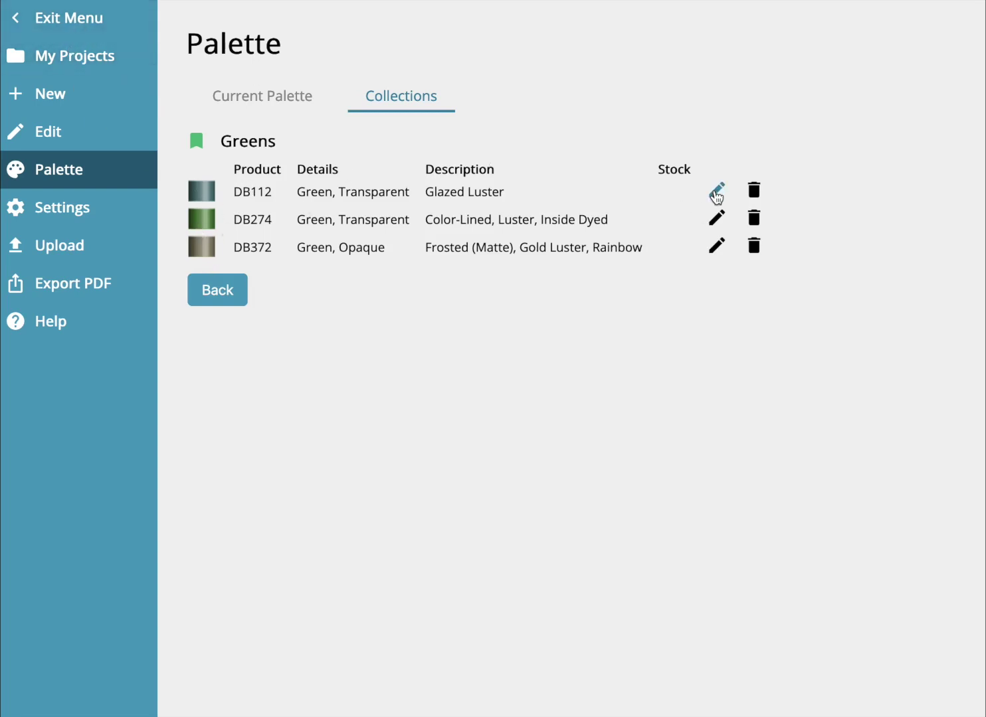
left_click(715, 193)
left_click(294, 253)
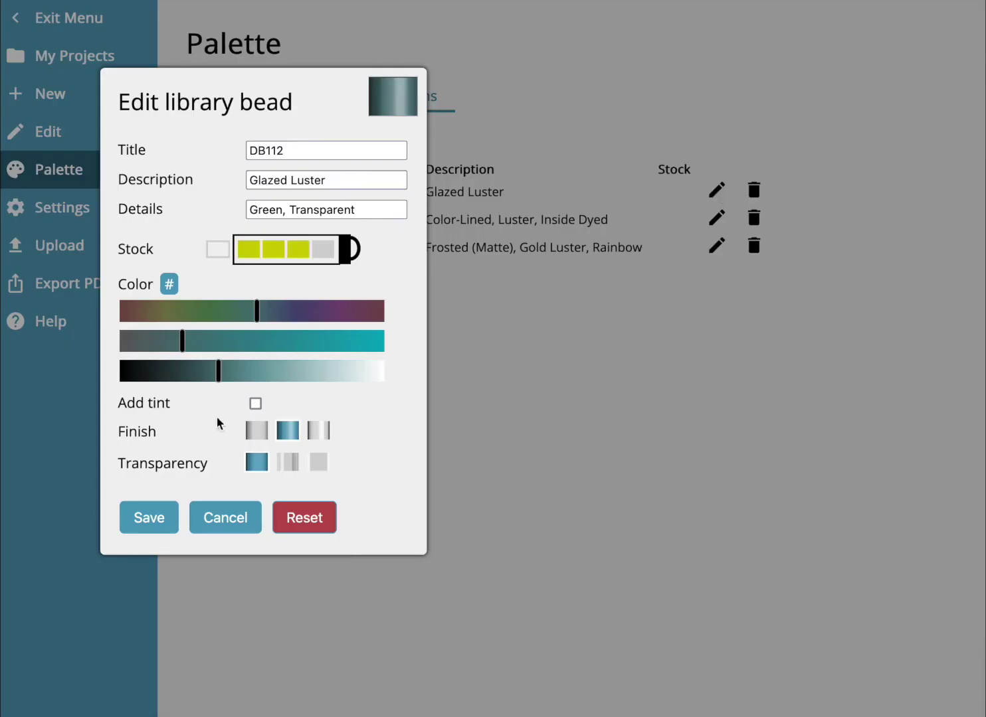
left_click(159, 519)
In Greens, set the stock of bead DB274 to two of four levels and bead DB372 to four, saving each.
left_click(755, 226)
left_click(267, 254)
left_click(143, 519)
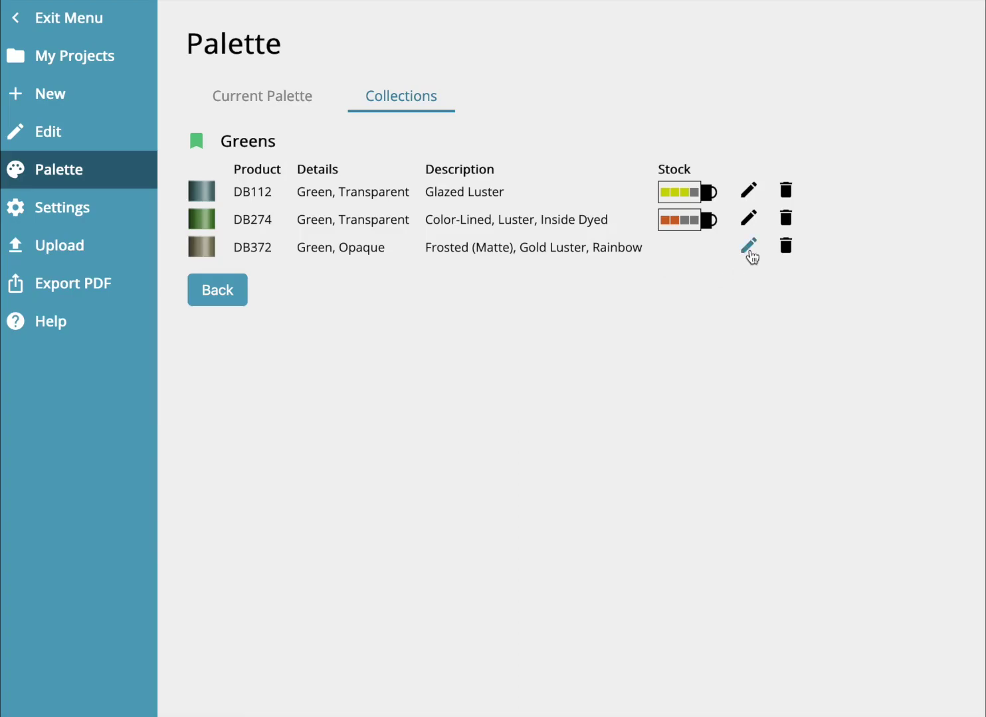
left_click(748, 246)
left_click(324, 250)
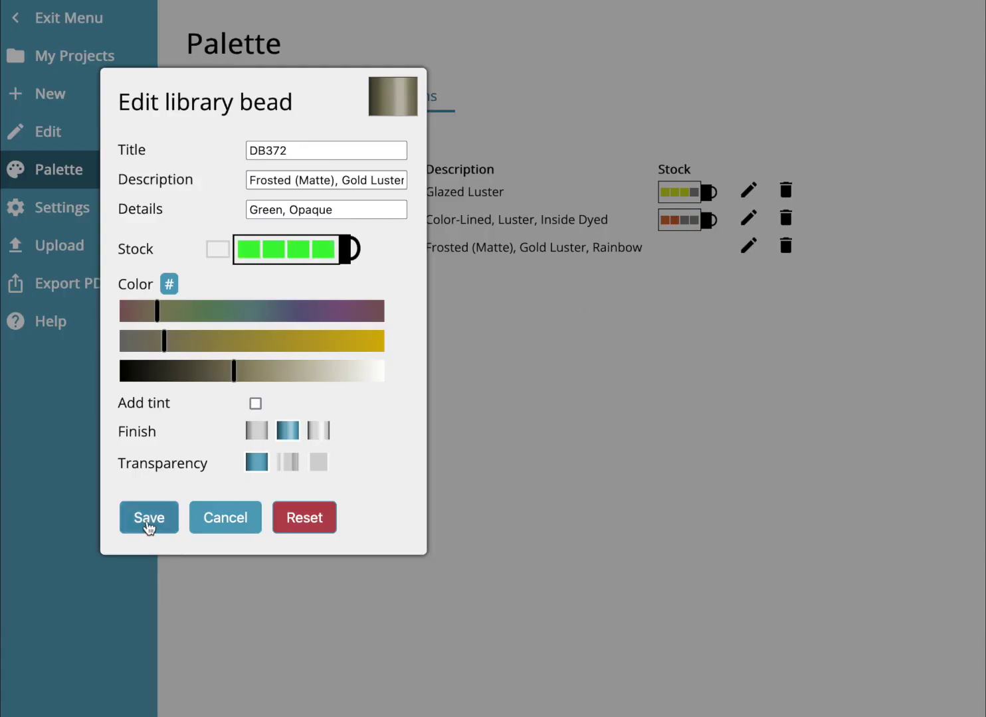
left_click(147, 522)
Return to the canvas and turn off color matching in the bead library.
left_click(57, 27)
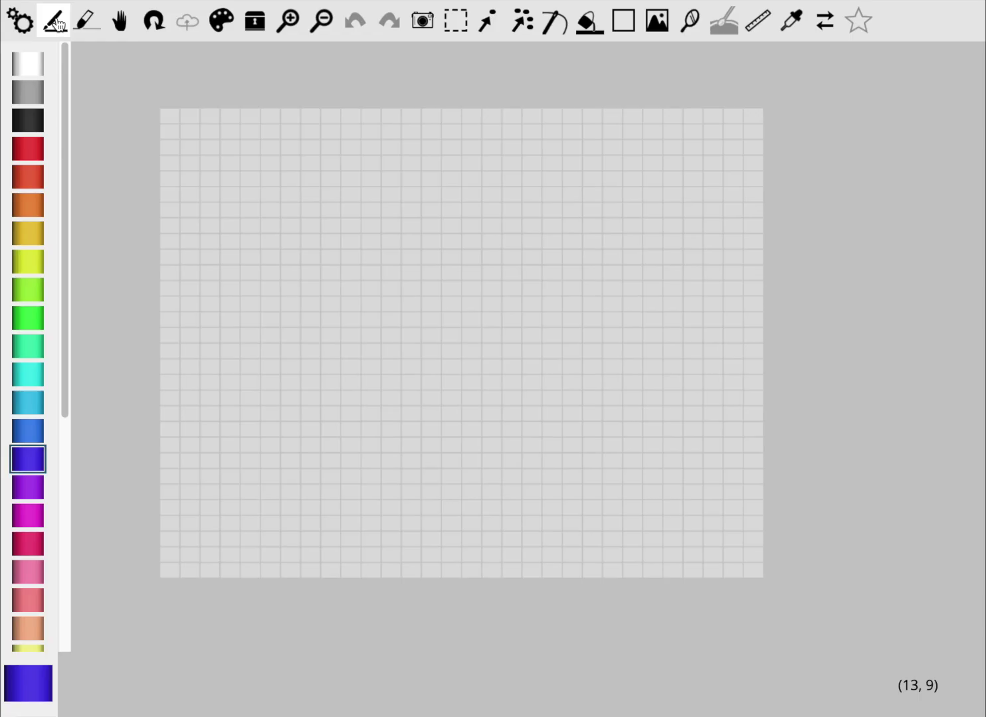
left_click(252, 25)
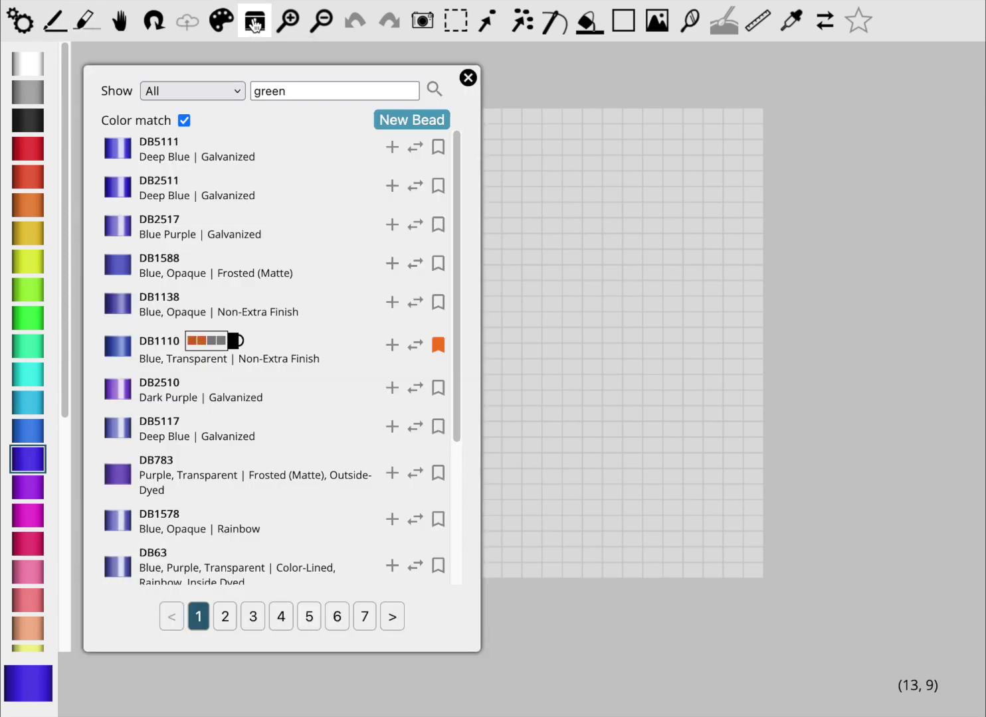
left_click(184, 121)
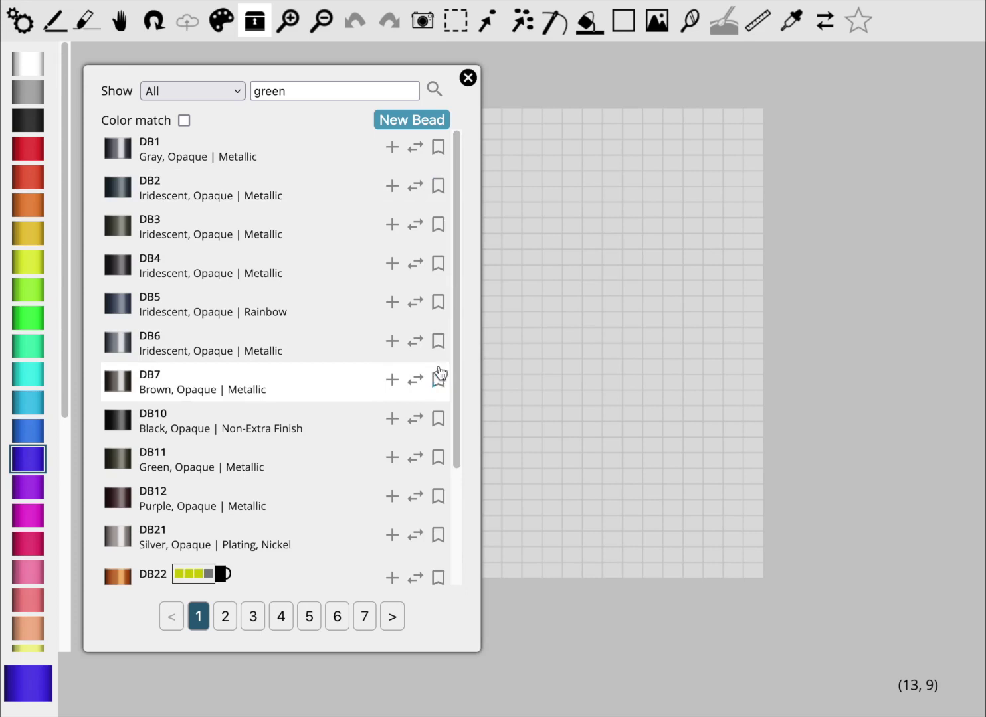
Examine the collection choices for bead DB6 and the editable title and color of Favorites, leaving them unchanged.
left_click(437, 343)
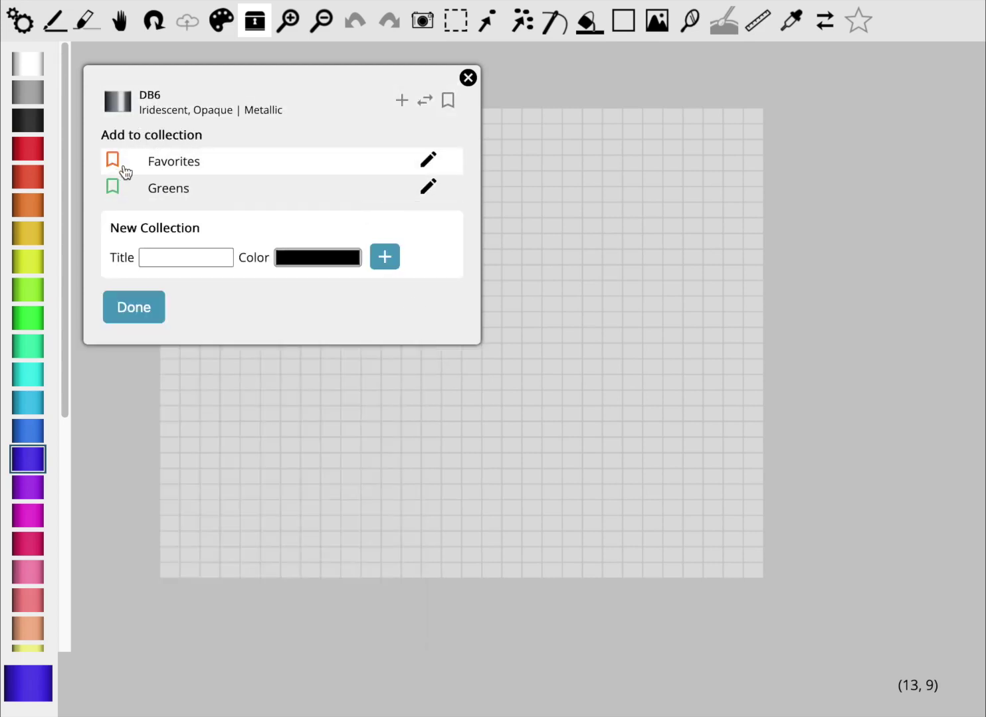
left_click(428, 162)
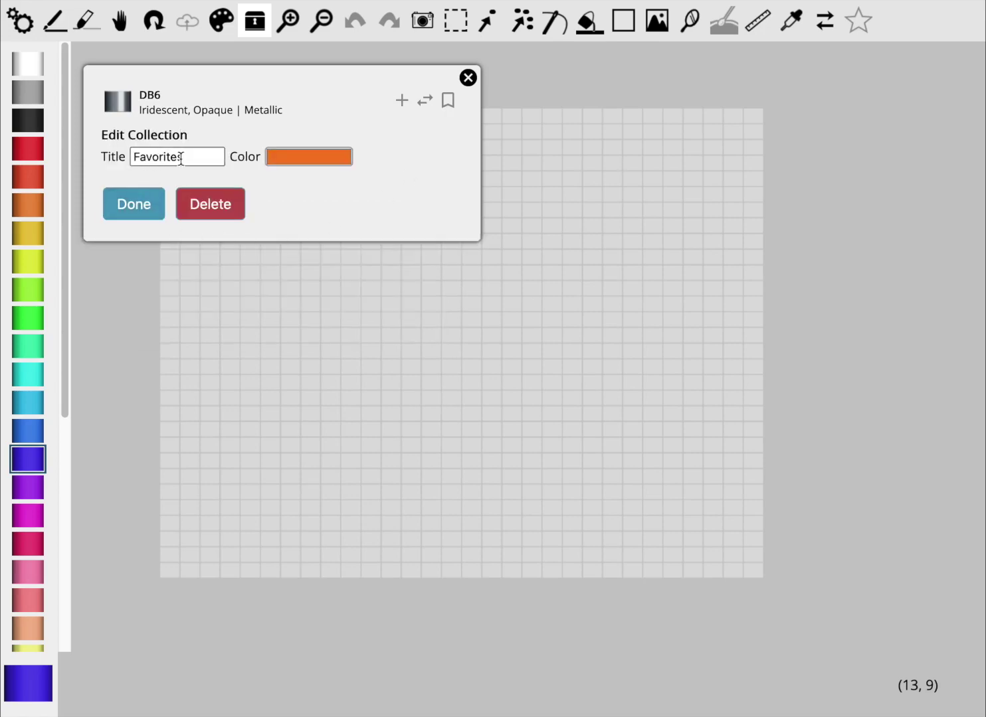
left_click(140, 201)
left_click(136, 307)
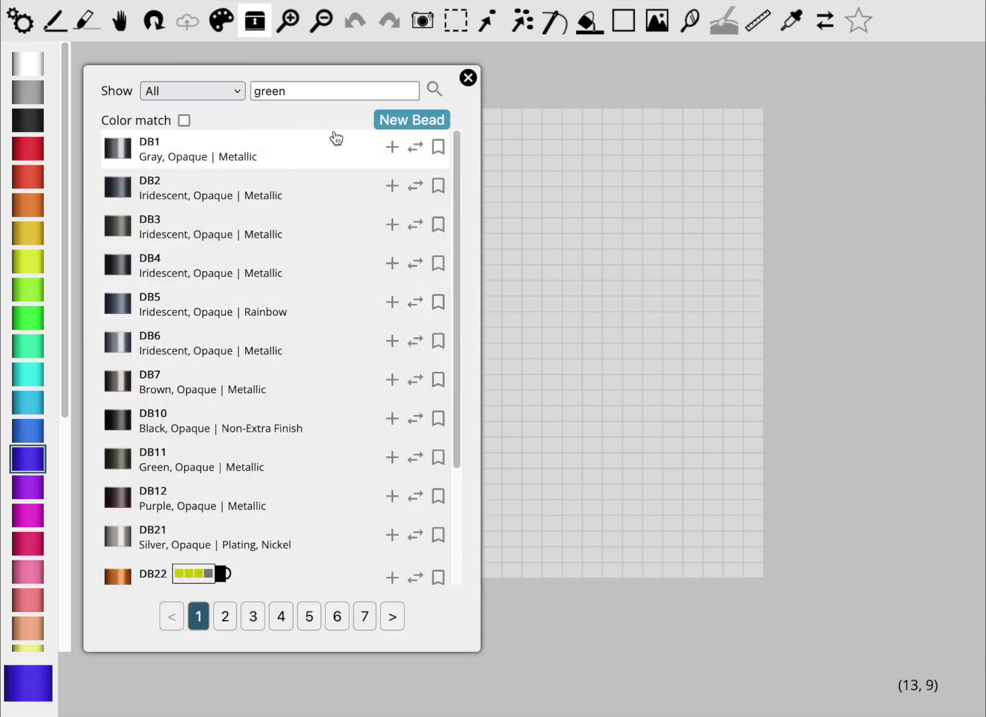
Browse the bead library by Favorites, by Greens and by All in stock.
left_click(205, 99)
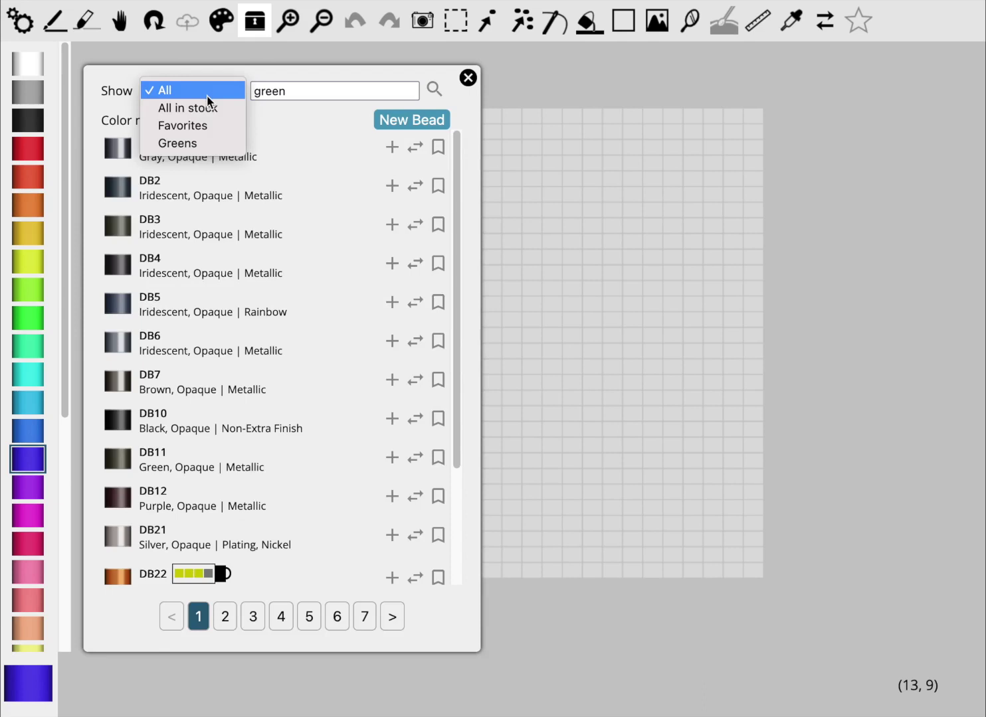
left_click(207, 131)
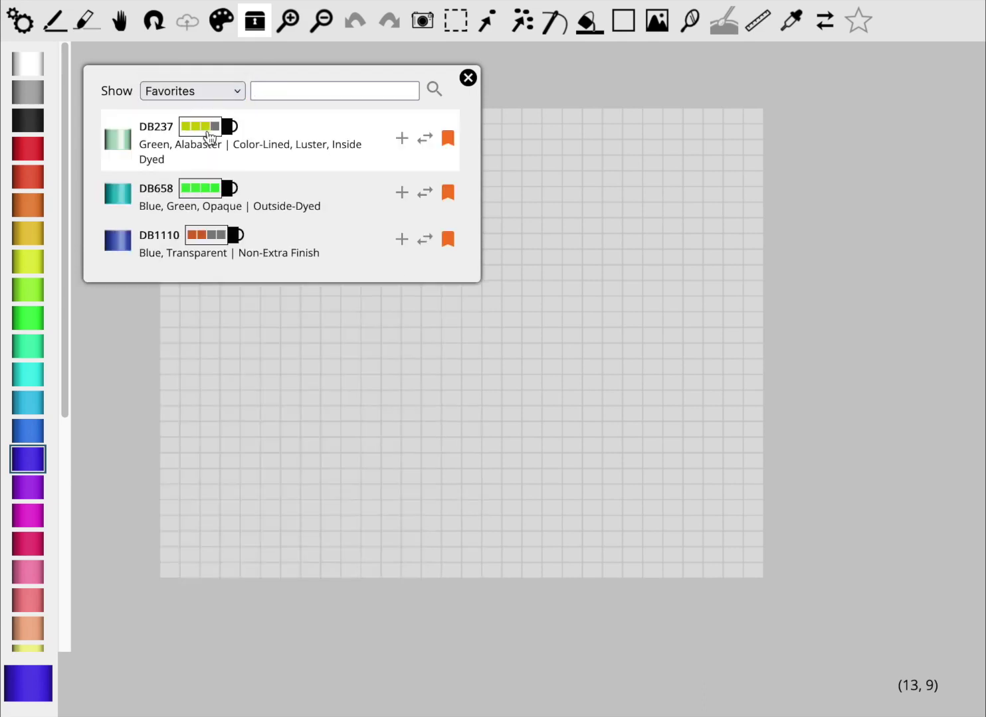
left_click(208, 91)
left_click(210, 111)
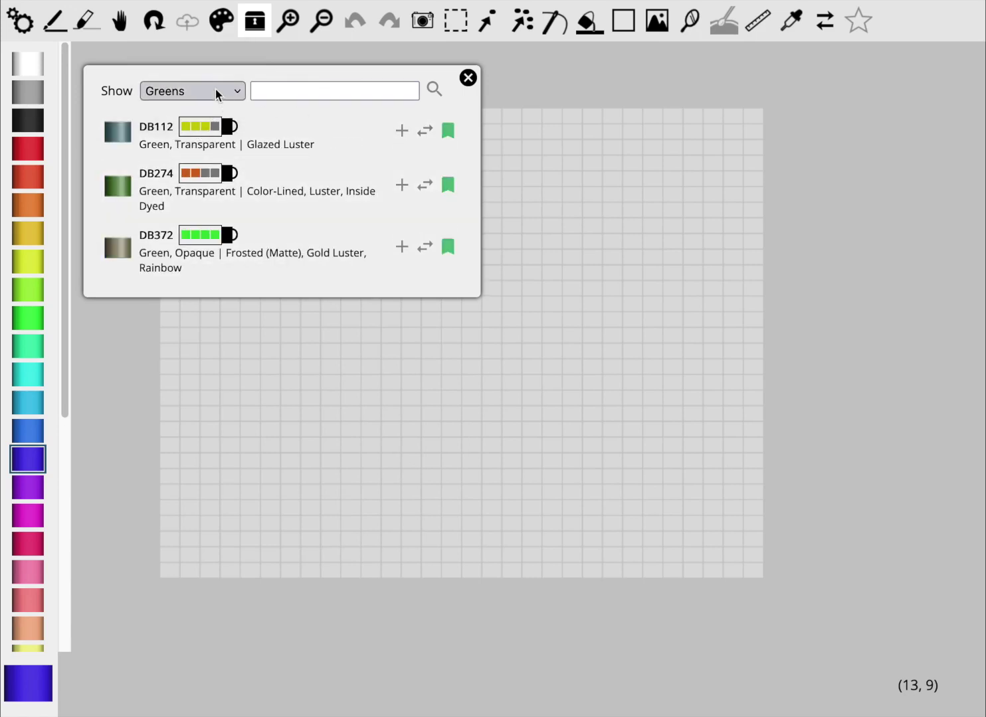
left_click(218, 95)
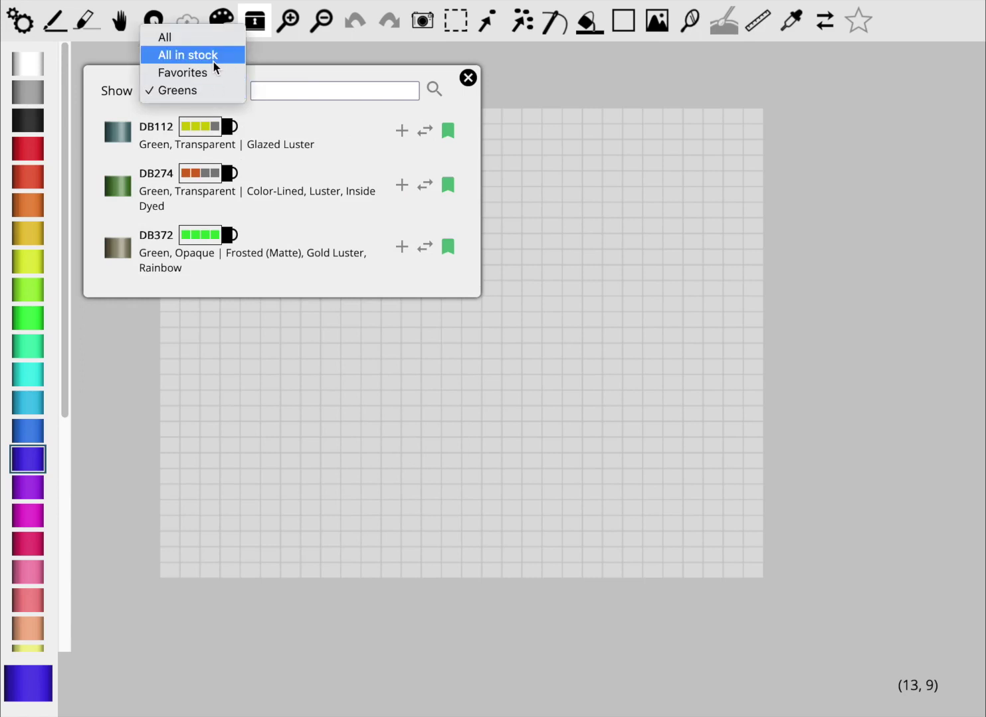
left_click(214, 60)
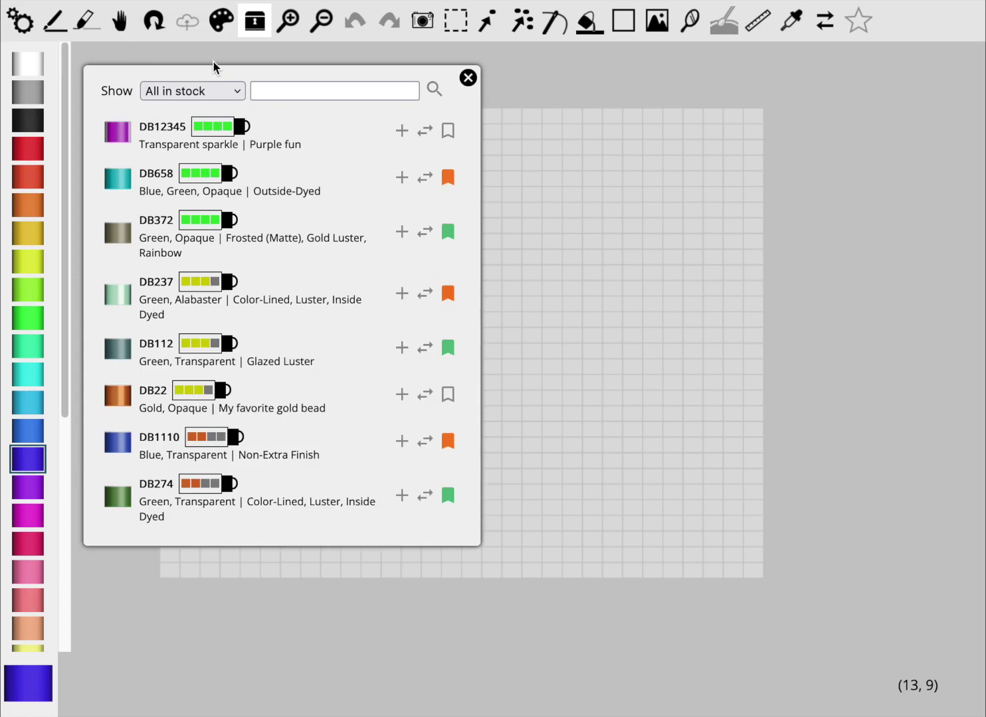
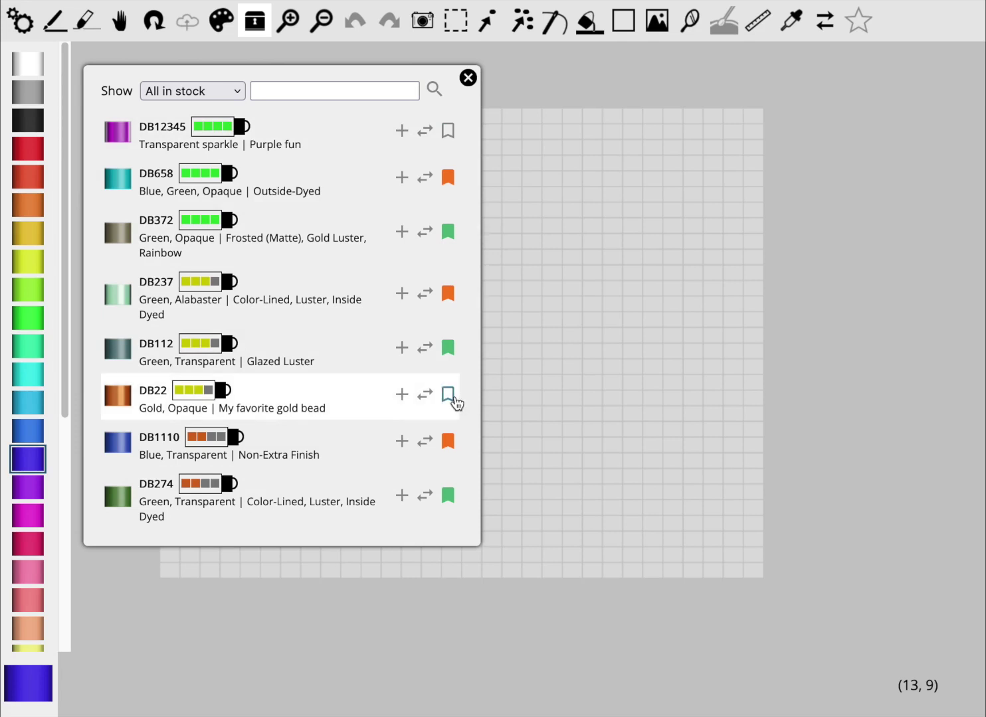
Add the in-stock bead DB112 to the Favorites collection and finish the collection assignment.
left_click(447, 350)
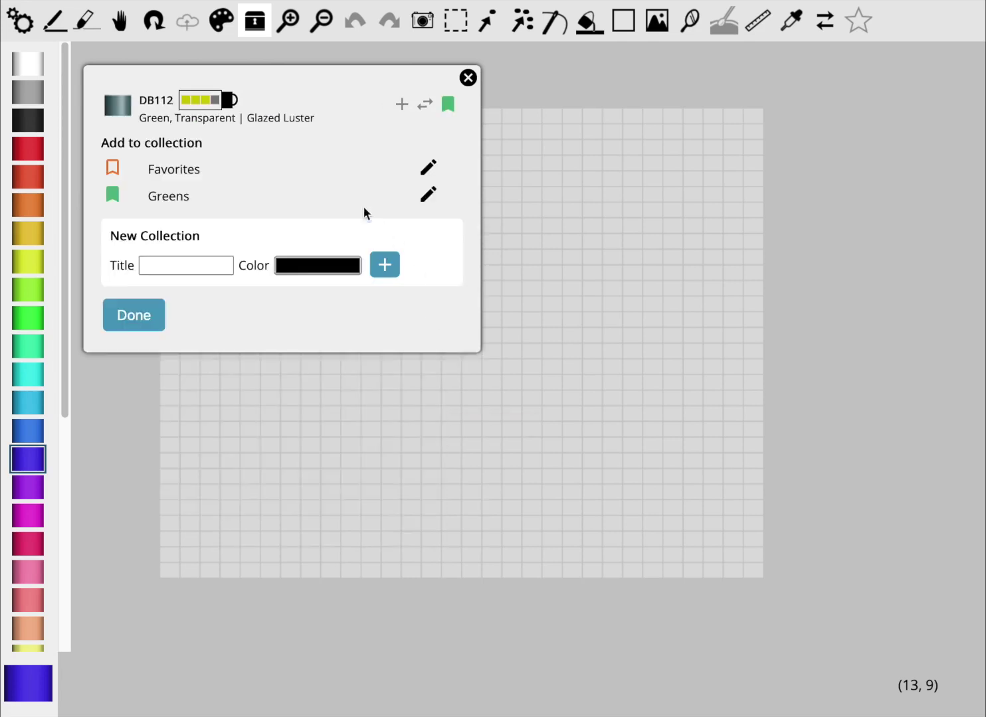
left_click(113, 168)
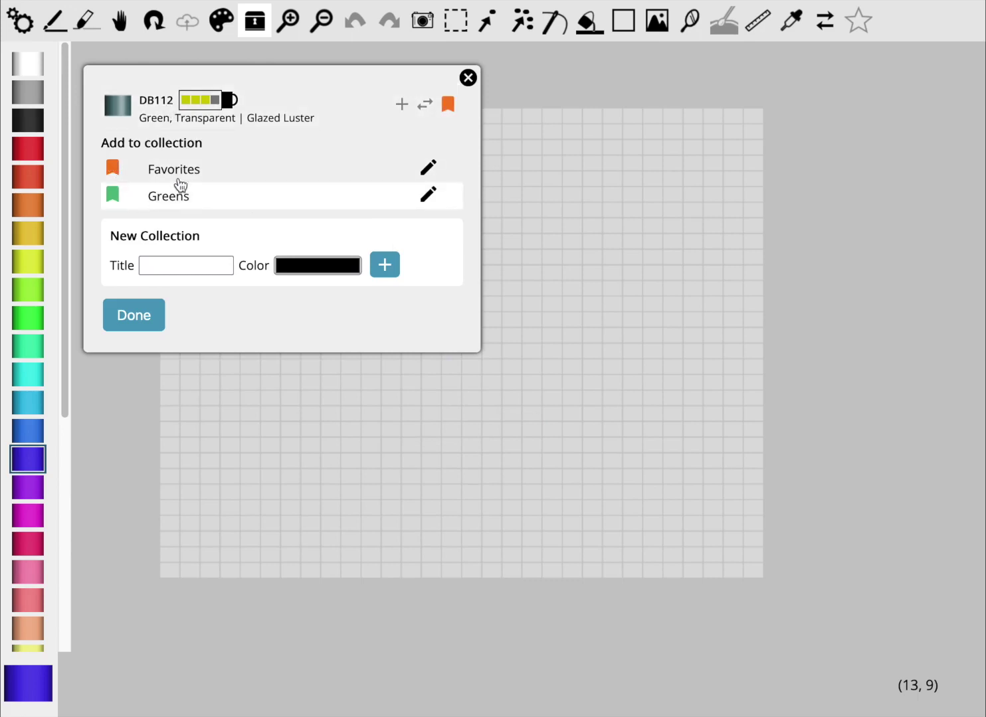
left_click(142, 317)
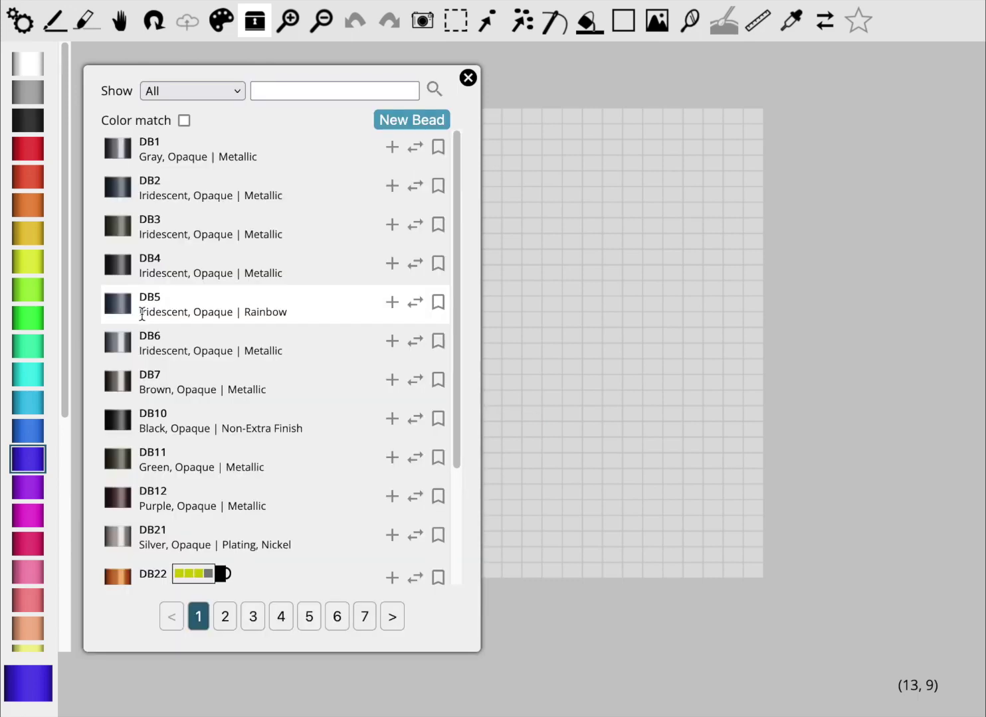
Check the All in stock, Favorites and Greens listings, return to showing all beads, and close the bead library.
left_click(194, 93)
left_click(196, 106)
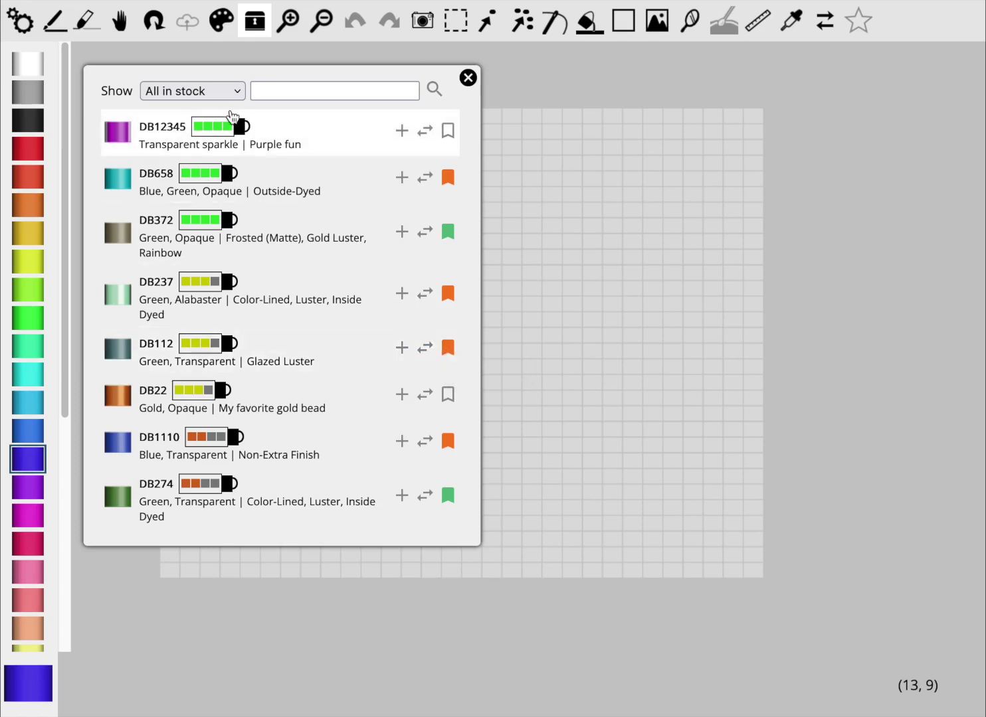
left_click(216, 91)
left_click(215, 108)
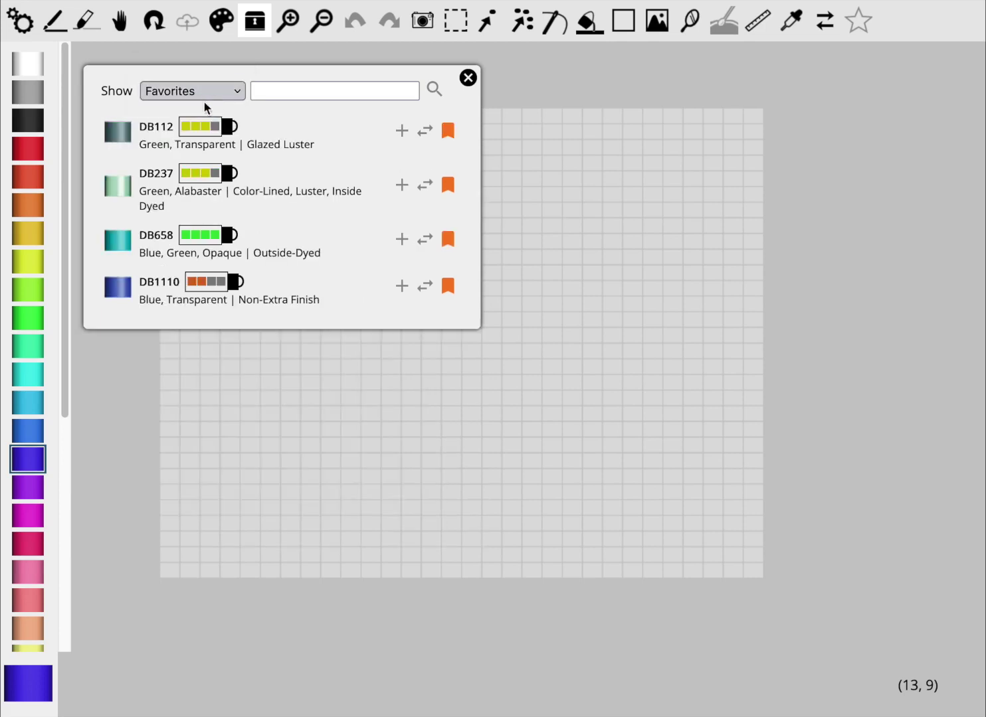
left_click(212, 92)
left_click(213, 106)
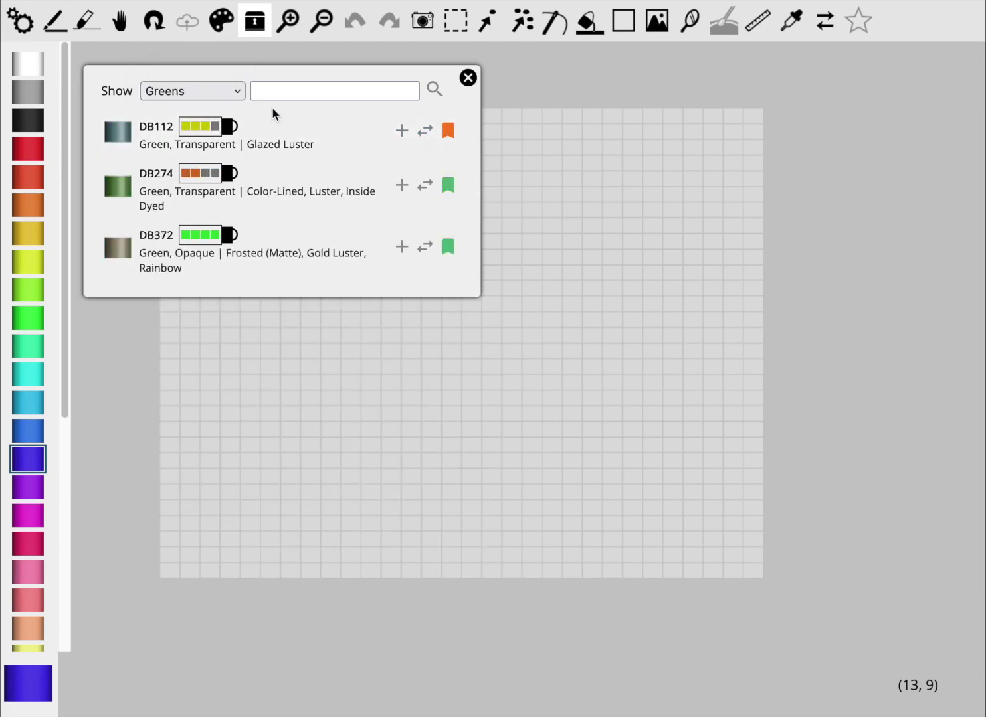
left_click(221, 98)
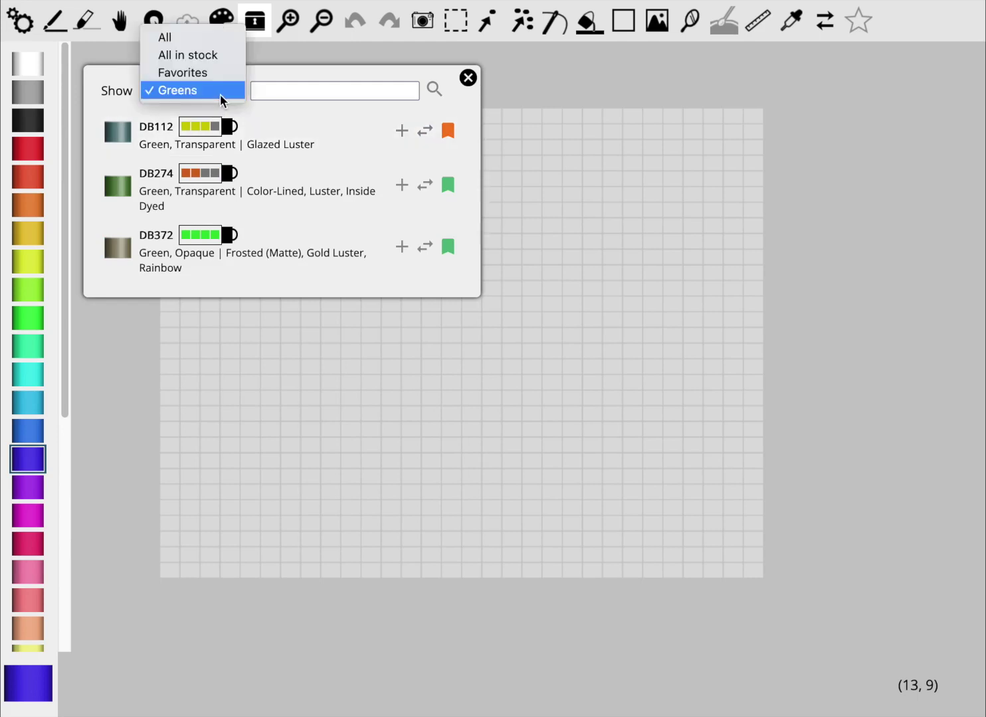
left_click(211, 44)
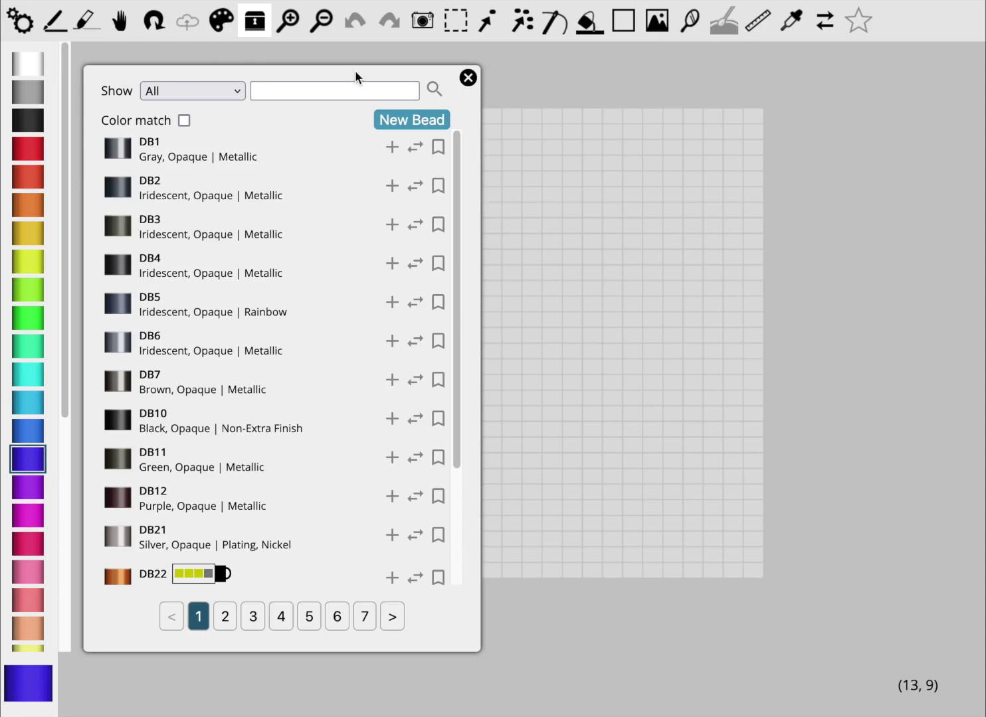
left_click(468, 79)
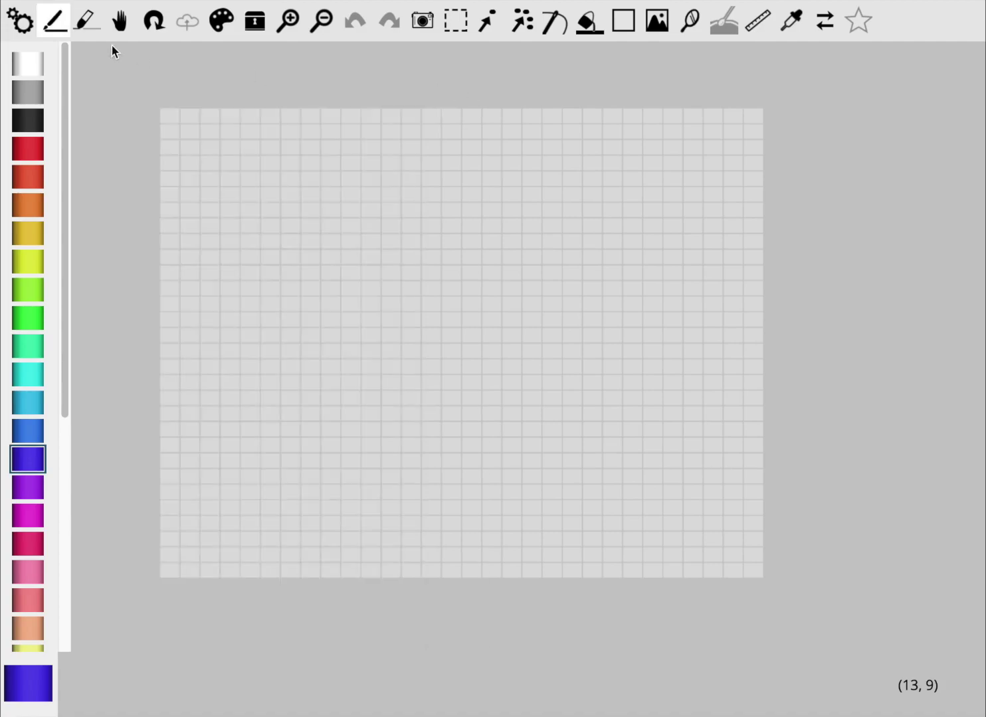
Delete all unused swatches from the current palette and return to the canvas.
left_click(20, 21)
left_click(248, 100)
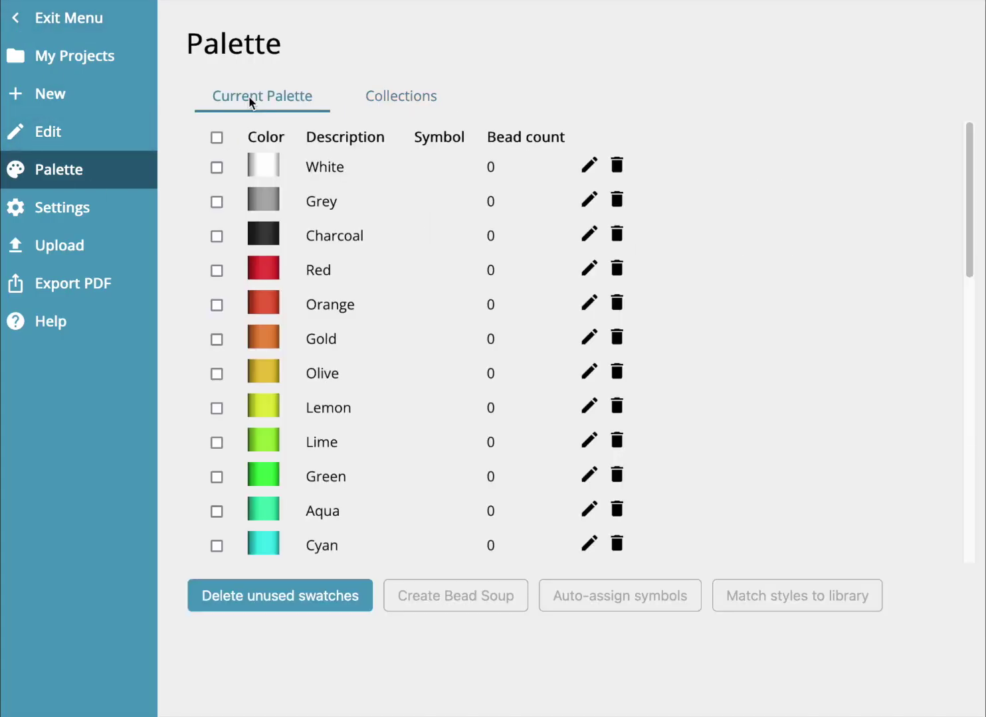
left_click(281, 597)
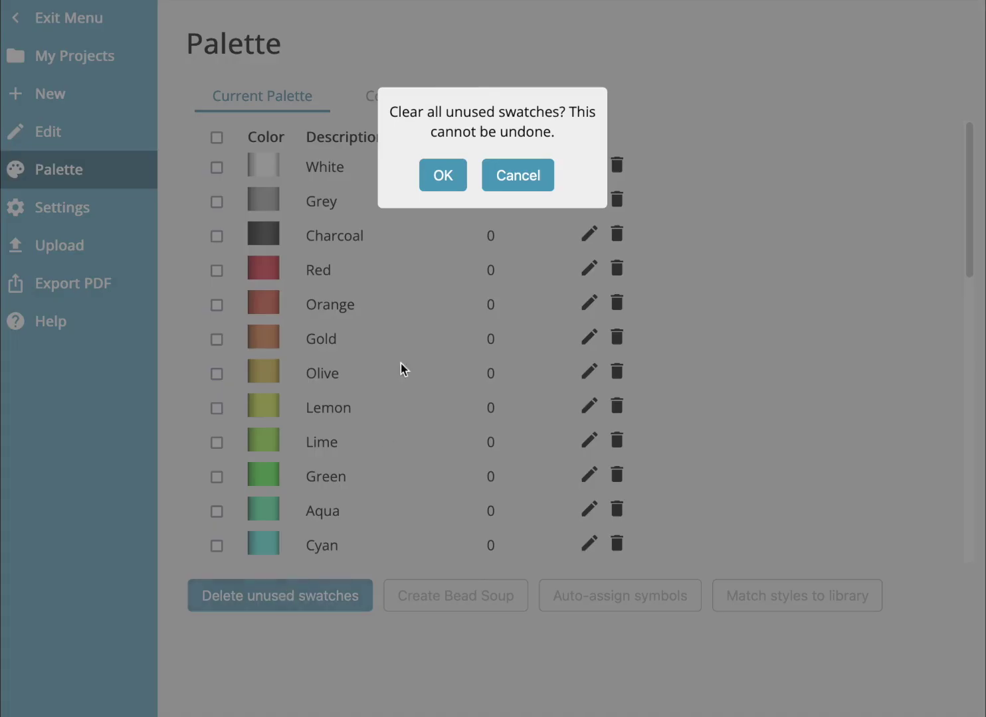
left_click(423, 173)
left_click(64, 25)
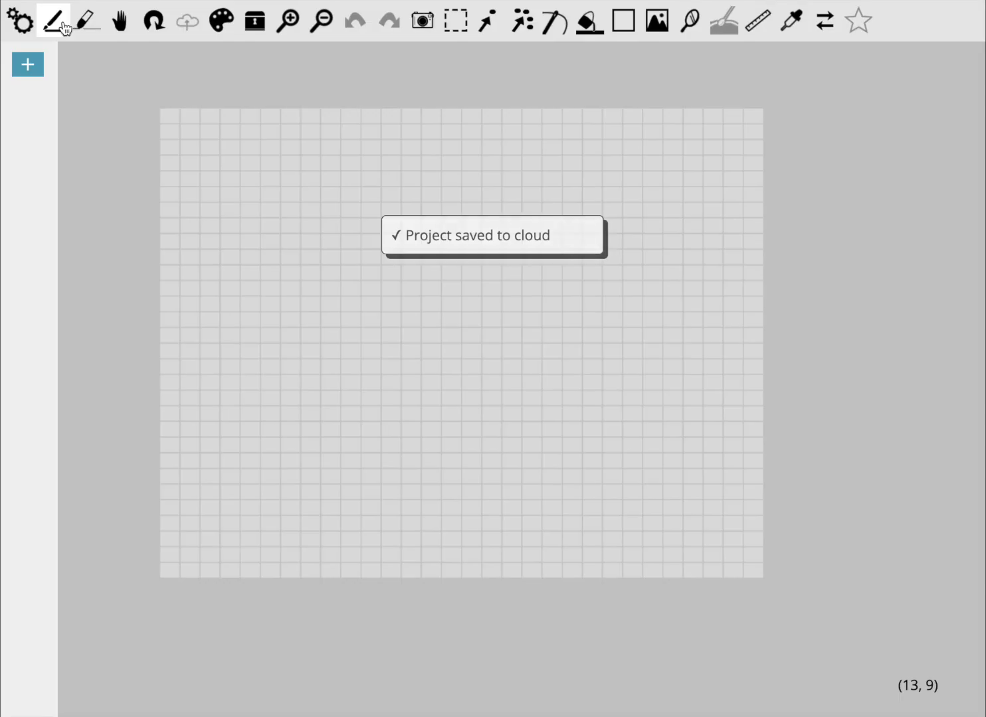
Add the Favorites beads DB112, DB237, DB658 and DB1110 from the bead library to the palette and close the library.
left_click(247, 28)
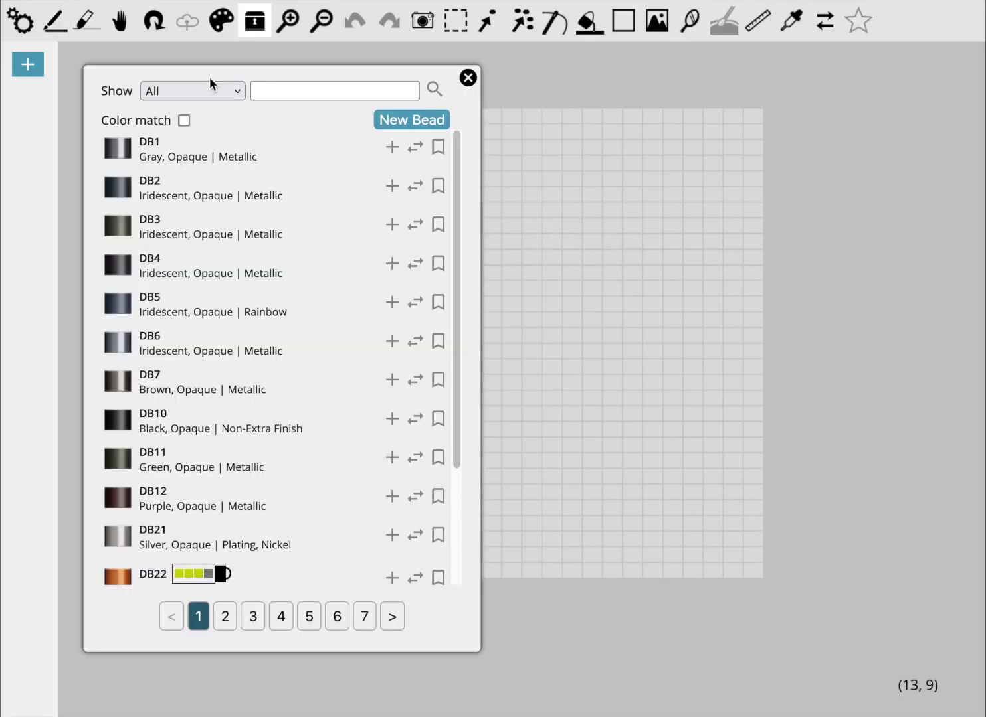
left_click(197, 90)
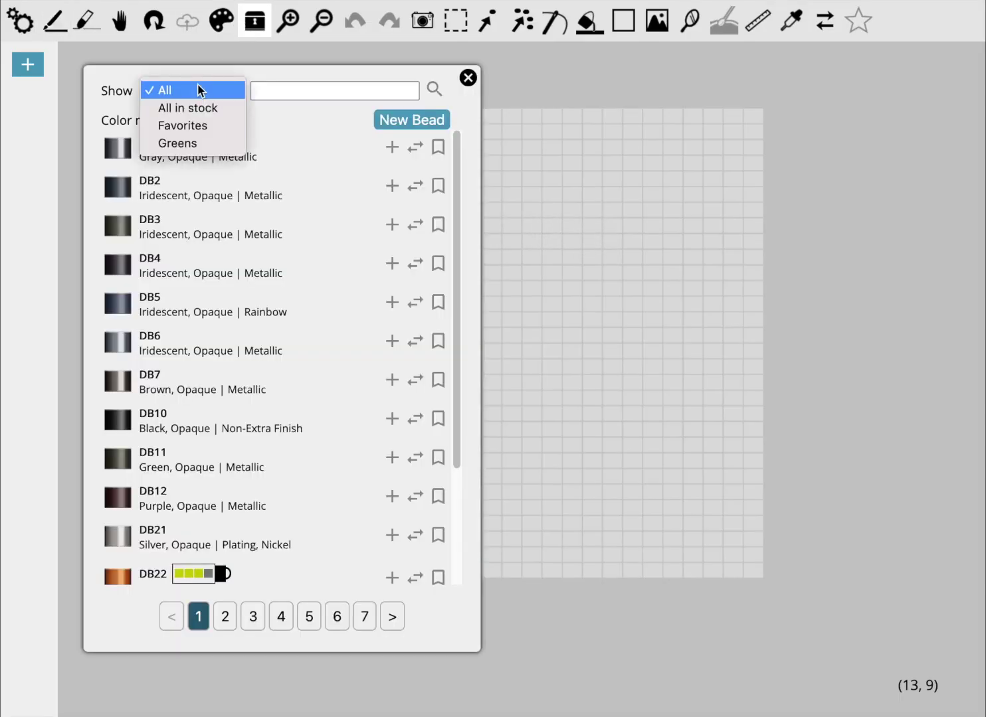
left_click(197, 132)
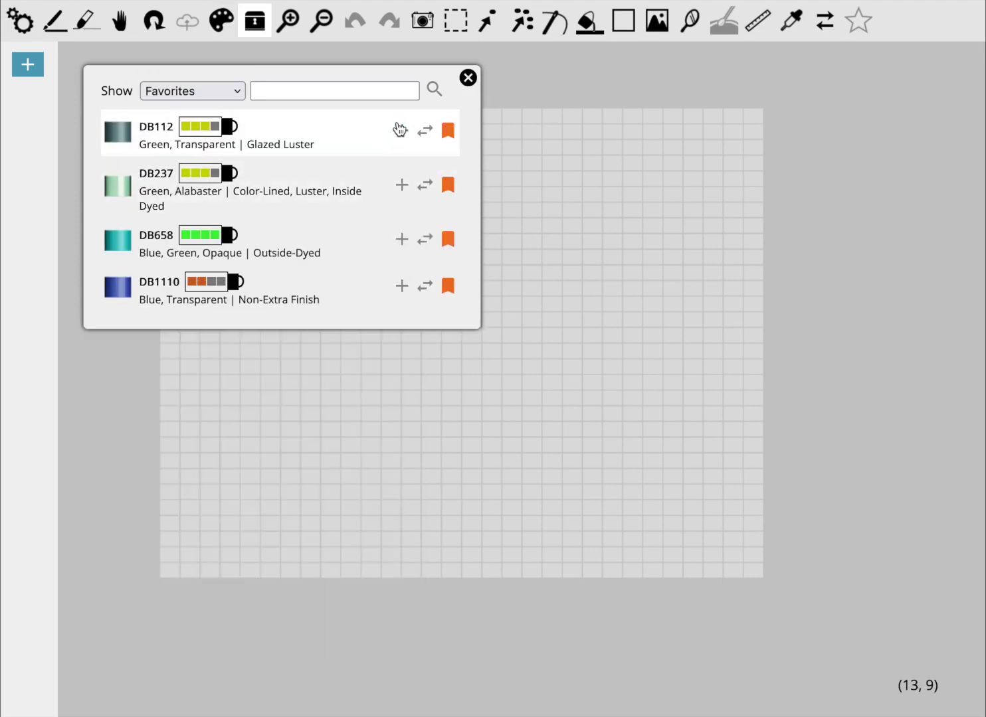
left_click(402, 132)
left_click(403, 186)
left_click(400, 241)
left_click(400, 287)
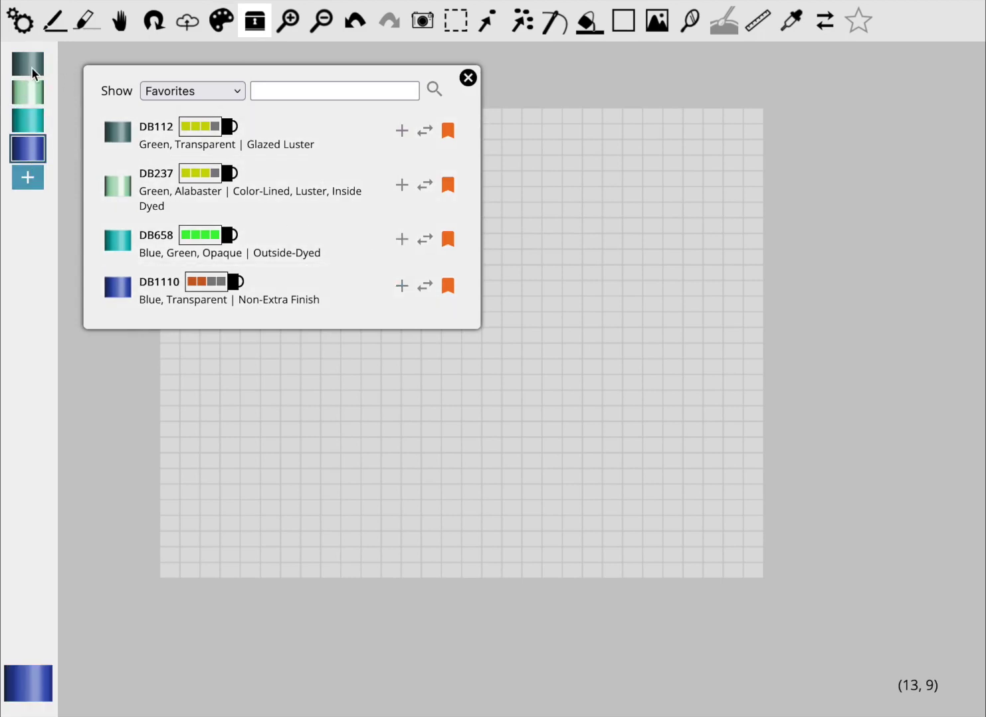
left_click(468, 78)
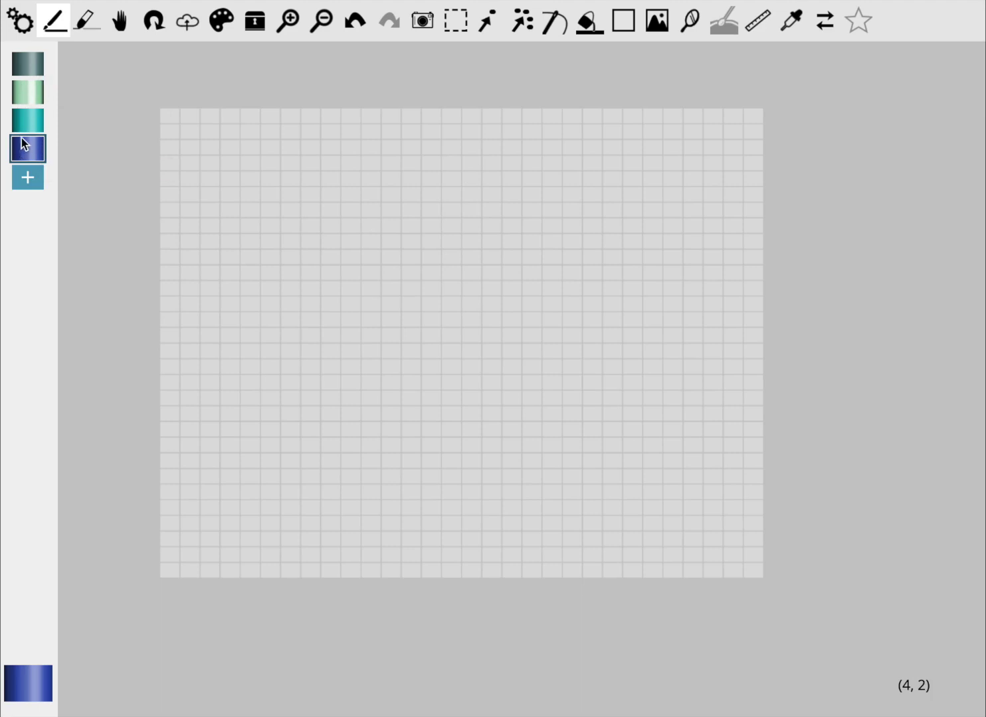
Create and launch a new project titled "My new project" using the Favorites collection.
left_click(19, 22)
left_click(63, 97)
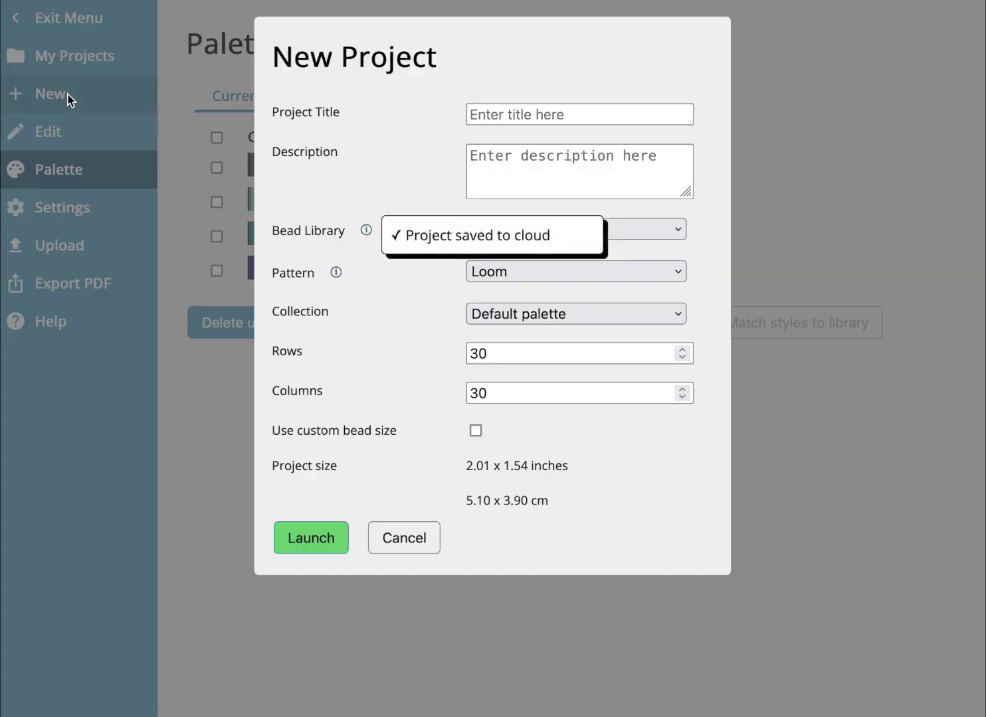
left_click(517, 110)
type("My")
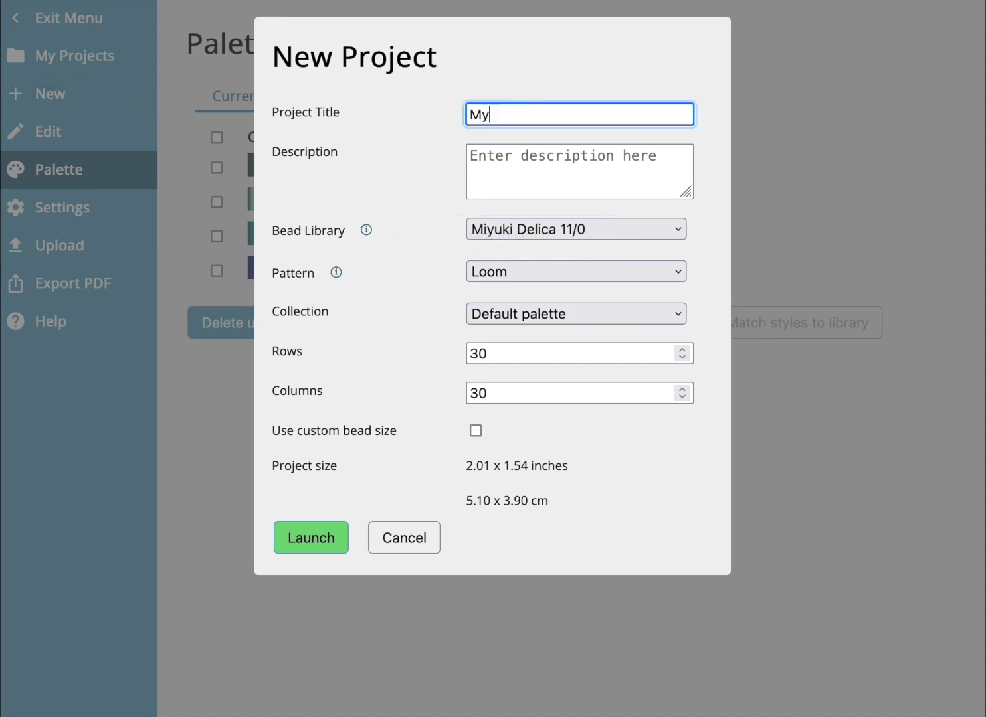
type(" new project")
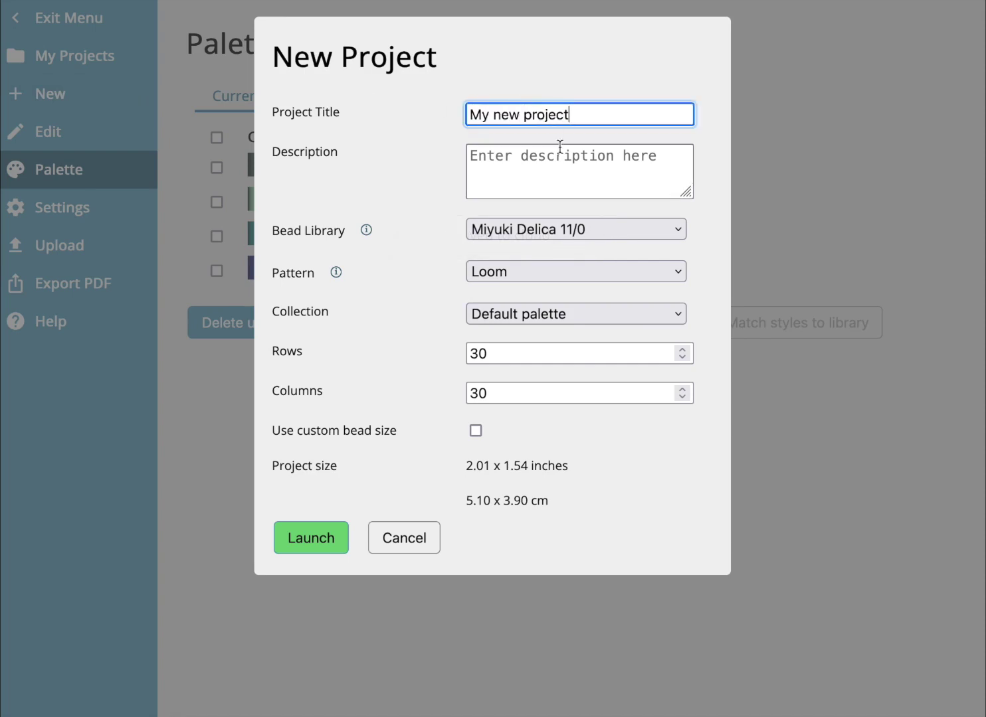
left_click(553, 314)
left_click(566, 336)
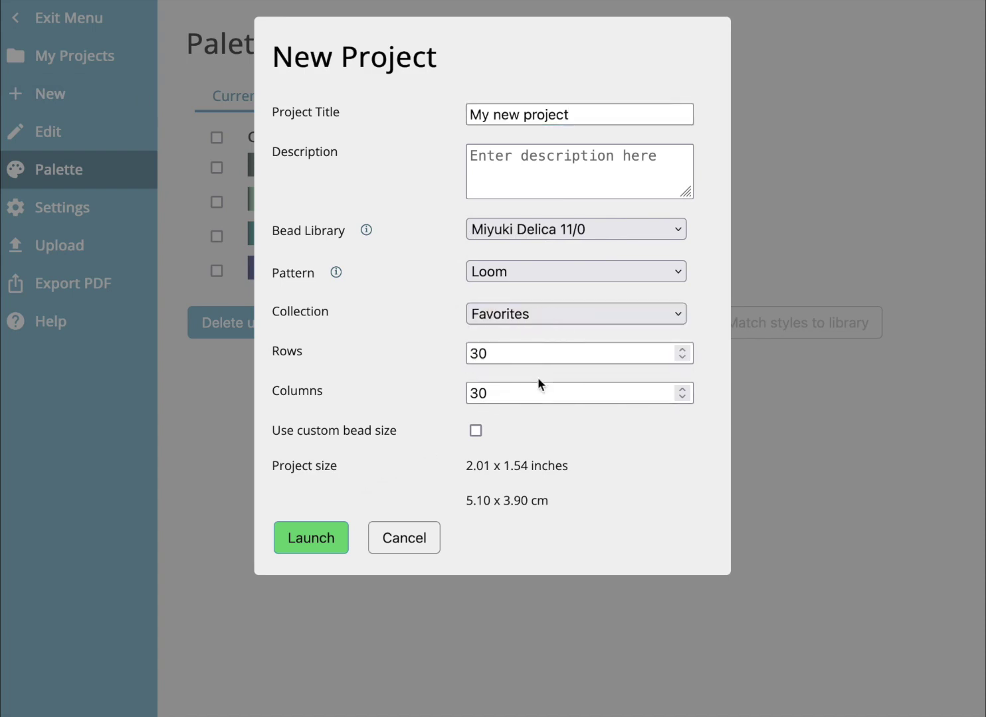
left_click(298, 543)
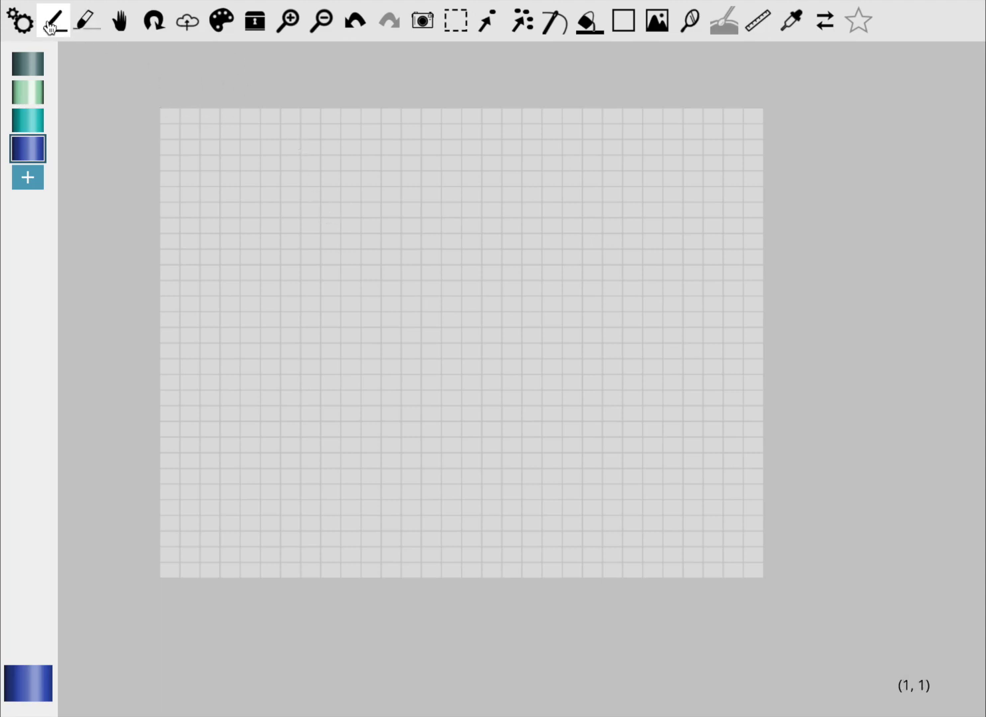
Examine the beads in the Greens collection and the title, color and delete options of Favorites, and return to the canvas.
left_click(20, 21)
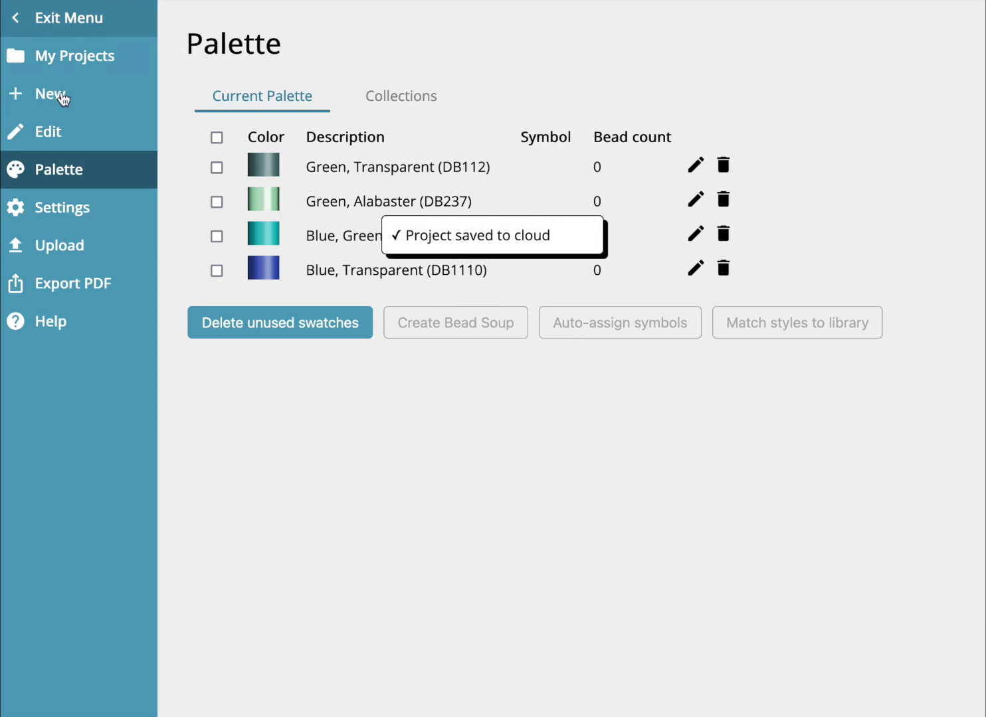
left_click(404, 99)
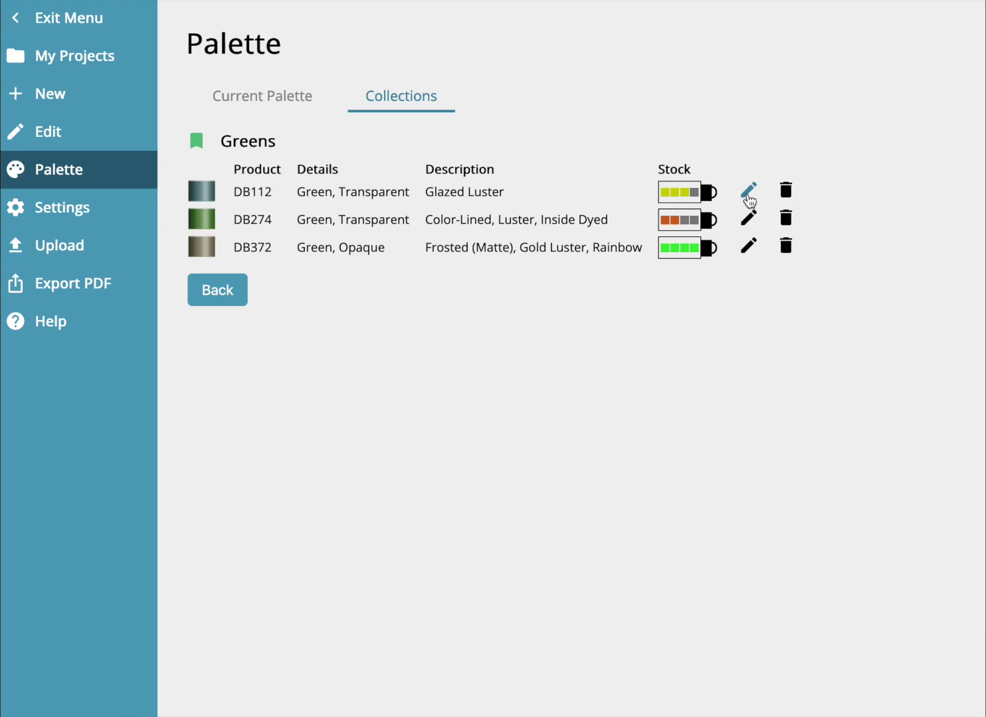
left_click(249, 286)
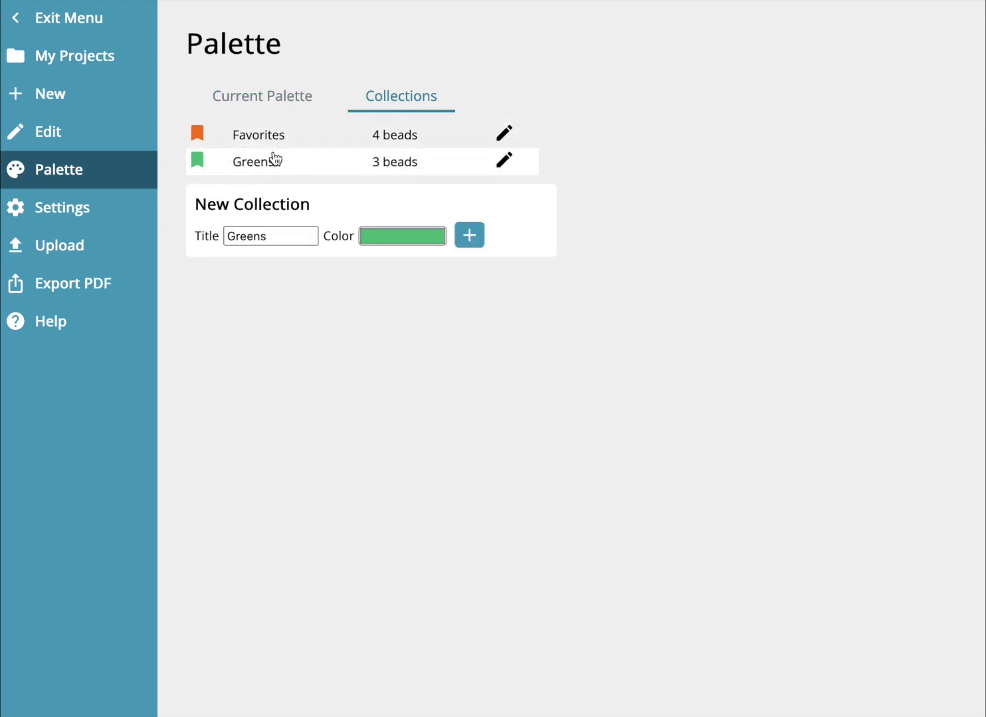
left_click(504, 133)
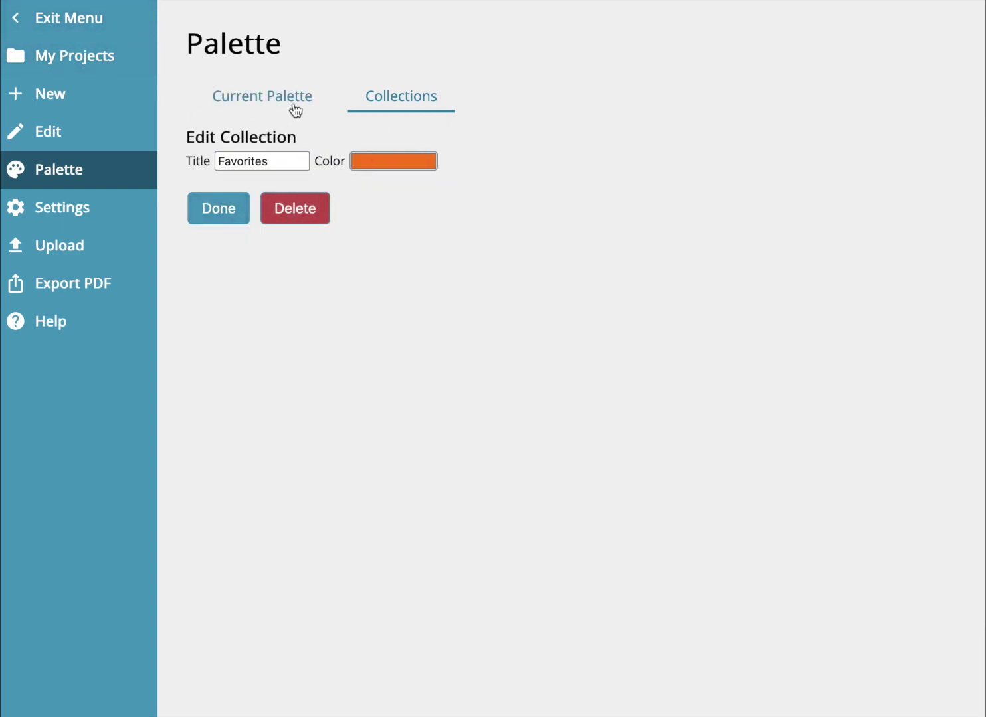
left_click(223, 201)
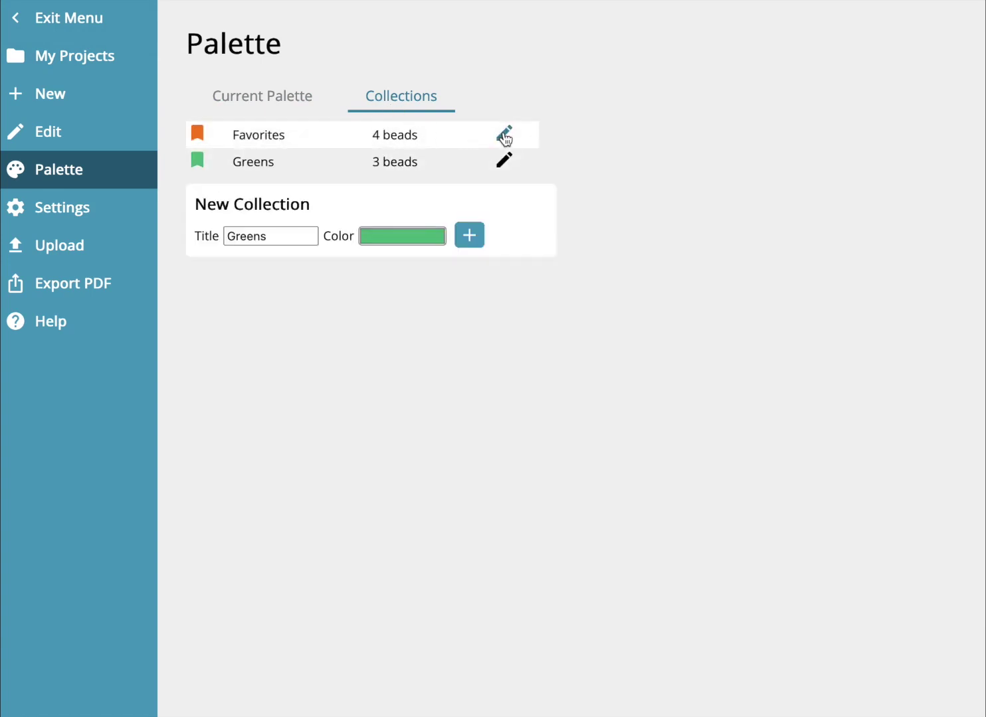
left_click(504, 136)
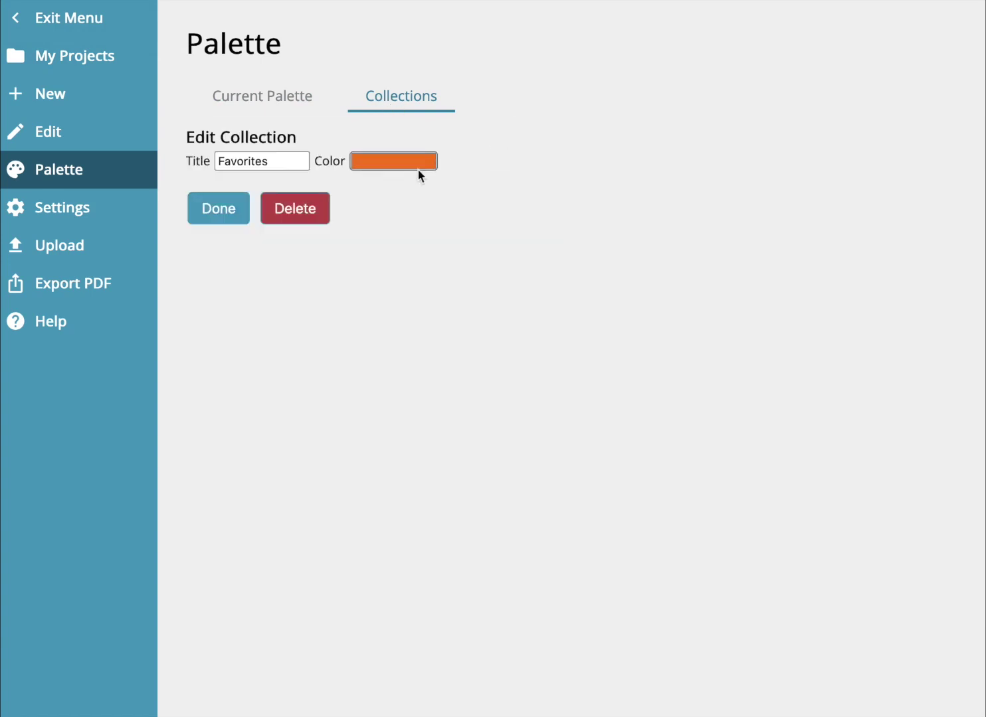
left_click(307, 210)
left_click(77, 20)
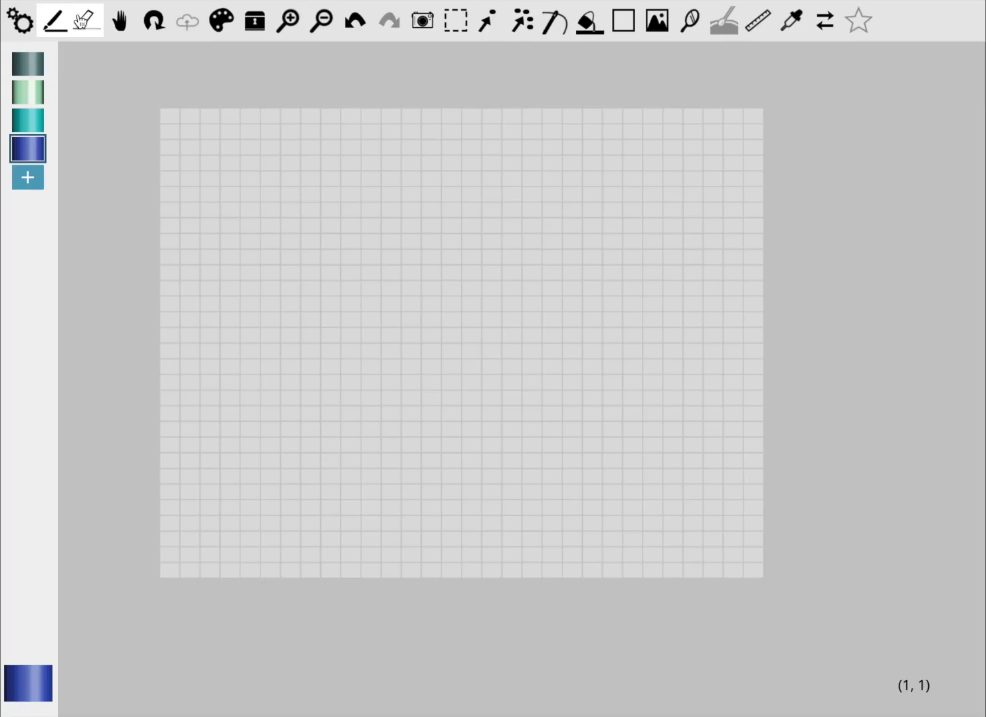
Examine the collection choices for filtering the bead library and browse the full list of beads.
left_click(254, 21)
left_click(195, 91)
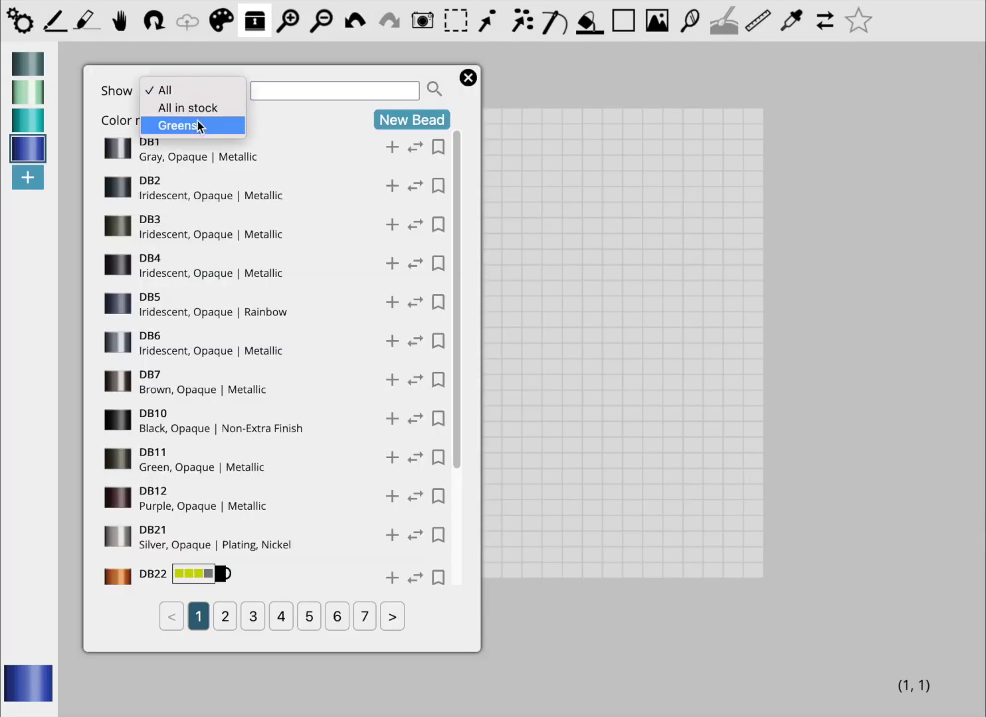
left_click(285, 76)
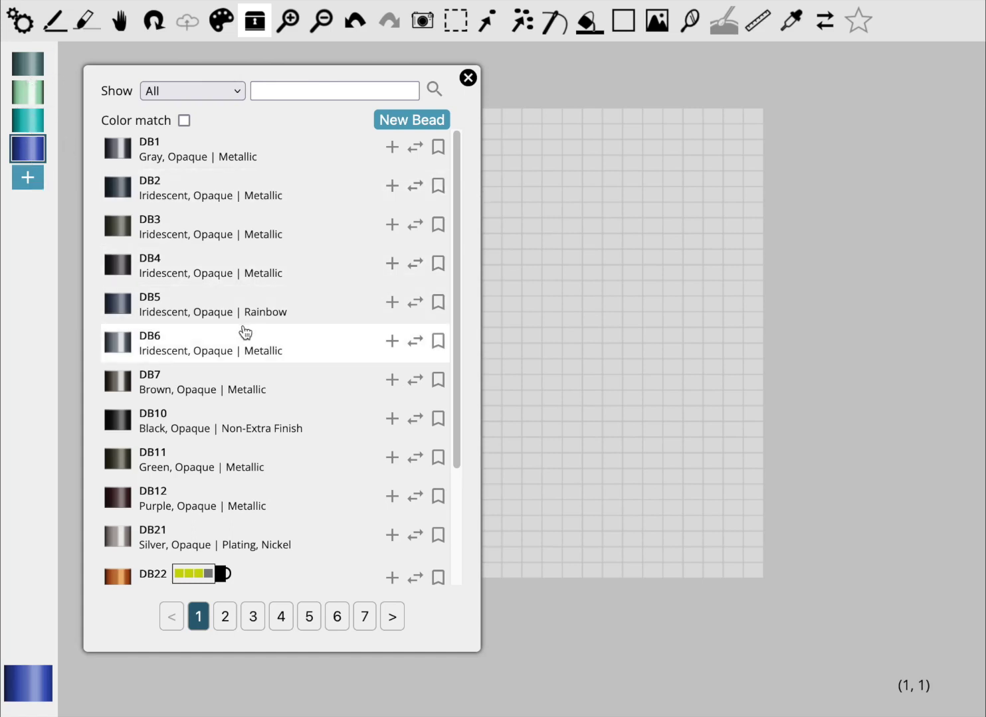
left_click_drag(456, 282, 434, 388)
scroll(436, 299, "up", 3)
left_click(169, 91)
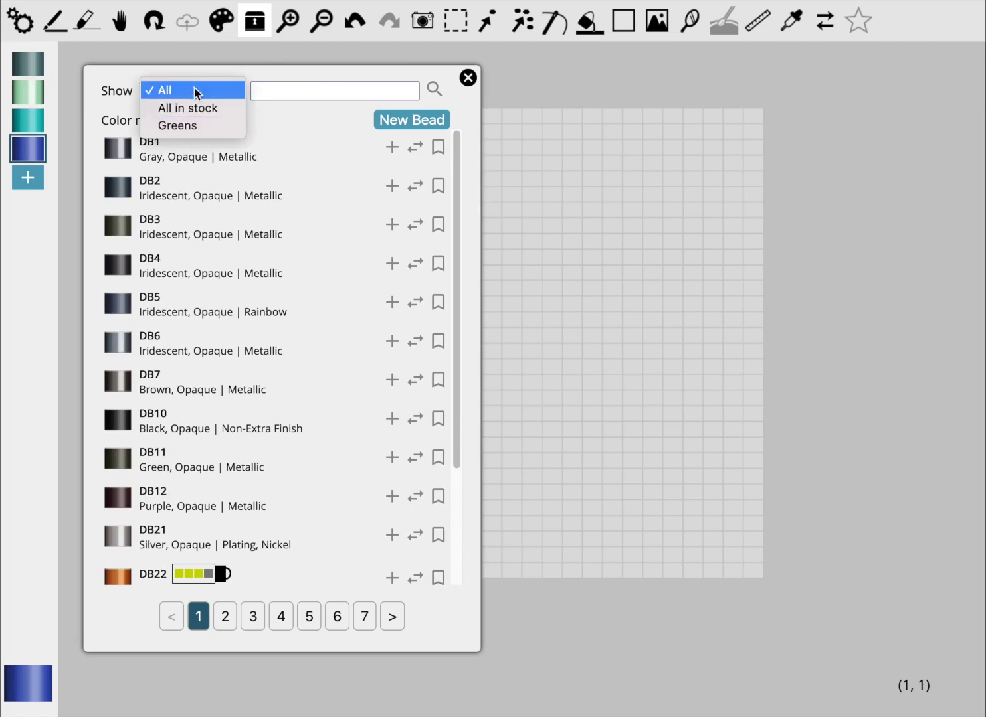
left_click(263, 71)
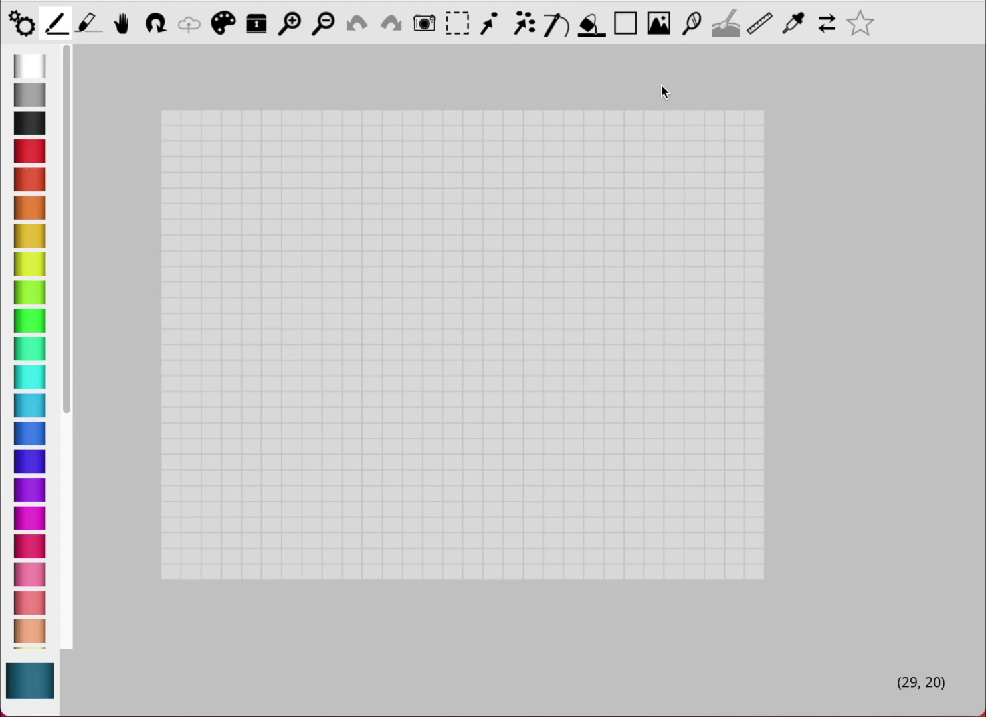
Import mushroom.jpg as a reference image over the empty bead grid.
left_click(669, 28)
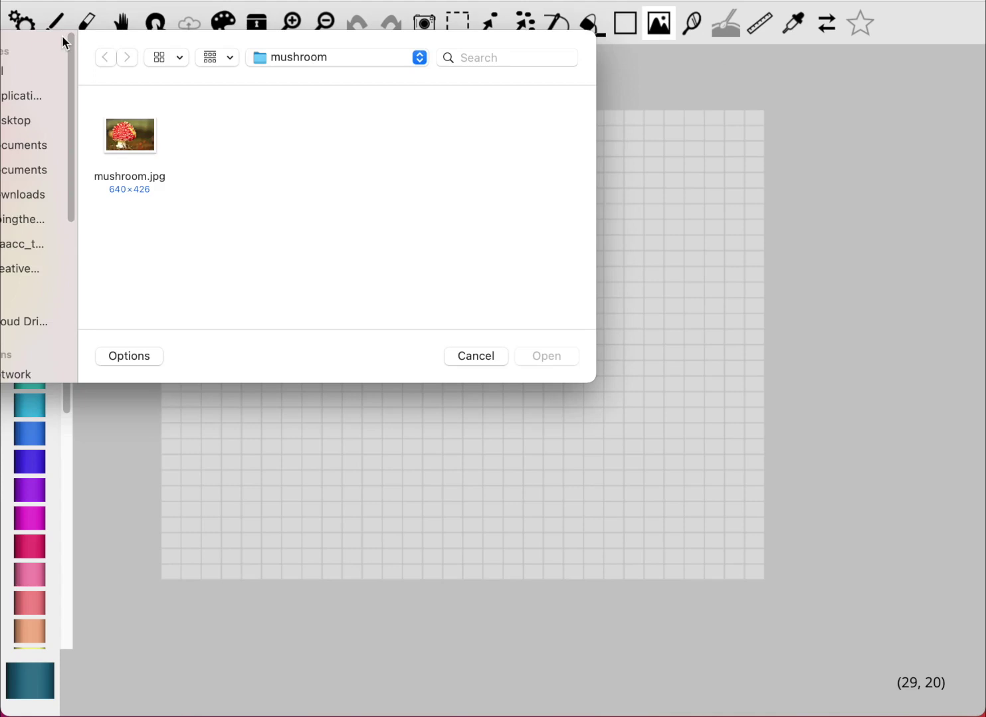
left_click(142, 136)
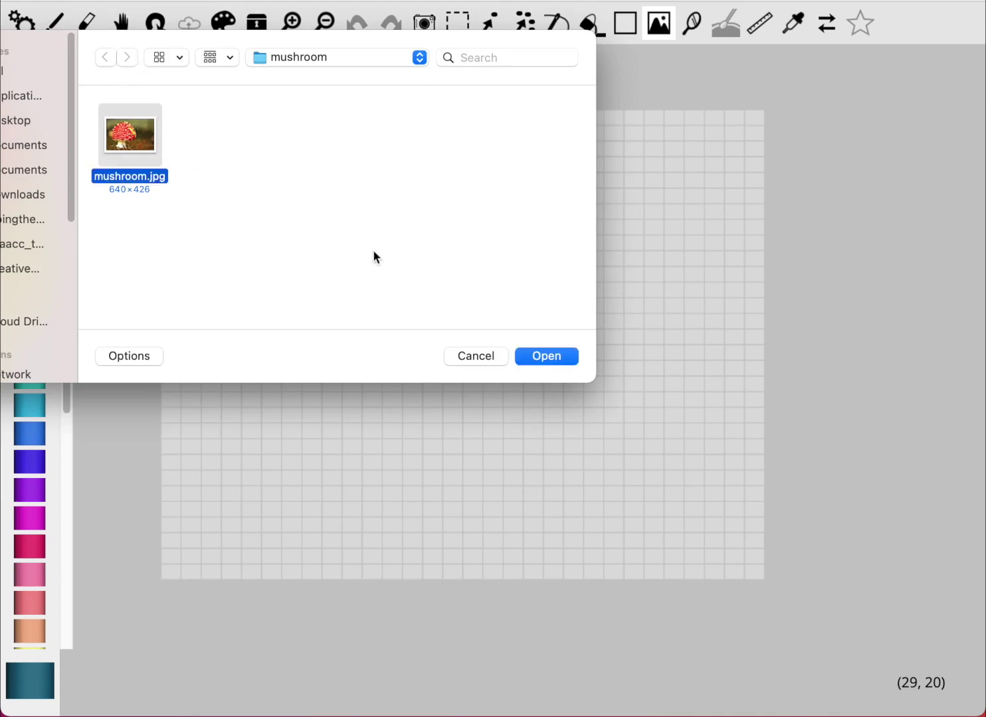
left_click(549, 359)
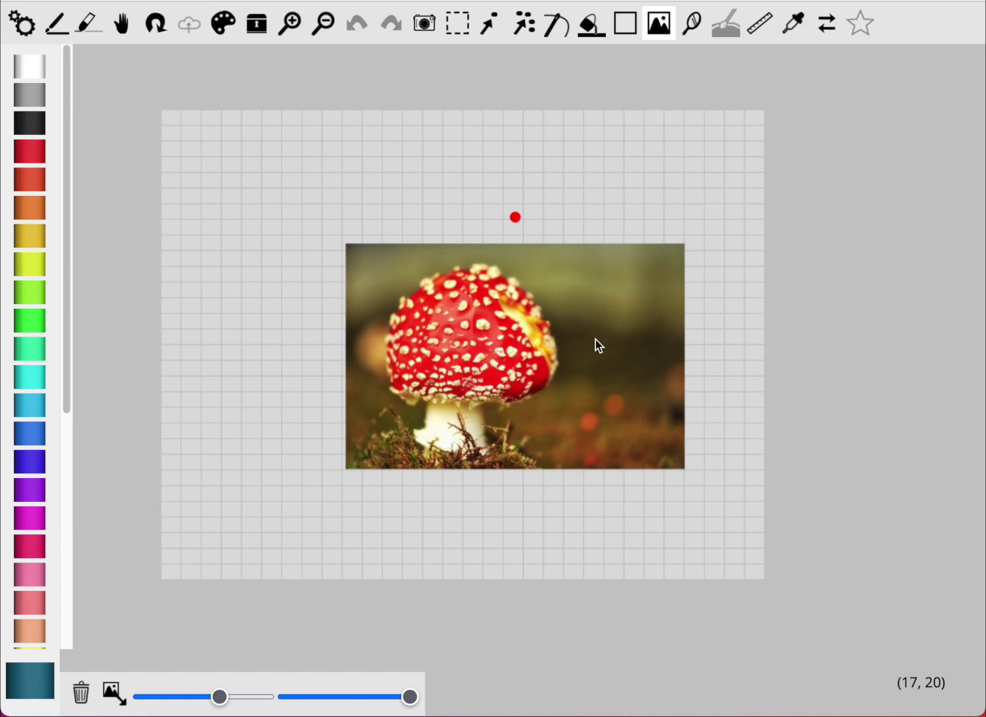
Position and enlarge the mushroom image to cover the whole bead grid, keeping it upright and fully opaque.
left_click_drag(524, 356, 462, 333)
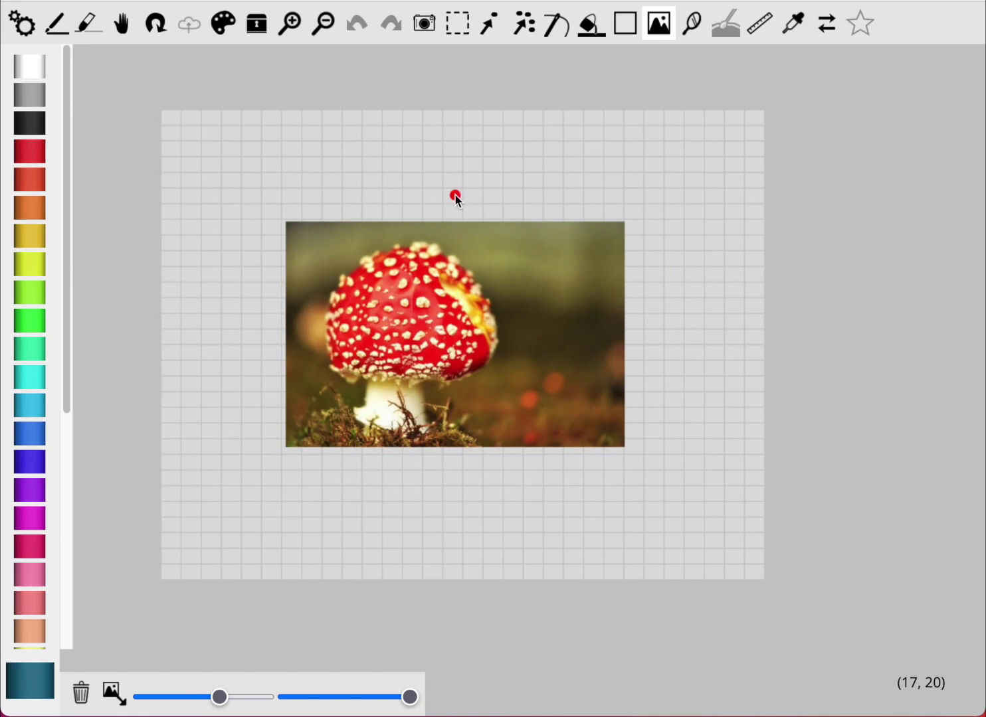
left_click_drag(456, 197, 457, 168)
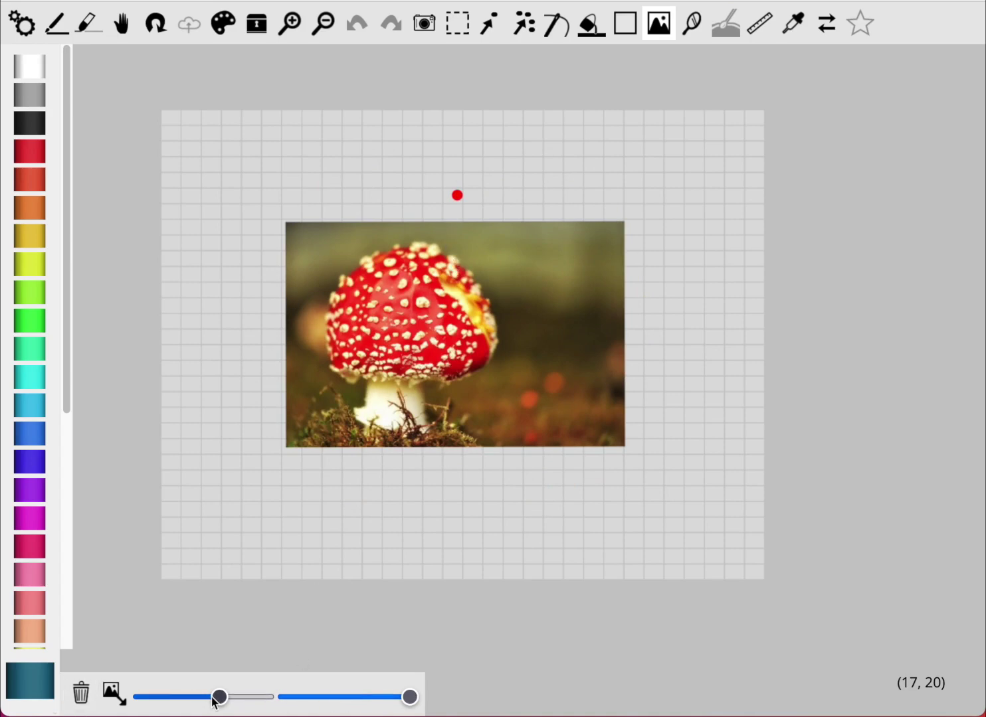
mouse_move(218, 698)
left_mouse_down()
mouse_move(184, 699)
mouse_move(265, 698)
mouse_move(99, 701)
mouse_move(229, 706)
mouse_move(203, 703)
mouse_move(220, 706)
left_mouse_up()
mouse_move(449, 422)
left_mouse_down()
mouse_move(638, 462)
mouse_move(525, 426)
left_mouse_up()
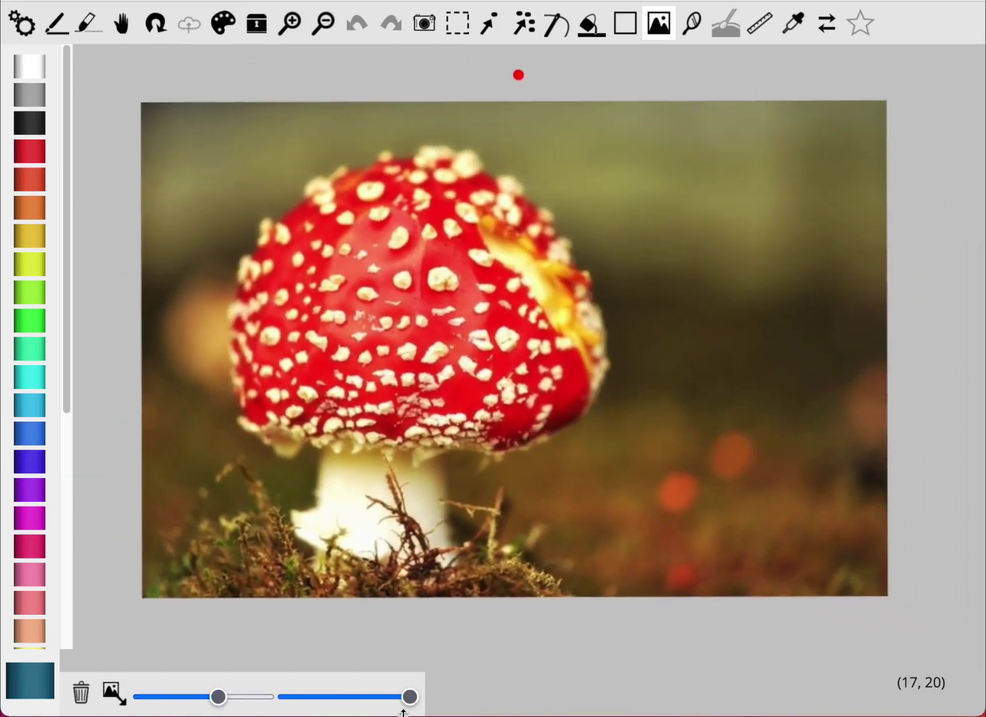
left_click_drag(408, 698, 303, 700)
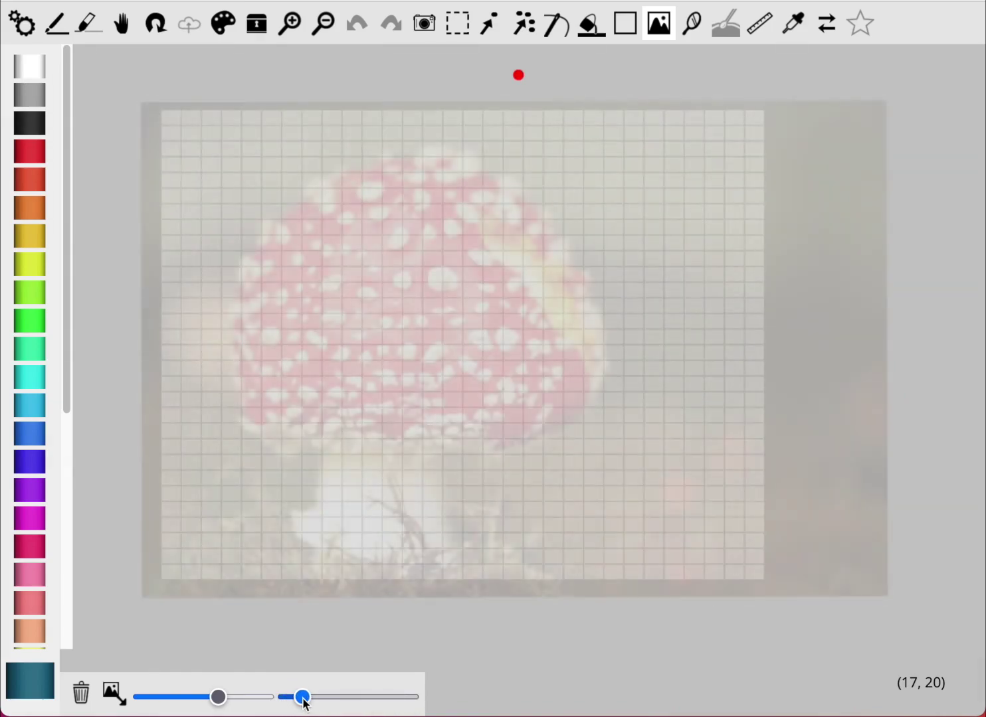
left_click_drag(303, 702, 420, 698)
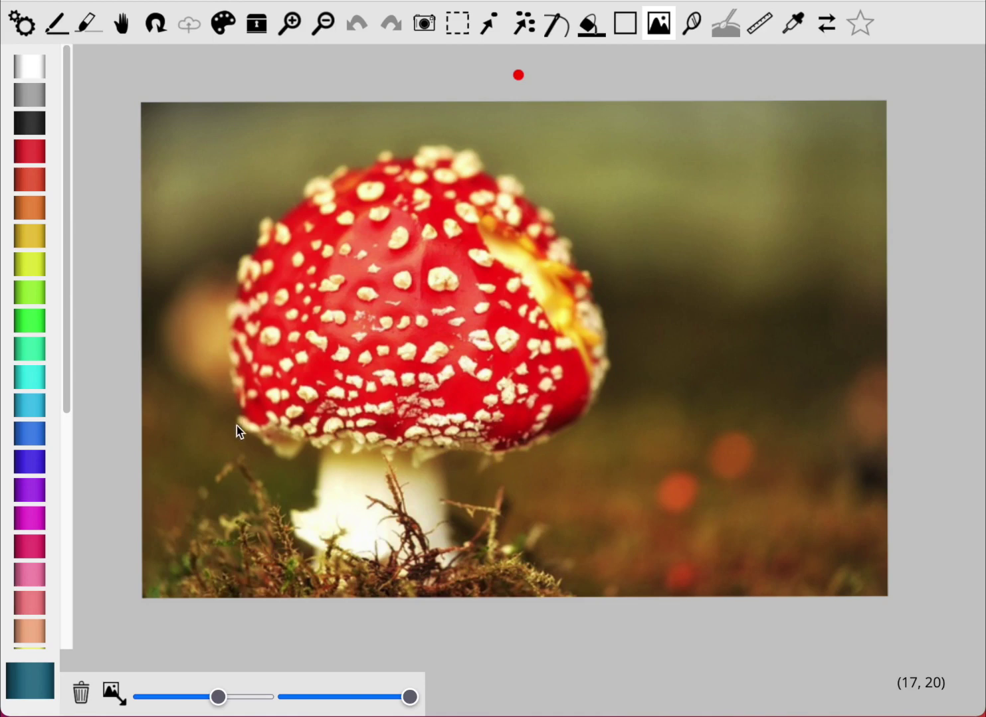
Convert the mushroom image to beads with 15 colors and the RGB method, and fade out the image to inspect the beads and palette.
left_click(110, 694)
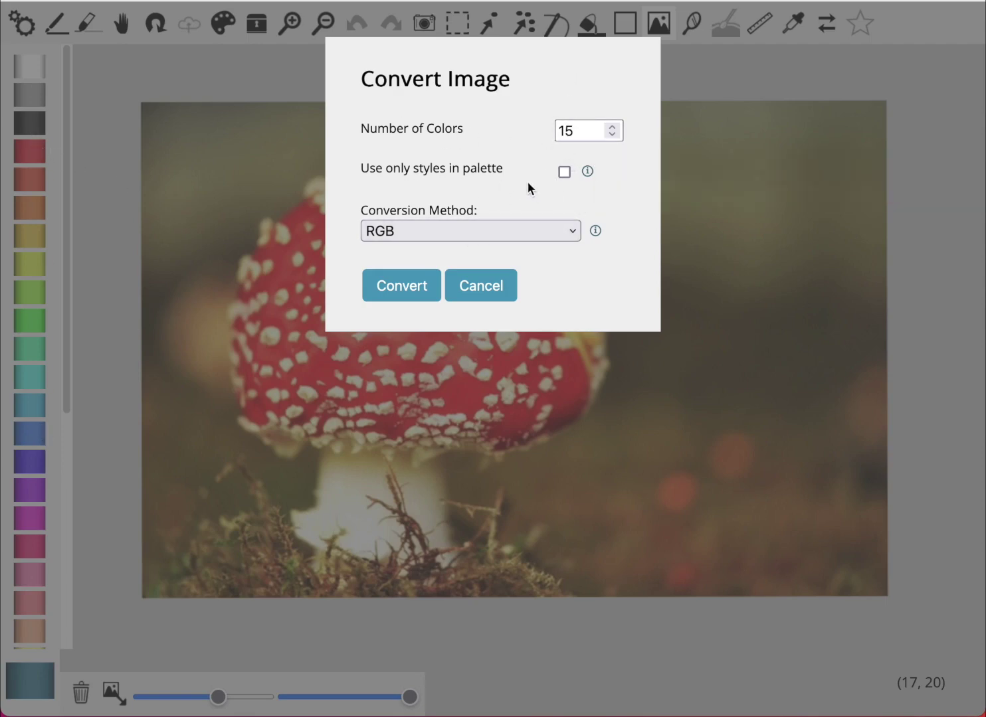
left_click(497, 230)
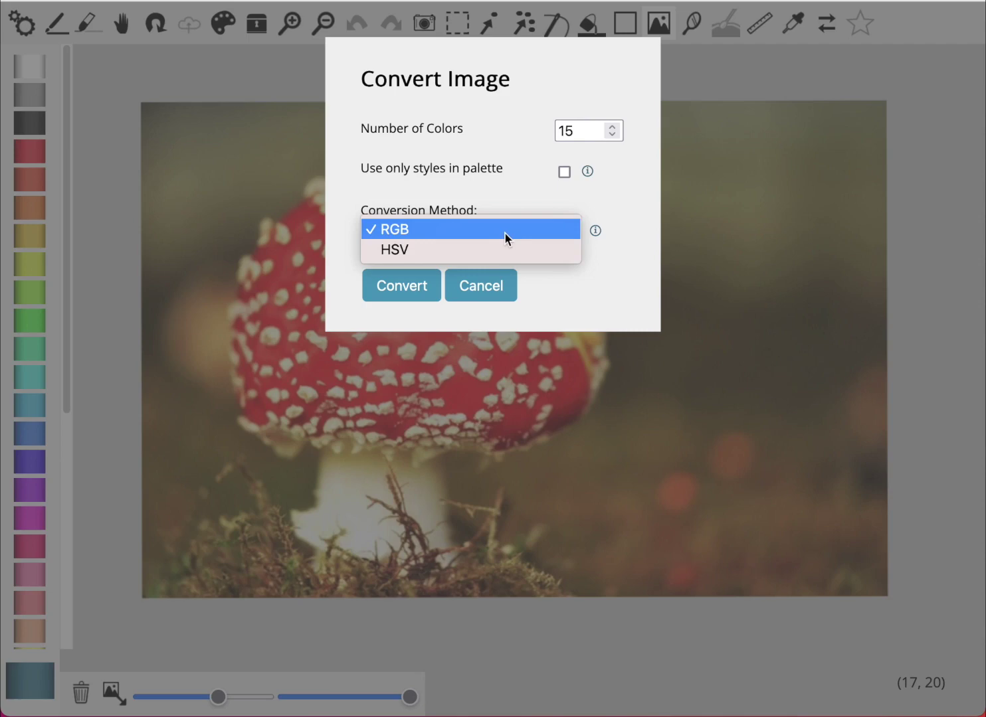
left_click(504, 232)
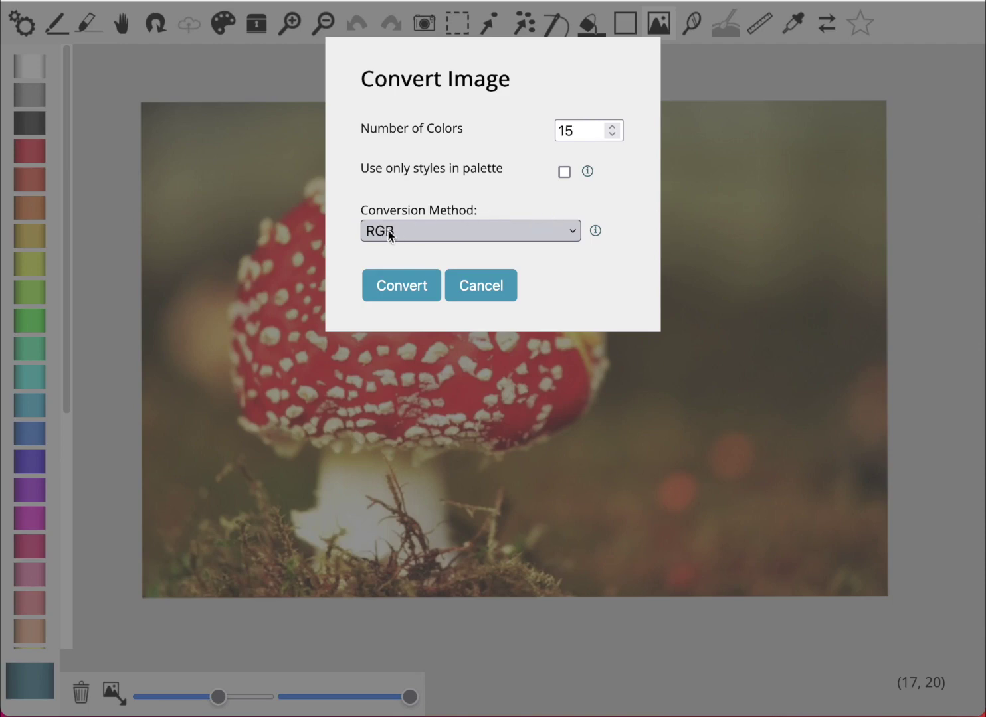
left_click(411, 232)
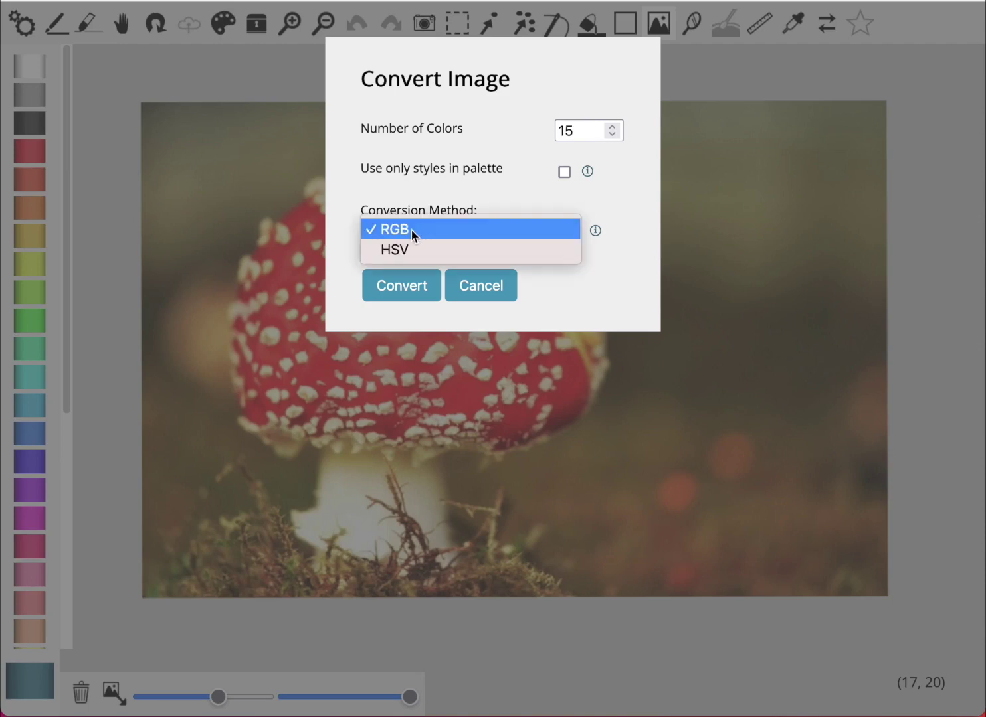
left_click(419, 229)
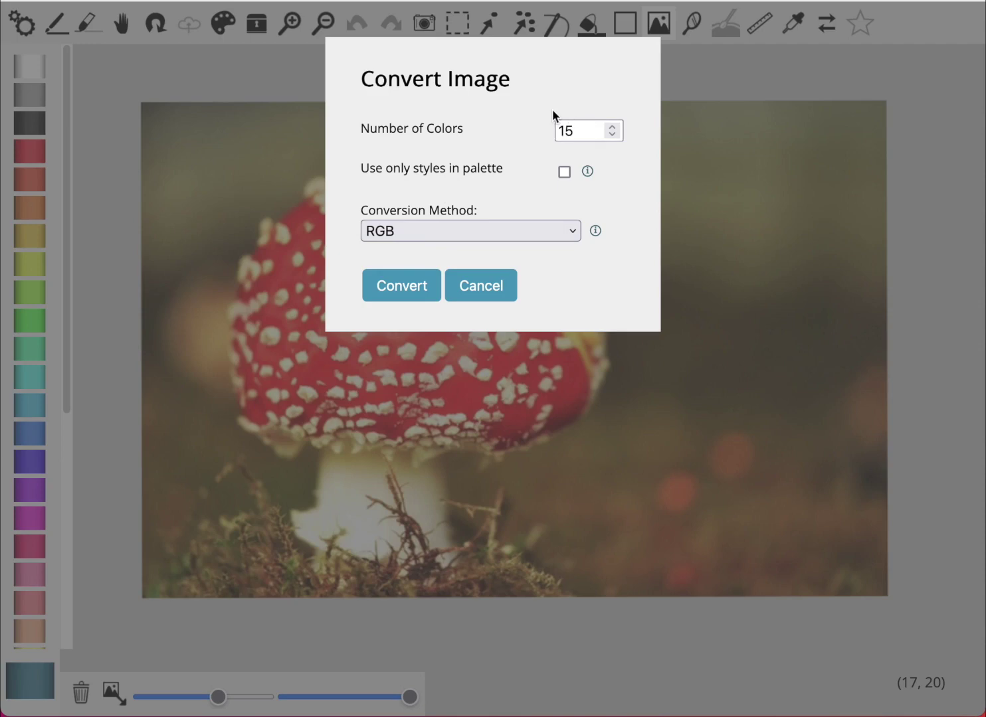
left_click(398, 287)
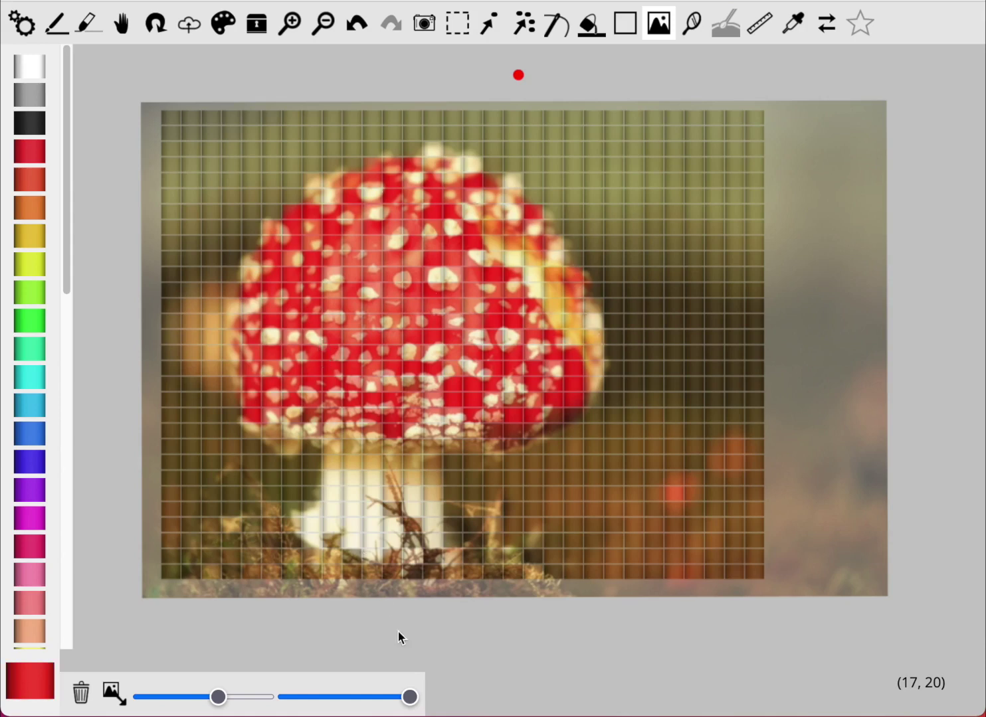
left_click_drag(410, 697, 286, 698)
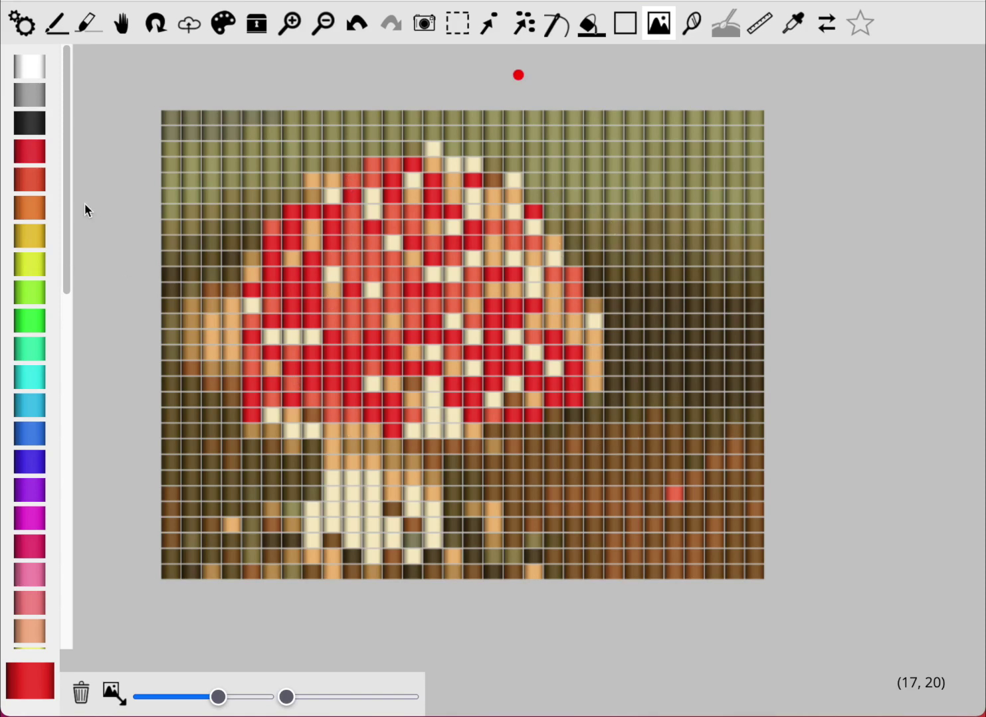
left_click_drag(65, 194, 21, 567)
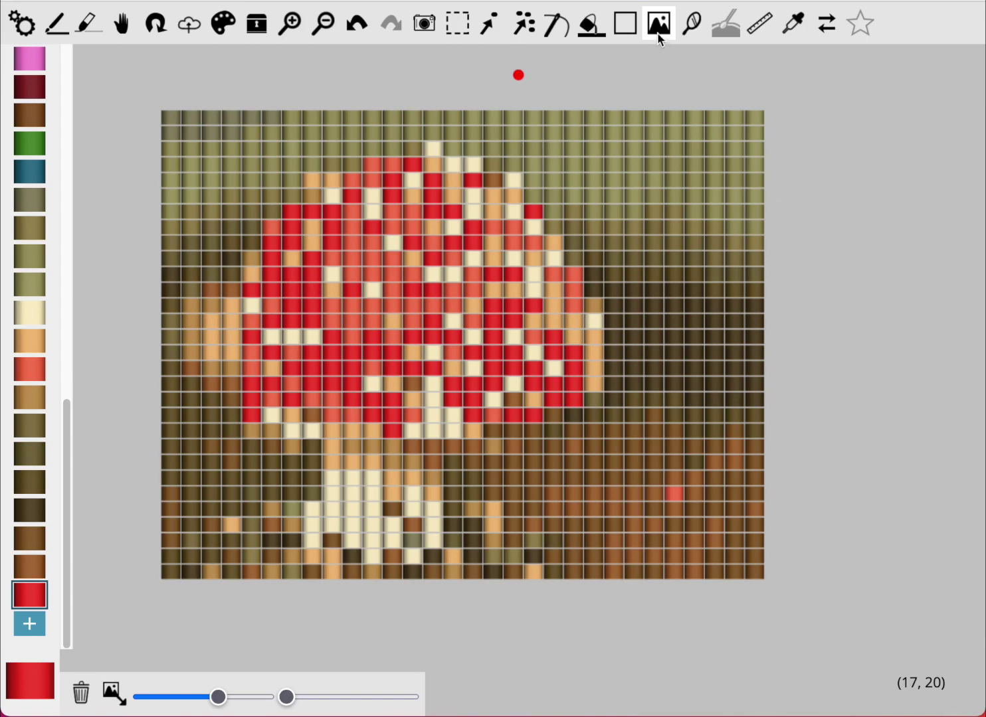
Convert the mushroom image again with fewer than 15 colors using the RGB method, and fade out the image.
left_click(334, 698)
left_click(123, 701)
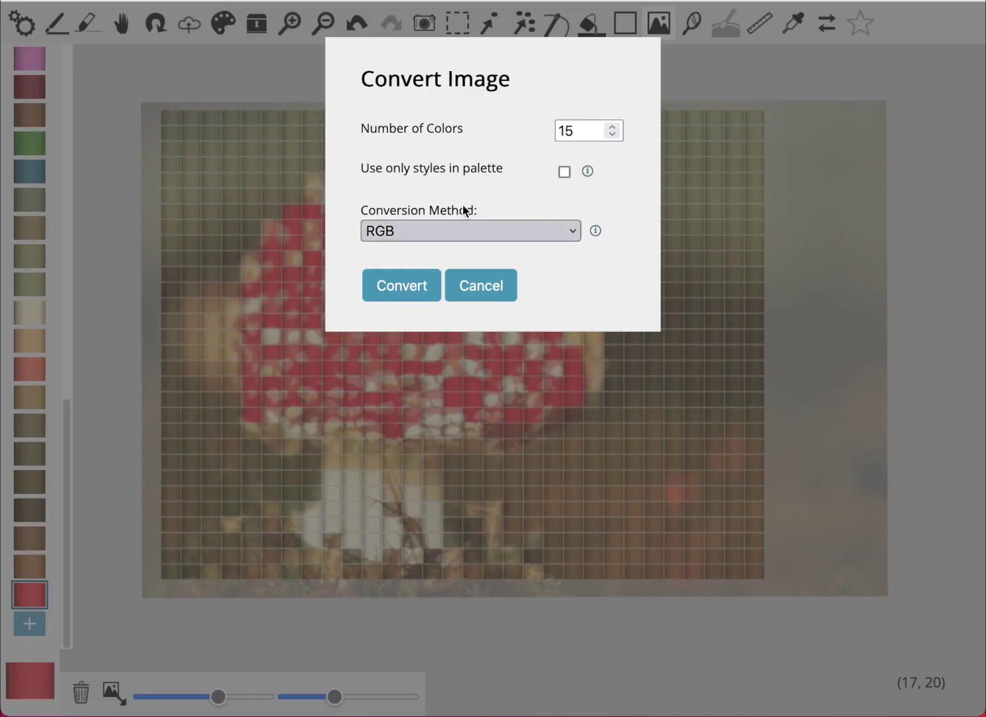
scroll(612, 133, "down", 12)
scroll(612, 131, "up", 2)
left_click(405, 287)
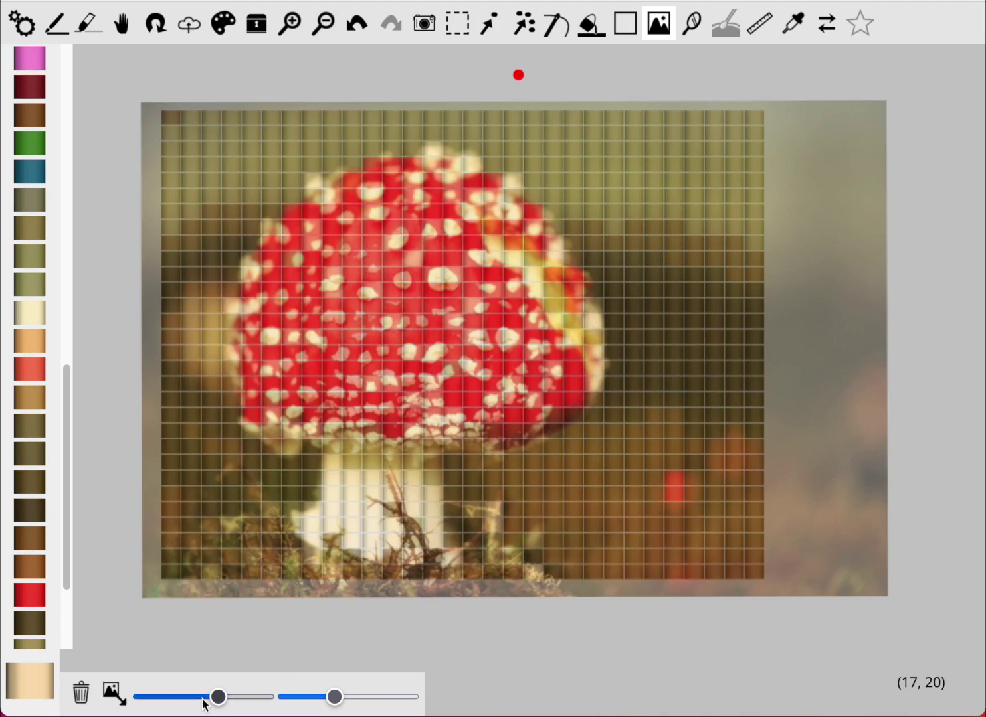
left_click_drag(335, 697, 236, 702)
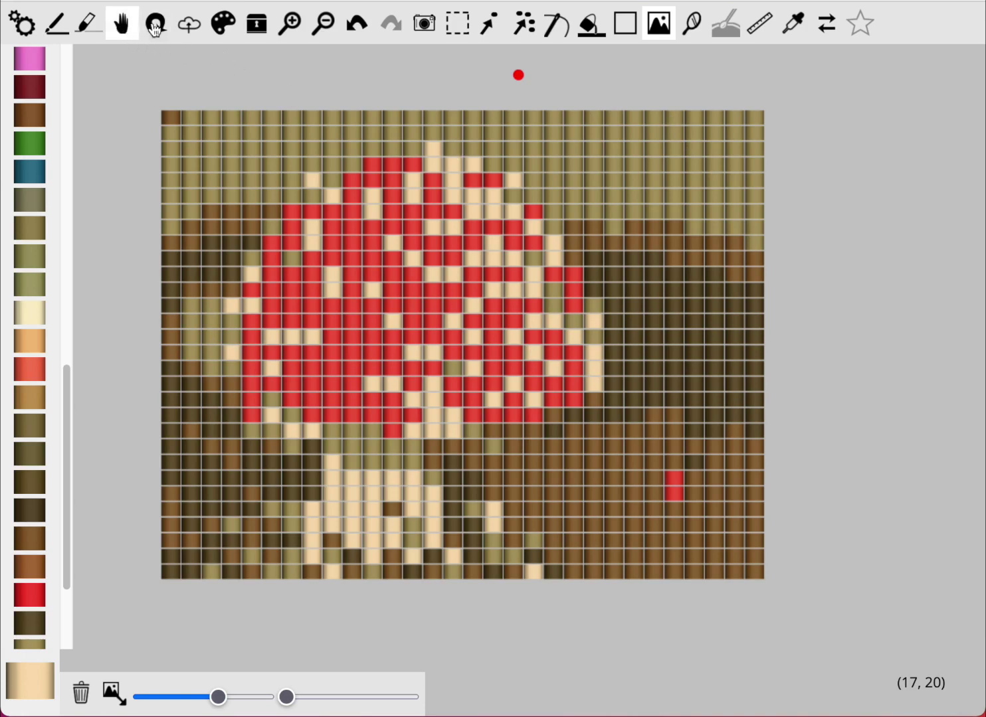
Undo both image conversions and the colors they added to the palette, leaving an empty grid.
left_click(356, 26)
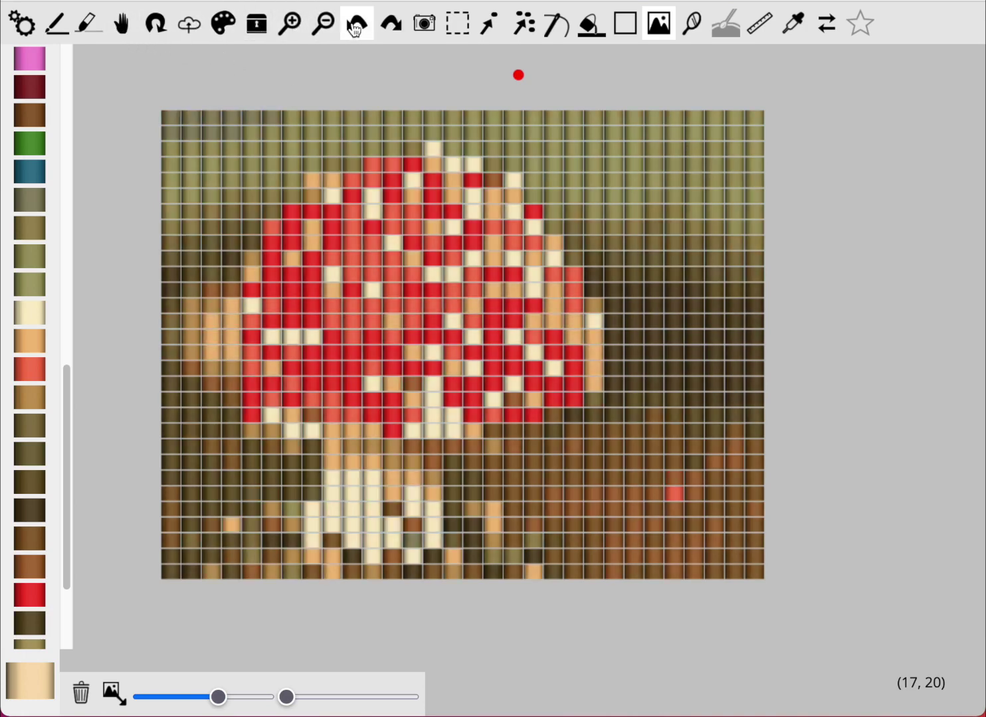
left_click(355, 27)
key("ctrl+z")
key("ctrl+z")
key("ctrl+z")
key("ctrl+z")
key("ctrl+z")
key("ctrl+z")
key("ctrl+z")
key("ctrl+z")
key("ctrl+z")
key("ctrl+z")
key("ctrl+z")
key("ctrl+z")
key("ctrl+z")
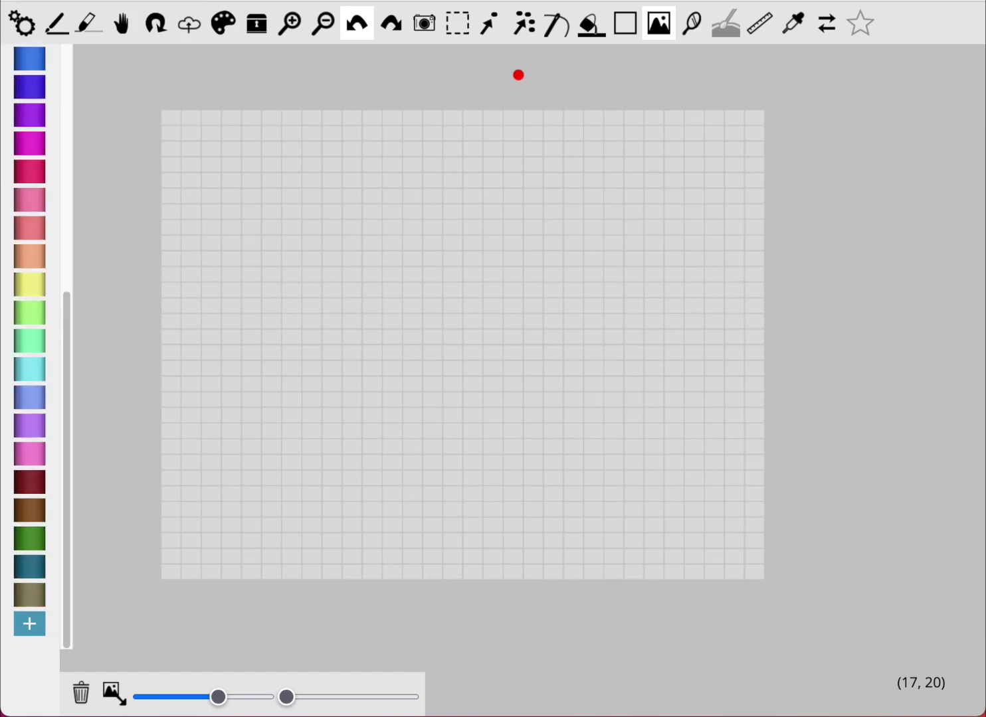
key("ctrl+z")
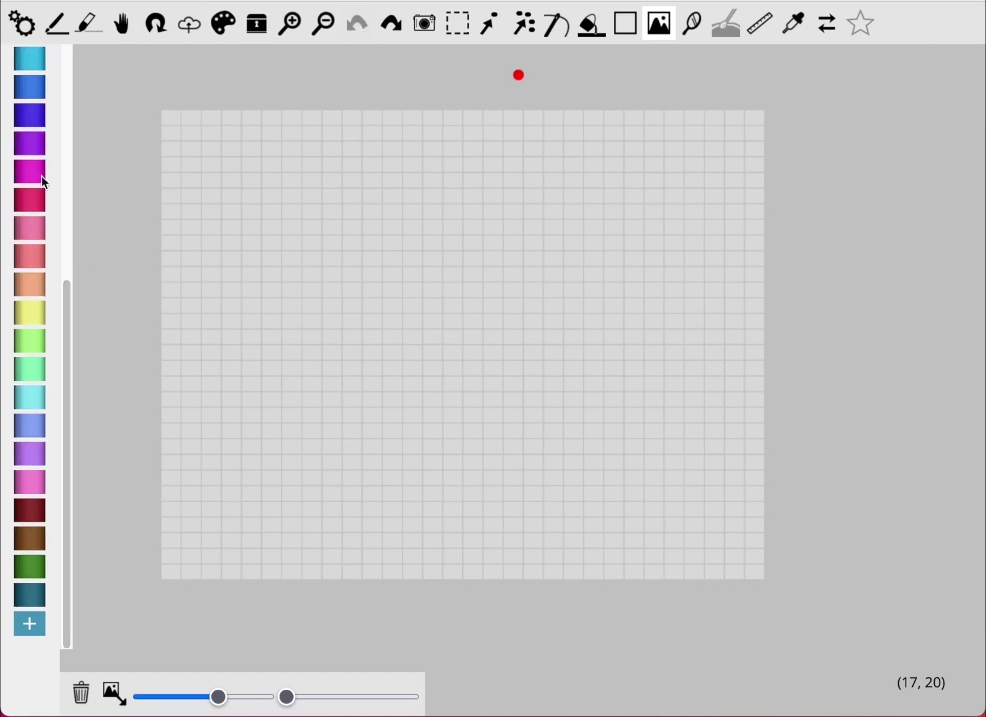
left_click_drag(65, 319, 64, 70)
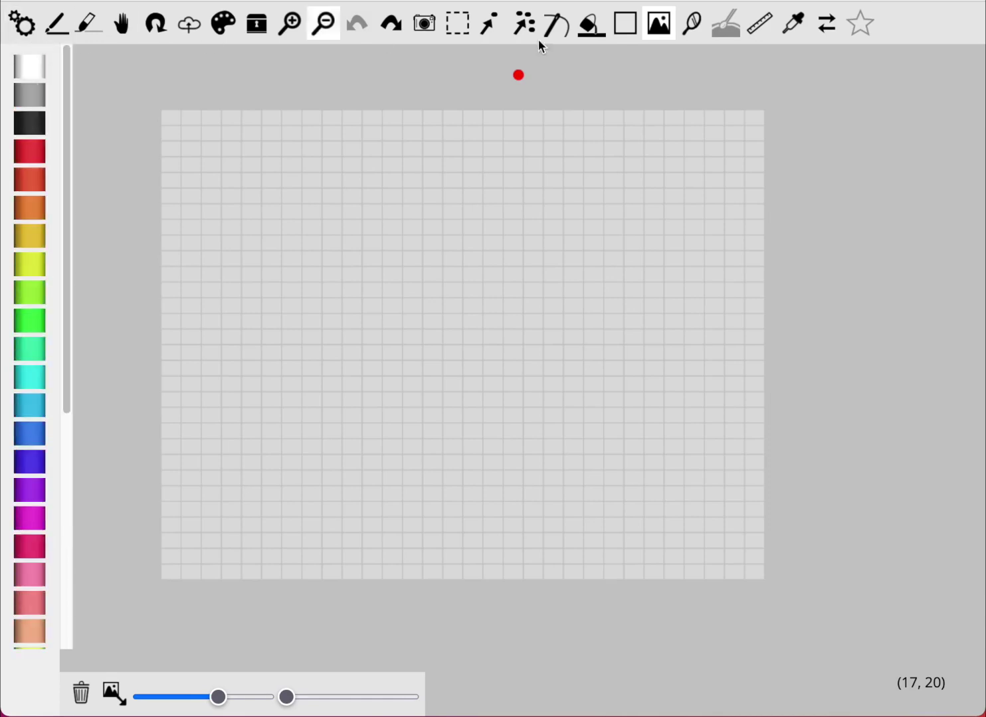
Convert the mushroom image using only the styles in the palette with the RGB method, and fade out the image.
left_click(344, 697)
left_click(111, 705)
left_click(564, 172)
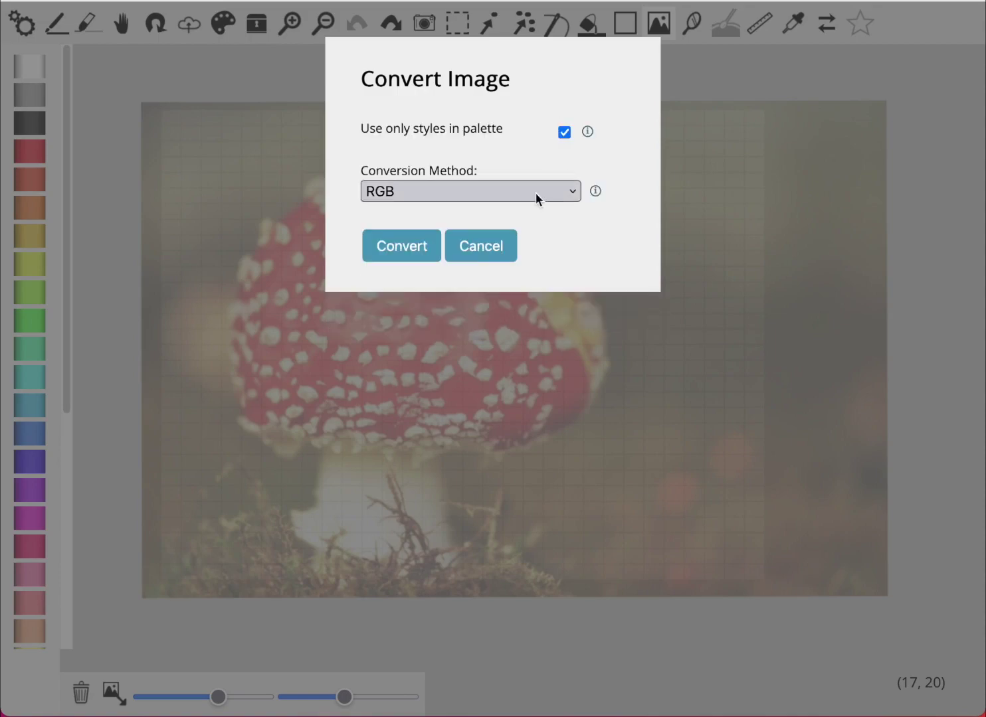
left_click(396, 248)
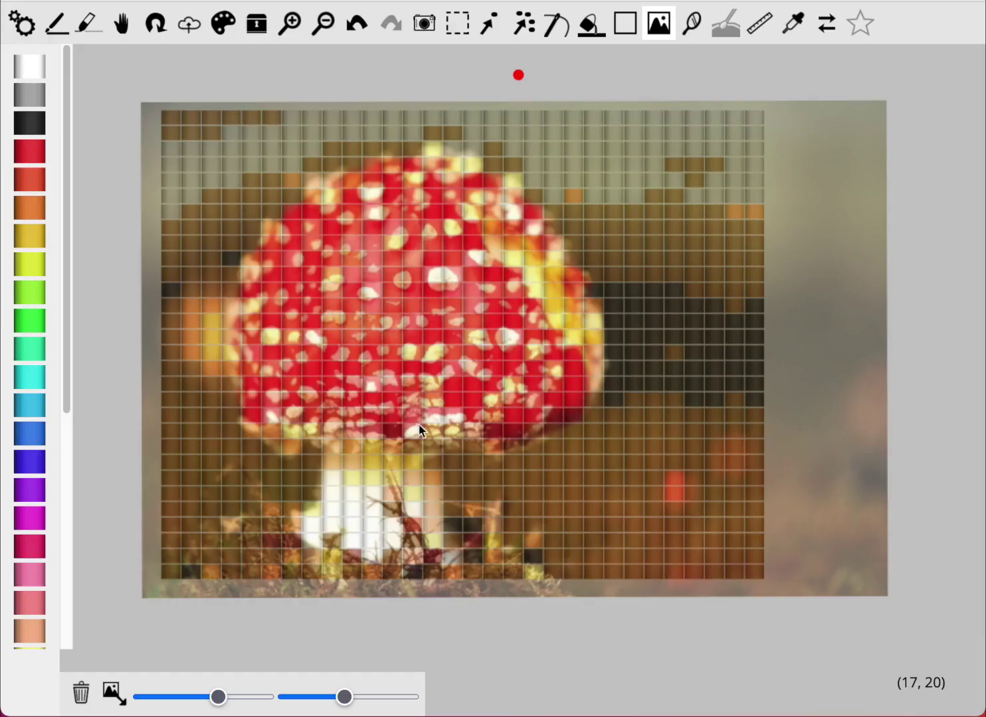
left_click_drag(344, 697, 249, 705)
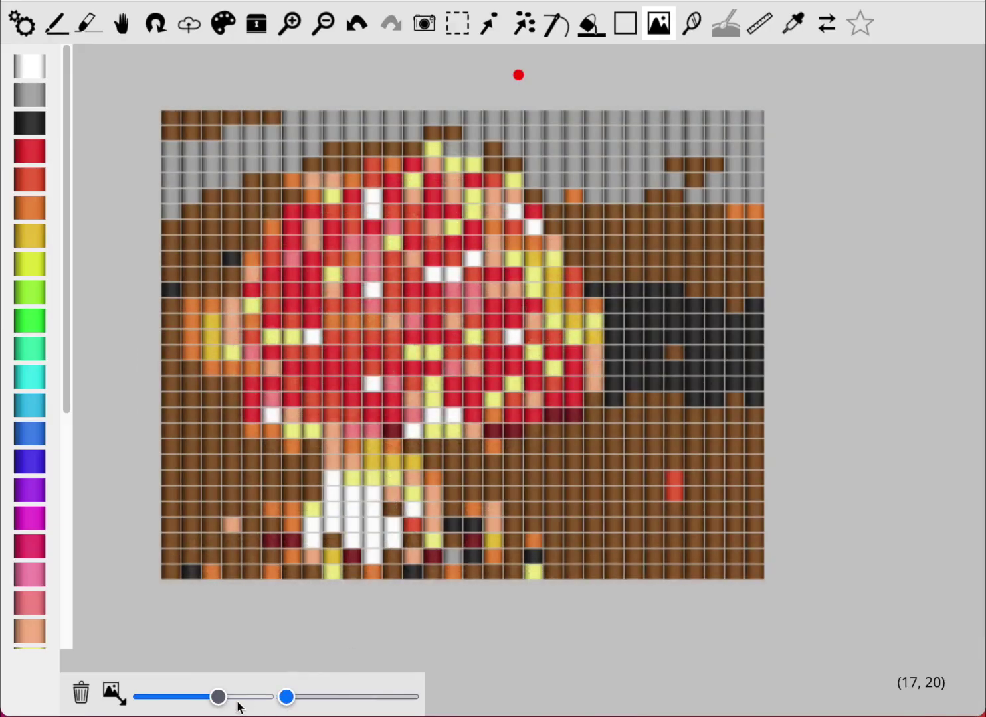
Make the mushroom image visible again and erase all the converted beads from the grid.
left_click_drag(238, 704, 364, 710)
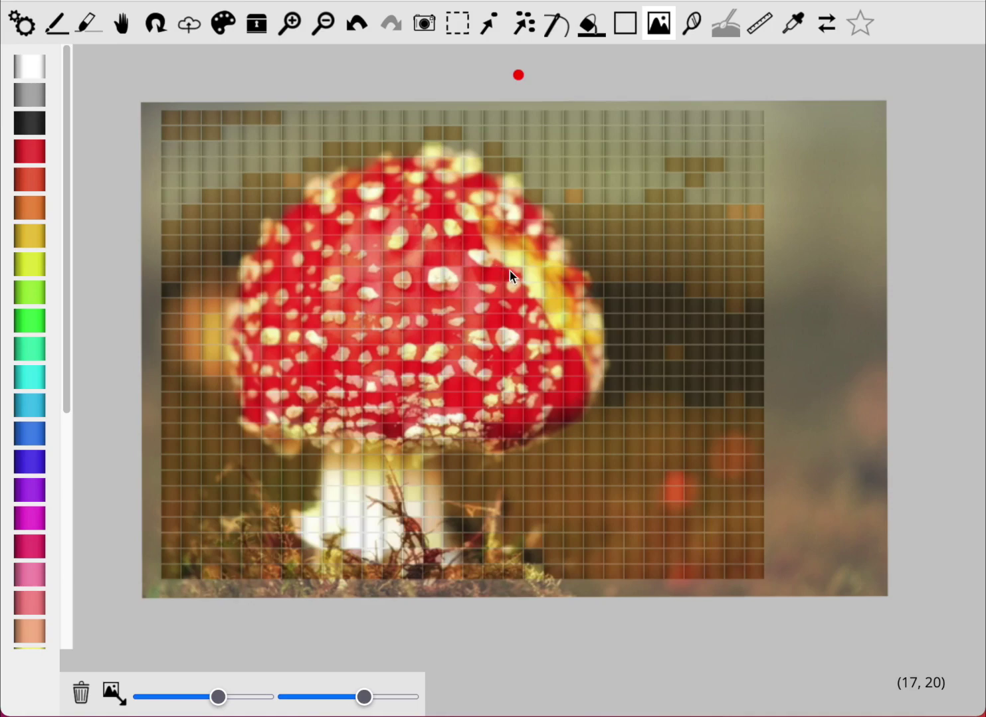
mouse_move(510, 283)
left_mouse_down()
mouse_move(467, 297)
mouse_move(505, 280)
left_mouse_up()
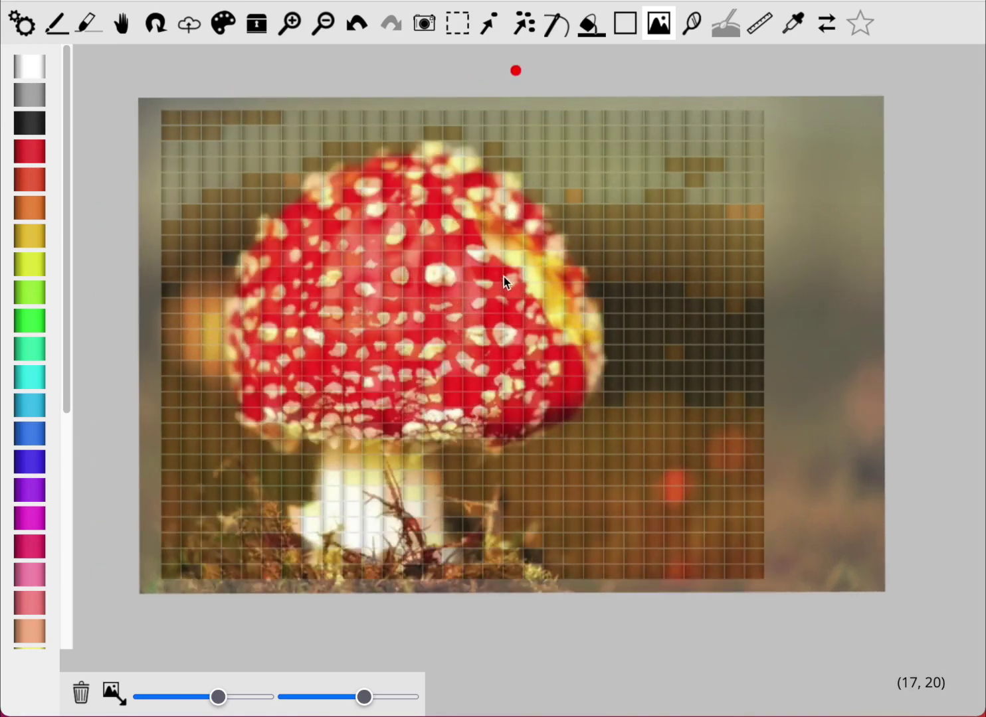
left_click(459, 26)
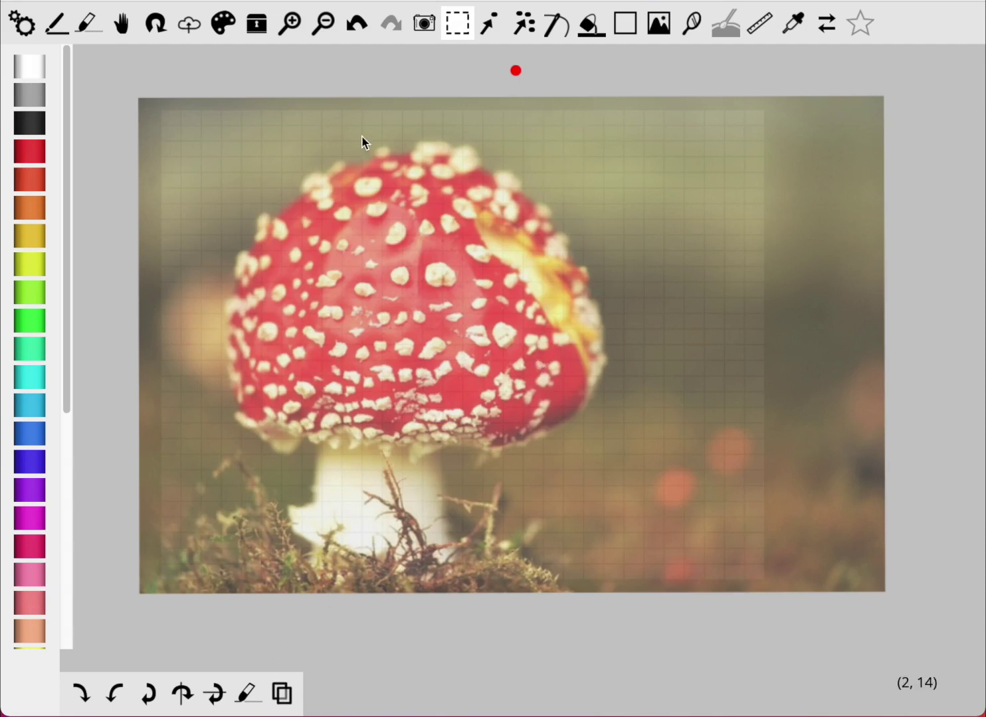
left_click(447, 31)
Realign the mushroom image over the grid, reduce its opacity for tracing, and choose the red bead for drawing.
left_click(658, 24)
mouse_move(565, 267)
left_mouse_down()
mouse_move(578, 257)
mouse_move(575, 265)
left_mouse_up()
left_click_drag(364, 697, 321, 702)
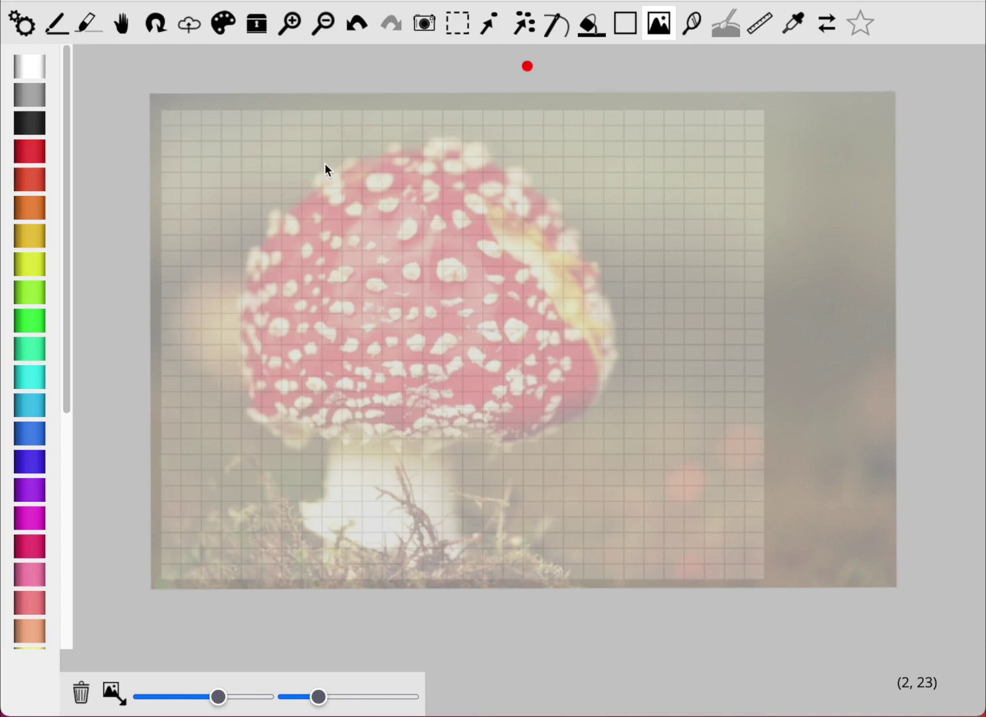
left_click(23, 158)
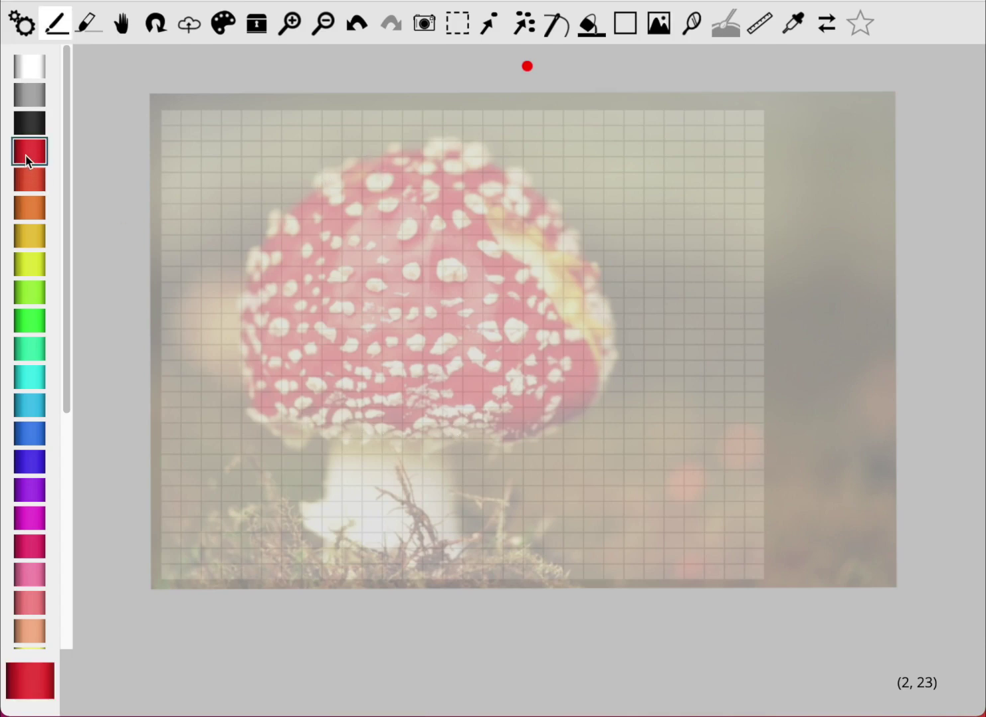
Trace the outline of the mushroom cap with red beads over the faded image and fill its interior with red.
mouse_move(335, 431)
left_mouse_down()
mouse_move(276, 427)
mouse_move(253, 408)
mouse_move(269, 291)
mouse_move(245, 316)
mouse_move(270, 236)
mouse_move(365, 177)
mouse_move(348, 188)
mouse_move(444, 152)
mouse_move(483, 166)
mouse_move(563, 235)
mouse_move(600, 325)
left_mouse_up()
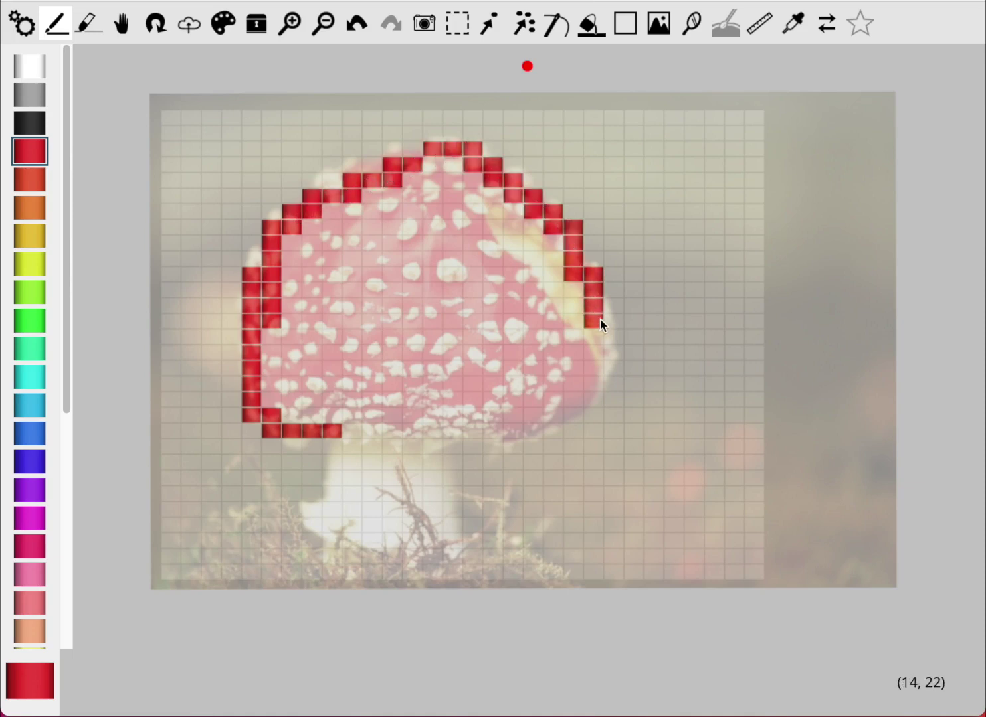
mouse_move(606, 380)
left_mouse_down()
mouse_move(571, 413)
mouse_move(484, 435)
mouse_move(341, 434)
left_mouse_up()
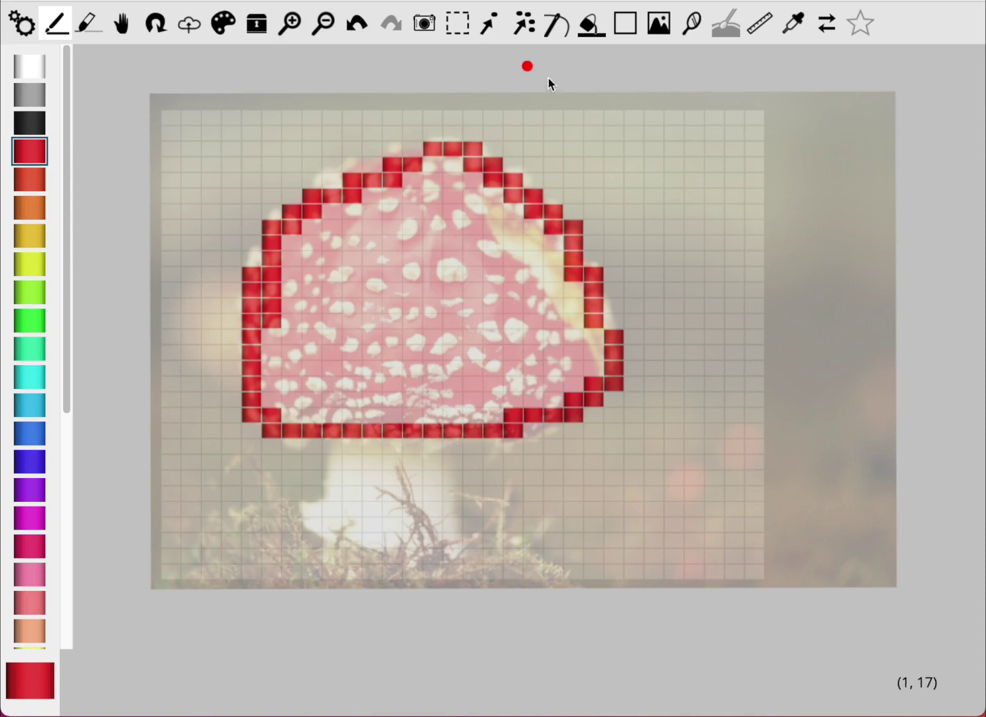
left_click(591, 29)
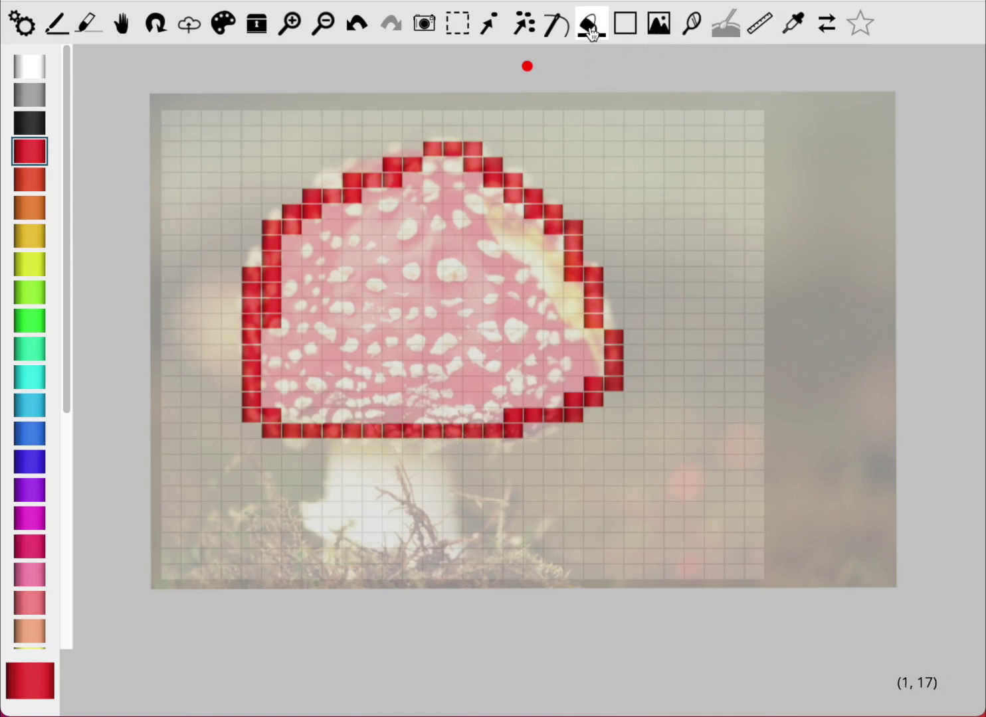
left_click(430, 282)
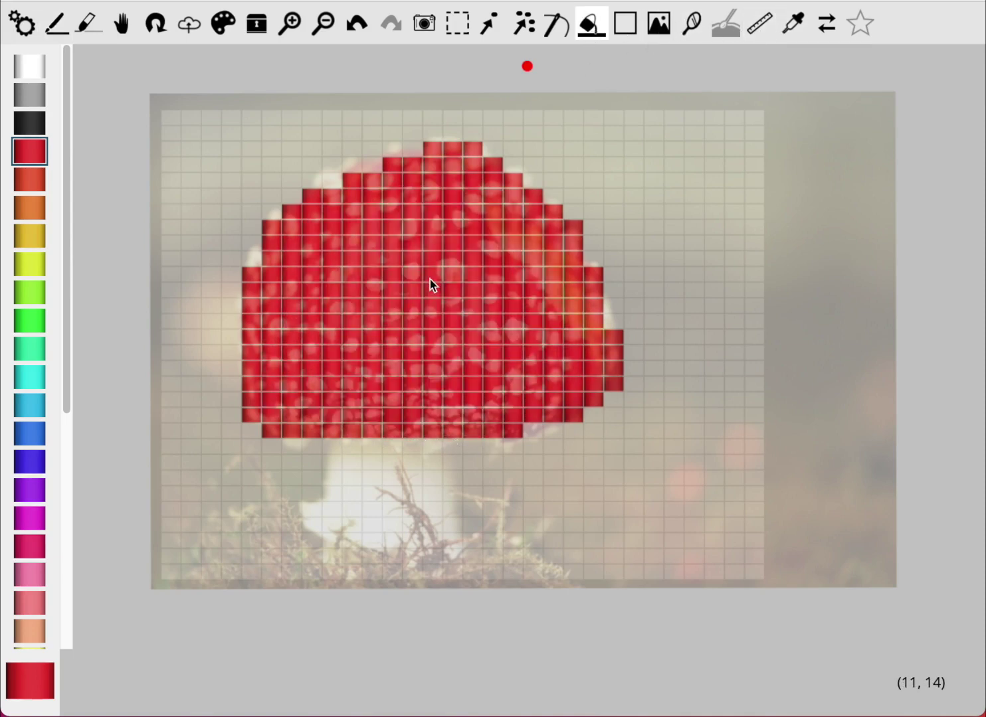
Draw the mushroom stem below the cap with white beads and fill its empty interior with white.
left_click(40, 67)
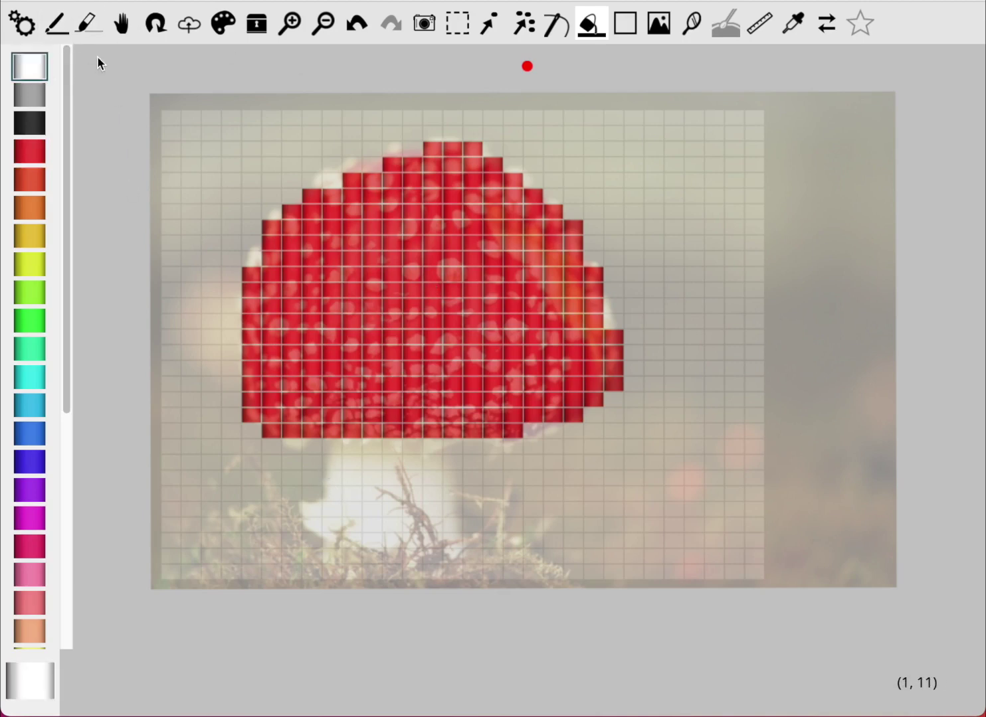
left_click(57, 24)
mouse_move(334, 455)
left_mouse_down()
mouse_move(345, 494)
mouse_move(321, 512)
mouse_move(334, 491)
mouse_move(324, 519)
mouse_move(348, 537)
mouse_move(448, 553)
mouse_move(437, 459)
mouse_move(449, 436)
mouse_move(453, 485)
mouse_move(417, 450)
mouse_move(352, 435)
mouse_move(360, 447)
mouse_move(424, 450)
mouse_move(364, 465)
left_mouse_up()
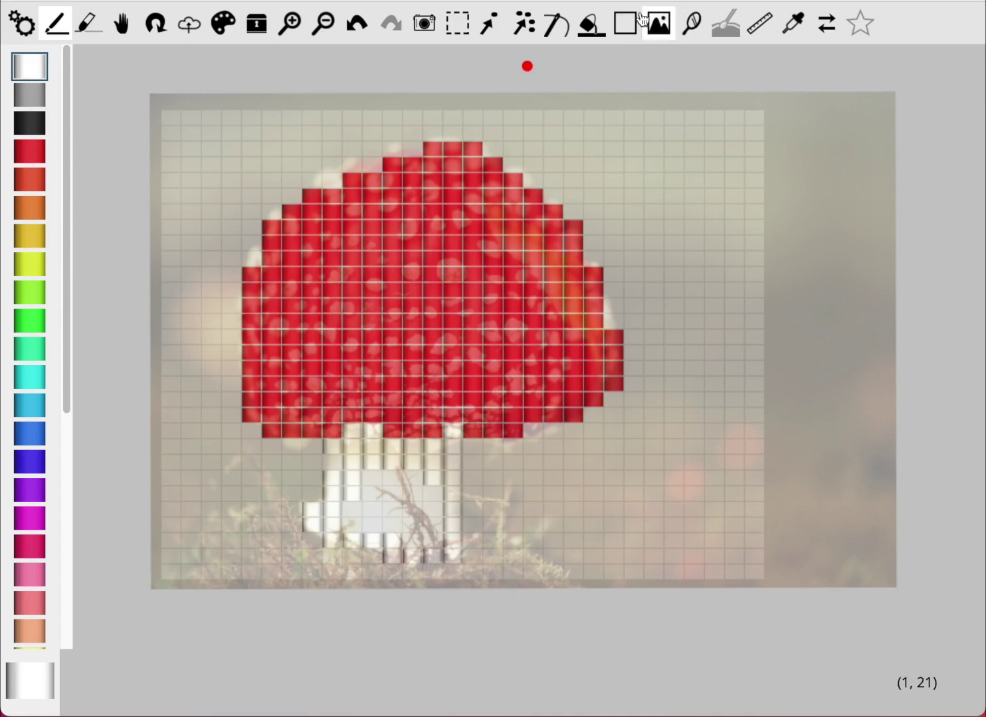
left_click(590, 25)
left_click(378, 493)
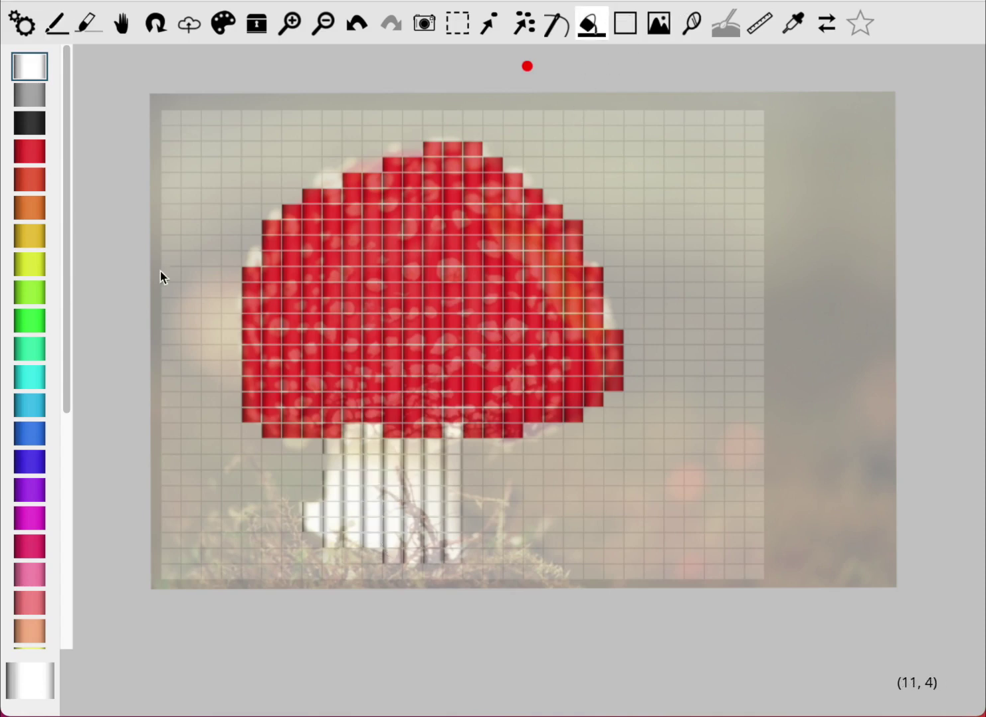
Add scattered single white beads as spots across the red cap and delete the mushroom reference image.
left_click(55, 24)
left_click(388, 262)
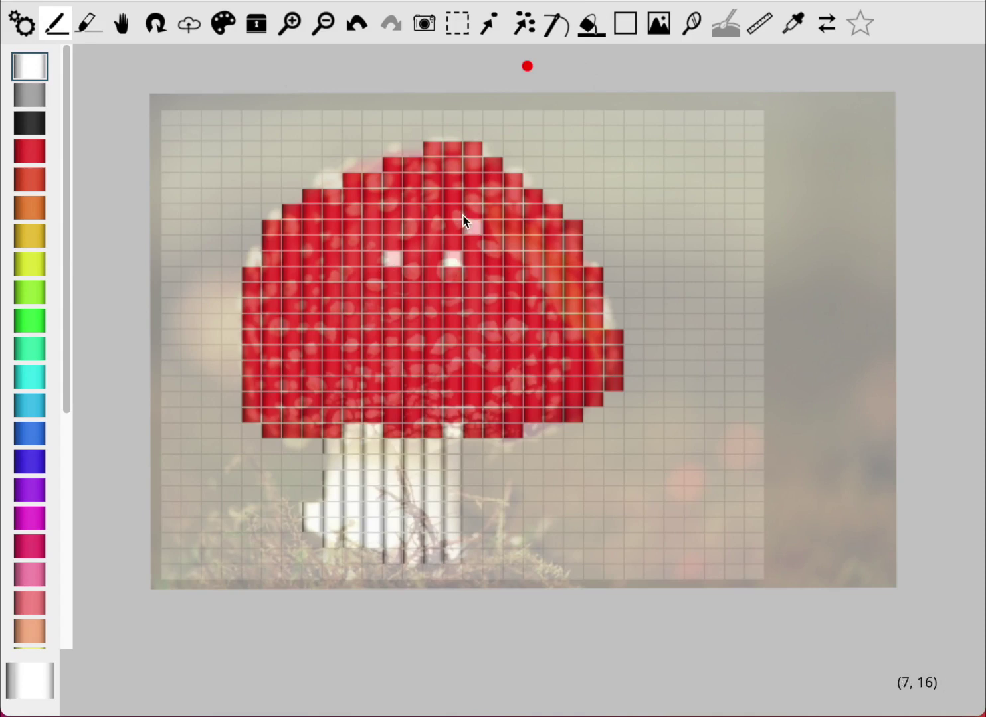
left_click(356, 213)
left_click(314, 287)
left_click(277, 351)
left_click(393, 320)
left_click(433, 369)
left_click(493, 352)
left_click(512, 309)
left_click(575, 325)
left_click(551, 275)
left_click(528, 247)
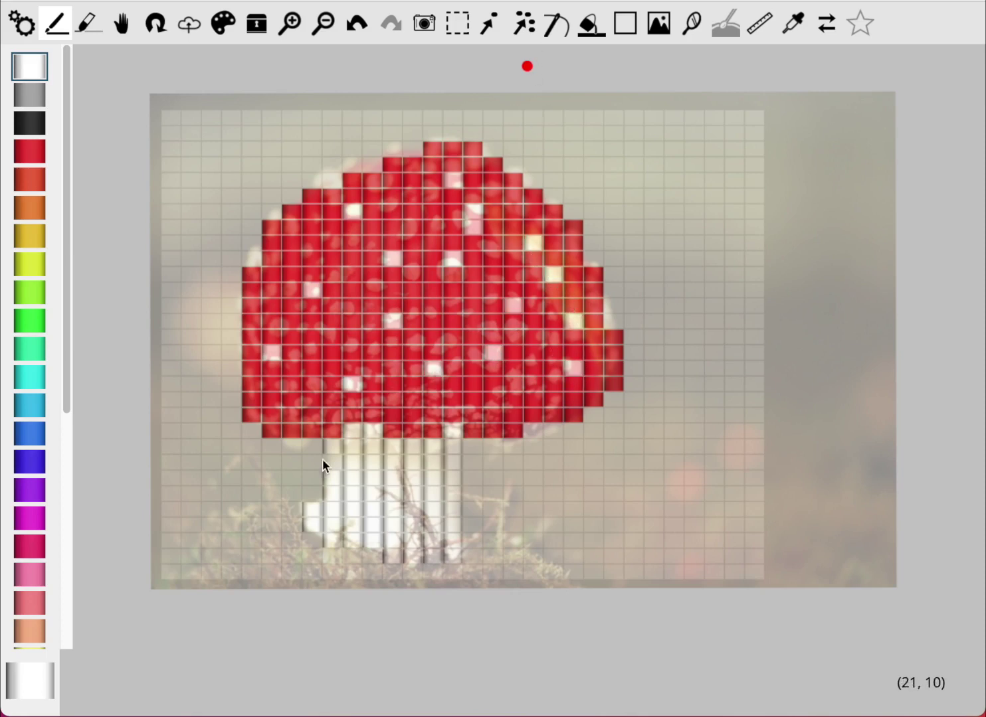
left_click(666, 25)
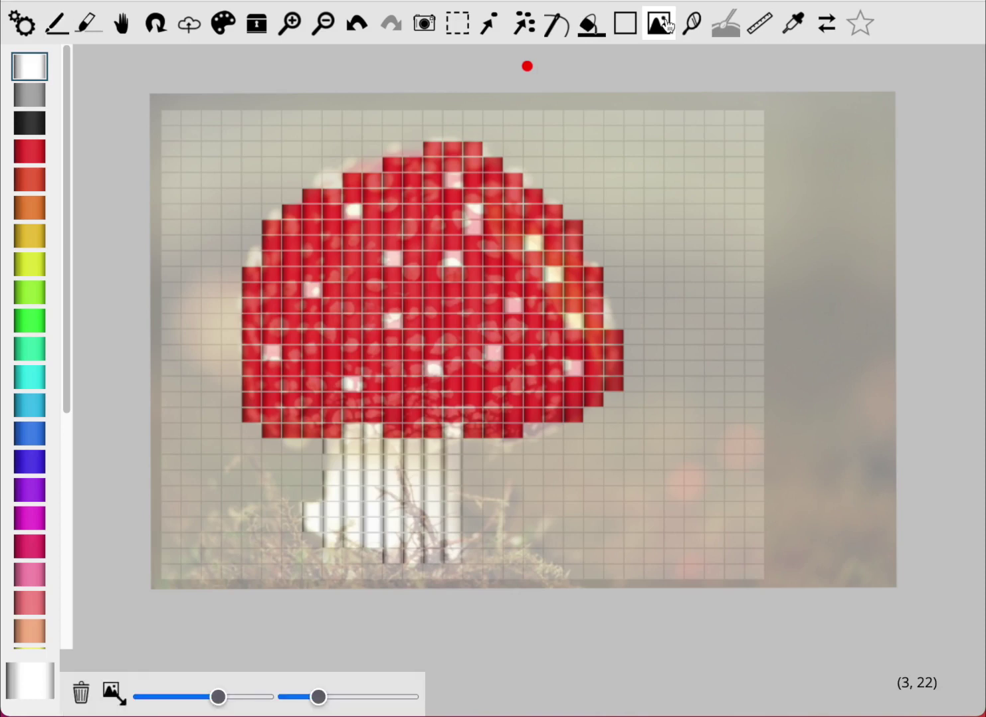
left_click(80, 693)
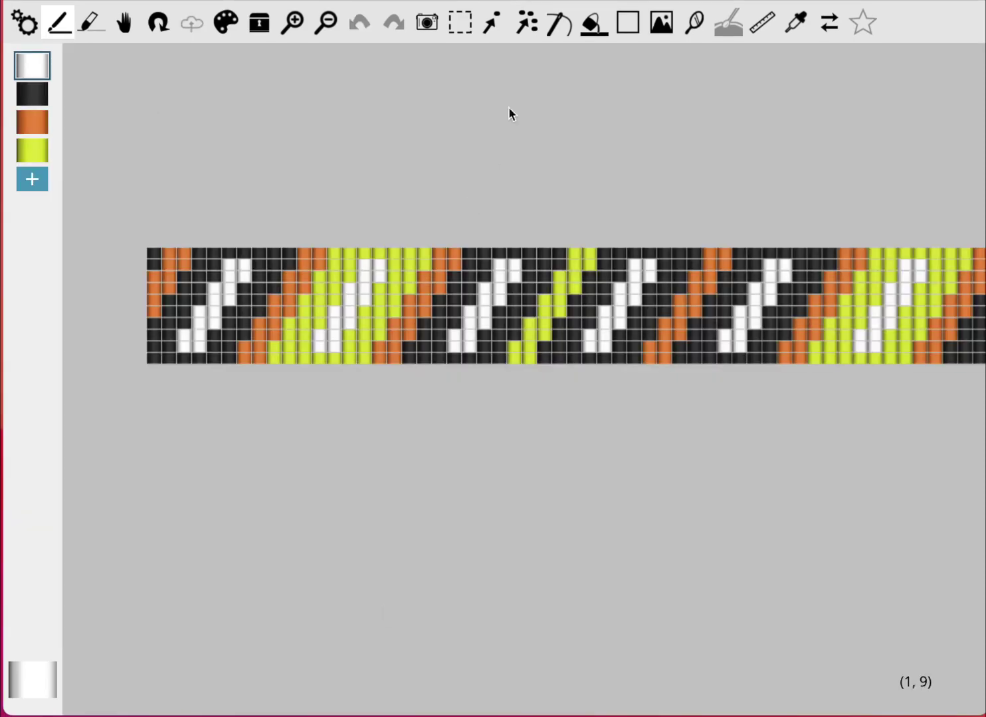
Step the reading-line highlight through the first bead columns of the striped pattern, and switch it to rows and back to columns.
left_click(561, 30)
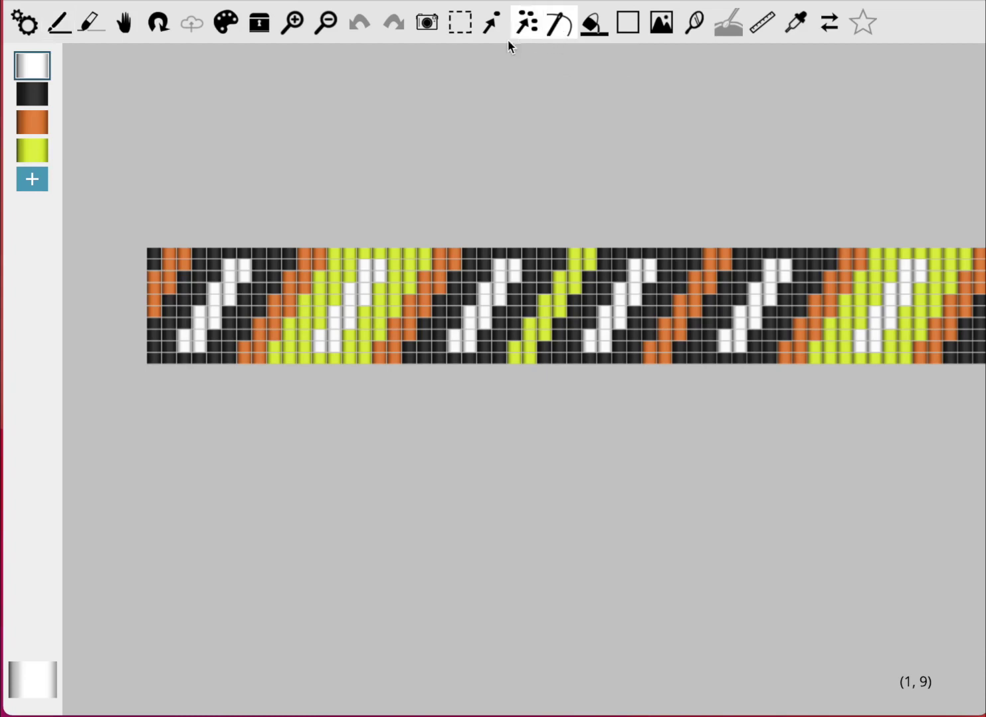
left_click(154, 265)
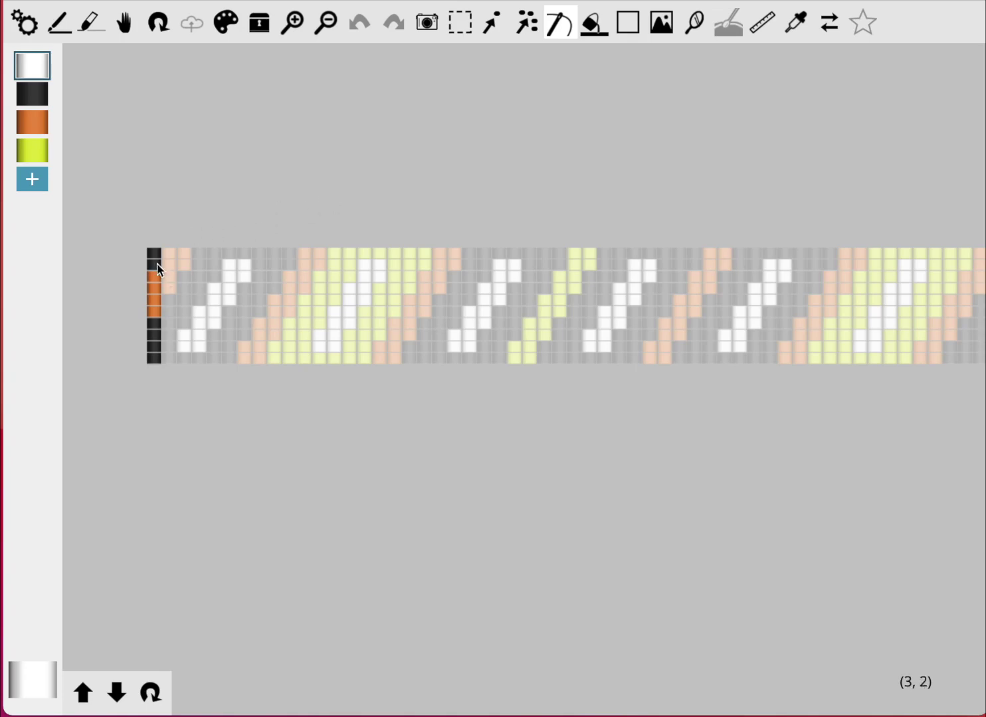
left_click(155, 365)
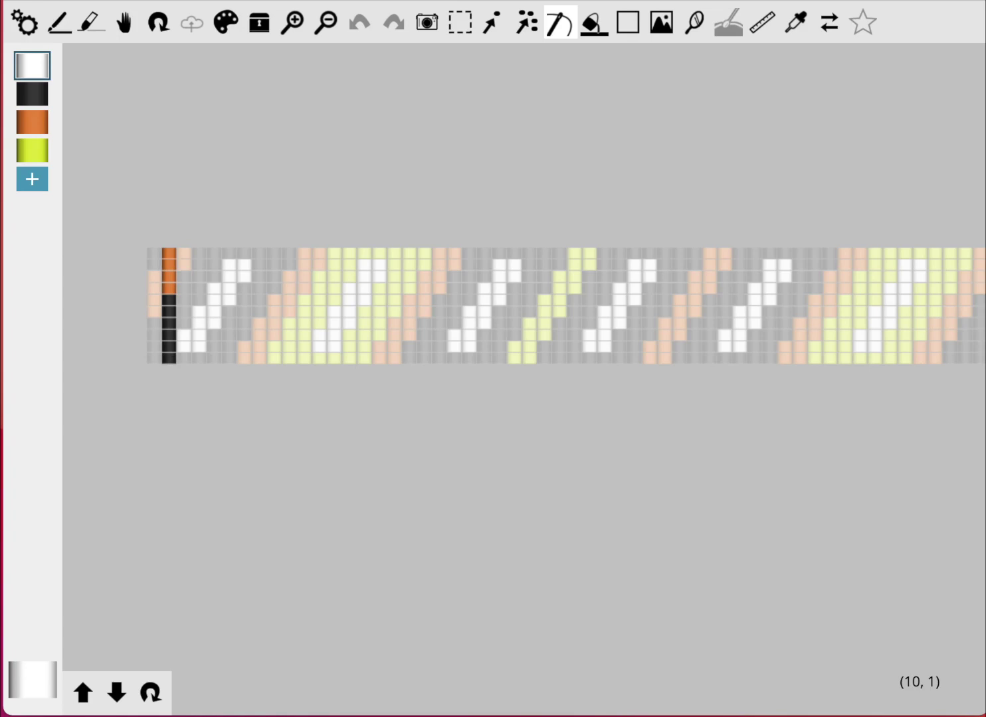
key("Up")
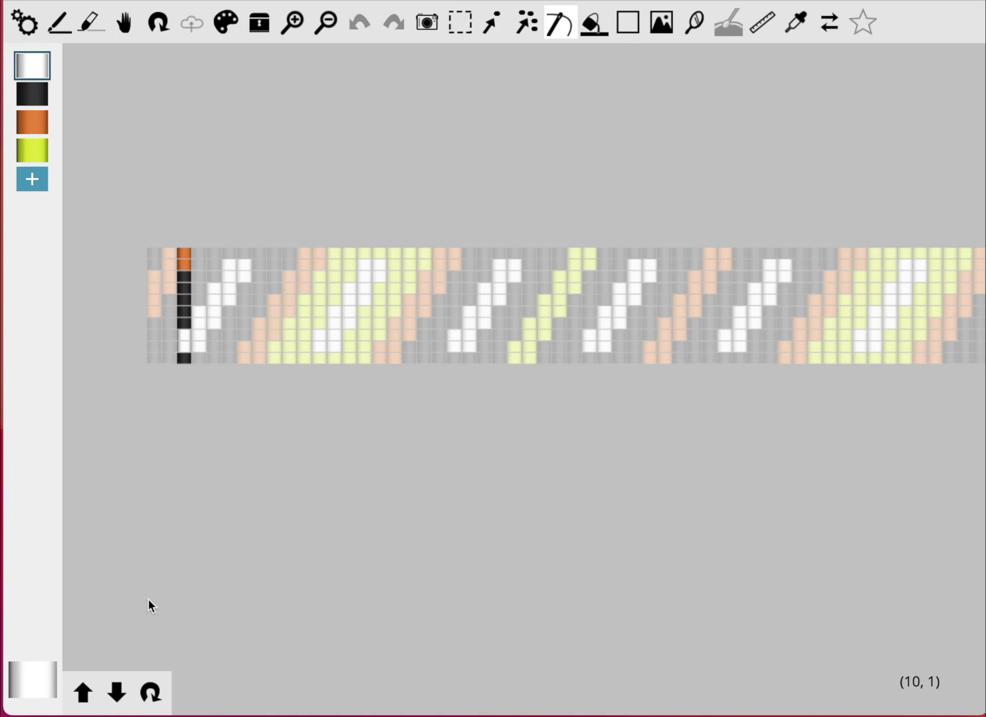
left_click(78, 699)
left_click(114, 698)
left_click(115, 699)
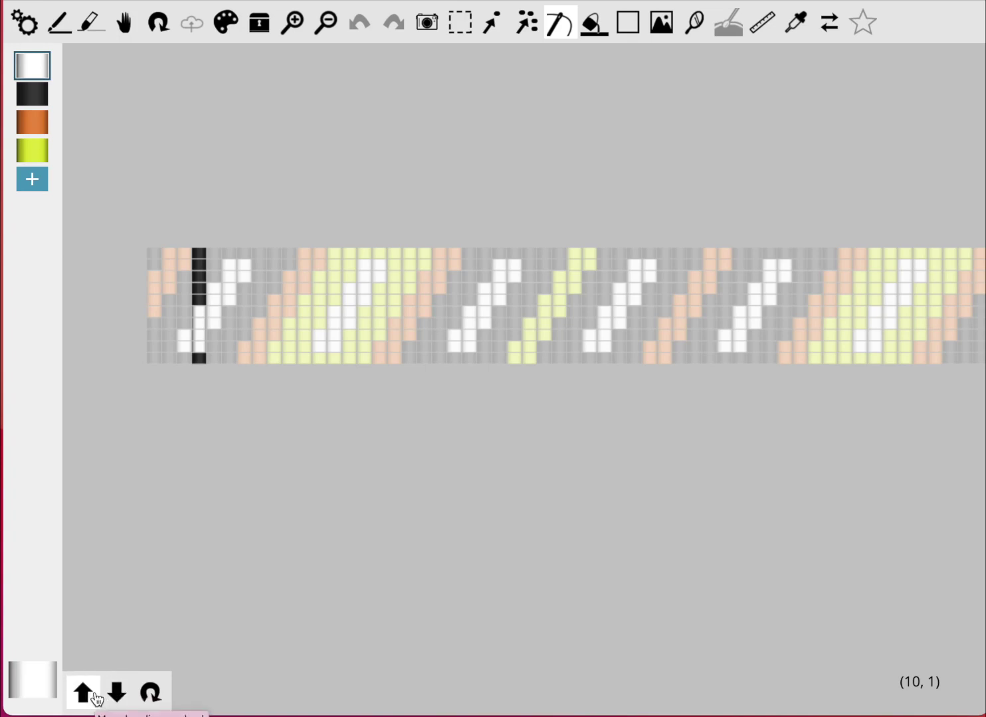
left_click(151, 694)
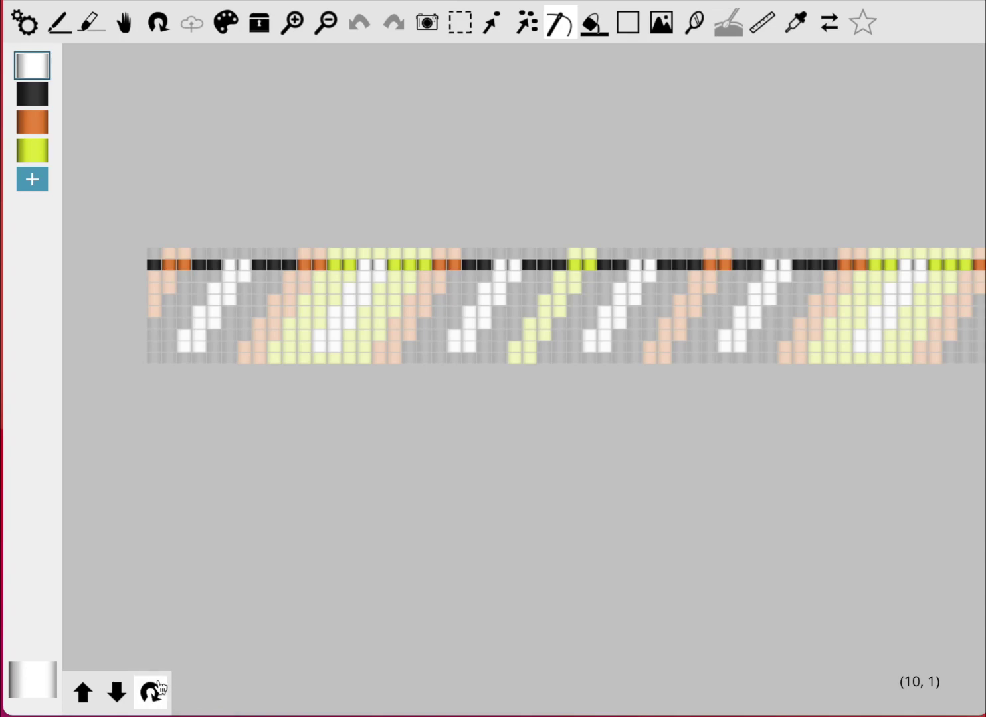
left_click(158, 688)
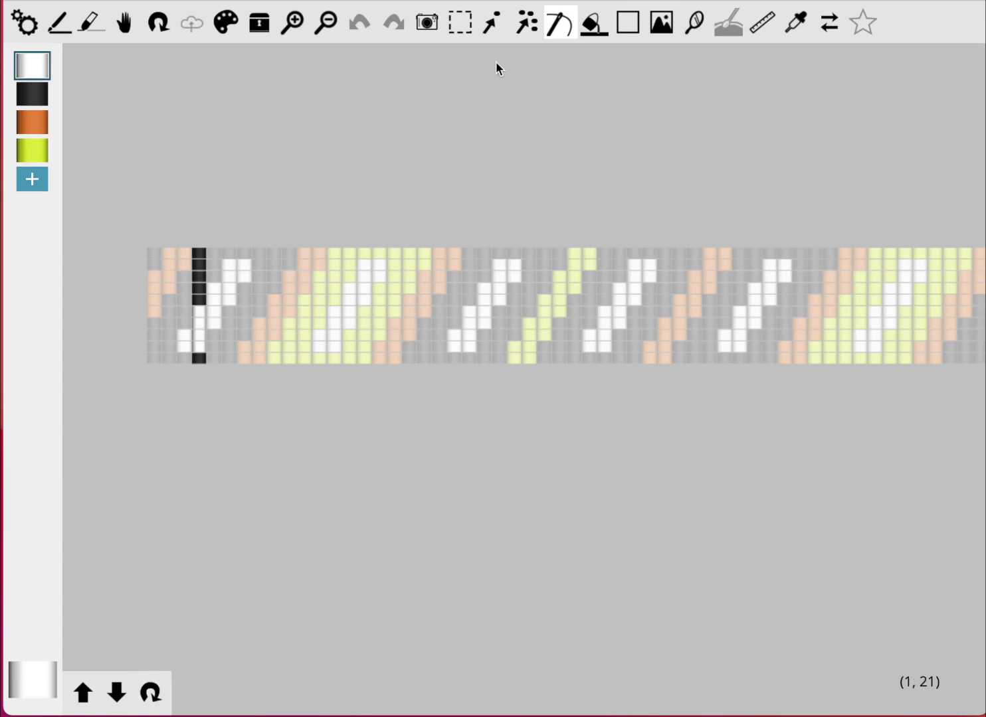
left_click(492, 32)
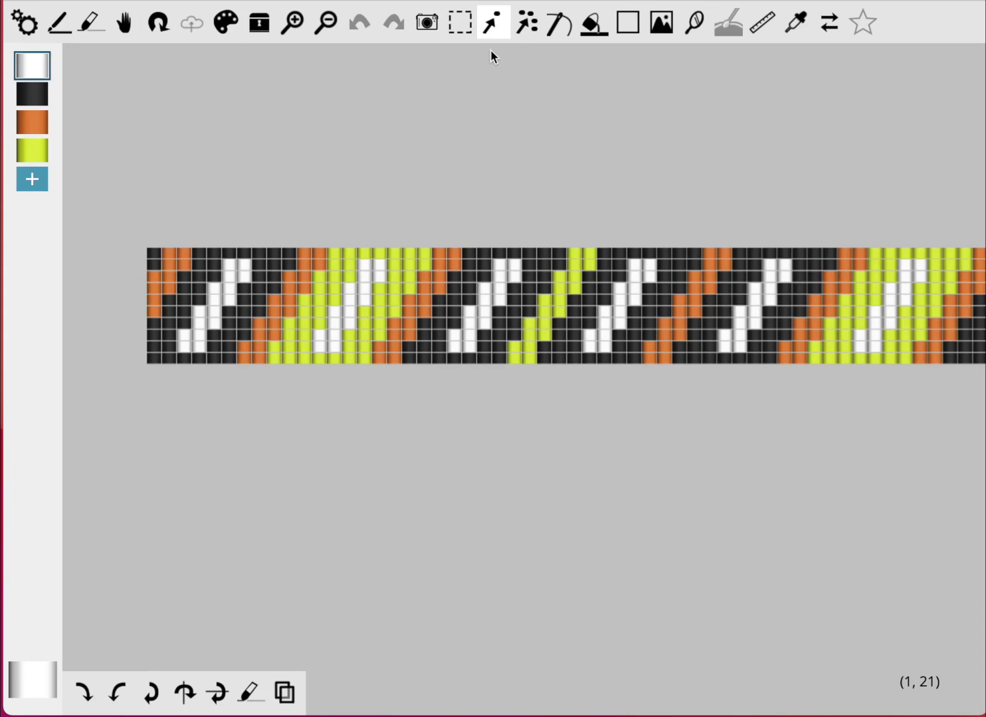
Place a vertical mirror axis at column 43 and erase all beads from the striped pattern.
left_click(694, 25)
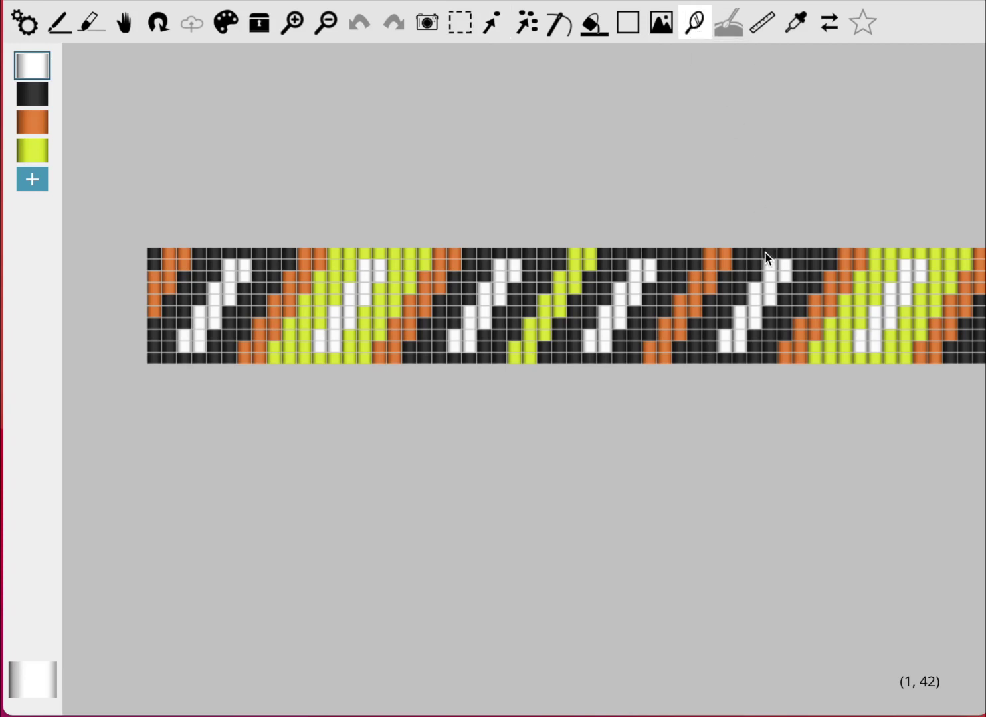
left_click(786, 313)
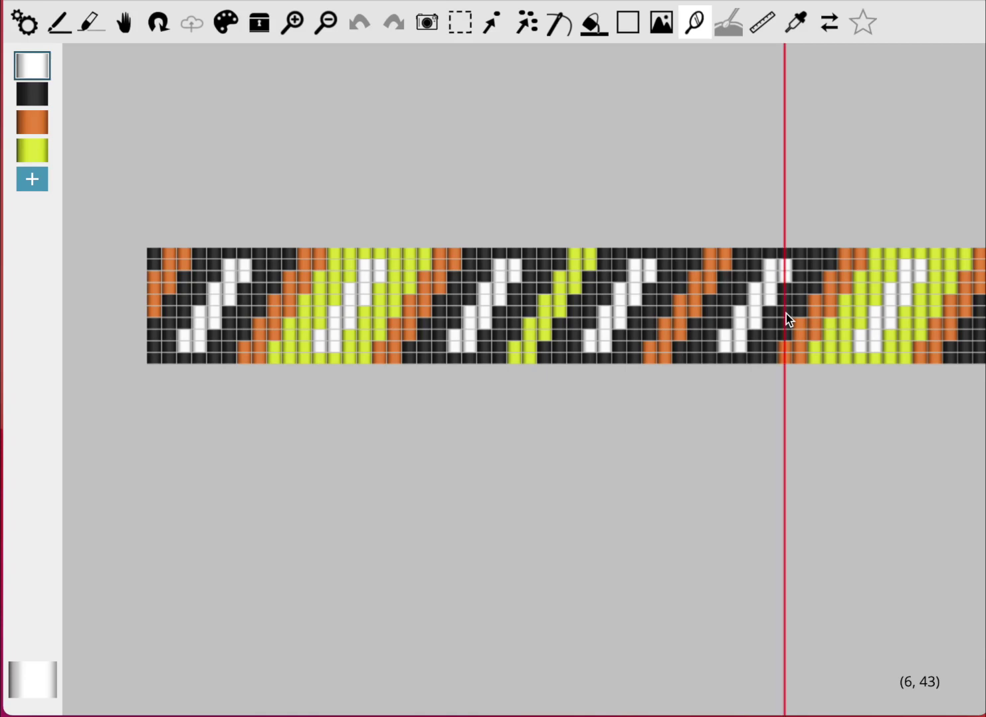
left_click(463, 31)
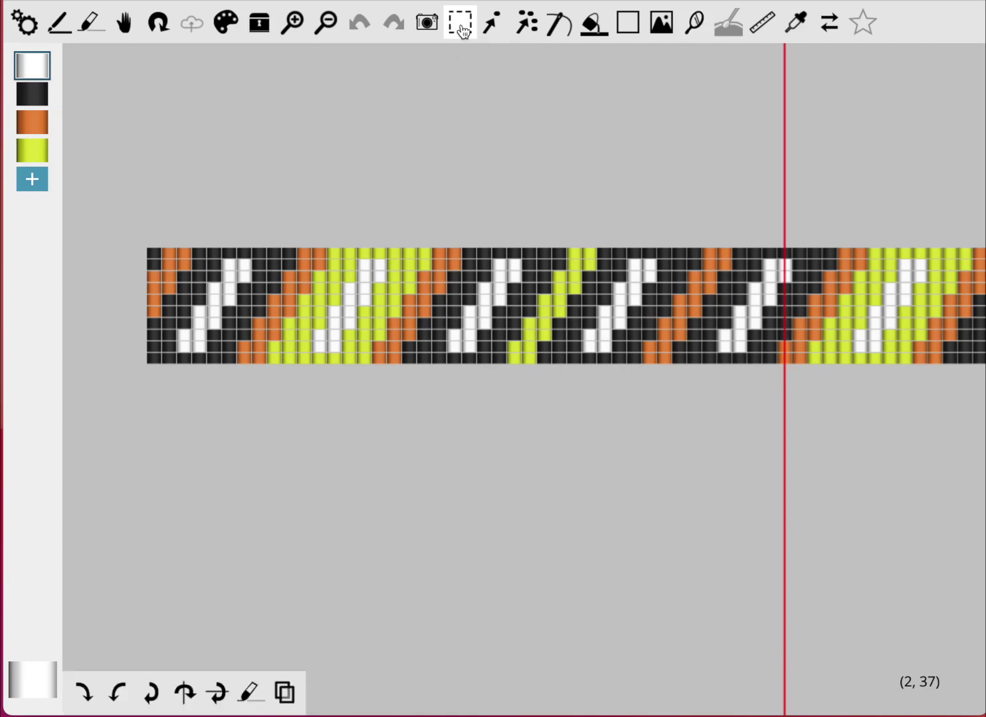
key("Delete")
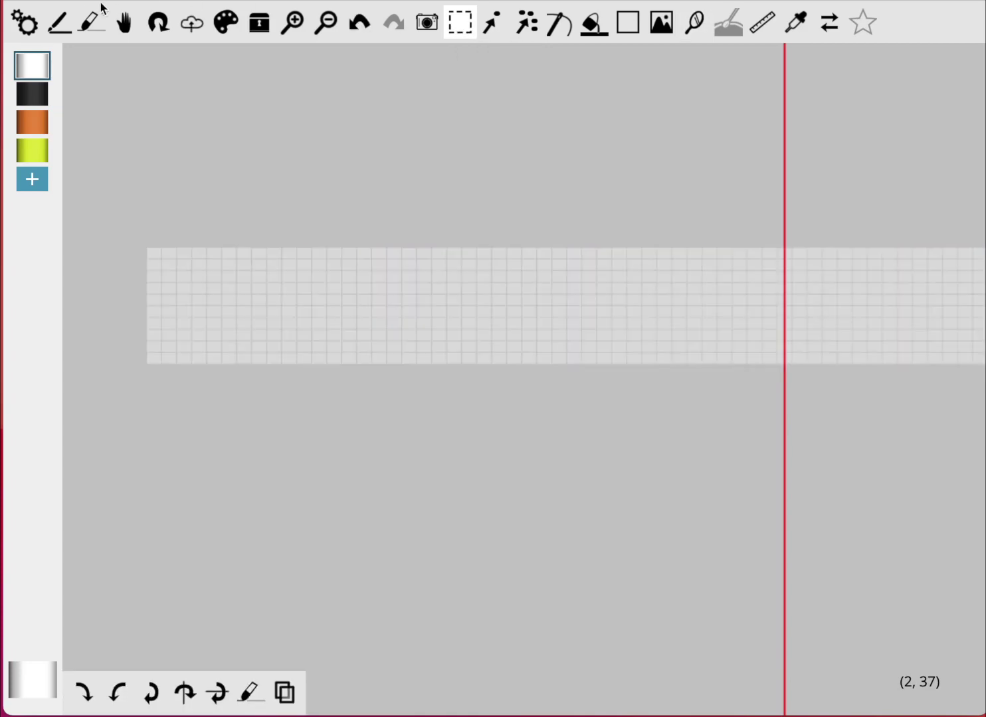
Try the horizontal mirror axis, and place a vertical one at the middle of the empty strip, at column 60.
left_click(124, 22)
left_click_drag(643, 198, 166, 204)
scroll(166, 203, "down", 4)
scroll(490, 356, "down", 3)
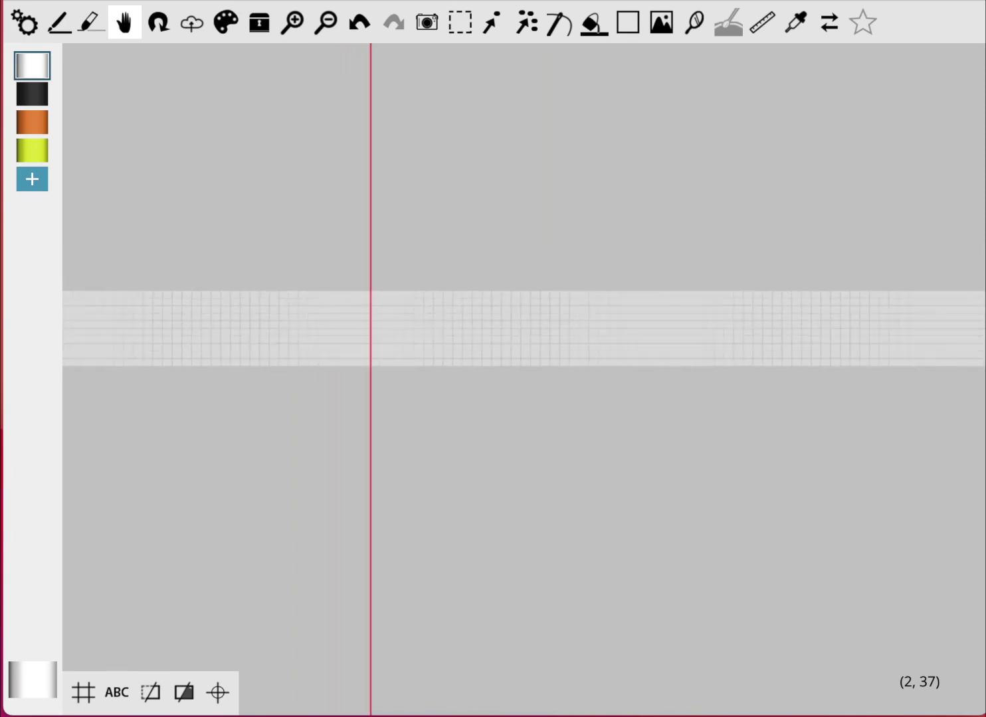
scroll(494, 356, "up", 3)
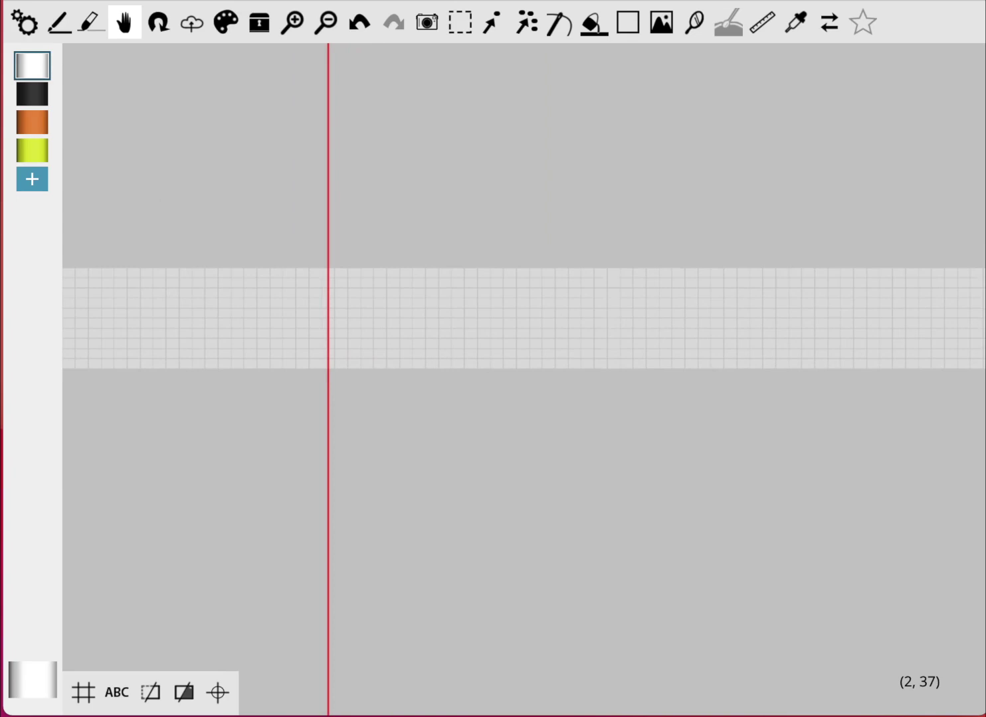
scroll(166, 203, "down", 3)
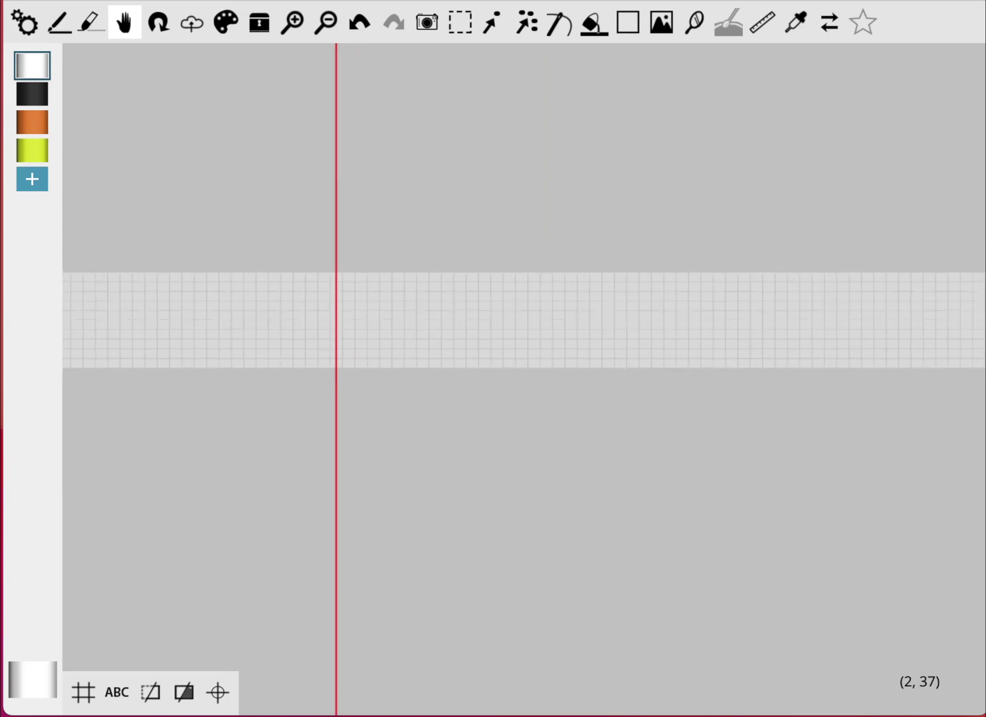
scroll(476, 336, "down", 1)
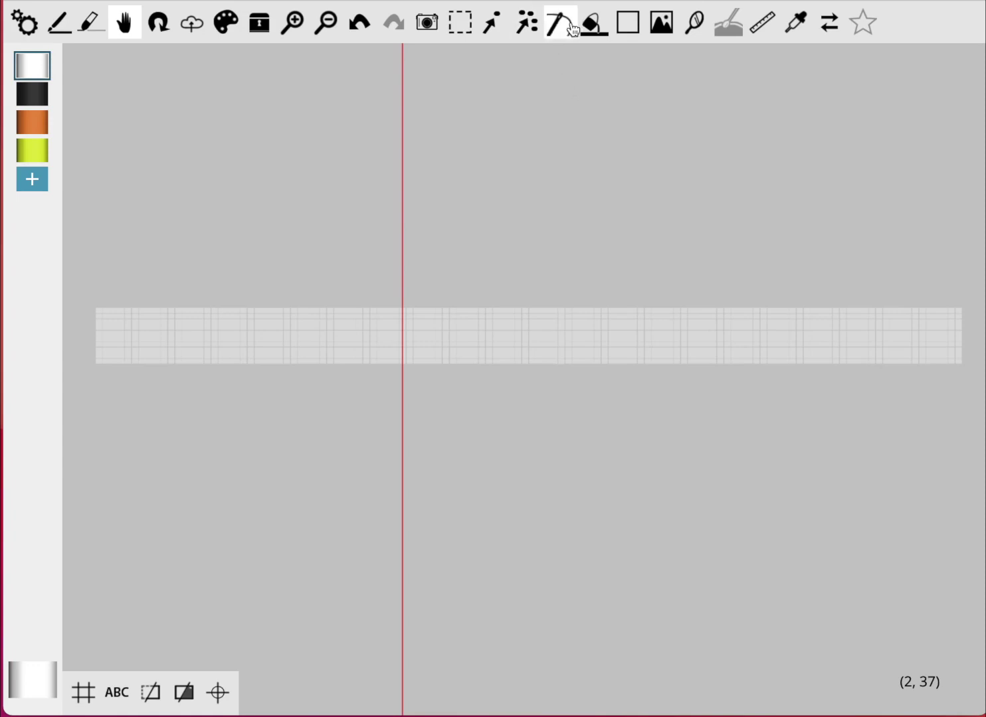
left_click(693, 30)
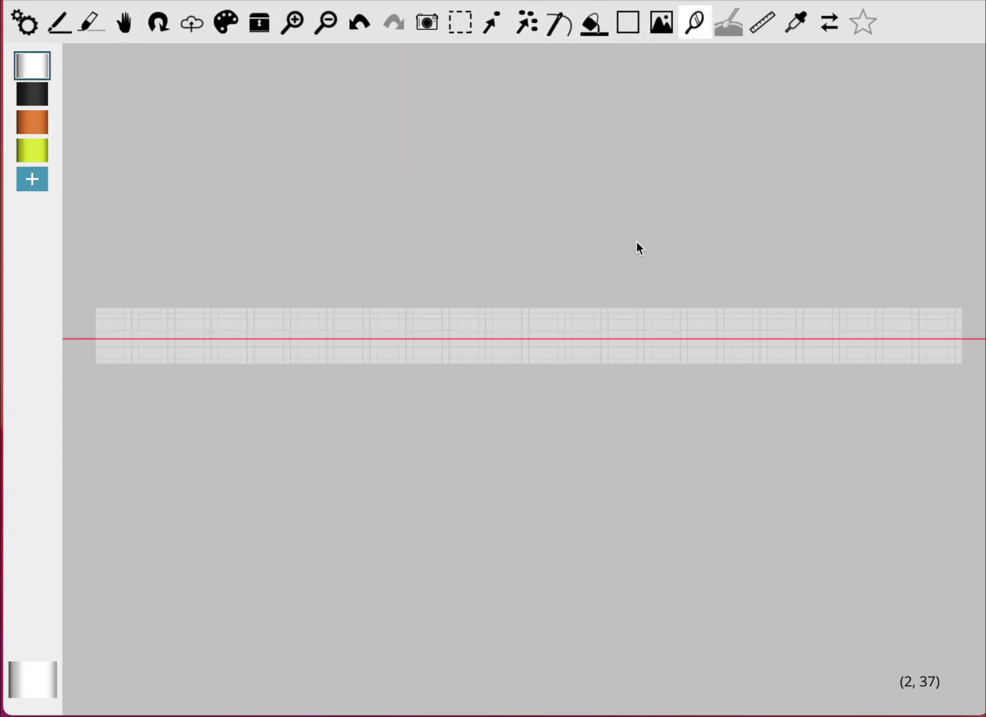
left_click(696, 28)
left_click(696, 28)
left_click(699, 37)
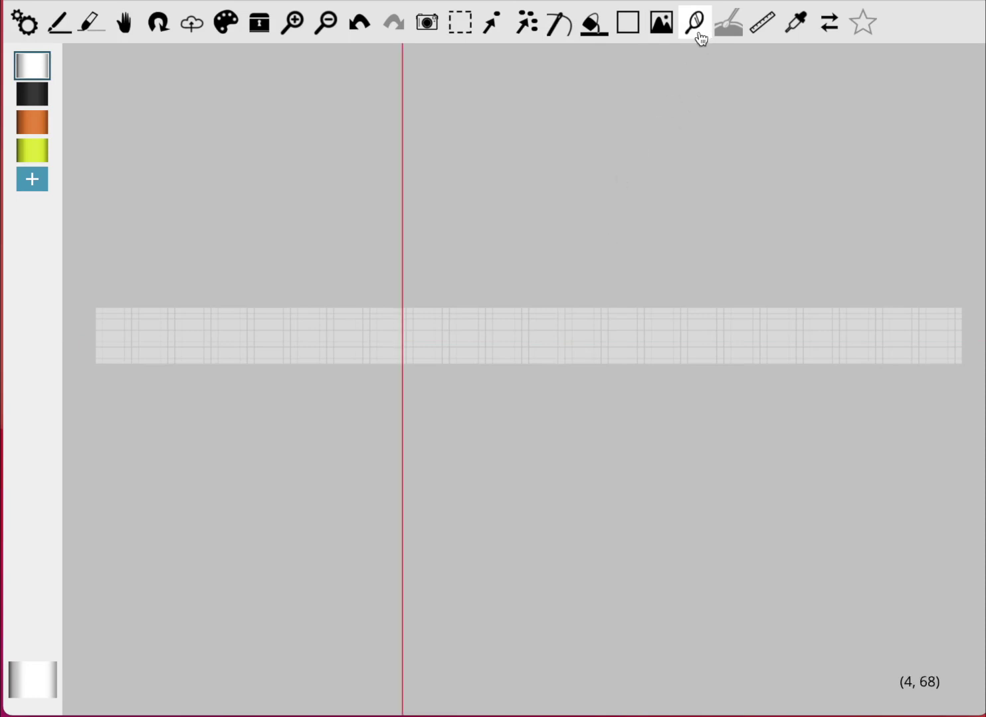
left_click(539, 335)
left_click(525, 340)
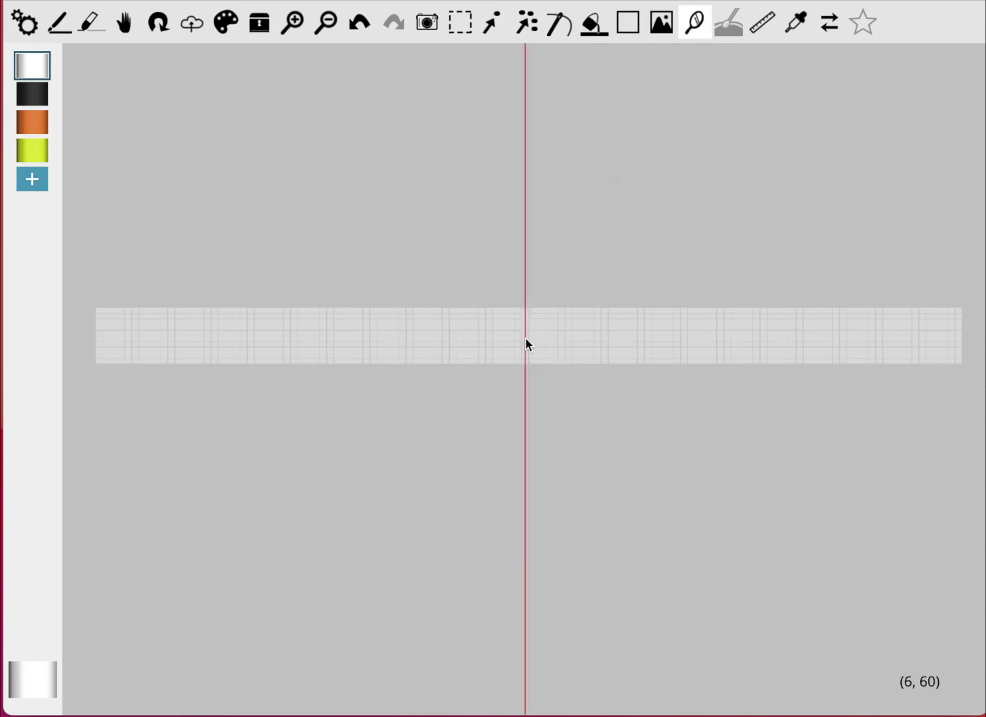
Draw freehand yellow-green shapes near the middle of the strip, mirrored across the vertical axis.
left_click(38, 158)
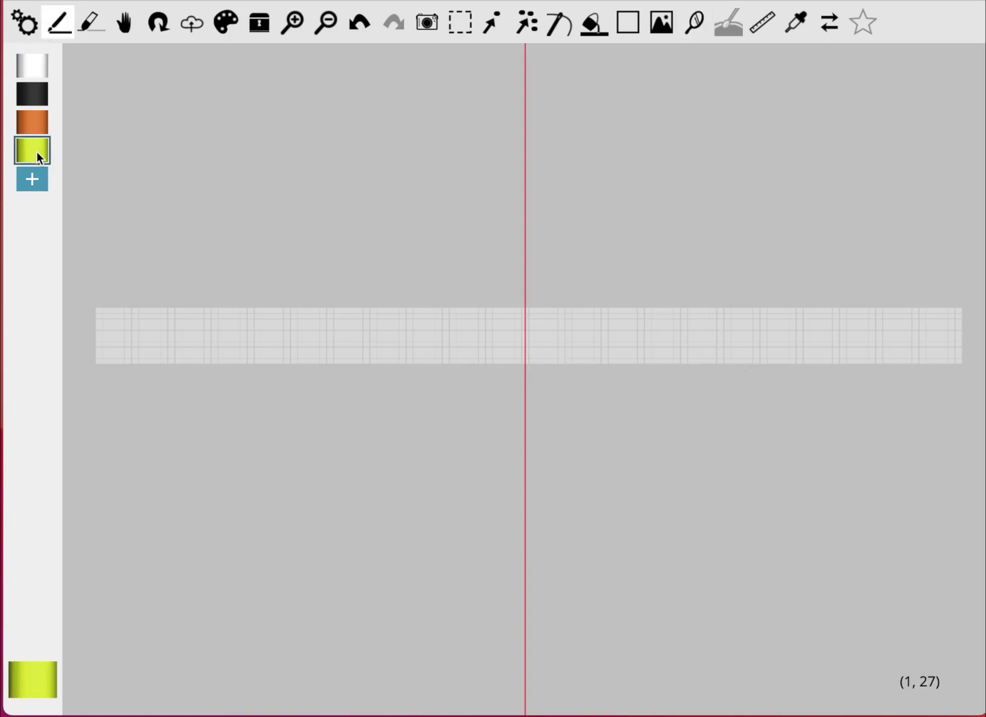
mouse_move(447, 322)
left_mouse_down()
mouse_move(427, 322)
mouse_move(401, 330)
mouse_move(412, 342)
mouse_move(444, 330)
mouse_move(411, 329)
mouse_move(436, 335)
mouse_move(408, 342)
mouse_move(422, 330)
mouse_move(400, 344)
mouse_move(422, 340)
mouse_move(413, 323)
mouse_move(403, 337)
mouse_move(464, 317)
mouse_move(441, 312)
mouse_move(467, 310)
mouse_move(435, 323)
mouse_move(408, 317)
mouse_move(486, 318)
mouse_move(394, 310)
left_mouse_up()
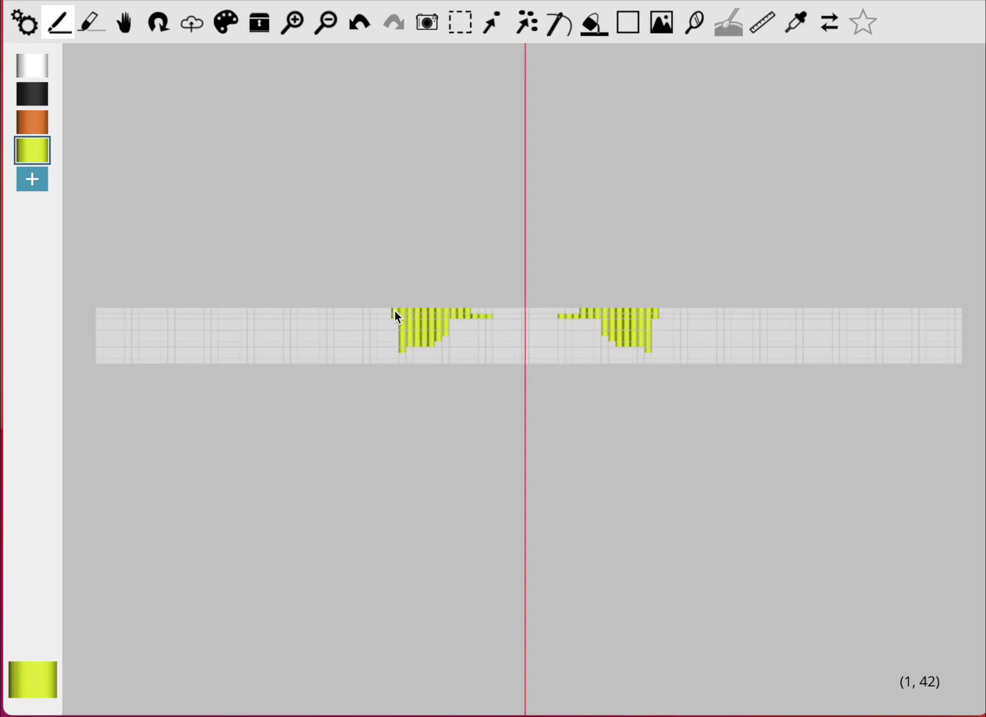
mouse_move(468, 319)
left_mouse_down()
mouse_move(520, 345)
mouse_move(578, 372)
left_mouse_up()
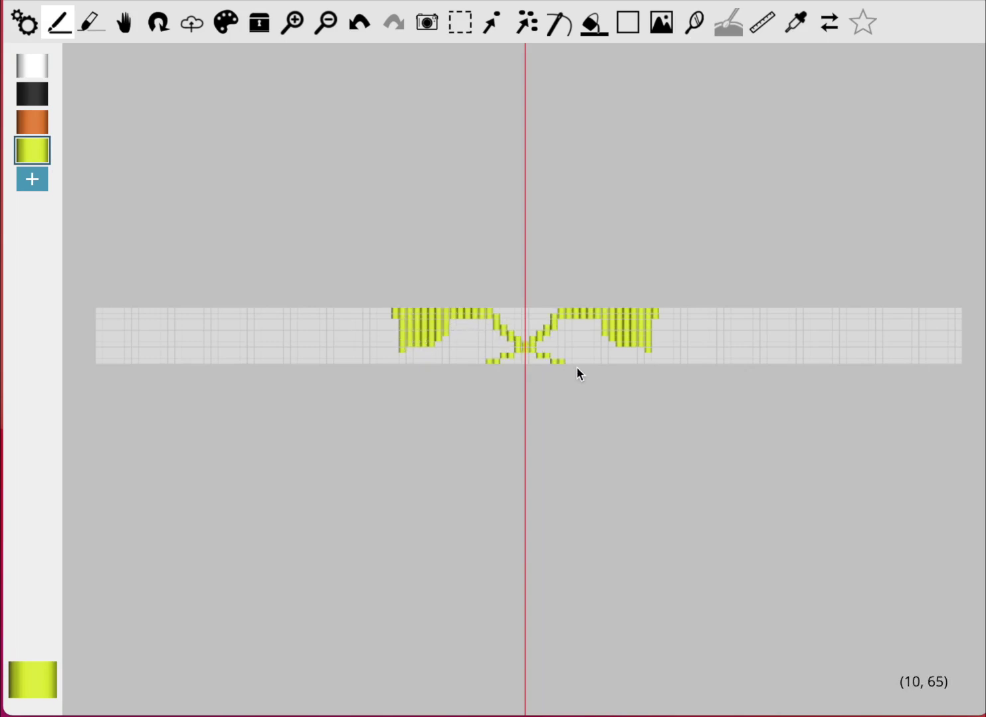
Draw freehand orange squiggles and a black shape toward the end of the strip, mirrored across the vertical axis.
left_click(34, 115)
mouse_move(345, 316)
left_mouse_down()
mouse_move(354, 353)
mouse_move(304, 328)
mouse_move(256, 351)
mouse_move(344, 336)
mouse_move(226, 320)
mouse_move(214, 342)
mouse_move(181, 335)
mouse_move(141, 359)
mouse_move(191, 335)
mouse_move(173, 342)
left_mouse_up()
left_click(34, 96)
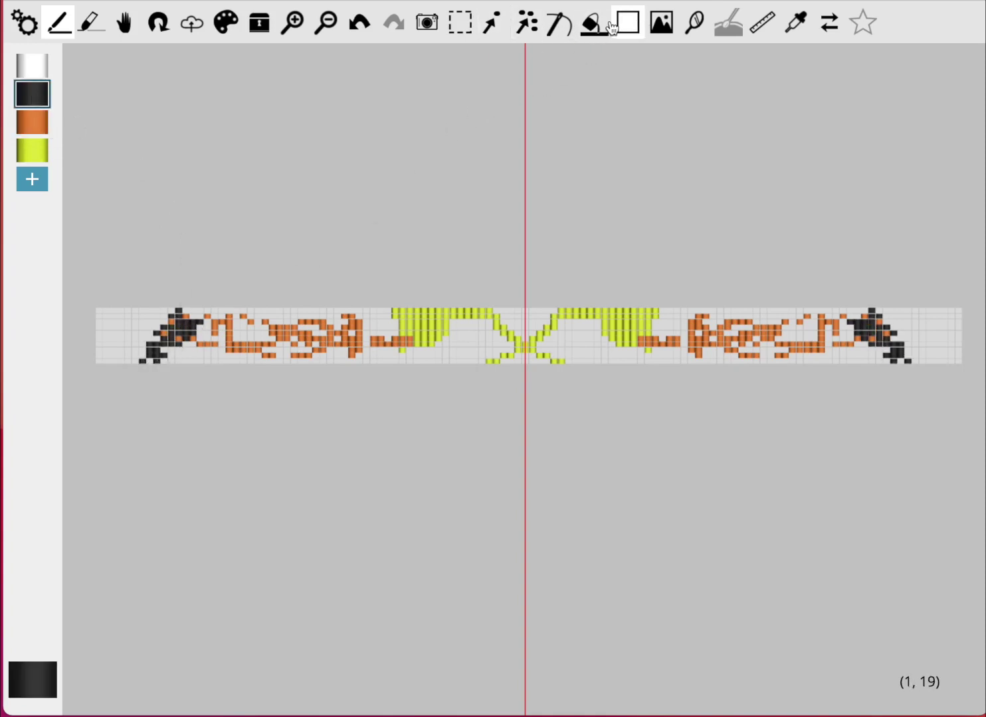
Switch to the horizontal mirror axis and paint white areas beside the middle of the strip, mirrored across it.
left_click(697, 23)
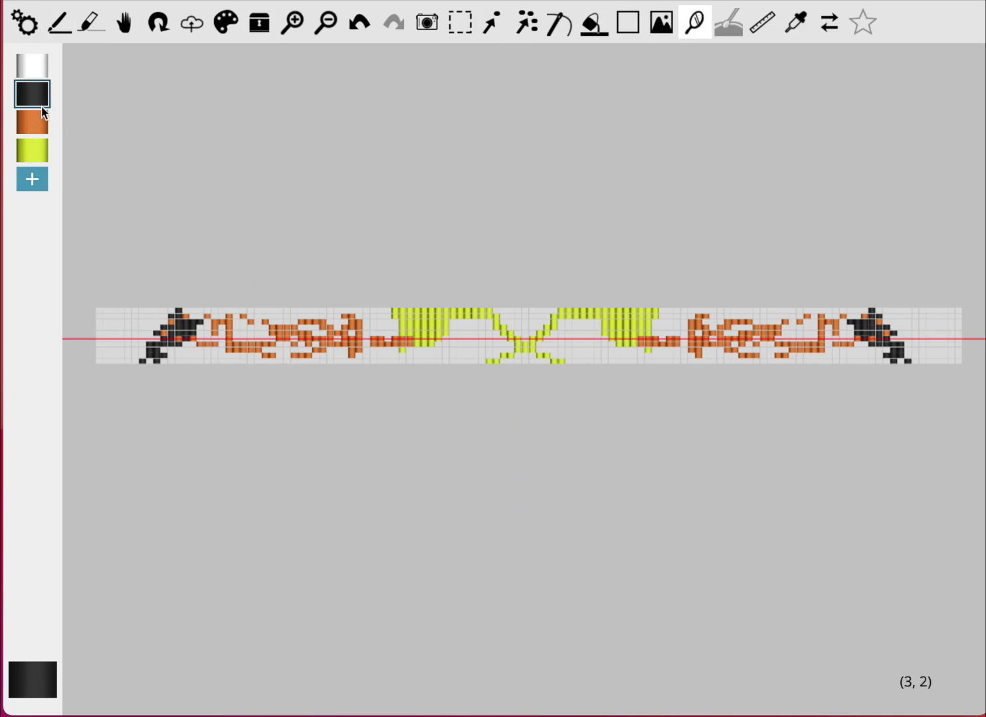
left_click(29, 64)
mouse_move(418, 330)
left_mouse_down()
mouse_move(497, 332)
mouse_move(453, 328)
mouse_move(455, 341)
mouse_move(445, 338)
left_mouse_up()
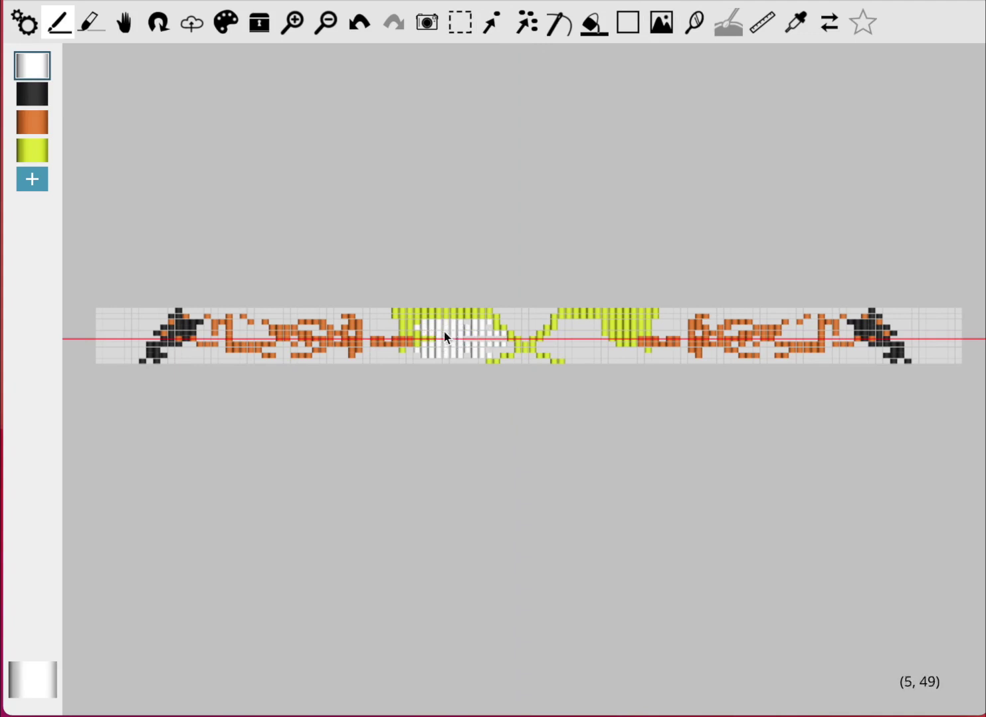
mouse_move(587, 365)
left_mouse_down()
mouse_move(577, 358)
mouse_move(613, 352)
left_mouse_up()
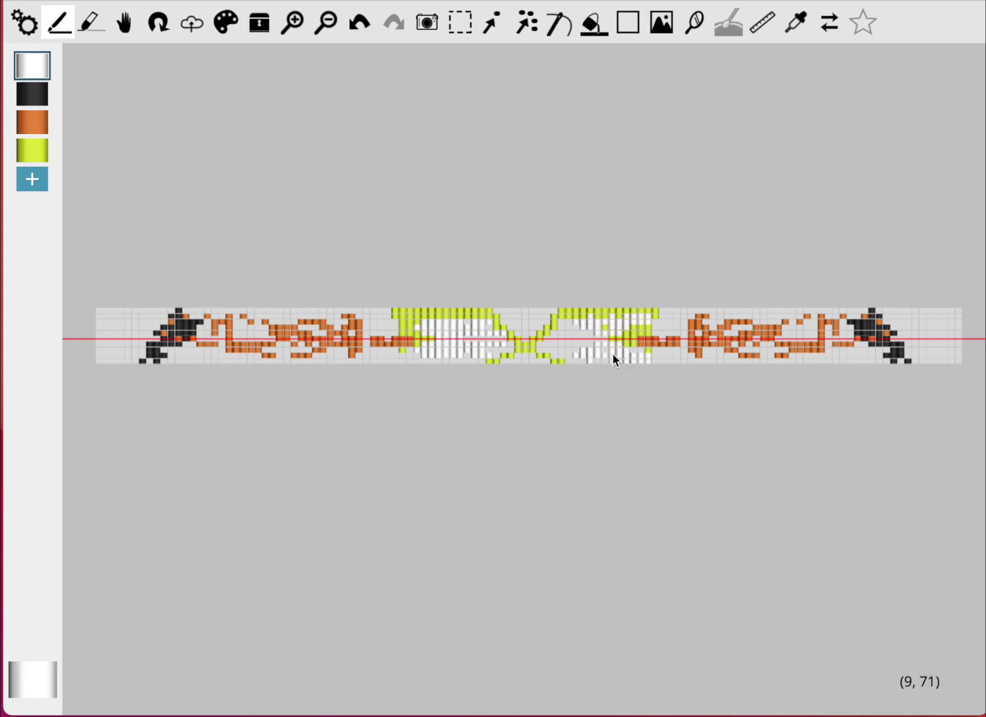
Turn on both mirror axes and erase all beads from the strip.
left_click(696, 25)
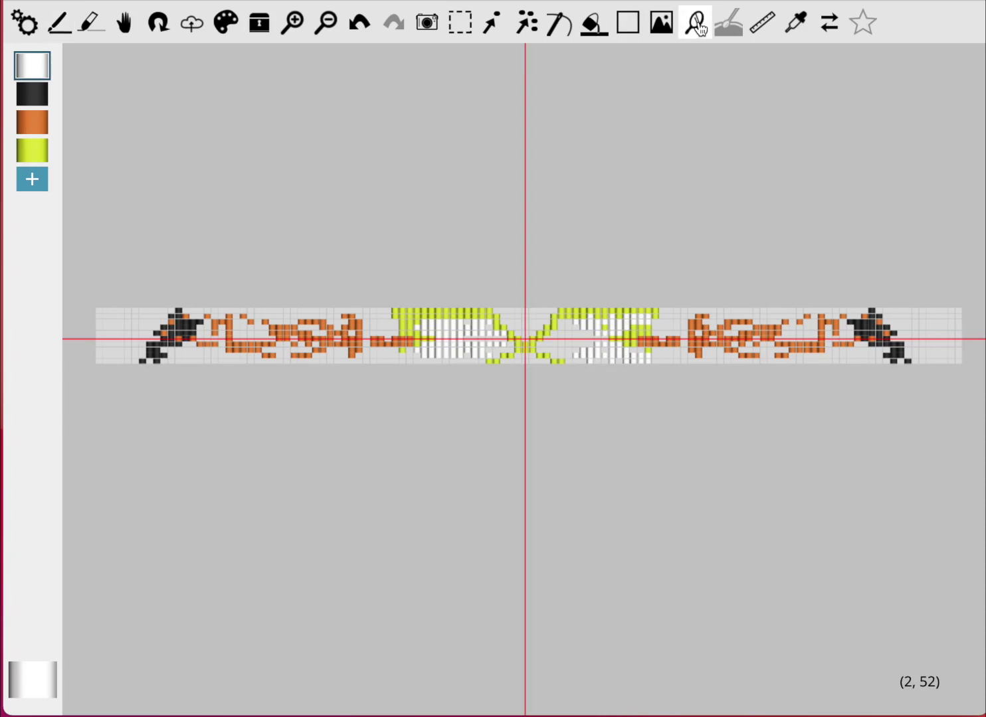
left_click(455, 30)
left_click_drag(100, 269, 956, 472)
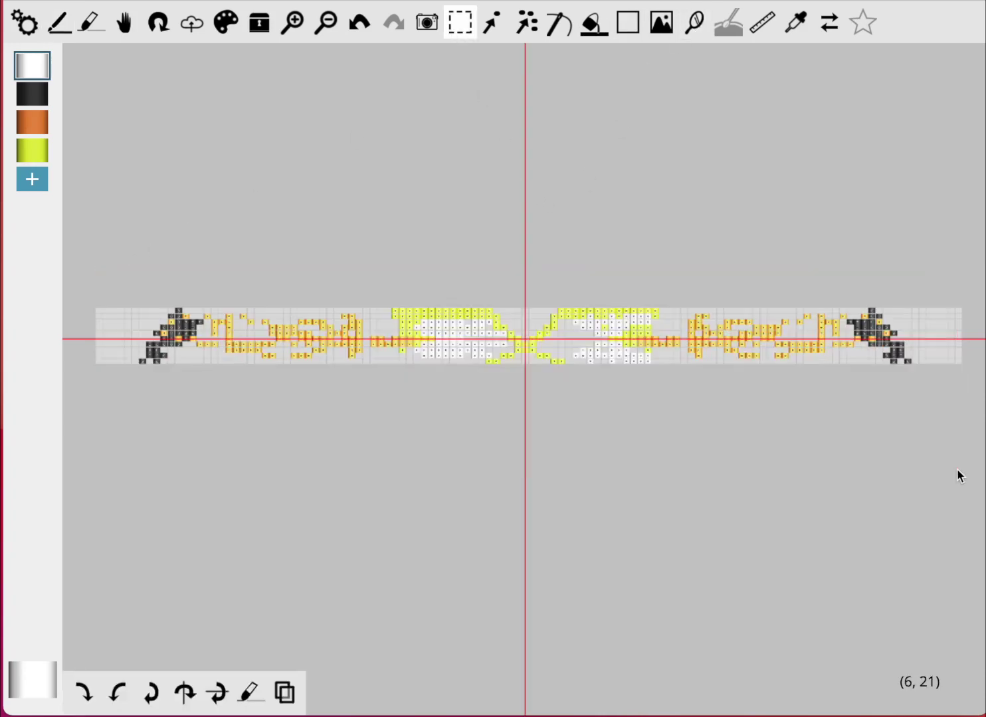
key("Delete")
Draw a black oval outline with dots inside at the strip's middle, mirrored across both axes, and turn the mirroring off.
left_click(46, 87)
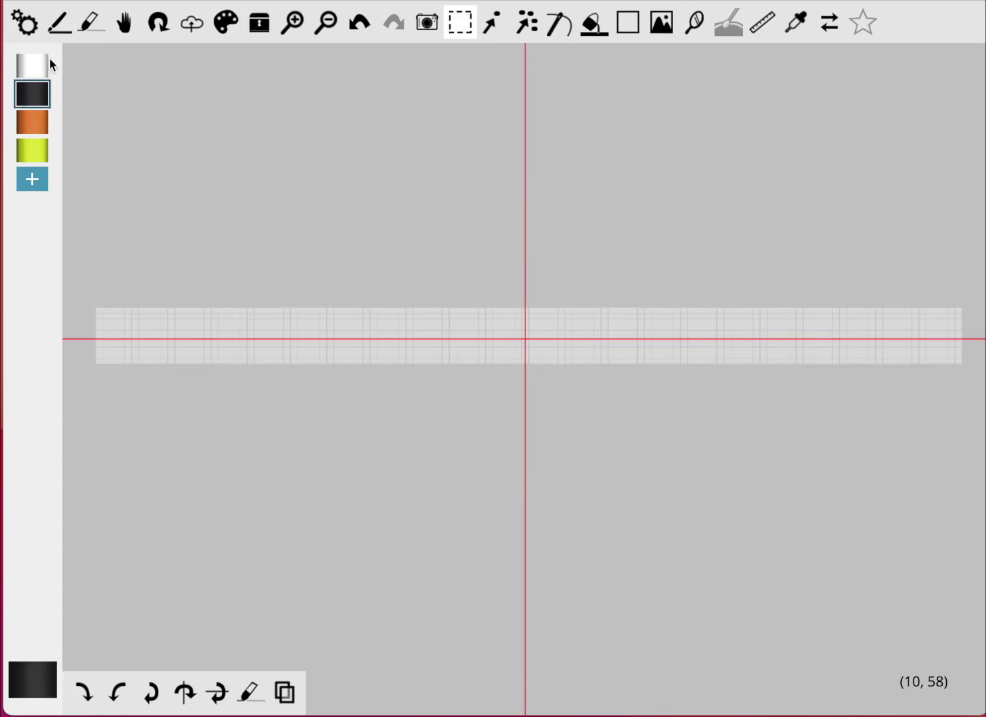
left_click(69, 25)
left_click(518, 334)
left_click(510, 323)
left_click(496, 322)
left_click(504, 322)
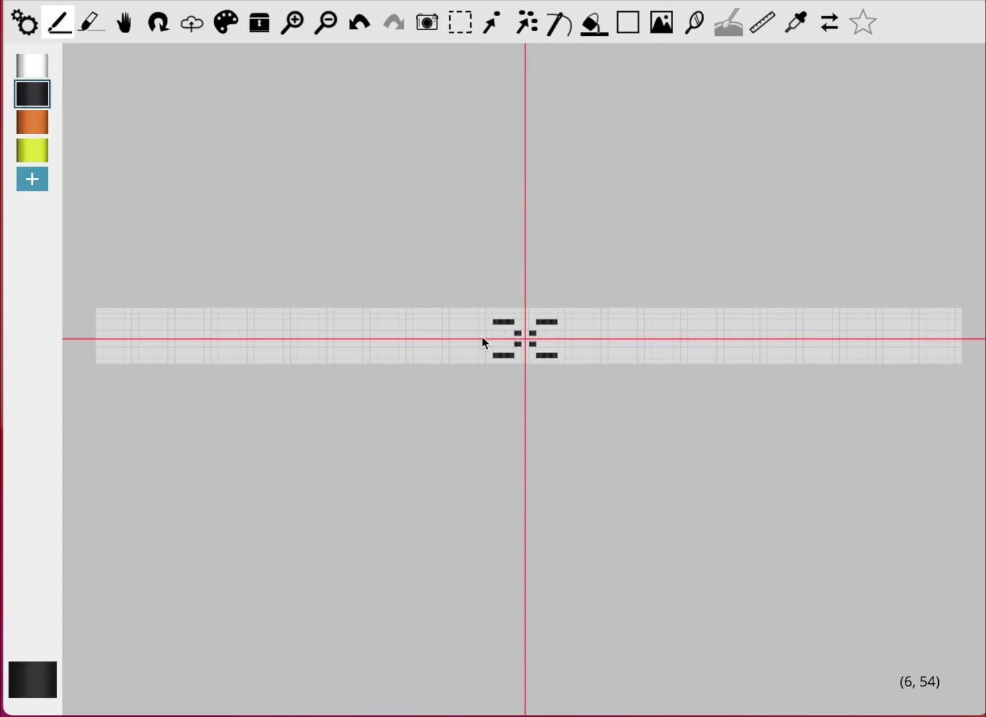
left_click(475, 325)
left_click(480, 329)
mouse_move(480, 327)
left_mouse_down()
mouse_move(511, 309)
mouse_move(530, 324)
mouse_move(481, 345)
left_mouse_up()
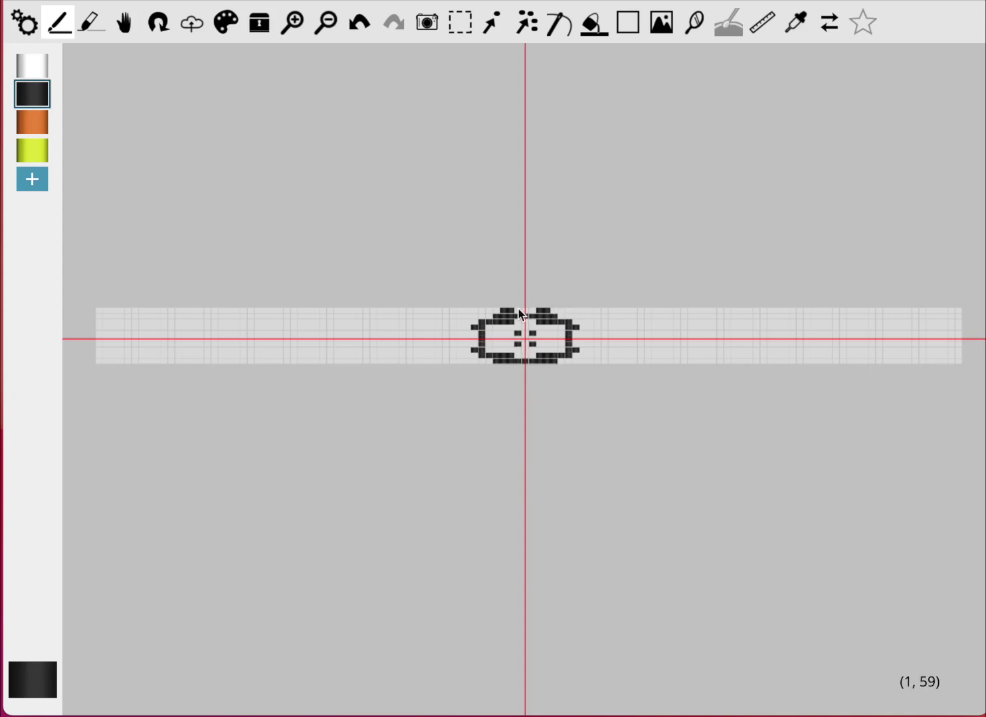
left_click_drag(518, 309, 525, 310)
left_click(690, 26)
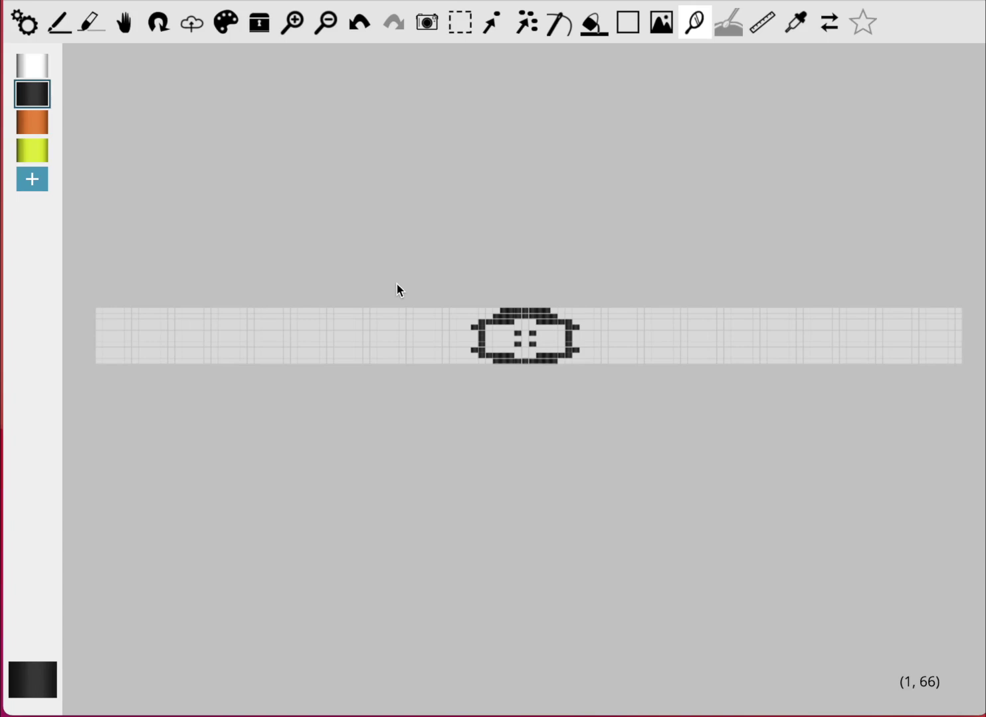
Measure a horizontal distance above the bead strip with the Ruler.
left_click(754, 29)
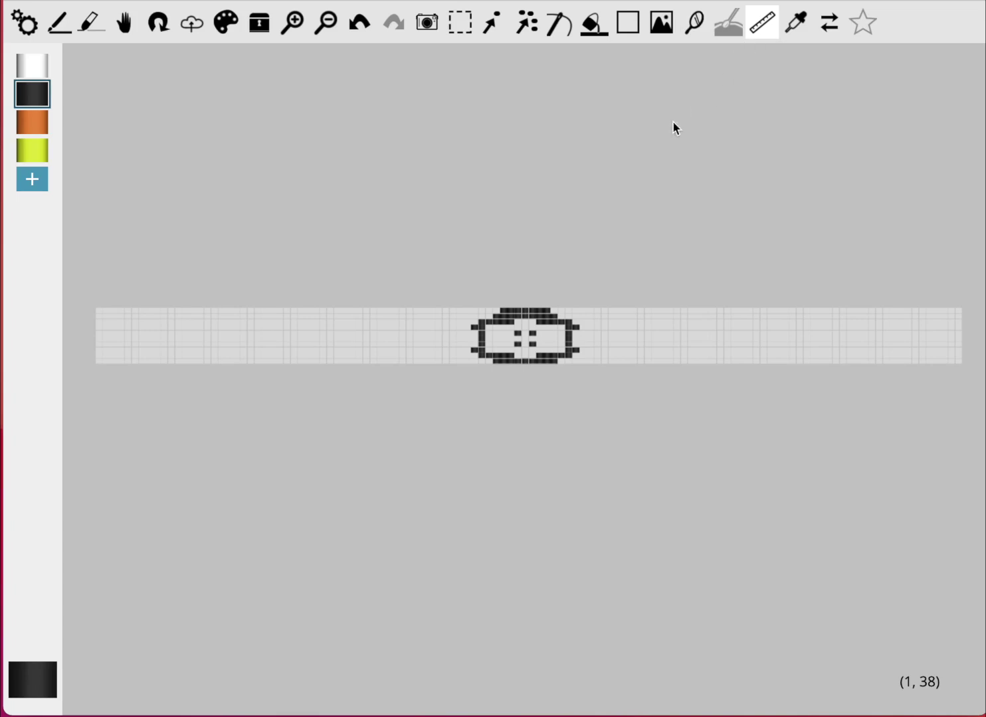
left_click_drag(168, 271, 632, 269)
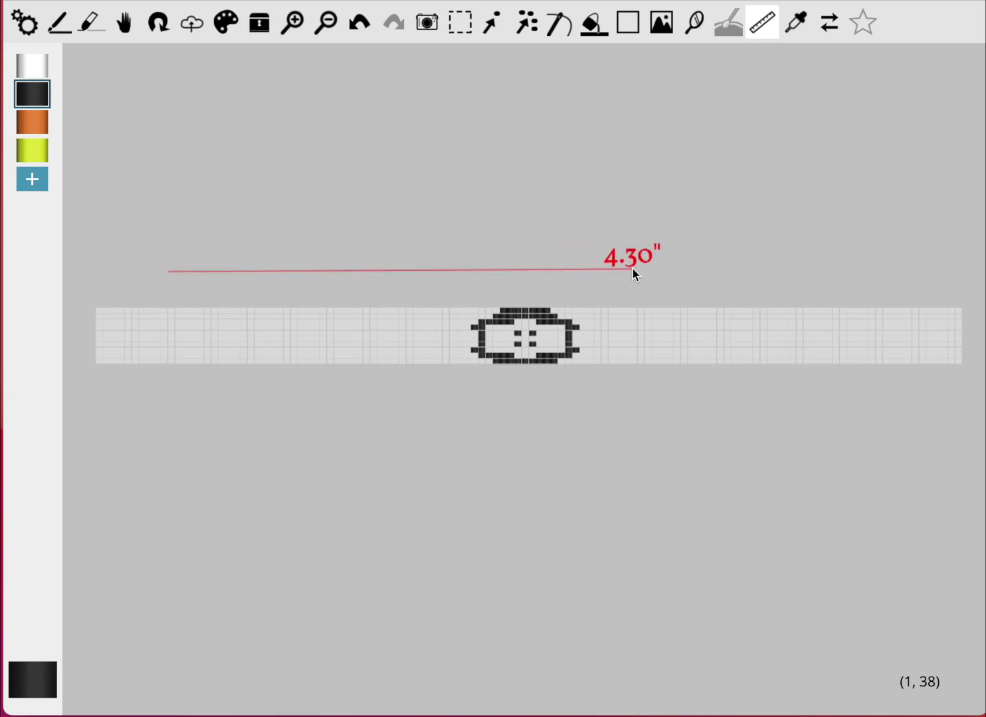
left_click_drag(633, 269, 637, 271)
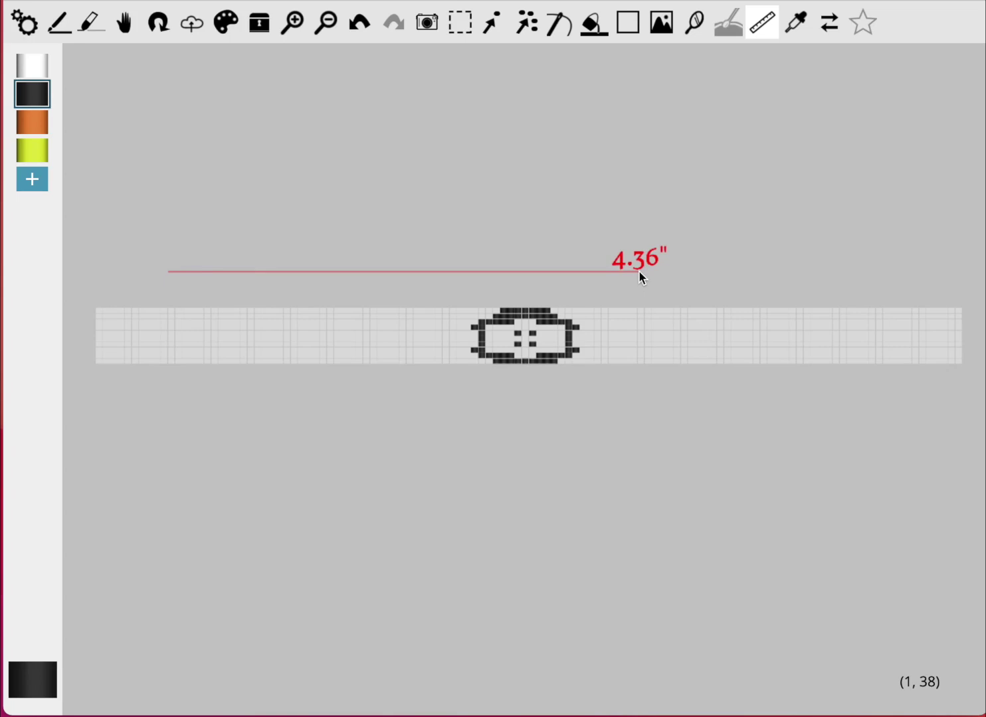
left_click_drag(638, 271, 638, 271)
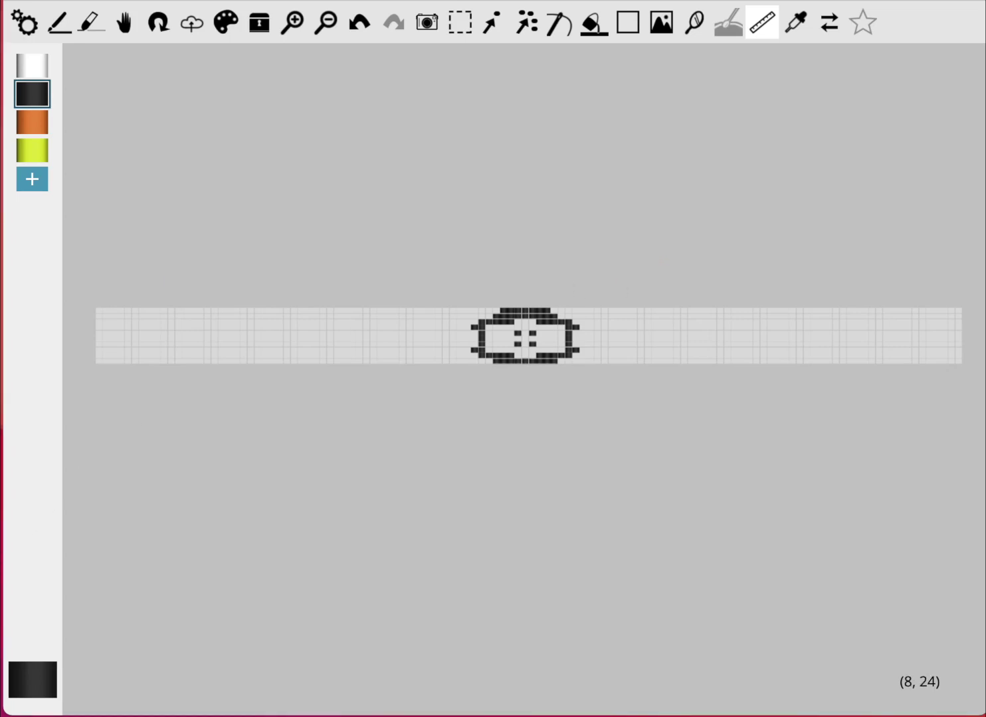
Create a new Peyote project titled "My peyote" with Miyuki Delica 11/0 beads, 30 rows and 30 columns.
left_click(834, 31)
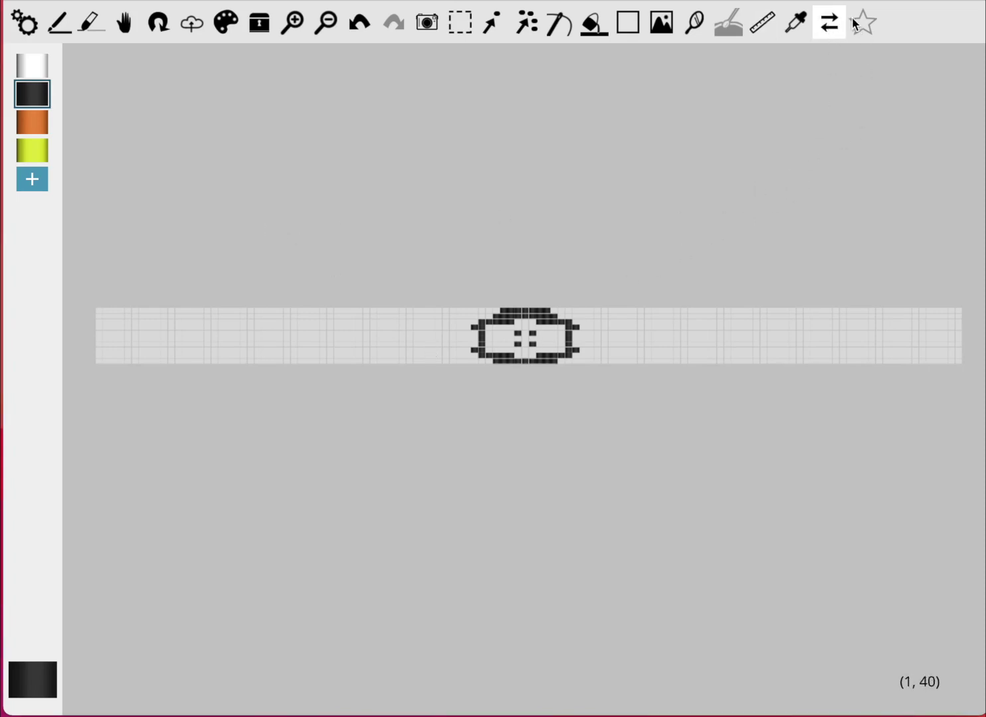
left_click(25, 21)
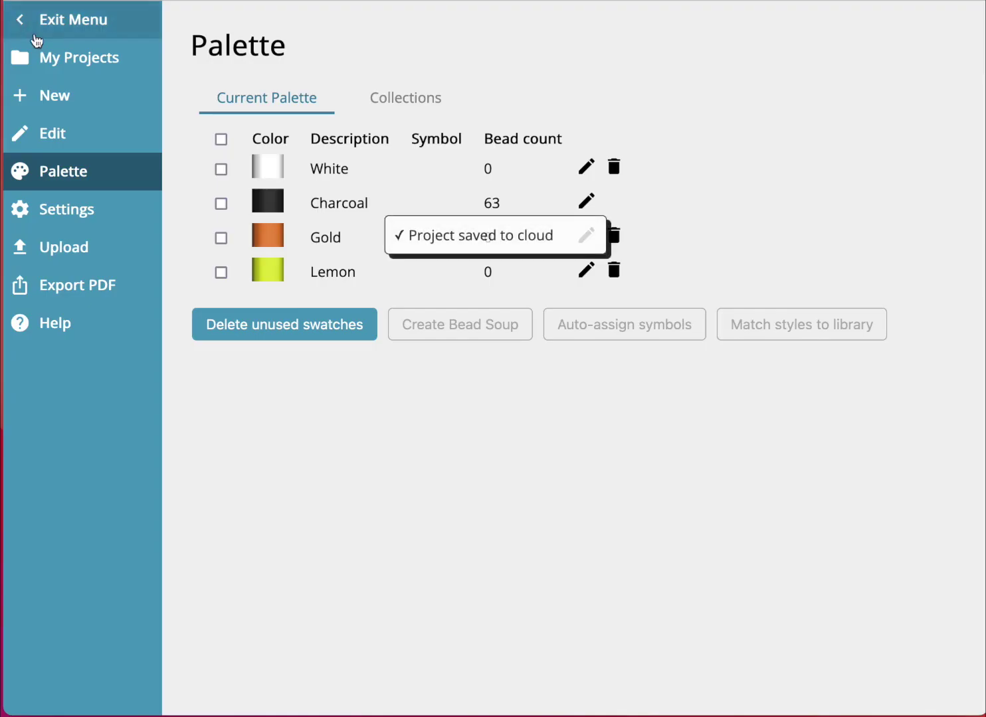
left_click(79, 97)
left_click(570, 113)
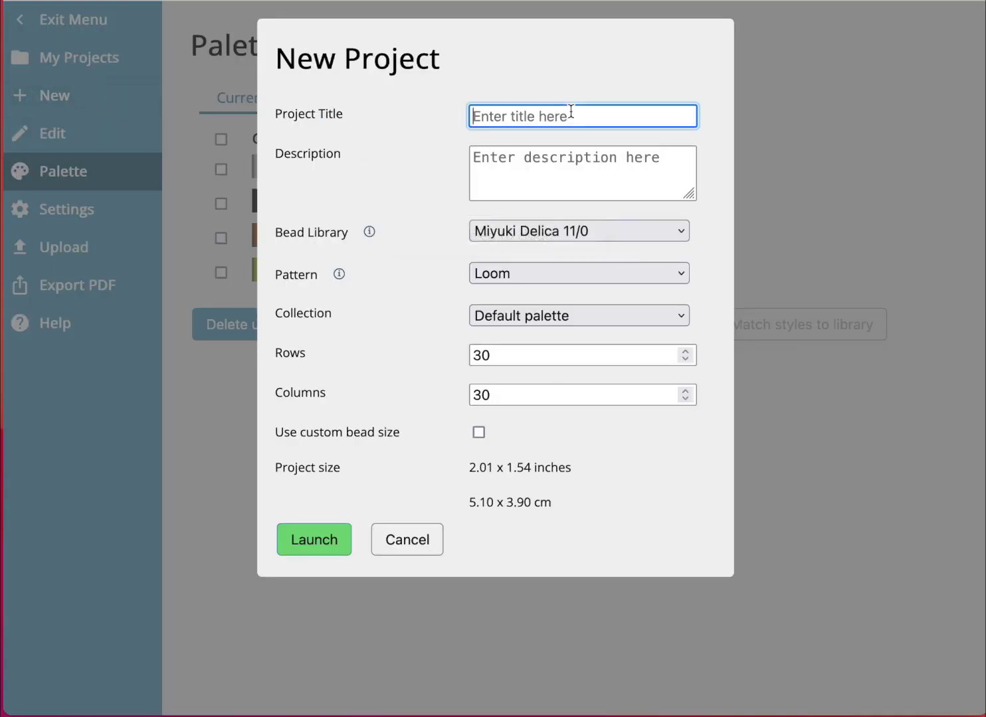
left_click(589, 278)
left_click(588, 347)
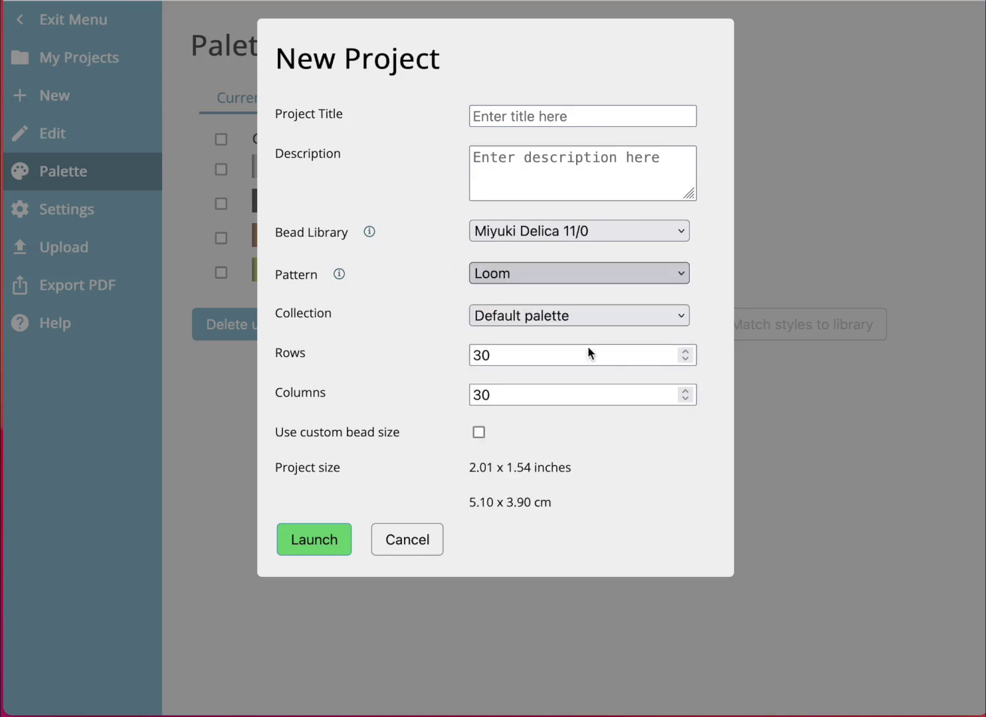
left_click(542, 117)
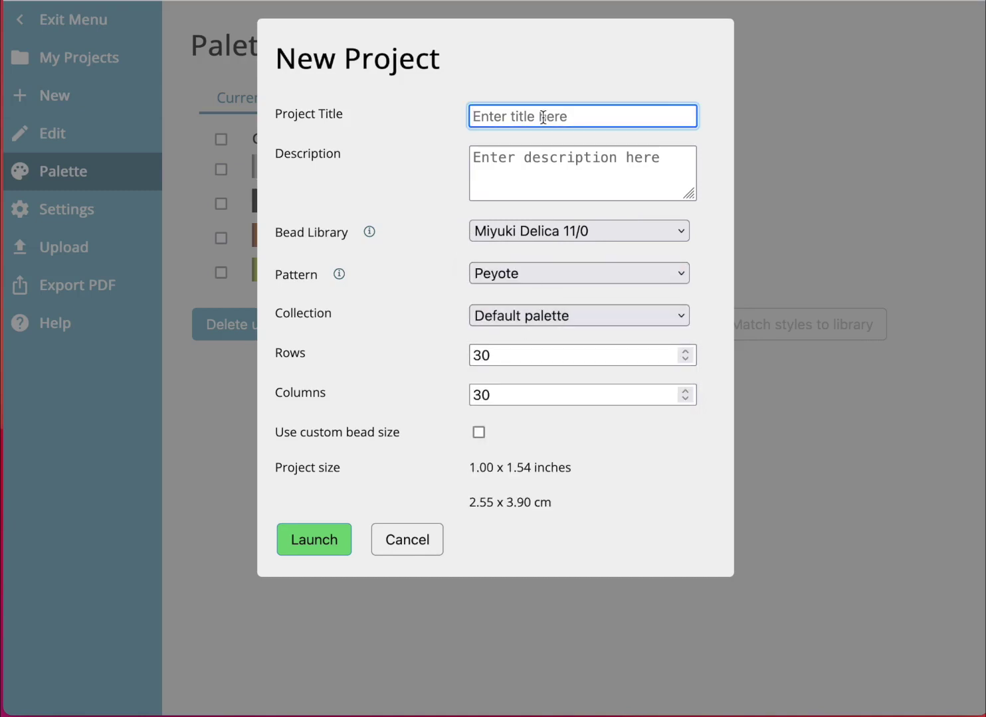
type("My peyote")
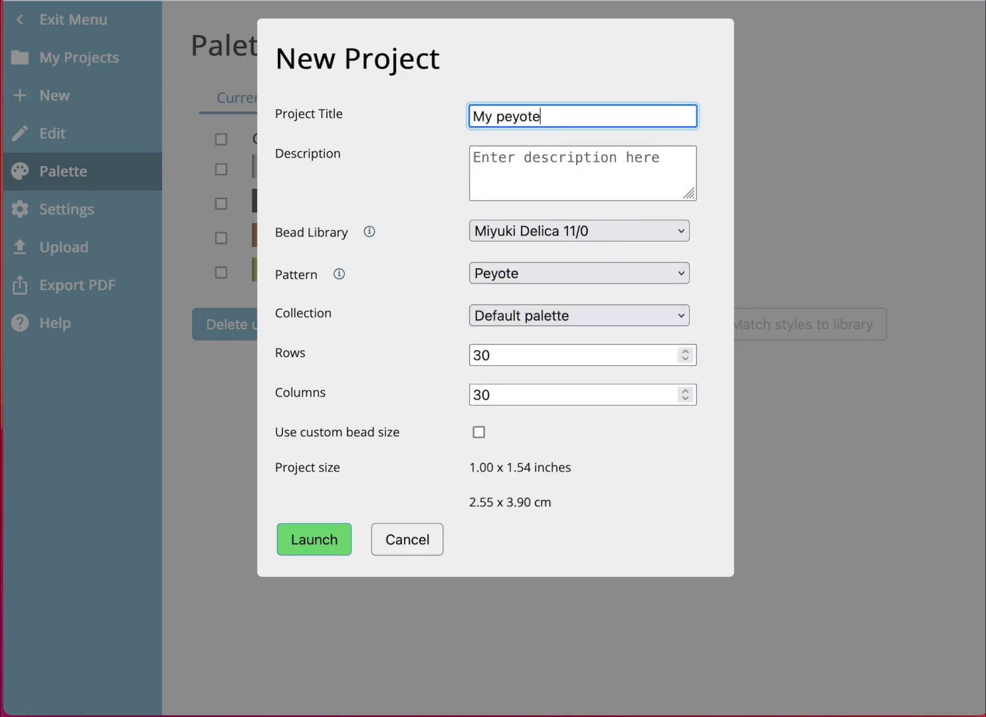
left_click(306, 542)
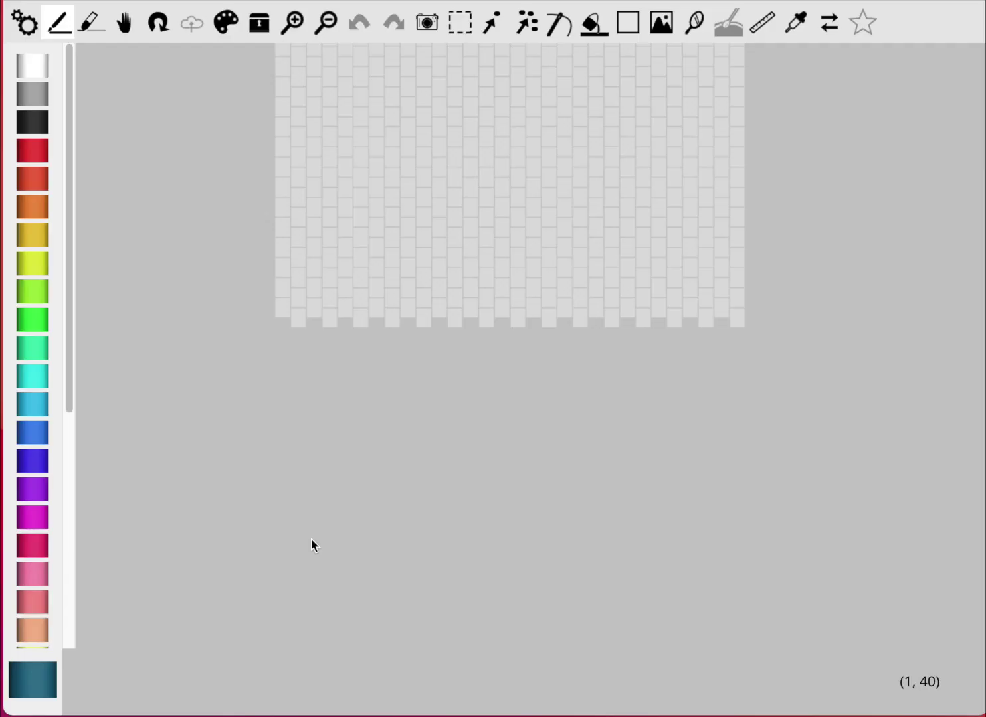
Shift columns 28, 24, 20, 16, 12, 8 and 4 of the peyote grid into line with their neighbouring columns.
left_click(123, 23)
left_click_drag(495, 165, 446, 309)
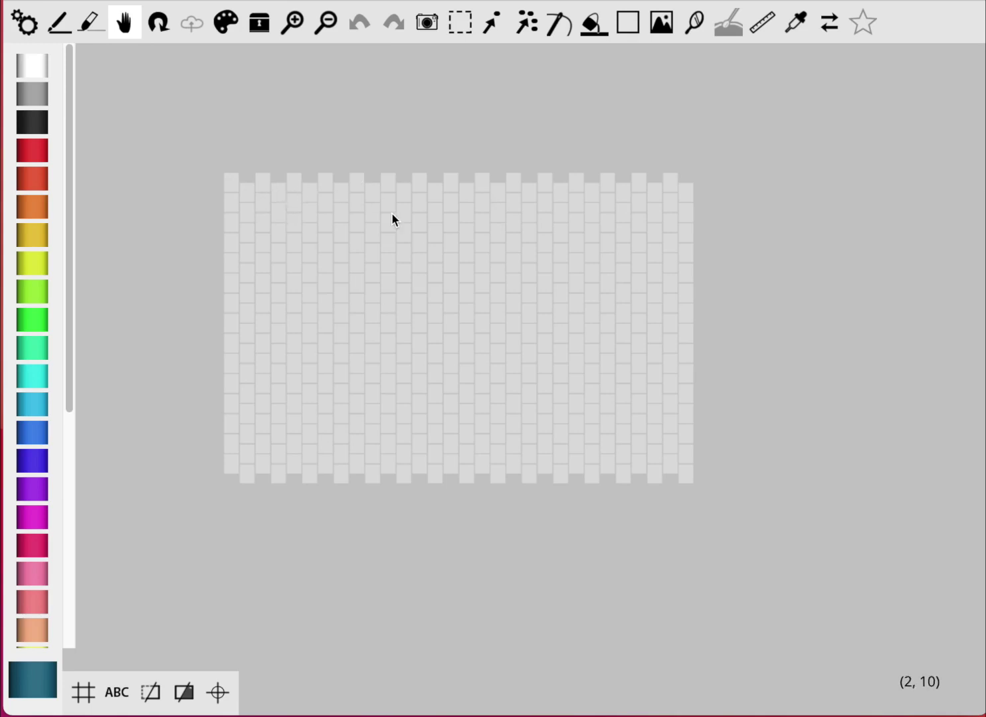
left_click(832, 29)
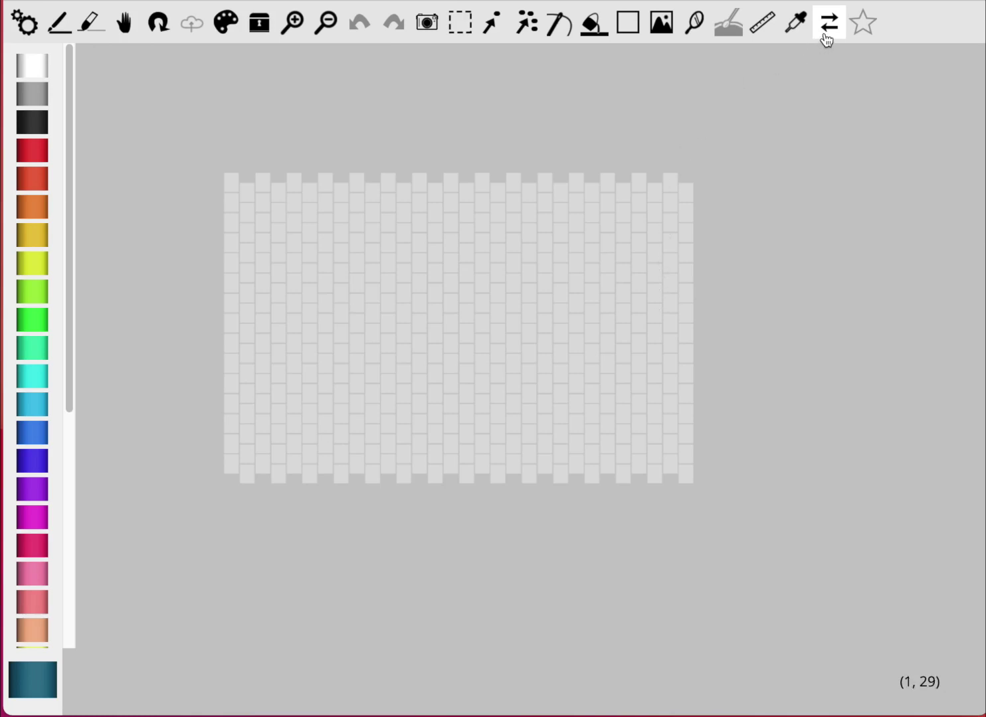
left_click(656, 203)
left_click(591, 205)
left_click(528, 209)
left_click(464, 210)
left_click(406, 210)
left_click(337, 218)
left_click(273, 224)
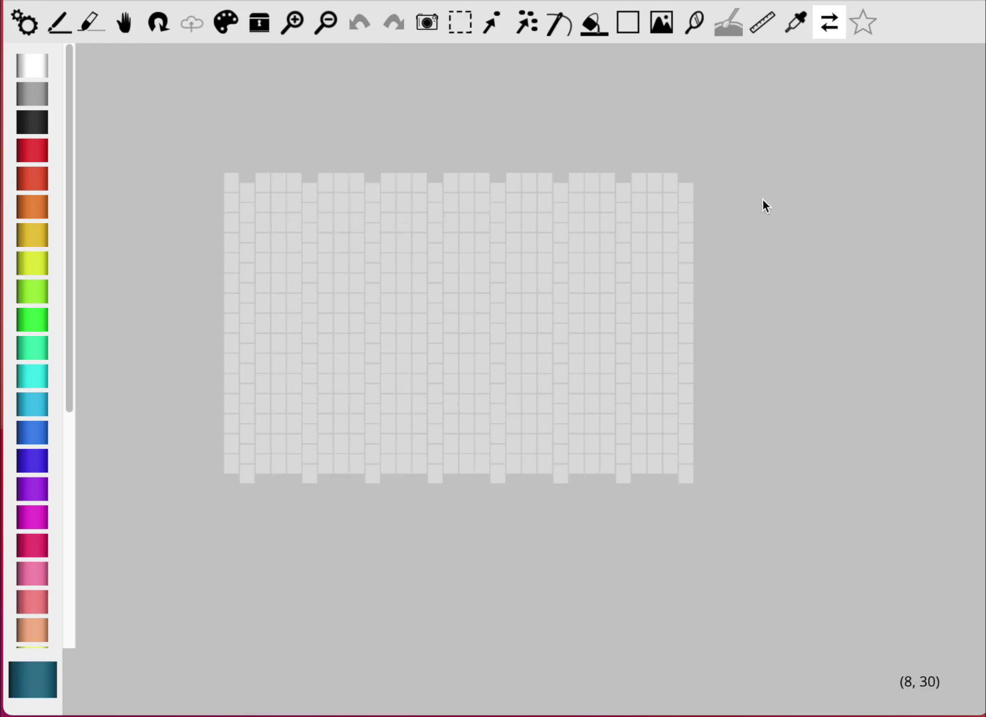
Fill the whole peyote grid with orange beads using the Rectangle tool.
left_click(661, 23)
left_click(488, 362)
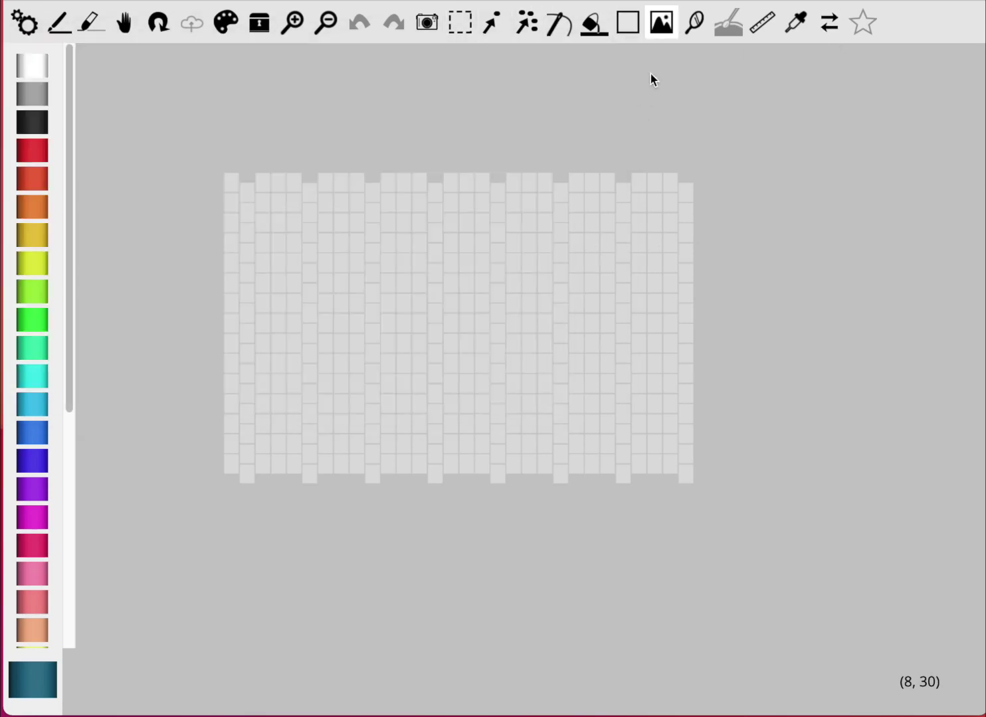
left_click(628, 22)
left_click(30, 208)
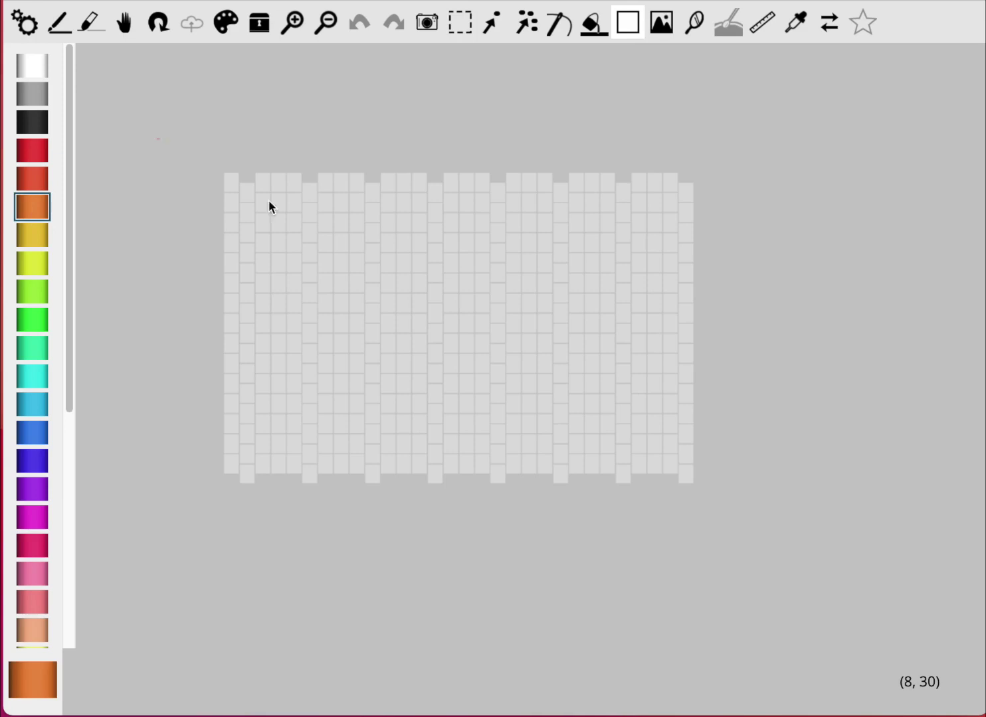
left_click_drag(156, 139, 837, 585)
Paint the three aligned columns 7 to 9 yellow-green over their full height.
left_click(58, 22)
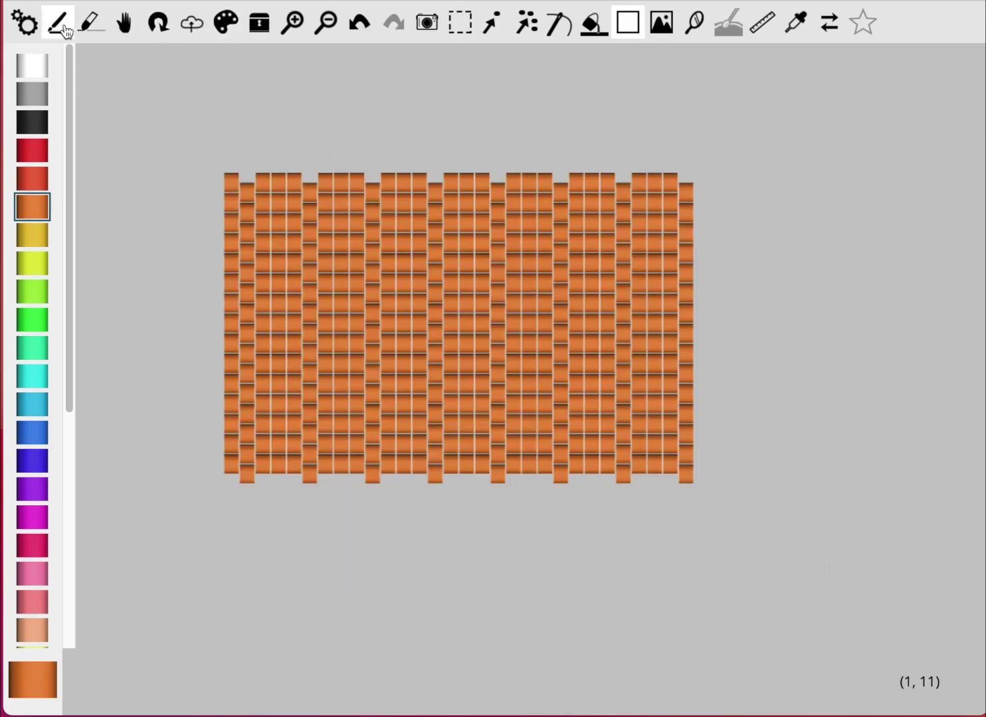
left_click(44, 260)
left_click_drag(320, 183, 322, 475)
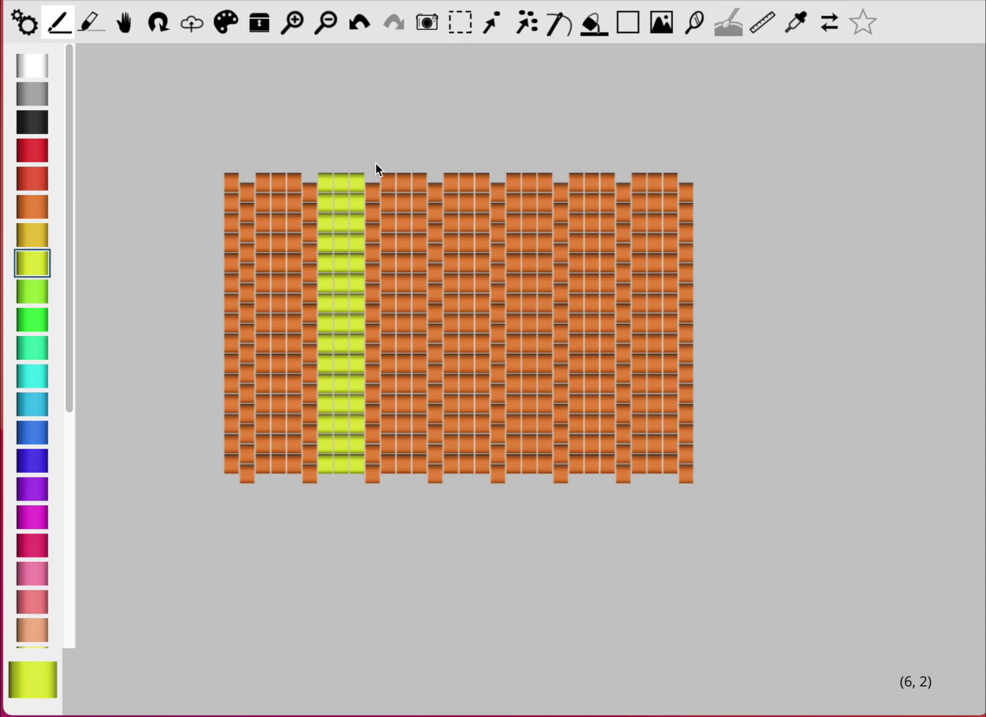
Create a new Brick project titled "Ear rings" with Miyuki Delica 11/0 beads, 30 rows and 30 columns.
left_click(25, 23)
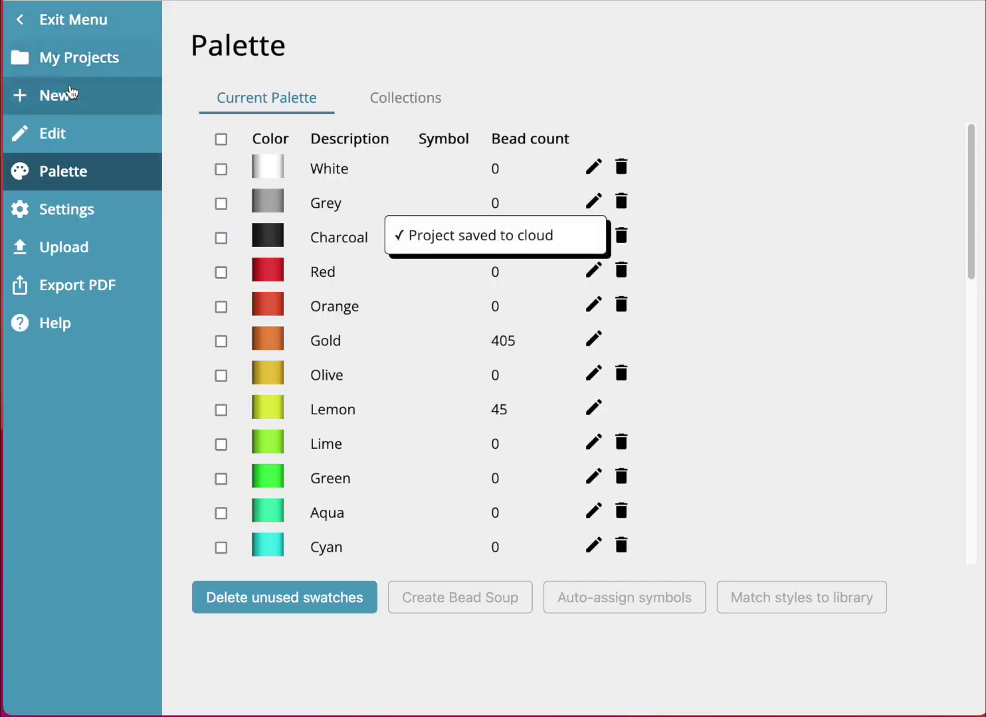
left_click(70, 92)
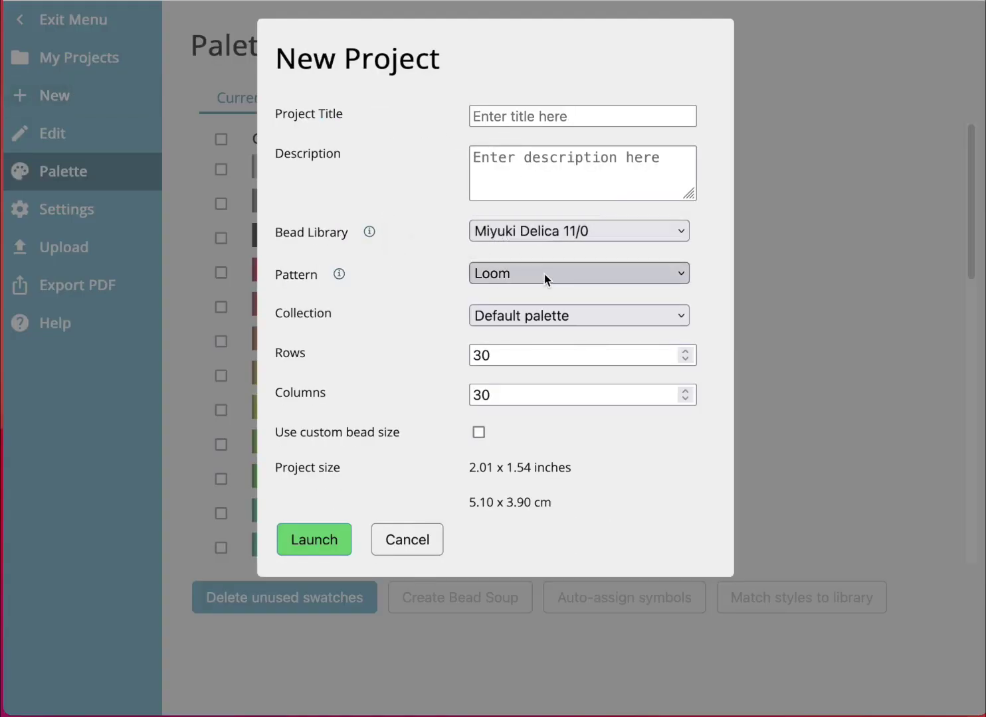
left_click(544, 274)
left_click(547, 292)
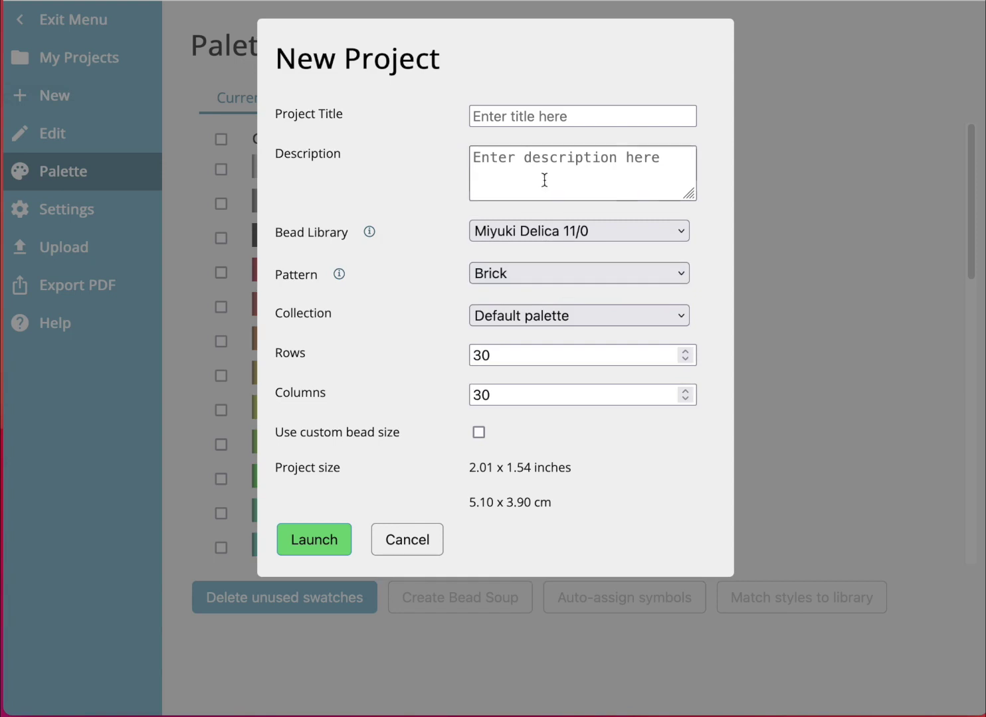
left_click(542, 116)
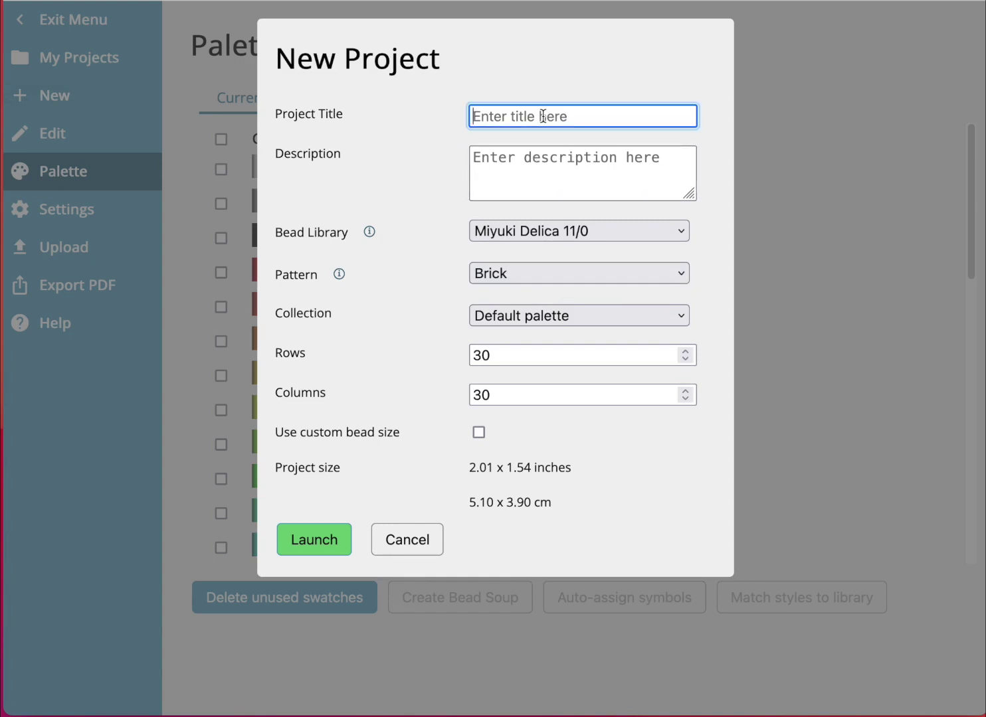
type("Ear rin")
key("BackSpace")
key("BackSpace")
type("rings")
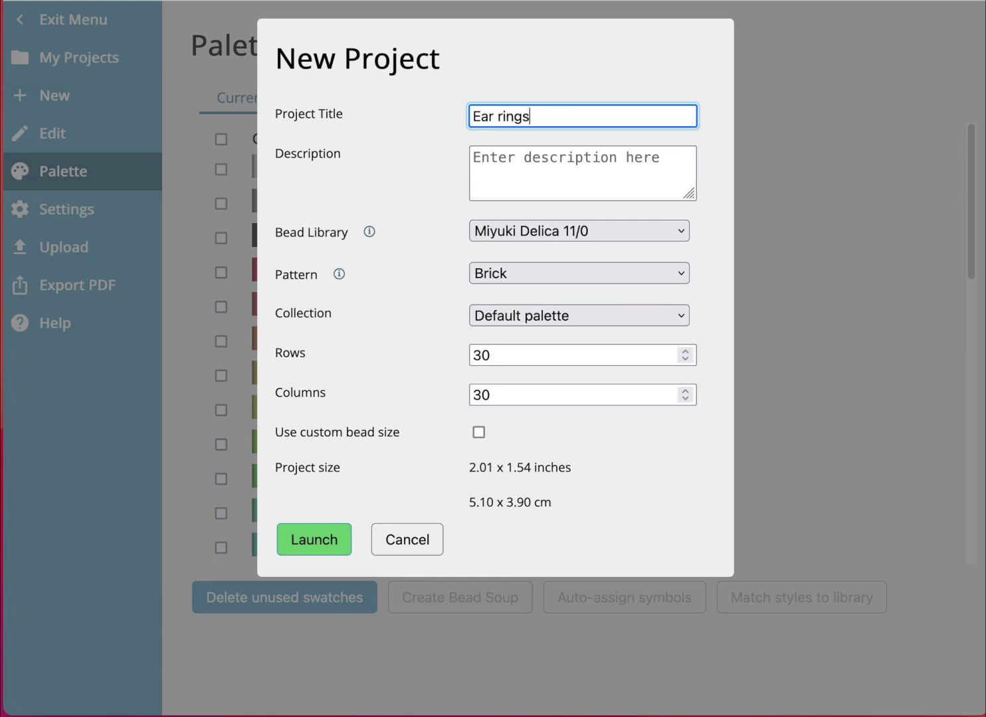
left_click(314, 544)
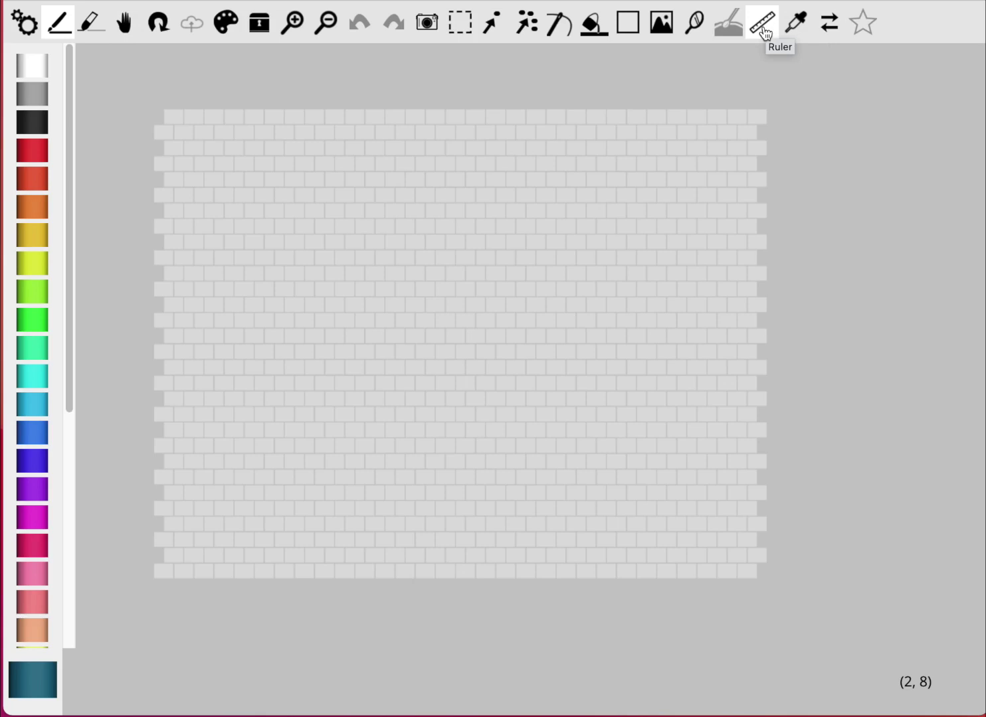
Shift rows 15, 17 and 19 of the brick grid into line with their neighbouring rows.
left_click(835, 28)
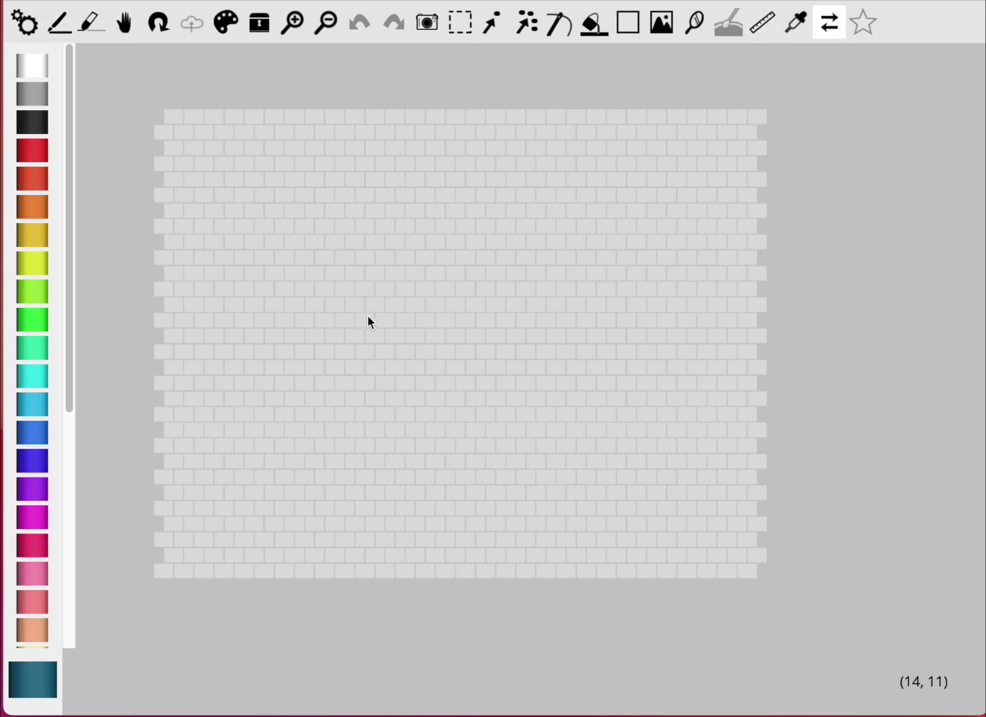
left_click(392, 337)
left_click(382, 367)
left_click(381, 401)
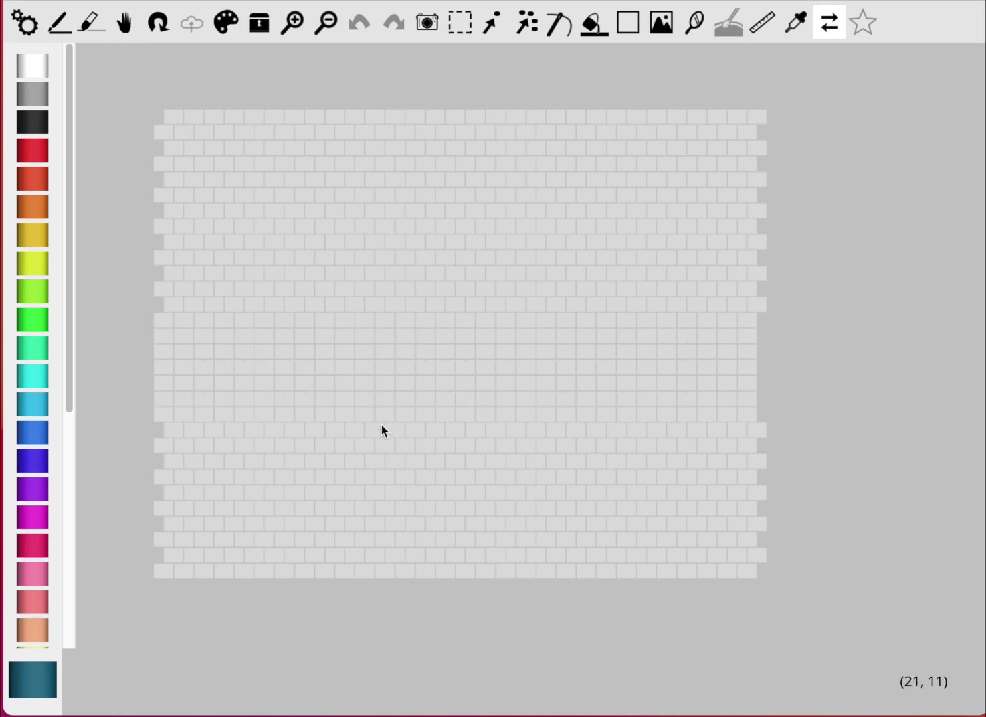
Shift rows 21, 23, 25, 27 and 29 of the brick grid into line with their neighbouring rows.
left_click(385, 433)
left_click(385, 462)
left_click(386, 492)
left_click(390, 524)
left_click(385, 554)
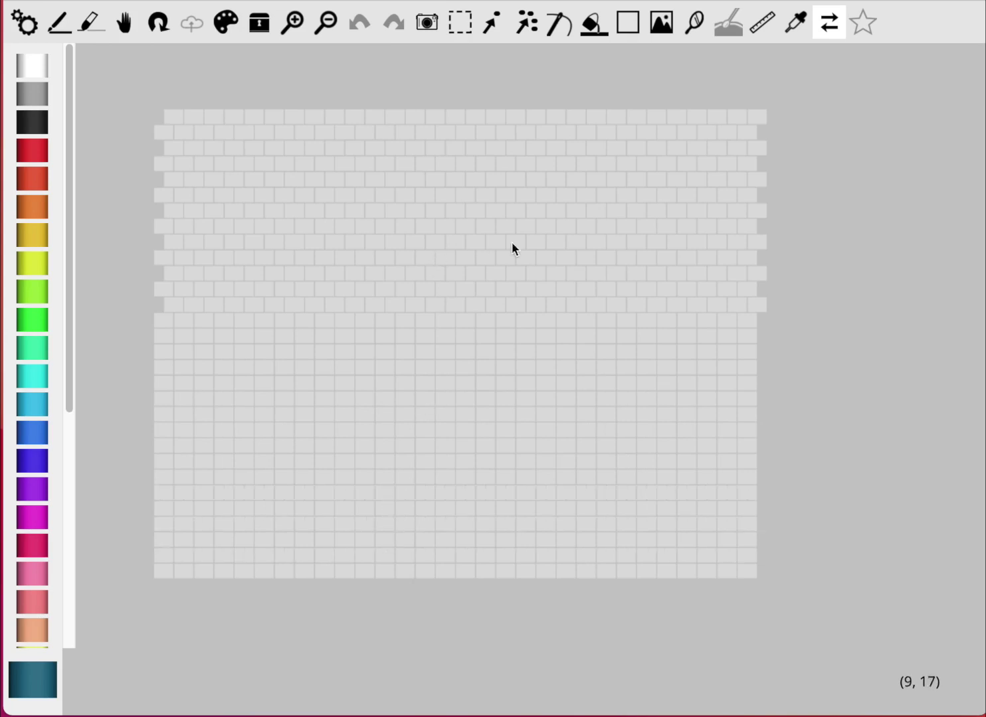
Draw an orange hexagon outline spanning the 13 staggered rows at the top of the brick grid, and fill its interior orange.
left_click(36, 185)
mouse_move(447, 123)
left_mouse_down()
mouse_move(386, 249)
mouse_move(422, 287)
mouse_move(457, 302)
mouse_move(514, 232)
mouse_move(504, 152)
mouse_move(469, 123)
mouse_move(378, 179)
mouse_move(360, 222)
mouse_move(407, 255)
mouse_move(418, 296)
mouse_move(473, 295)
mouse_move(502, 274)
mouse_move(530, 222)
mouse_move(488, 147)
mouse_move(423, 109)
mouse_move(476, 135)
left_mouse_up()
key("e")
left_click(512, 287)
key("p")
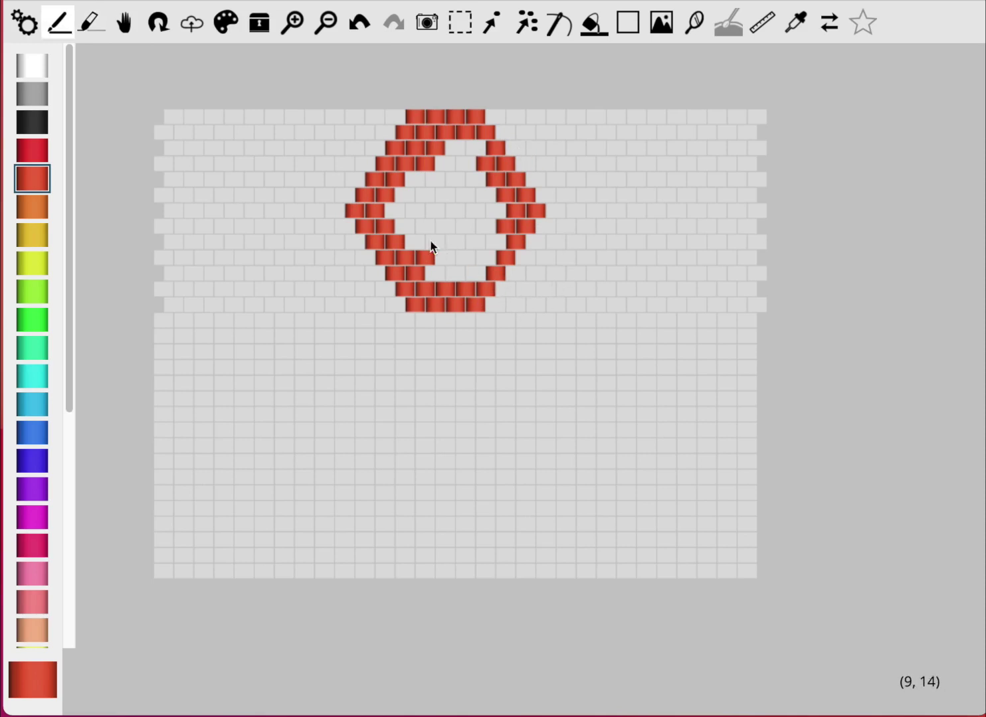
key("f")
left_click(446, 207)
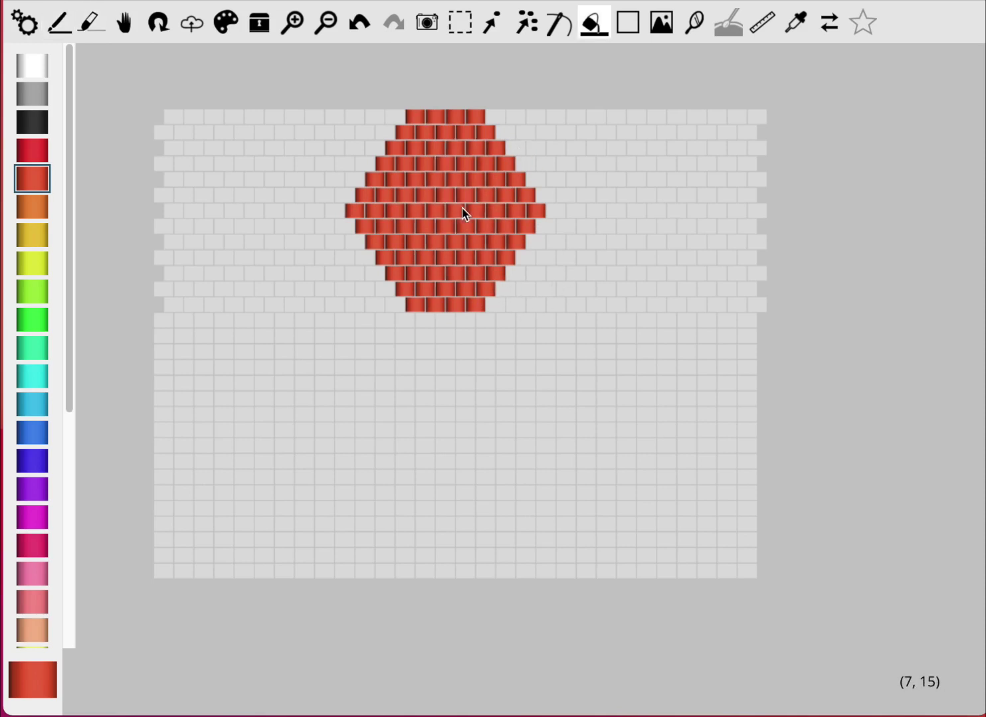
Paint a violet-blue stem three columns wide from the hexagon to the last row, and a red ring one bead inside the hexagon's edge.
left_click(43, 375)
left_click(44, 456)
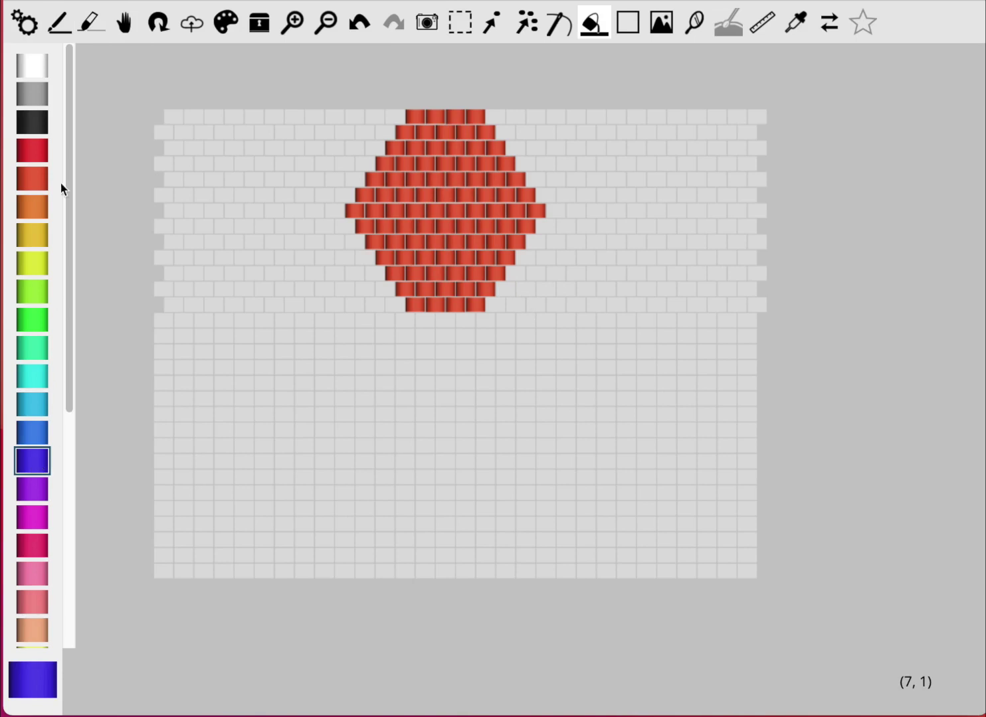
left_click(58, 24)
mouse_move(427, 323)
left_mouse_down()
mouse_move(438, 413)
mouse_move(457, 324)
mouse_move(464, 362)
mouse_move(443, 587)
mouse_move(437, 423)
mouse_move(425, 559)
mouse_move(456, 570)
mouse_move(464, 544)
mouse_move(438, 350)
left_mouse_up()
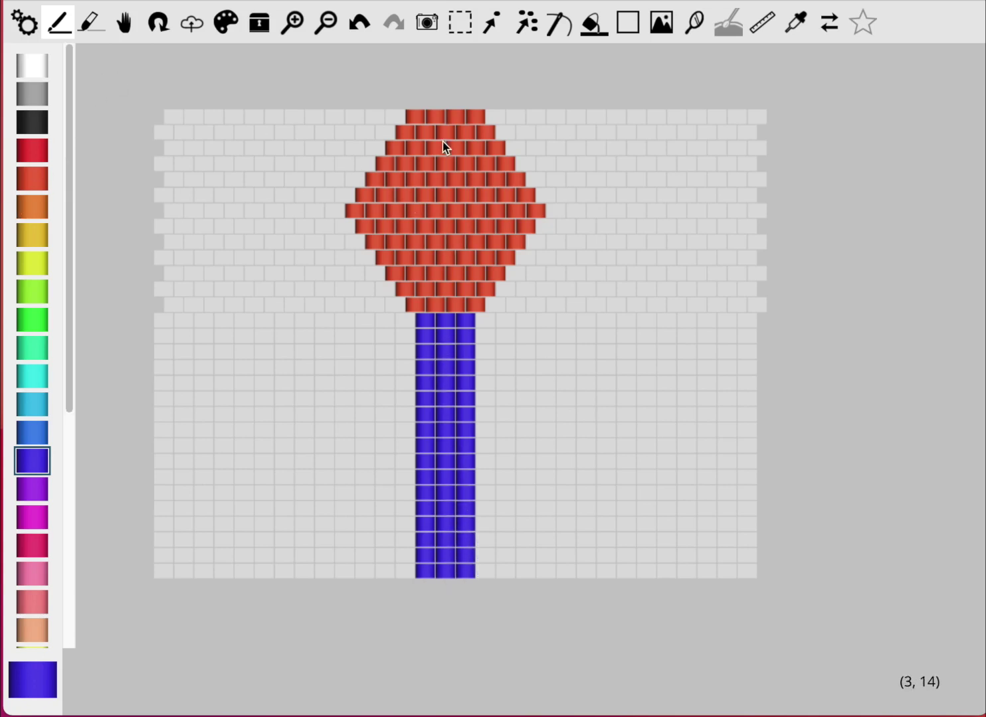
left_click(33, 152)
left_click_drag(426, 131, 465, 133)
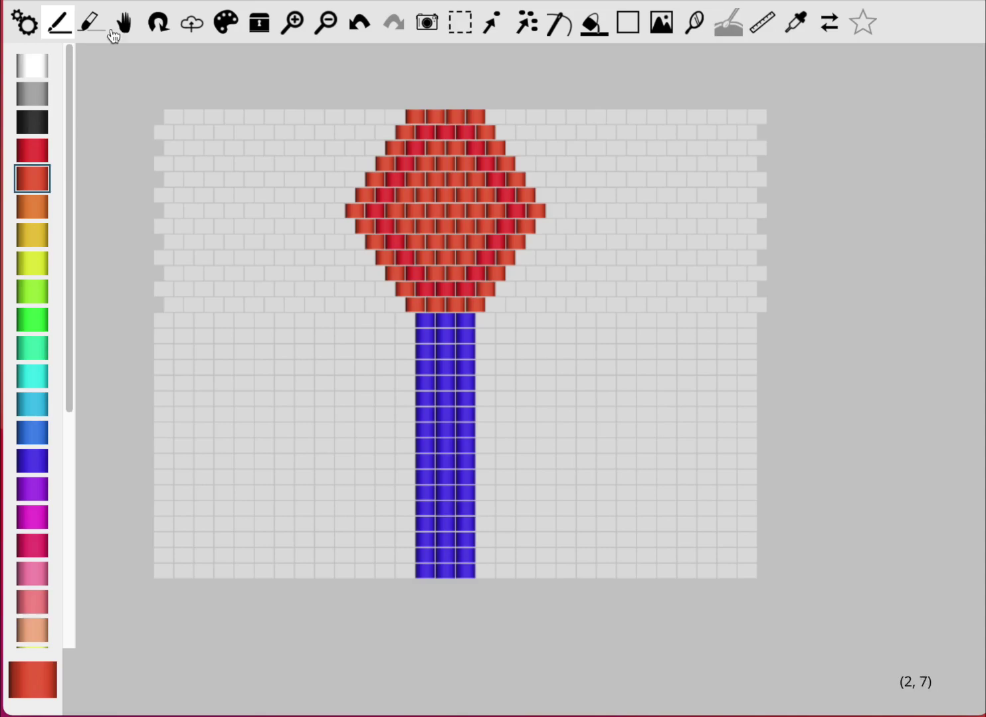
Open the saved "My peyote" project in place of the brick project.
left_click(25, 23)
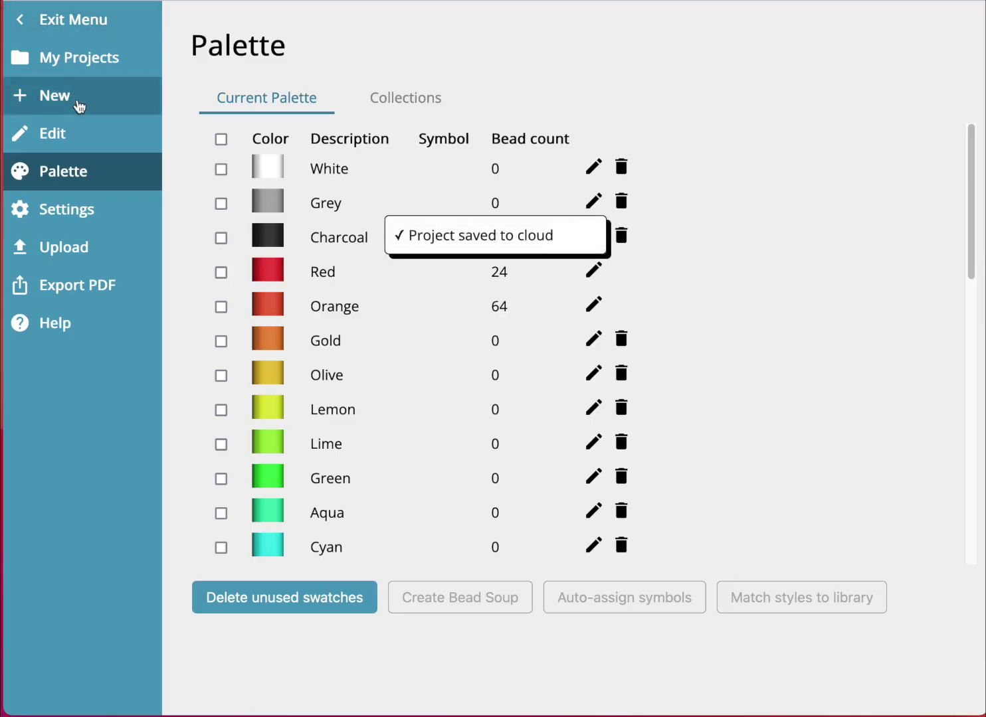
left_click(85, 60)
left_click(297, 263)
left_click(360, 385)
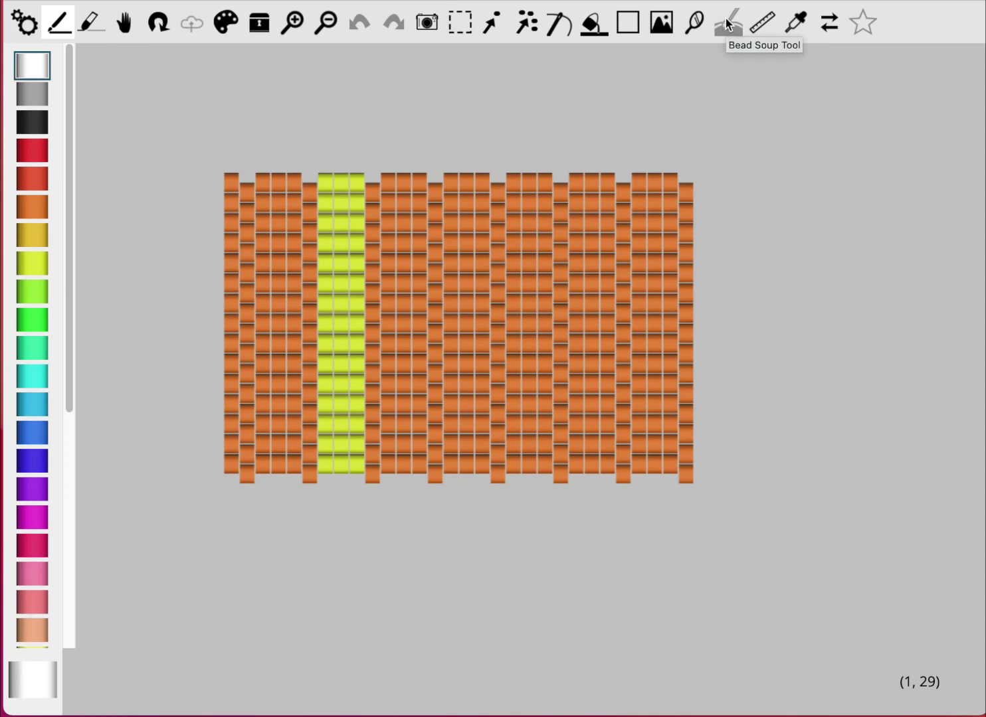
Select the Aqua and White swatches in the current palette of the peyote project.
left_click(31, 27)
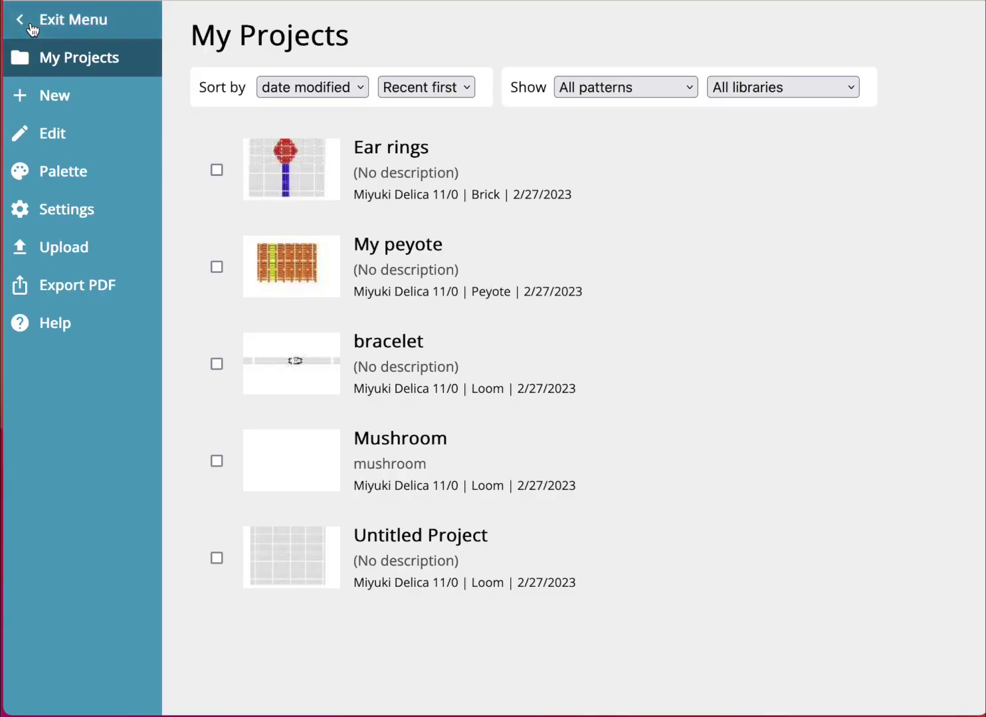
left_click(63, 176)
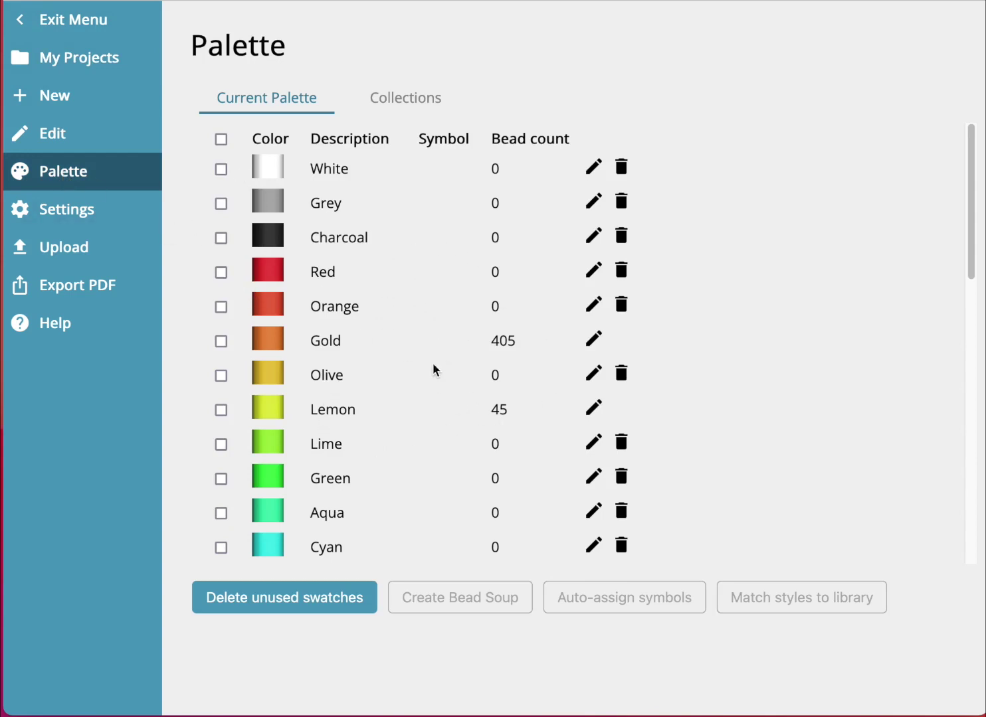
left_click(221, 513)
left_click(222, 170)
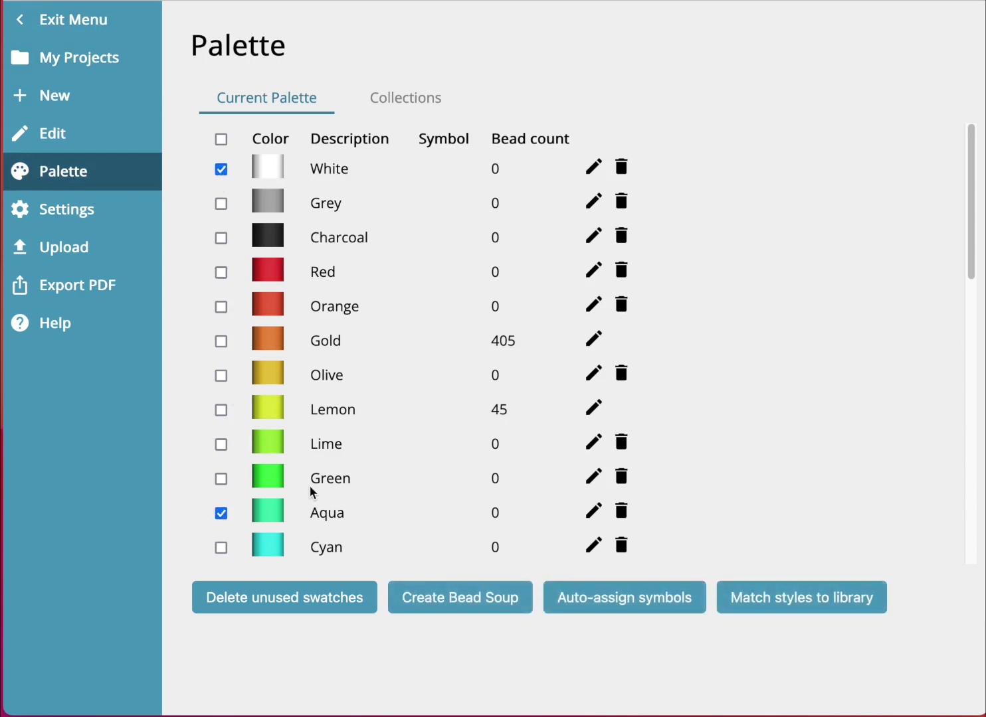
Add Lemon to the chosen White and Aqua swatches, create a bead soup from them, and return to the canvas.
left_click(222, 410)
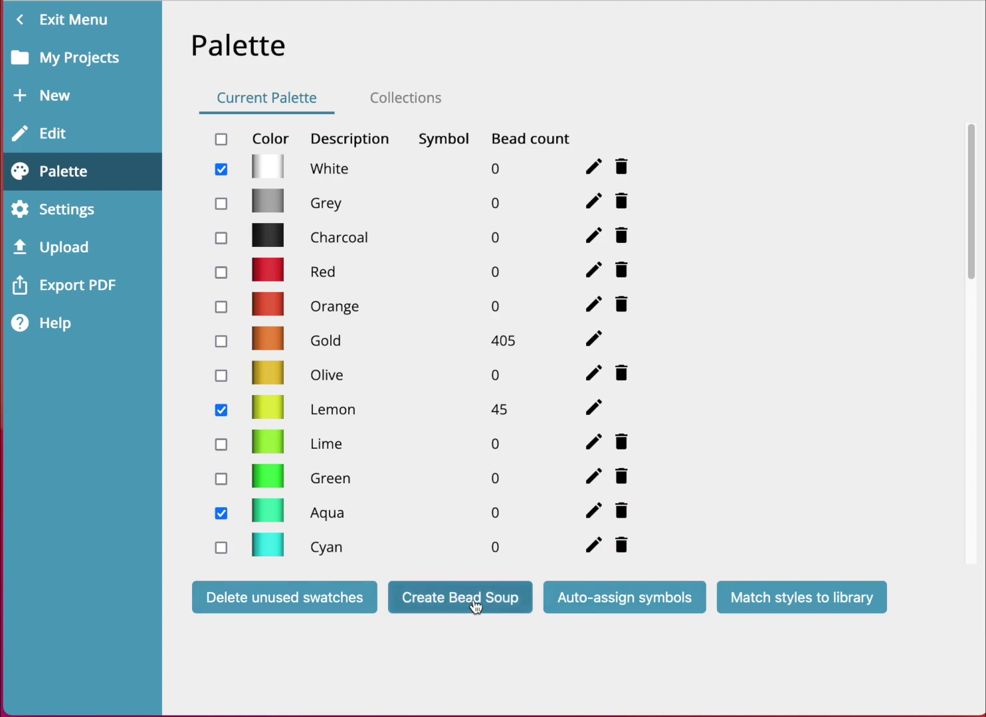
left_click(475, 605)
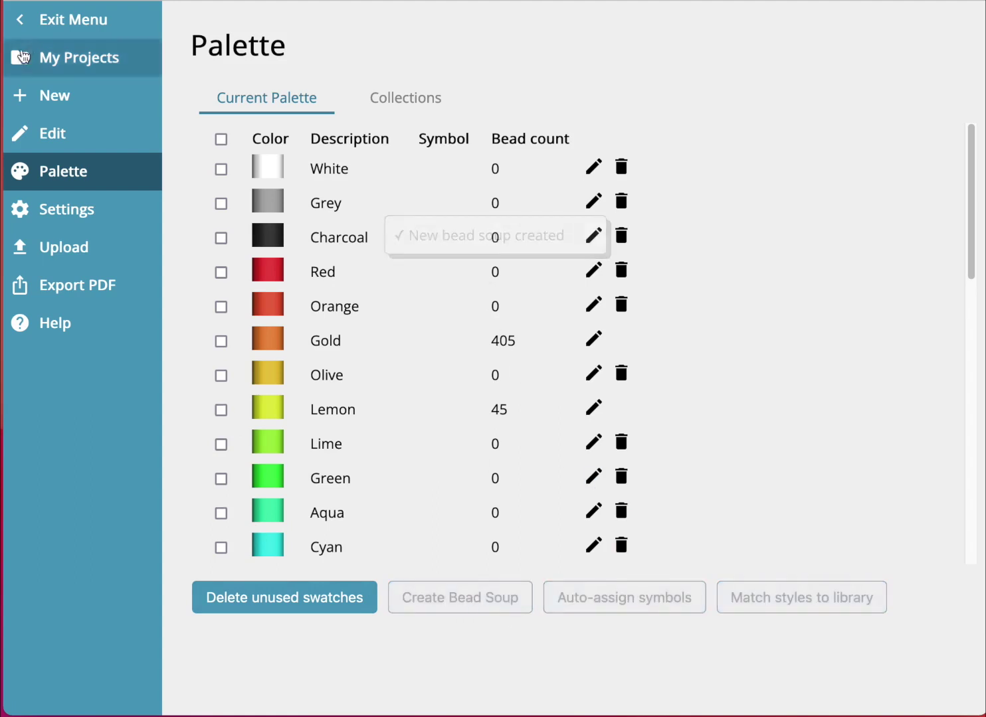
left_click(30, 20)
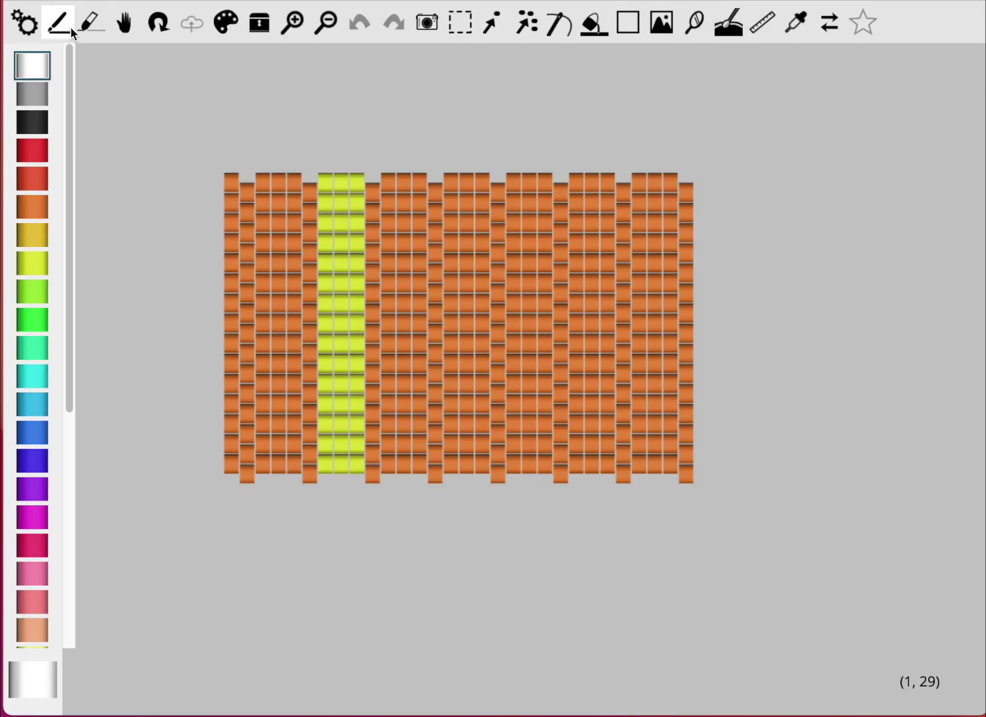
Paint some beads in the upper-left corner with the bead soup, and cover the whole pattern with it using the rectangle tool.
left_click(728, 30)
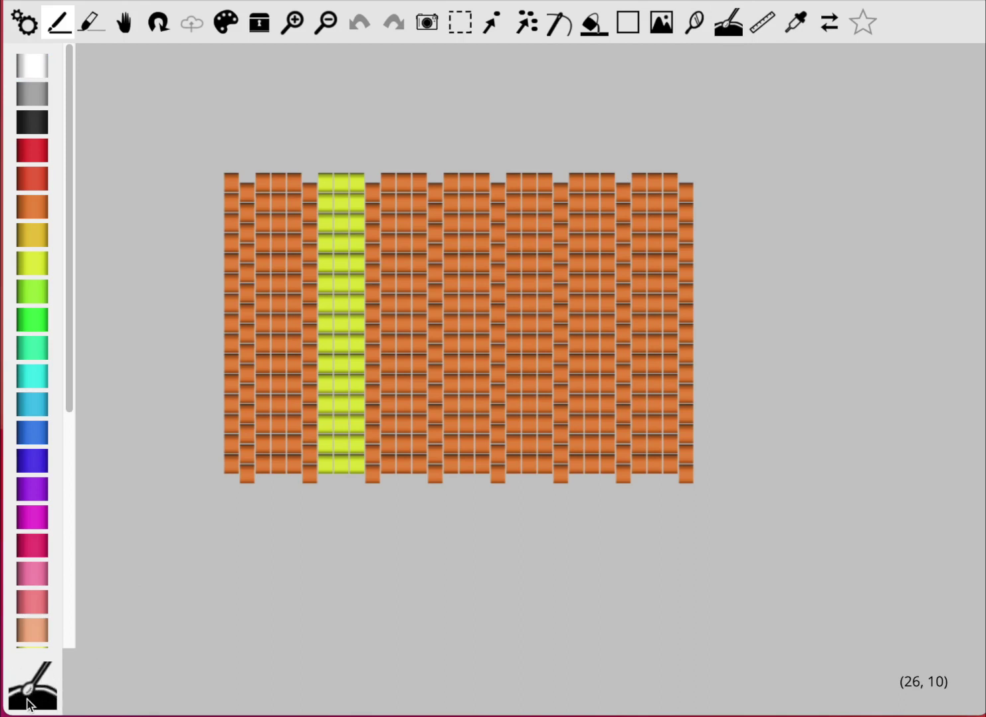
mouse_move(248, 211)
left_mouse_down()
mouse_move(254, 243)
mouse_move(243, 249)
mouse_move(260, 247)
mouse_move(255, 224)
mouse_move(261, 308)
mouse_move(256, 198)
mouse_move(226, 290)
mouse_move(230, 185)
mouse_move(275, 180)
mouse_move(236, 344)
mouse_move(265, 323)
mouse_move(269, 287)
mouse_move(282, 309)
mouse_move(275, 205)
mouse_move(253, 290)
left_mouse_up()
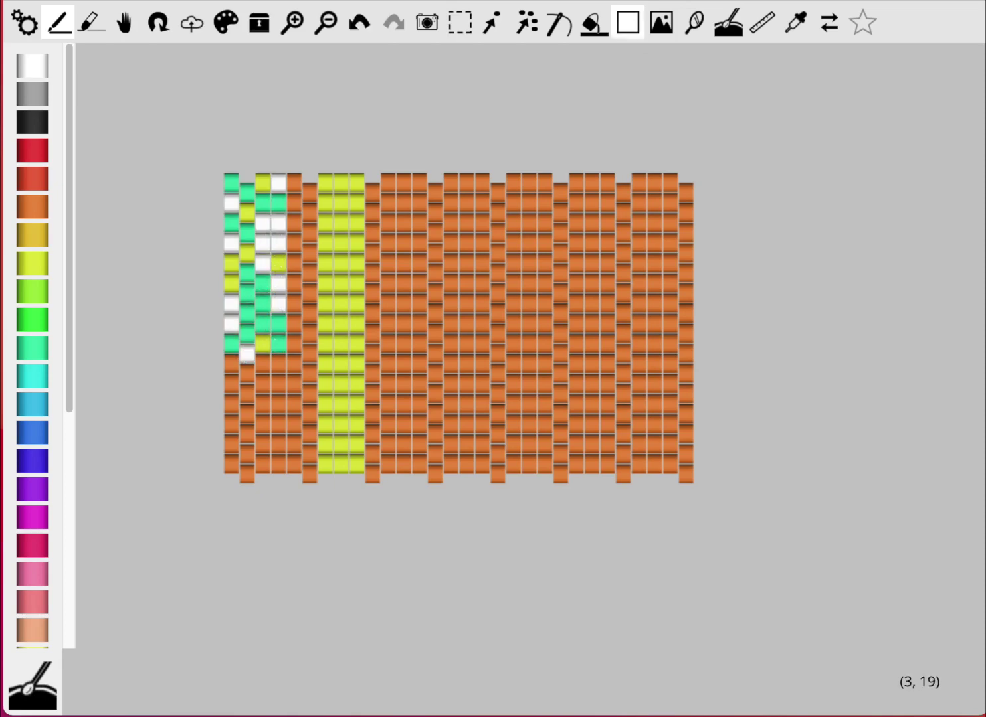
left_click(633, 29)
left_click_drag(196, 130, 741, 556)
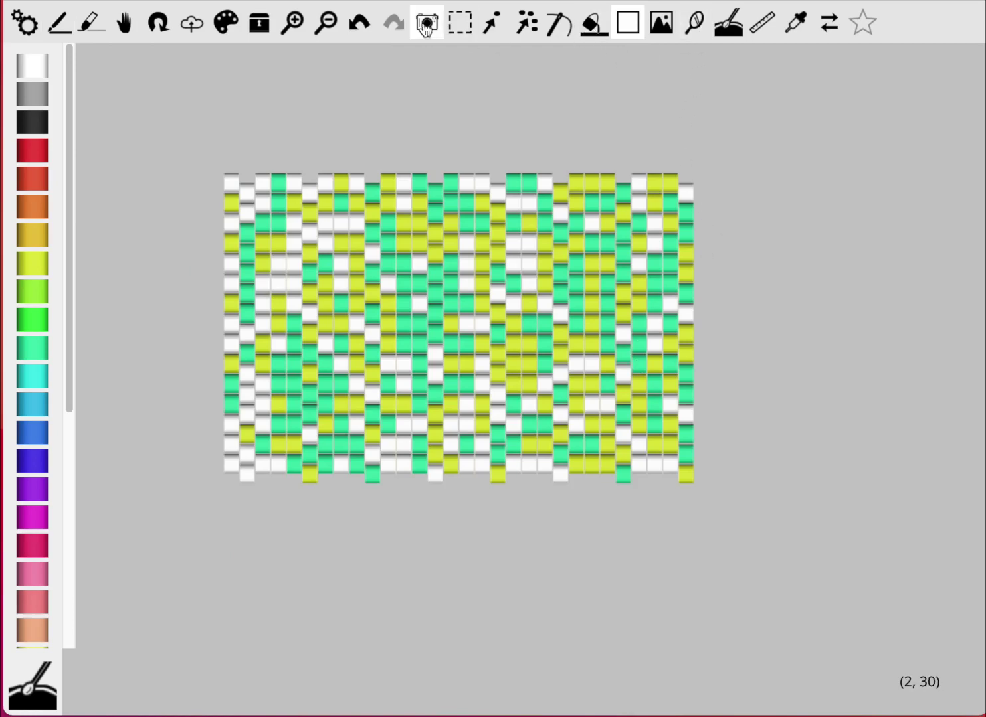
Select all the beads of the pattern and recolor them with the light blue swatch.
left_click(460, 22)
left_click_drag(170, 126, 779, 521)
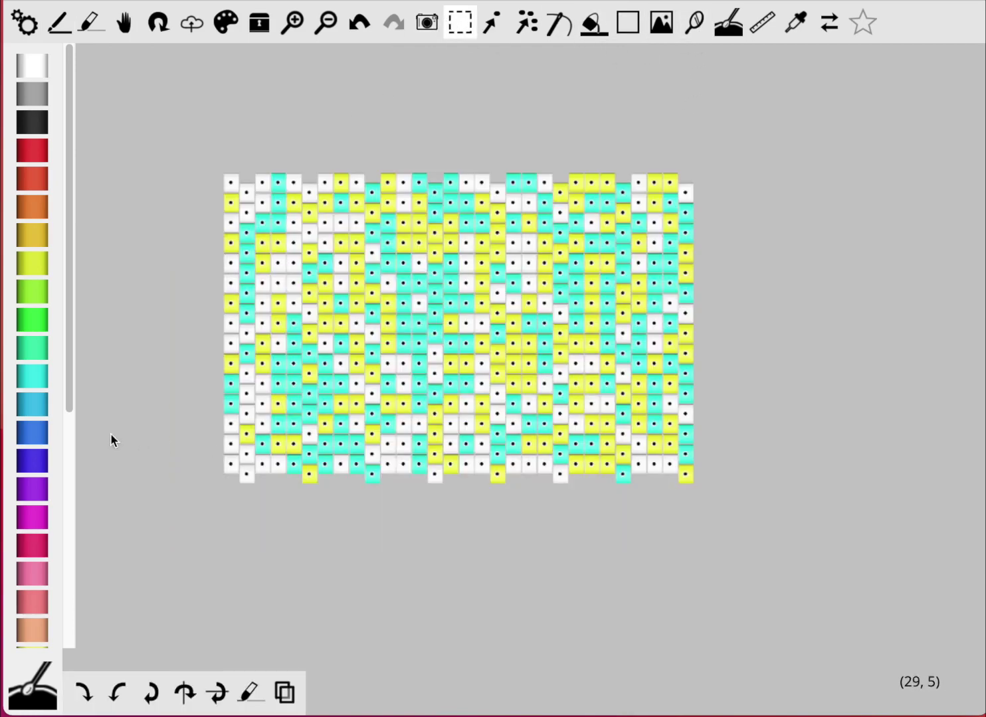
left_click(38, 410)
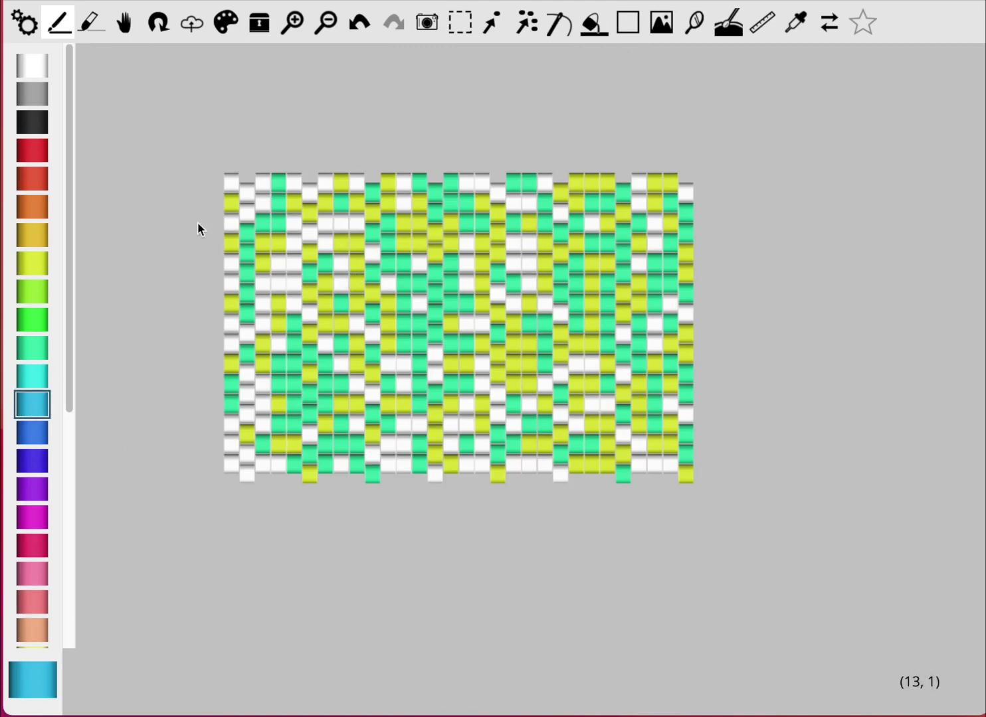
left_click_drag(338, 226, 798, 534)
left_click(459, 22)
left_click_drag(181, 112, 788, 522)
left_click(29, 401)
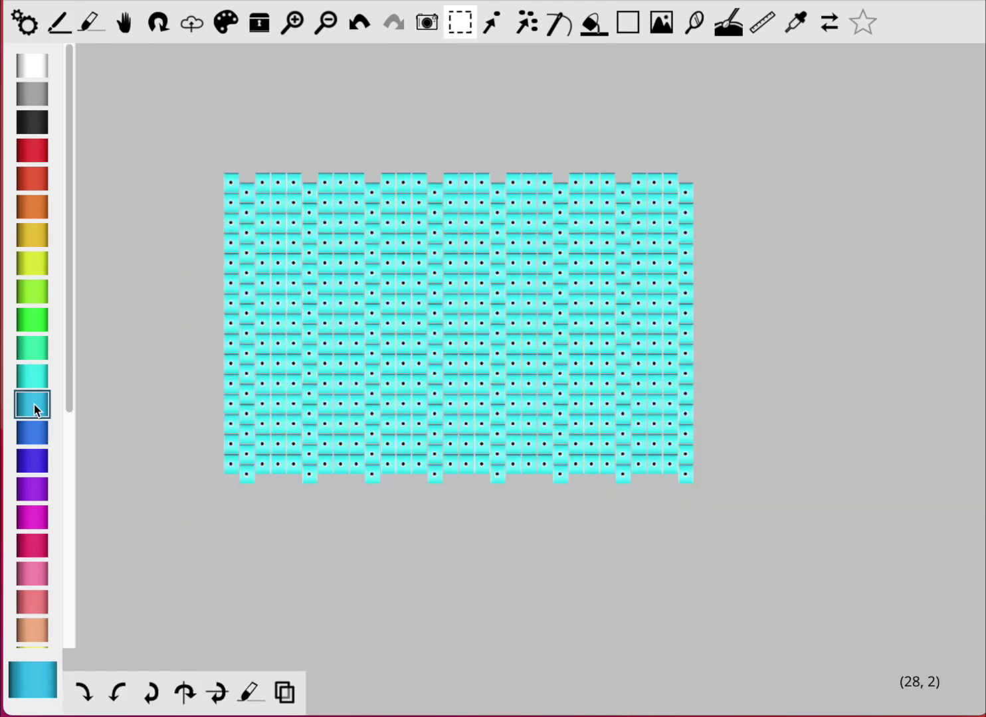
left_click(231, 123)
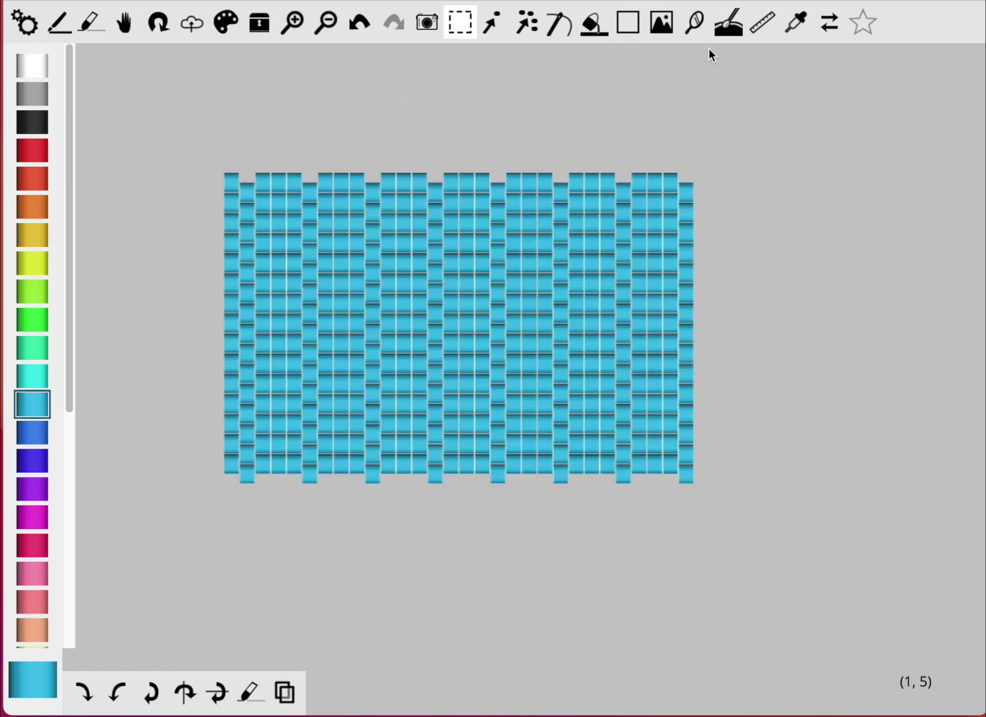
Flood-fill the entire light blue pattern with the bead soup.
left_click(32, 465)
left_click(593, 25)
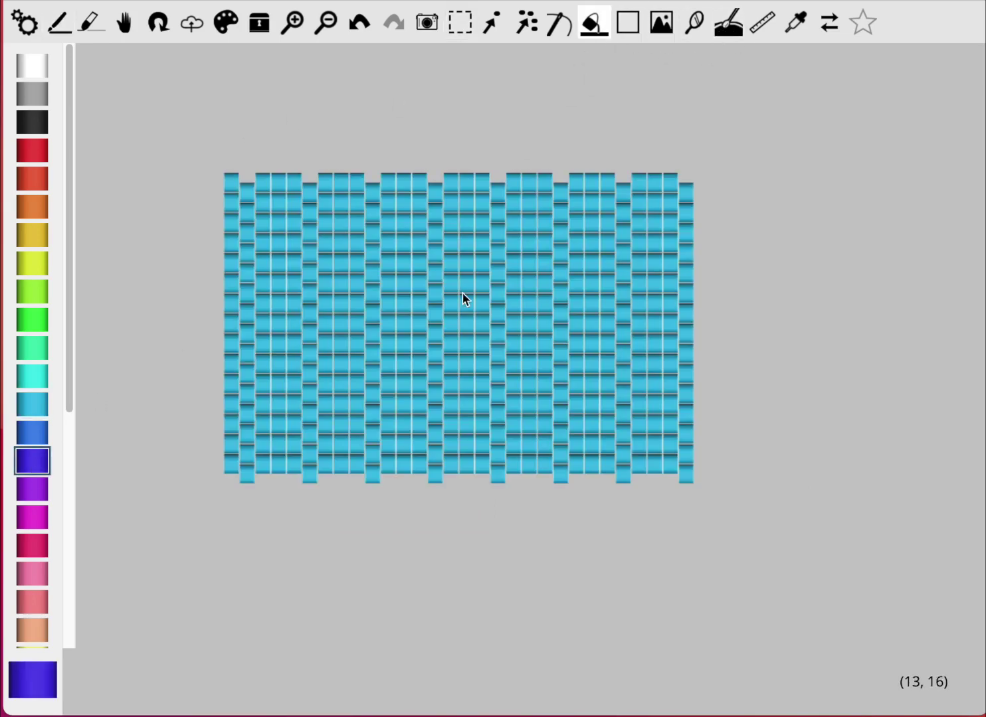
left_click(727, 23)
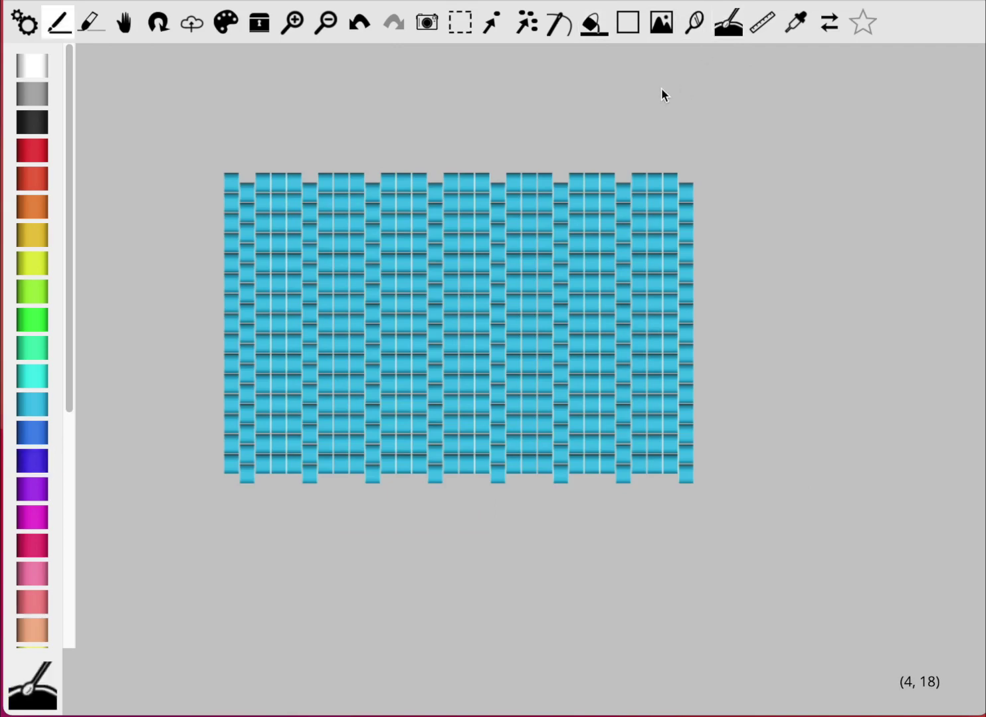
left_click(594, 25)
left_click(400, 329)
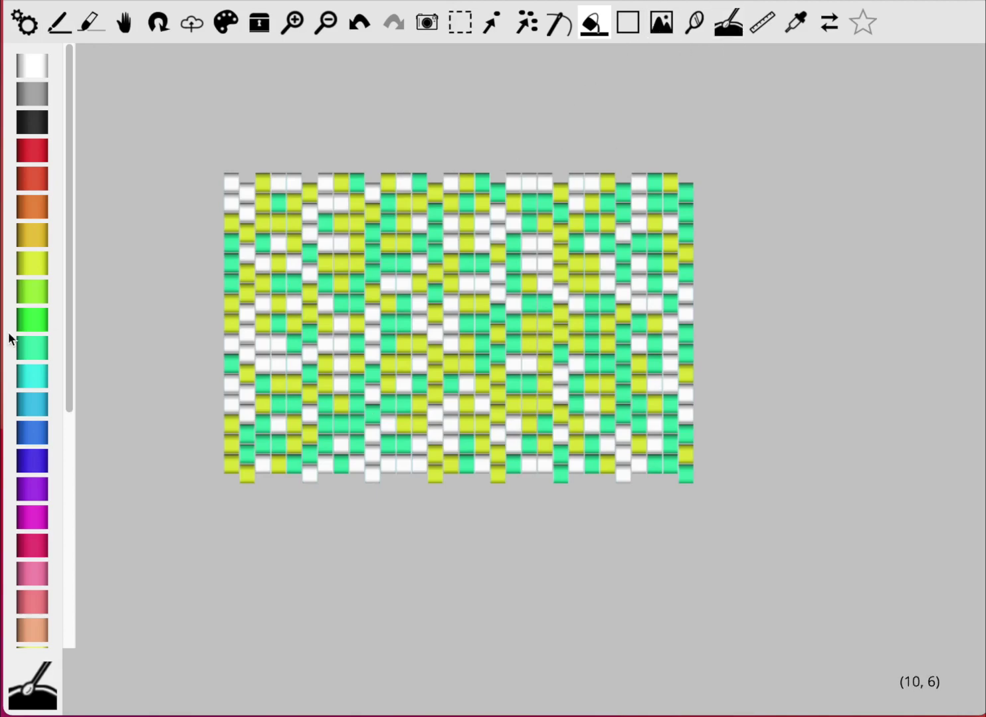
Paint a patch of beads in the pattern's upper-left corner with the green swatch.
left_click(28, 322)
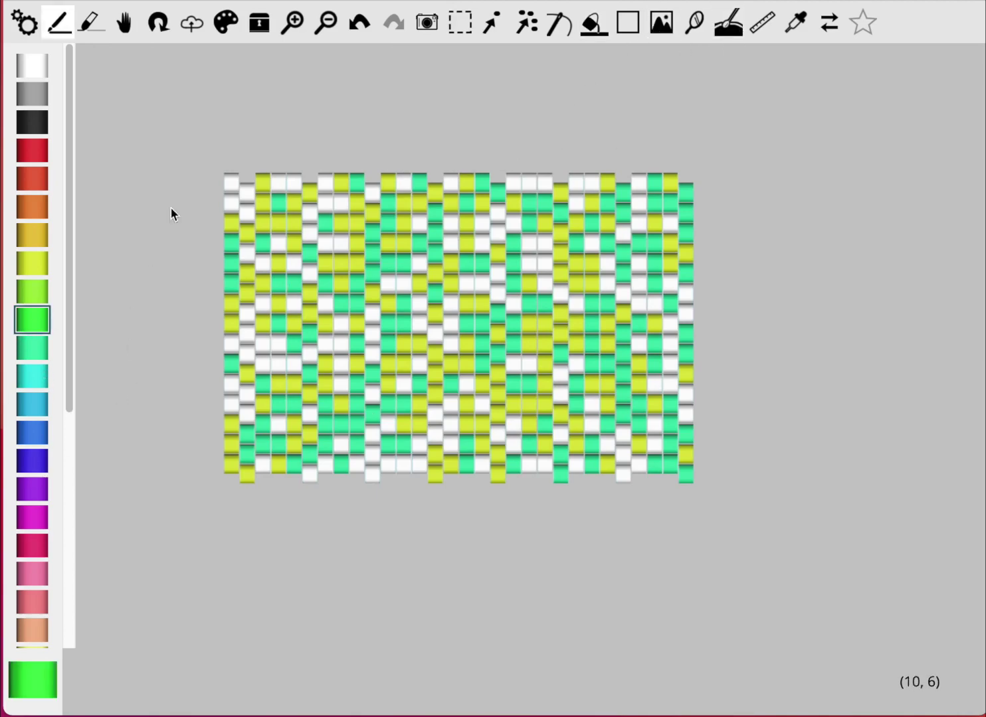
left_click_drag(294, 183, 267, 202)
left_click_drag(226, 246, 242, 233)
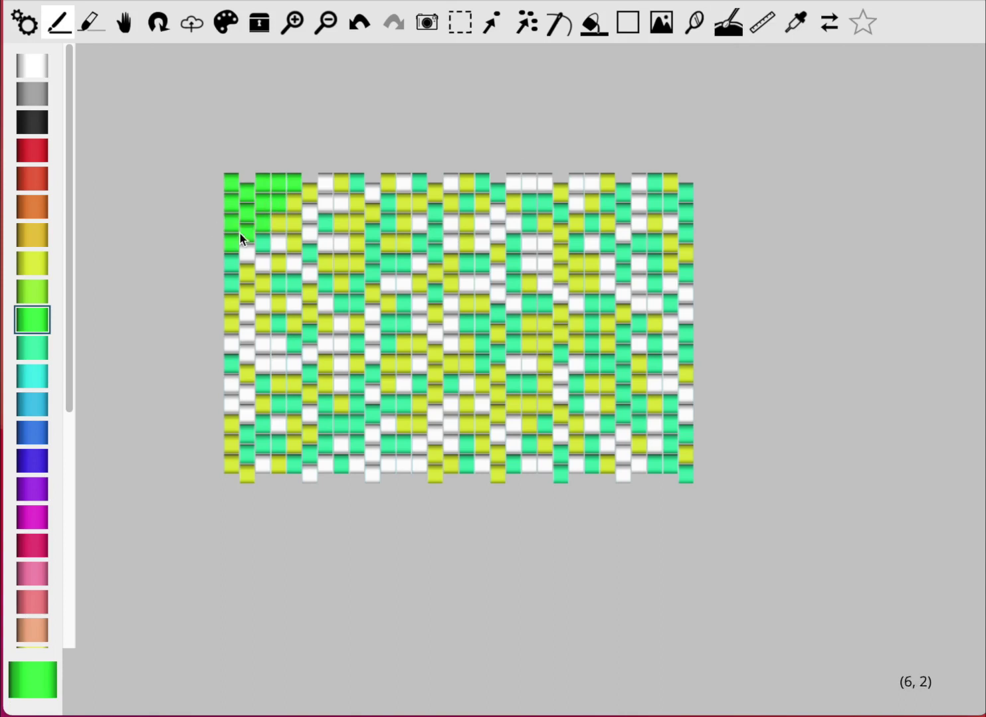
left_click_drag(310, 192, 270, 212)
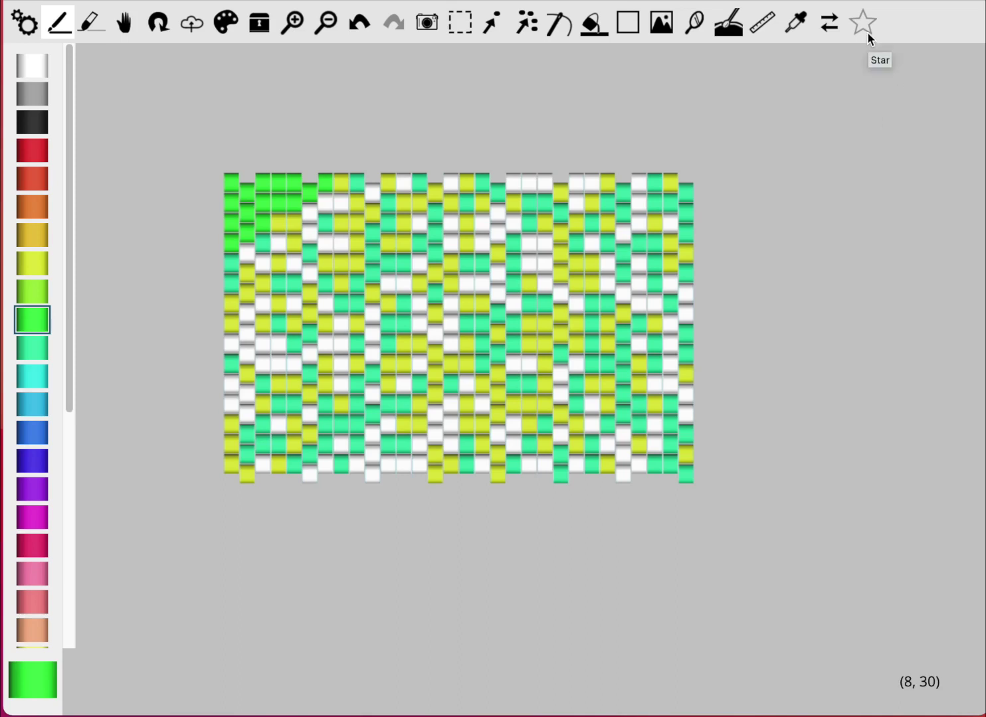
Set up a new project titled My star with the Peyote Star pattern.
left_click(24, 30)
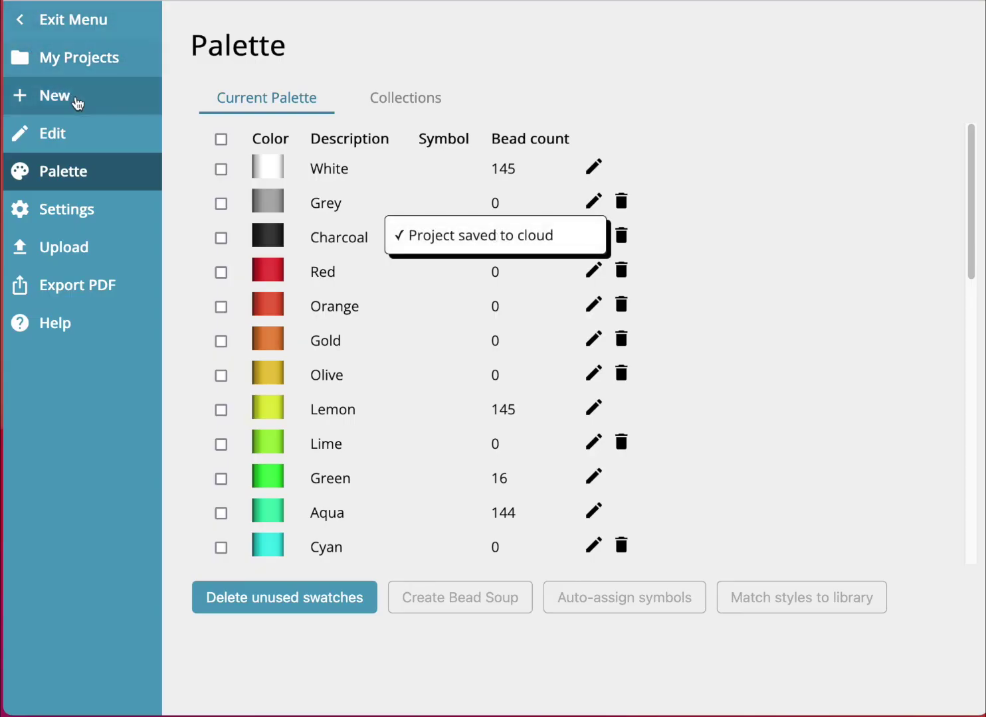
left_click(75, 99)
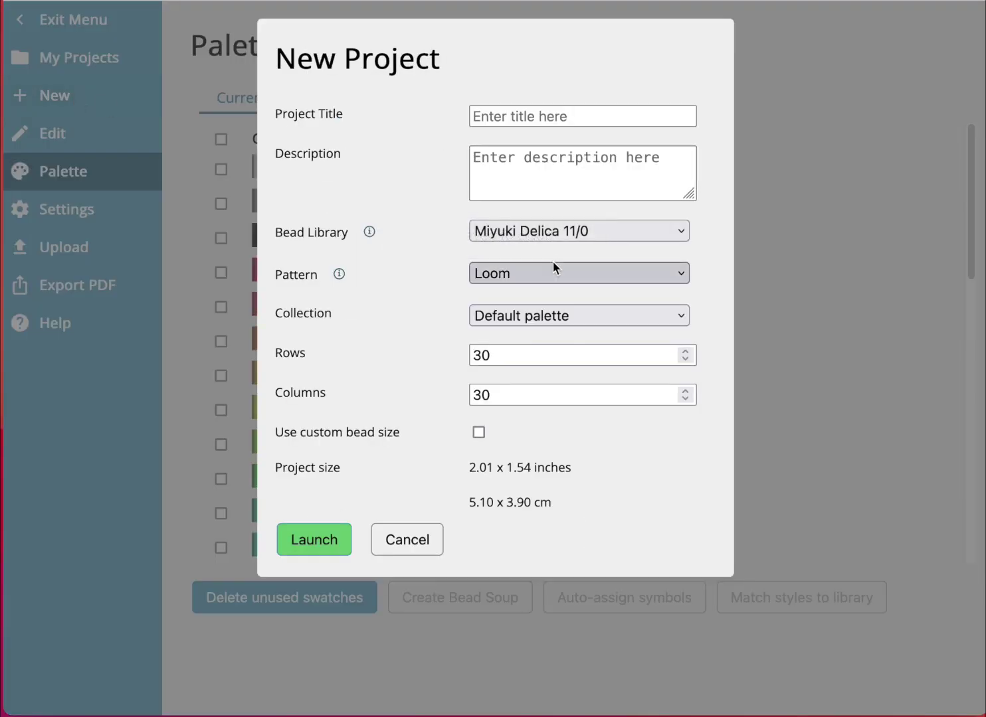
left_click(516, 274)
left_click(562, 493)
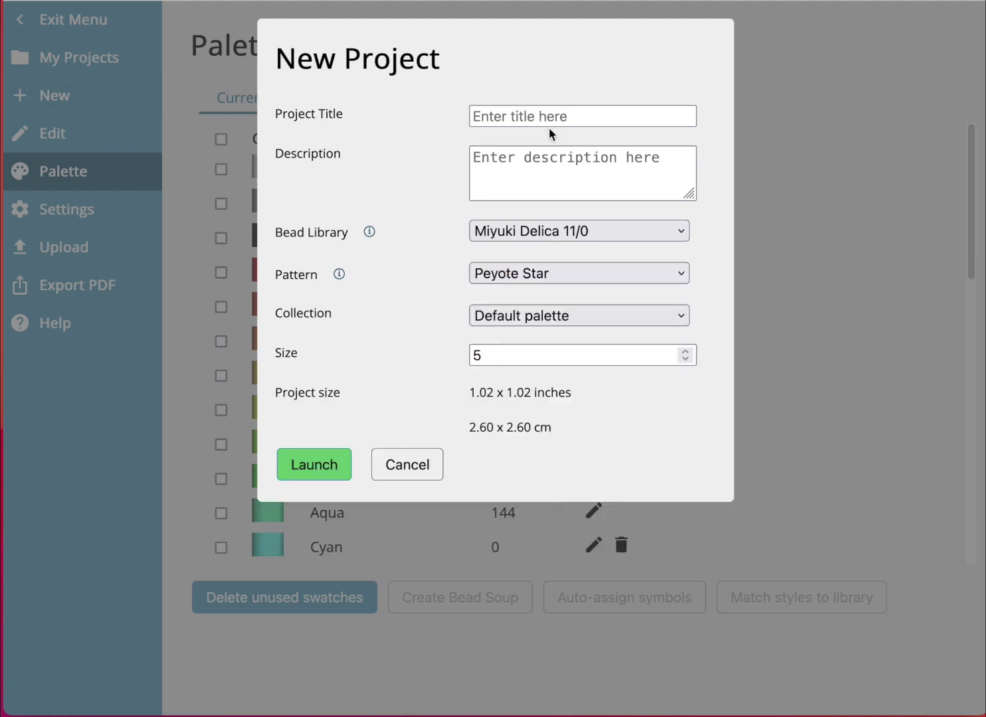
left_click(557, 115)
type("My star")
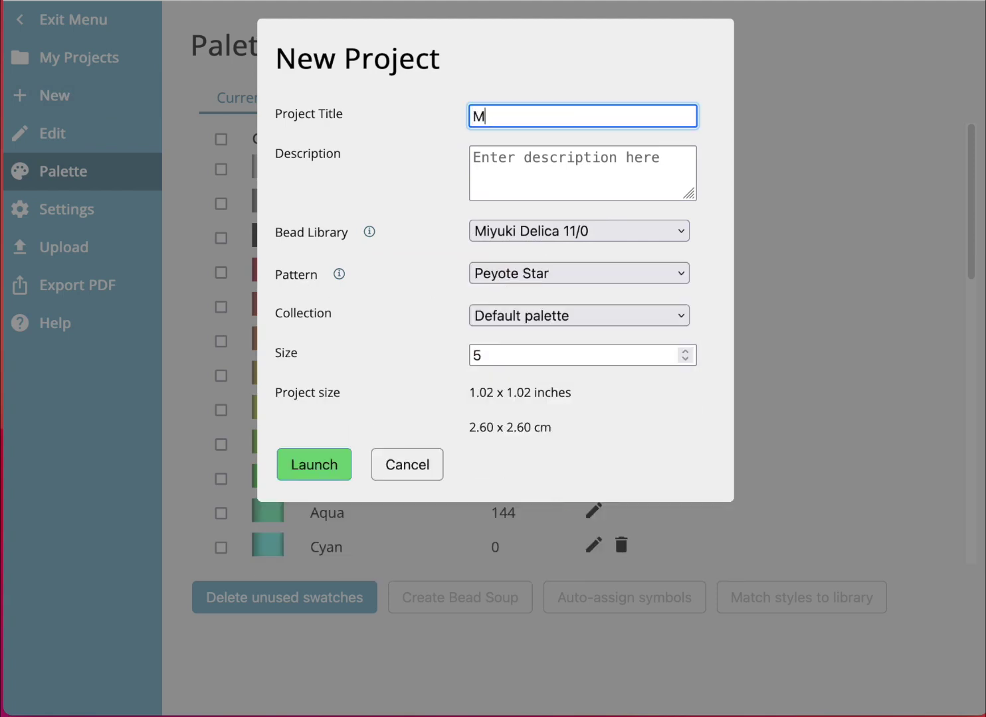
Set the star size to 10 and launch the new project.
left_click(684, 352)
left_click(684, 352)
left_click(684, 352)
left_click(684, 352)
left_click(684, 352)
left_click(336, 467)
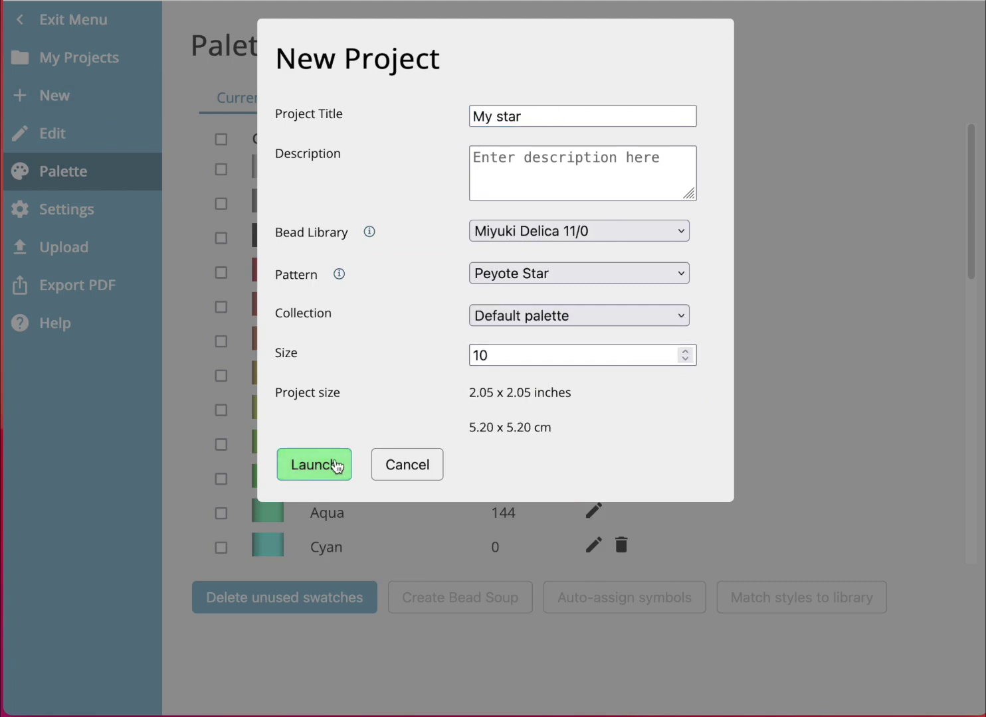
Fill the whole empty star with the indigo blue swatch using the rectangle tool.
left_click(121, 24)
left_click_drag(569, 364, 554, 241)
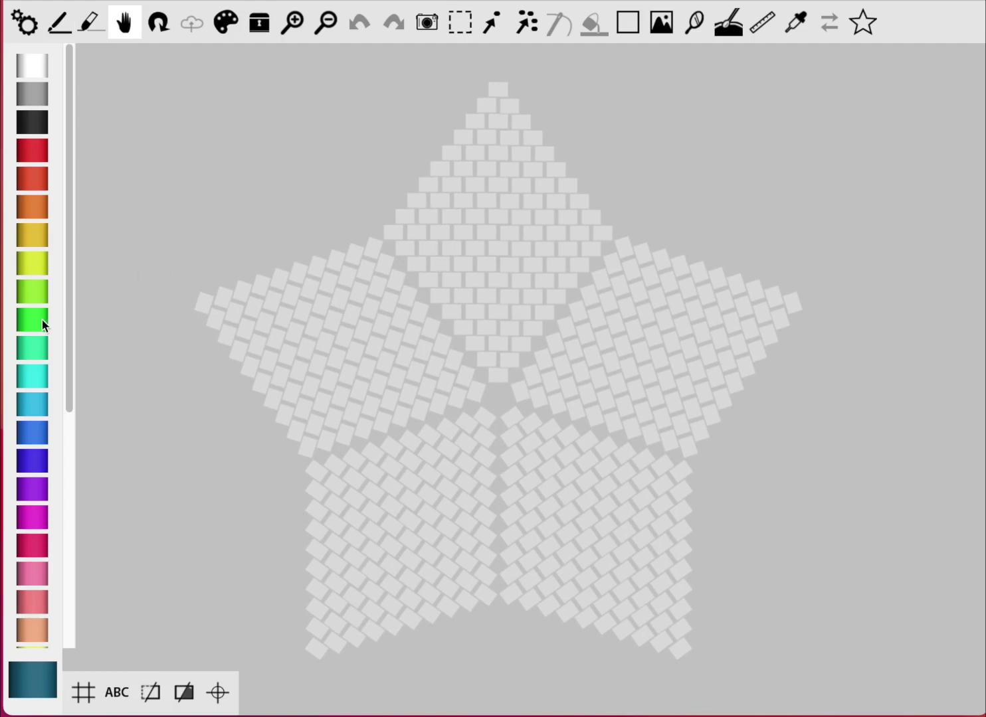
left_click(627, 23)
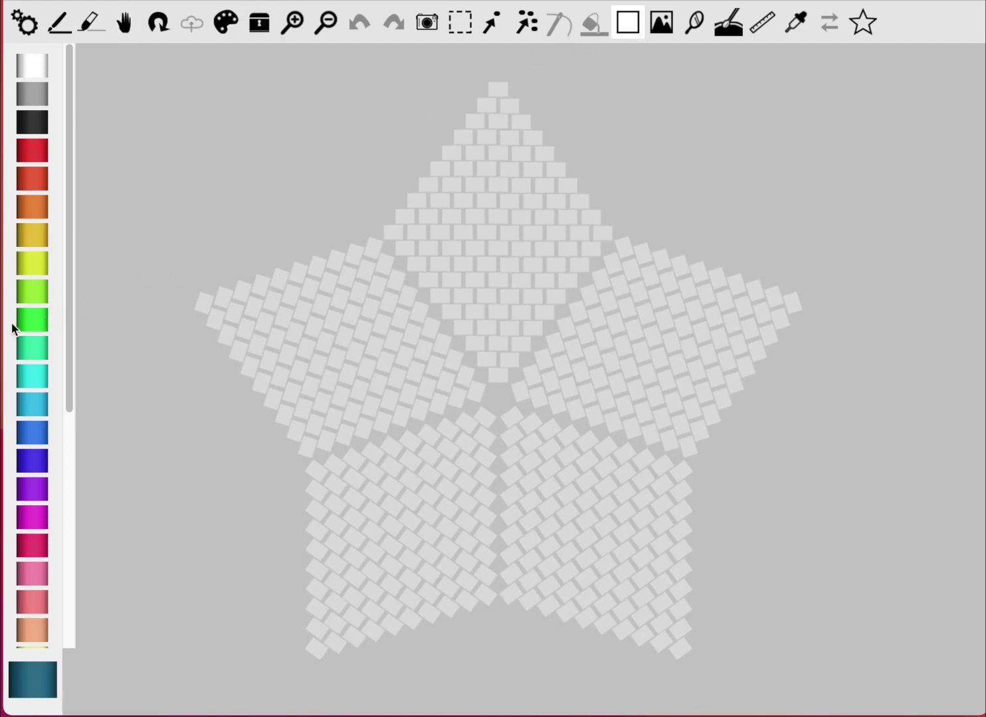
left_click(28, 459)
left_click_drag(178, 73, 858, 668)
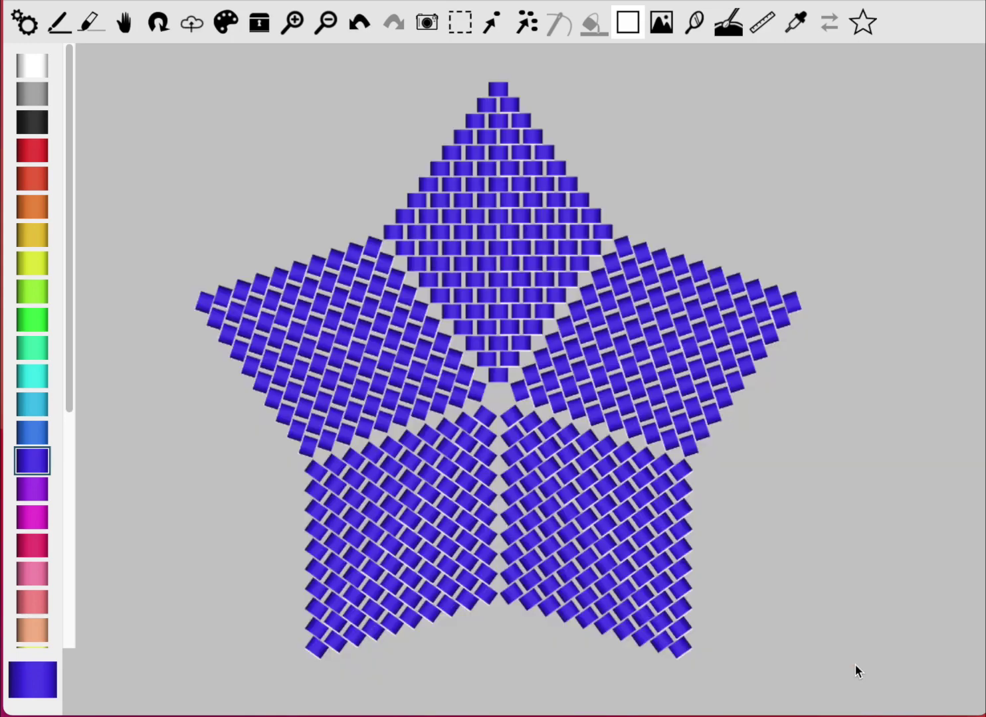
Show the other side of the star and fill all its beads with the cyan swatch using the rectangle tool.
left_click(860, 26)
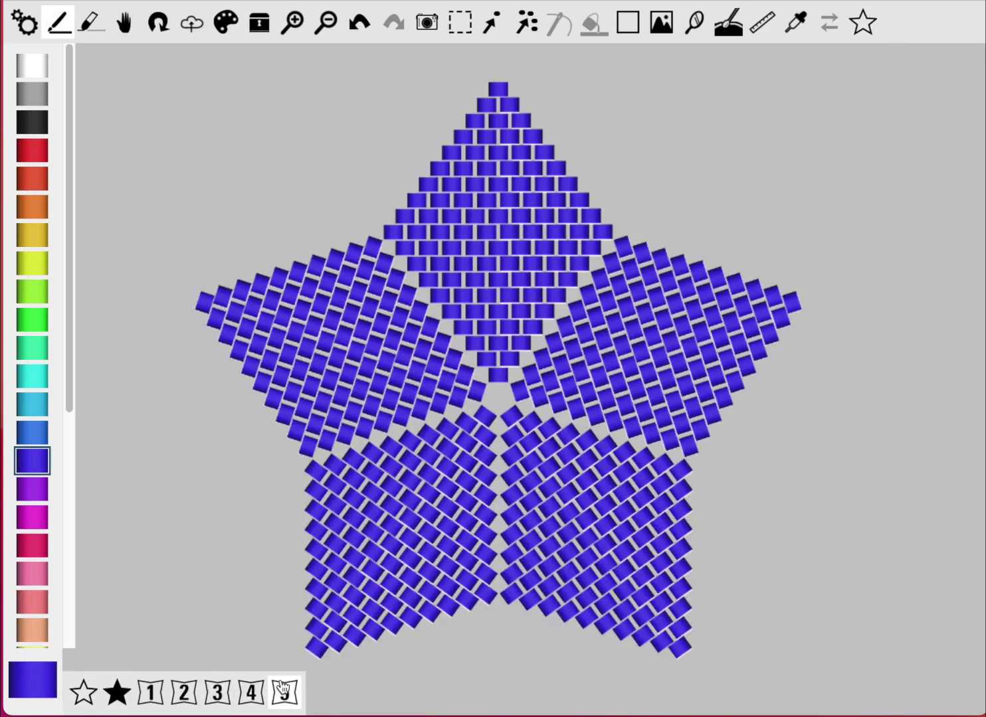
left_click(110, 701)
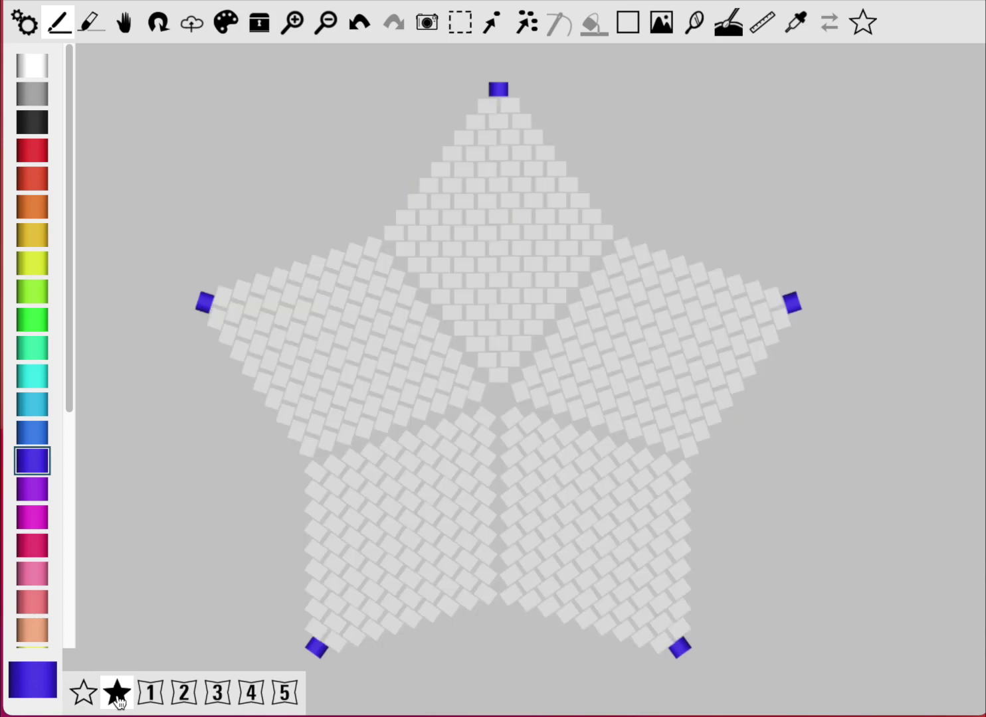
left_click(37, 381)
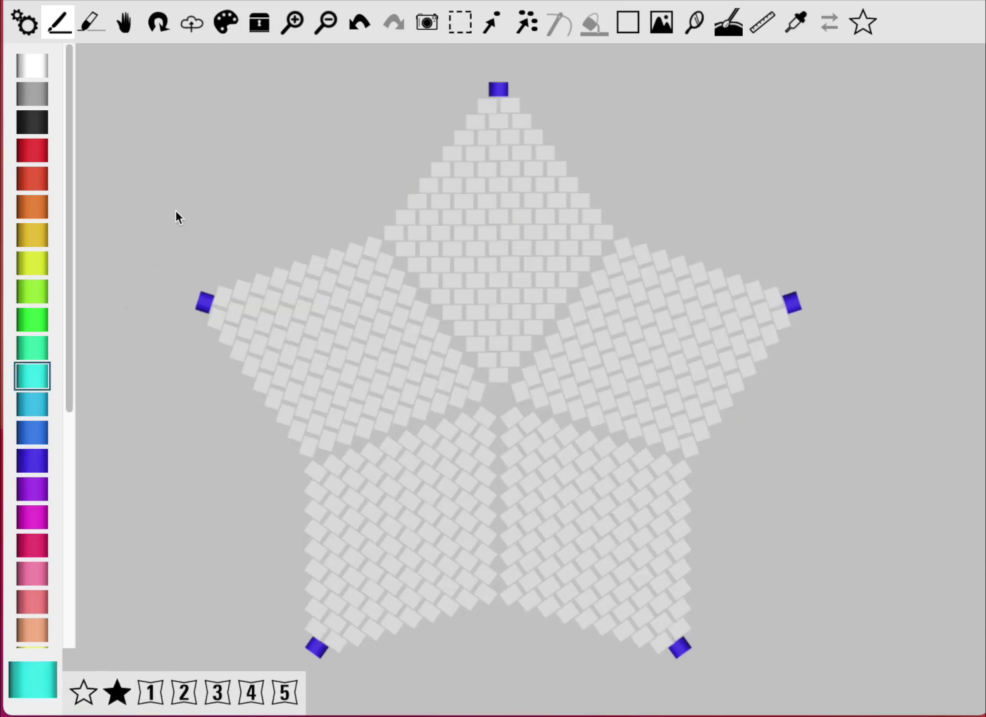
left_click(627, 22)
left_click_drag(199, 64, 838, 672)
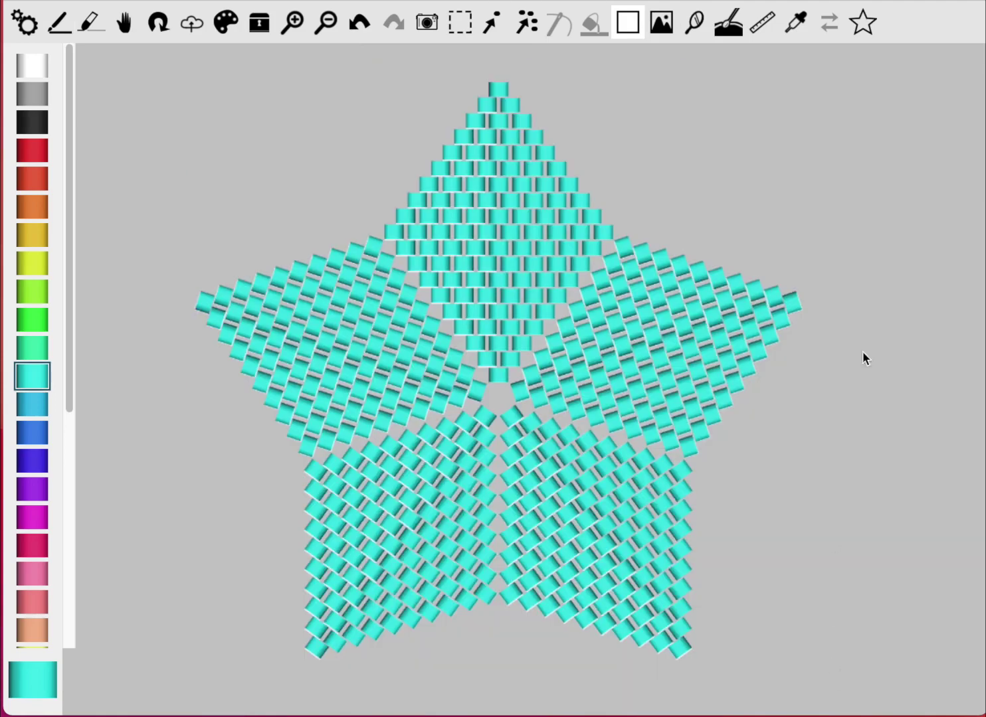
Compare the two sides of the star and return to the indigo blue side.
left_click(863, 27)
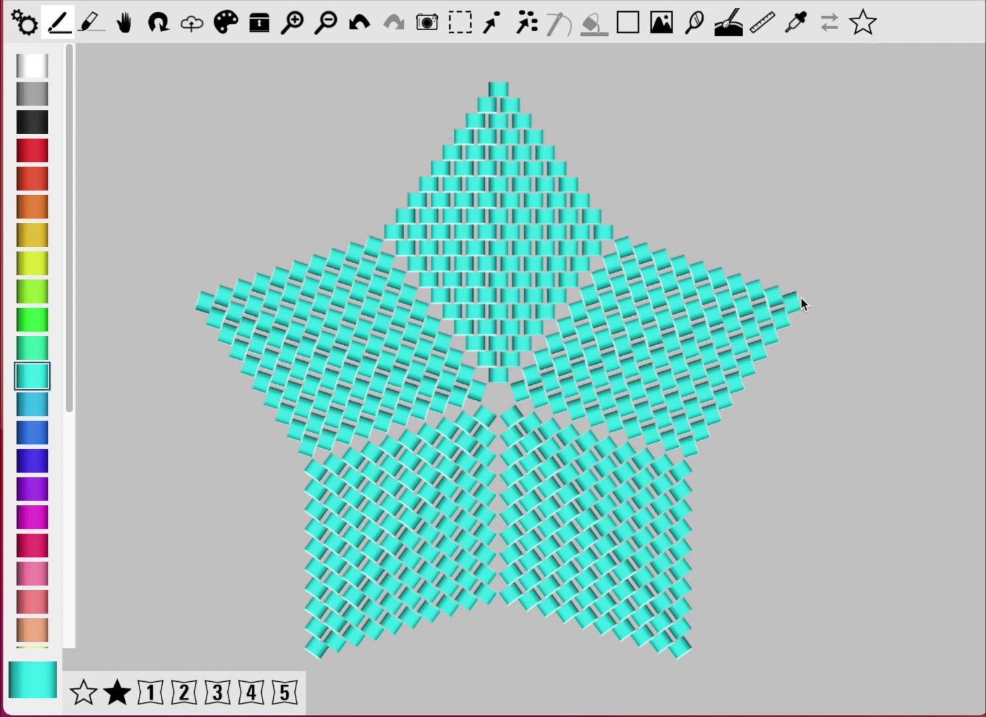
left_click(83, 693)
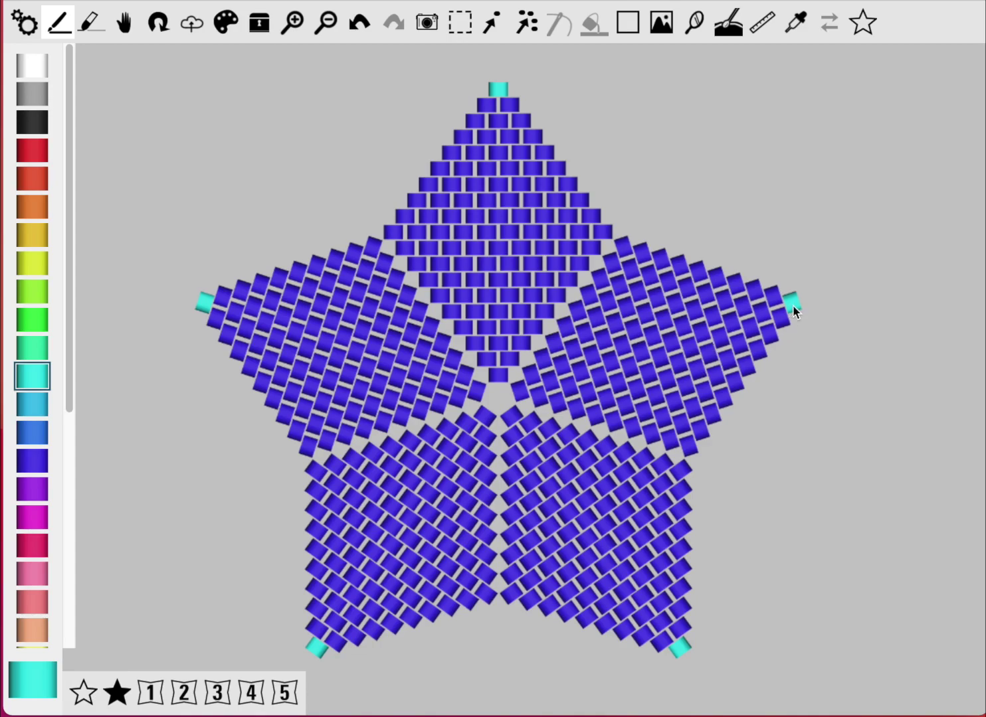
left_click(116, 693)
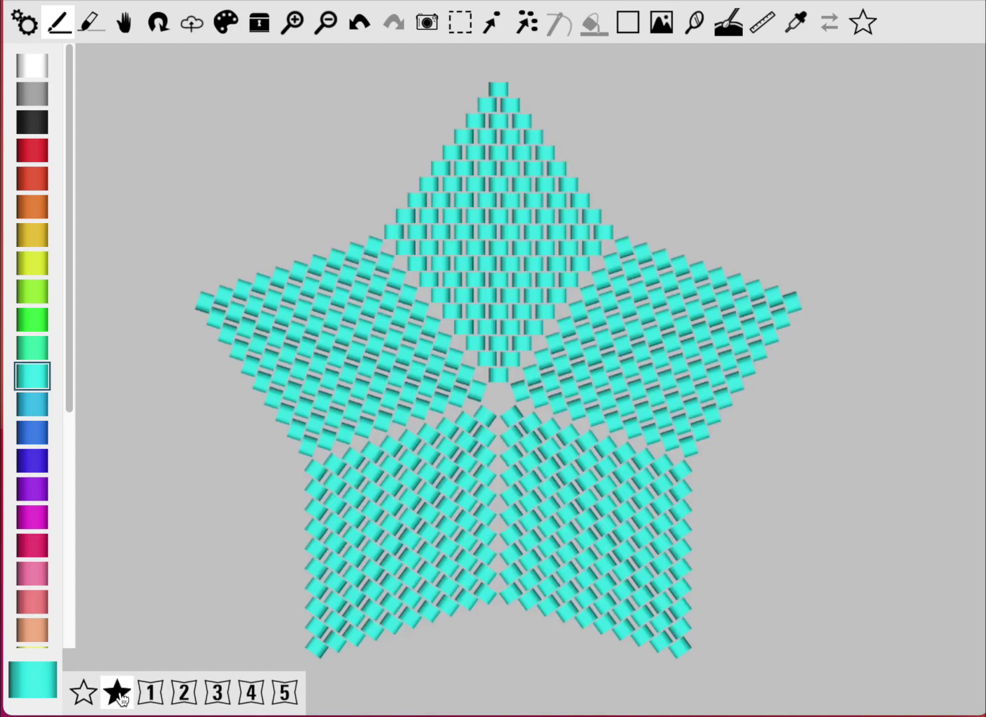
left_click(117, 692)
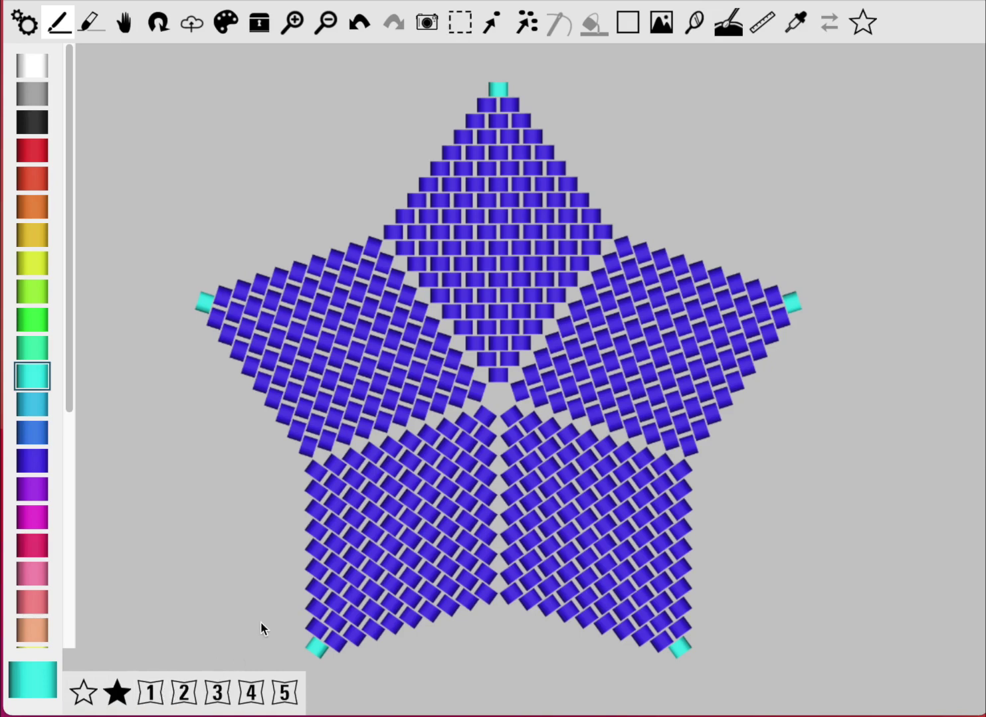
Paint red freehand lines of beads across the star's left point and top point.
left_click(30, 152)
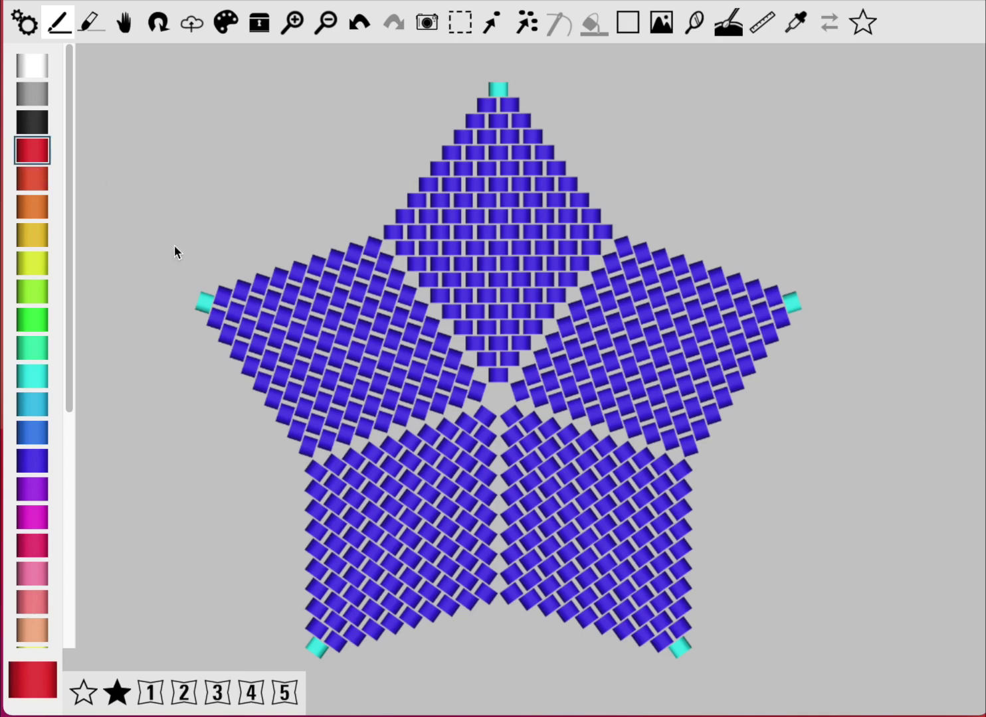
mouse_move(220, 300)
left_mouse_down()
mouse_move(336, 330)
mouse_move(451, 382)
left_mouse_up()
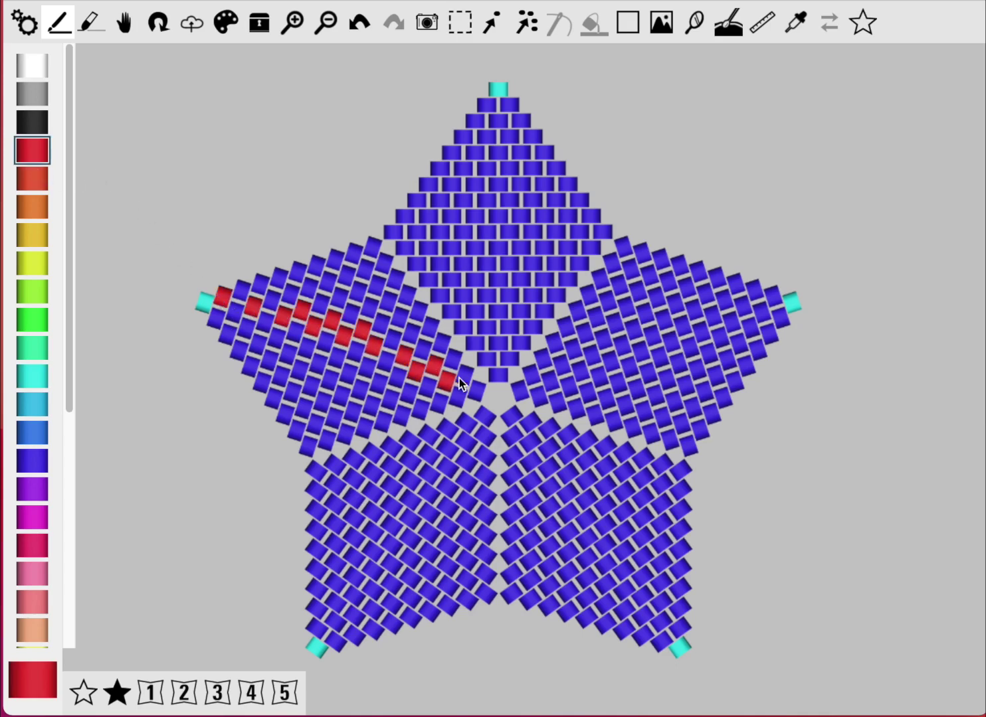
mouse_move(474, 338)
left_mouse_down()
mouse_move(474, 303)
mouse_move(480, 369)
mouse_move(471, 94)
mouse_move(470, 149)
mouse_move(354, 269)
mouse_move(277, 279)
mouse_move(354, 260)
mouse_move(232, 279)
mouse_move(292, 293)
mouse_move(403, 350)
mouse_move(472, 362)
mouse_move(309, 289)
mouse_move(376, 320)
mouse_move(263, 300)
left_mouse_up()
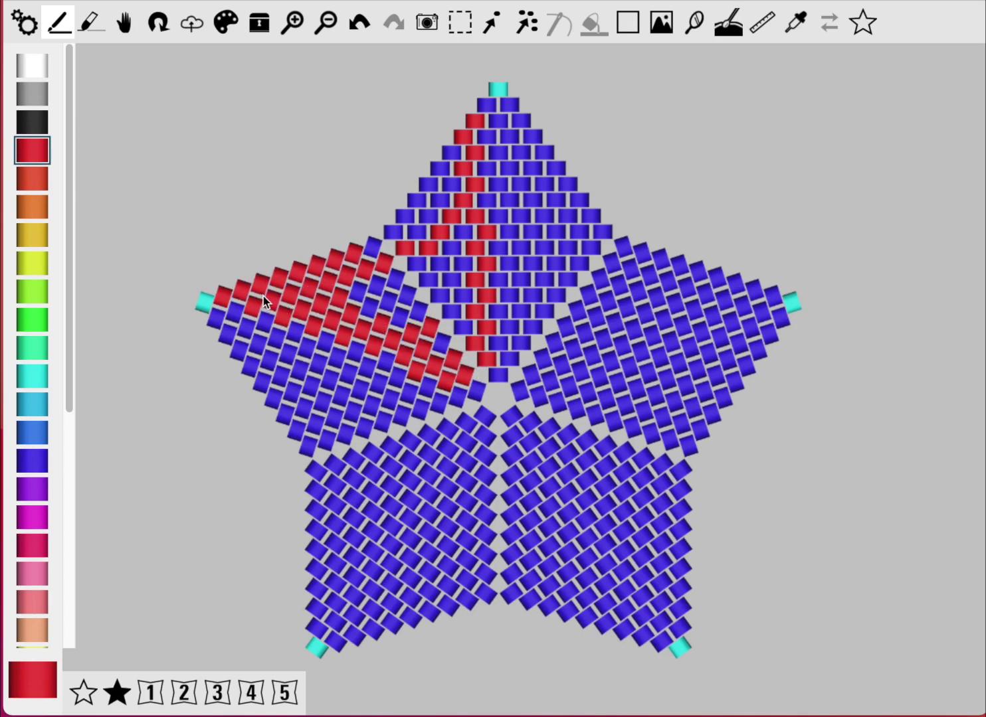
Fill the adjoining halves of the star's left and top points with red beads and check them in section view 1.
mouse_move(370, 251)
left_mouse_down()
mouse_move(424, 188)
mouse_move(418, 206)
mouse_move(460, 142)
mouse_move(417, 246)
mouse_move(452, 182)
mouse_move(432, 262)
mouse_move(448, 232)
mouse_move(455, 264)
mouse_move(402, 302)
left_mouse_up()
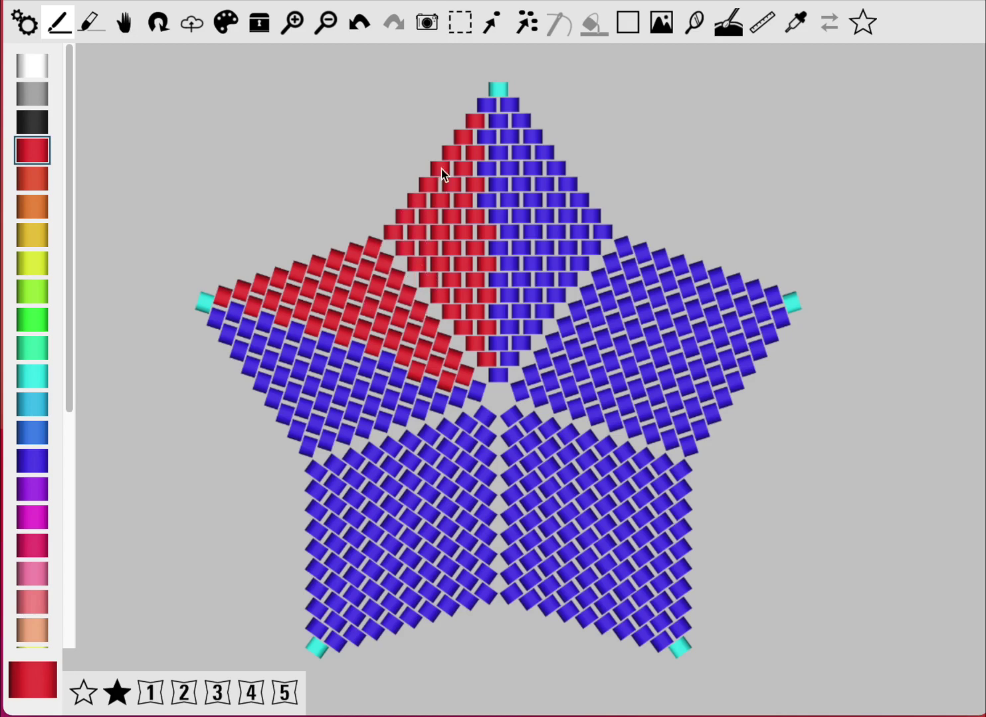
left_click(144, 692)
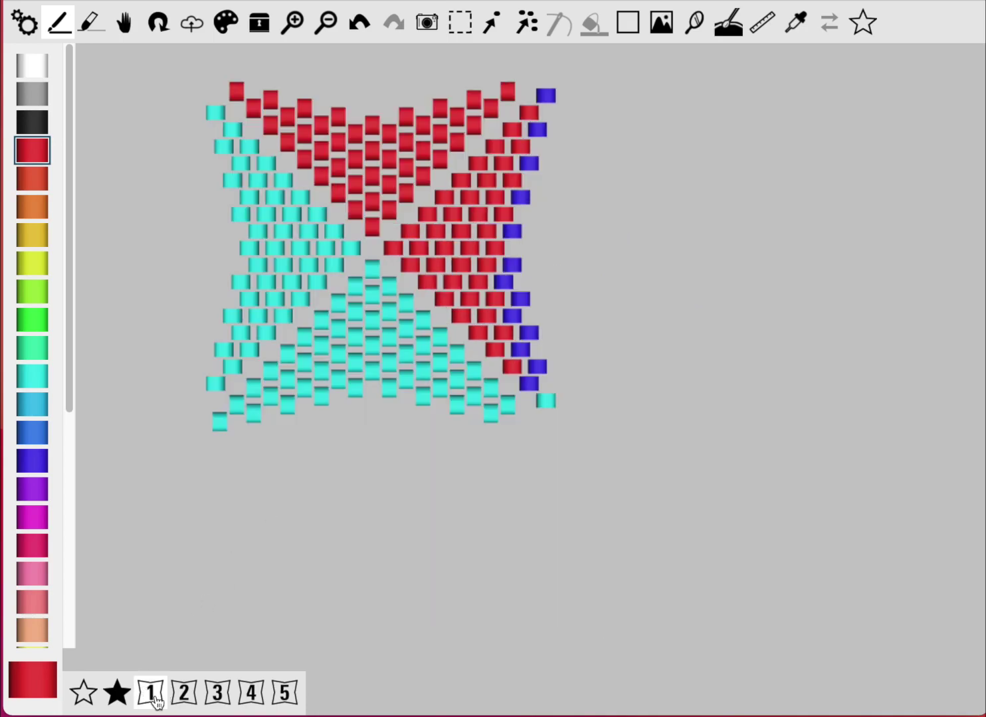
left_click(82, 694)
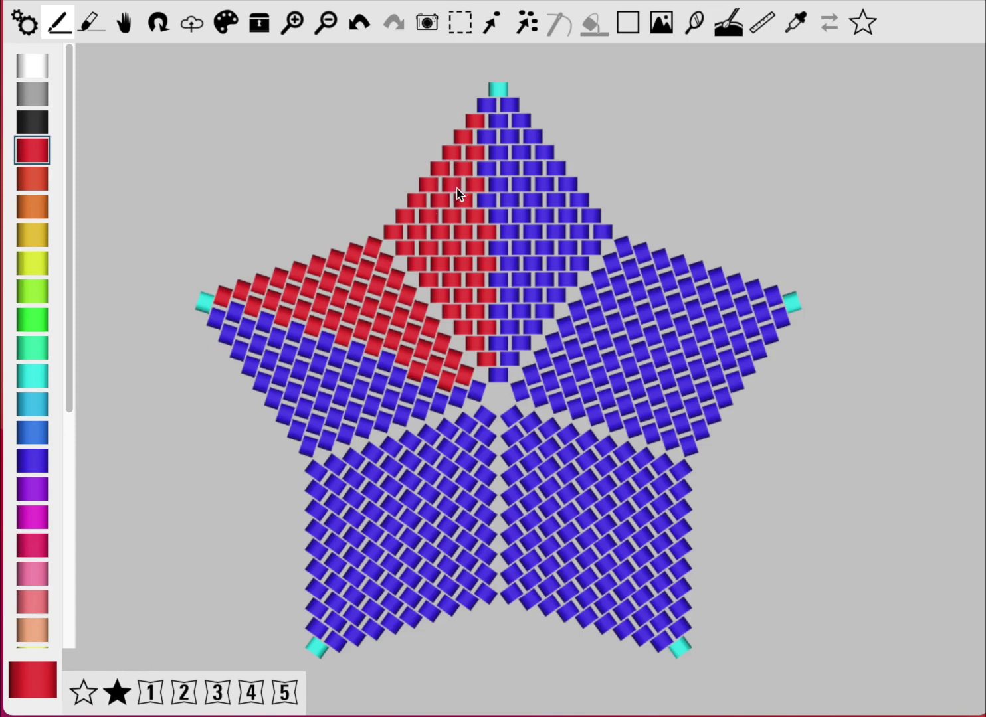
left_click(151, 691)
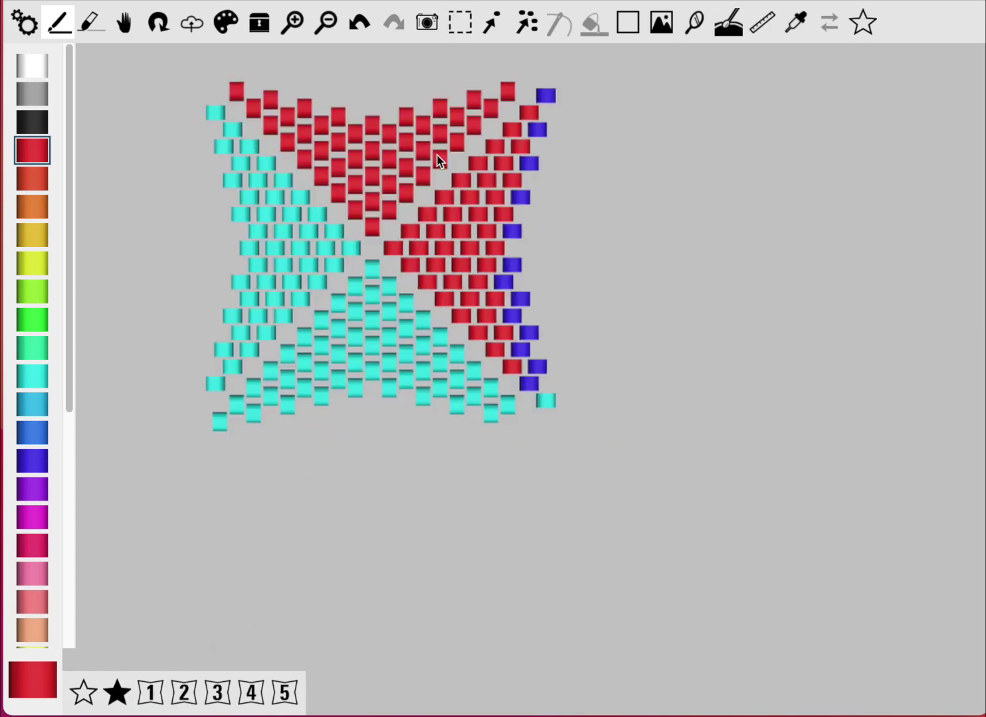
left_click(93, 695)
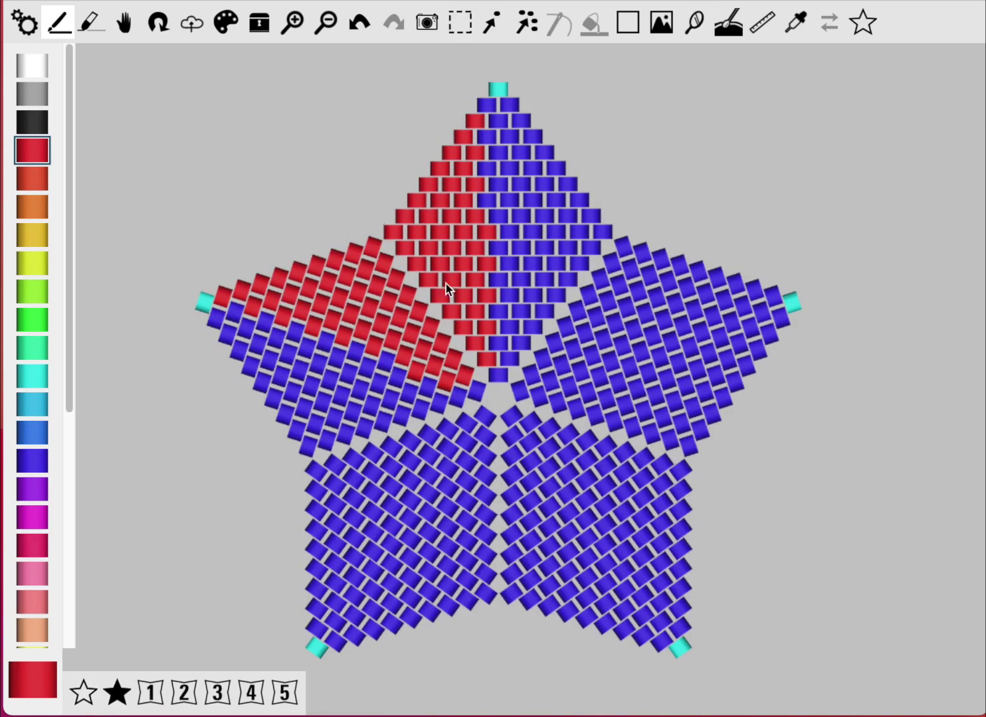
Paint beads with the bright green swatch where the star's top and left points meet.
left_click(26, 321)
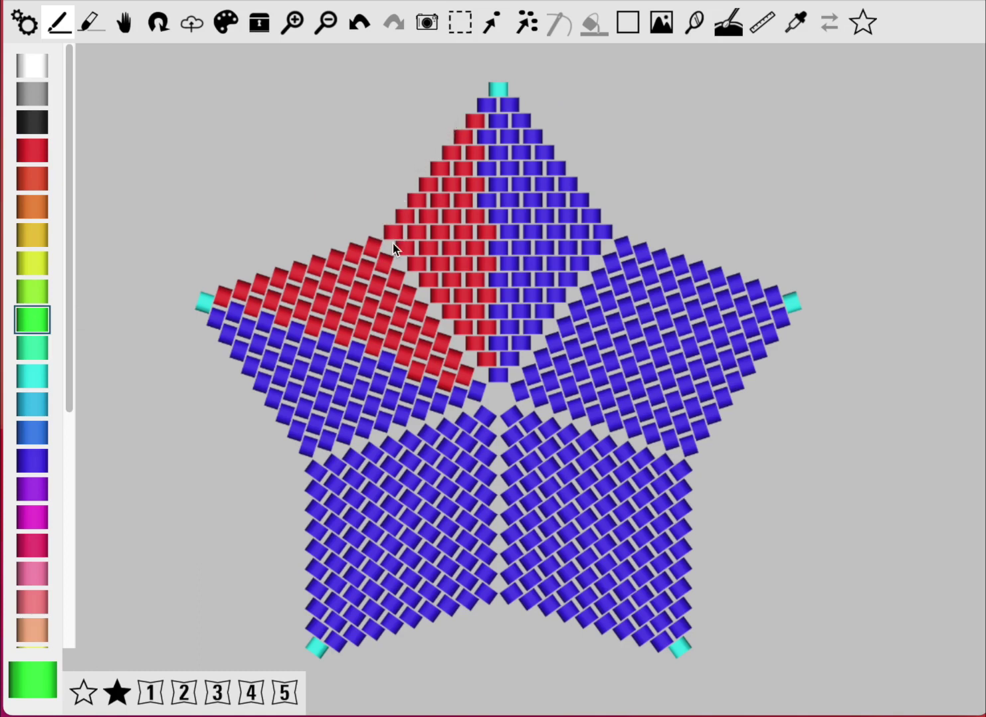
left_click_drag(392, 233, 361, 256)
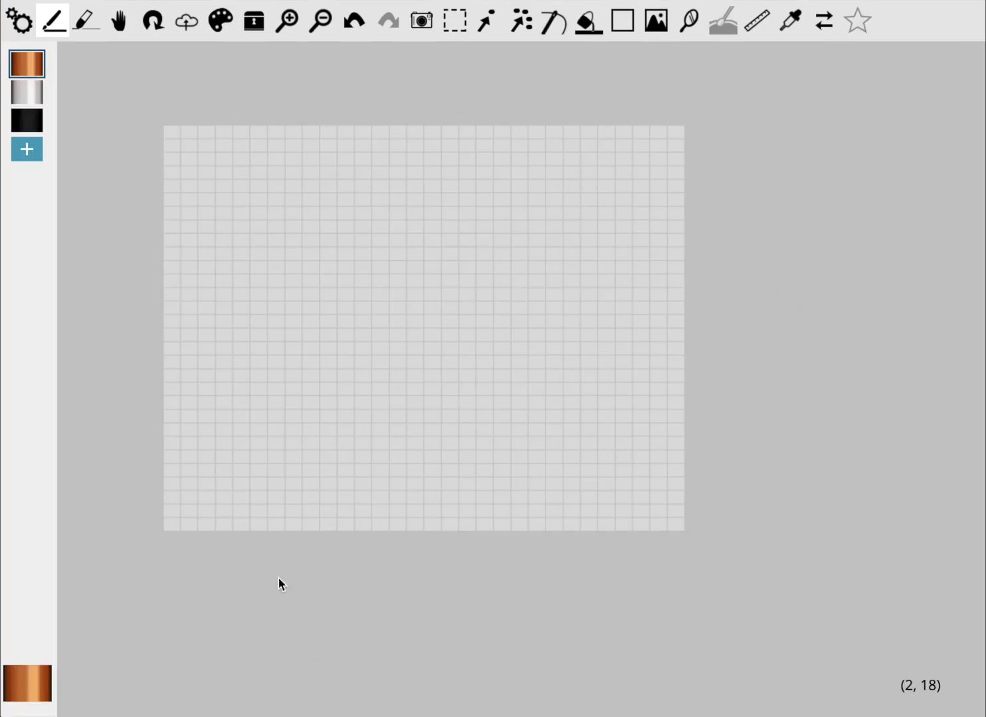
Check the current project's title, tags and description, and open the My Projects list.
left_click(20, 21)
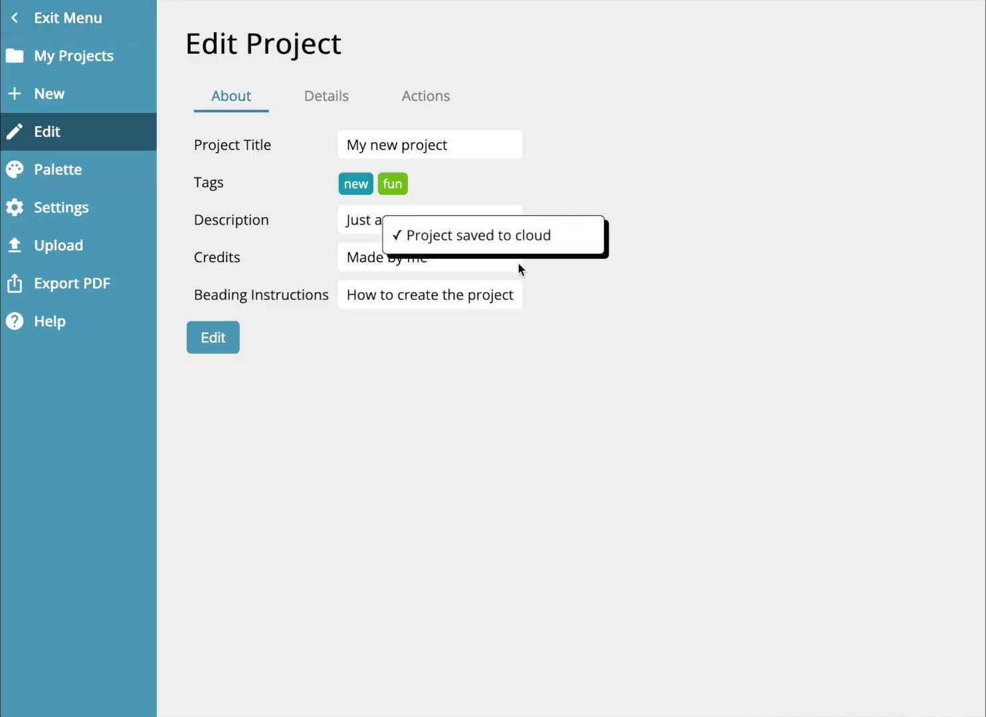
left_click(140, 17)
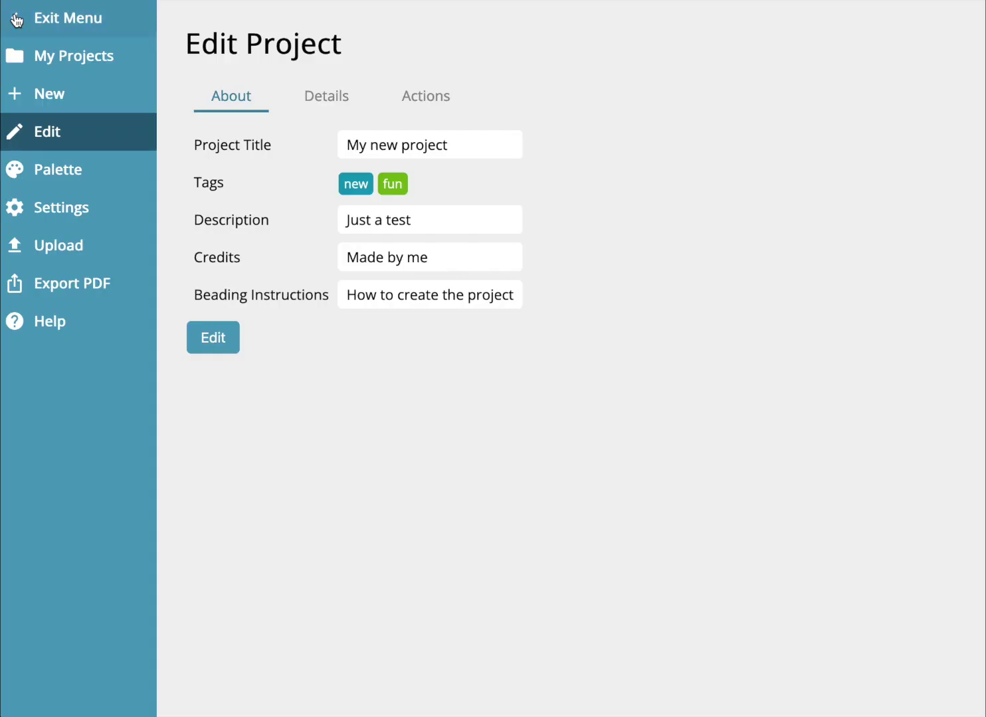
left_click(20, 22)
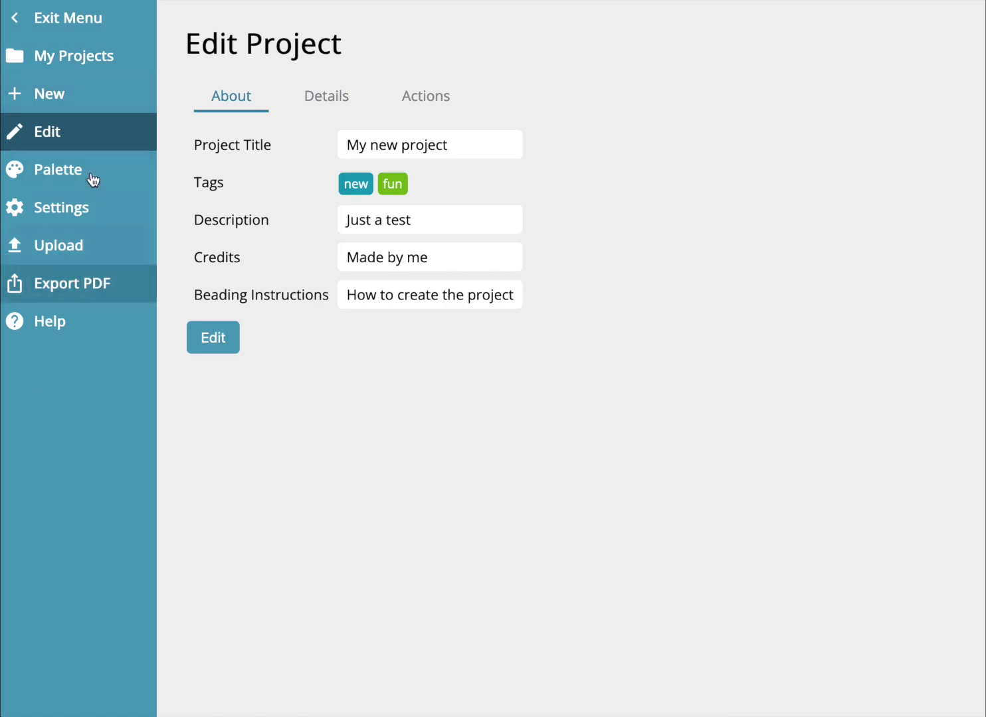
left_click(90, 56)
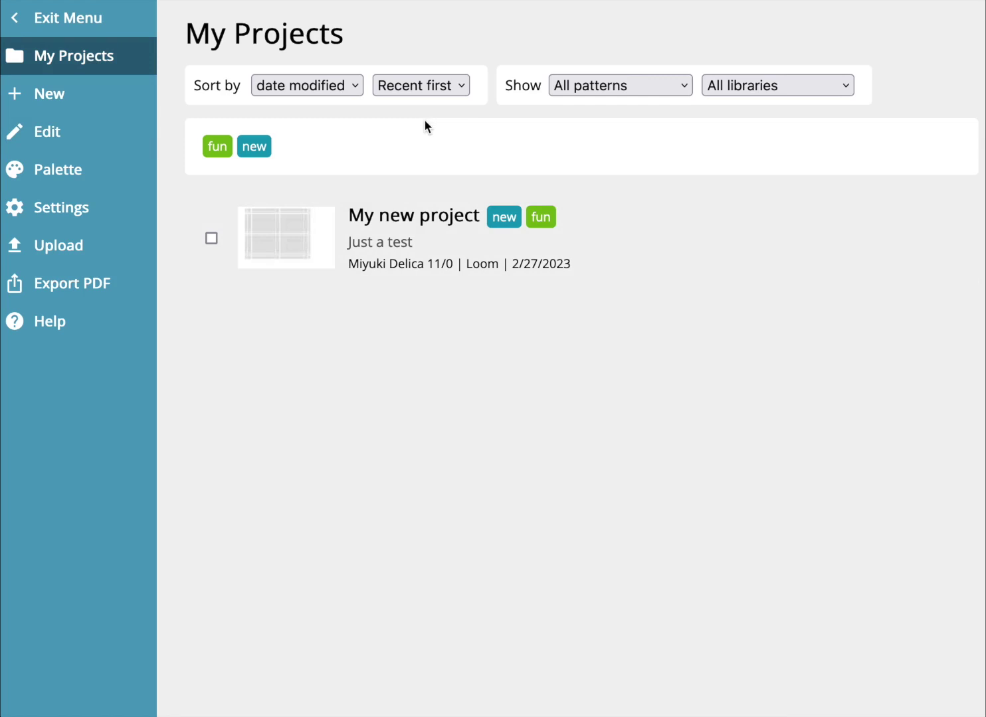
Create a 30 by 30 Loom project titled "Test" and draw a freehand teal loop of beads on it.
left_click(71, 91)
left_click(518, 116)
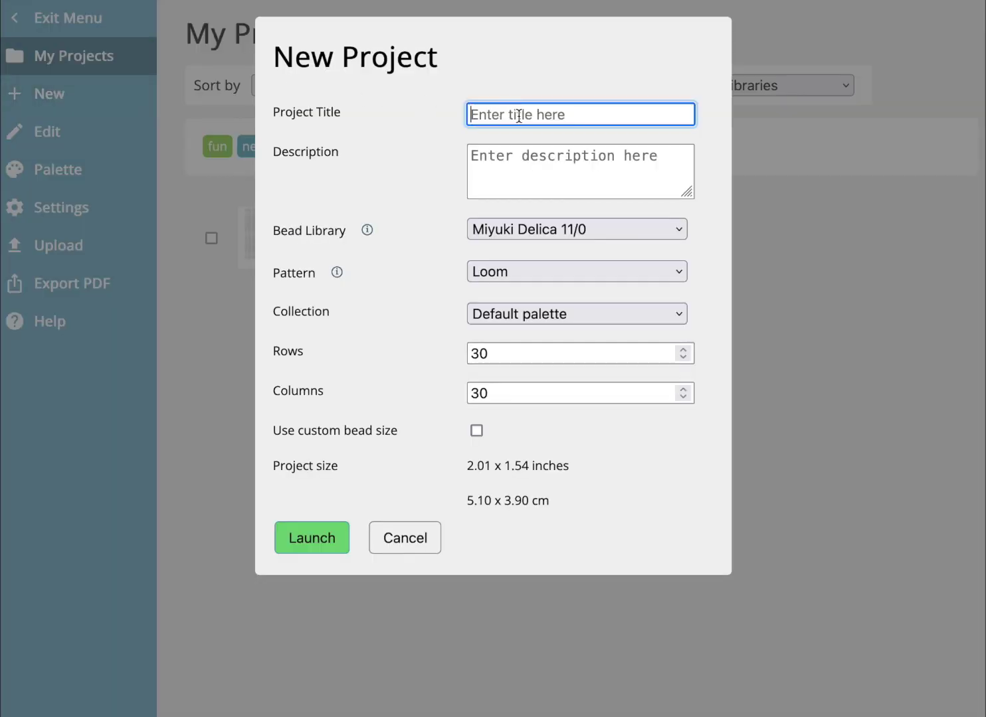
type("Test")
left_click(310, 538)
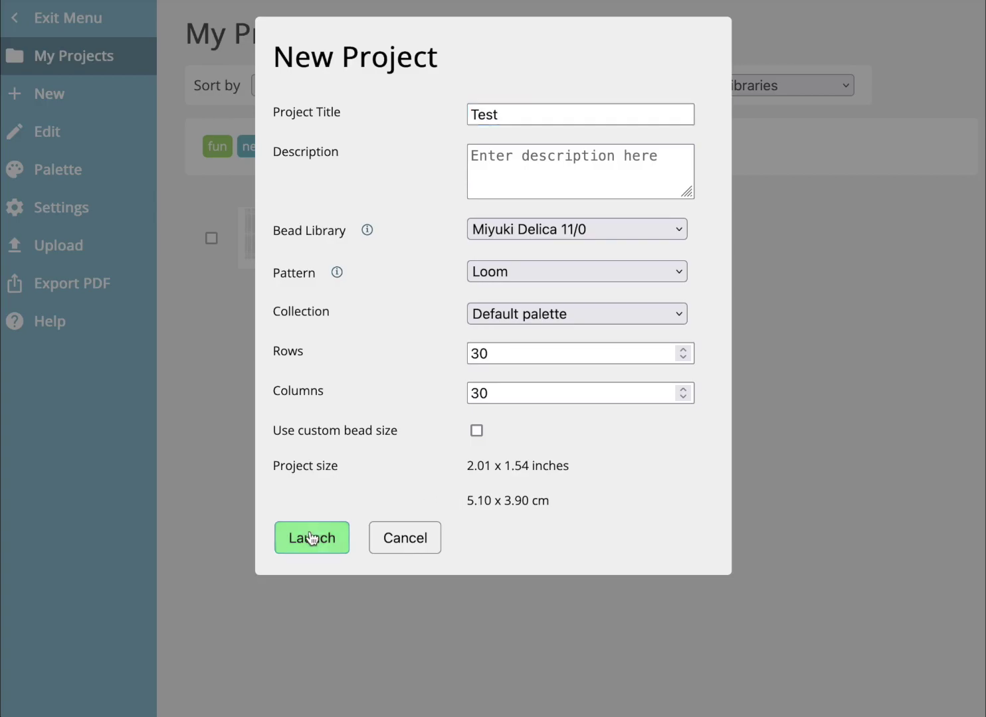
mouse_move(451, 239)
left_mouse_down()
mouse_move(375, 460)
mouse_move(497, 238)
mouse_move(465, 225)
left_mouse_up()
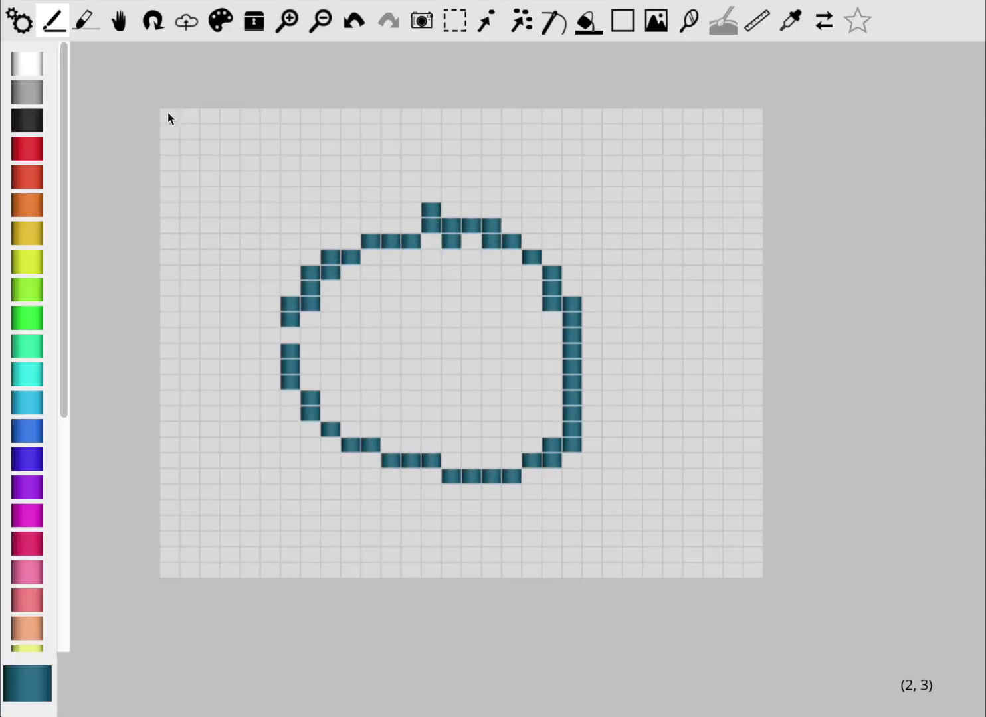
Add the tags "fun" and "test" to the Test project from its entry in the project list.
left_click(20, 20)
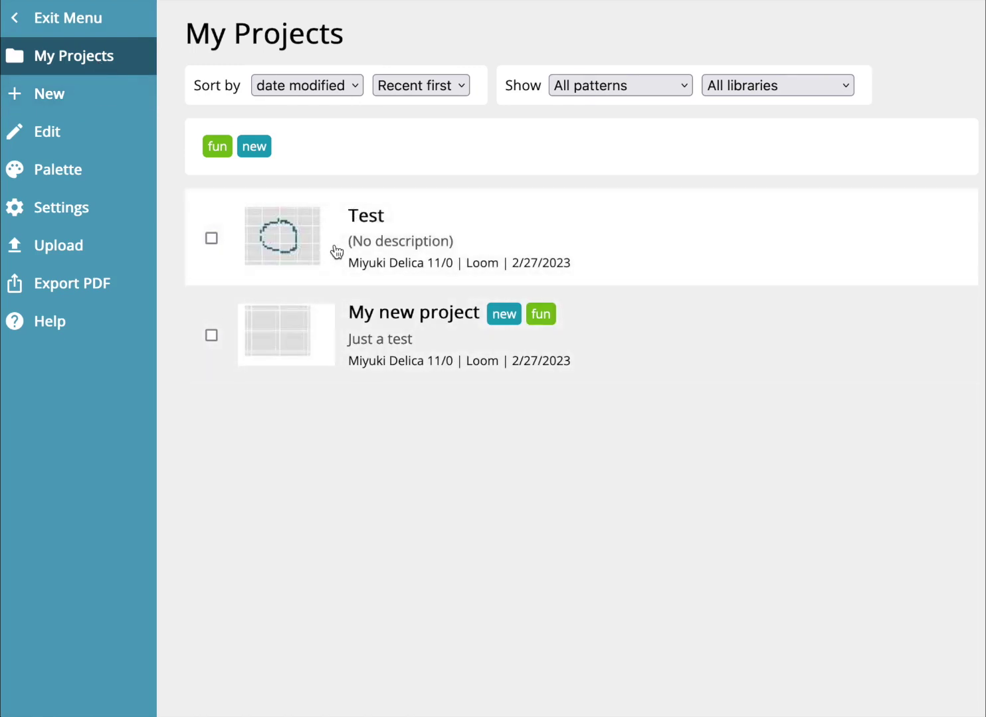
left_click(457, 251)
left_click(716, 70)
left_click(533, 226)
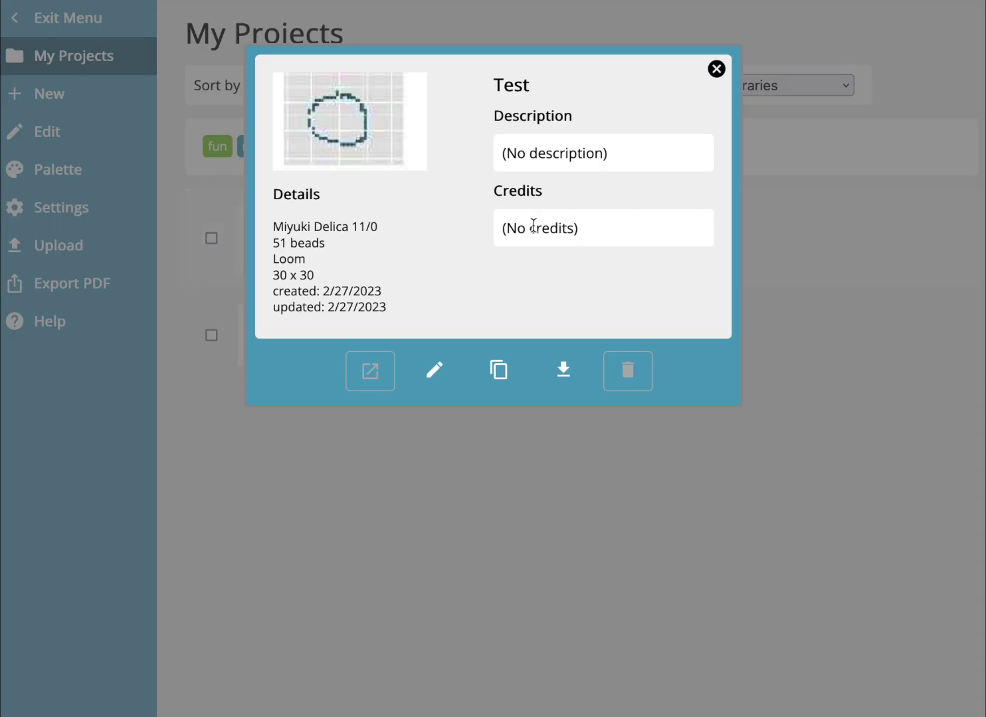
left_click(435, 376)
left_click(531, 125)
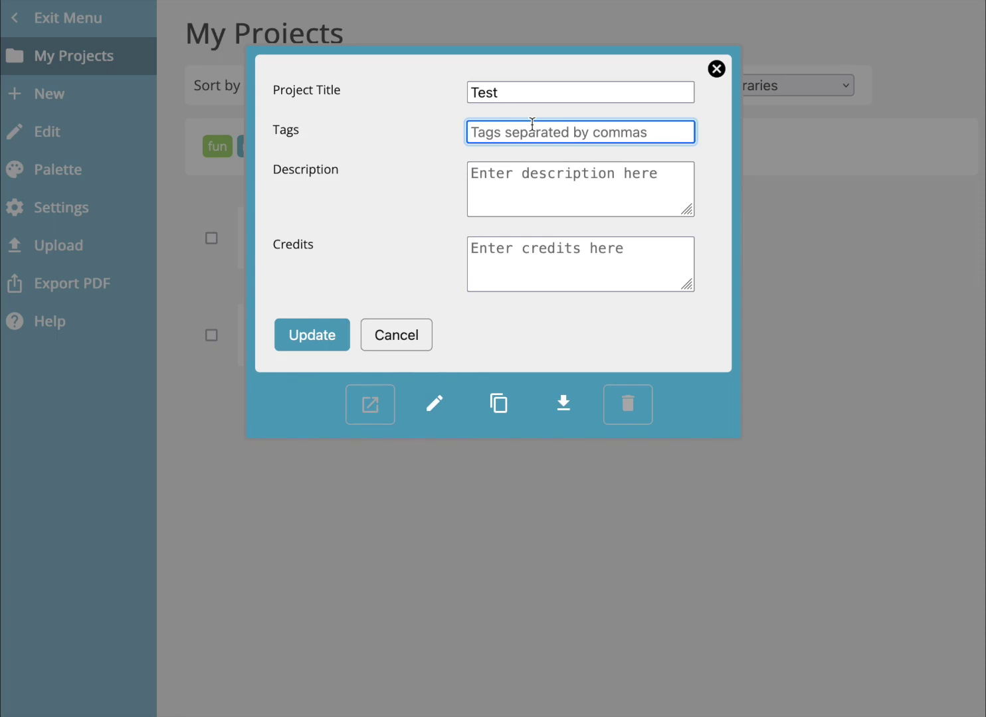
type("fun, test")
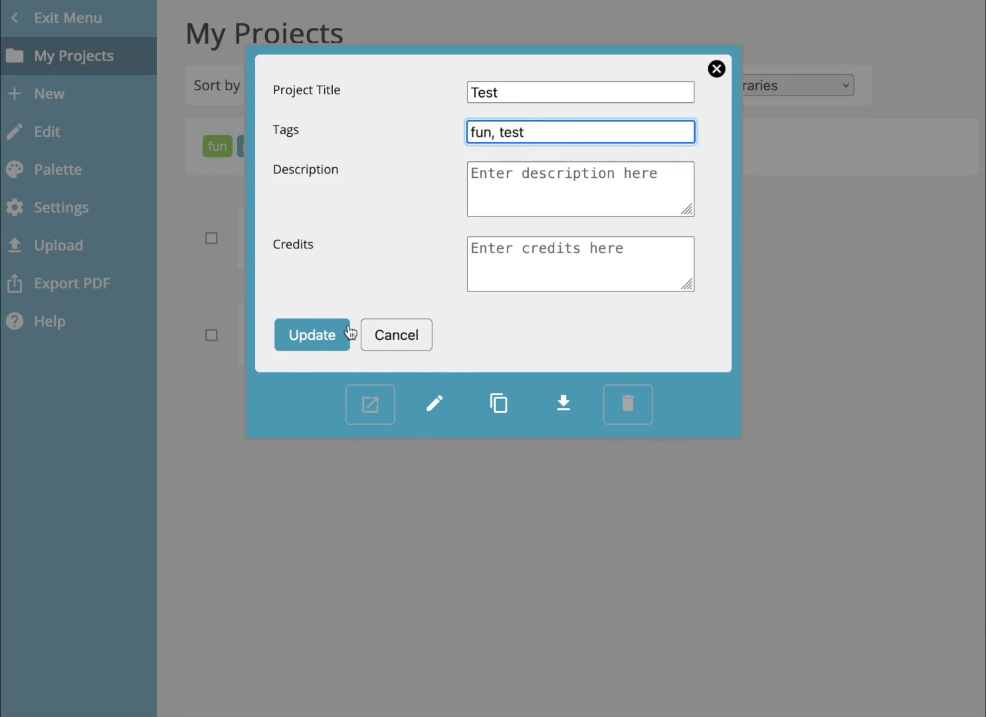
left_click(325, 336)
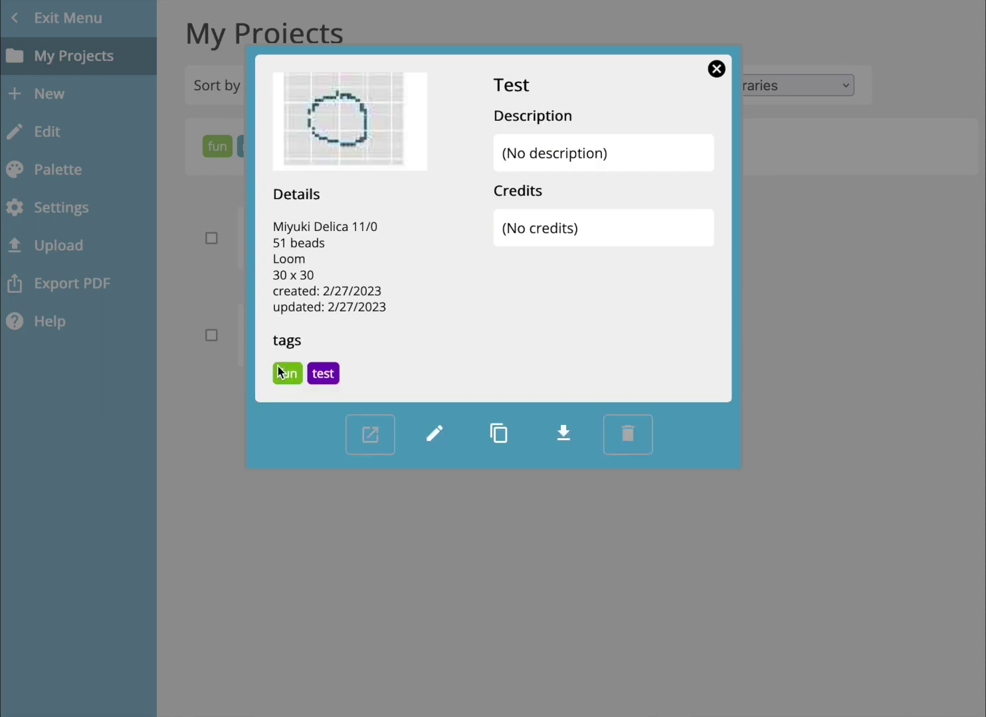
left_click(716, 69)
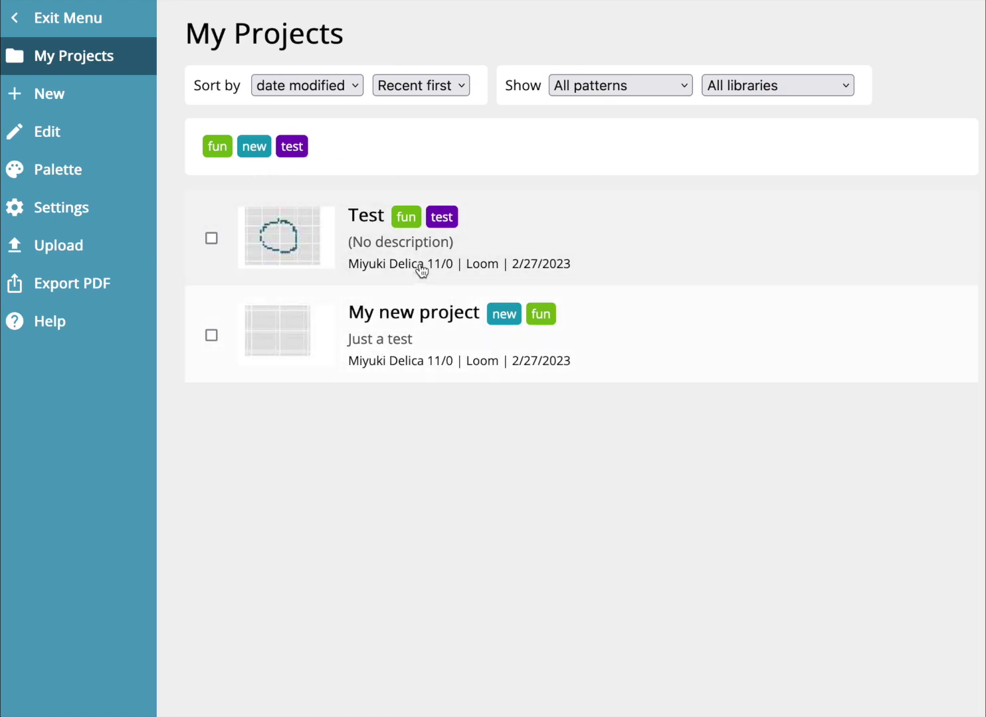
Filter the project list by the tag "new" and clear the filter again.
left_click(251, 150)
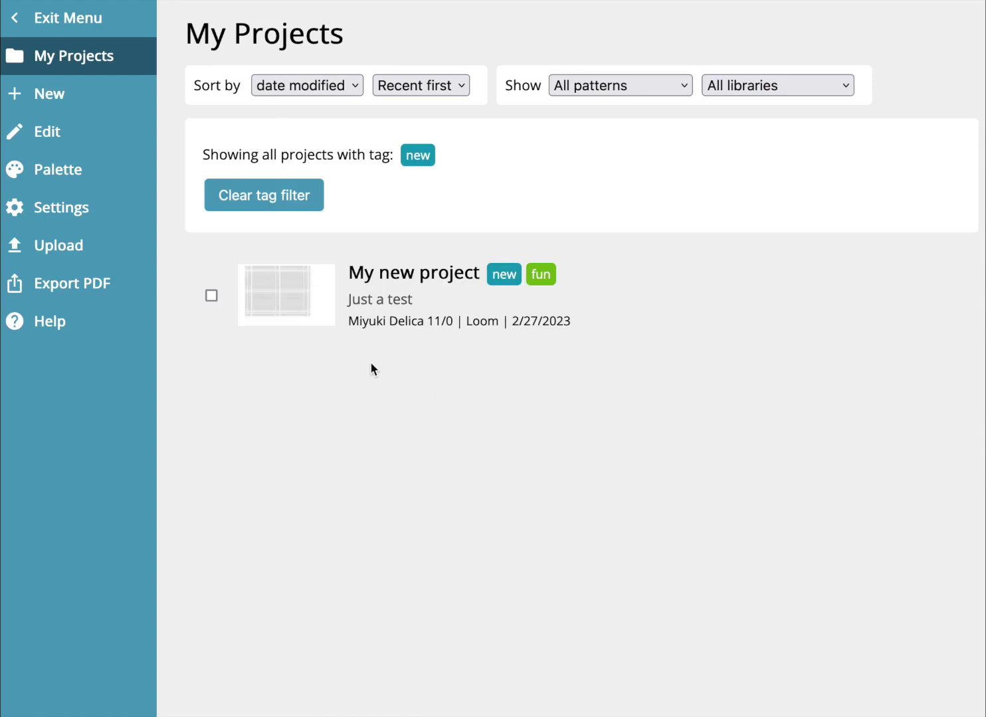
left_click(308, 194)
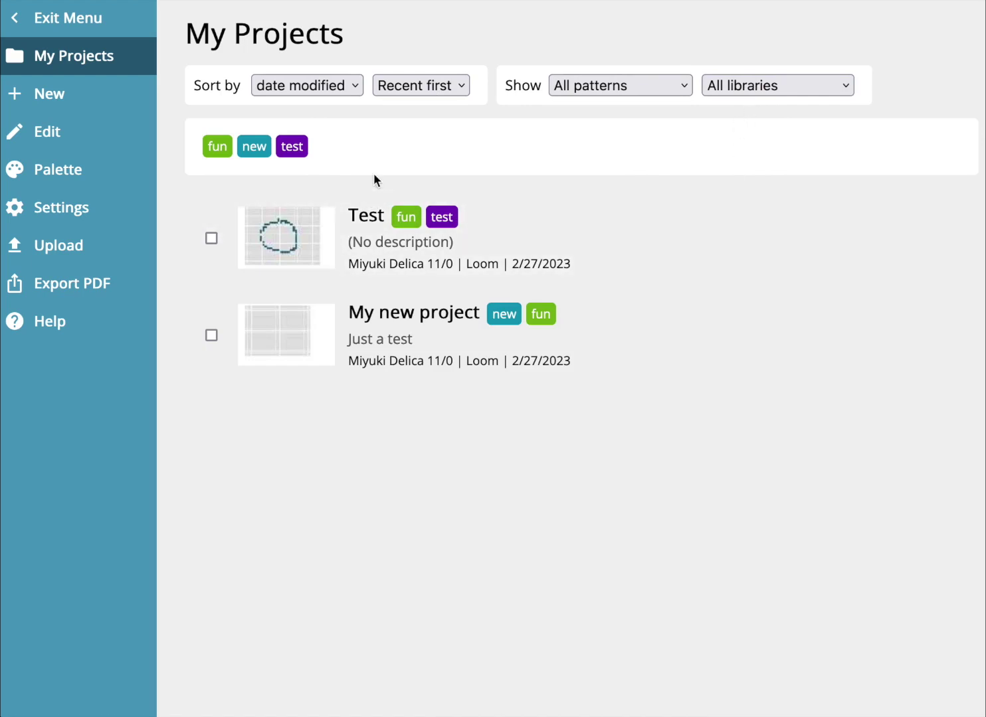
Save the description "My description" and the credits "Created by me" in the Test project's information.
left_click(76, 144)
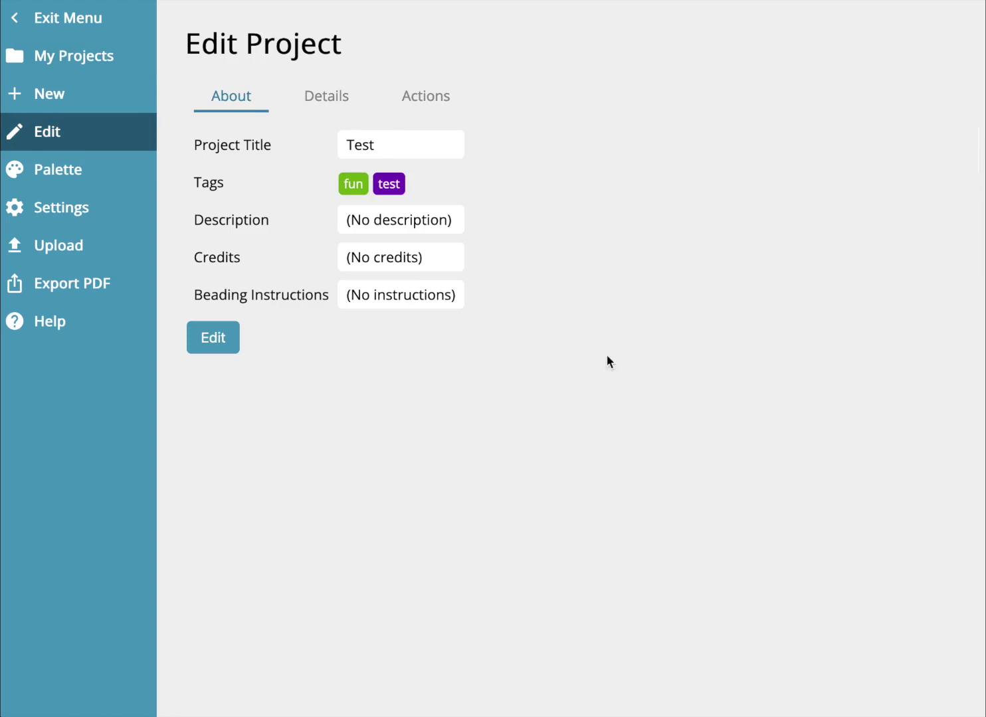
left_click(213, 338)
left_click(482, 226)
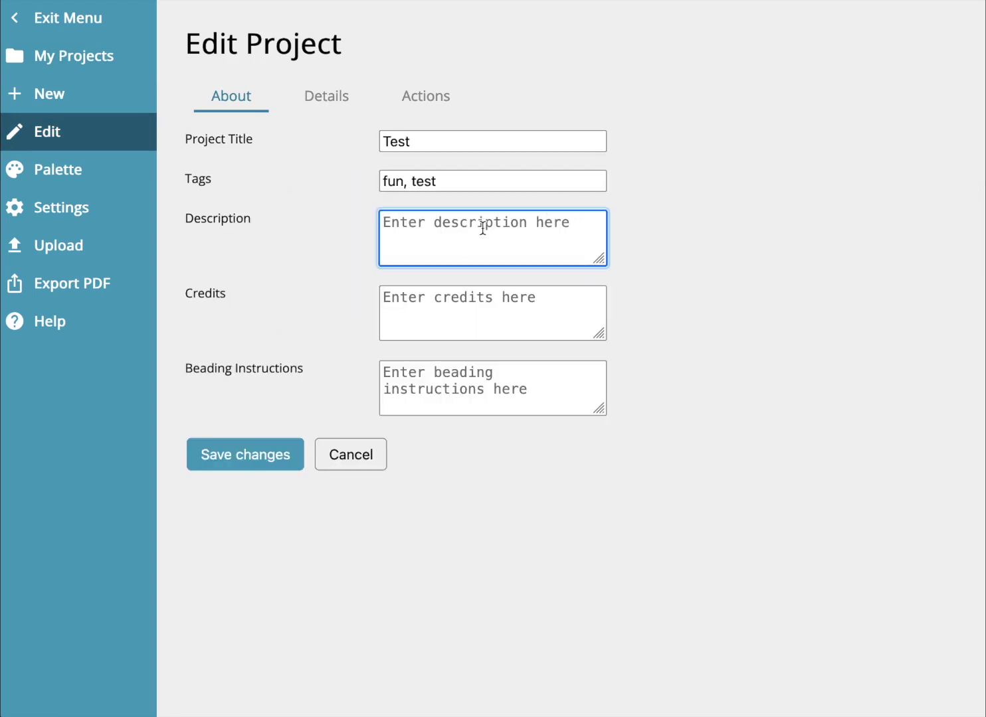
type("My description")
key("Tab")
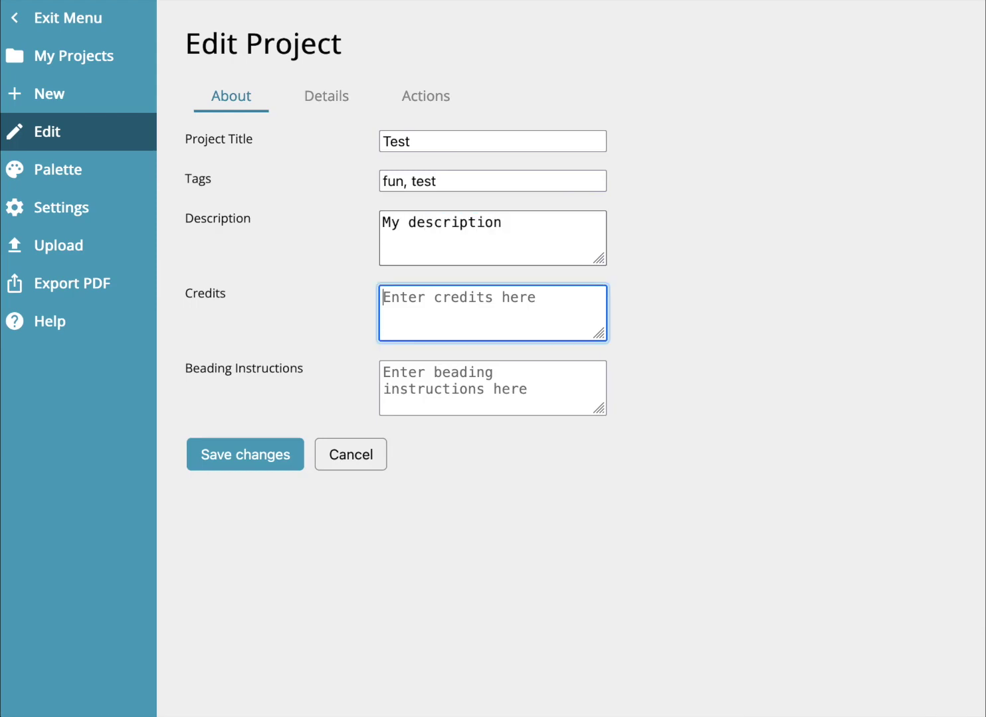
type("M")
key("BackSpace")
type("Created by me")
key("Tab")
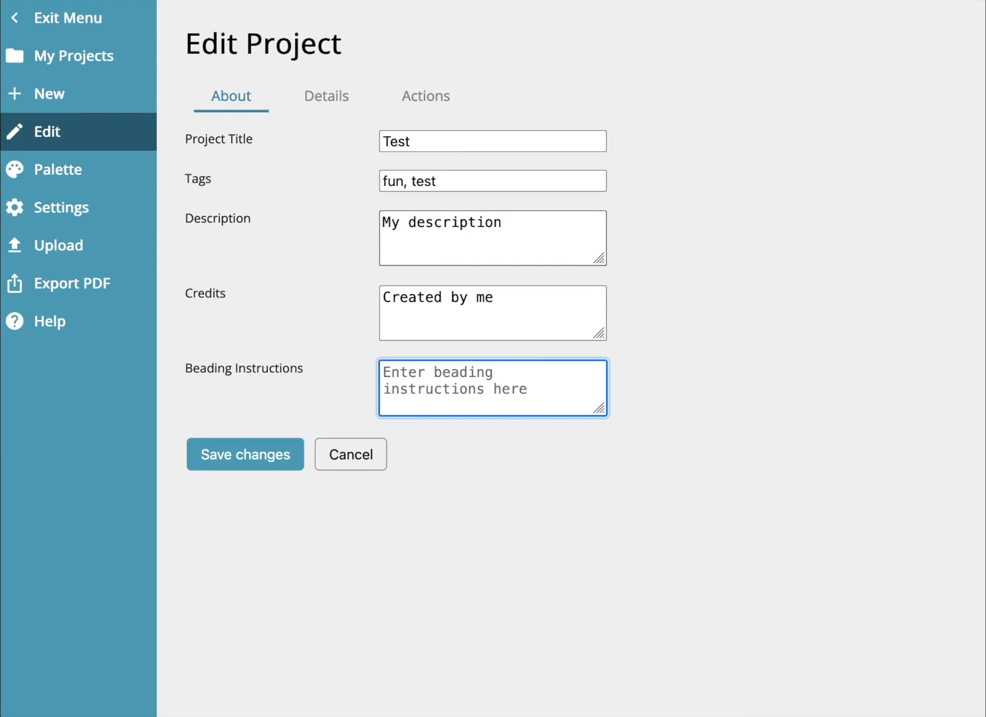
left_click(241, 453)
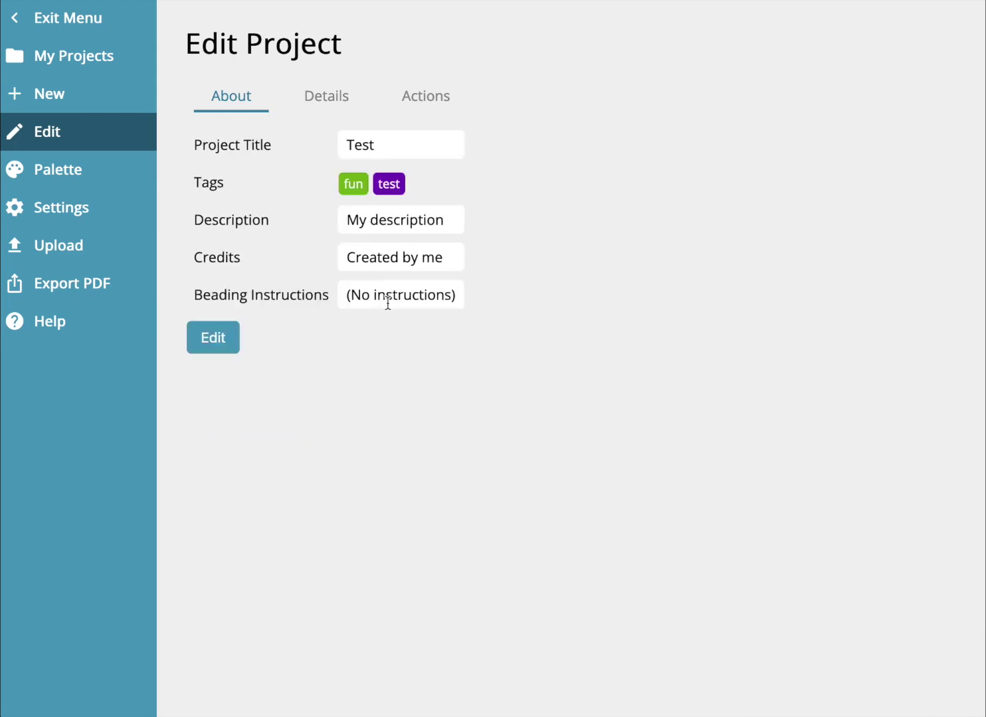
Look through the pattern types available in the Test project's details, keeping Loom.
left_click(335, 100)
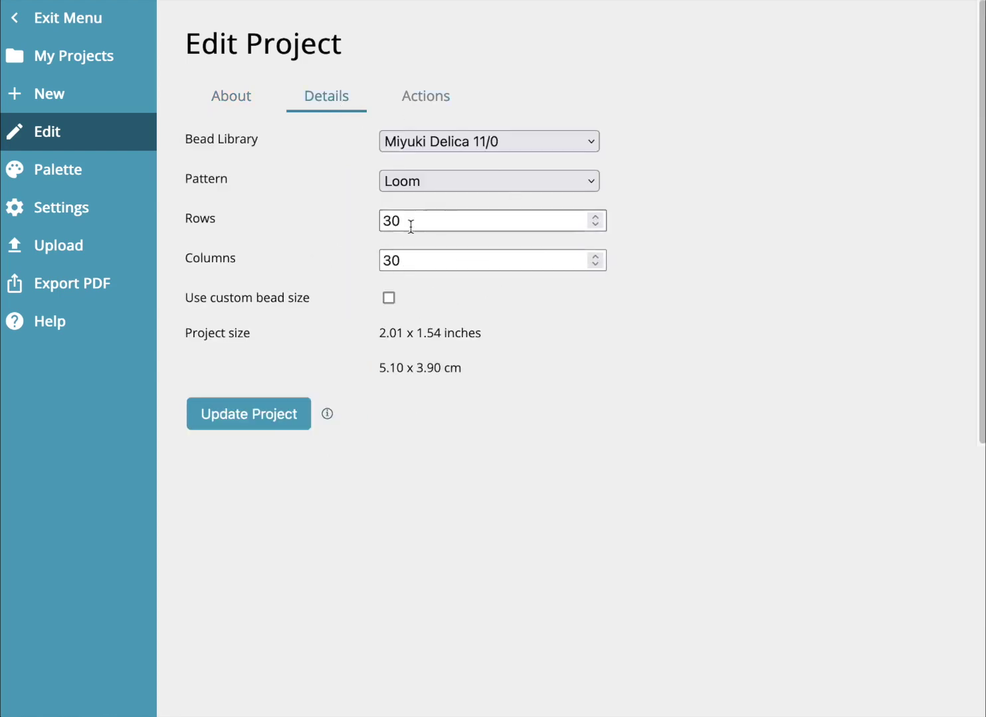
left_click(476, 172)
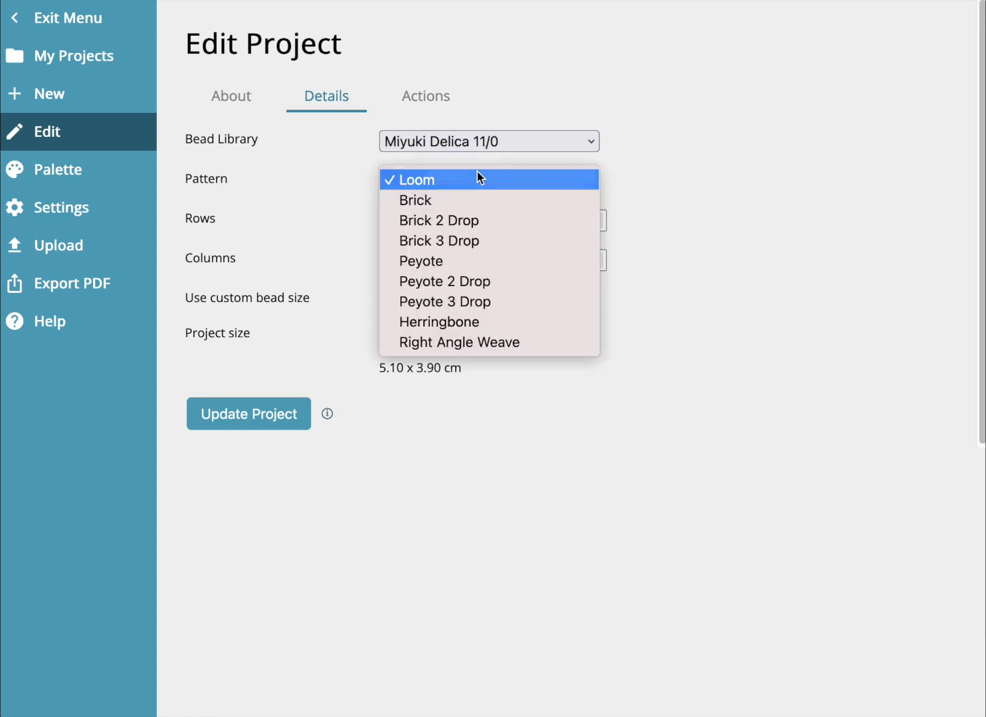
left_click(564, 181)
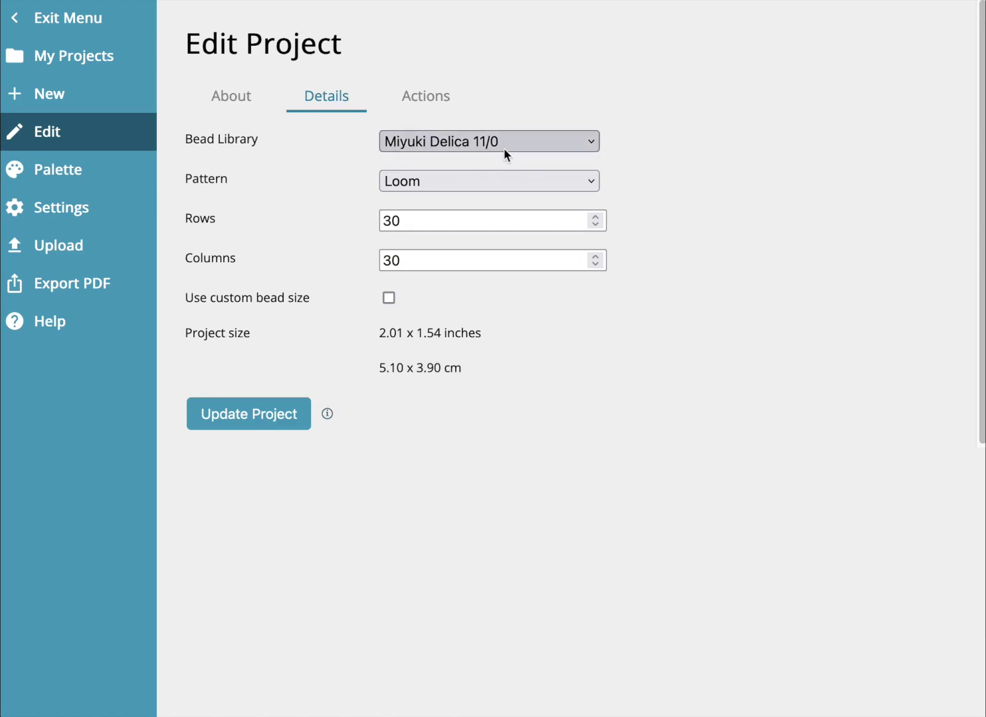
Fill the empty beads around the teal loop with the mint green swatch using the fill tool.
left_click(83, 28)
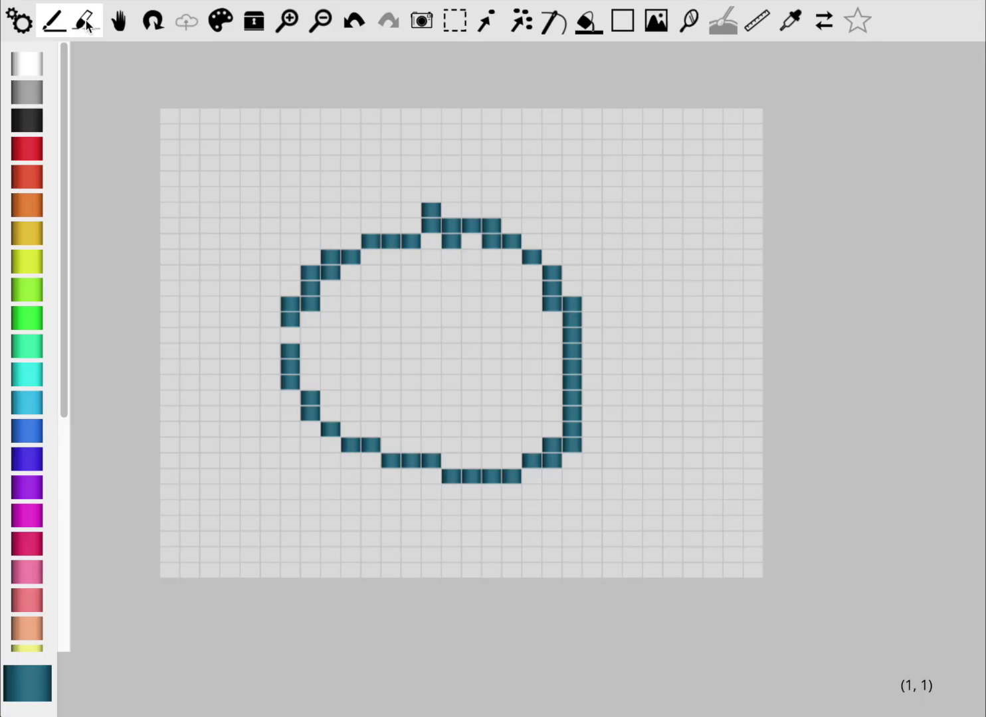
left_click(586, 22)
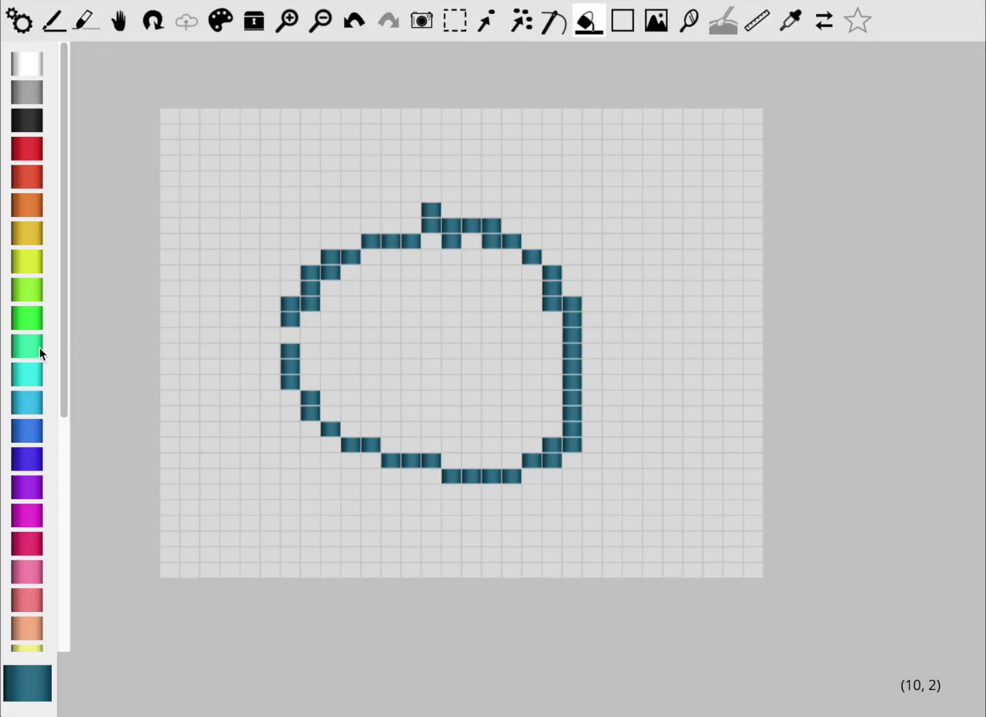
left_click(27, 346)
left_click(209, 302)
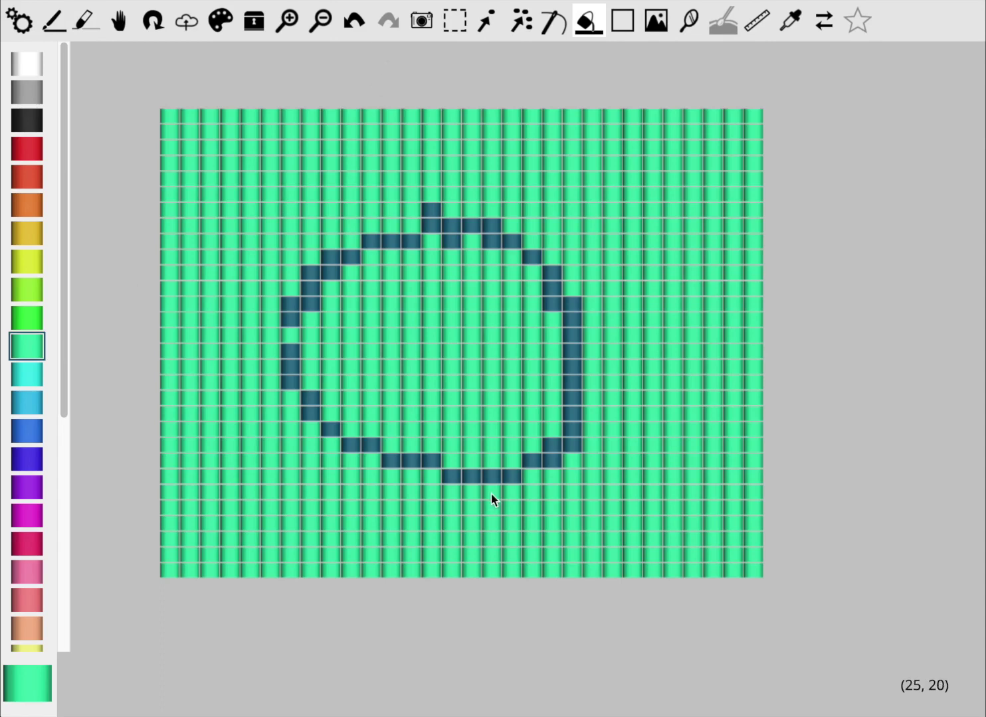
Resize the Test project to 32 rows and 32 columns in its details and apply the update.
left_click(30, 12)
left_click(319, 111)
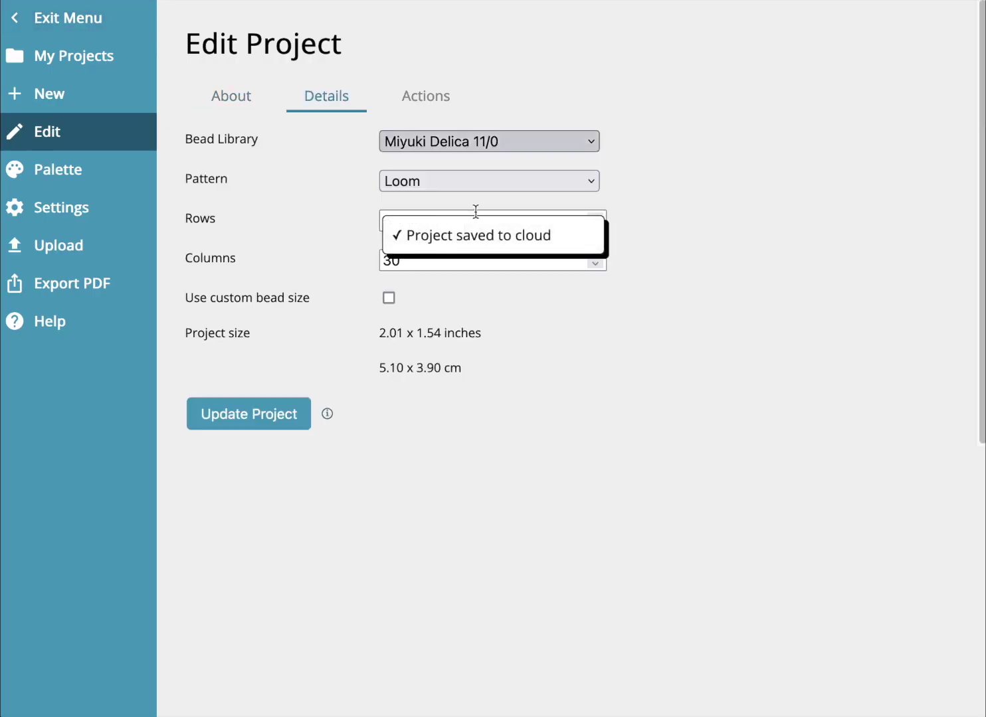
left_click(595, 217)
left_click(595, 217)
left_click(595, 256)
left_click(595, 256)
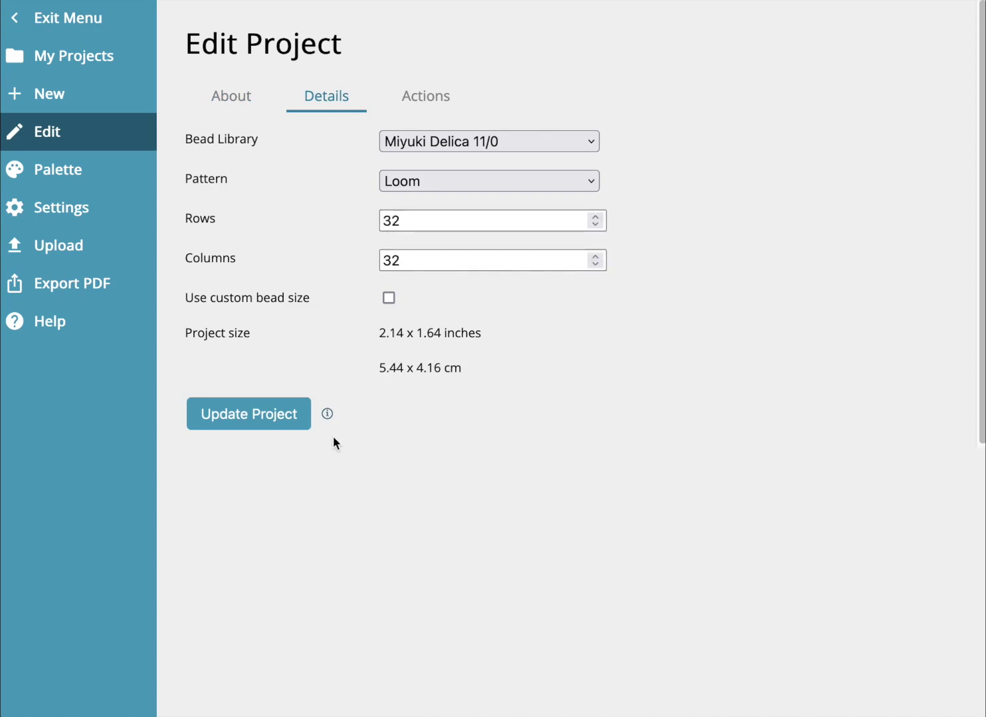
left_click(263, 423)
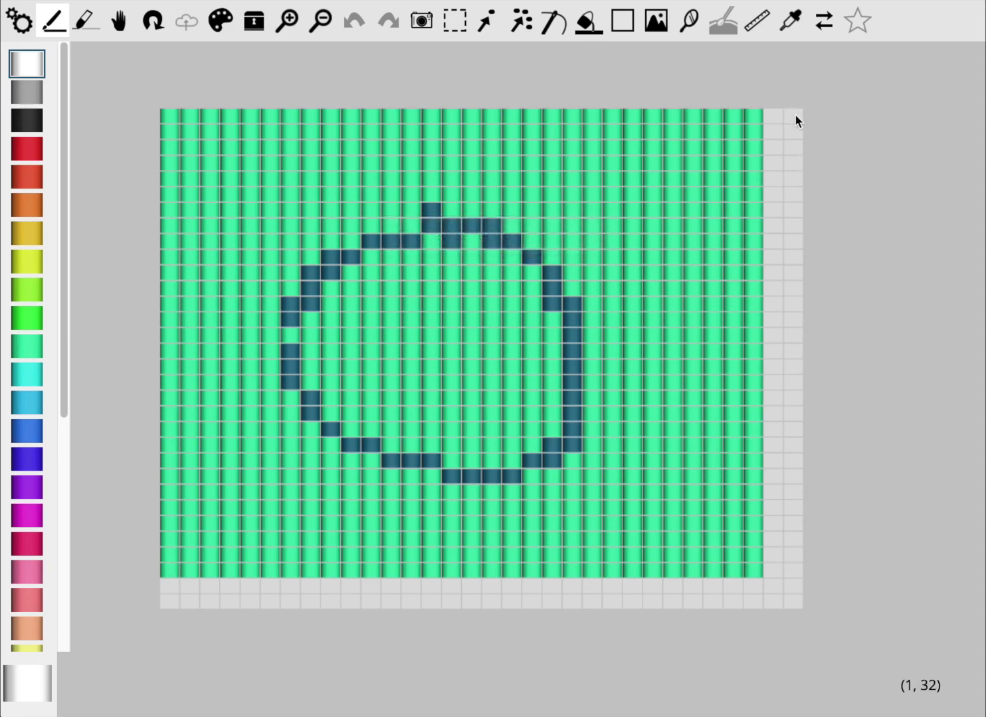
Crop the design to a rectangular selection of about 19 columns by 22 rows around the teal loop, clearing all beads outside it.
left_click(454, 20)
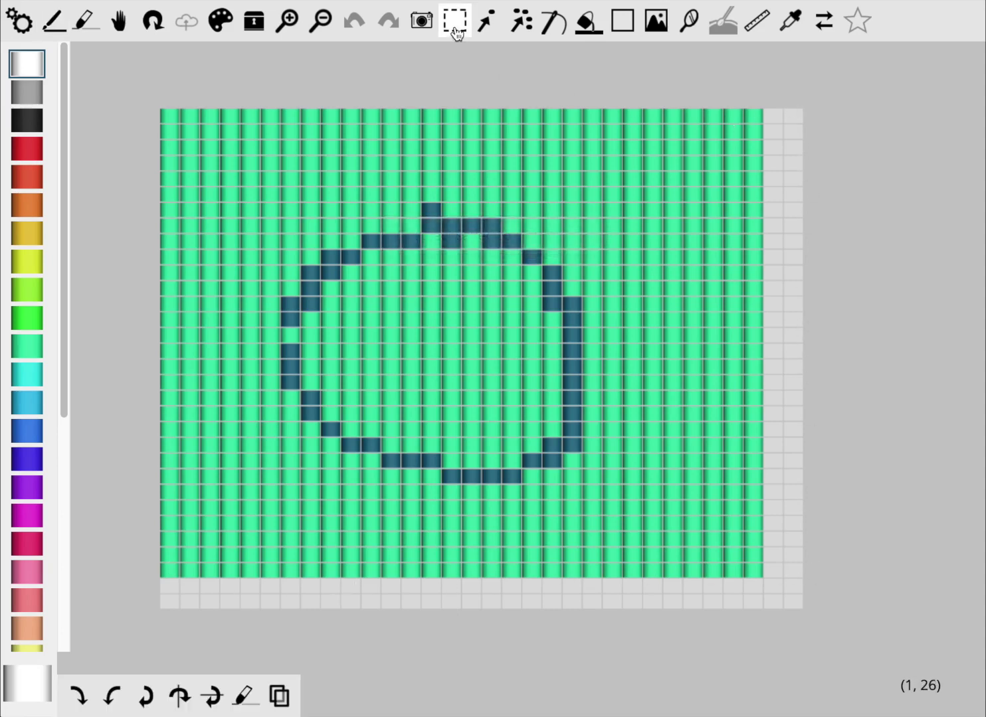
left_click_drag(260, 166, 641, 520)
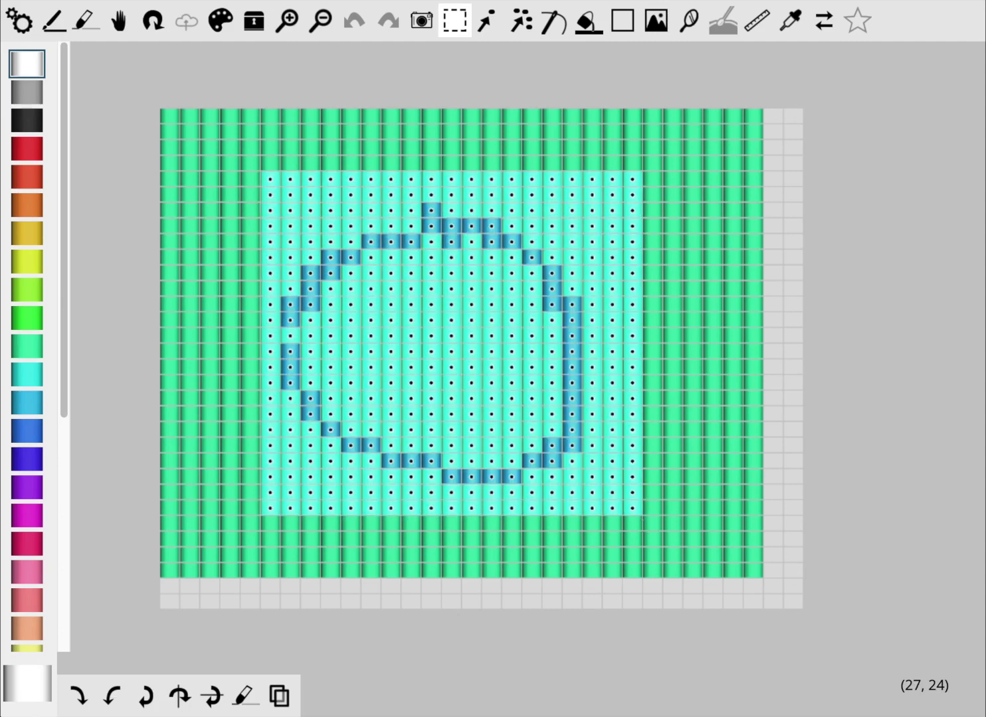
key("c")
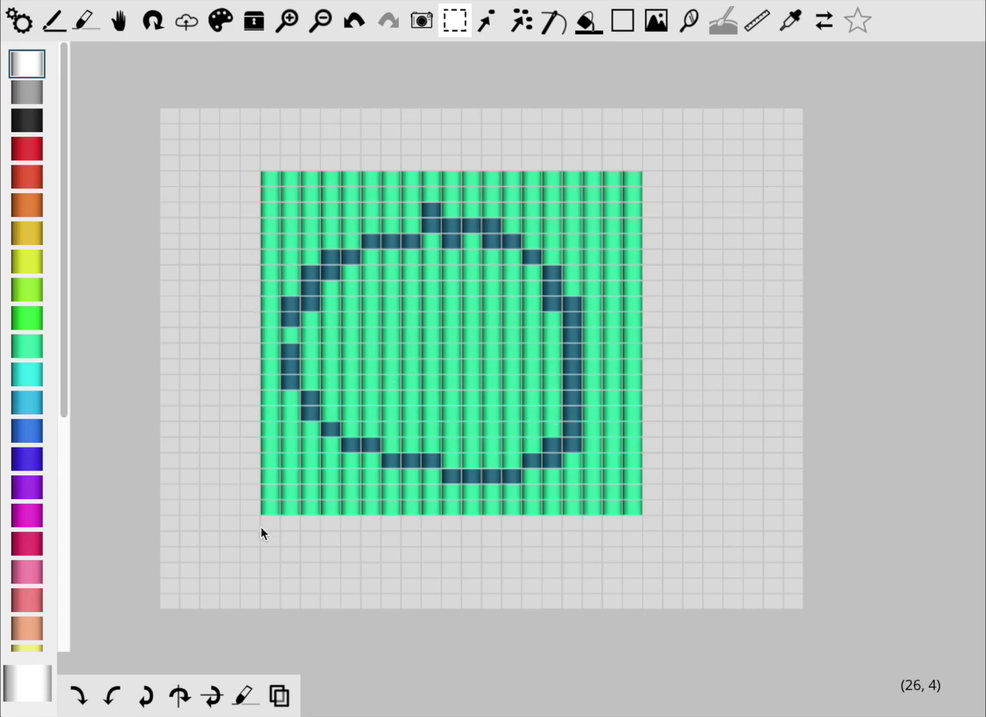
Trim the Test project to remove the empty rows and columns around the beads.
left_click(20, 21)
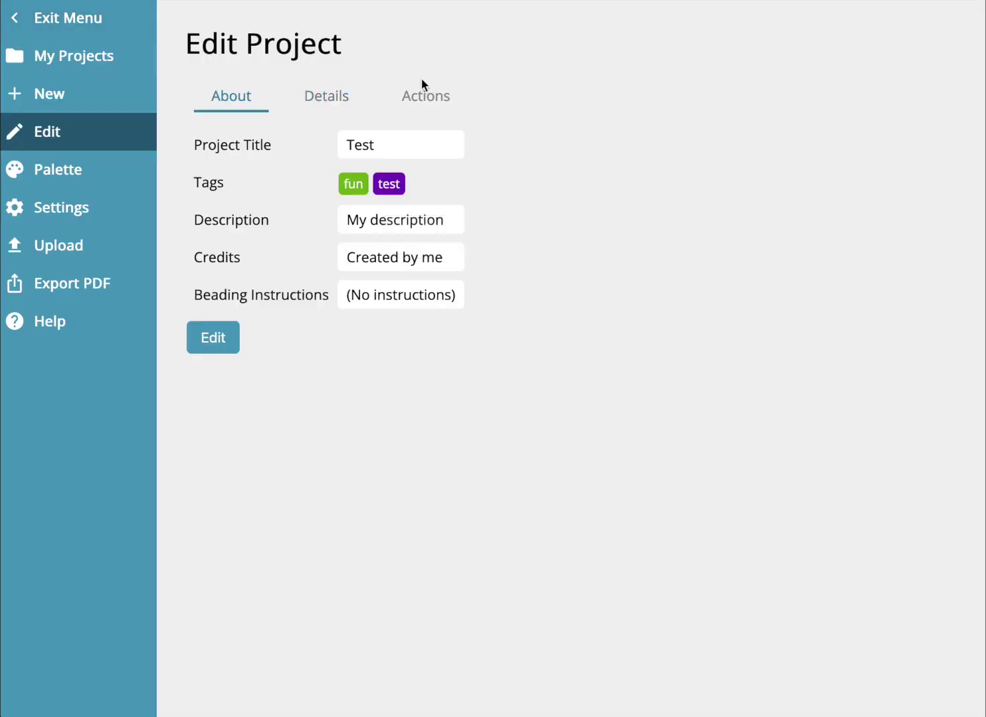
left_click(435, 97)
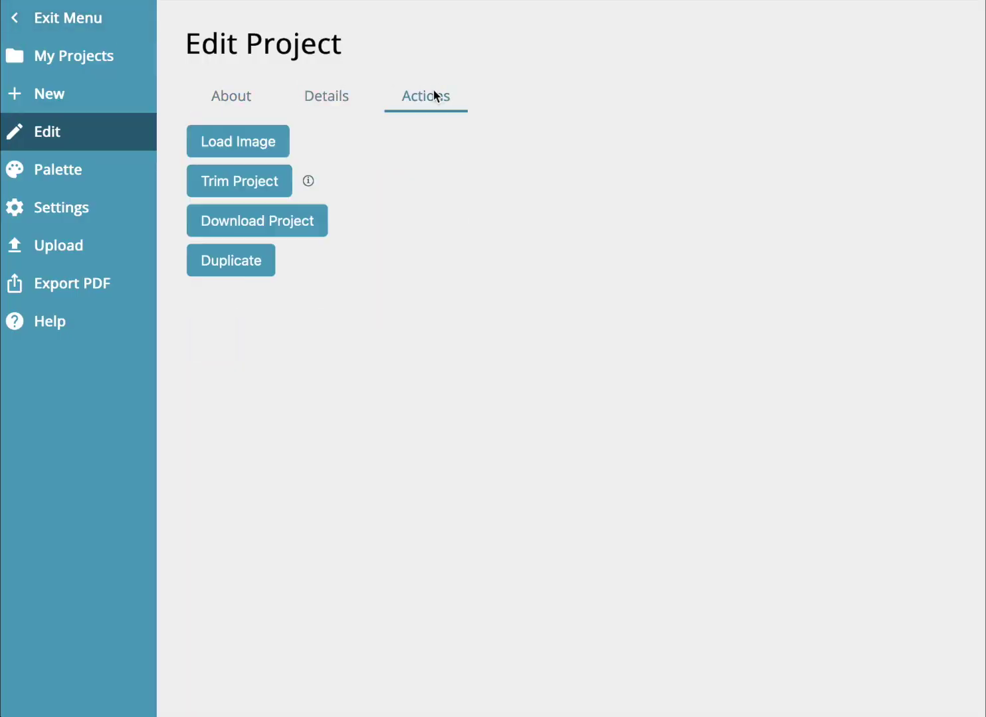
left_click(235, 192)
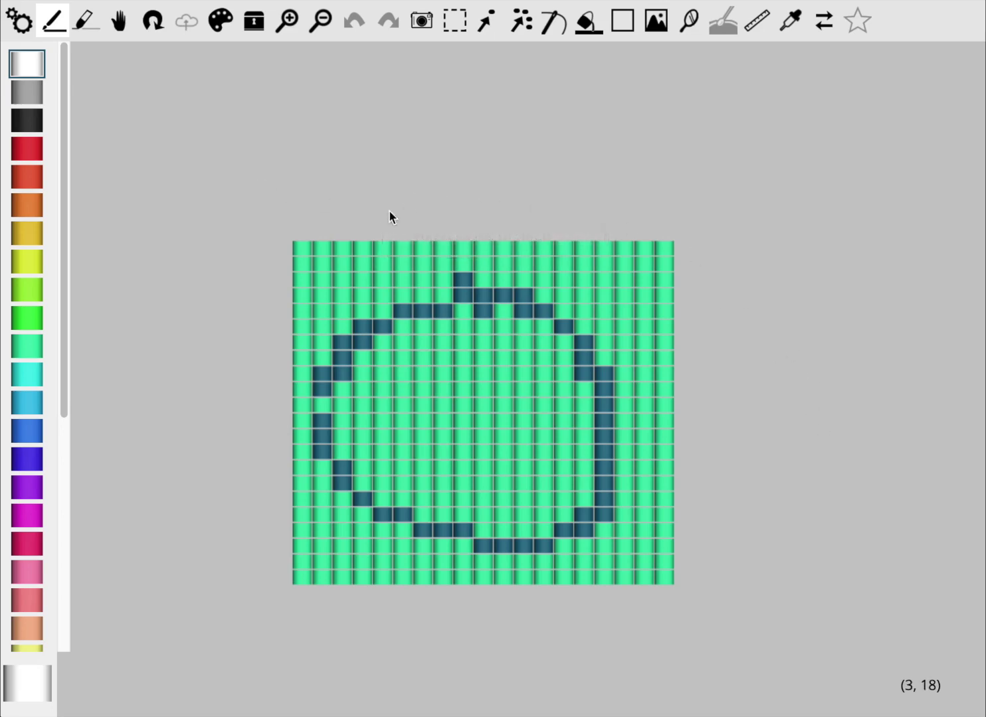
Duplicate the Test project under the name "Red and yellow".
left_click(22, 21)
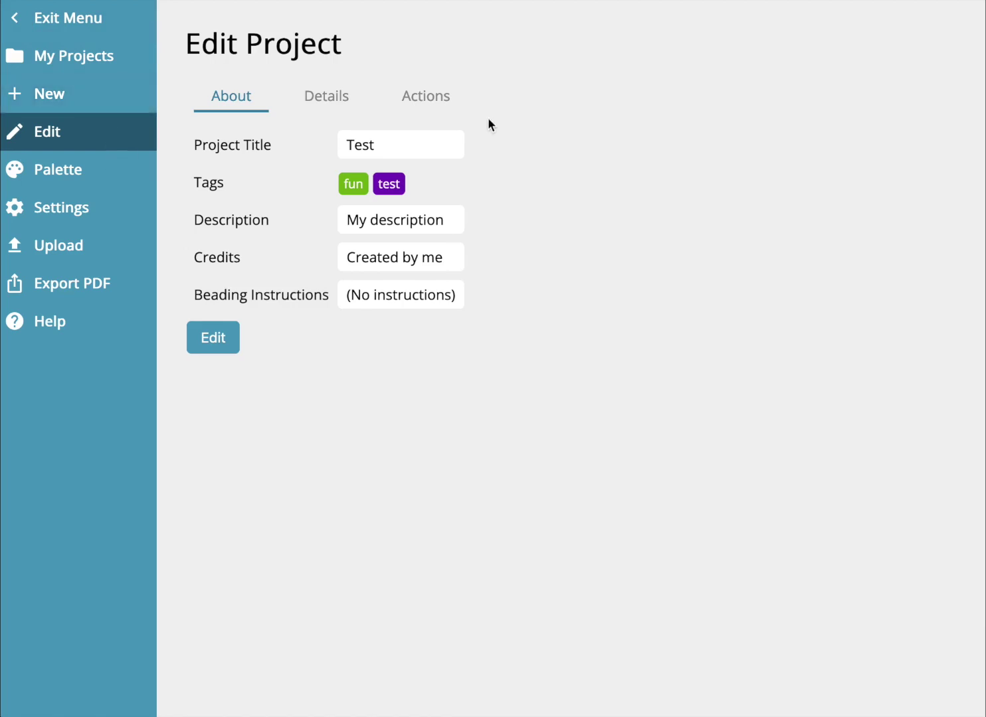
left_click(436, 96)
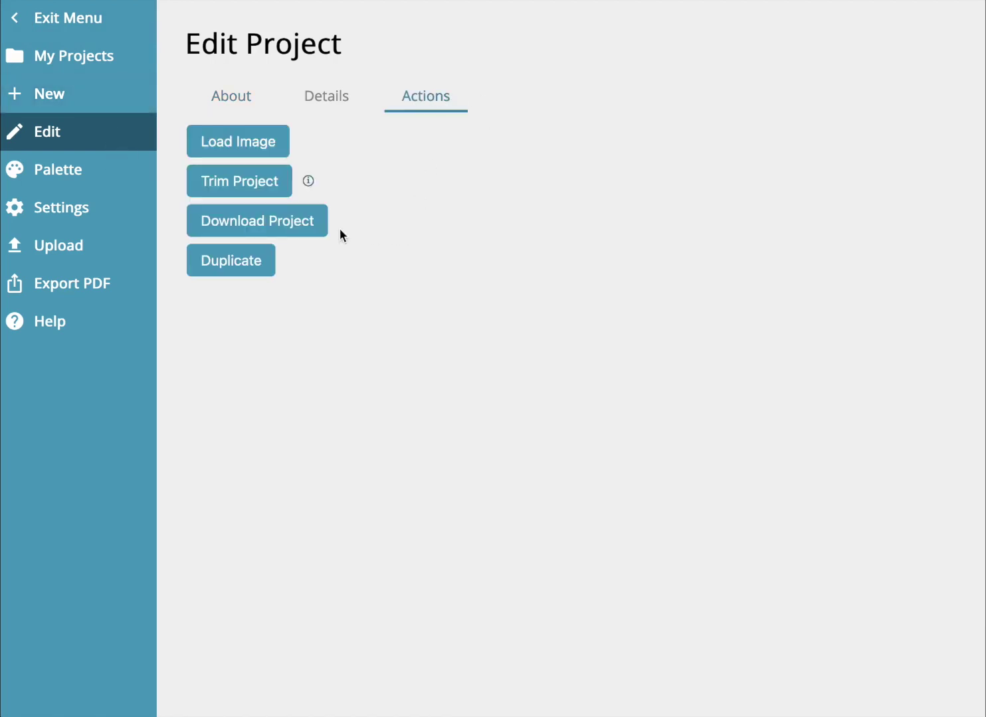
left_click(247, 264)
left_click(508, 145)
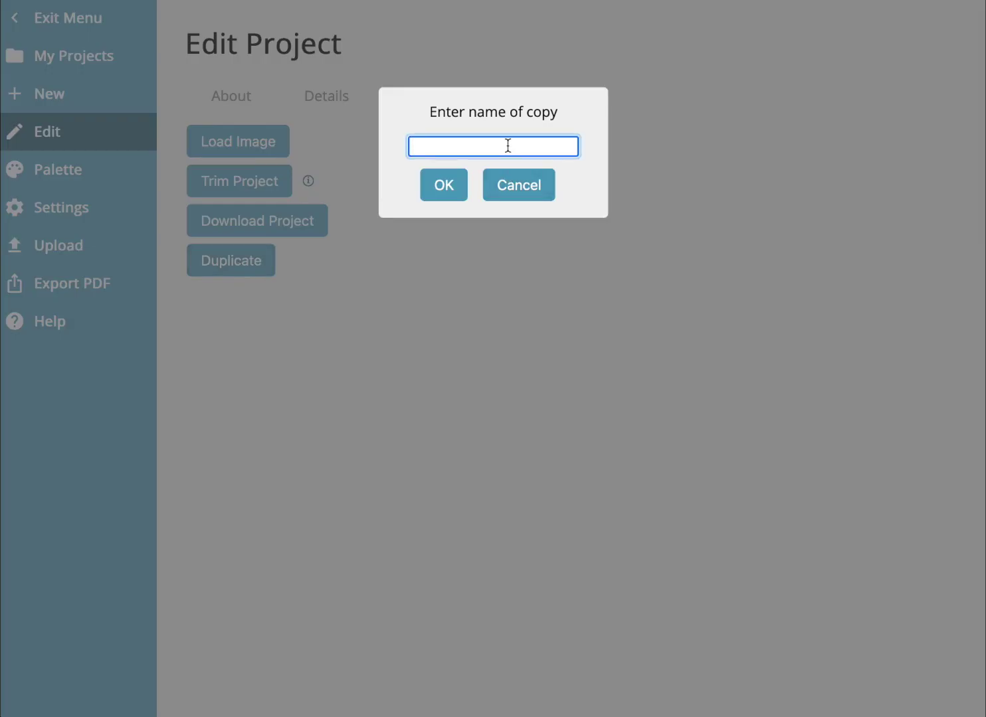
type("Red and yellow")
left_click(443, 191)
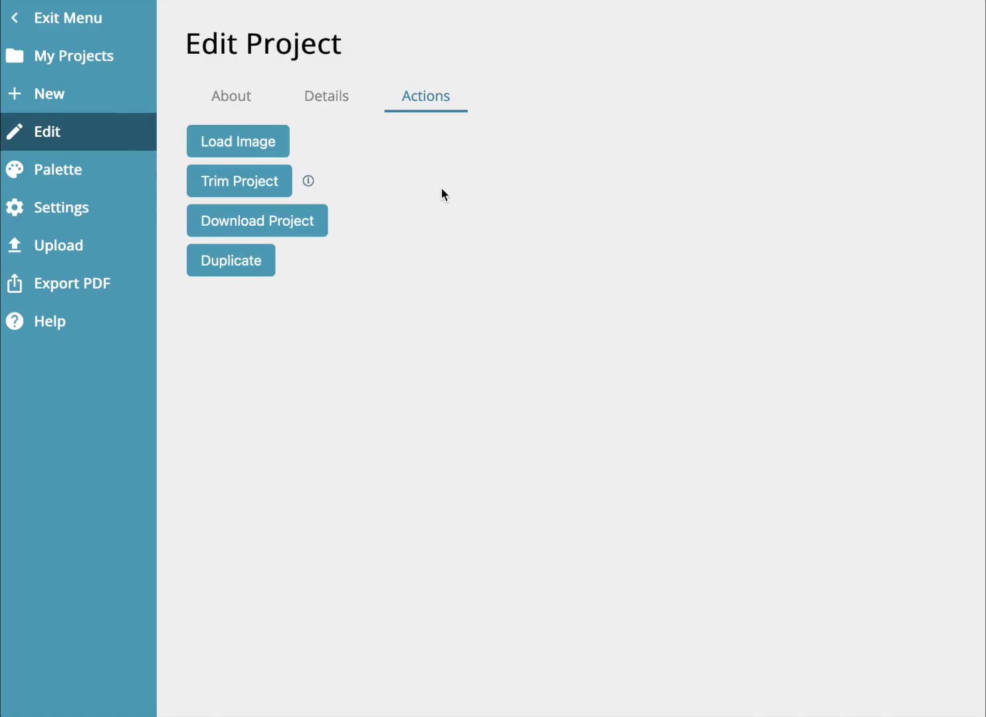
Open the "Red and yellow" copy from the project list.
left_click(50, 17)
left_click(15, 23)
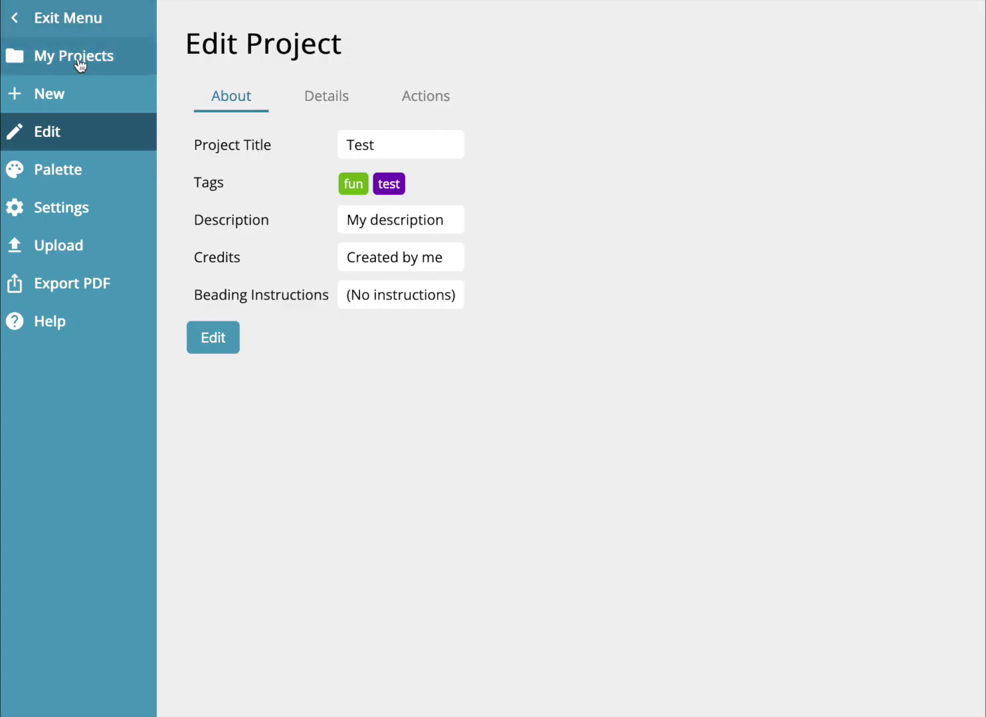
left_click(78, 63)
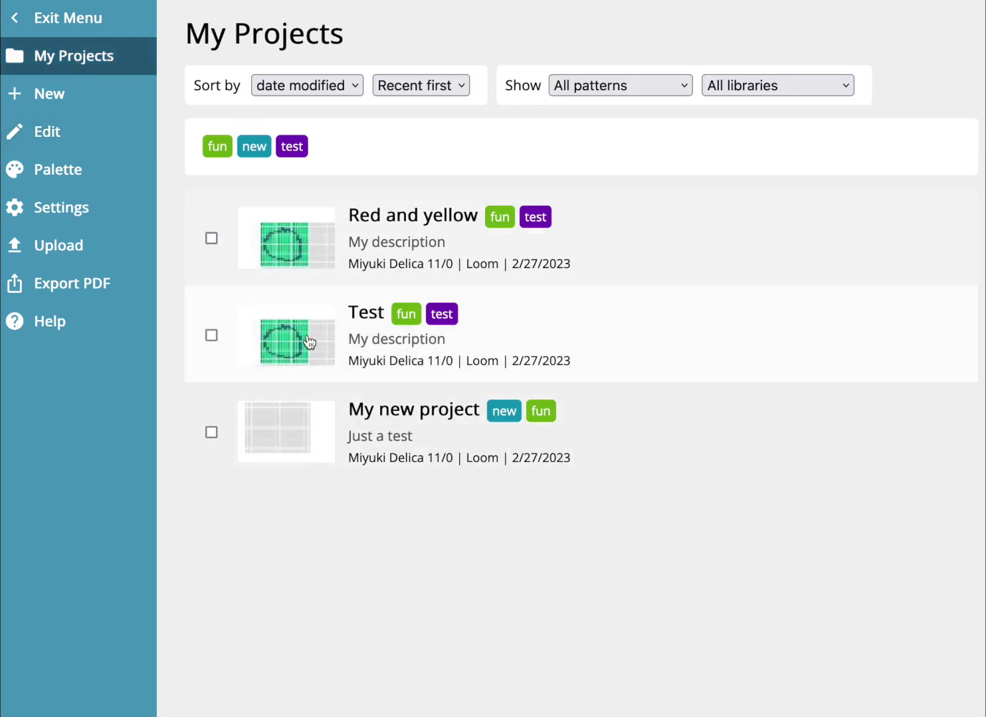
left_click(314, 251)
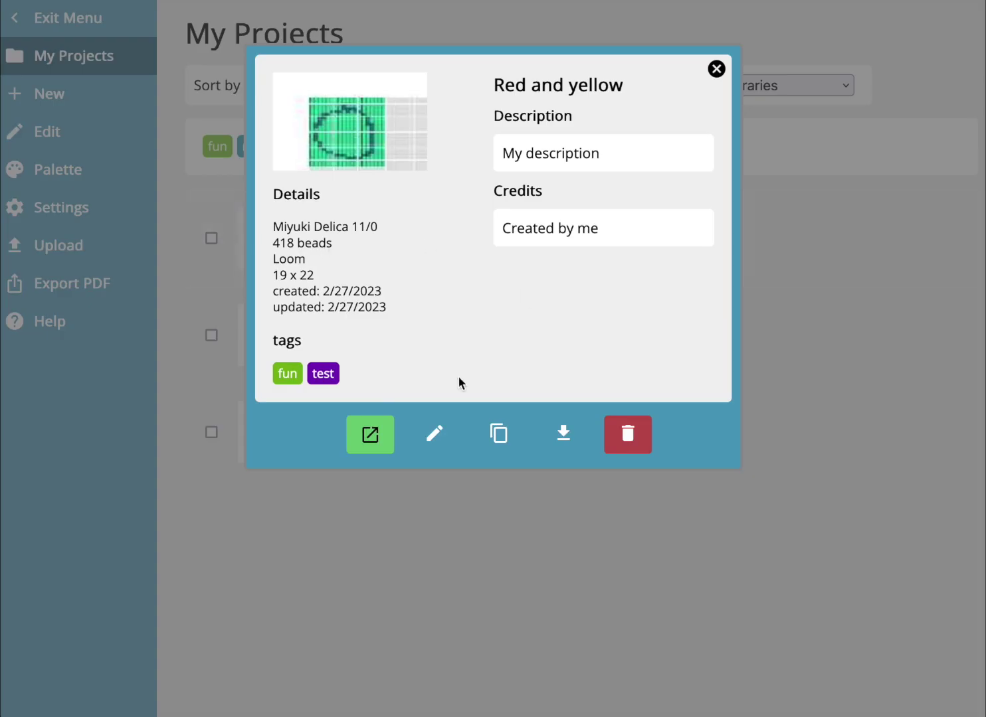
left_click(374, 442)
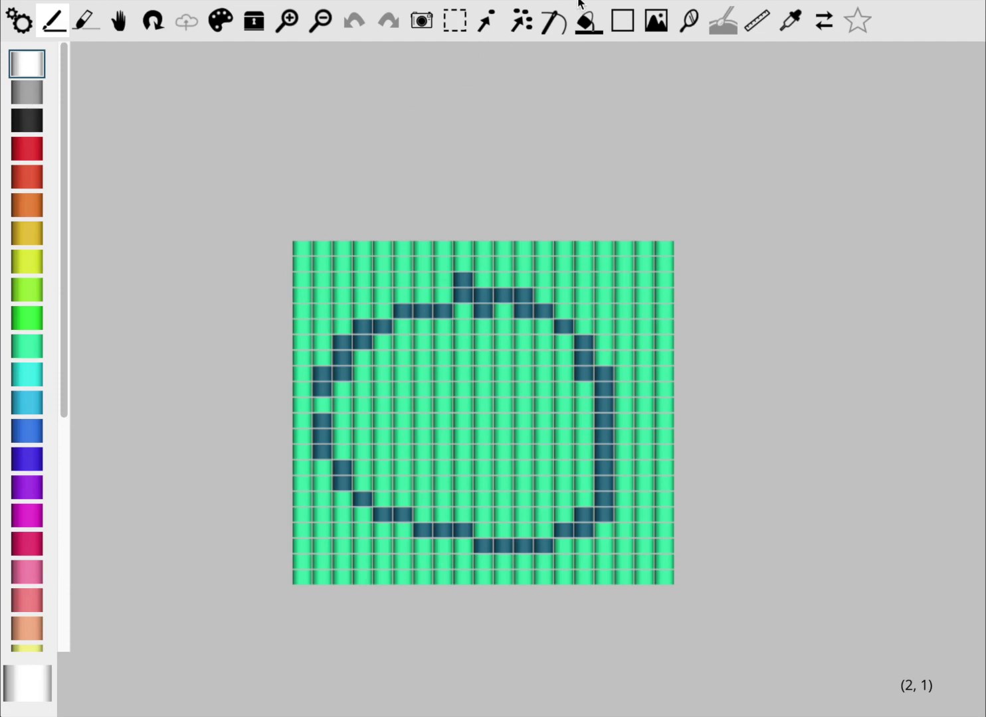
Recolor all mint green beads yellow and all loop beads red, and return to the project list.
left_click(521, 20)
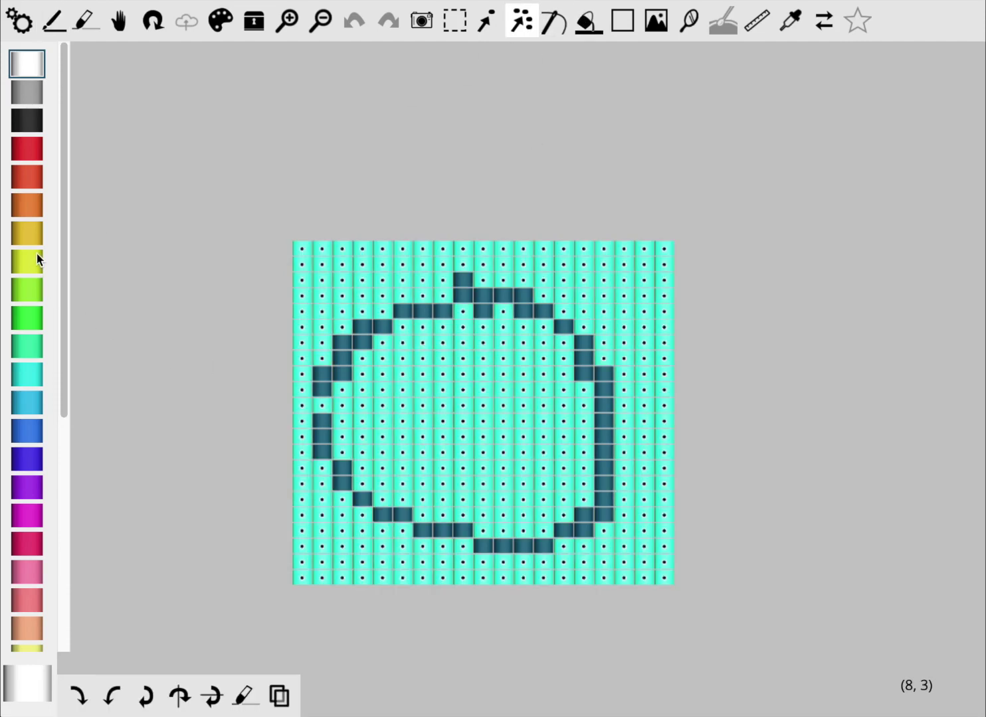
left_click(37, 259)
left_click(413, 317)
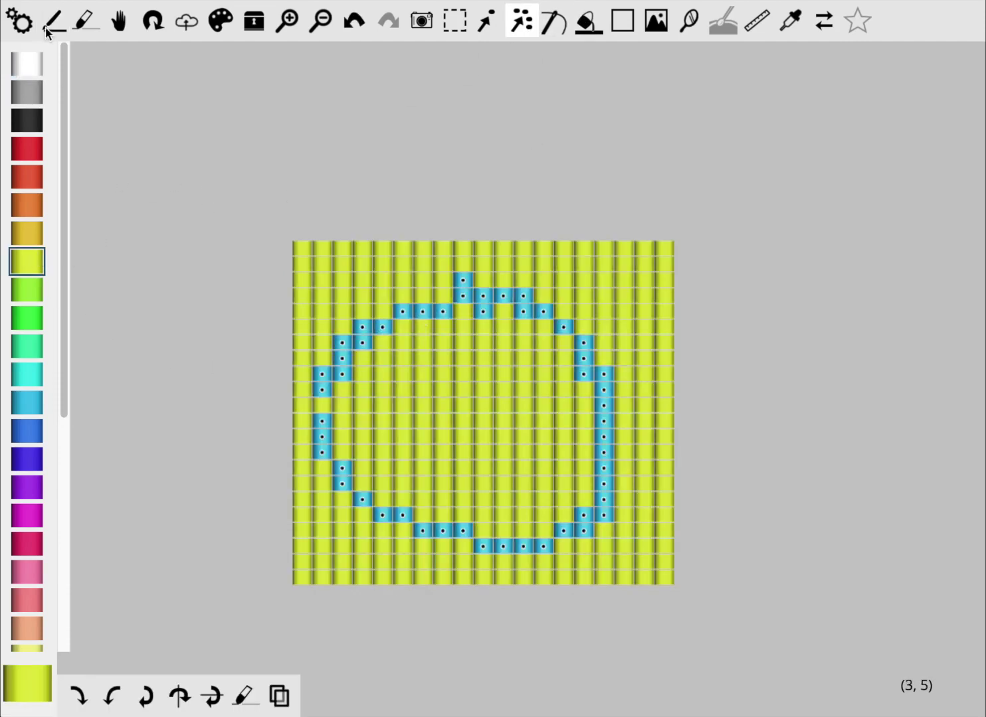
left_click(27, 154)
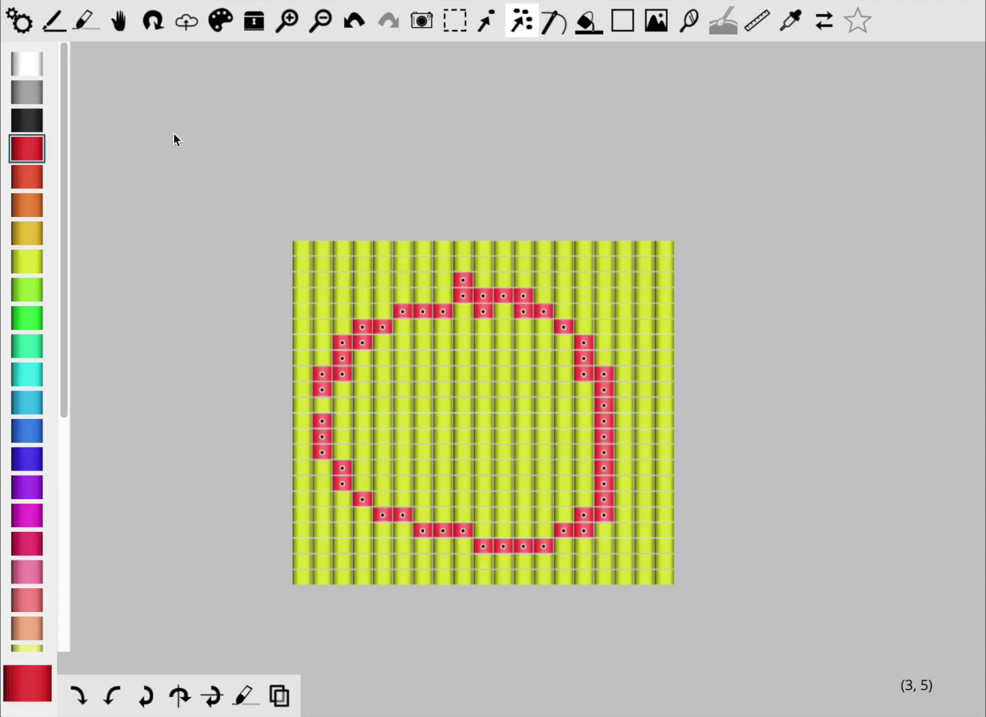
left_click(58, 22)
left_click(30, 18)
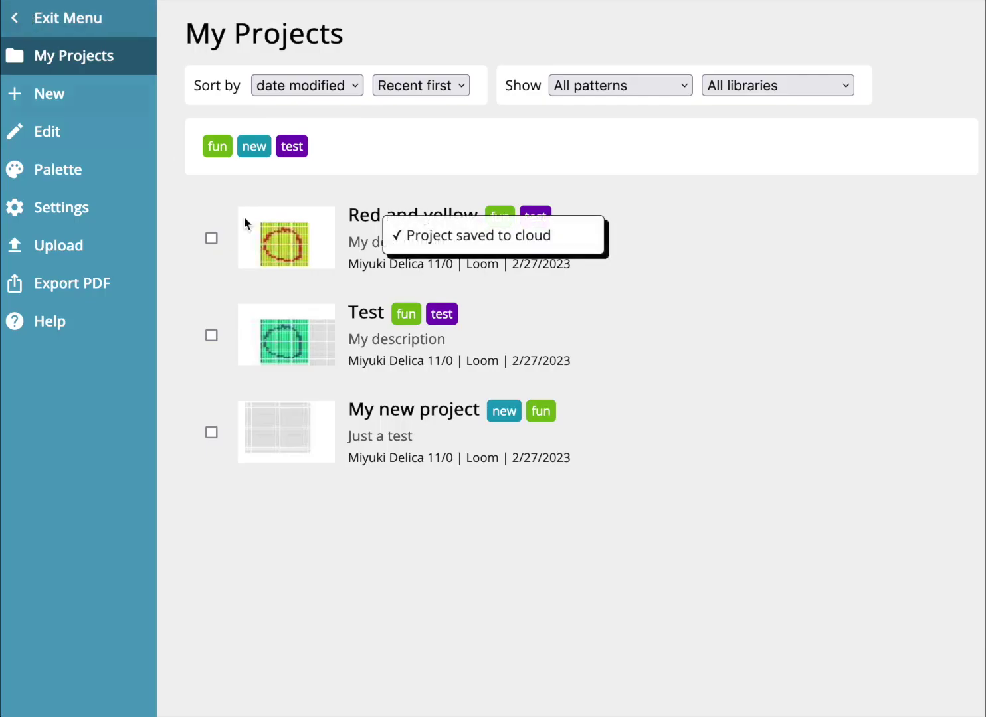
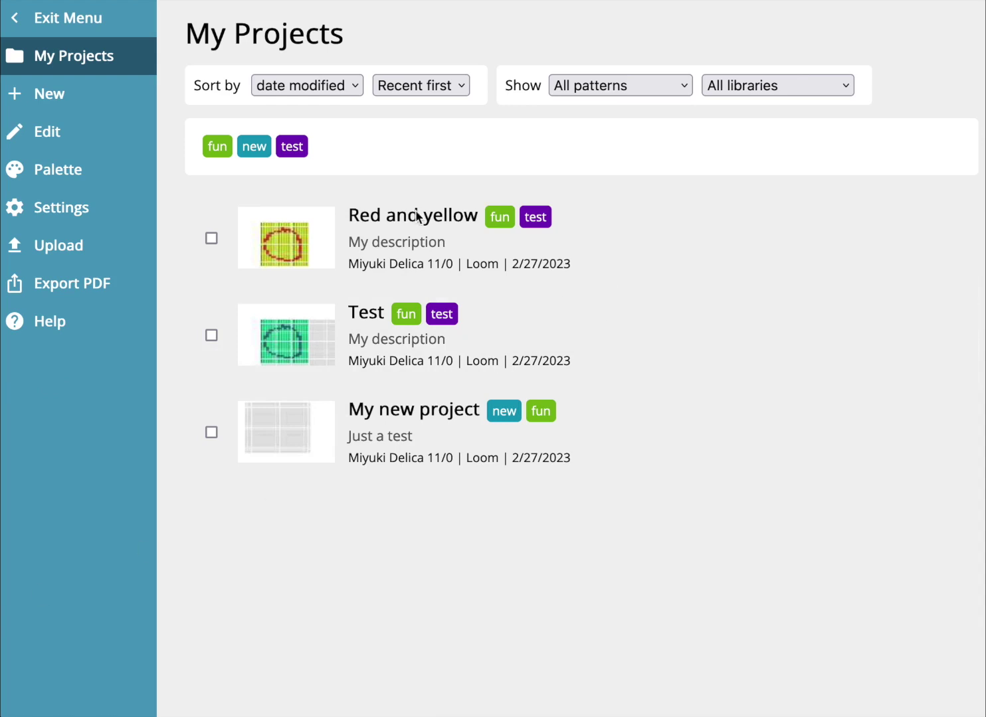
Create a project titled "Test star" with the Peyote Star pattern and size 9.
left_click(73, 95)
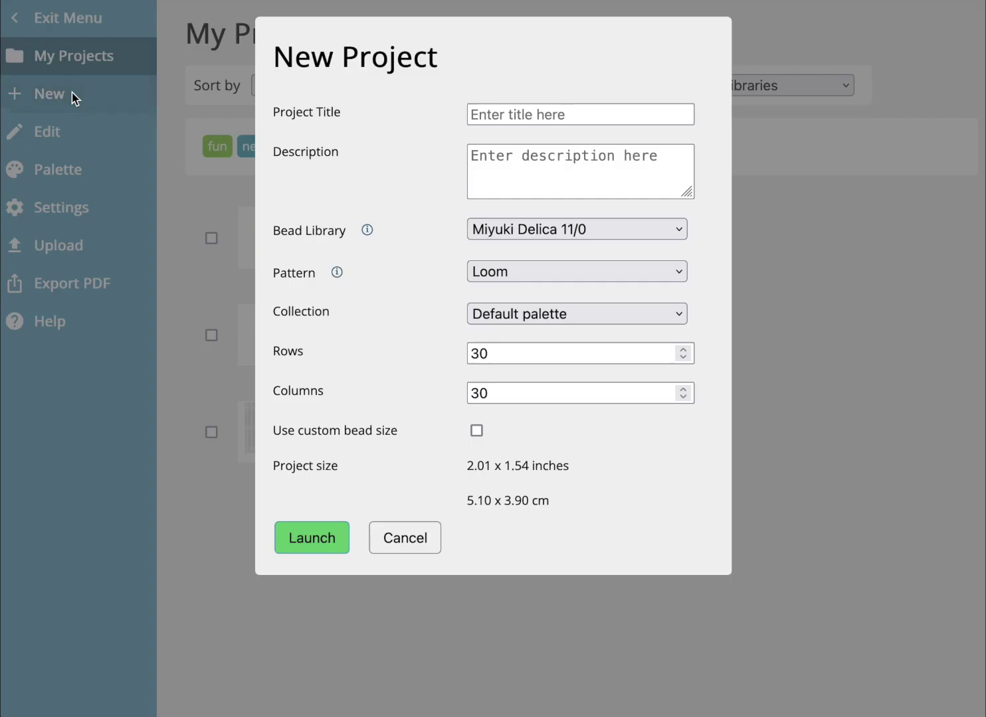
left_click(546, 115)
type("Test star")
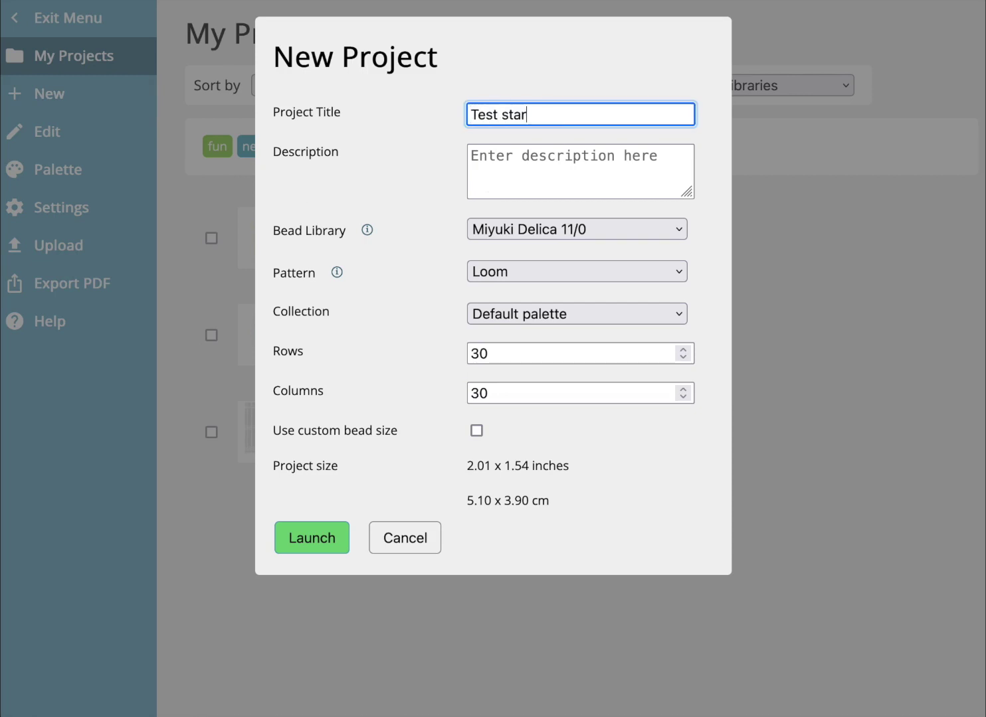
left_click(554, 265)
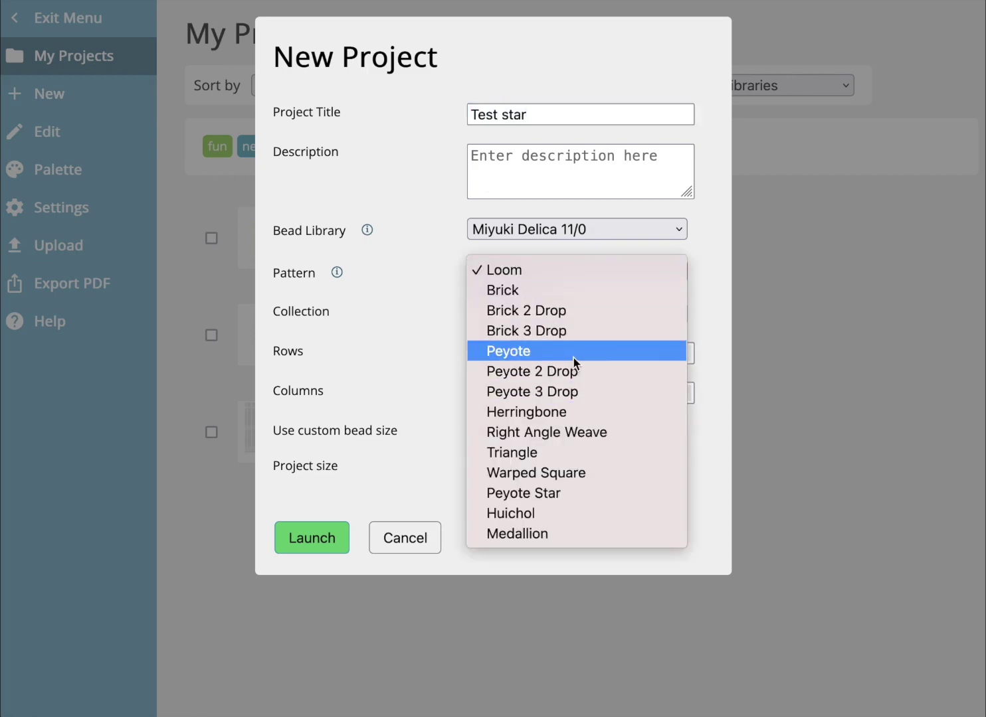
left_click(597, 492)
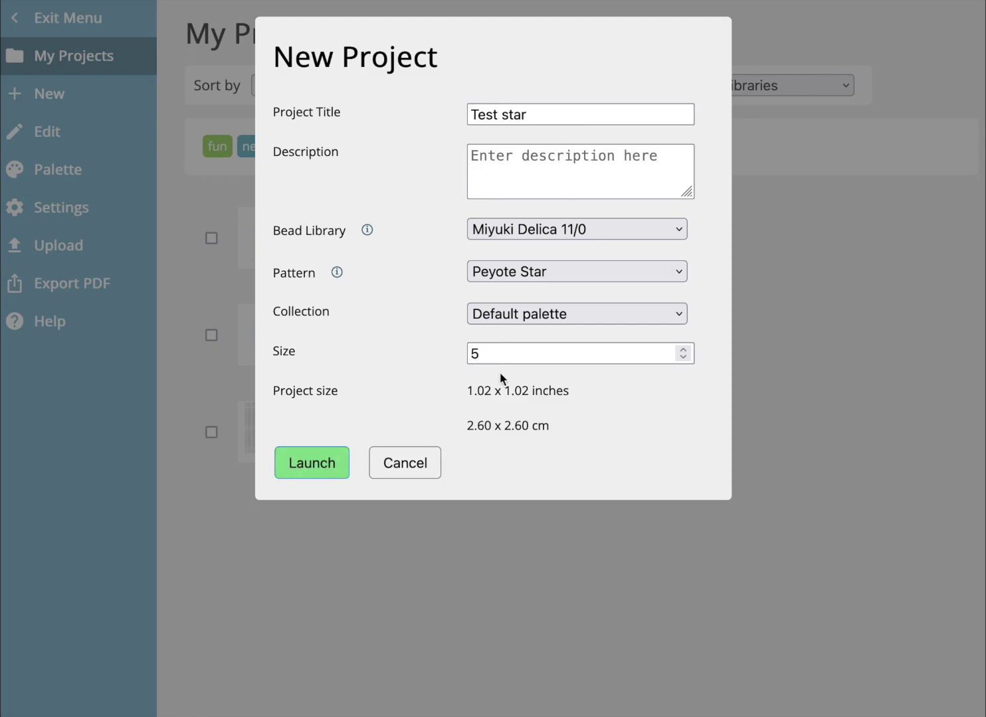
left_click(684, 350)
left_click(684, 350)
left_click(684, 350)
left_click(685, 350)
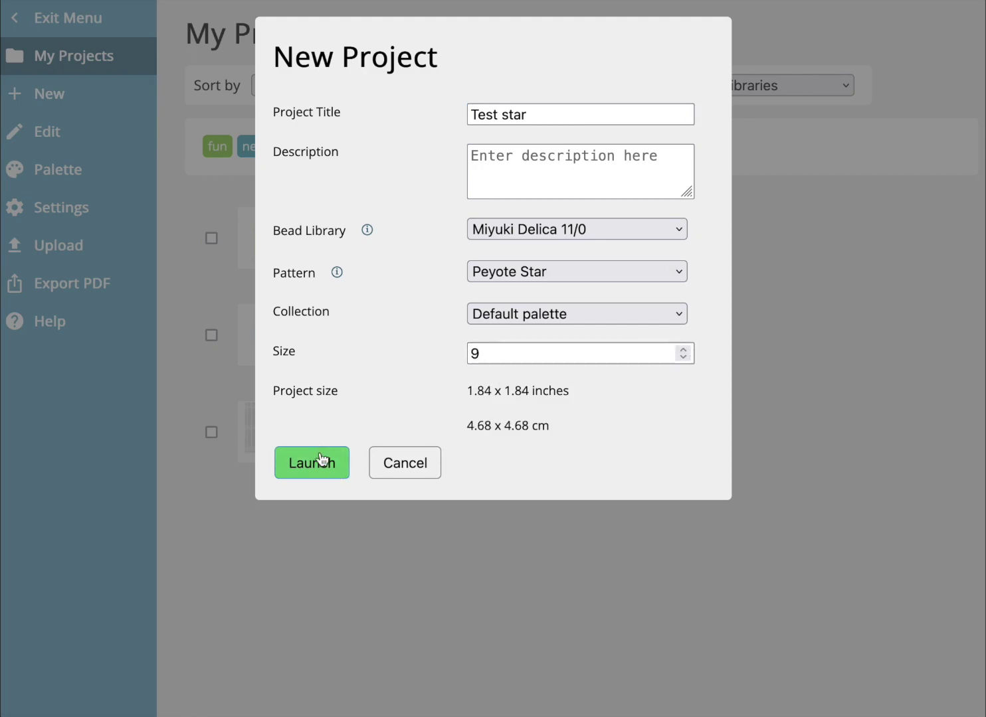
left_click(340, 463)
Center the star on the canvas and fill all of its beads with teal using the rectangle tool.
left_click(119, 21)
left_click_drag(495, 346, 419, 222)
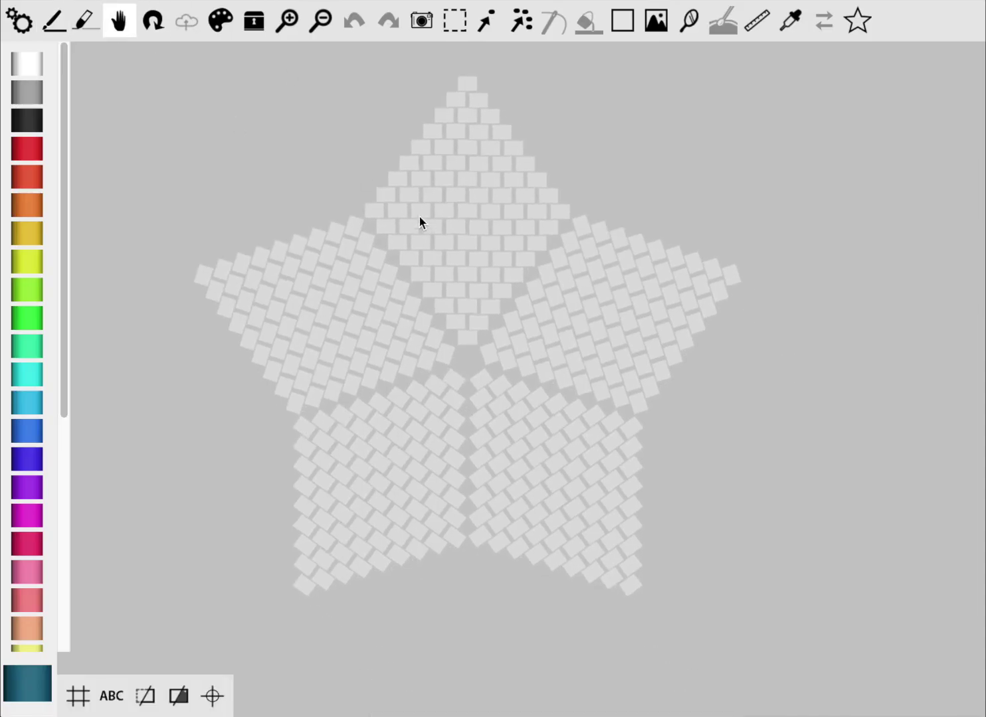
left_click(625, 28)
left_click_drag(161, 55, 831, 622)
Paint the numerals 1, 2 and 3 in white on three consecutive star points, clockwise from the upper one.
left_click(27, 64)
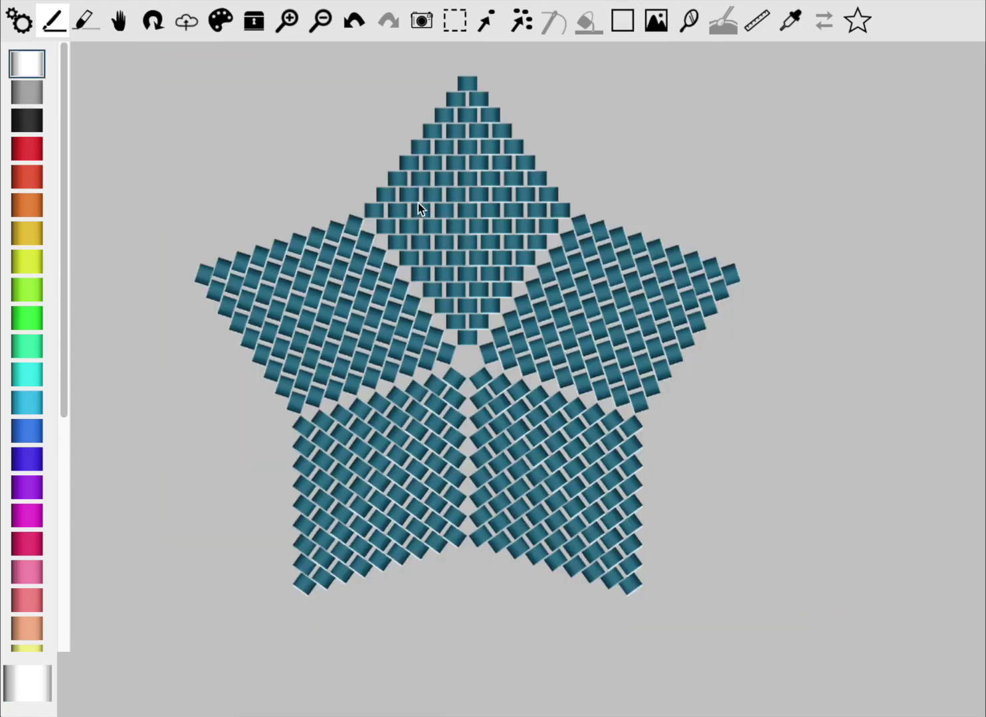
left_click_drag(472, 171, 470, 286)
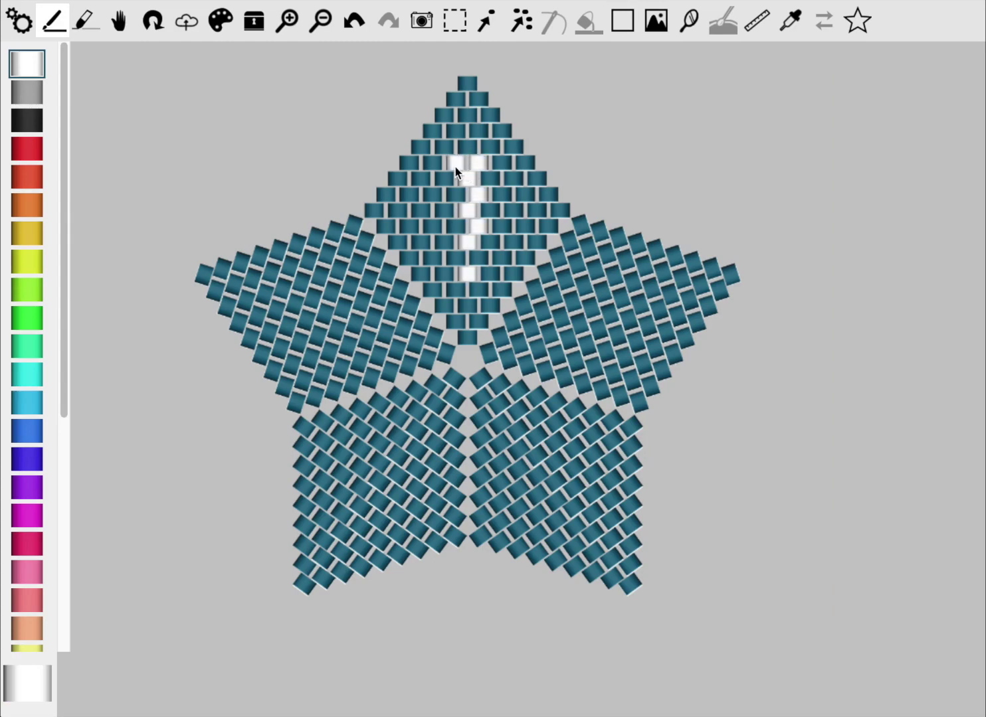
left_click_drag(488, 239, 475, 276)
mouse_move(597, 277)
left_mouse_down()
mouse_move(653, 291)
mouse_move(605, 348)
mouse_move(647, 354)
left_mouse_up()
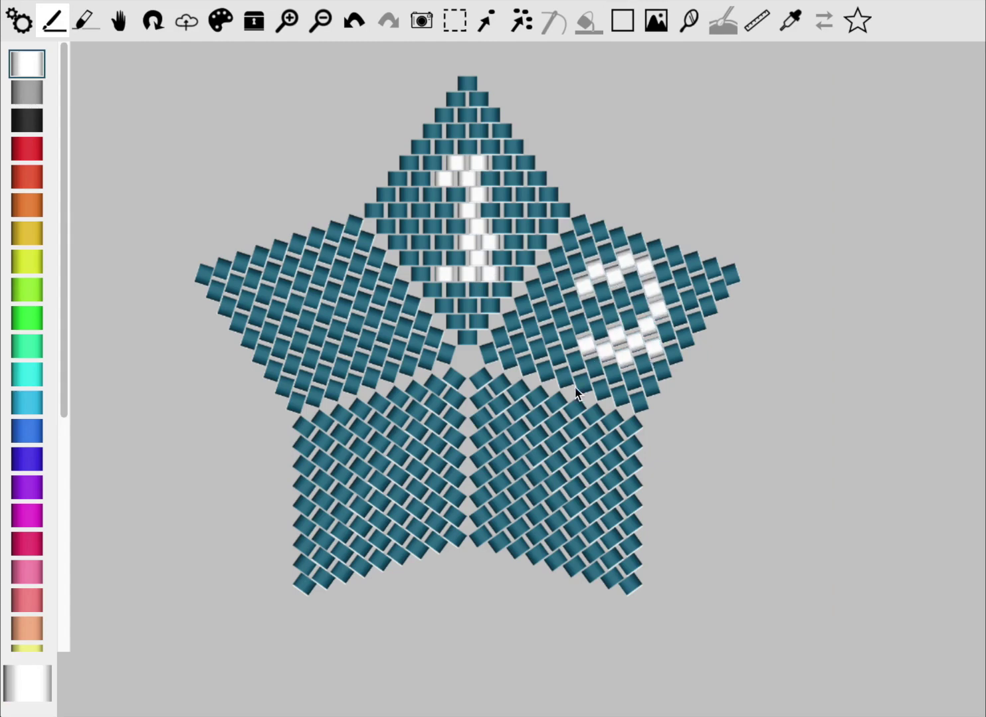
mouse_move(531, 411)
left_mouse_down()
mouse_move(579, 465)
mouse_move(612, 528)
mouse_move(535, 495)
left_mouse_up()
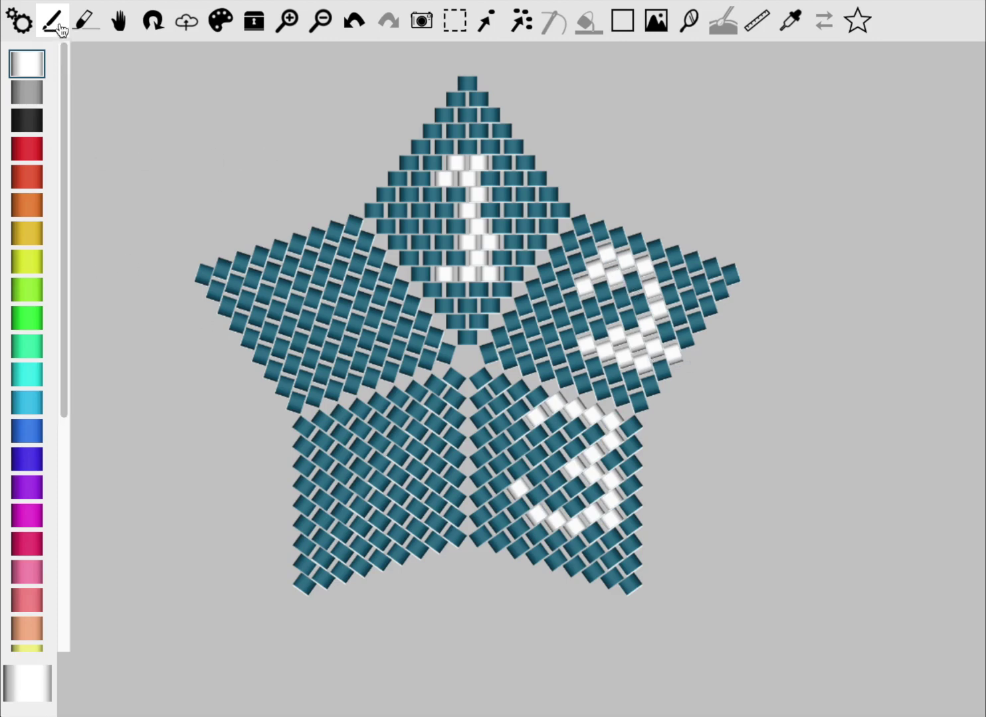
View the back side of the star, switch back to its front side and return to the project list.
left_click(857, 20)
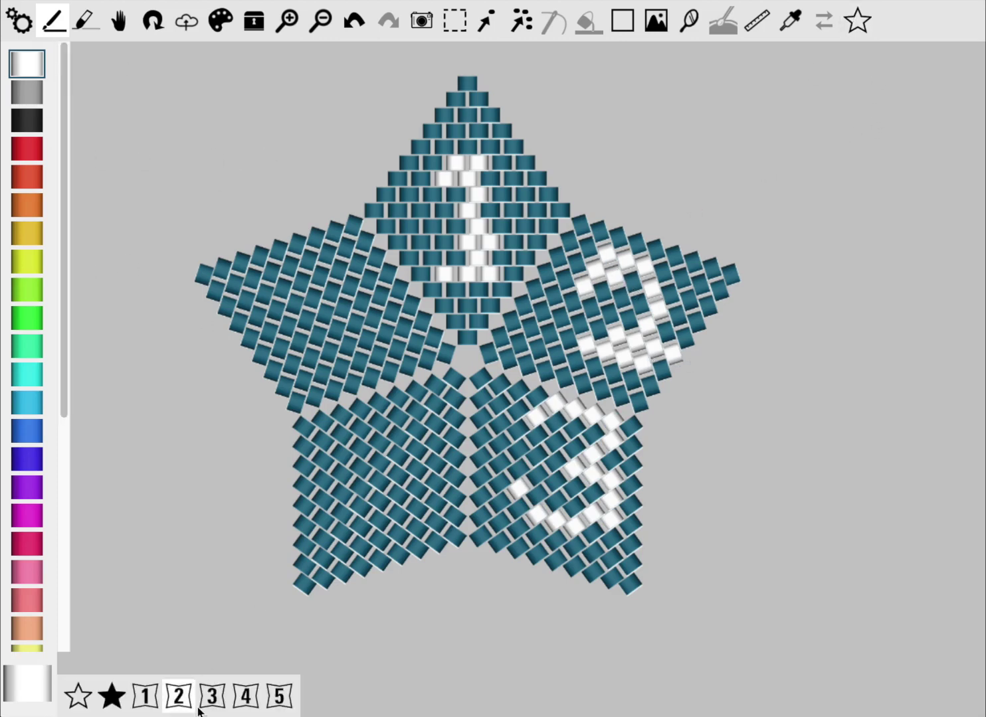
left_click(113, 708)
left_click(79, 698)
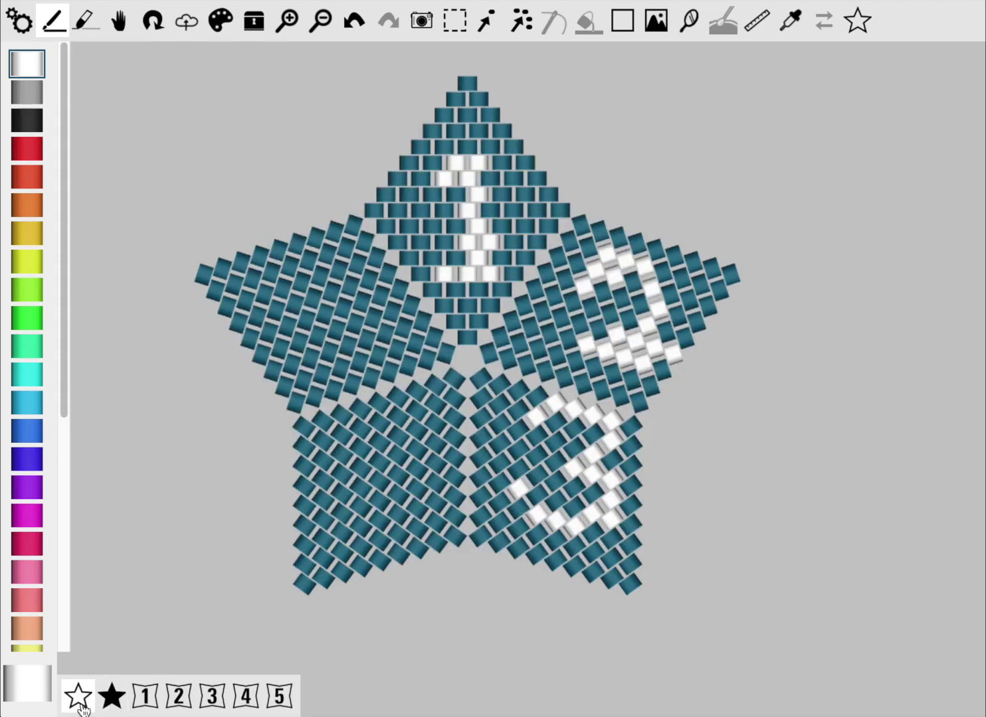
left_click(25, 23)
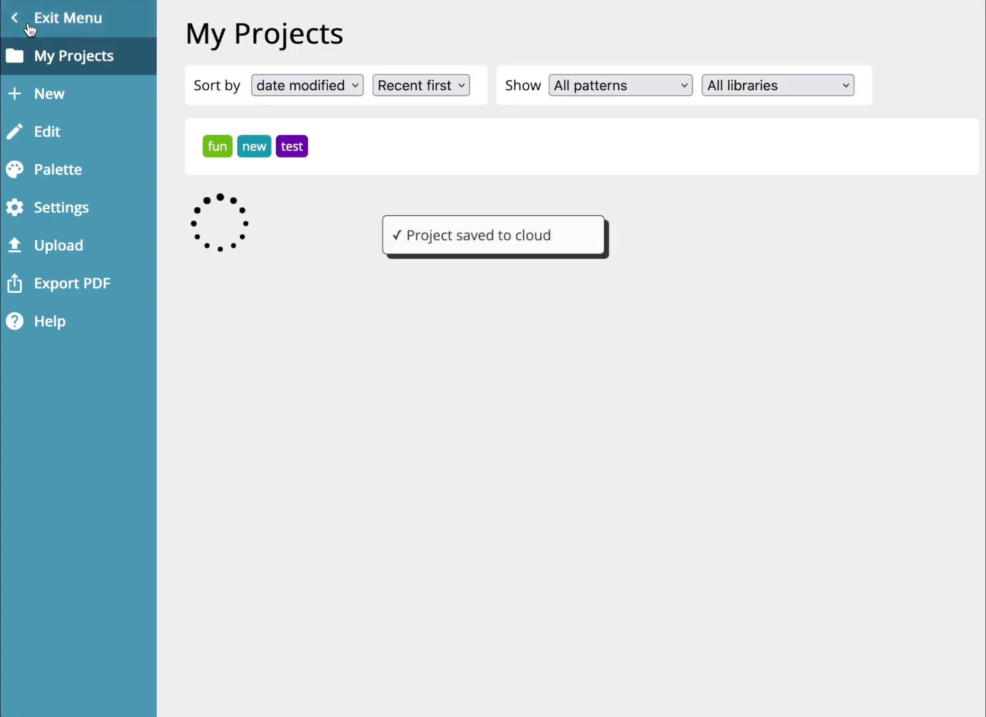
Copy the front design of the Test star project to its back side and reopen the canvas.
left_click(92, 143)
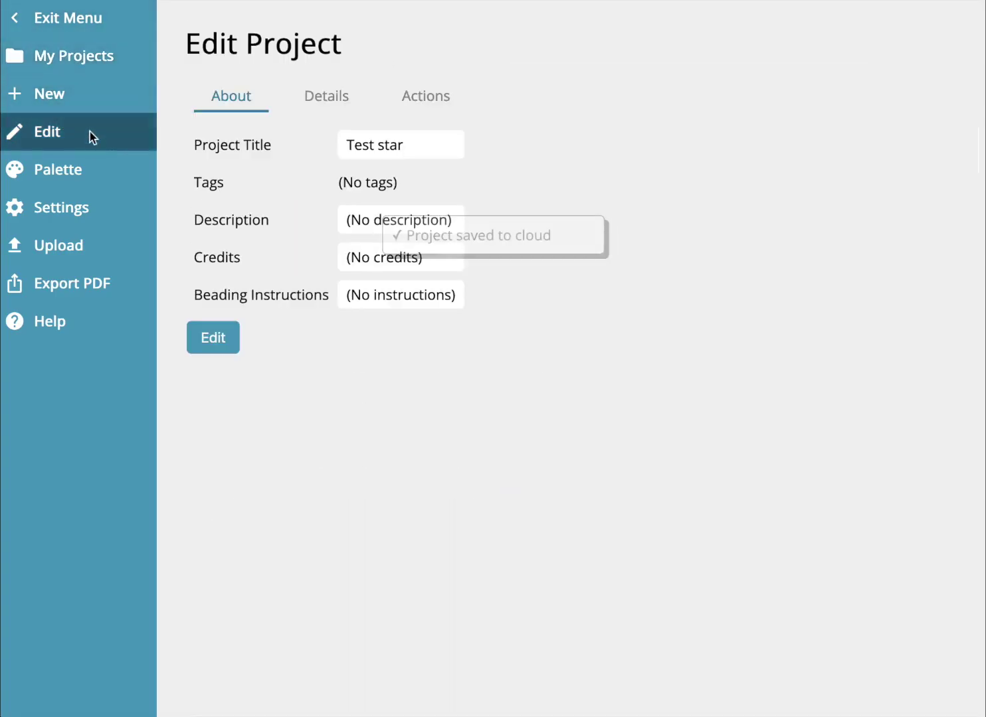
left_click(431, 105)
left_click(271, 267)
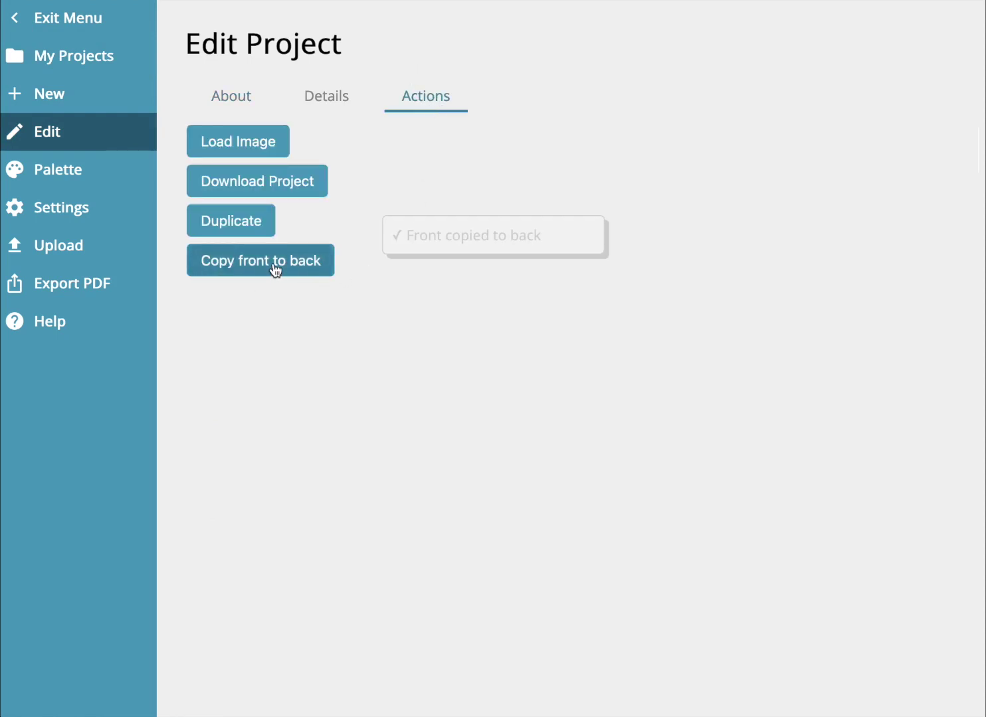
left_click(59, 32)
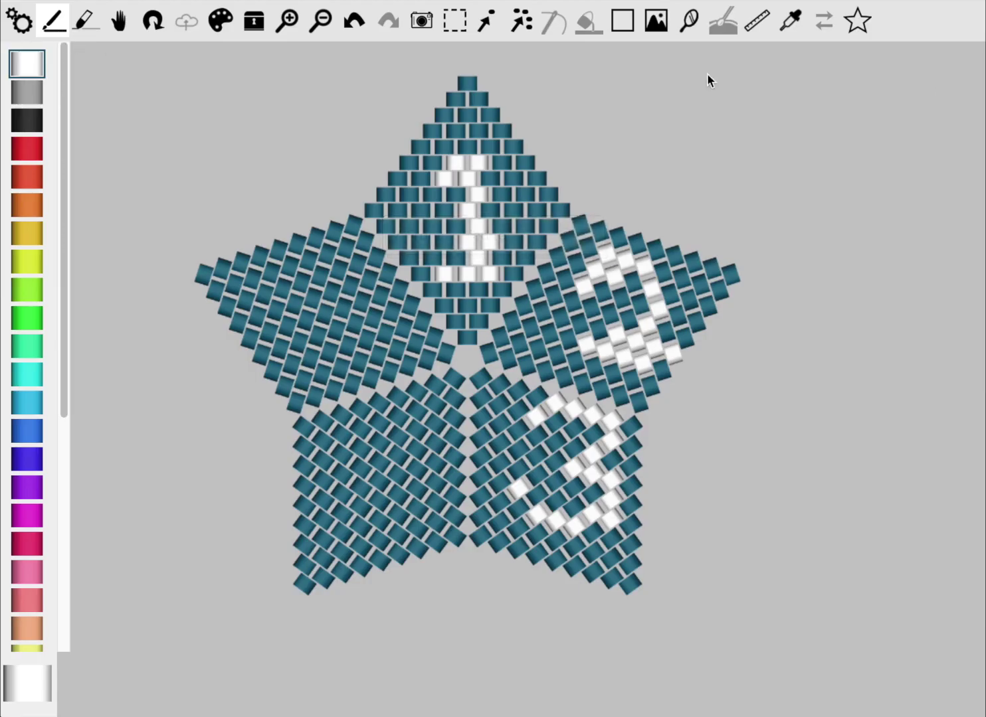
View the back side of the star to check the copied numerals and switch back to the front side.
left_click(858, 20)
left_click(113, 697)
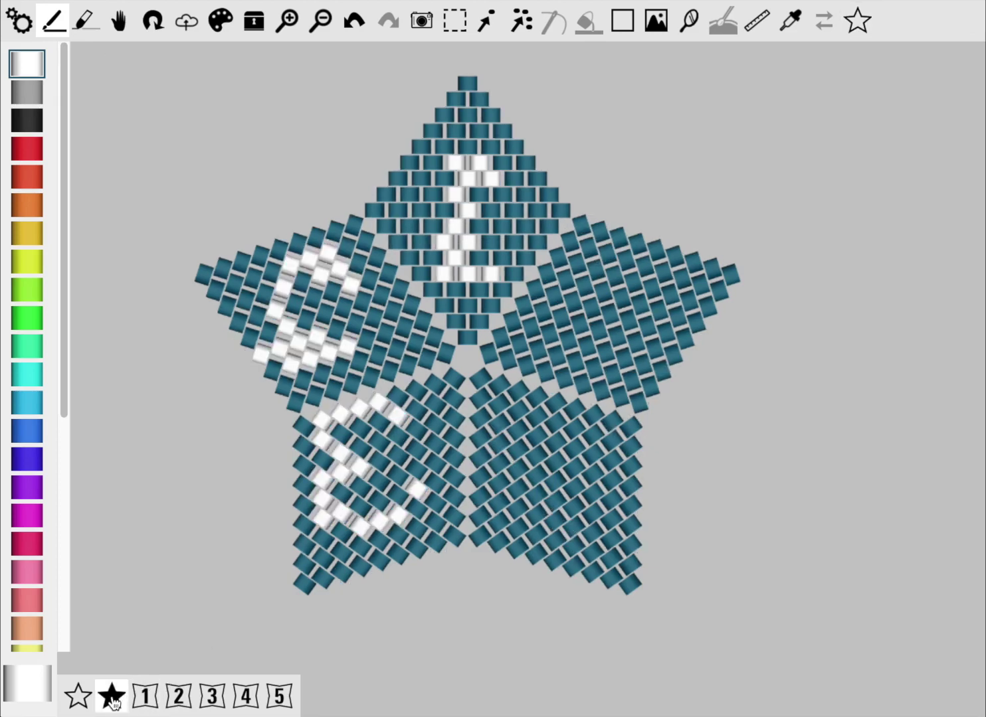
left_click(89, 706)
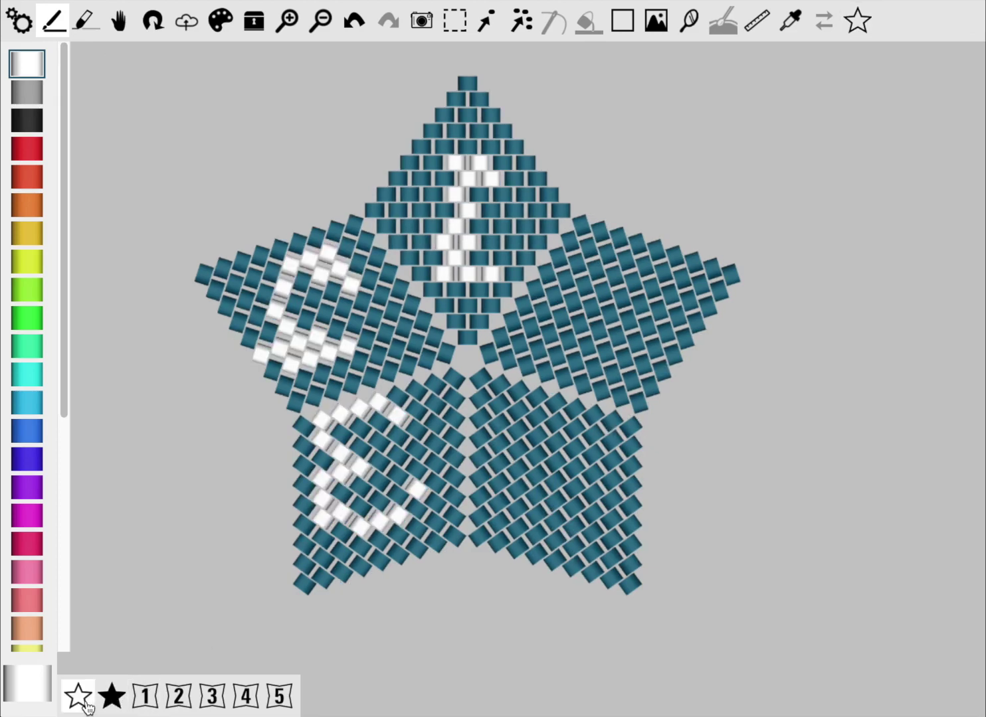
left_click(77, 703)
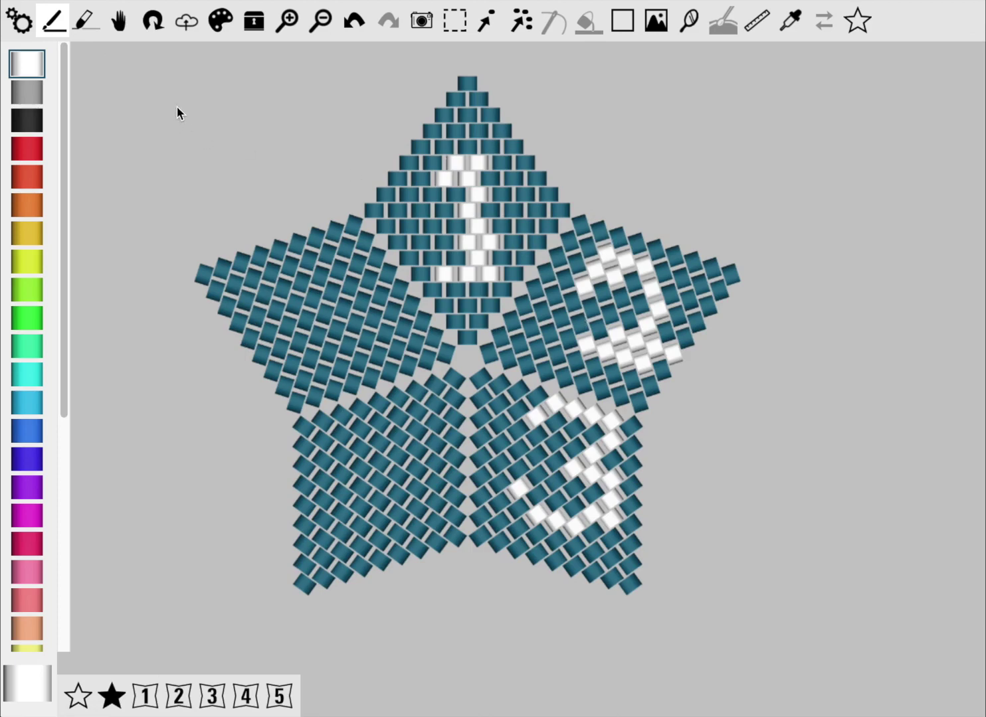
Examine the project's current palette list against the swatches beside the star canvas.
left_click(18, 27)
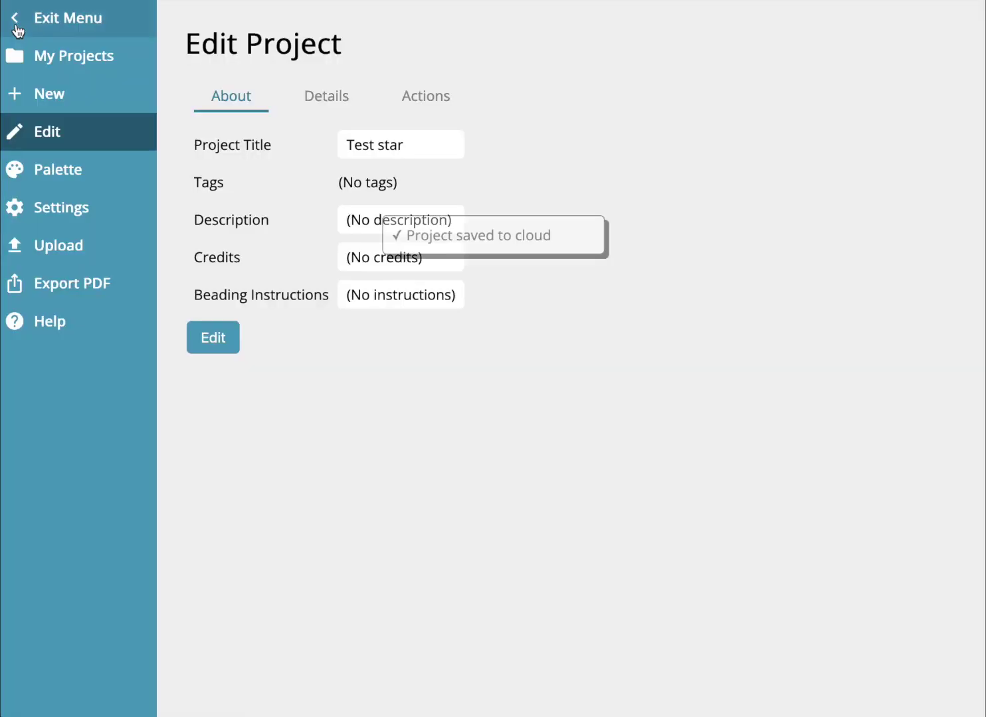
left_click(84, 170)
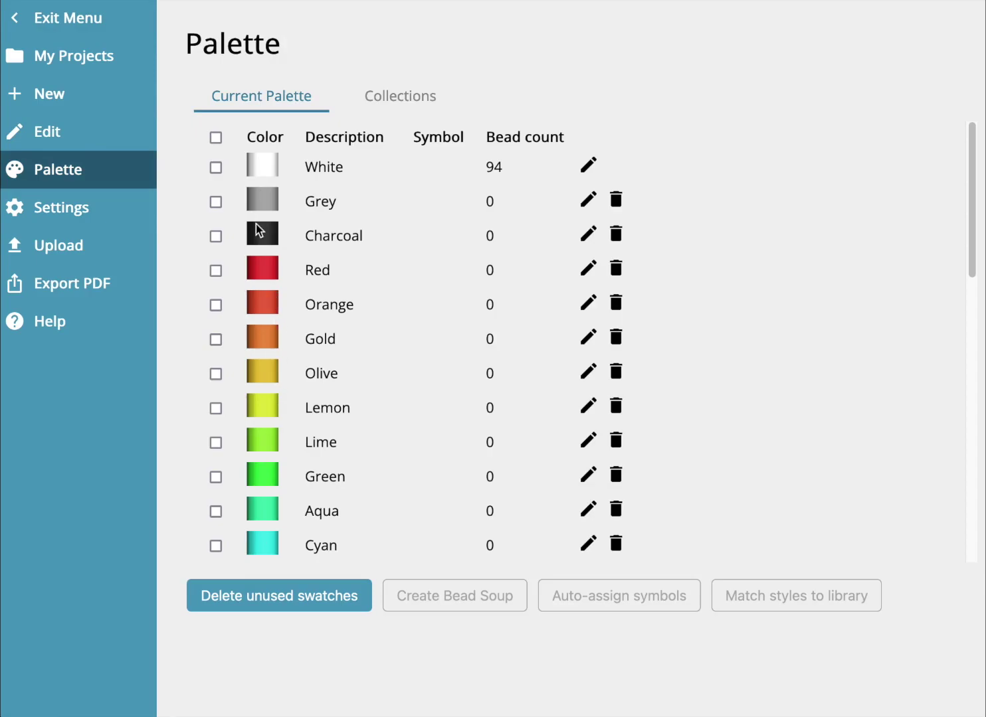
left_click(66, 19)
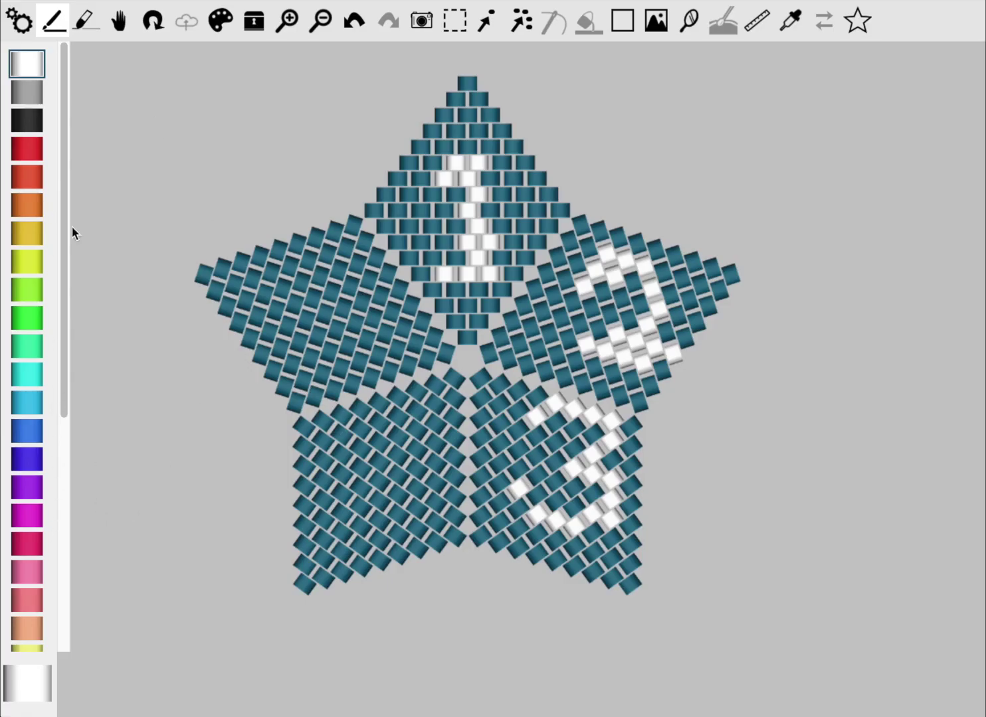
left_click(19, 21)
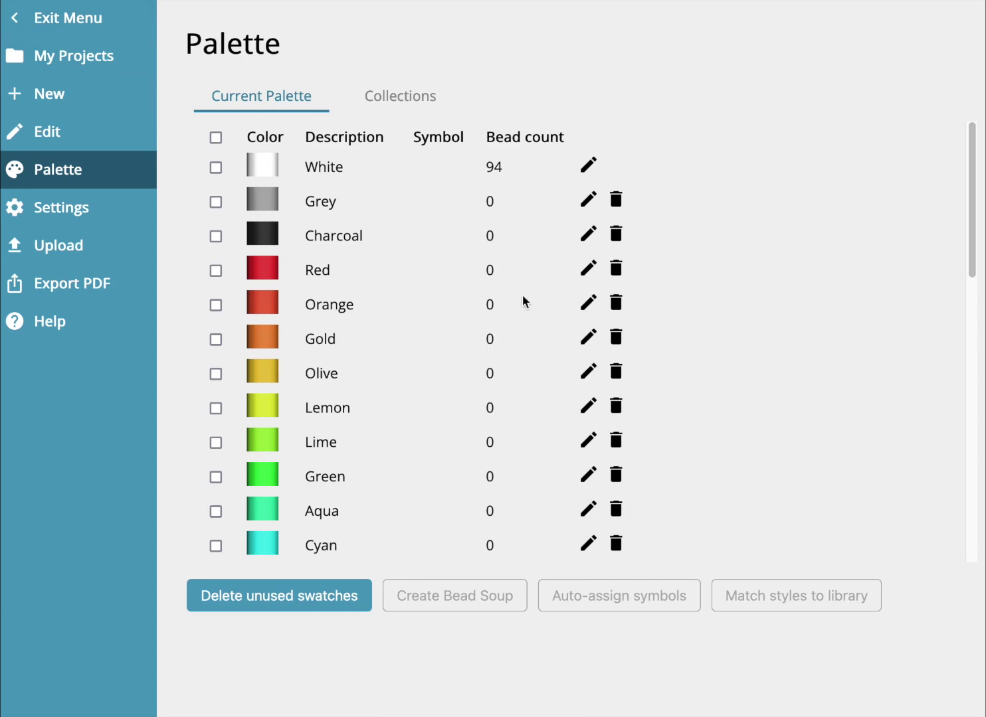
left_click(41, 27)
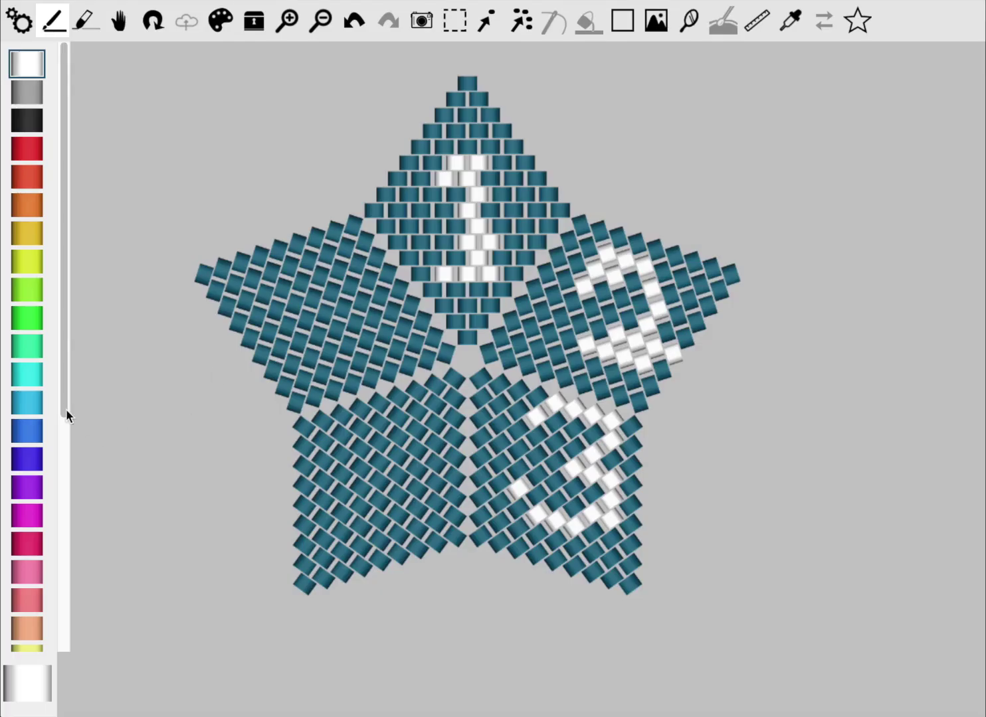
Look at the swatch editor from the canvas and for the Olive swatch in the project palette, cancelling without changes.
double_click(32, 345)
left_click(214, 443)
left_click(222, 22)
left_click(240, 451)
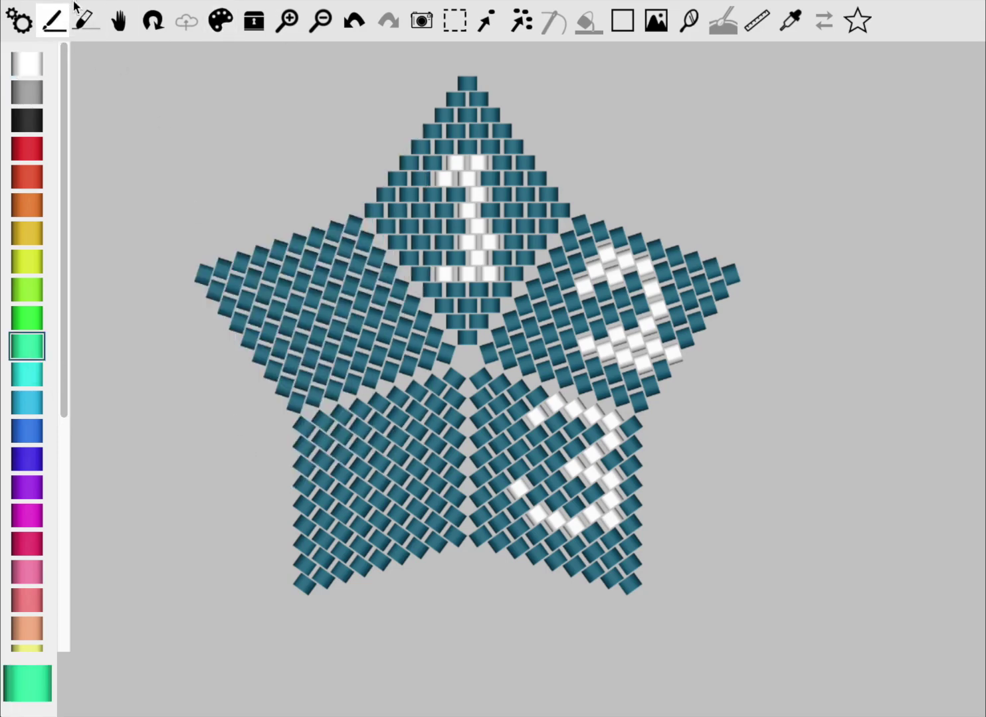
left_click(20, 21)
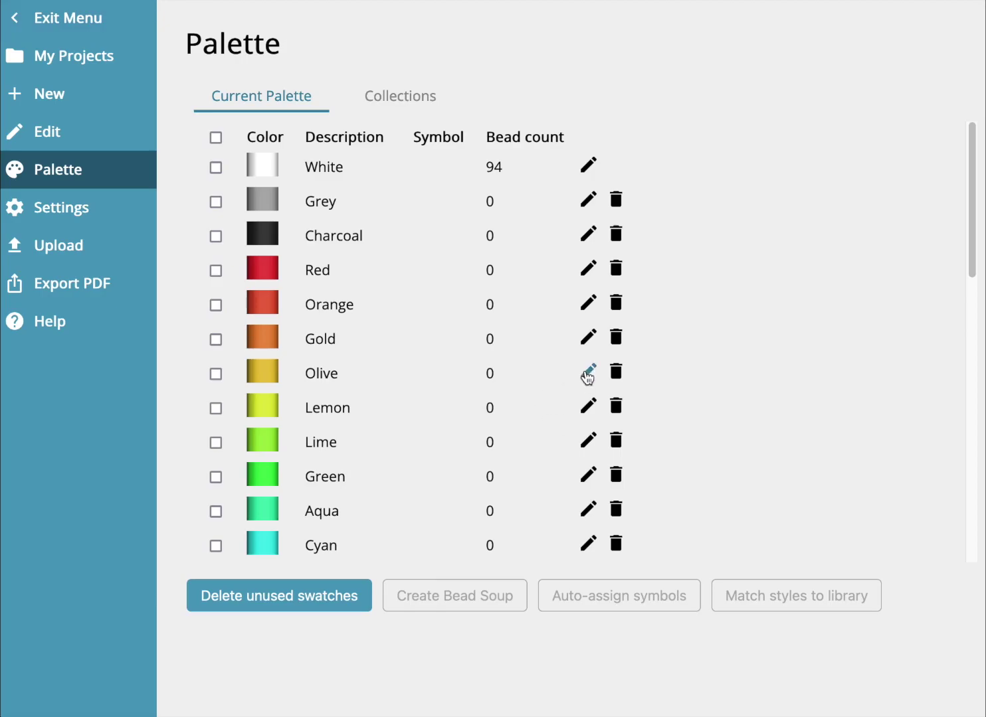
left_click(587, 373)
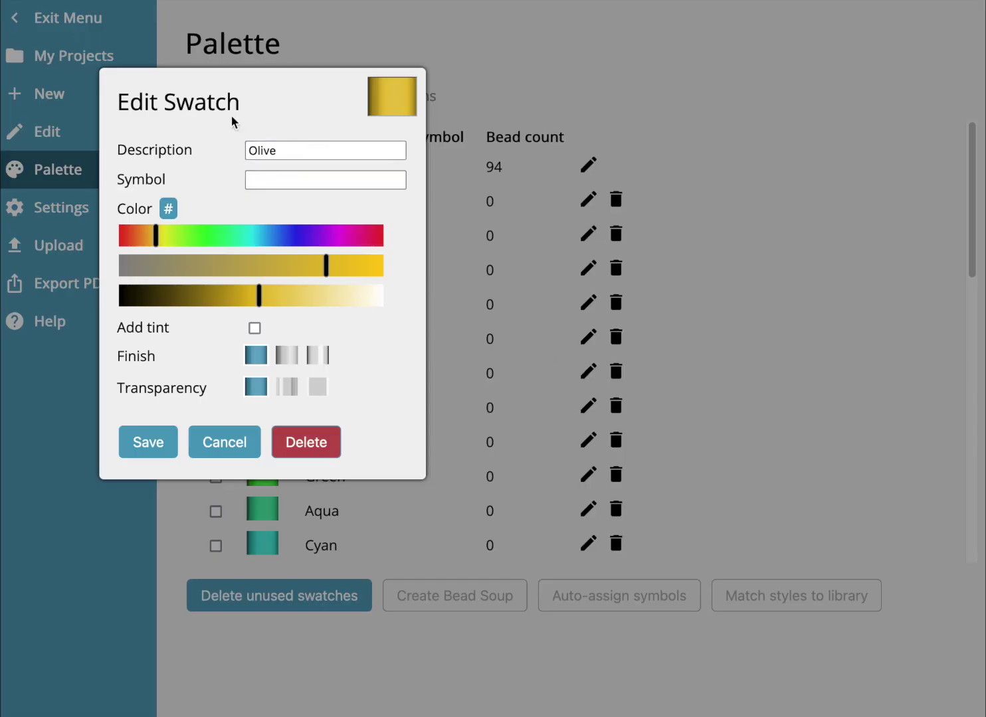
left_click(229, 445)
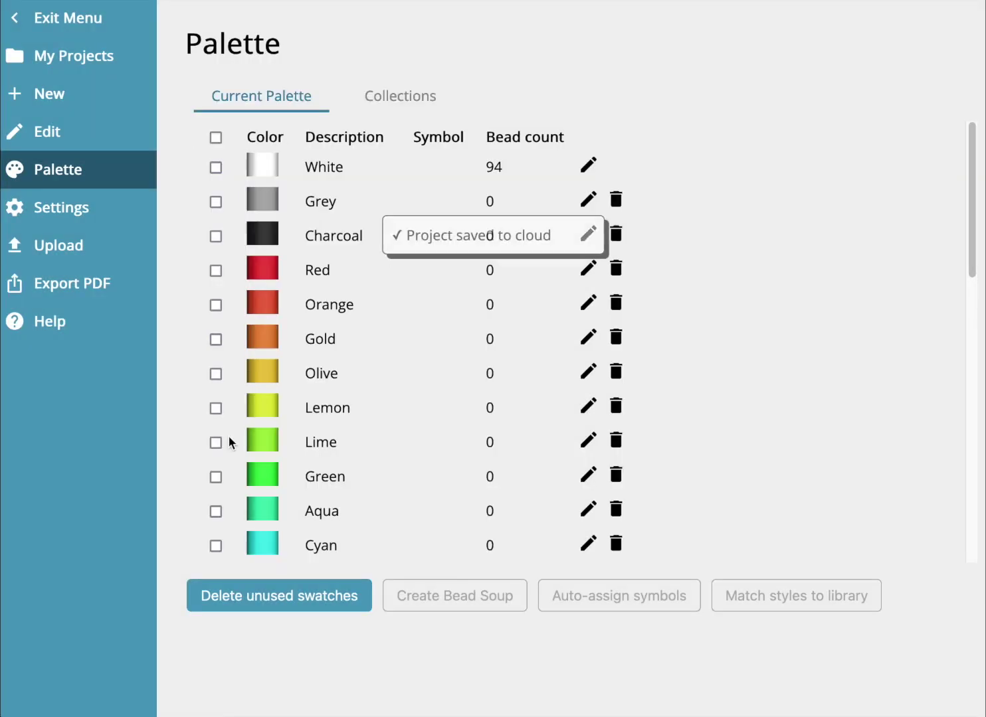
Delete the Orange and Gold swatches and sort the palette by description and finally by color, checking the order on the canvas.
left_click(618, 311)
left_click(618, 307)
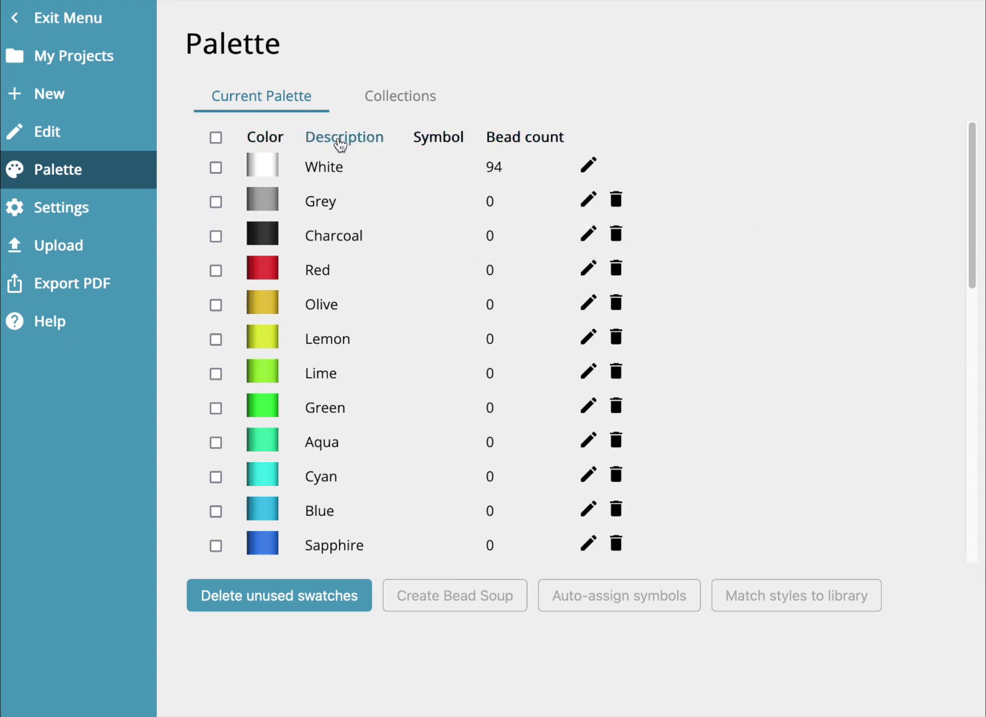
left_click(342, 138)
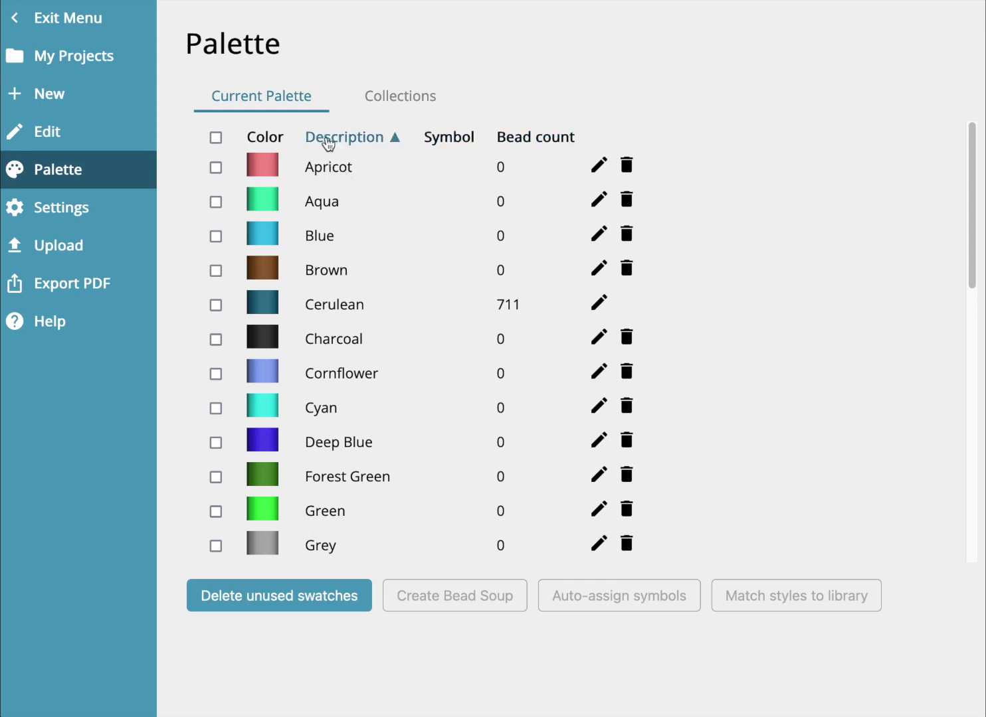
left_click(278, 145)
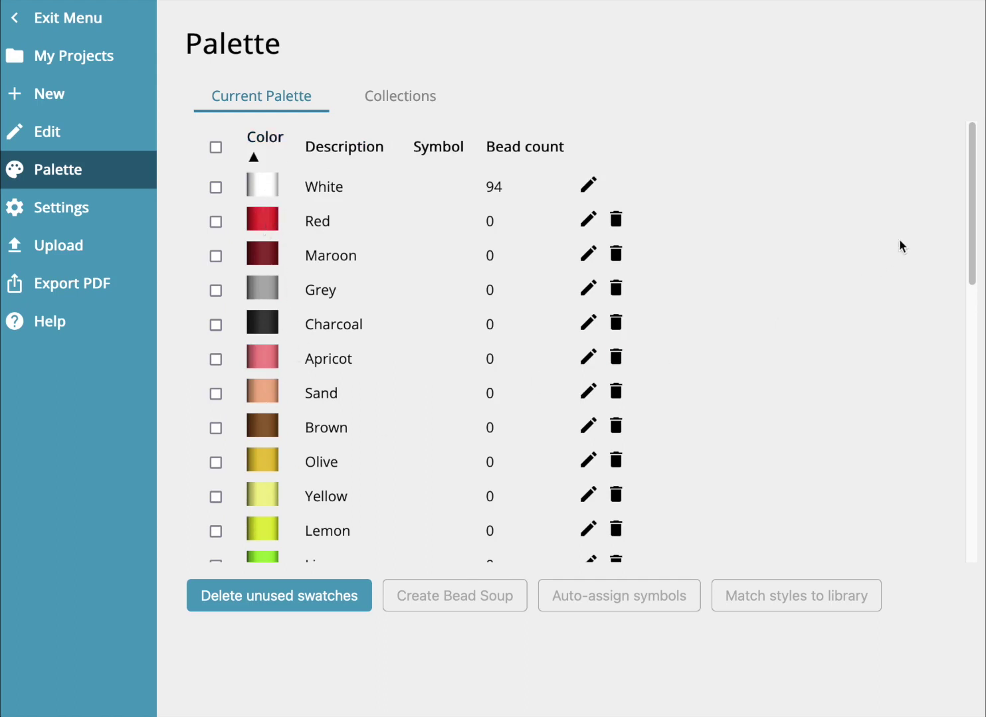
left_click_drag(965, 205, 926, 143)
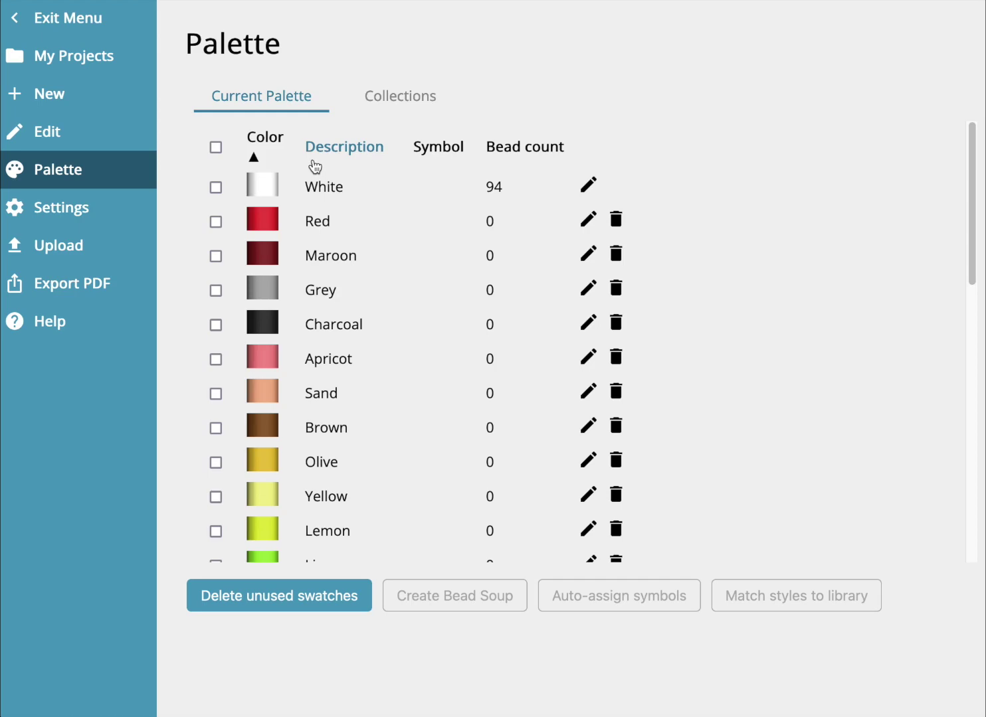
left_click(78, 24)
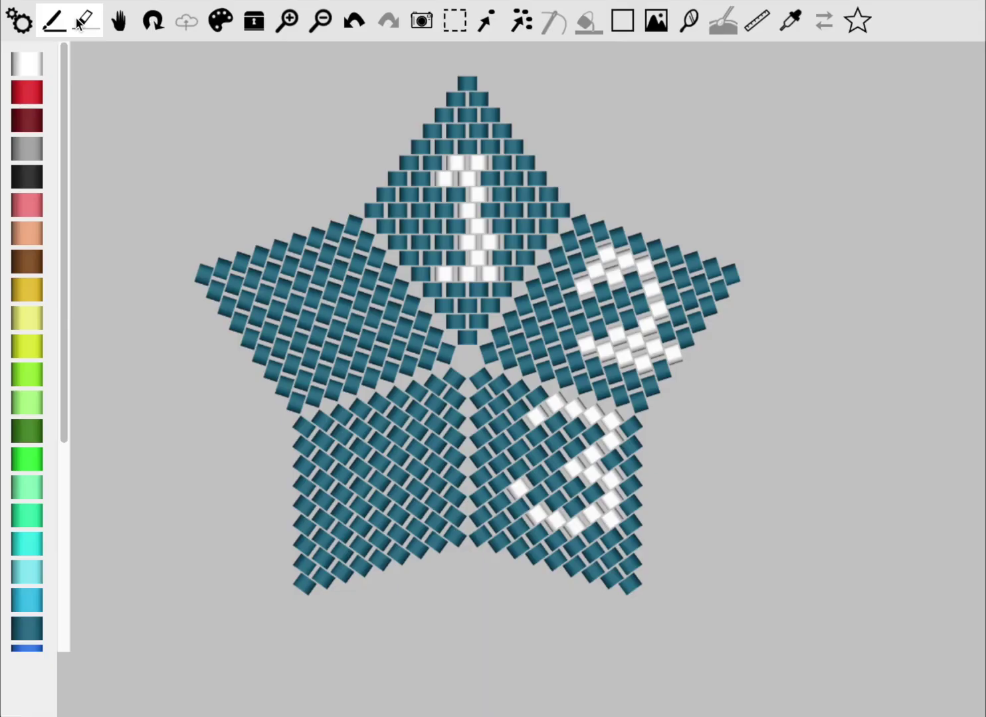
Delete all unused swatches from the project's current palette.
left_click(20, 21)
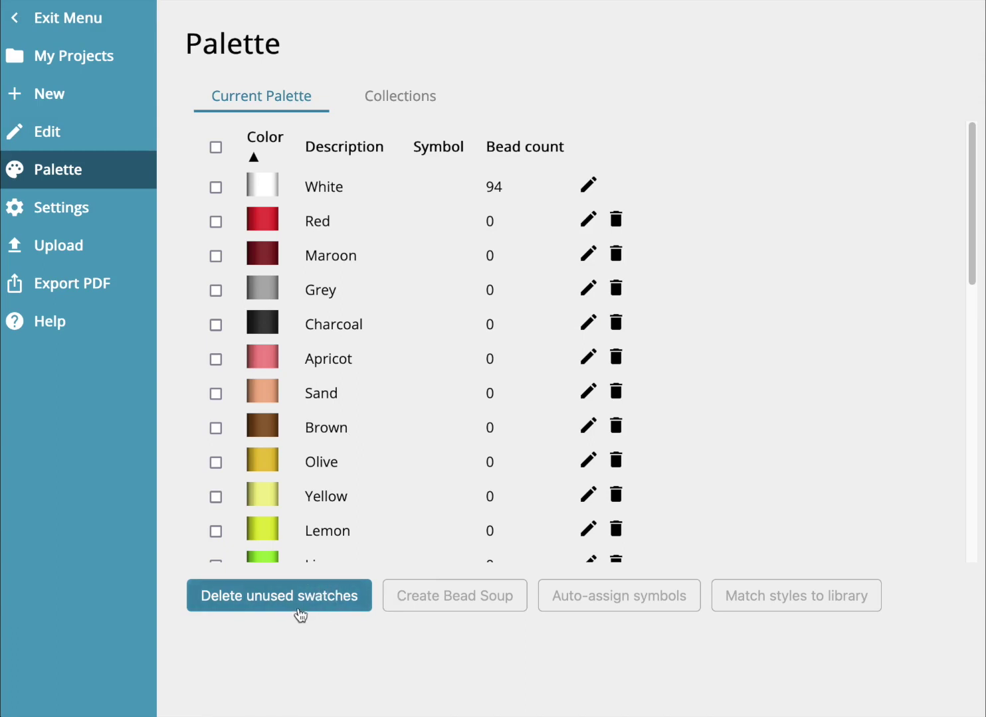
left_click(302, 605)
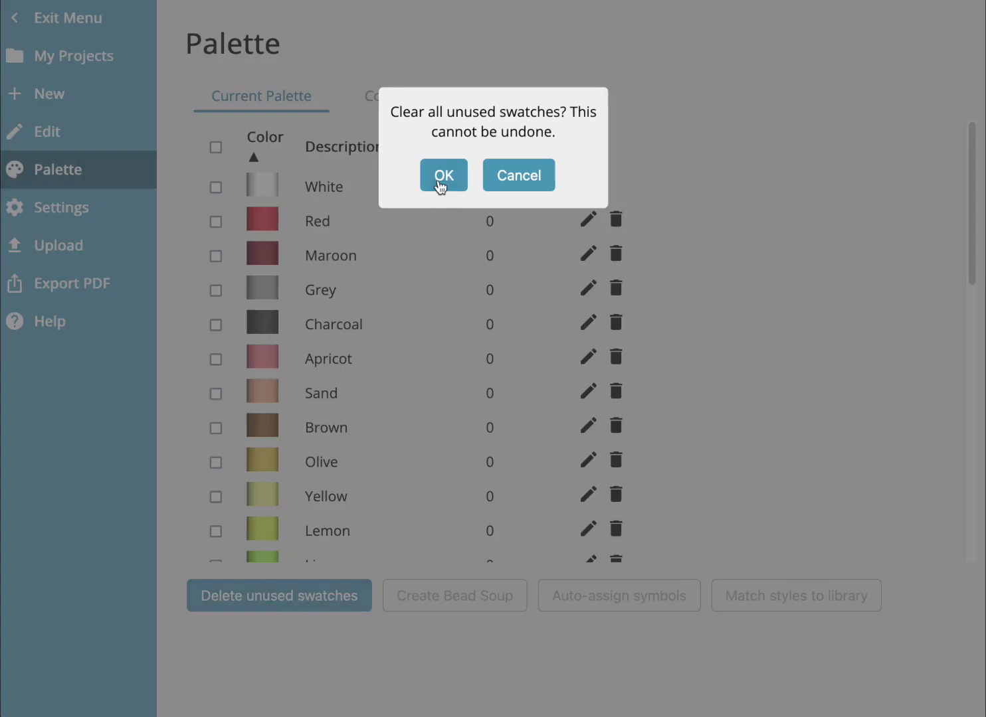
left_click(448, 176)
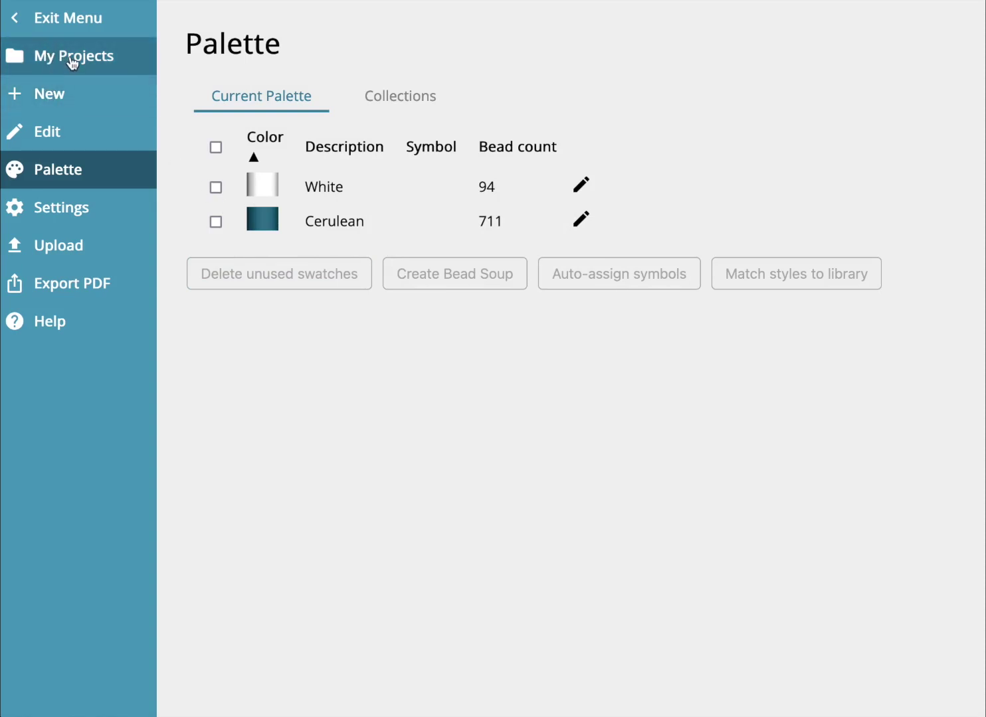
Create a bead soup from the White and Cerulean swatches and paint a patch with it on the star's upper-left point.
left_click(215, 187)
left_click(216, 221)
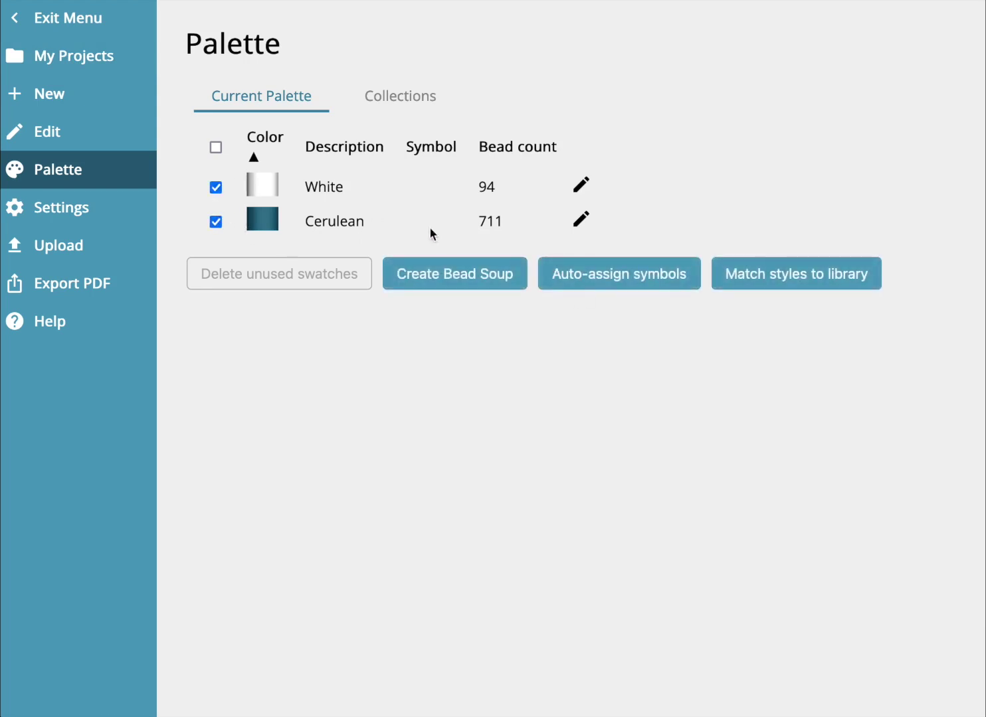
left_click(521, 281)
left_click(462, 282)
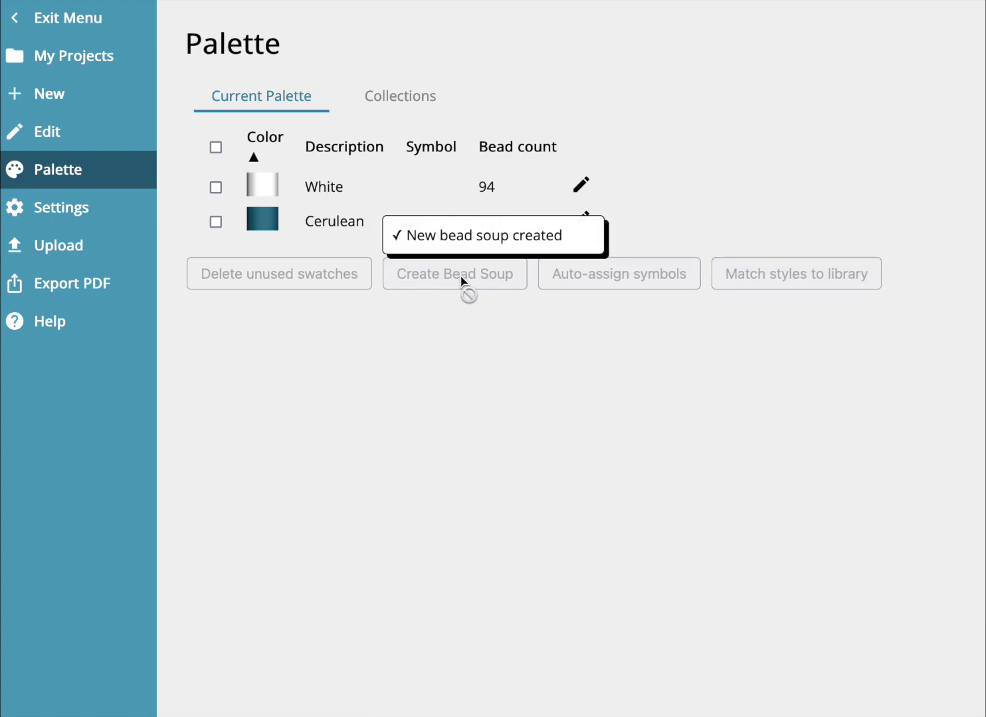
left_click(58, 21)
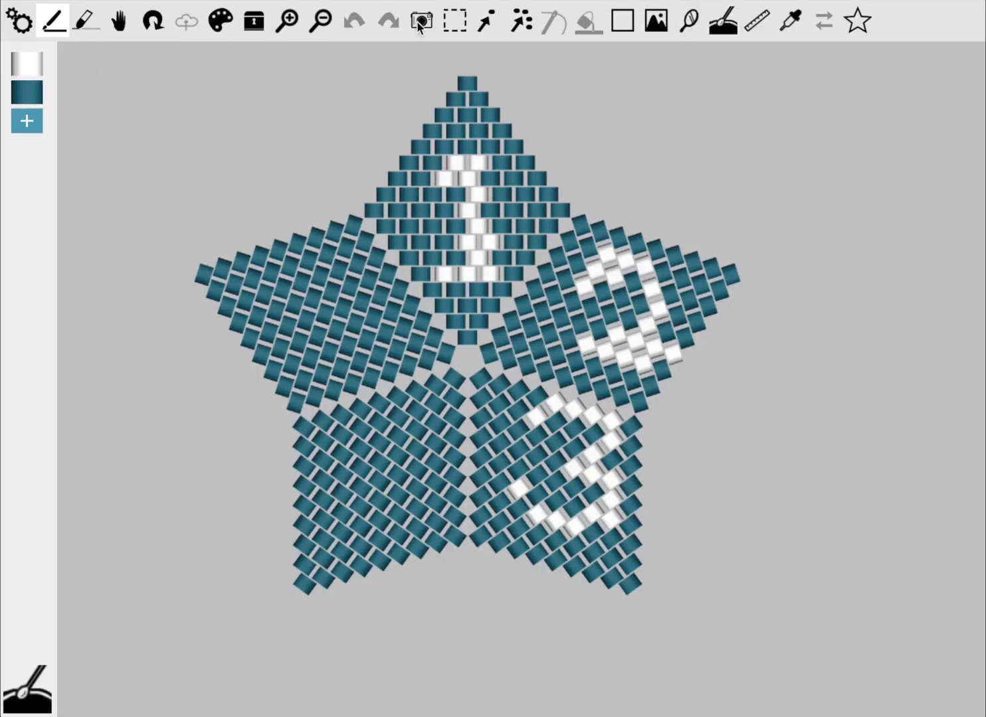
mouse_move(364, 336)
left_mouse_down()
mouse_move(319, 348)
mouse_move(382, 313)
mouse_move(319, 307)
mouse_move(352, 325)
left_mouse_up()
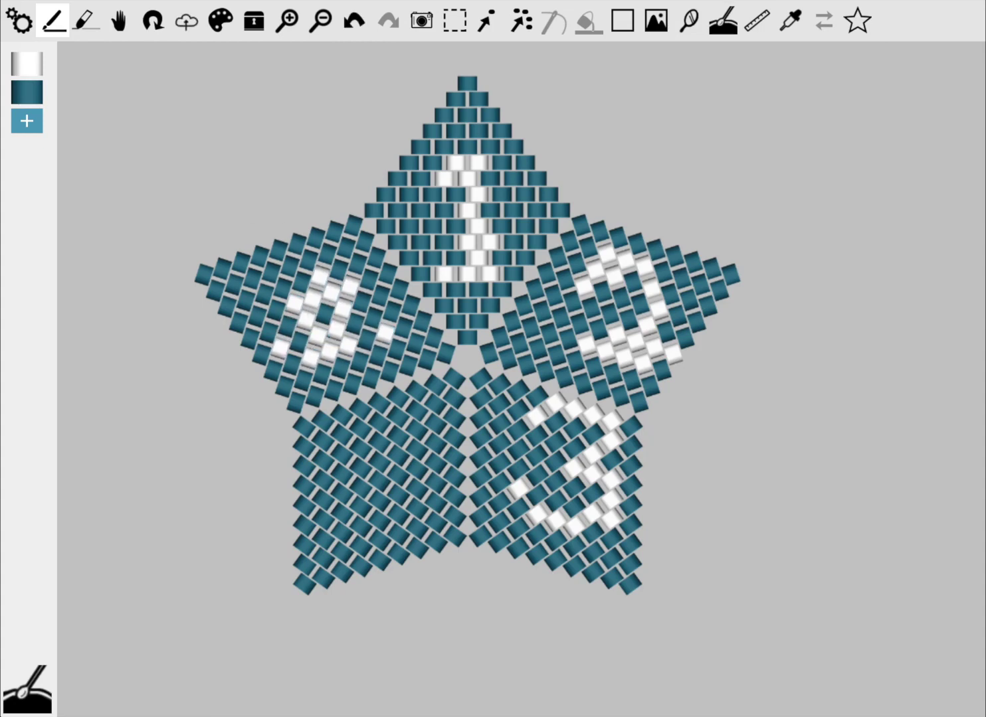
Inspect the White swatch's symbol setting without saving, and auto-assign symbols to the White and Cerulean swatches.
left_click(15, 31)
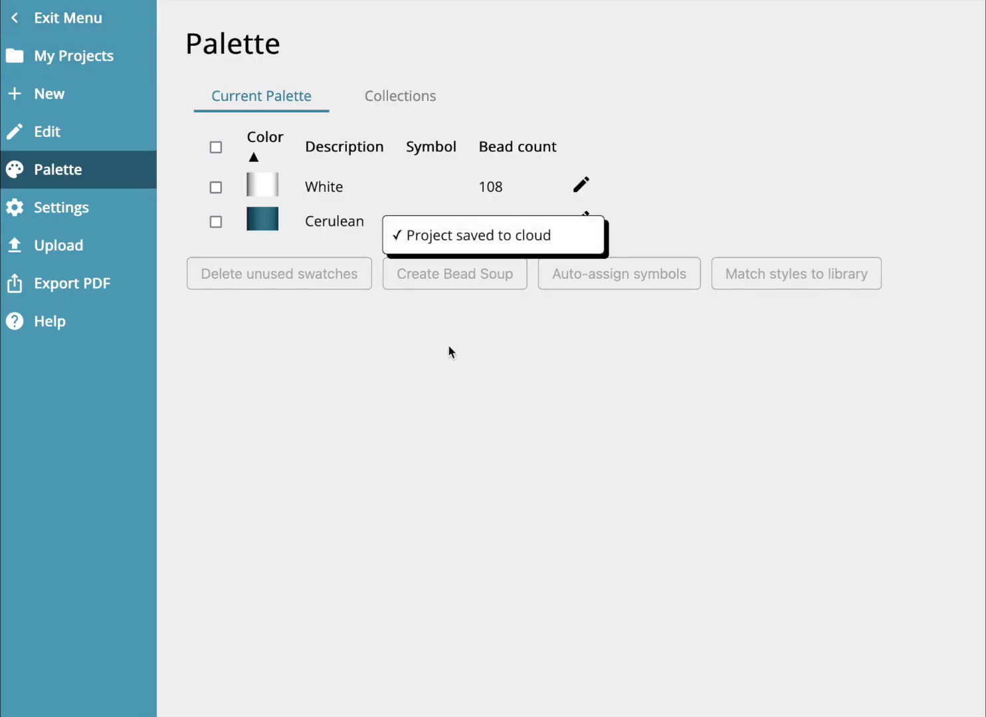
left_click(217, 189)
left_click(216, 224)
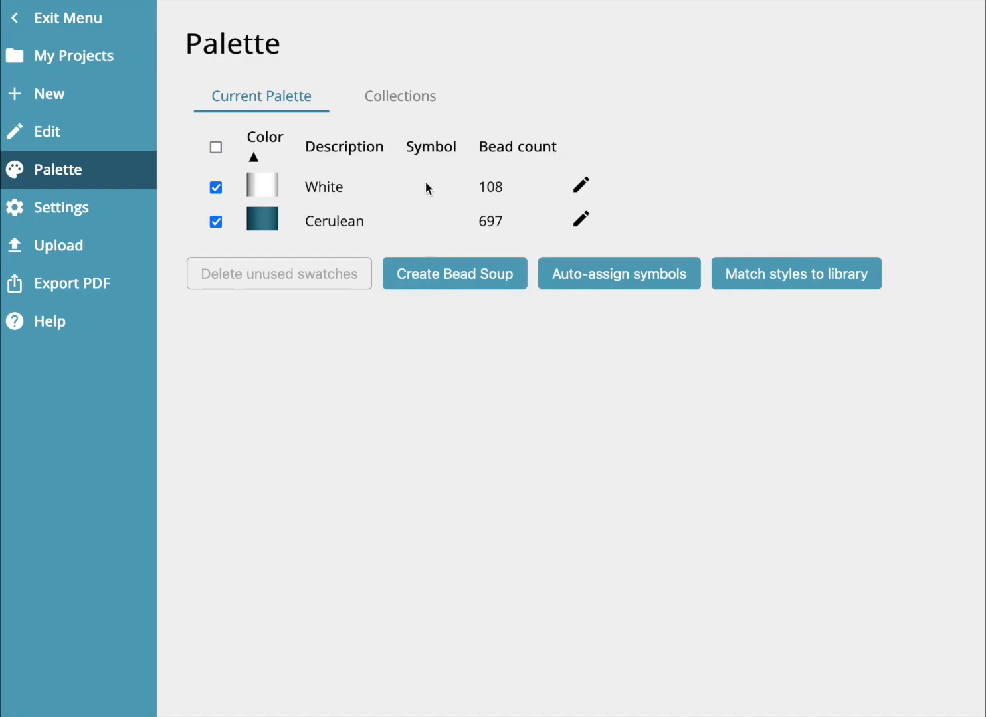
left_click(581, 185)
left_click(318, 184)
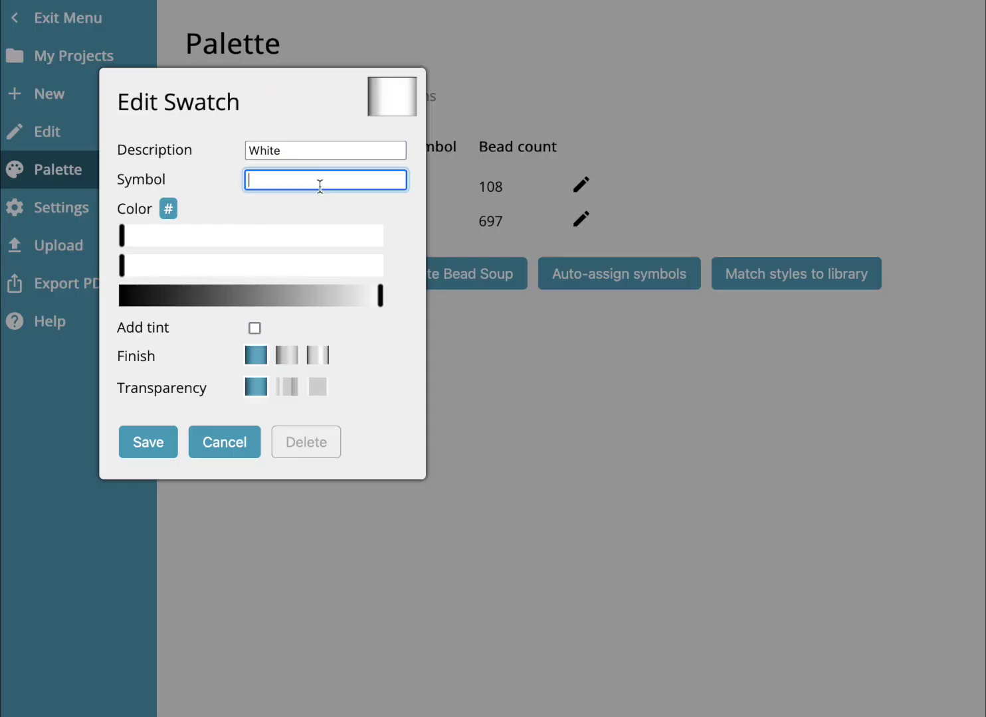
left_click(232, 442)
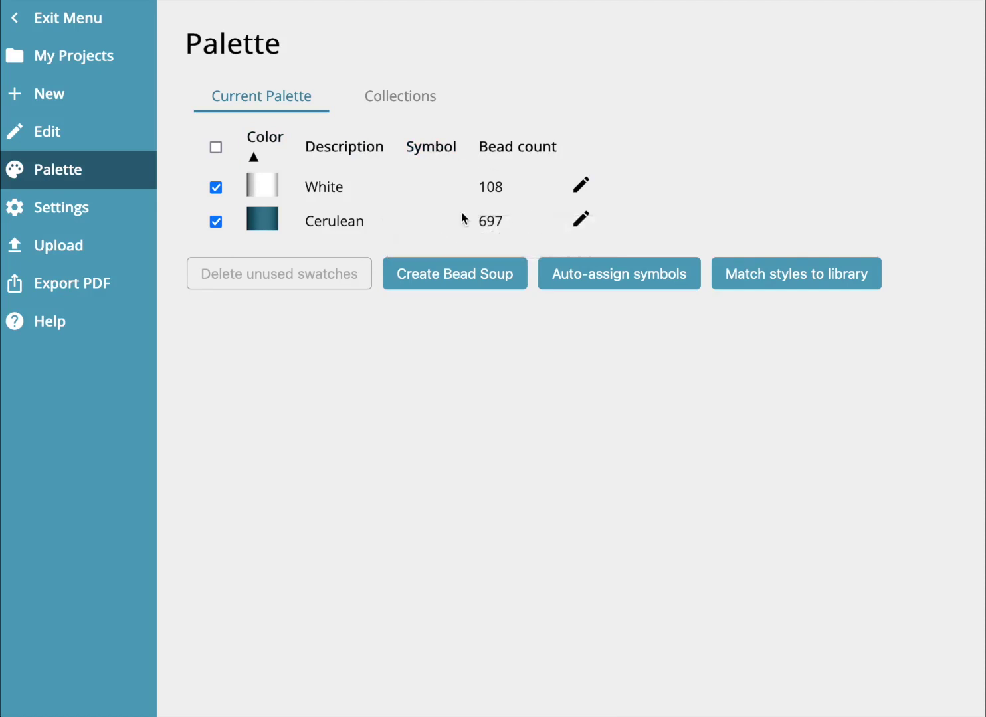
left_click(633, 277)
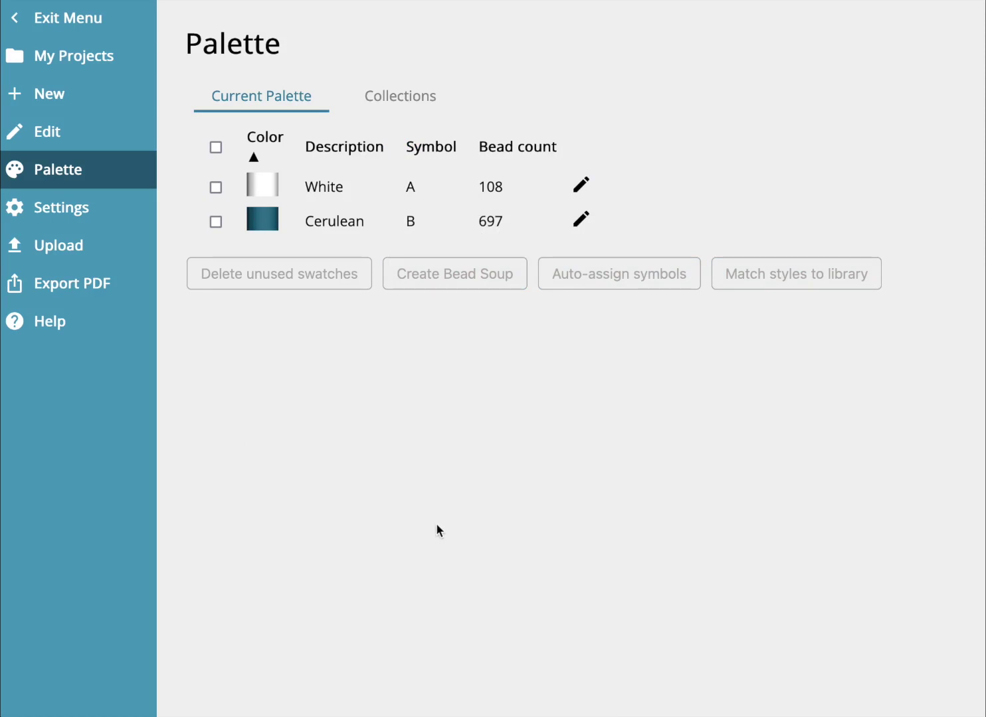
Match the styles of all palette swatches to the bead library and view the recolored star on the canvas.
left_click(217, 149)
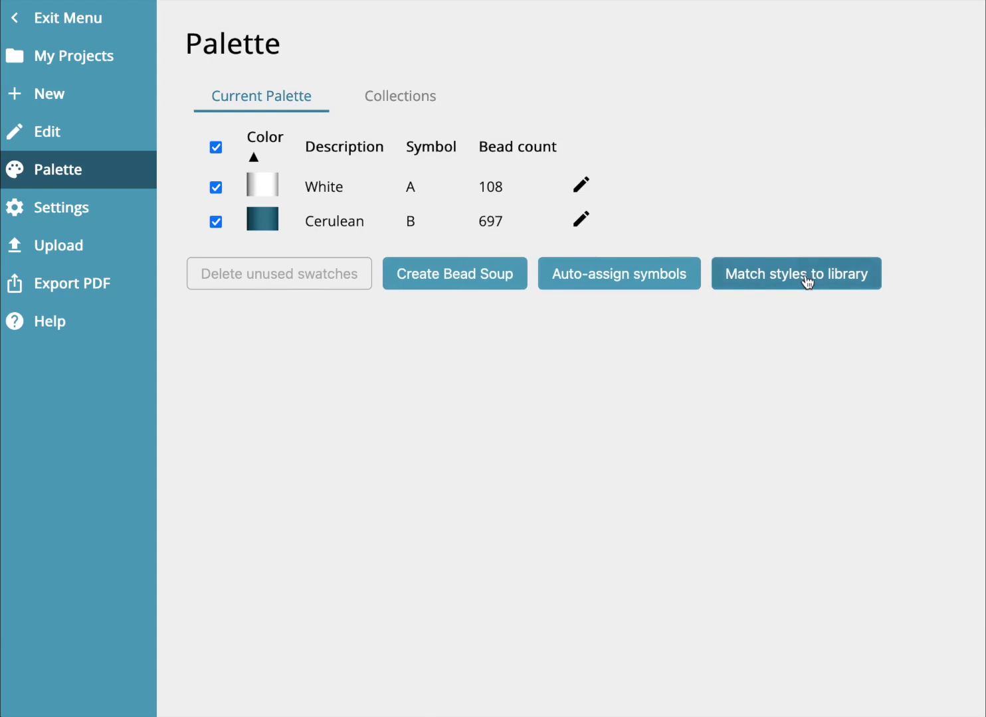
left_click(807, 282)
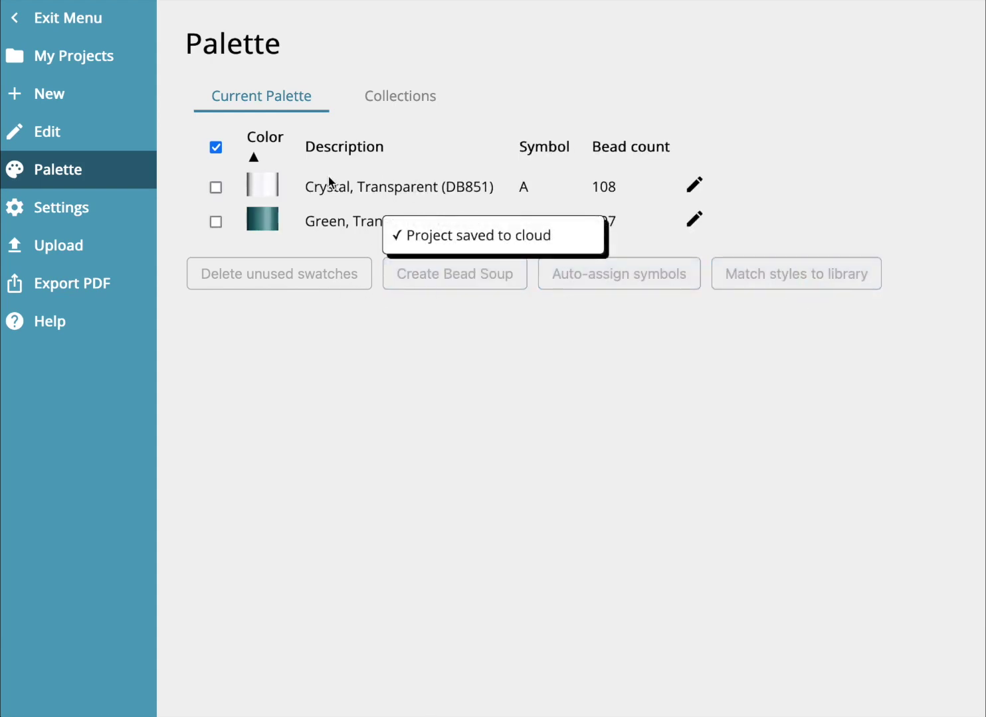
left_click(69, 26)
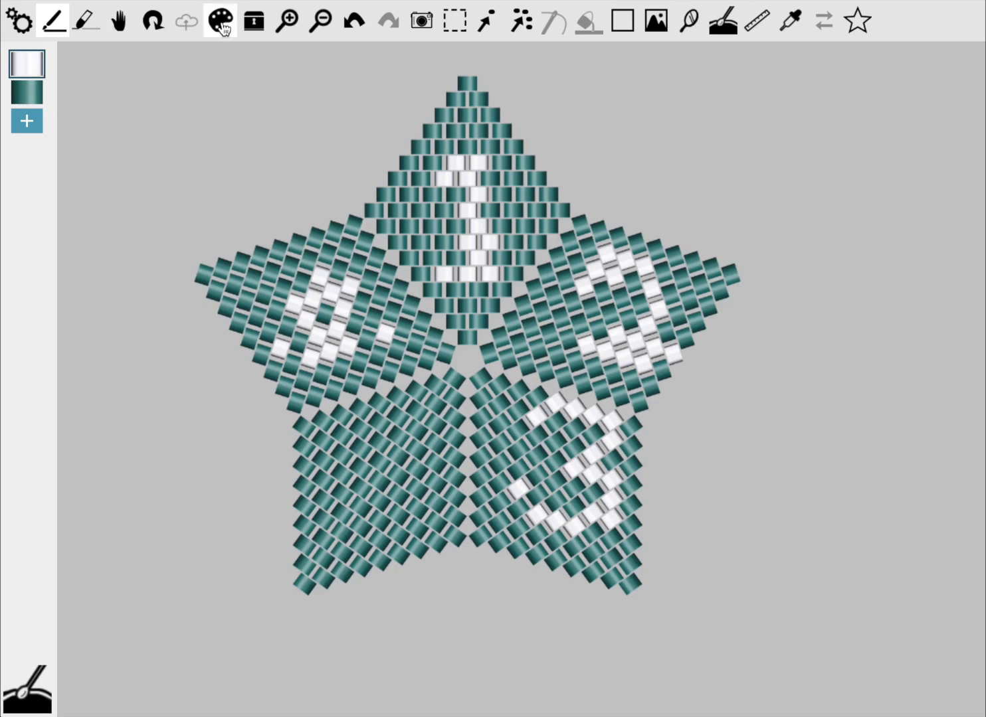
Browse the bead library with color matching enabled for the selected white swatch.
left_click(254, 21)
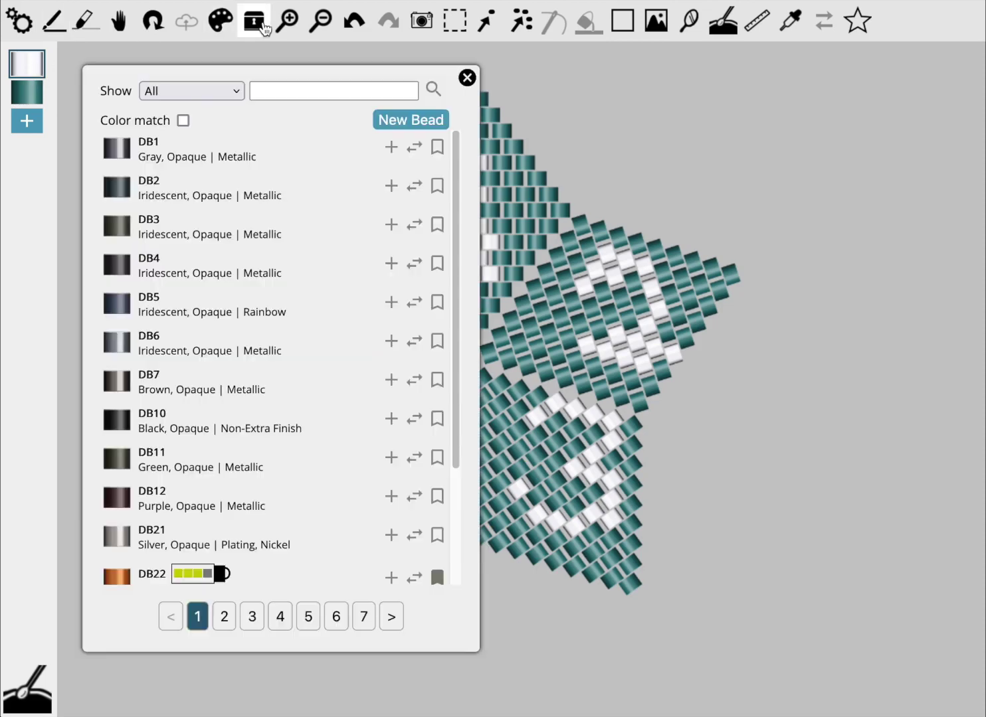
left_click(182, 120)
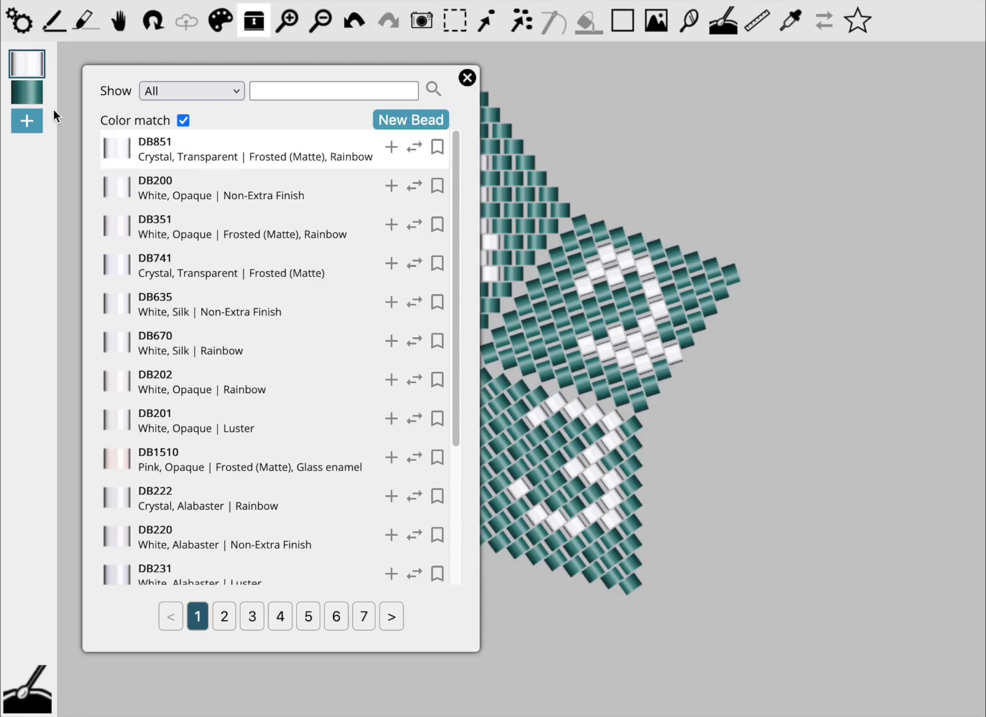
Create a palette collection titled New with the orange color F67E21.
left_click(18, 24)
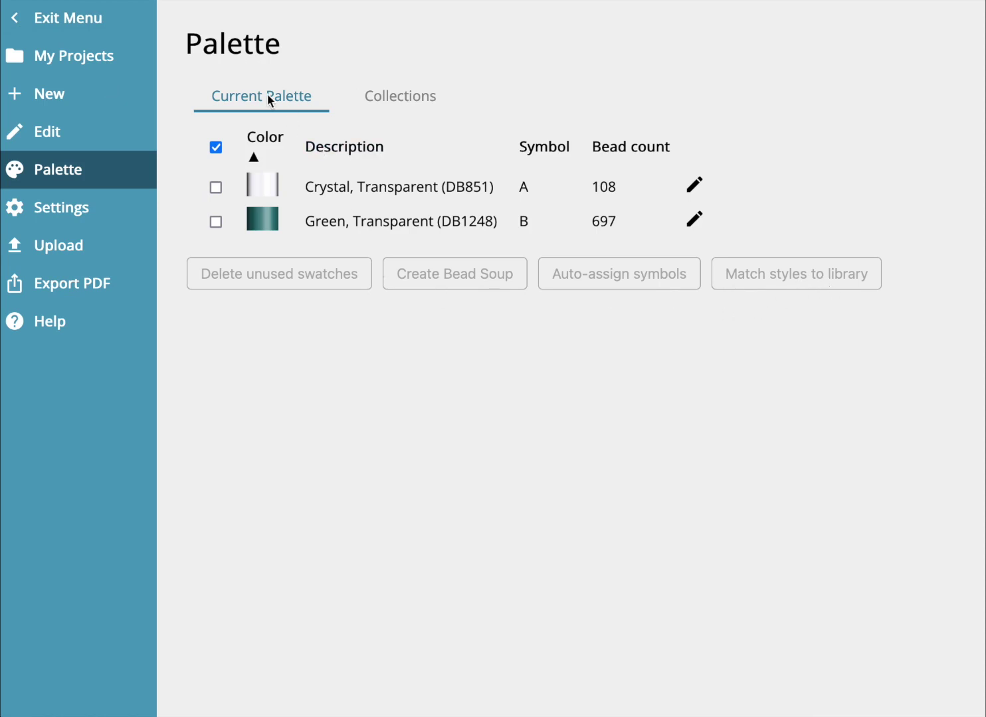
left_click(401, 98)
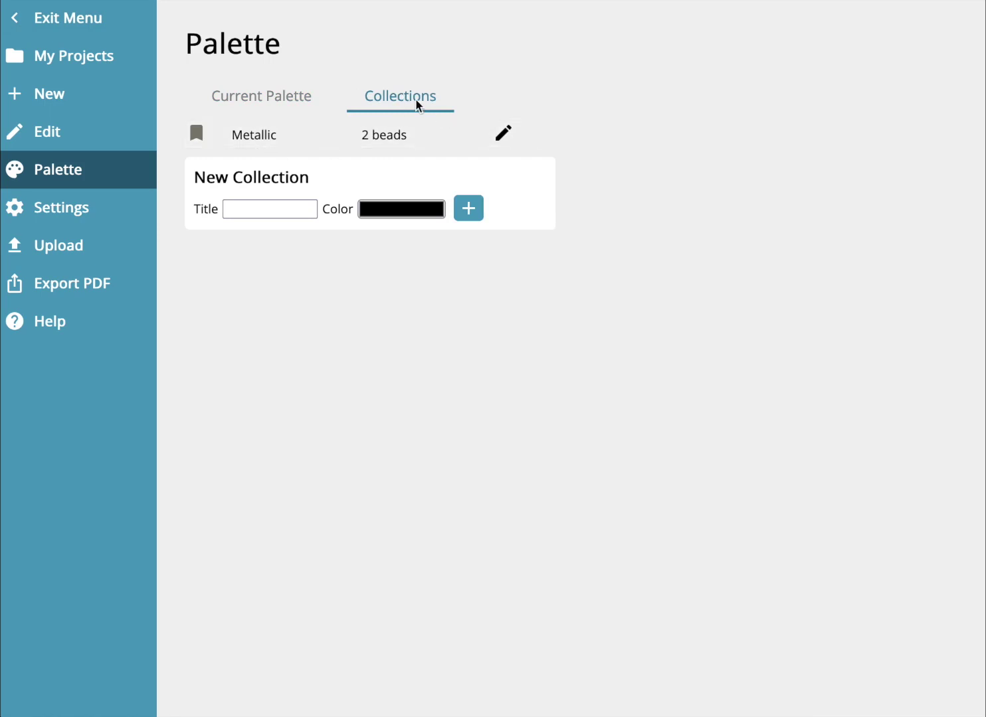
left_click(273, 206)
left_click(274, 206)
type("New")
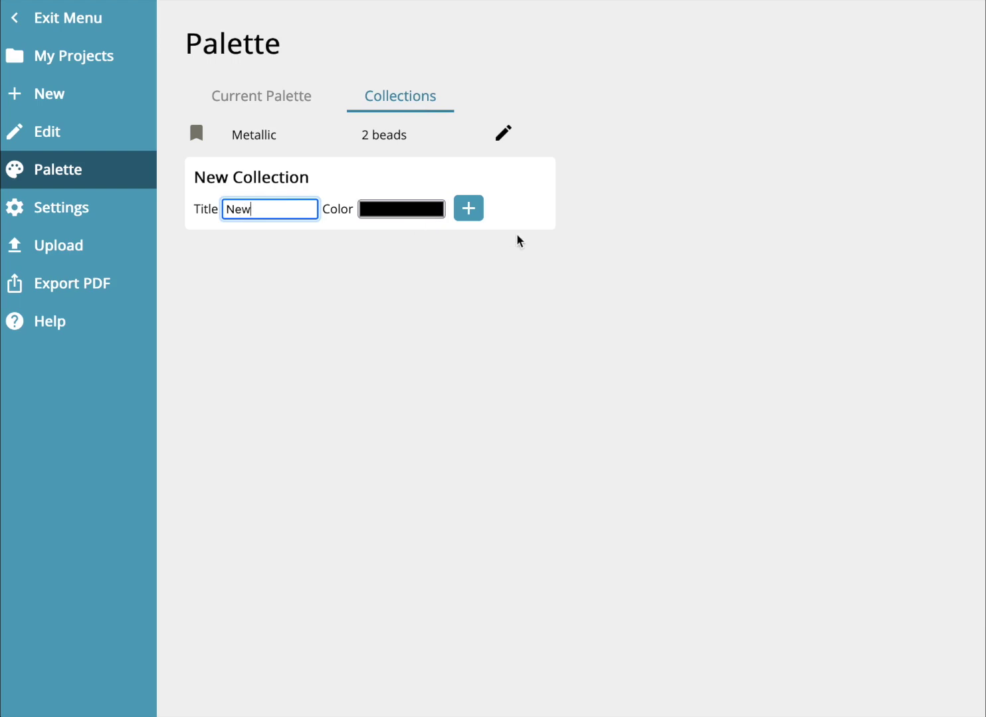
left_click(401, 209)
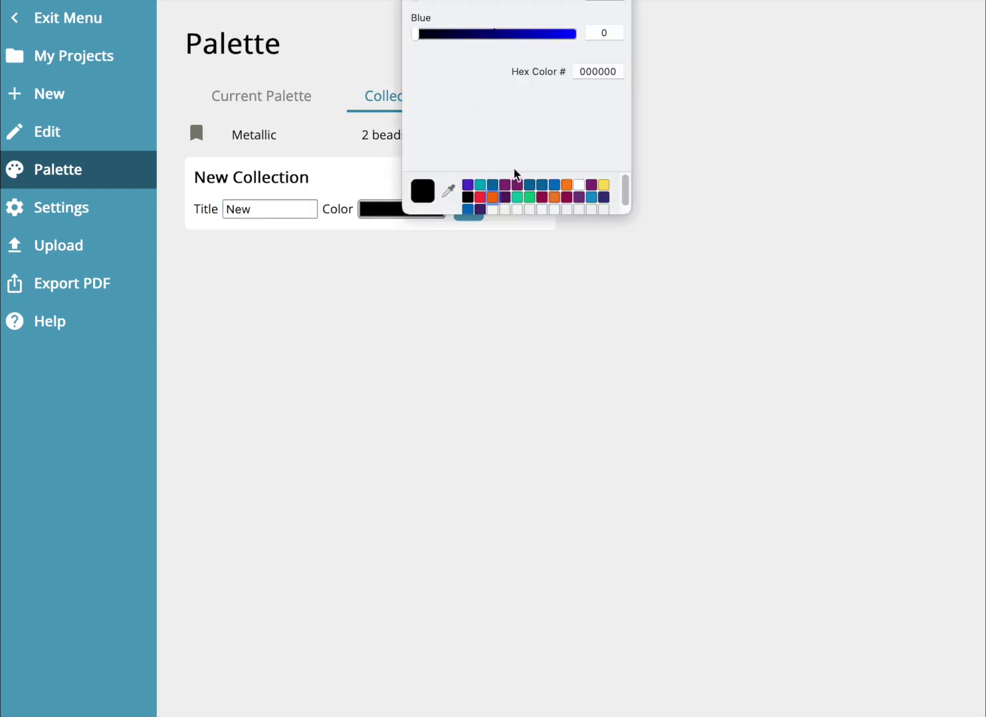
left_click(492, 197)
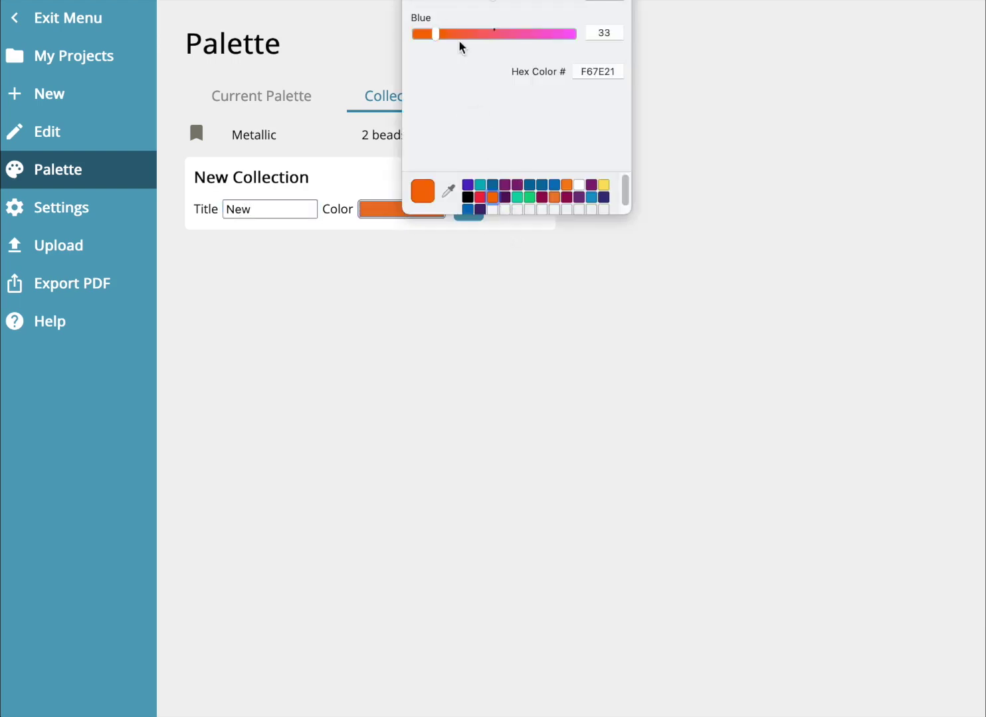
left_click(467, 209)
Review the beads in the Metallic collection and its title and color settings without changing them.
left_click(302, 139)
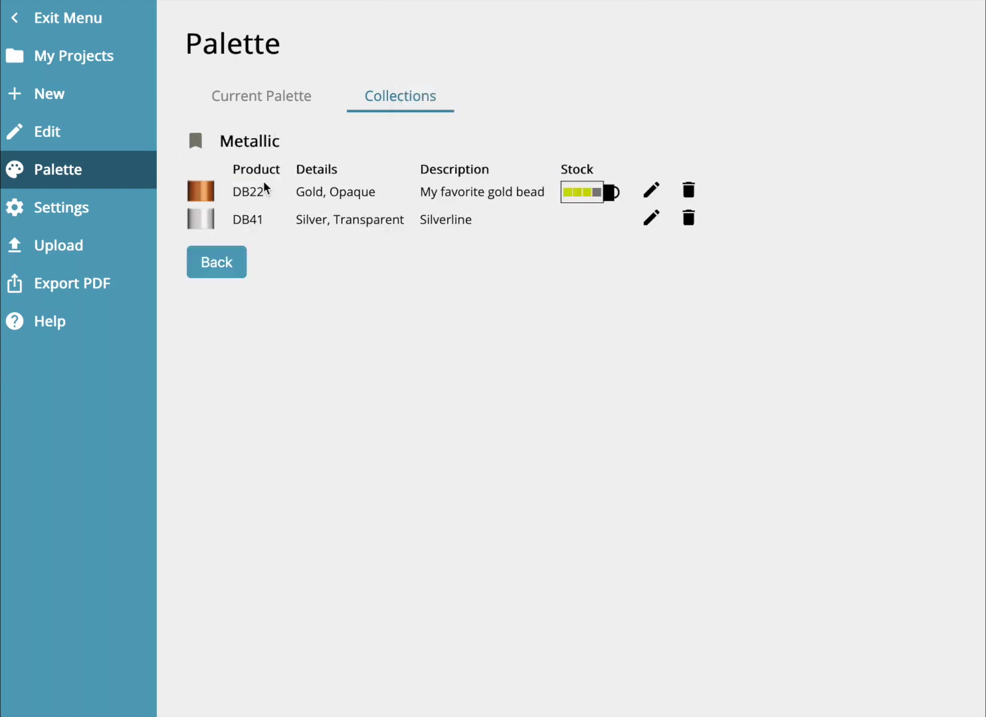
left_click(212, 273)
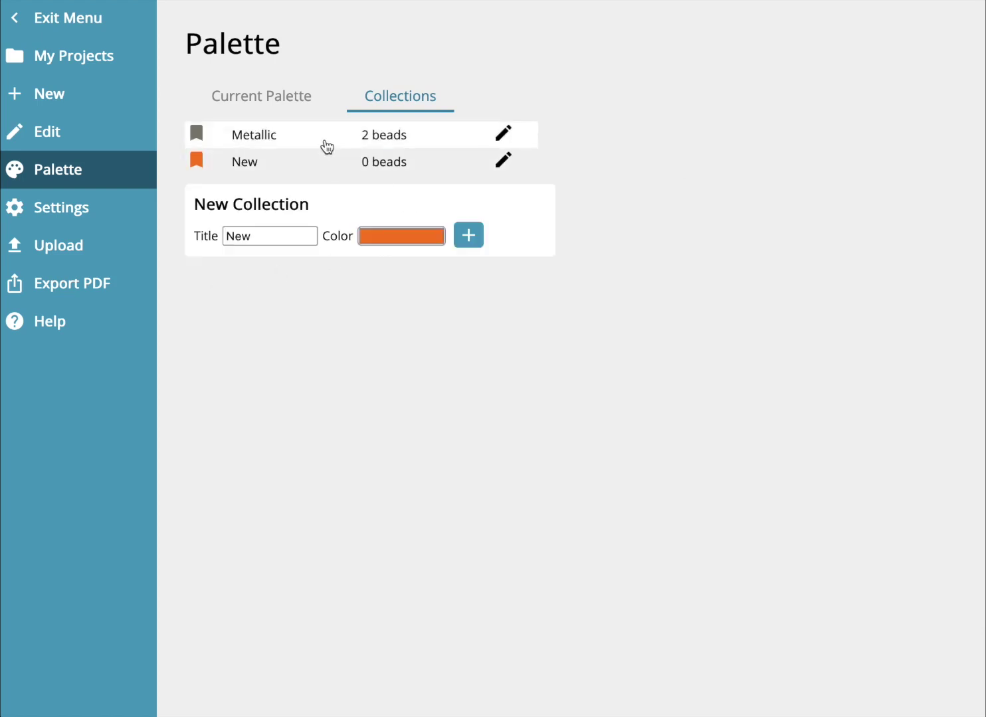
left_click(324, 141)
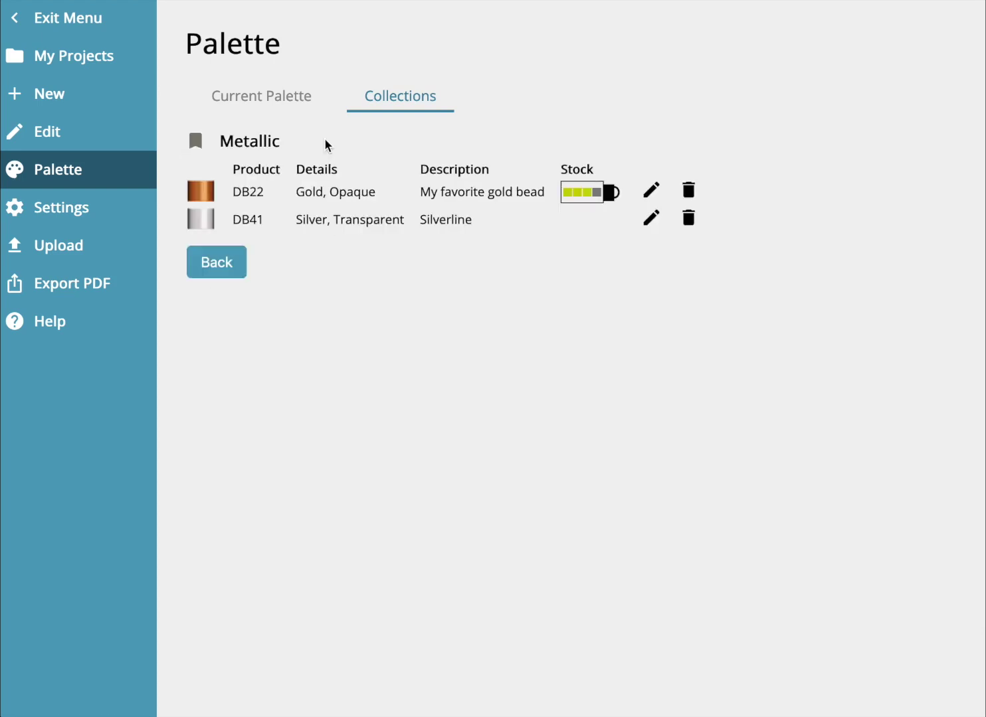
left_click(222, 269)
left_click(500, 133)
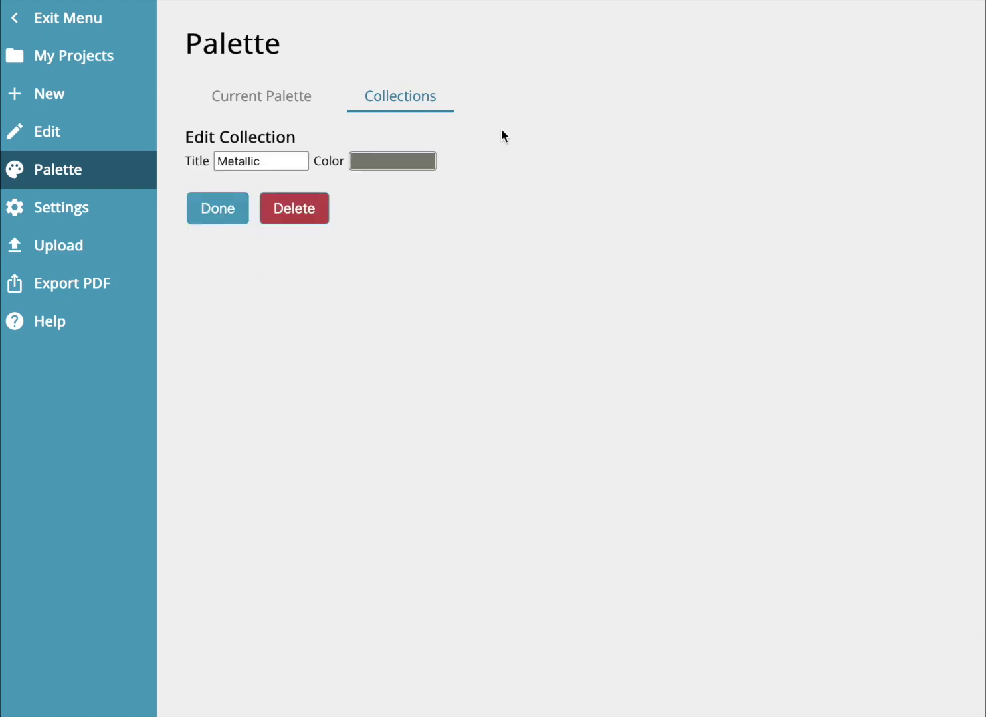
left_click(213, 209)
Inspect the library bead properties of DB41 in the Metallic collection and cancel without saving.
left_click(329, 136)
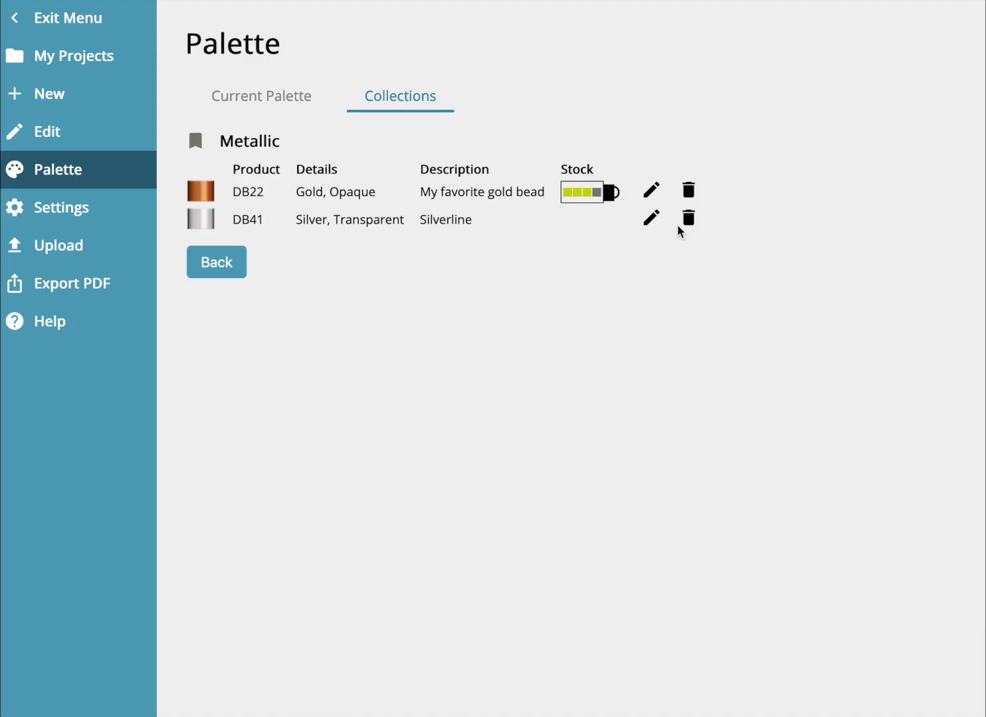
left_click(652, 227)
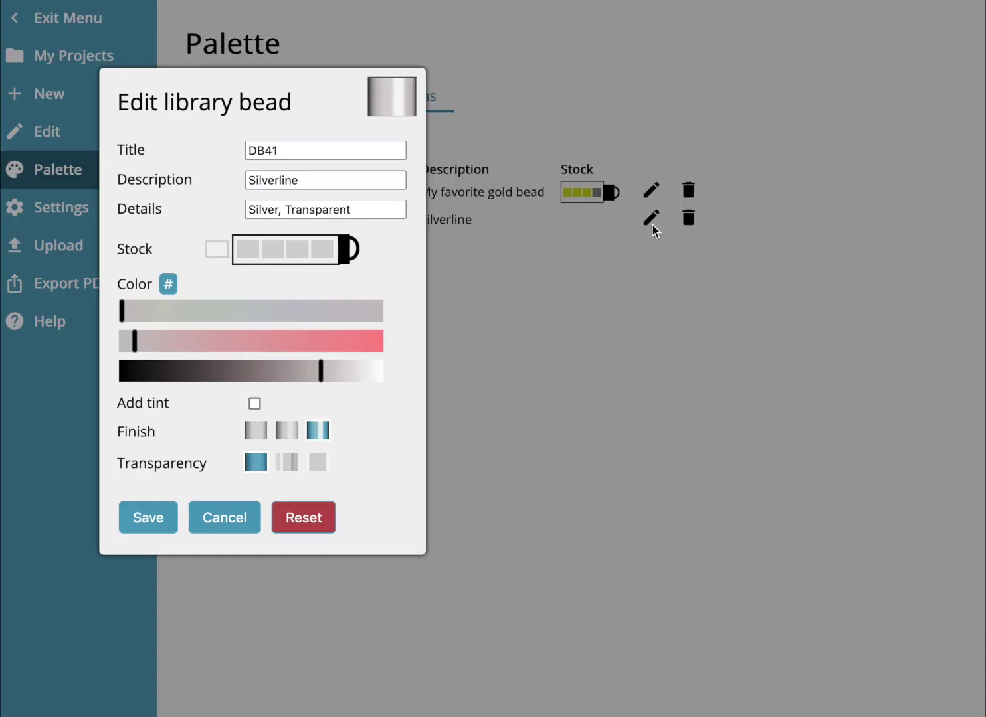
left_click(221, 519)
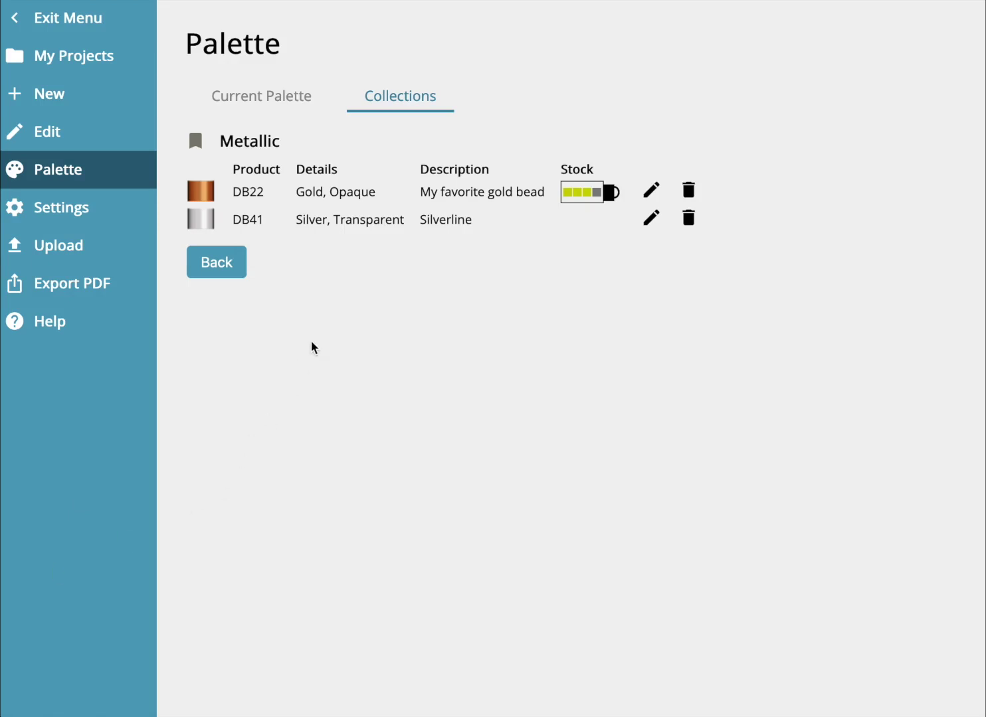
Set the theme to Light and view the star on the canvas.
left_click(79, 209)
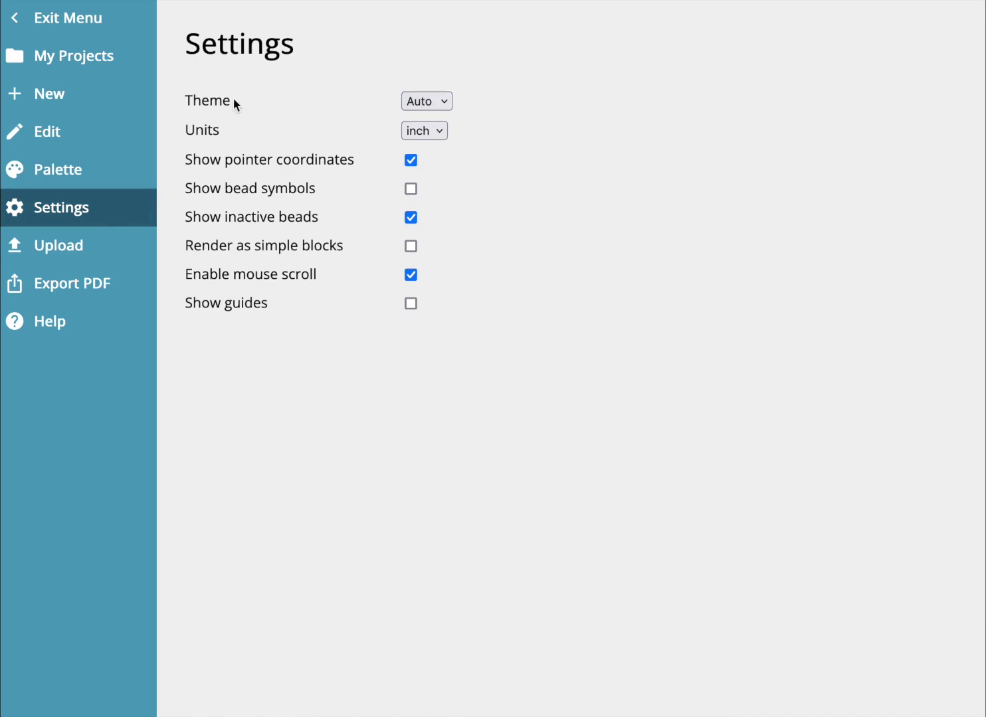
left_click(103, 20)
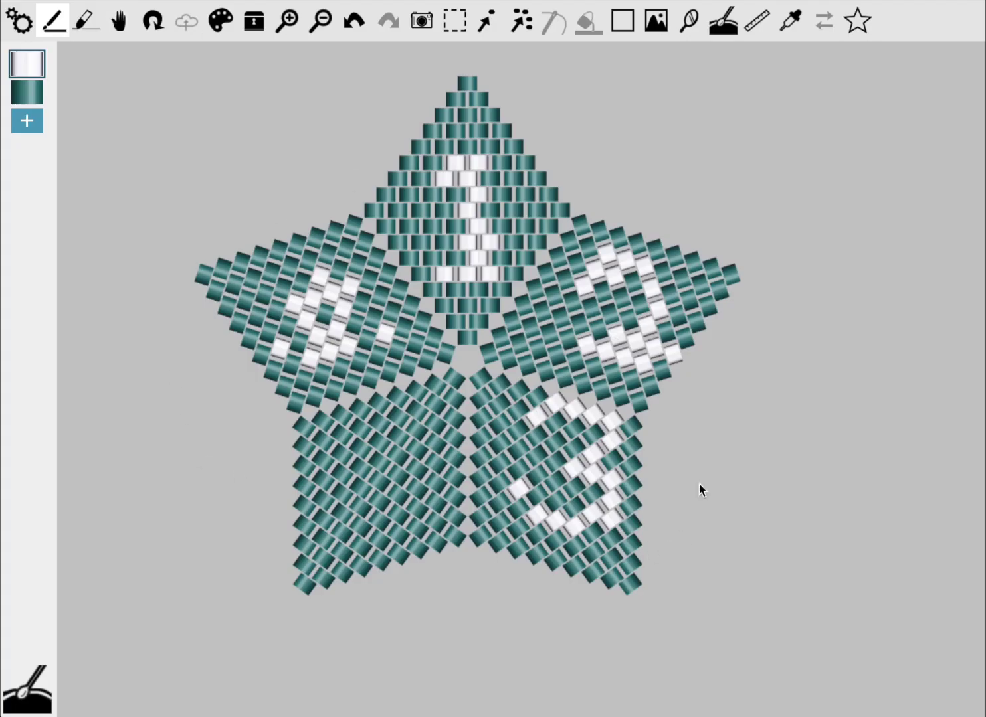
left_click(19, 20)
left_click(445, 103)
left_click(432, 117)
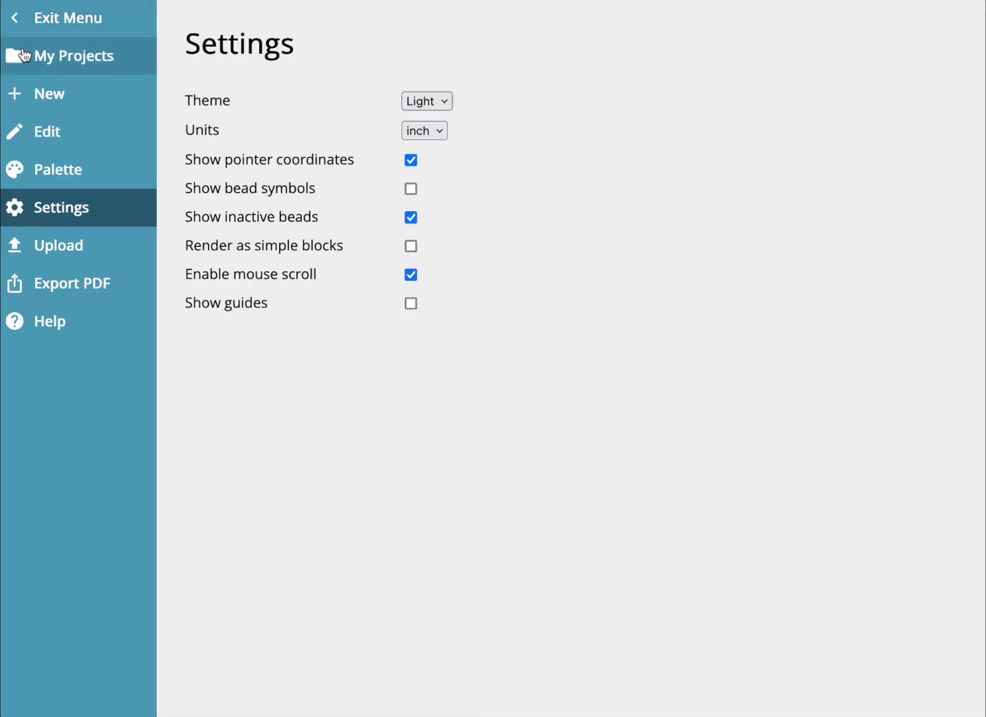
left_click(27, 19)
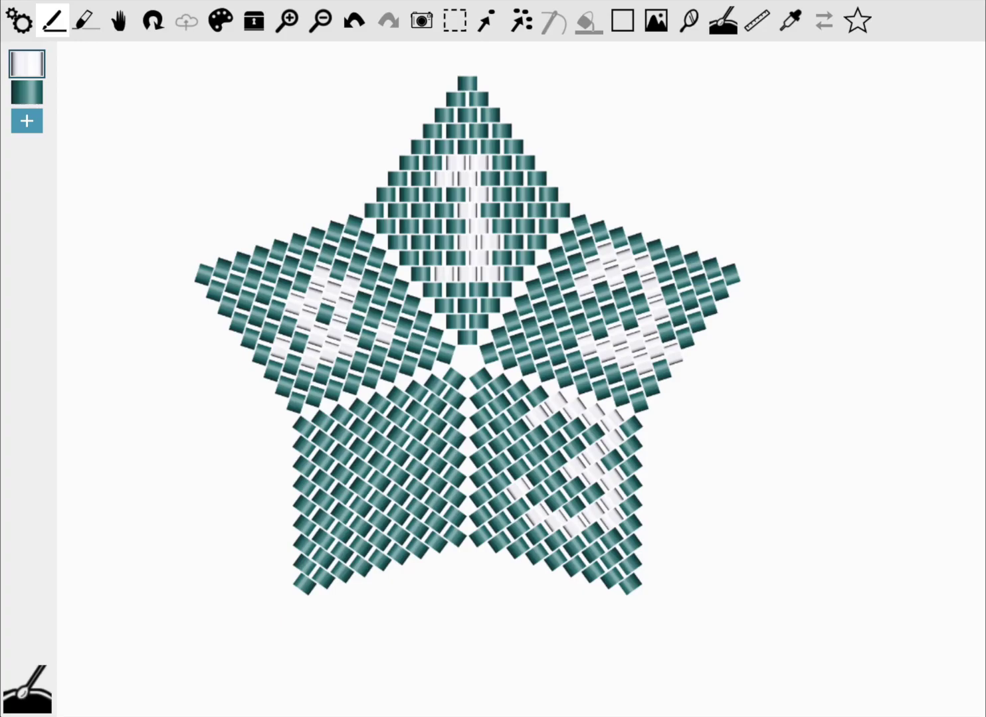
Switch the theme to Dark and check the star against the canvas background.
left_click(18, 20)
left_click(424, 100)
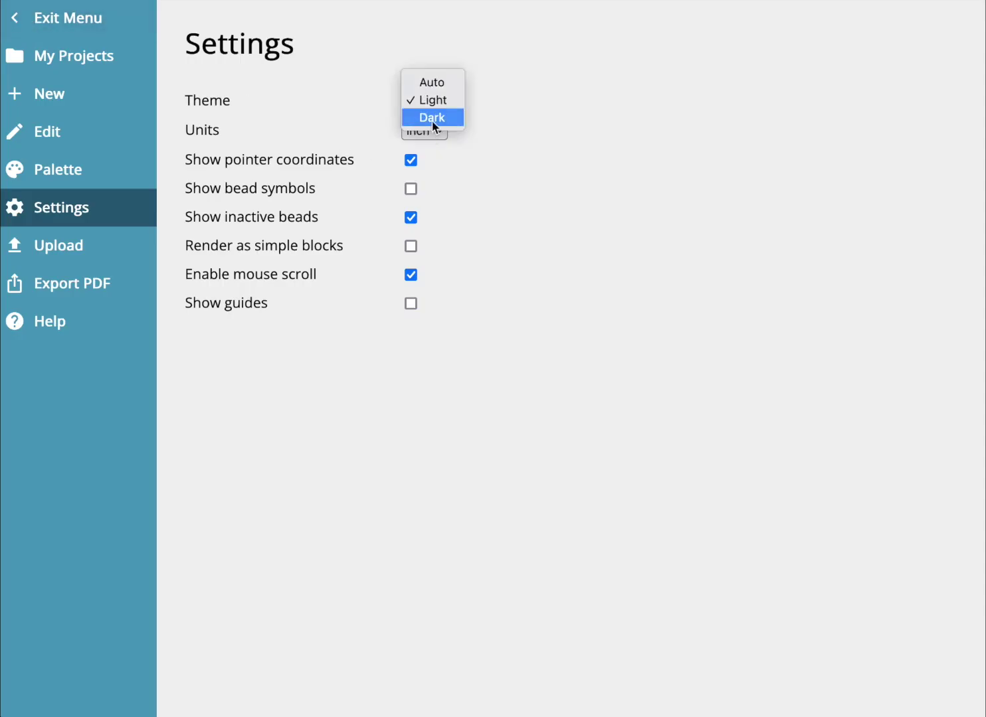
left_click(432, 118)
left_click(39, 20)
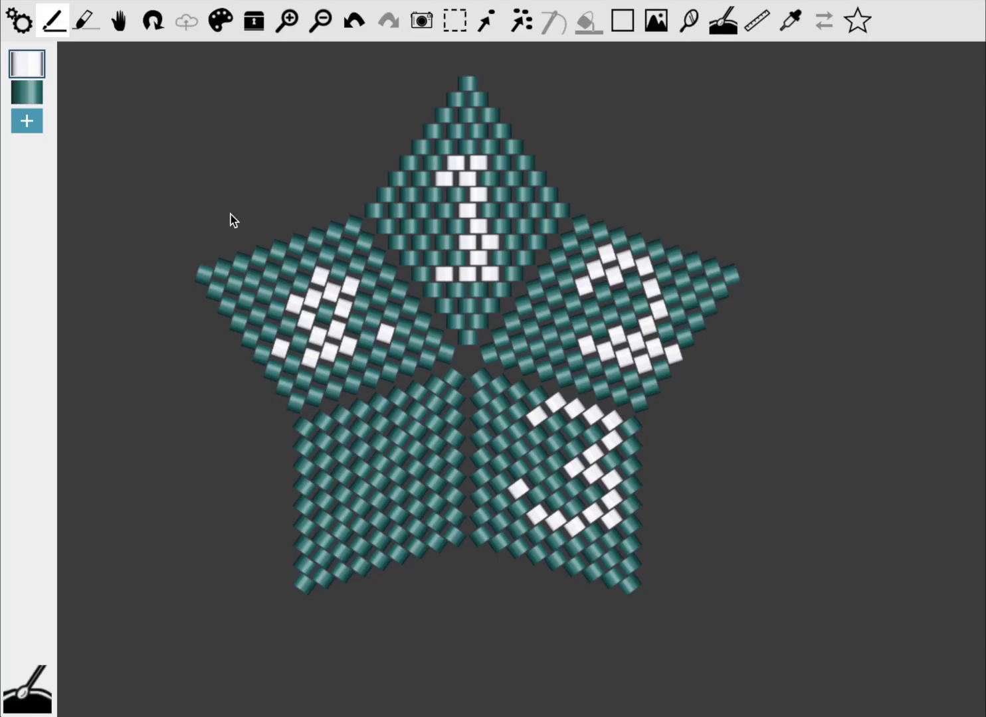
Change the units to cm and measure a horizontal distance across the star's top point.
left_click(18, 20)
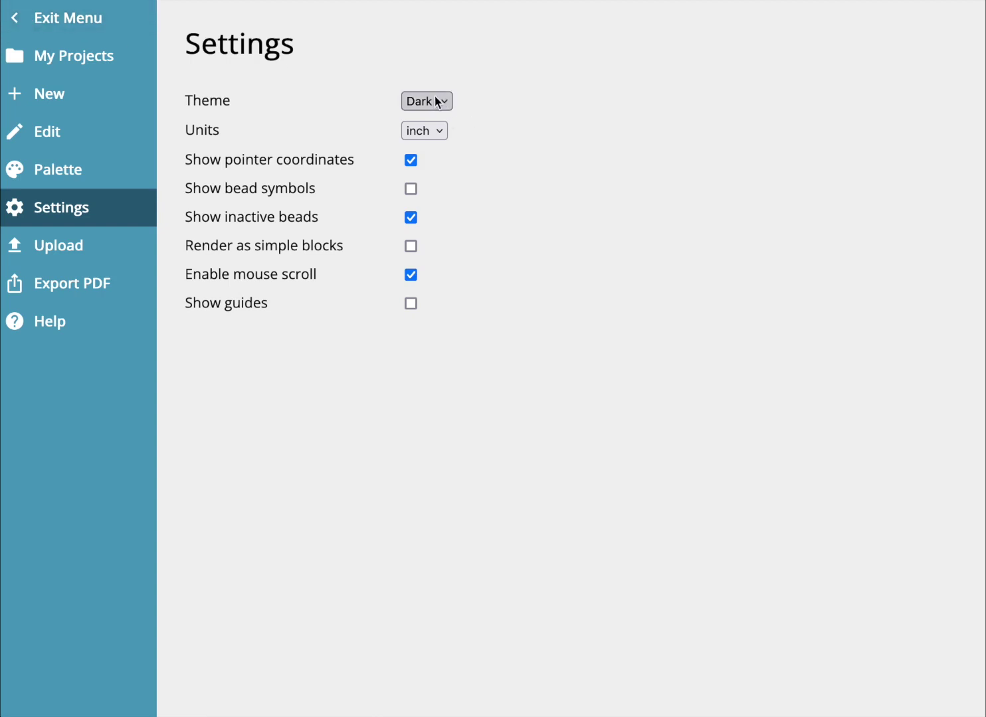
left_click(439, 130)
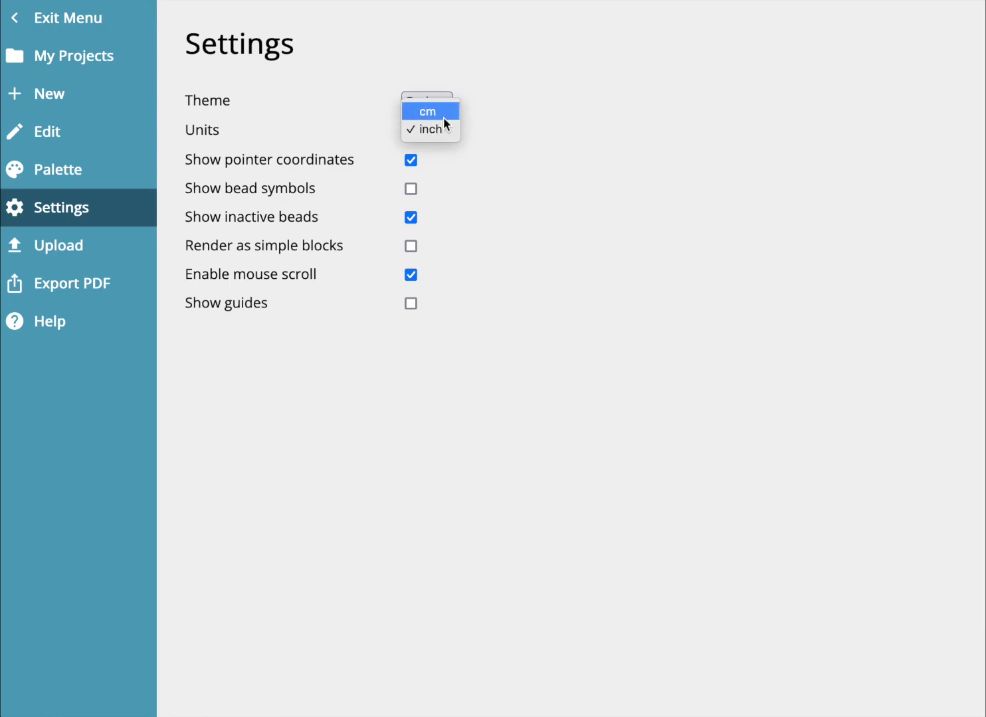
left_click(443, 117)
left_click(66, 20)
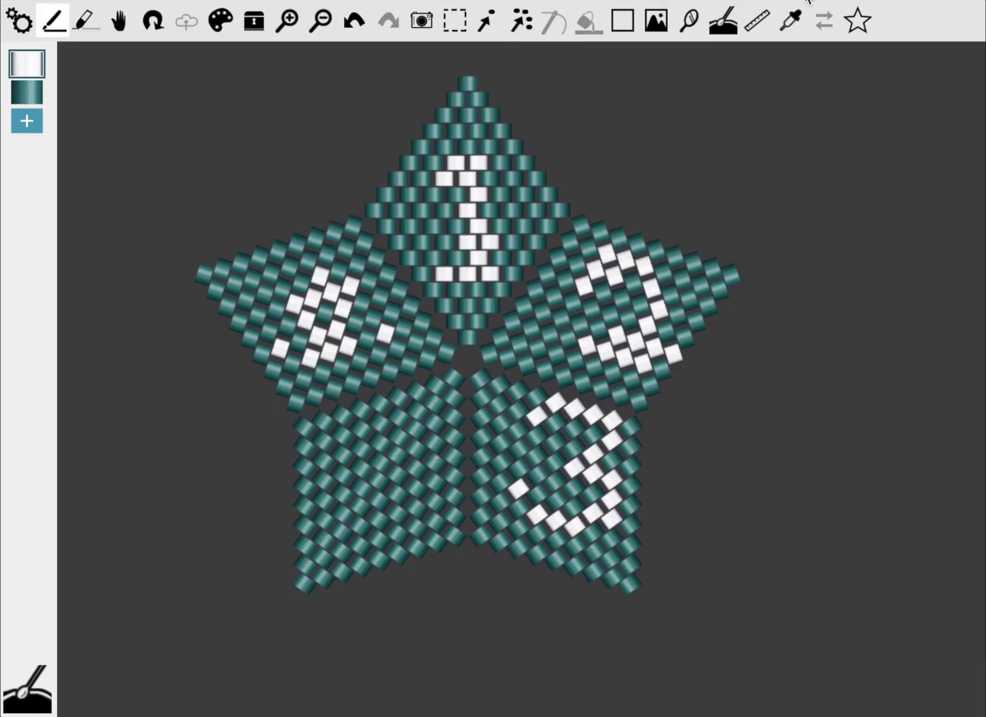
left_click(753, 34)
left_click_drag(309, 99, 773, 113)
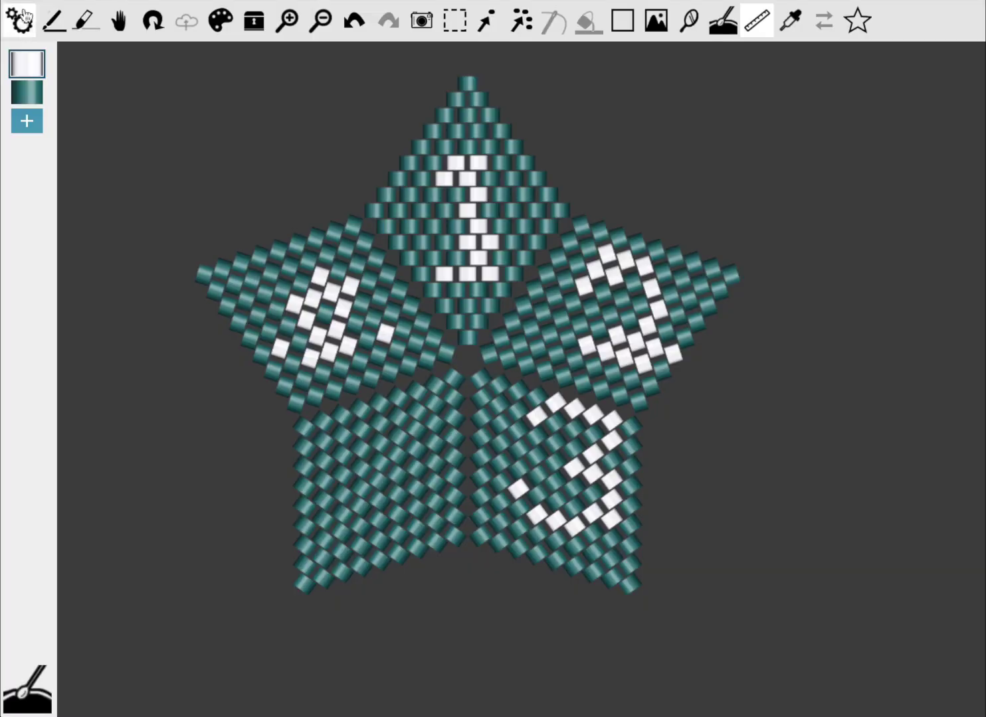
Set the units back to inch and measure horizontally across the star's top point again.
left_click(20, 20)
left_click(425, 131)
key("Down")
key("Return")
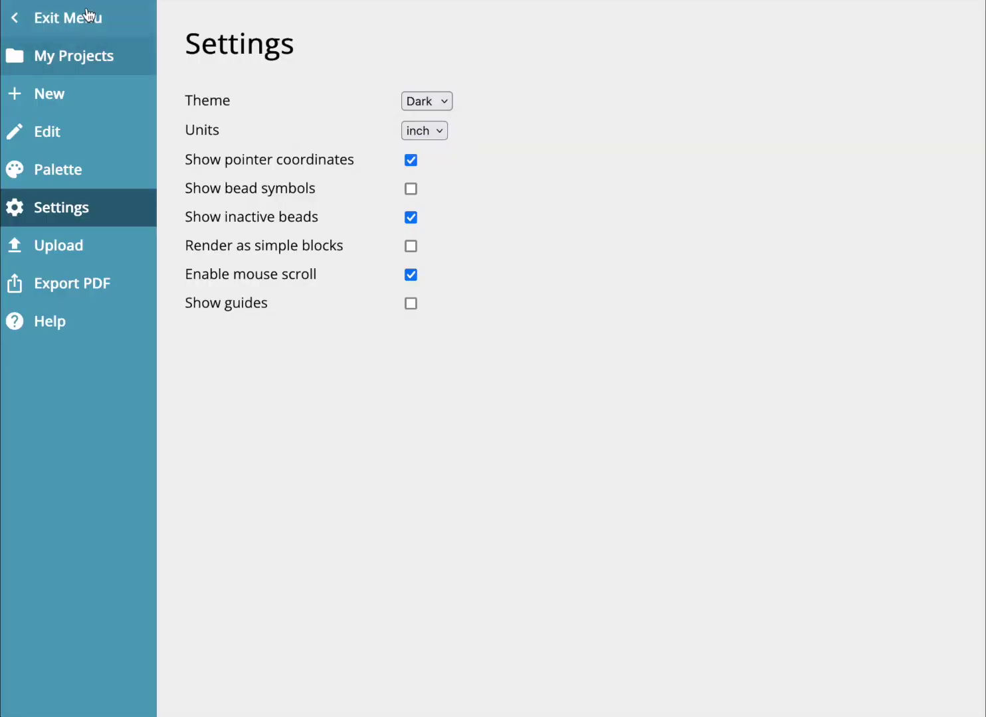
left_click(92, 17)
left_click(757, 20)
left_click_drag(281, 130, 782, 131)
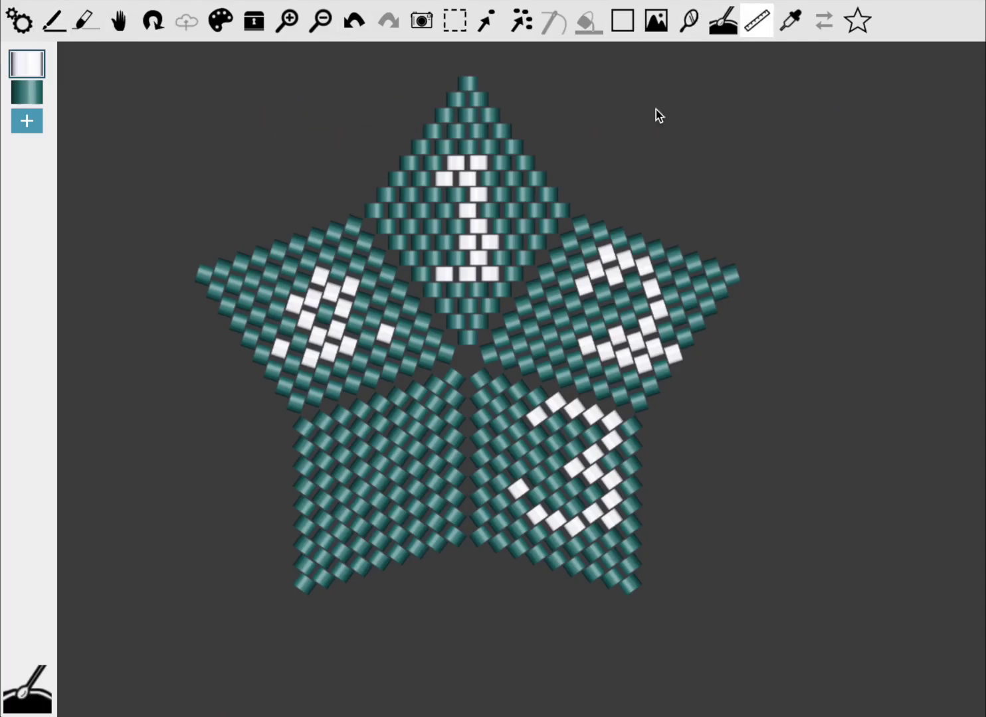
Turn off the display of pointer coordinates and return to the star canvas.
left_click(20, 20)
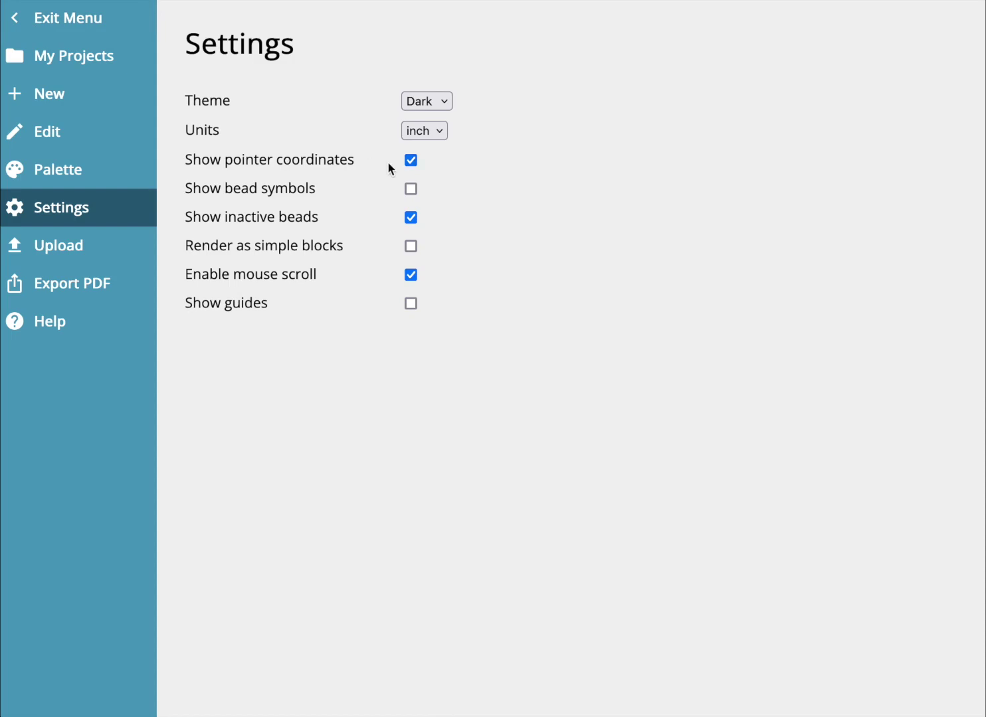
left_click(411, 160)
left_click(96, 21)
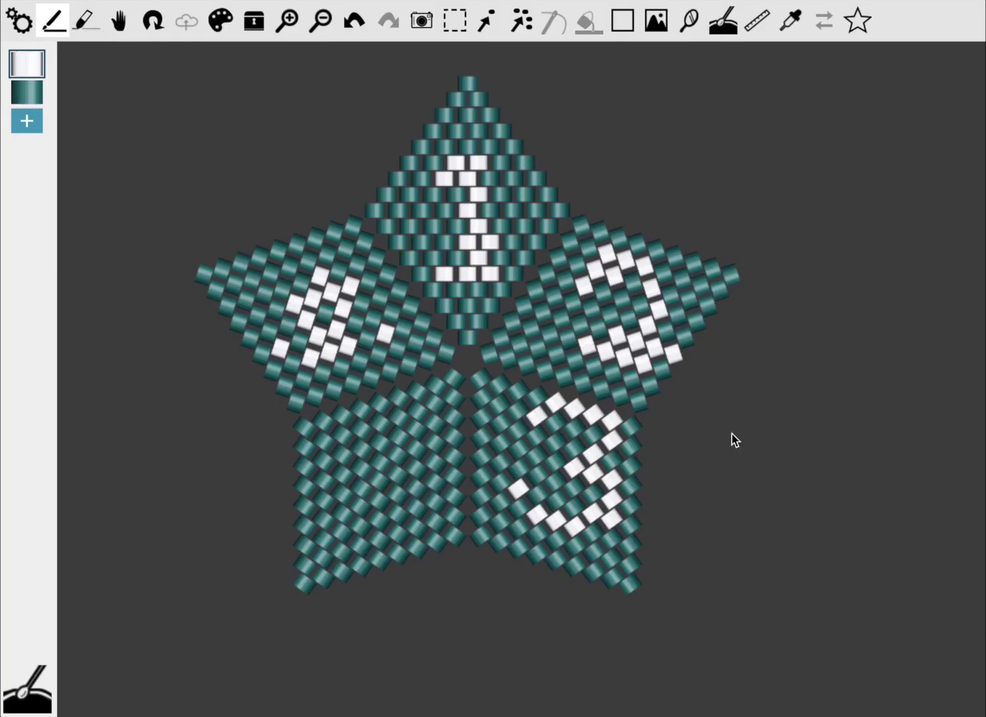
Open the Red and yellow loom project from the project list.
left_click(30, 24)
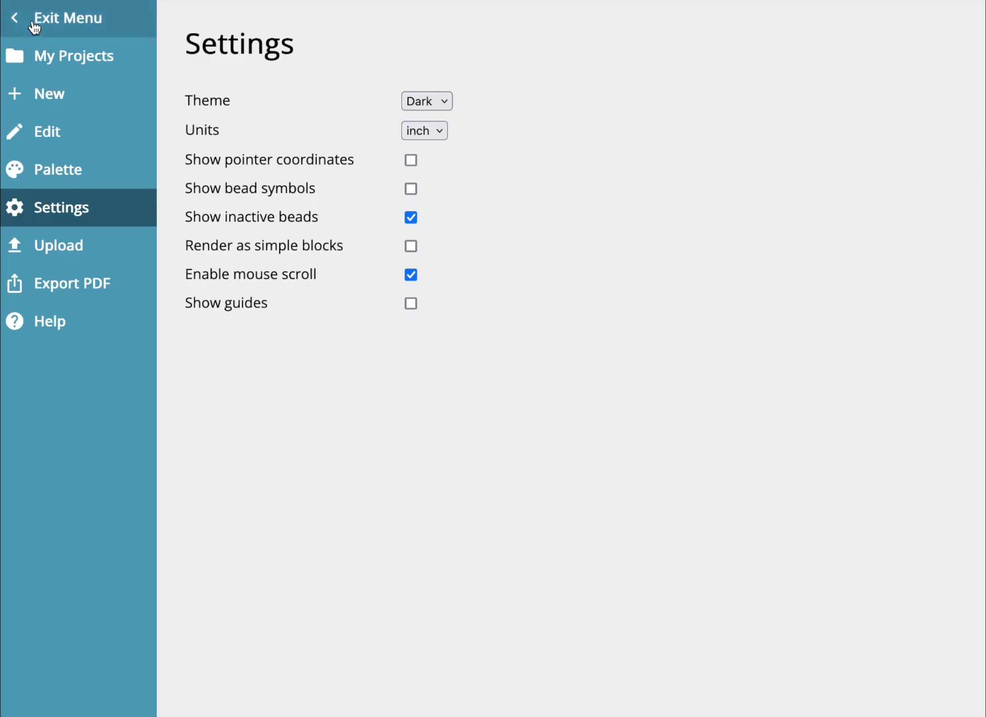
left_click(96, 66)
left_click(358, 379)
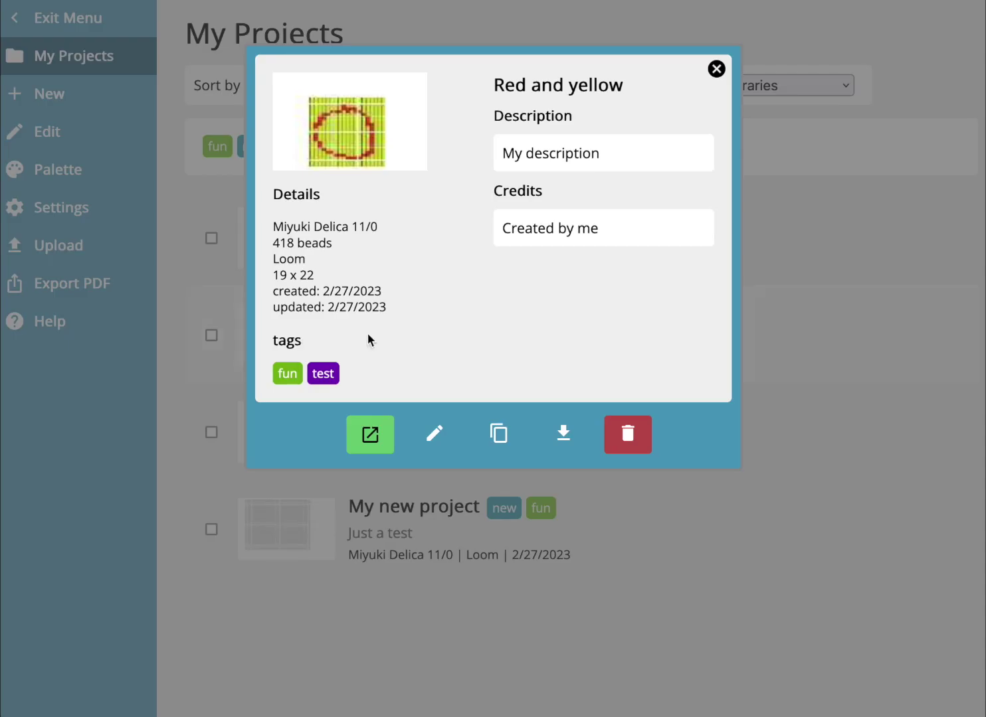
left_click(366, 435)
Set the theme to Auto, enable pointer coordinates, and view them on the Red and yellow project's canvas.
left_click(29, 25)
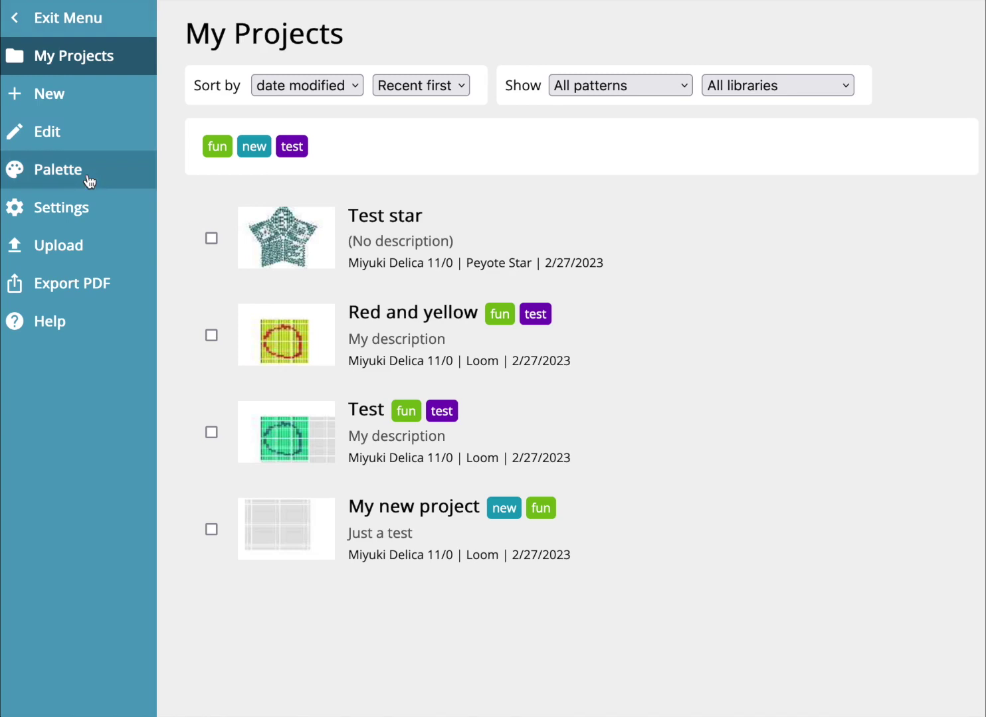
left_click(71, 221)
left_click(427, 101)
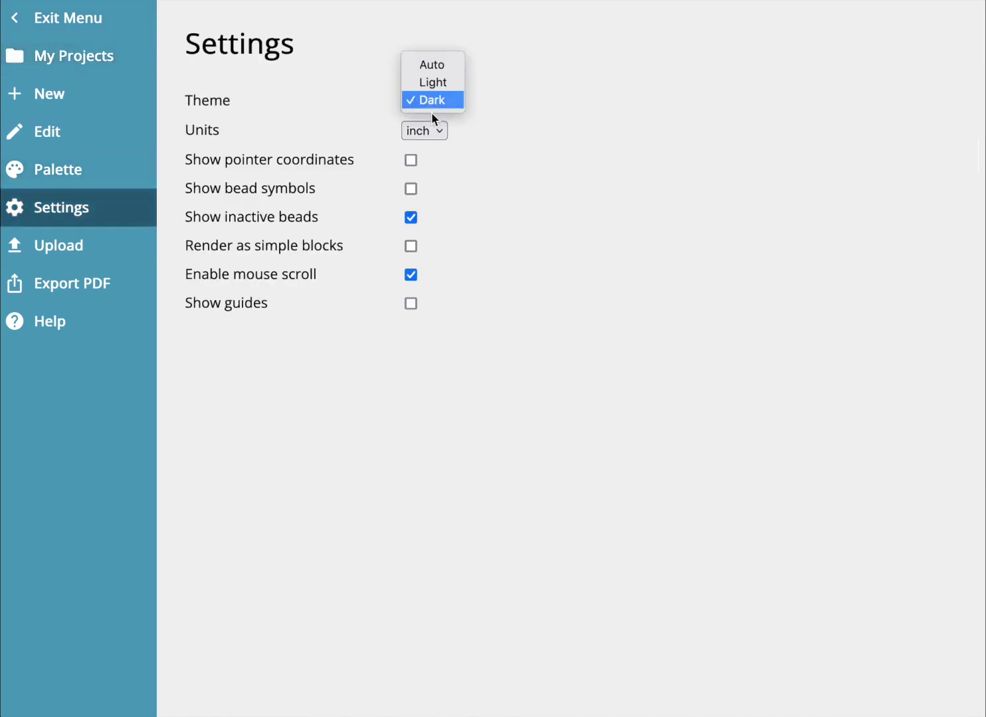
left_click(450, 64)
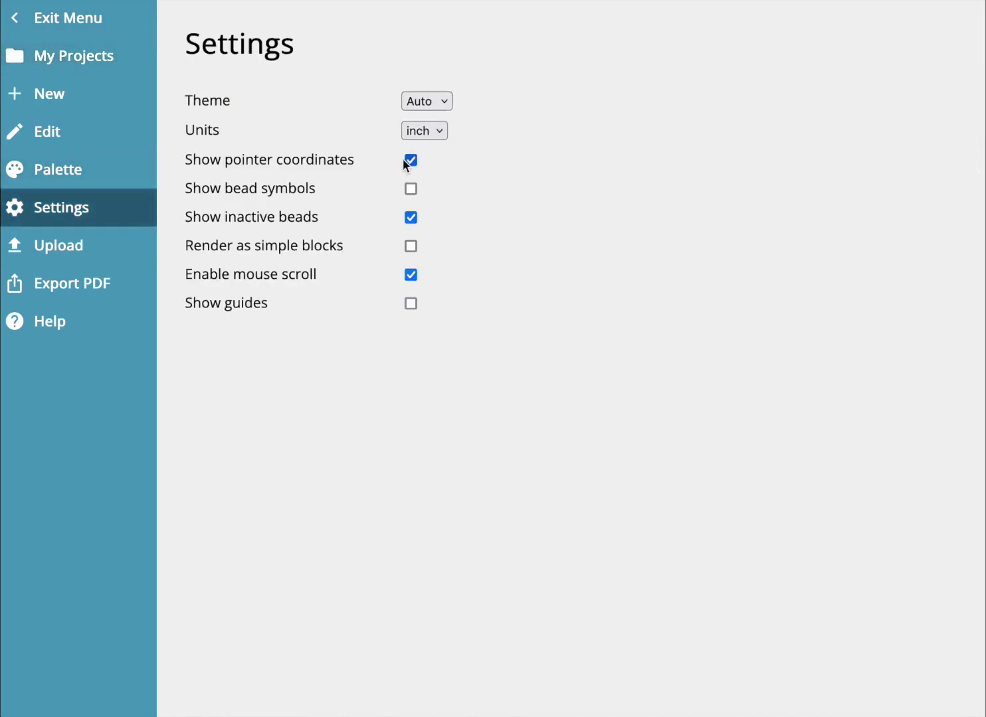
left_click(71, 18)
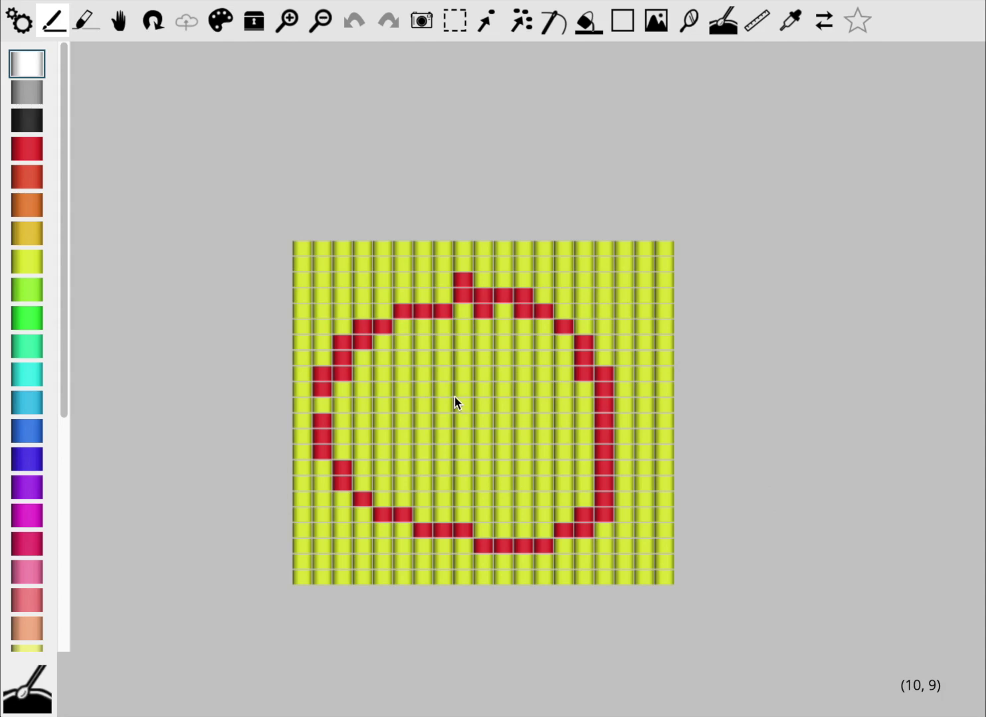
Disable the display of pointer coordinates for the Red and yellow project.
left_click(20, 20)
left_click(410, 160)
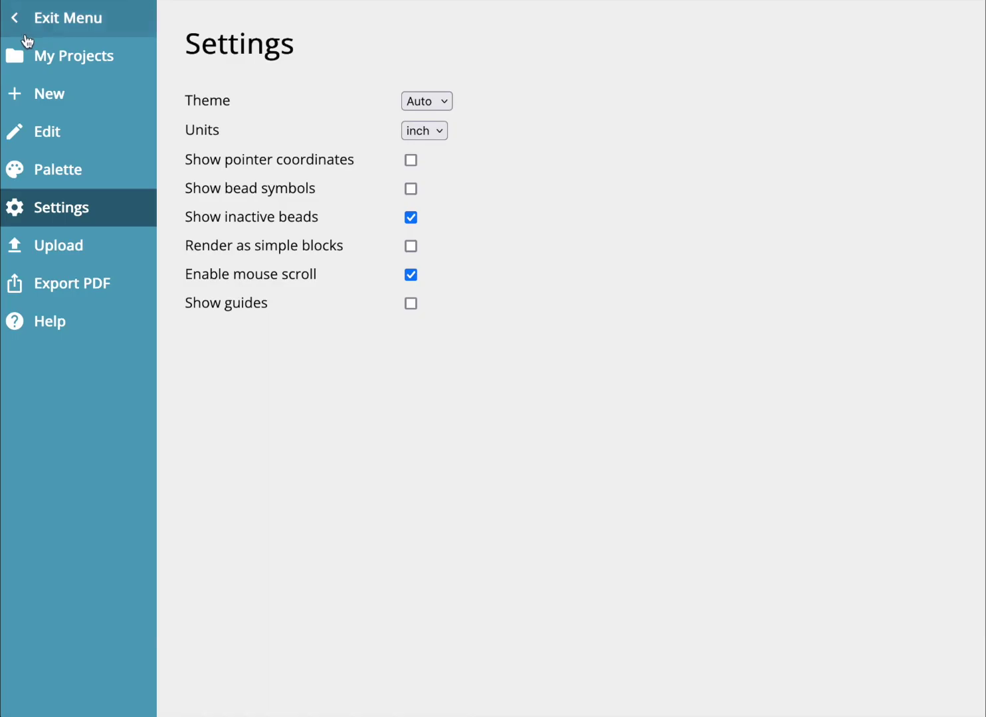
Return to the Red and yellow canvas and examine the quick display toggles of the Pan tool.
left_click(38, 26)
left_click(18, 21)
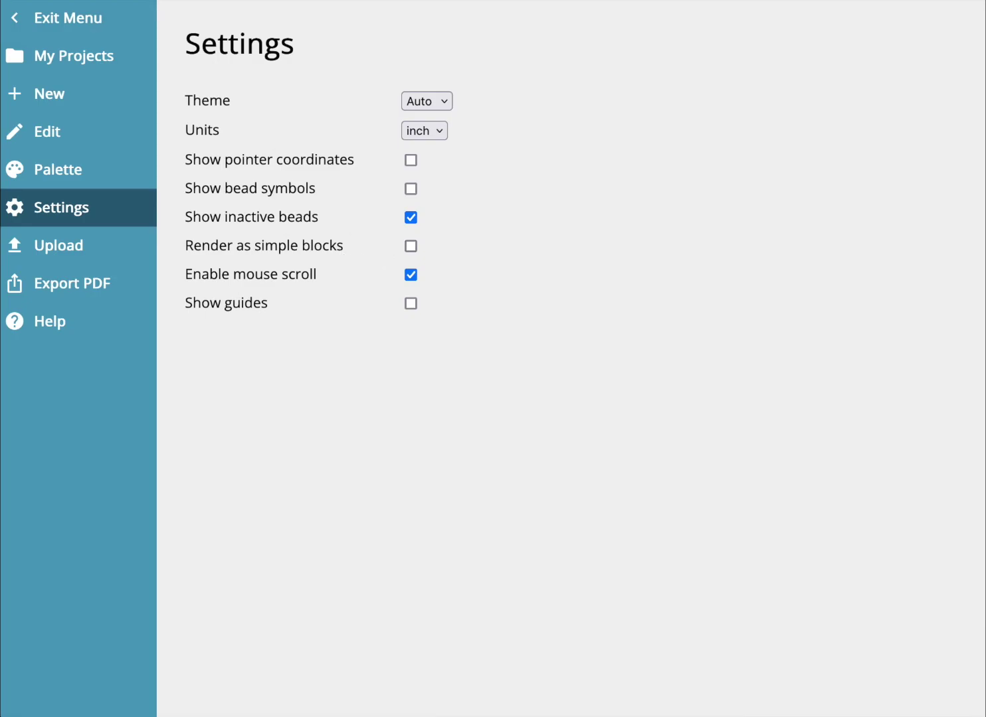
left_click(29, 8)
left_click(118, 27)
mouse_move(178, 684)
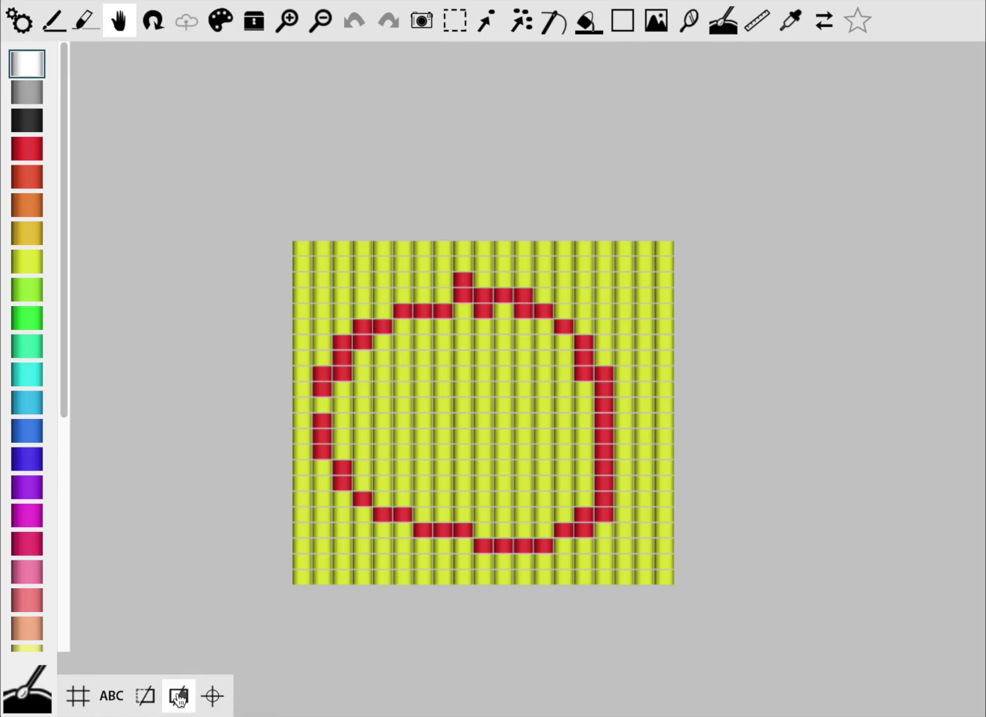
left_click(27, 30)
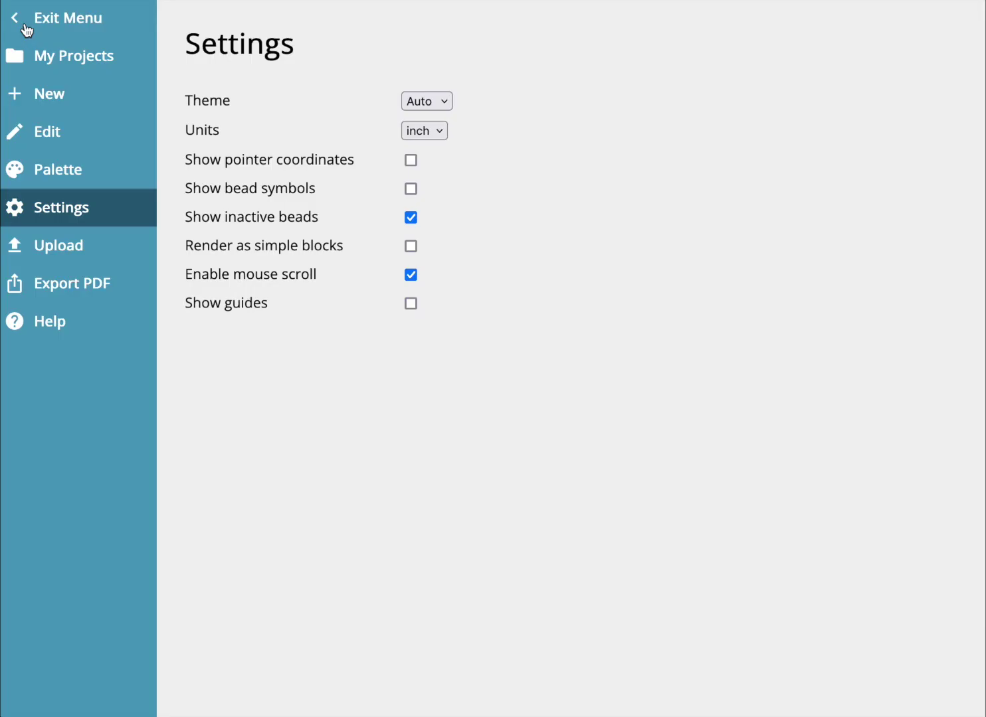
Enable Render as simple blocks, view the canvas, and turn the option off again.
left_click(412, 245)
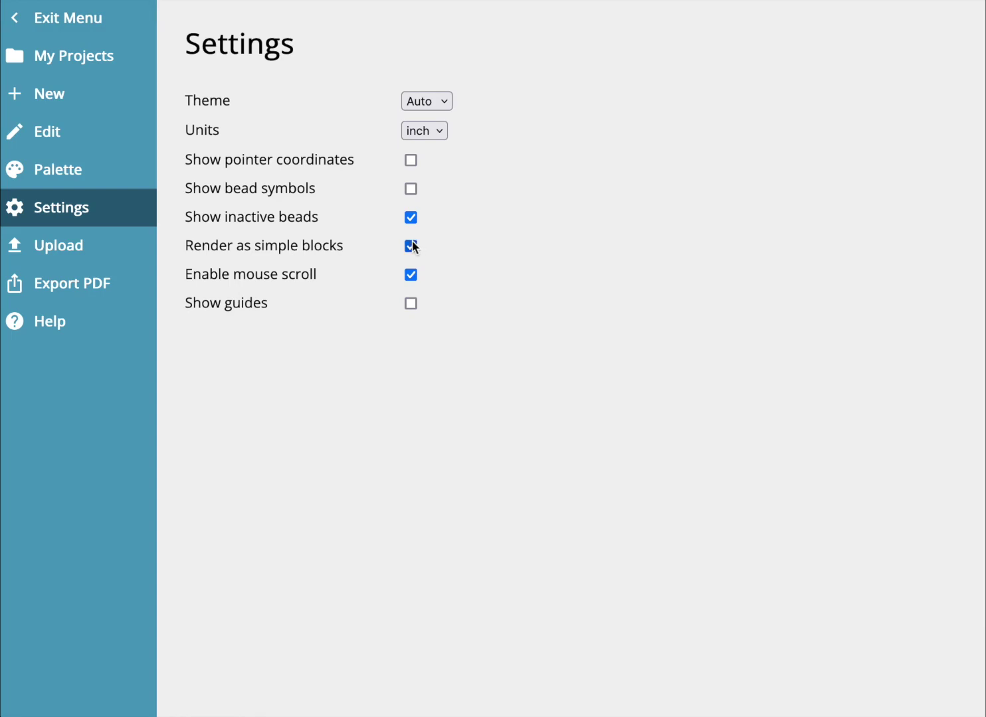
left_click(12, 21)
left_click(22, 20)
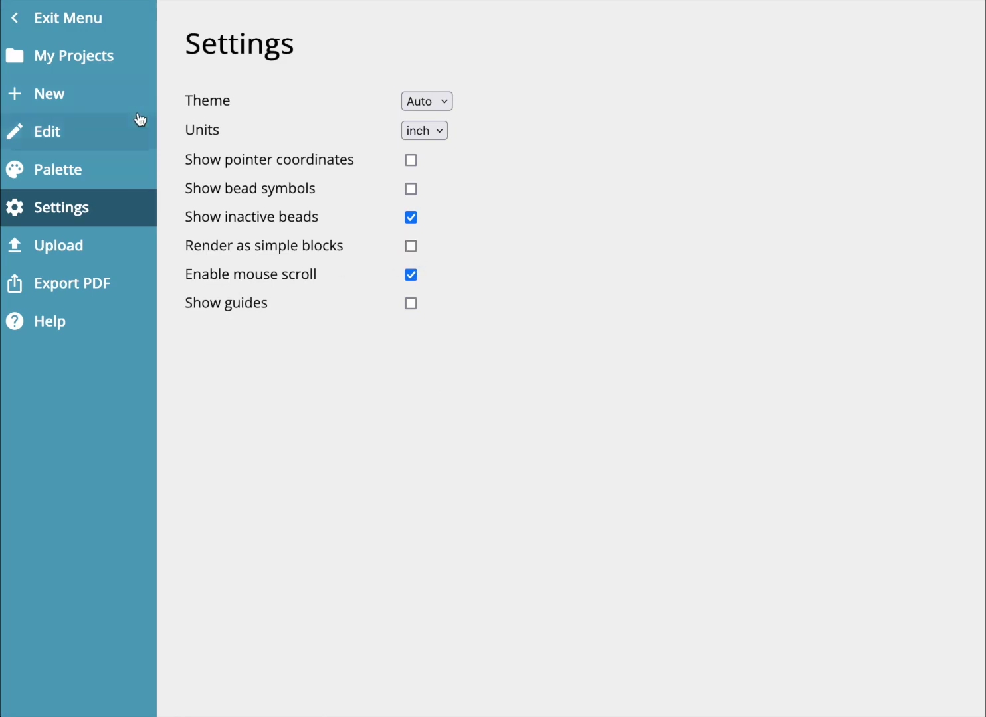
left_click(86, 25)
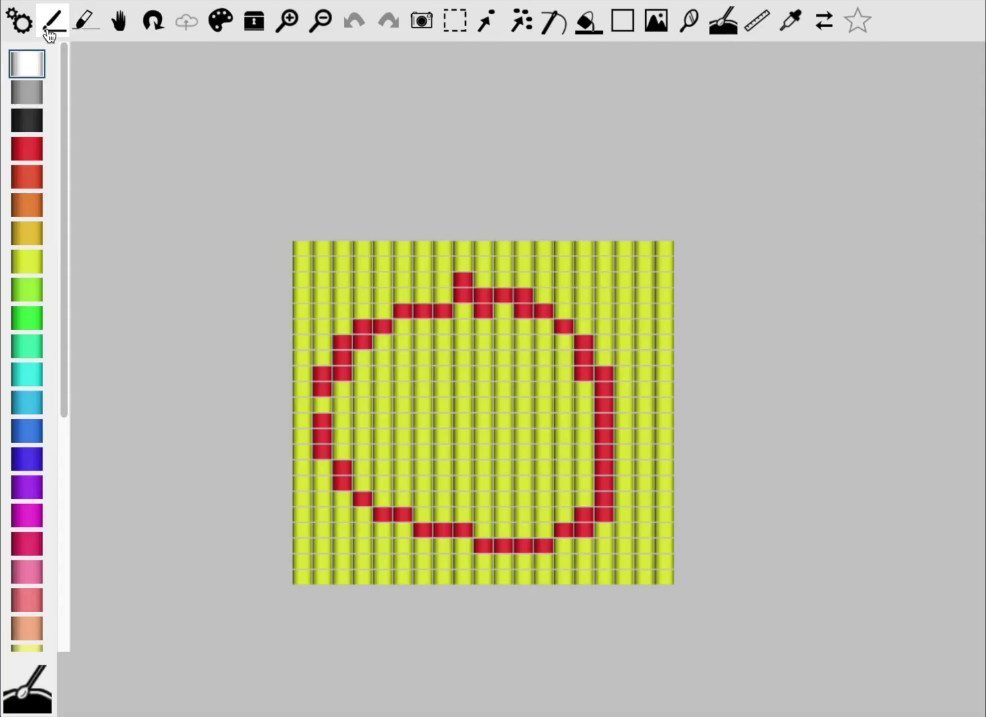
Enable the guides for the project and toggle them off and on again from the canvas.
left_click(19, 19)
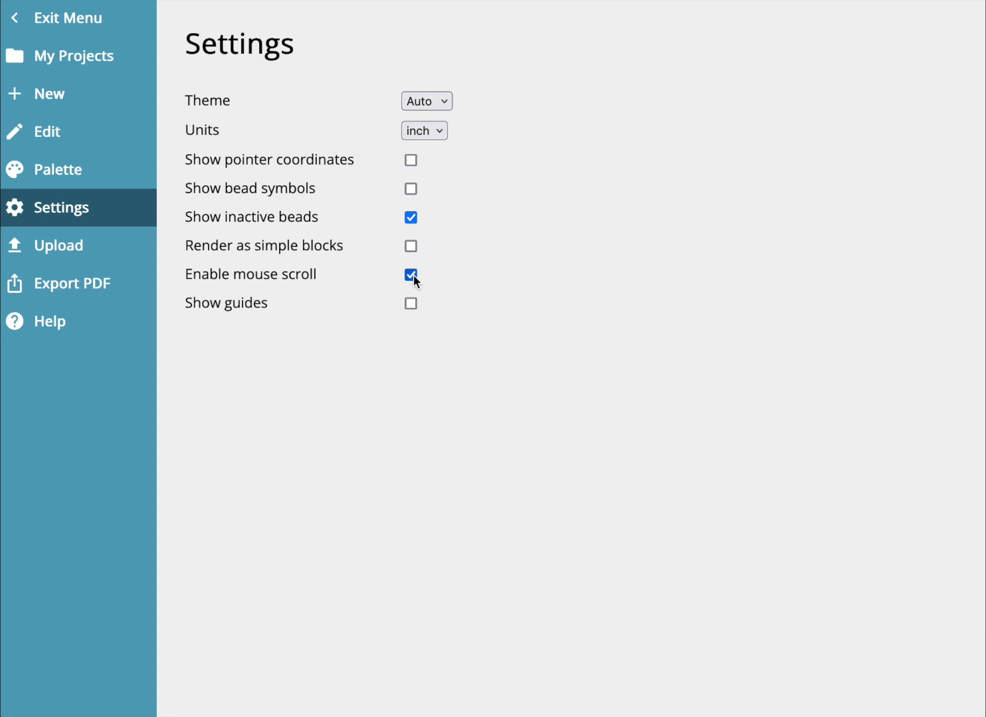
left_click(411, 304)
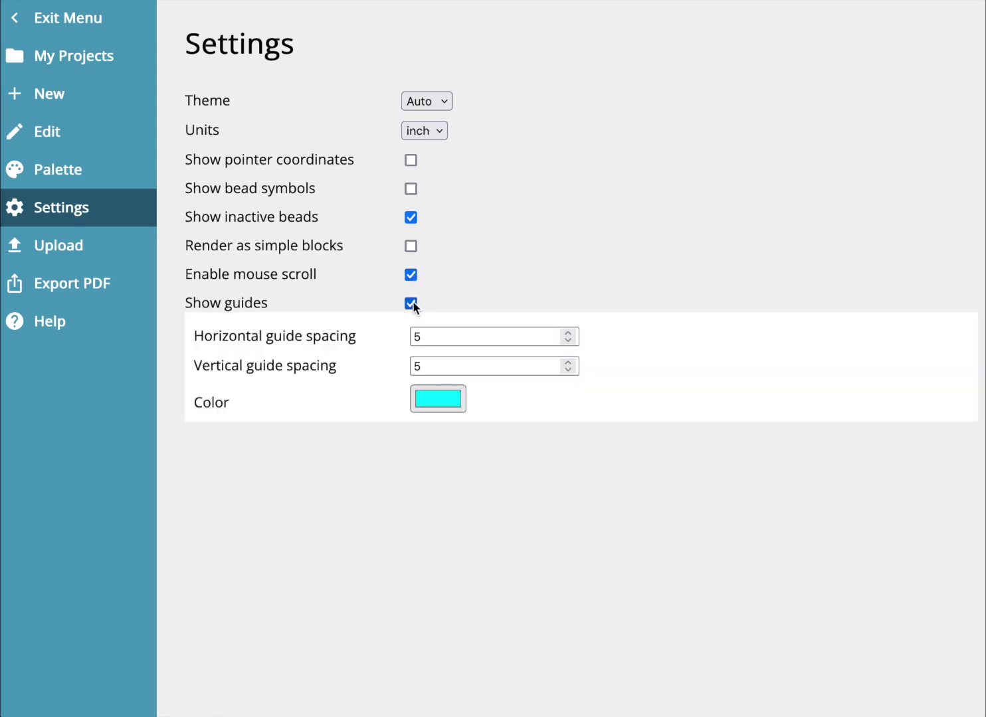
left_click(80, 21)
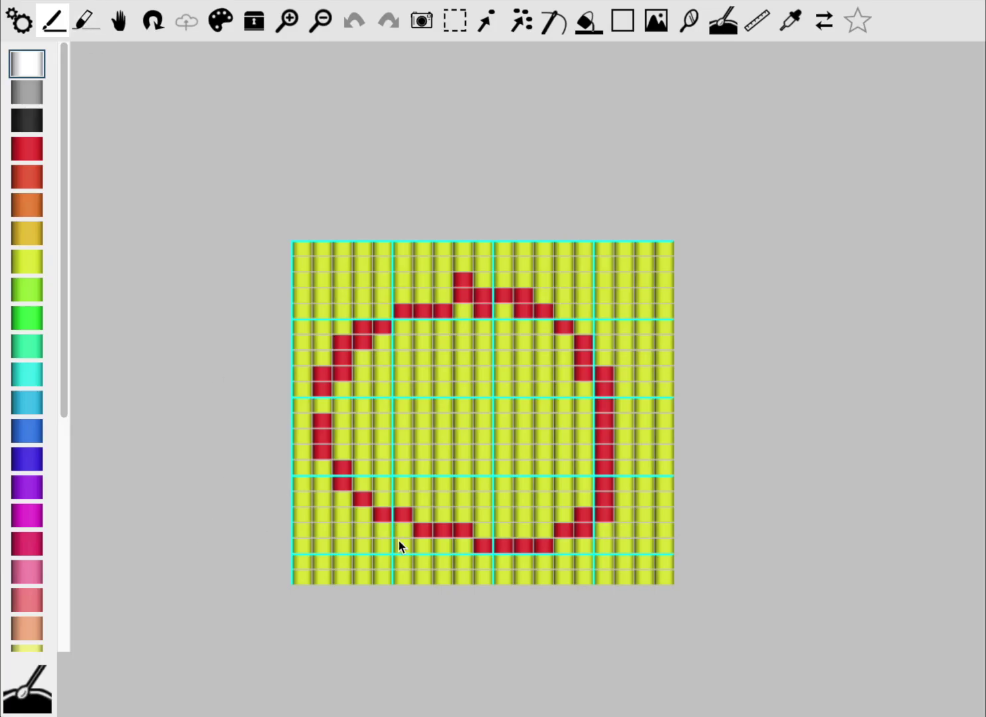
left_click(119, 20)
left_click(78, 702)
left_click(78, 703)
Set the horizontal and vertical guide spacing to 8 and view the guides on the canvas.
left_click(20, 20)
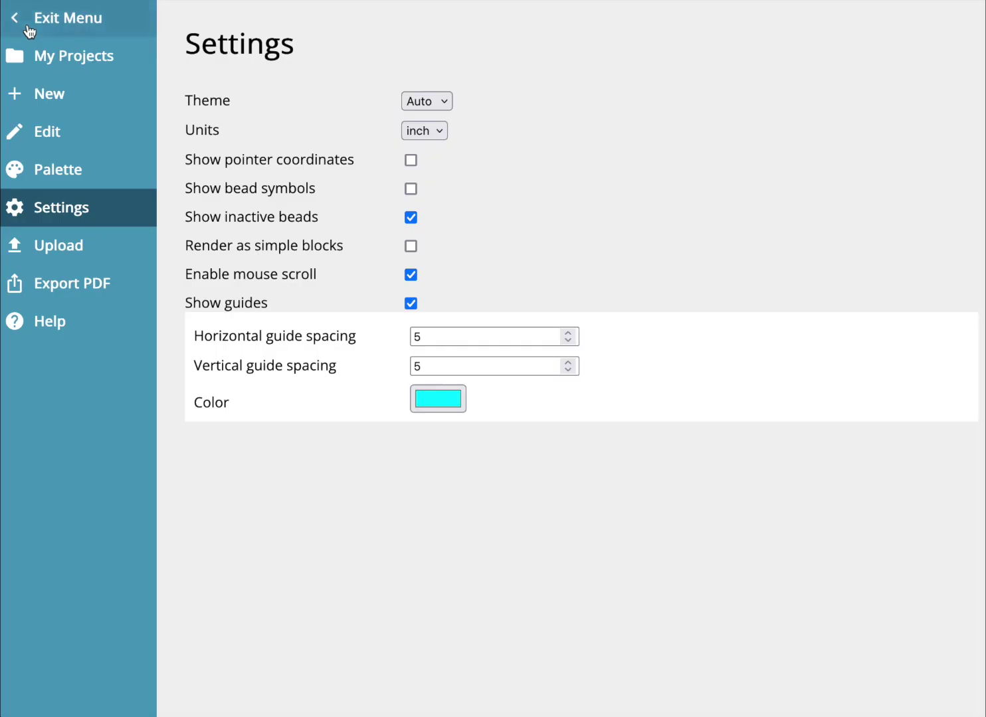
left_click(439, 338)
left_click_drag(427, 336, 374, 327)
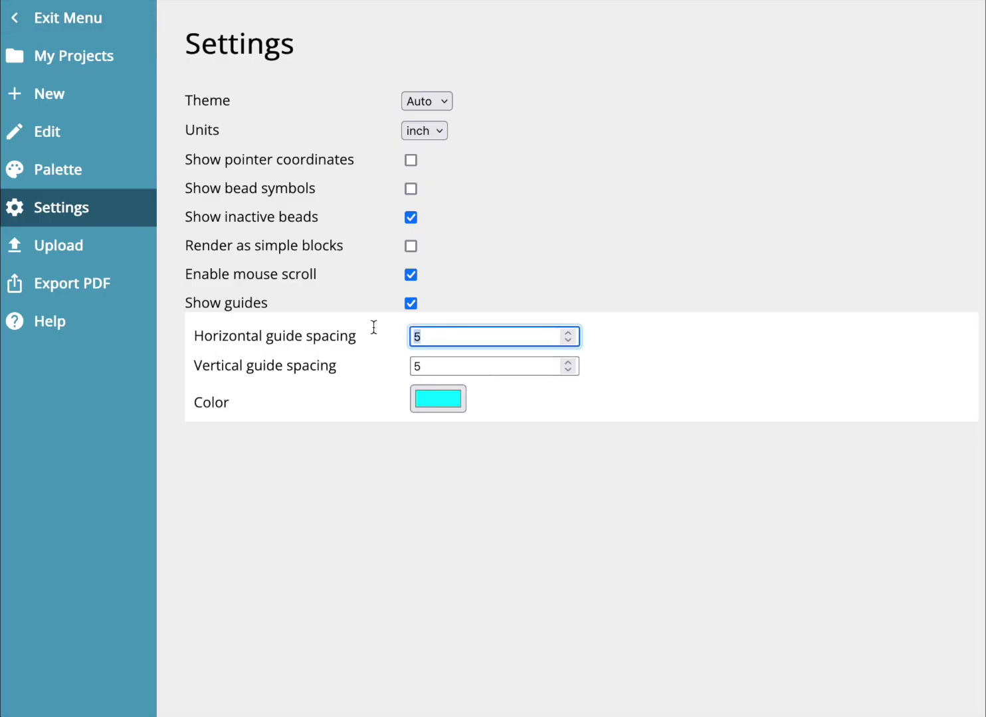
type("8")
key("Tab")
type("8")
left_click(472, 340)
left_click(60, 18)
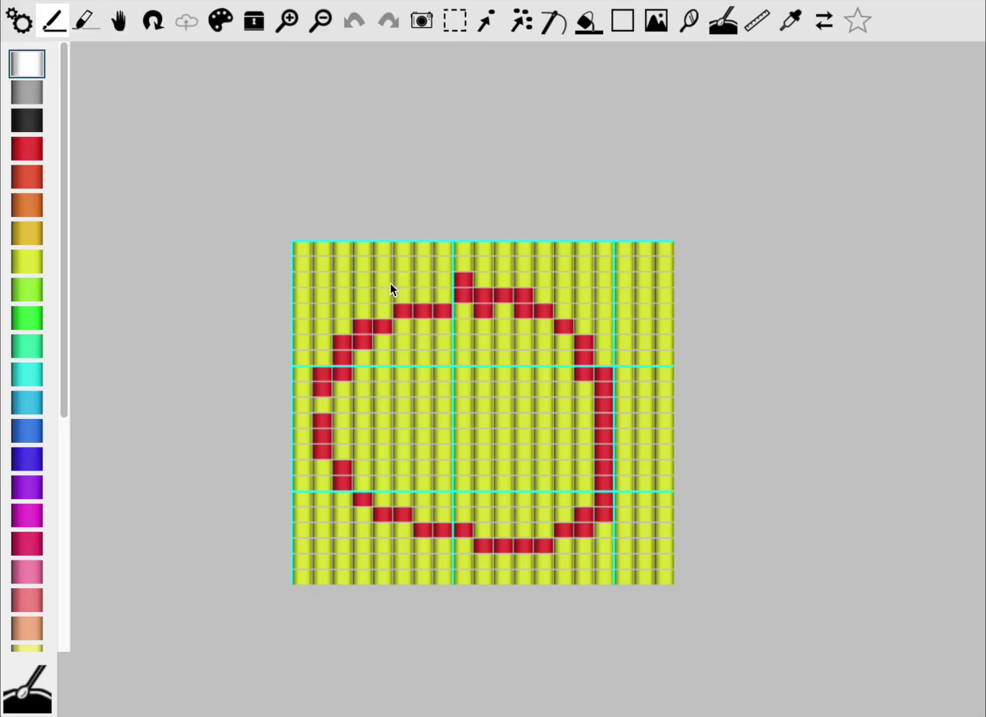
Change the guide color to the blue-violet swatch 4F32C1 and view it on the canvas.
left_click(20, 21)
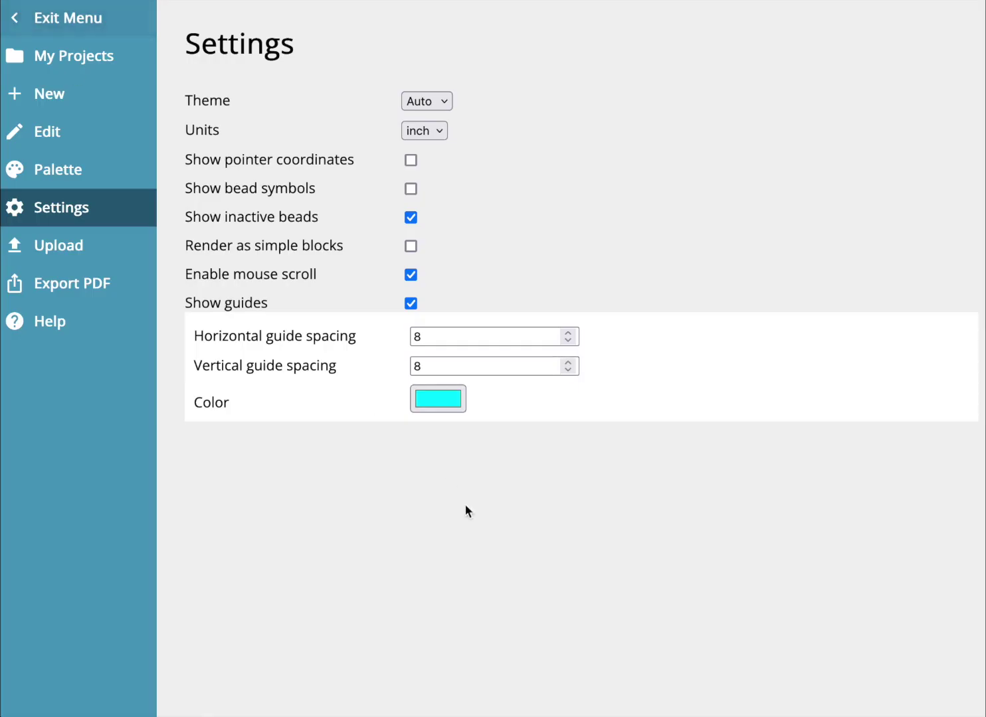
left_click(452, 402)
left_click(515, 368)
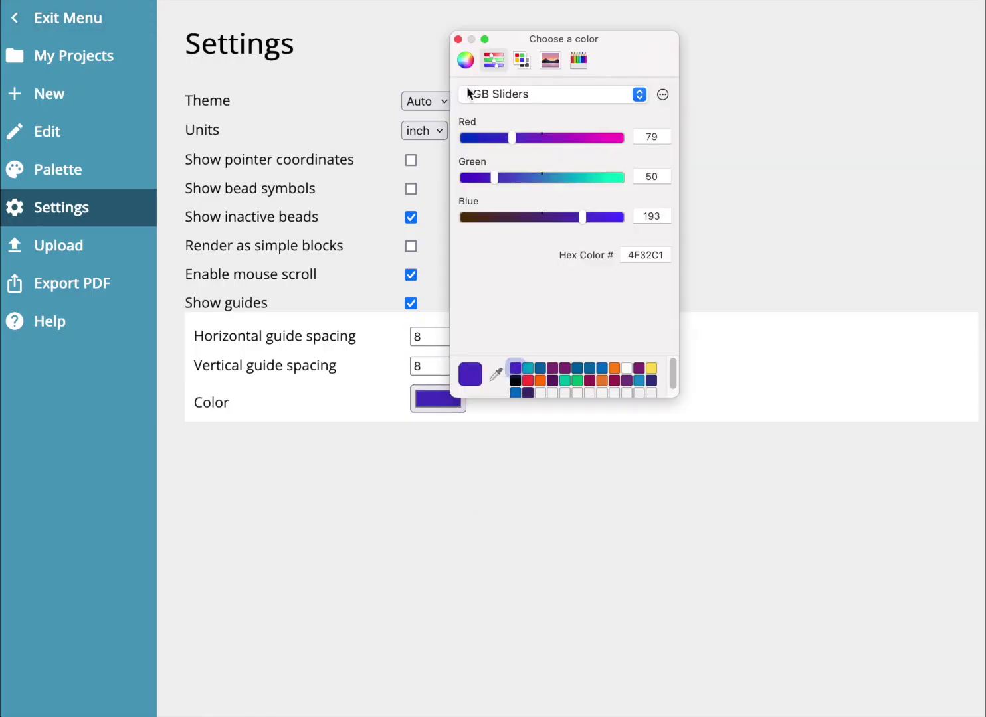
left_click(458, 39)
left_click(82, 32)
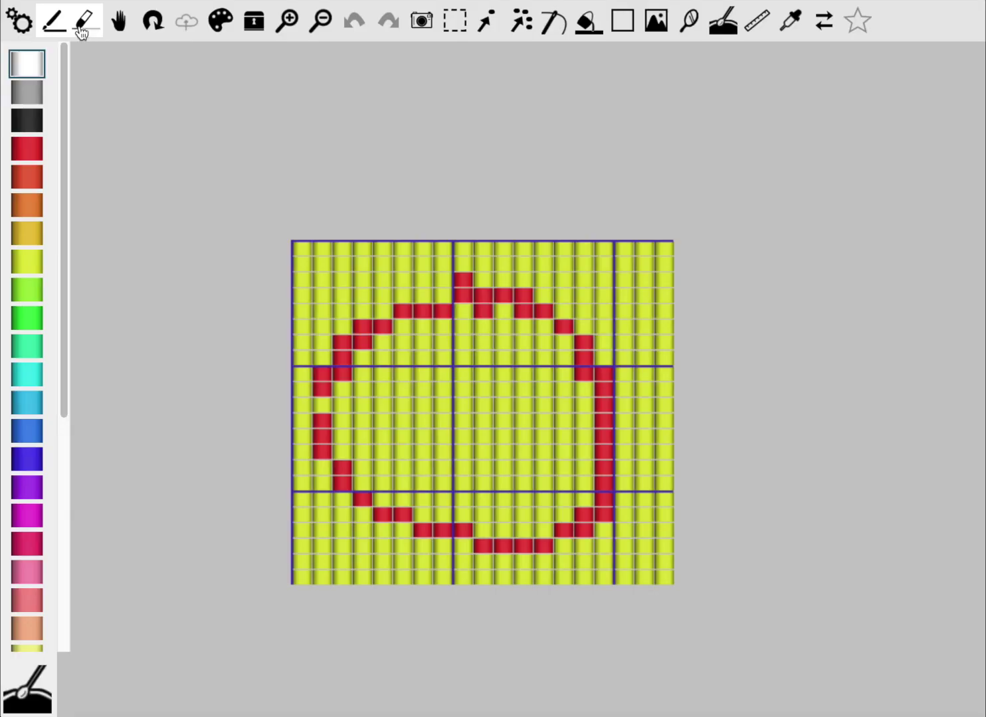
Bring up the file chooser for uploading a project and cancel it.
left_click(22, 25)
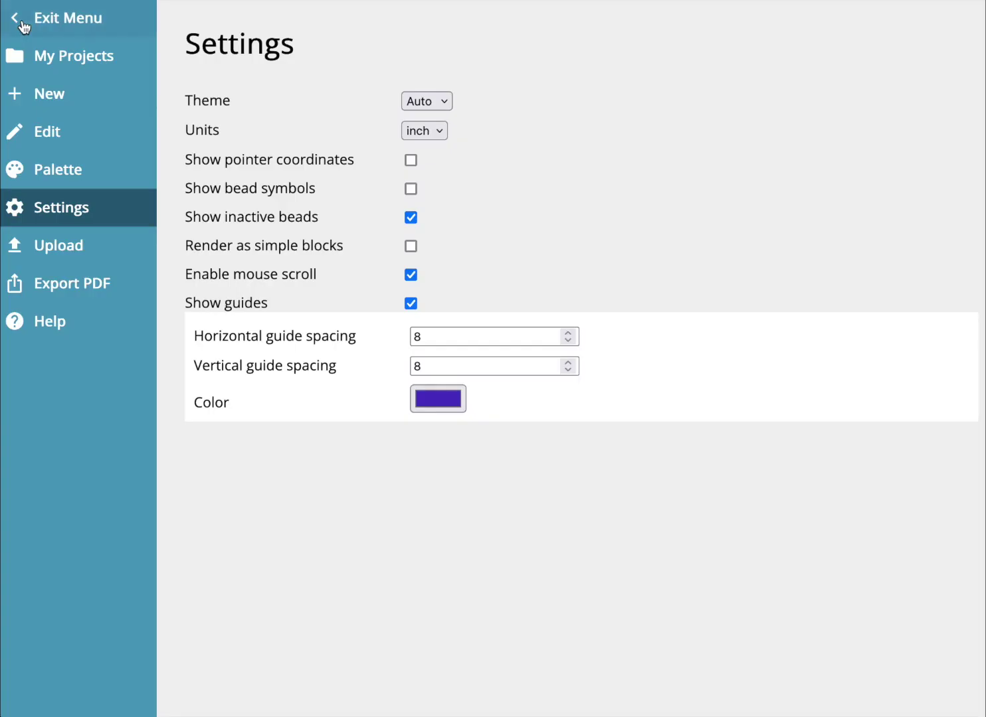
left_click(106, 258)
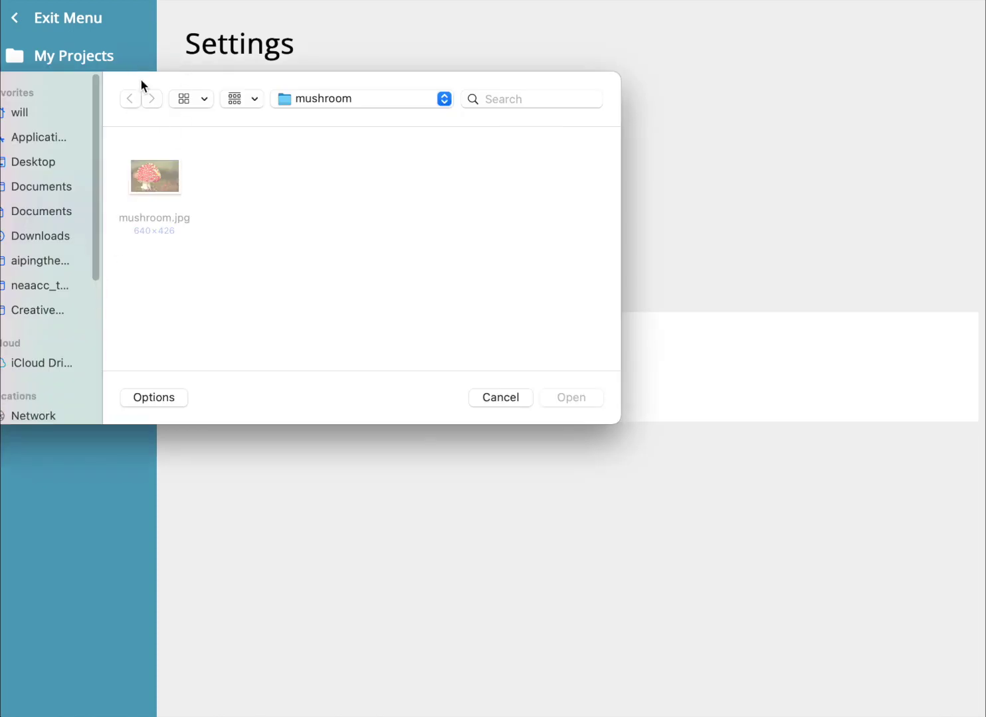
left_click(499, 398)
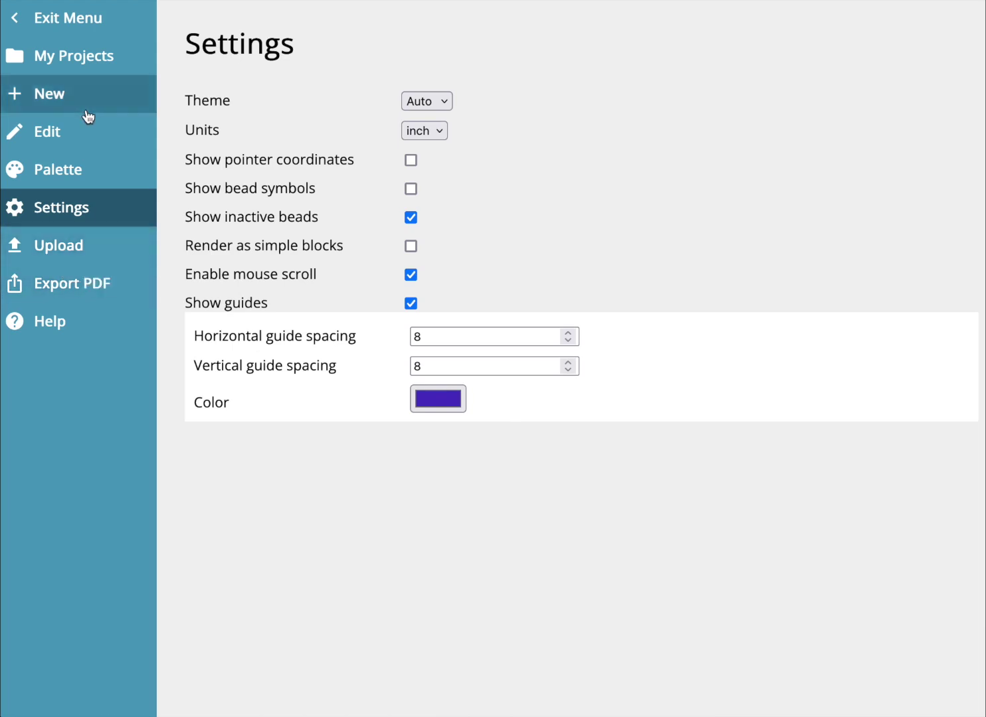
View the Test star project's details and its download option, and close the details.
left_click(88, 57)
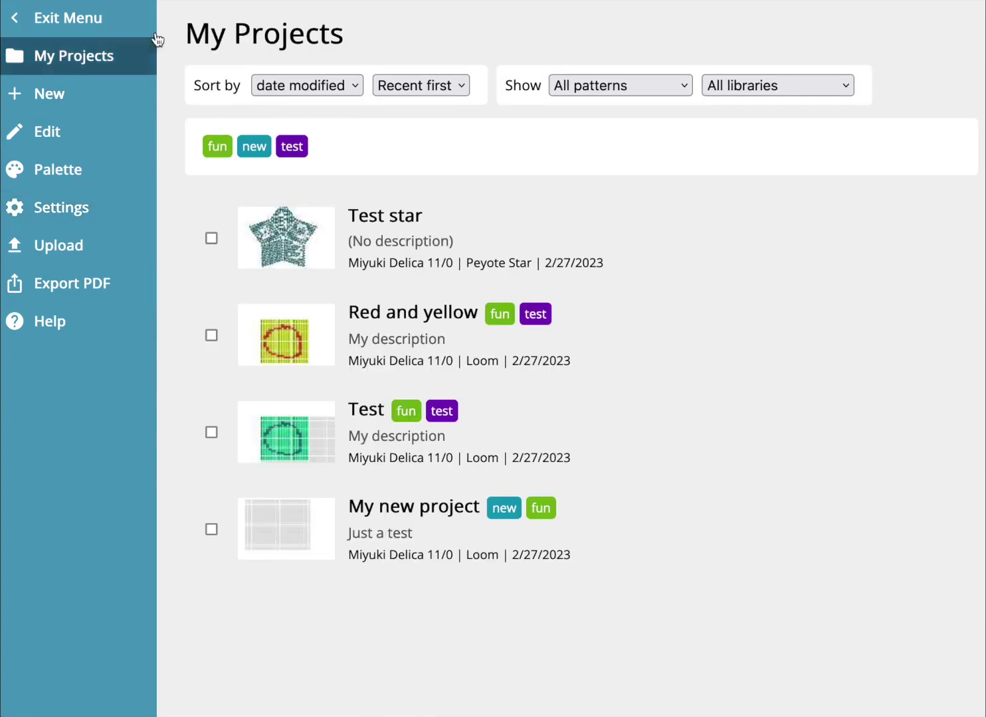
left_click(297, 239)
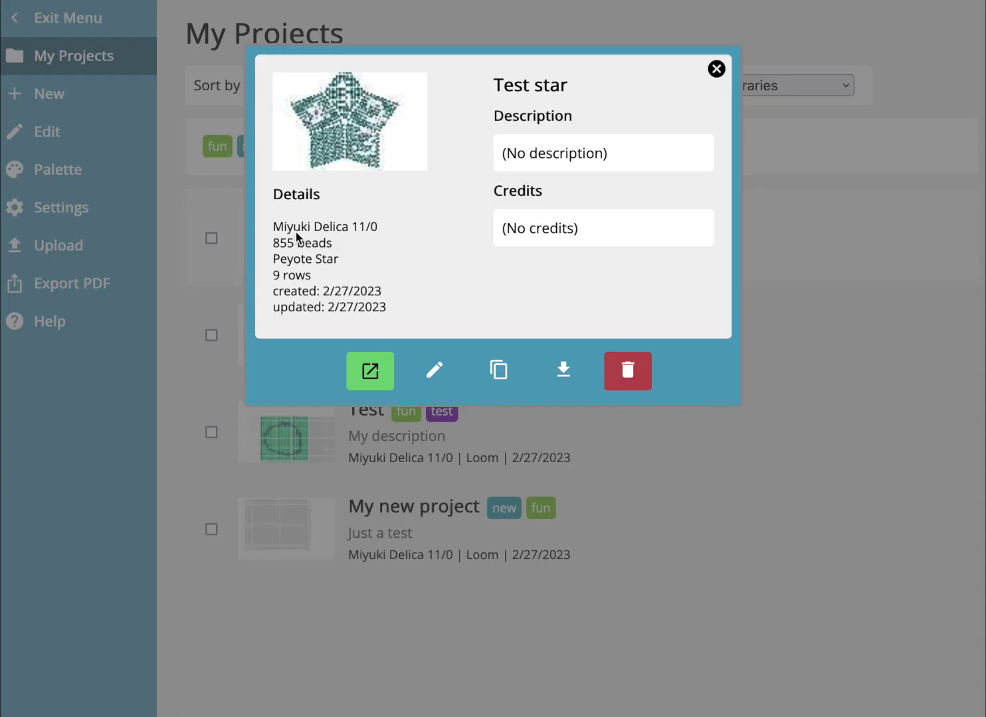
left_click(570, 383)
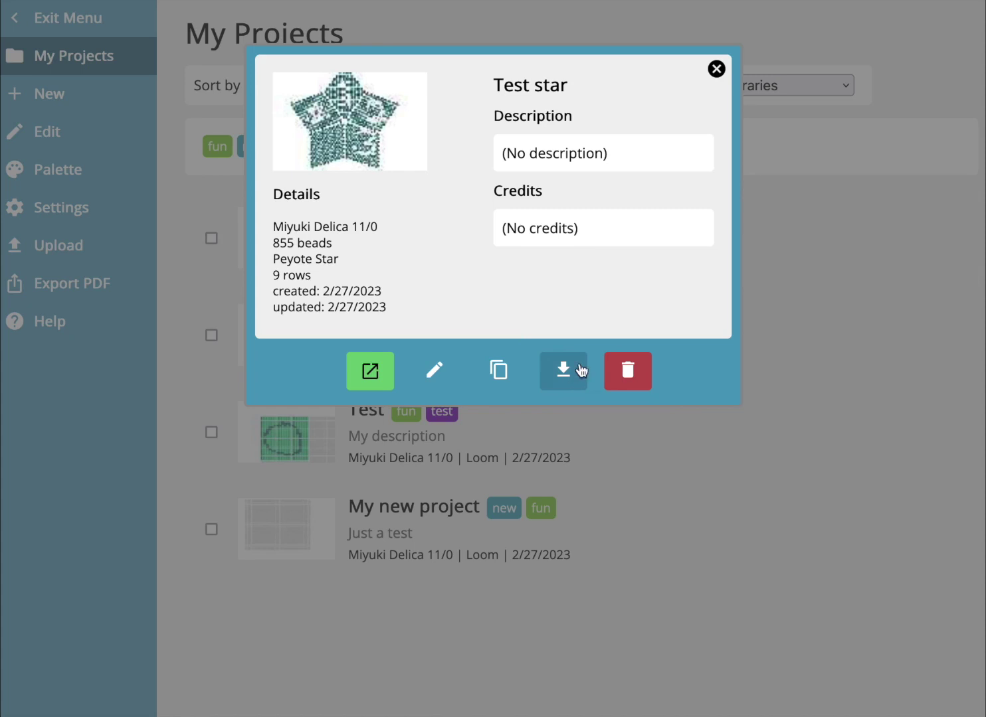
left_click(716, 69)
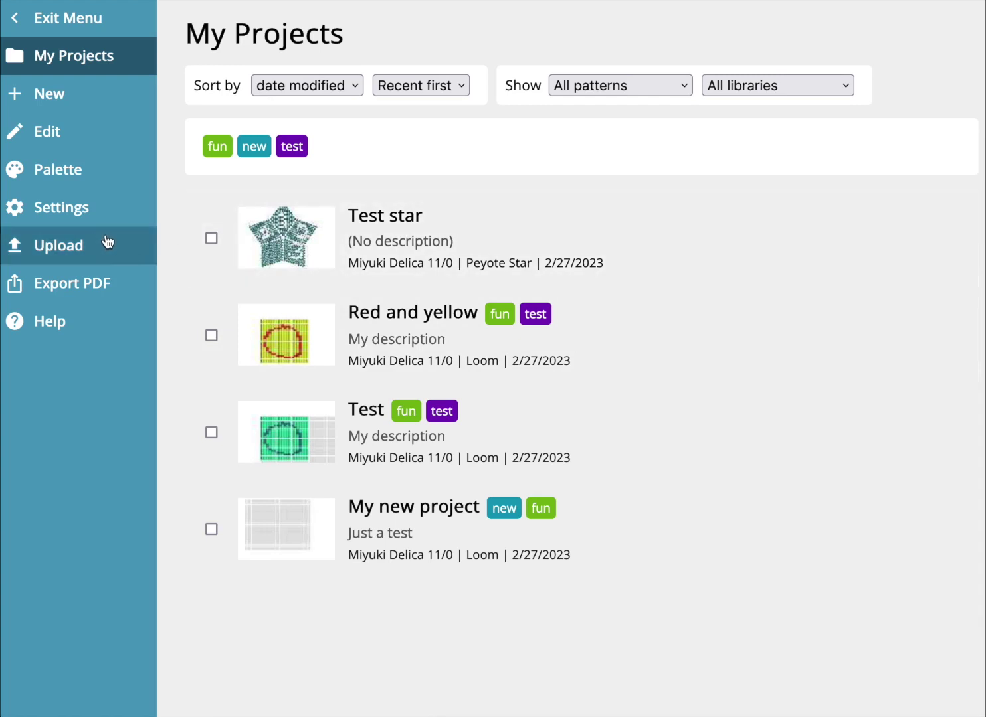
Export the Red and yellow project as a PDF with the existing template and review its image, bead list, instructions, diagram and word chart.
left_click(87, 288)
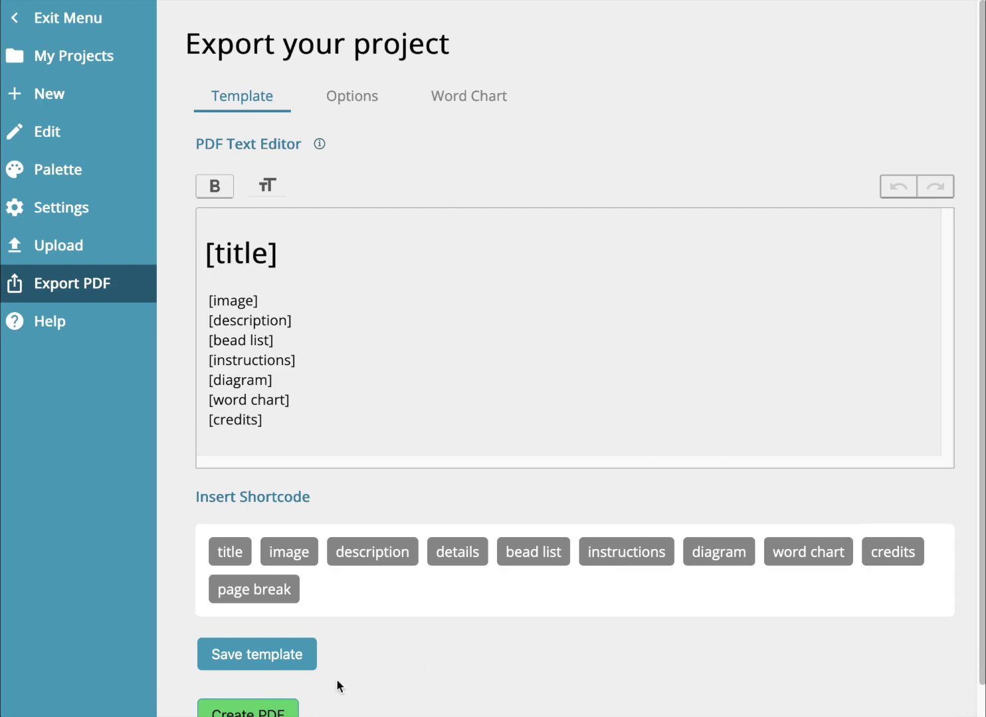
left_click(233, 709)
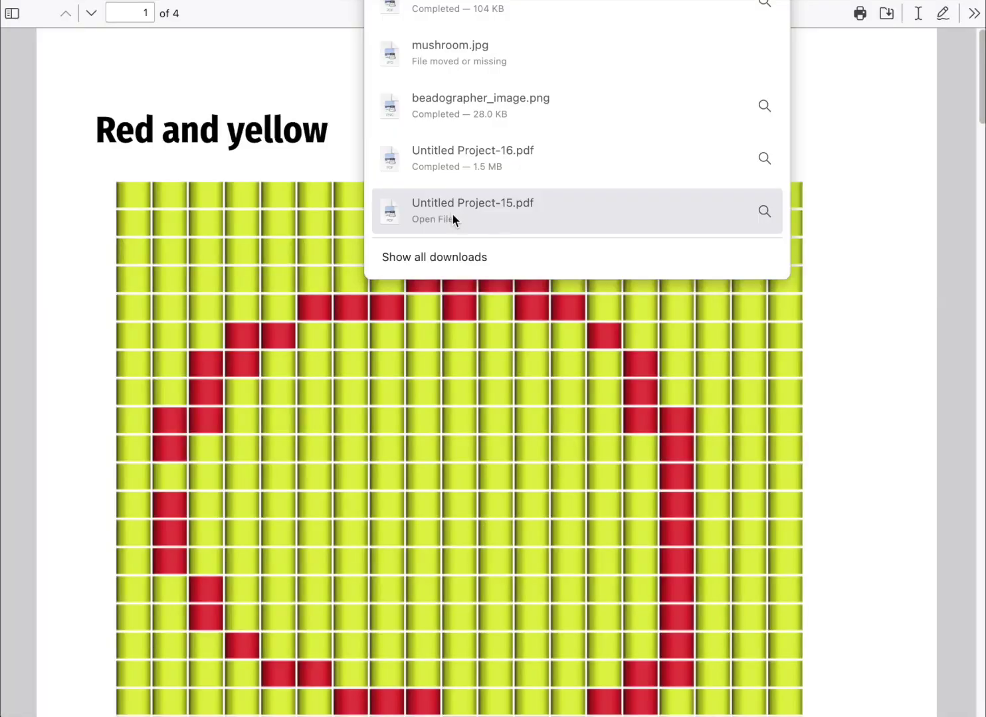
scroll(980, 87, "down", 10)
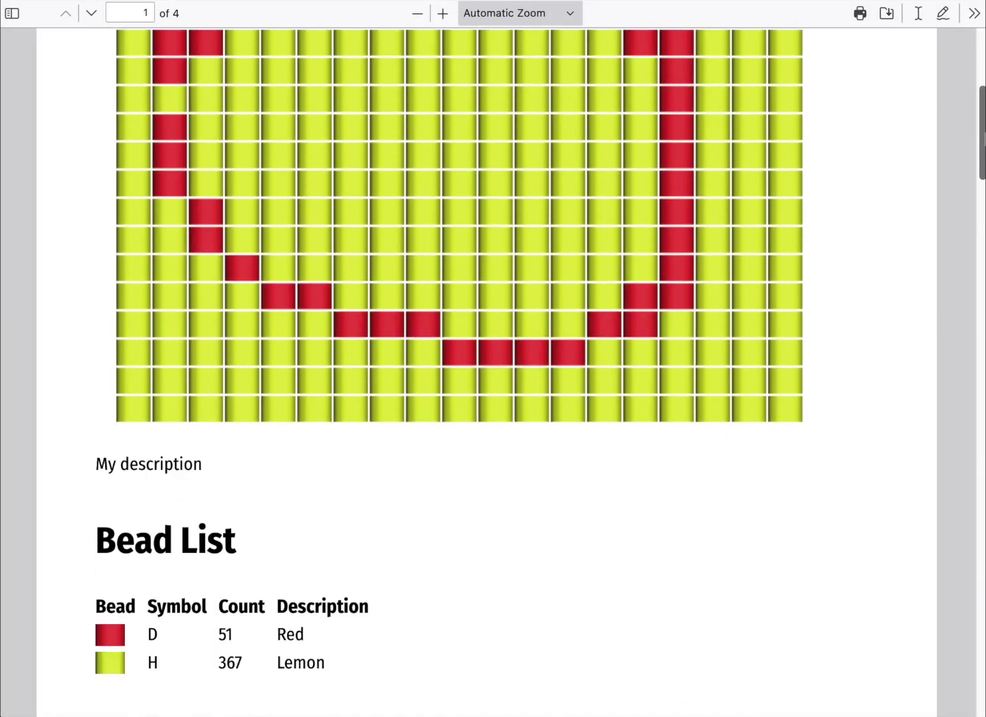
scroll(487, 372, "up", 10)
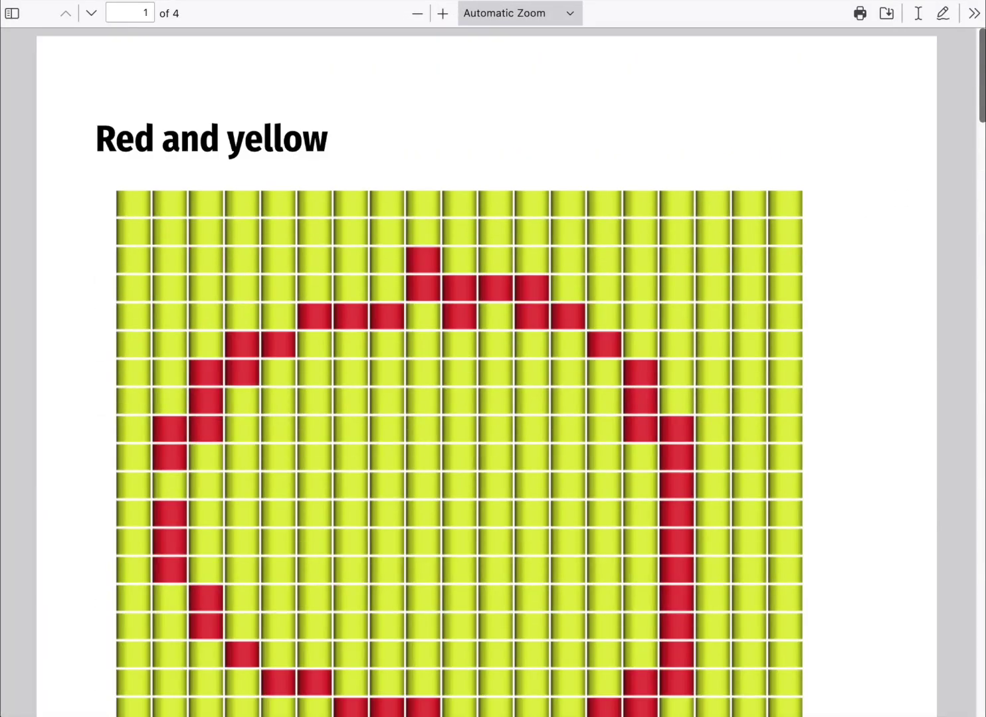
scroll(486, 372, "down", 10)
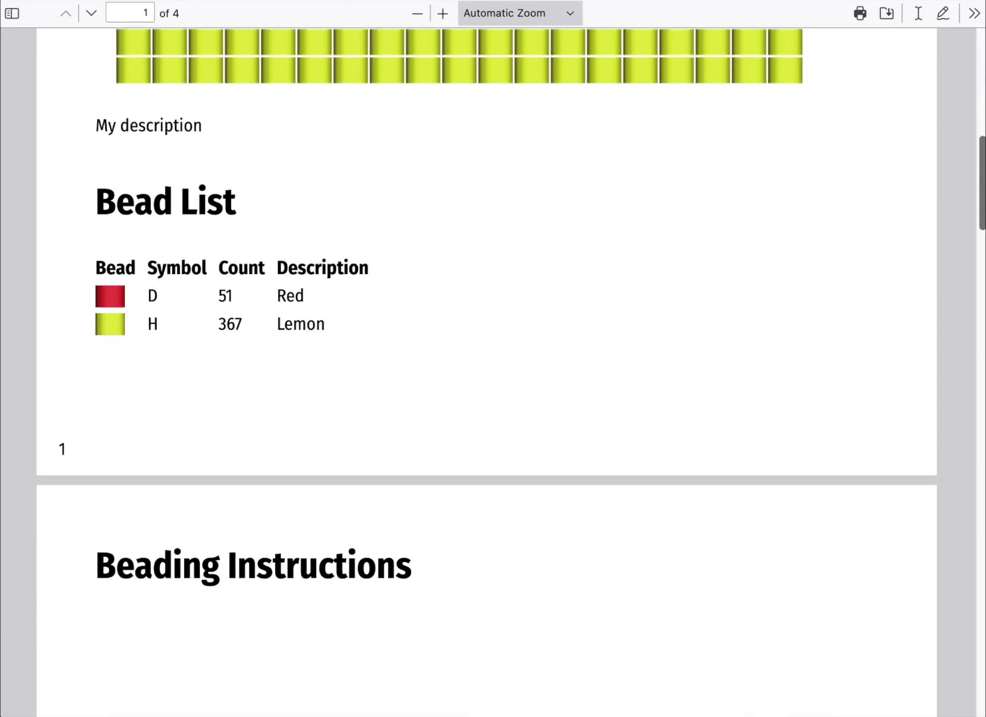
scroll(486, 372, "down", 10)
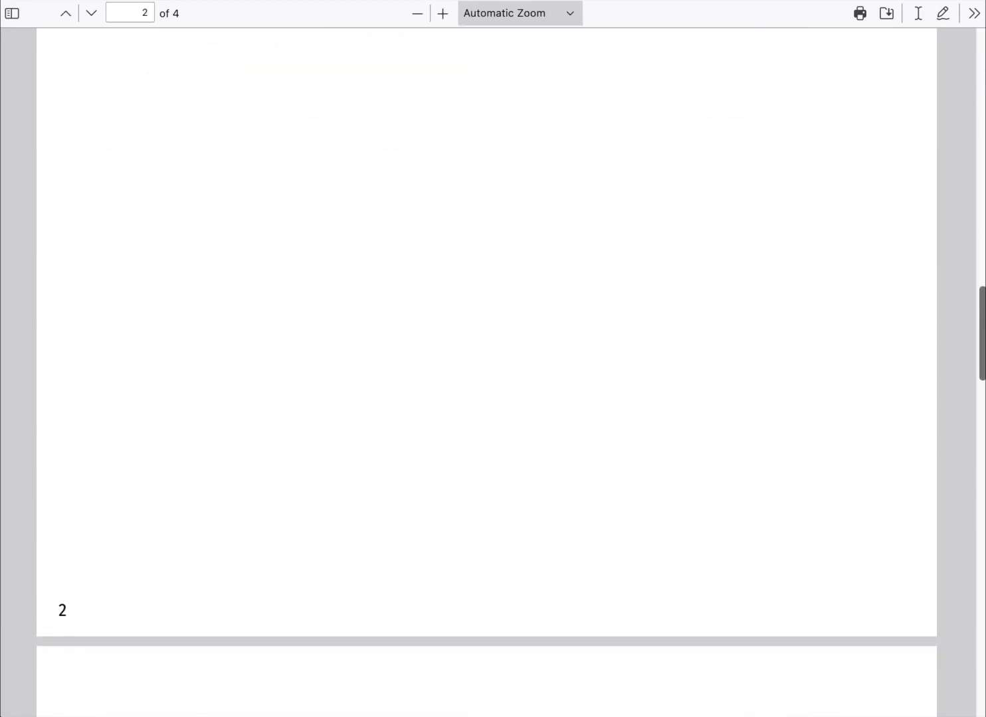
scroll(487, 372, "up", 5)
scroll(486, 372, "down", 10)
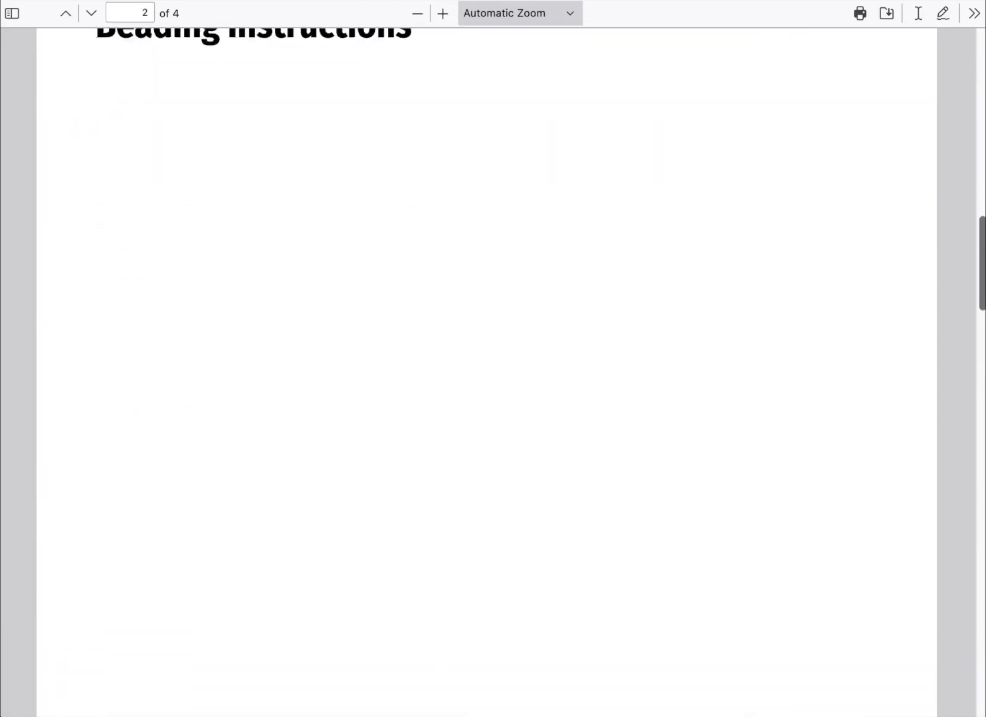
scroll(487, 372, "down", 15)
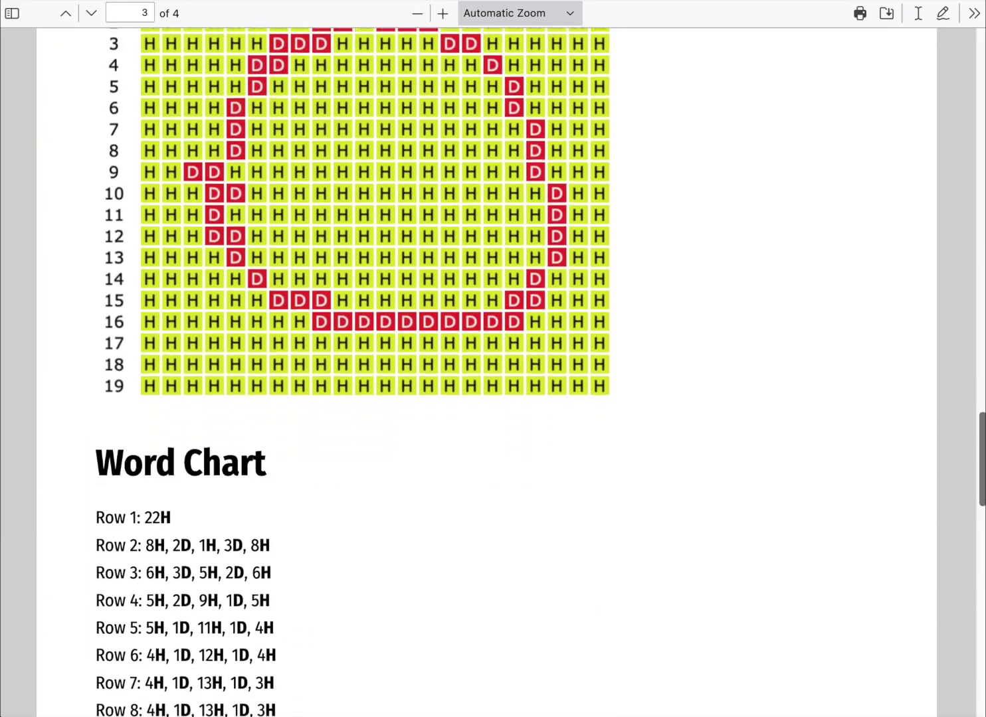
scroll(486, 372, "up", 20)
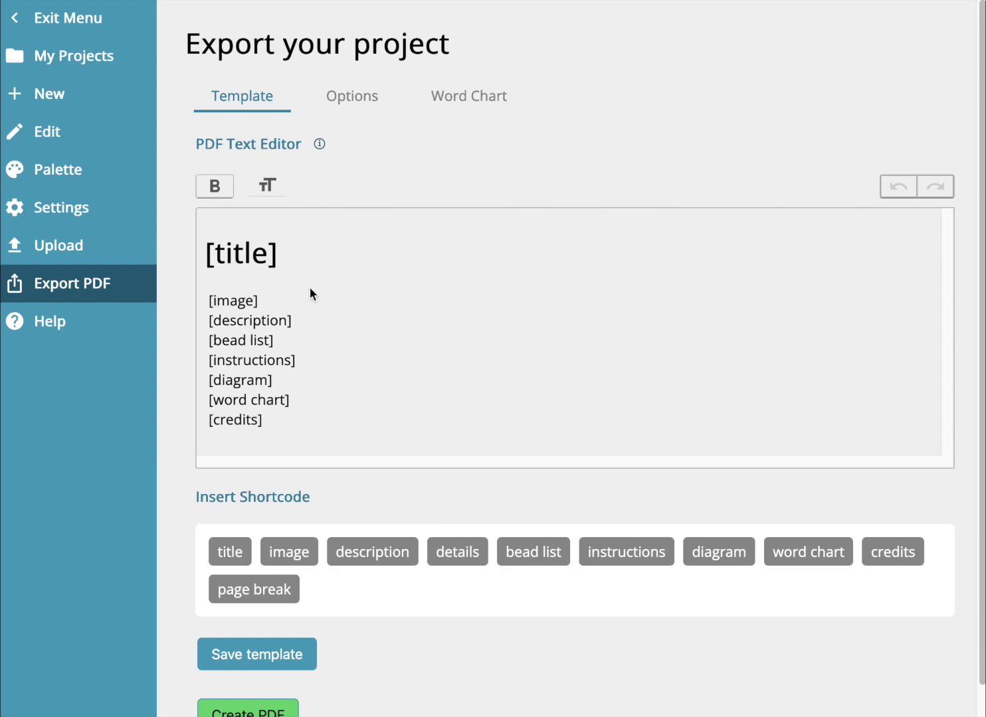
Replace the whole PDF template with "Hello this is some text." and create the PDF.
left_click(356, 231)
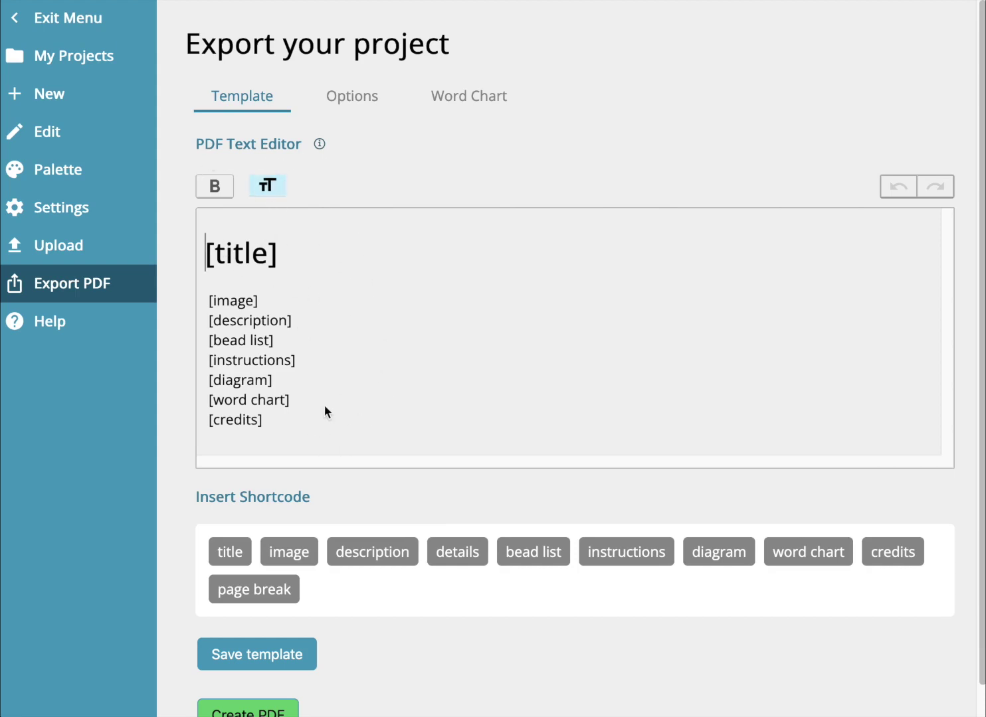
left_click_drag(343, 439, 180, 214)
key("BackSpace")
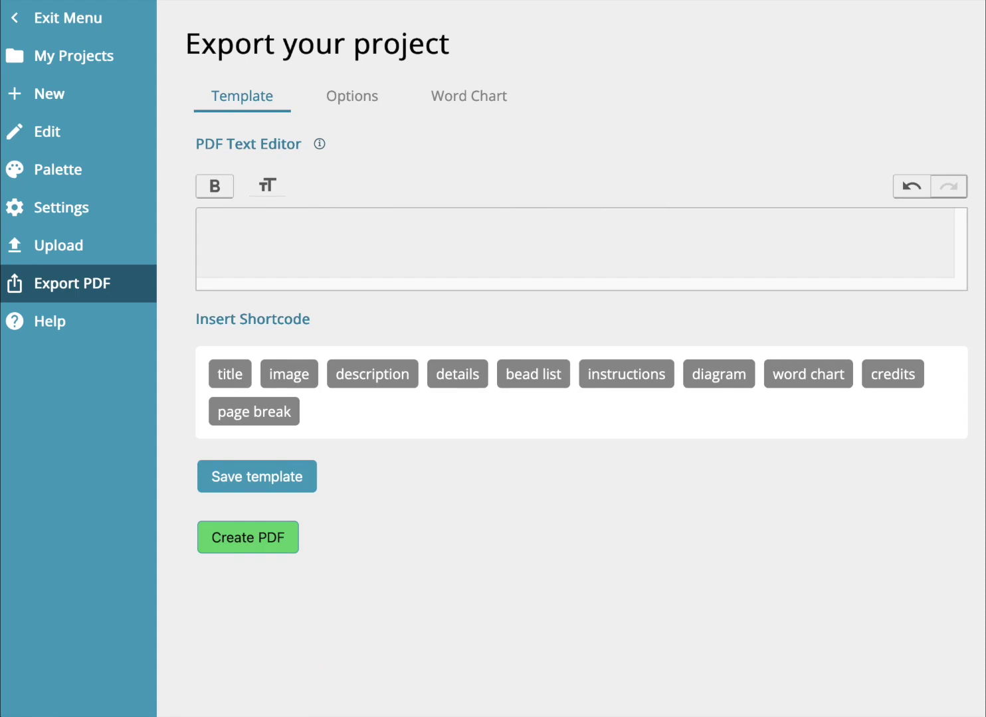
type("Hello this is some text.")
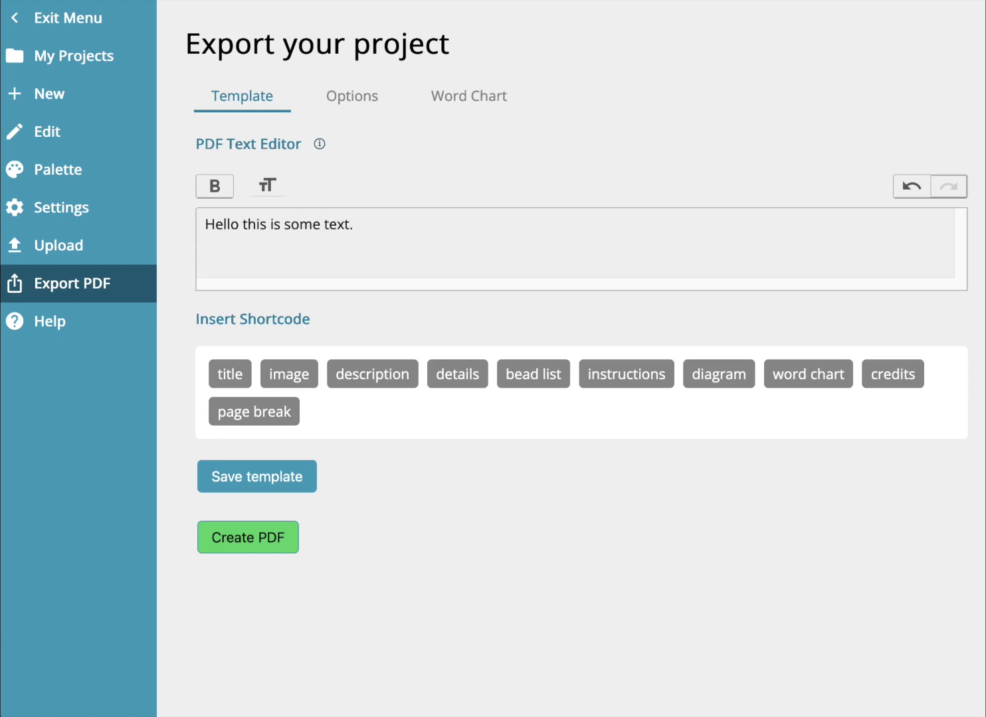
left_click(244, 534)
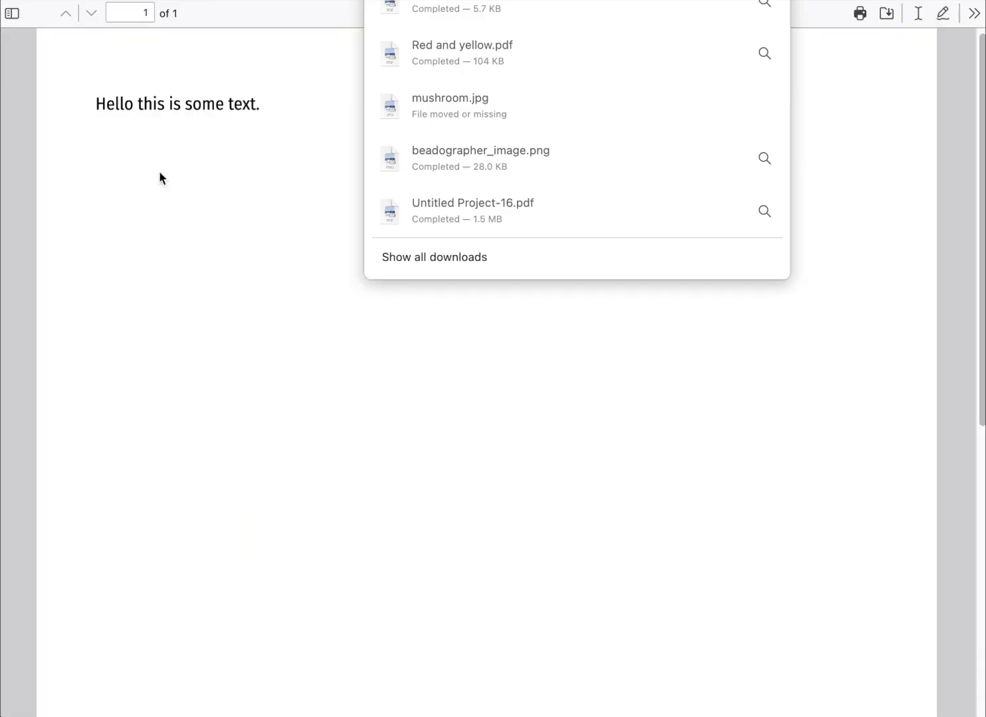
Replace the whole PDF template with the word chart shortcode, create the PDF, review it and close it.
left_click(138, 98)
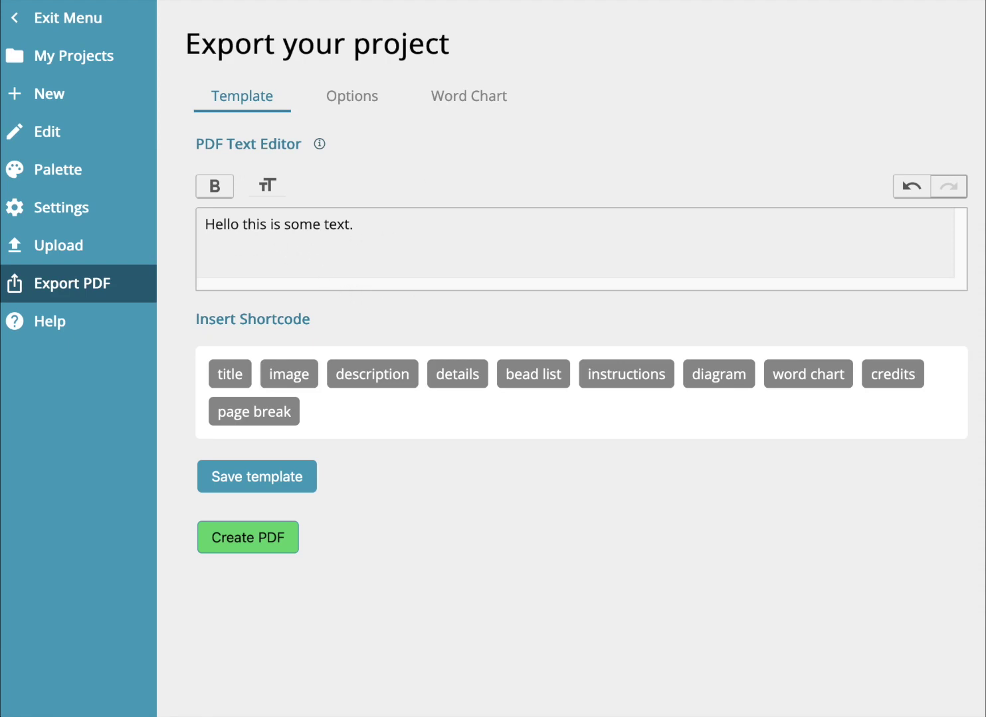
left_click_drag(402, 253, 145, 212)
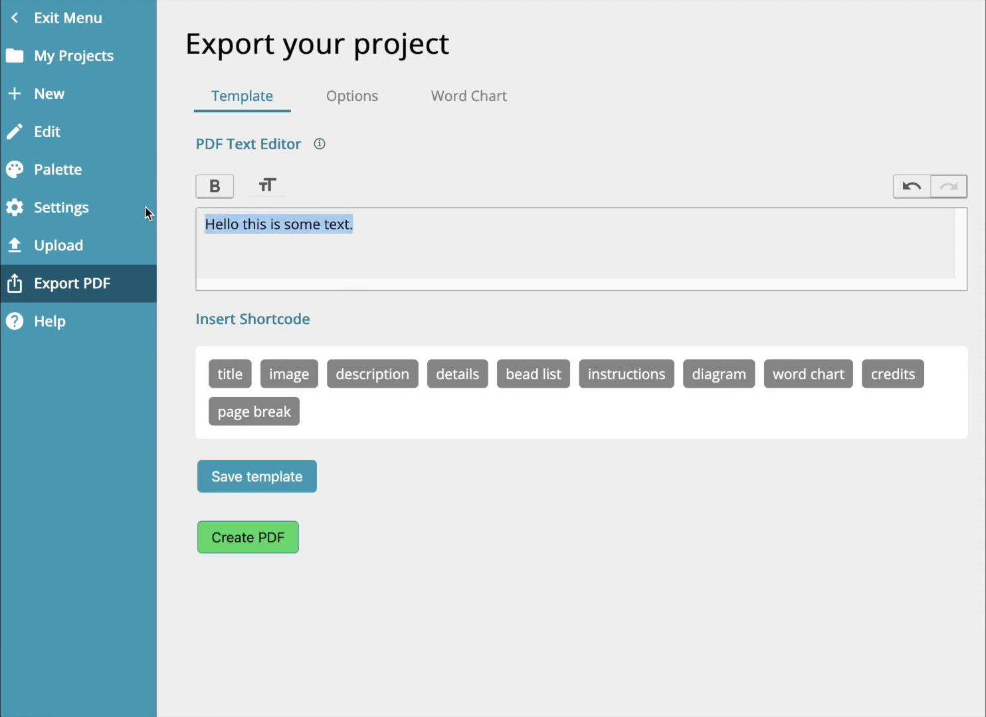
key("BackSpace")
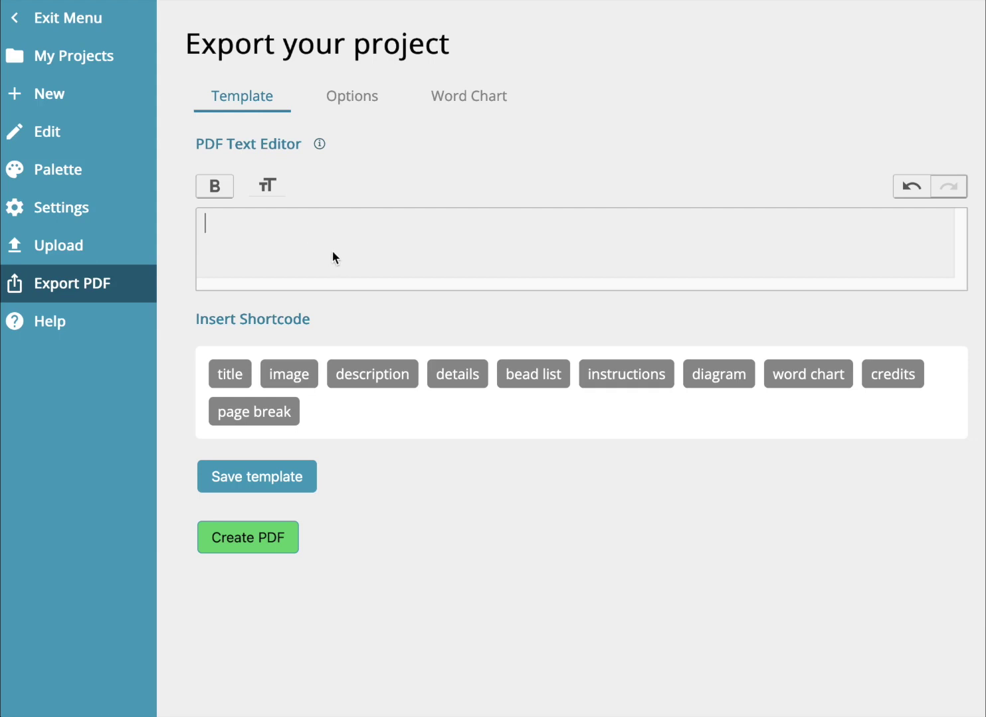
left_click(805, 378)
left_click(272, 521)
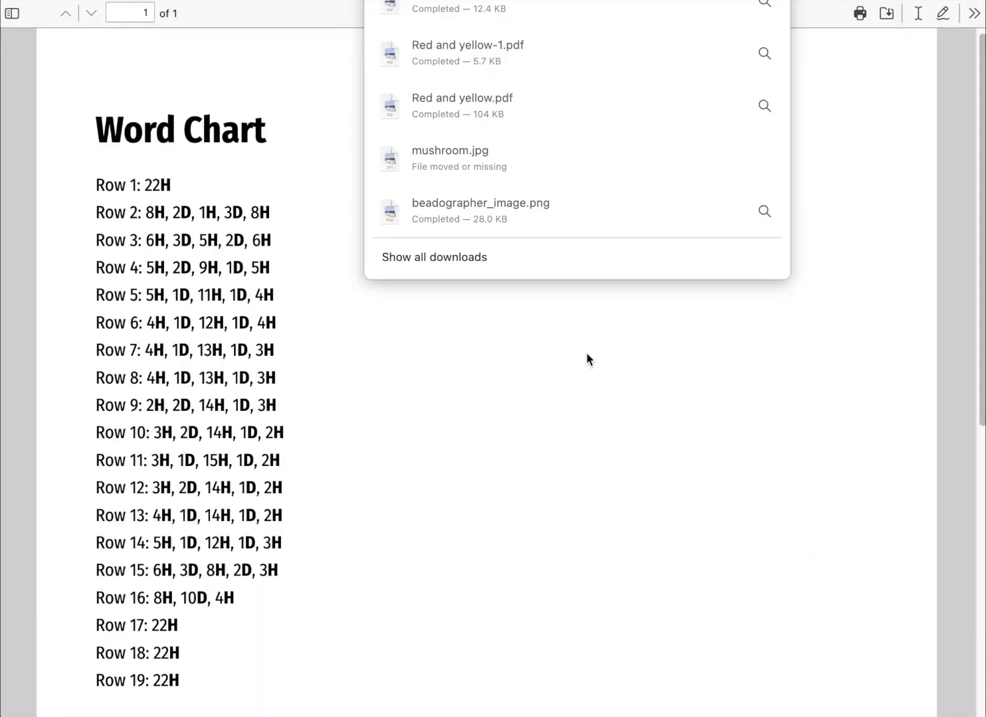
scroll(971, 170, "down", 5)
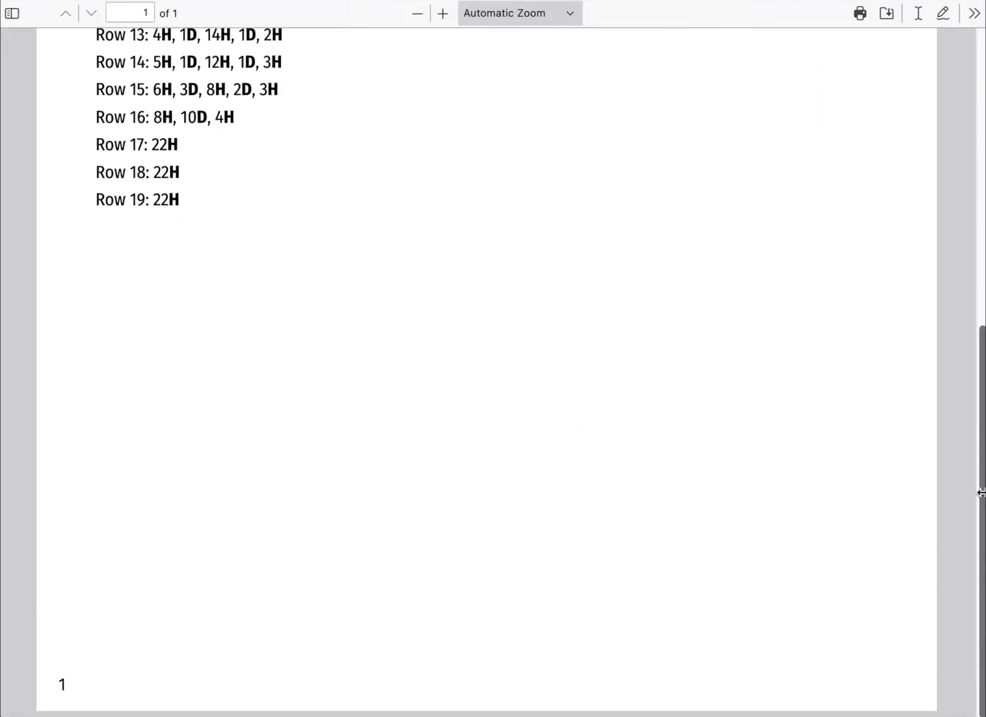
scroll(971, 170, "up", 5)
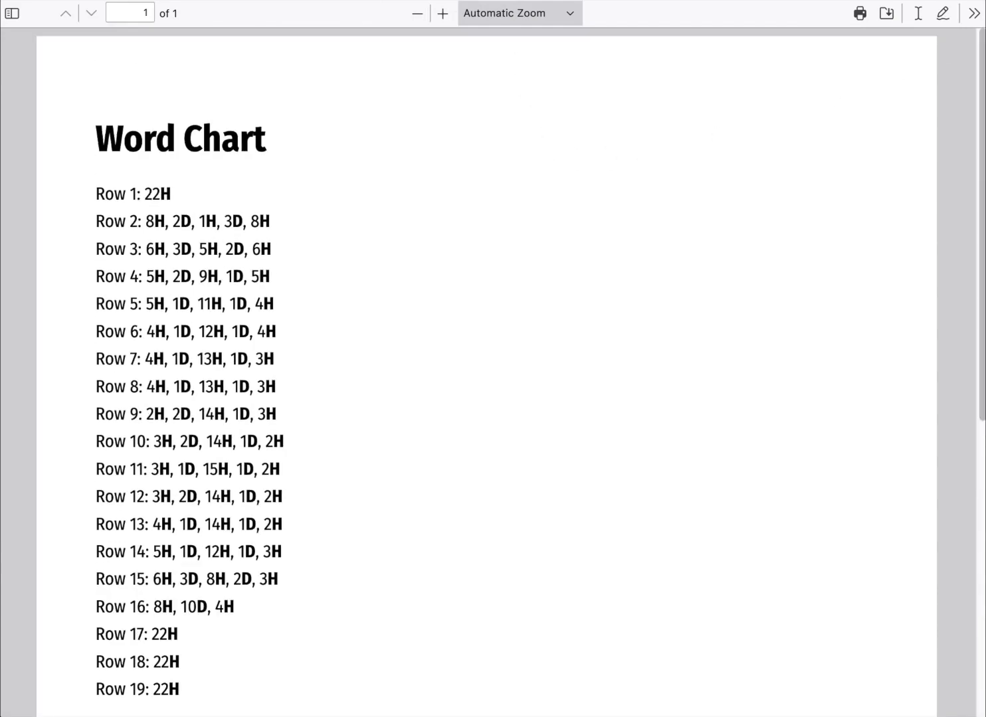
key("super+w")
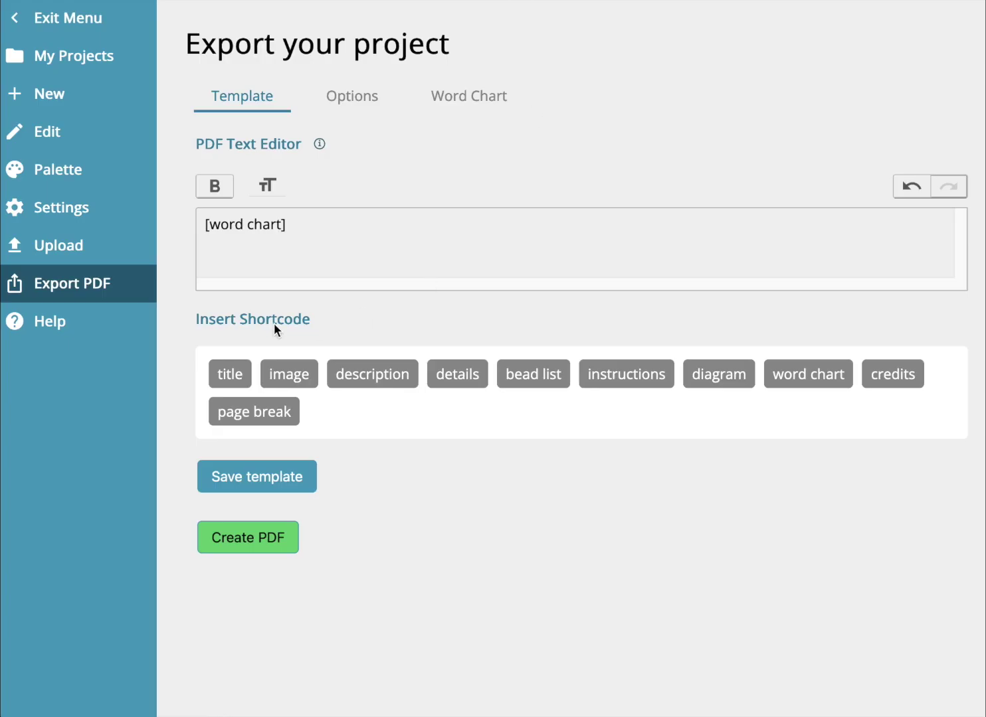
Add "My project v1.0" as a large heading above the word chart shortcode, create the PDF, and close it.
key("Home")
key("Return")
key("Up")
type("My projec")
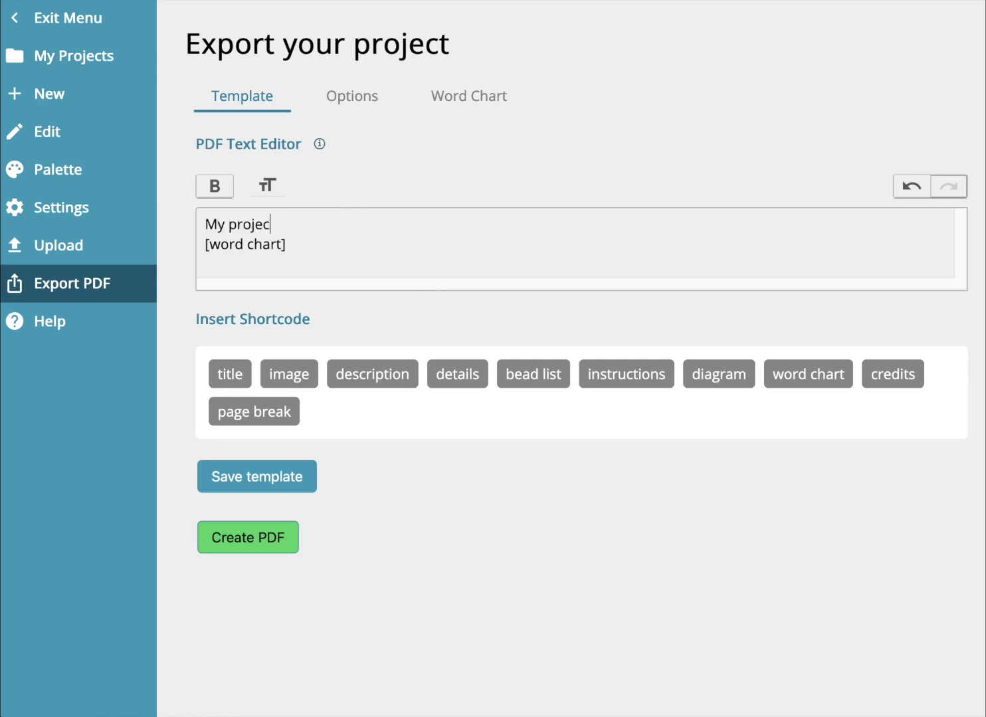
type("t v1.09")
key("BackSpace")
left_click(273, 189)
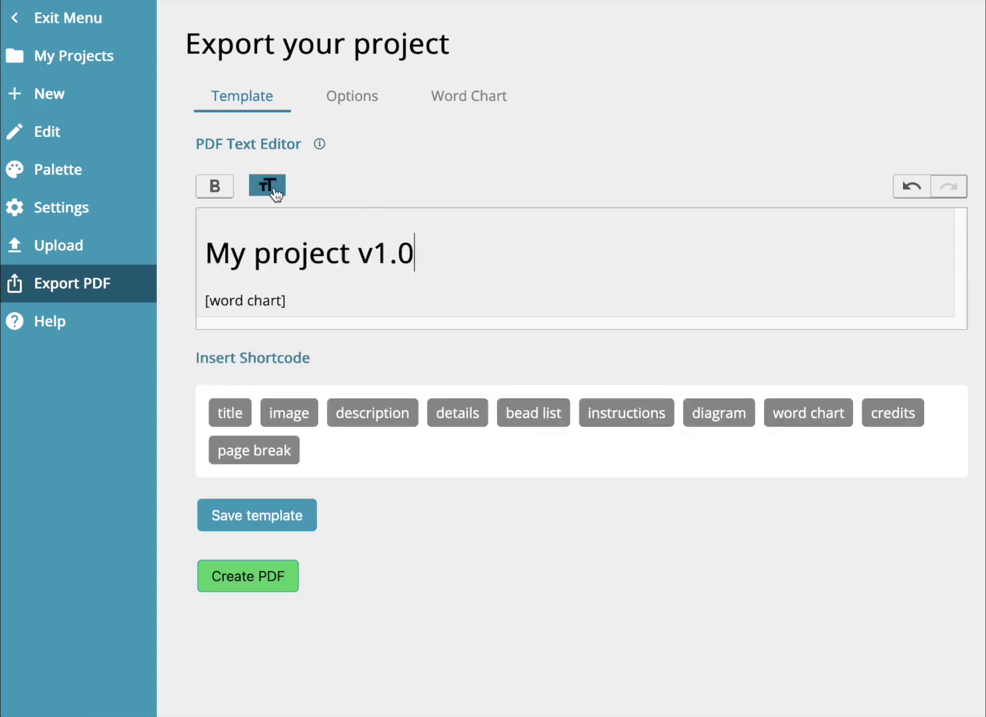
left_click(246, 577)
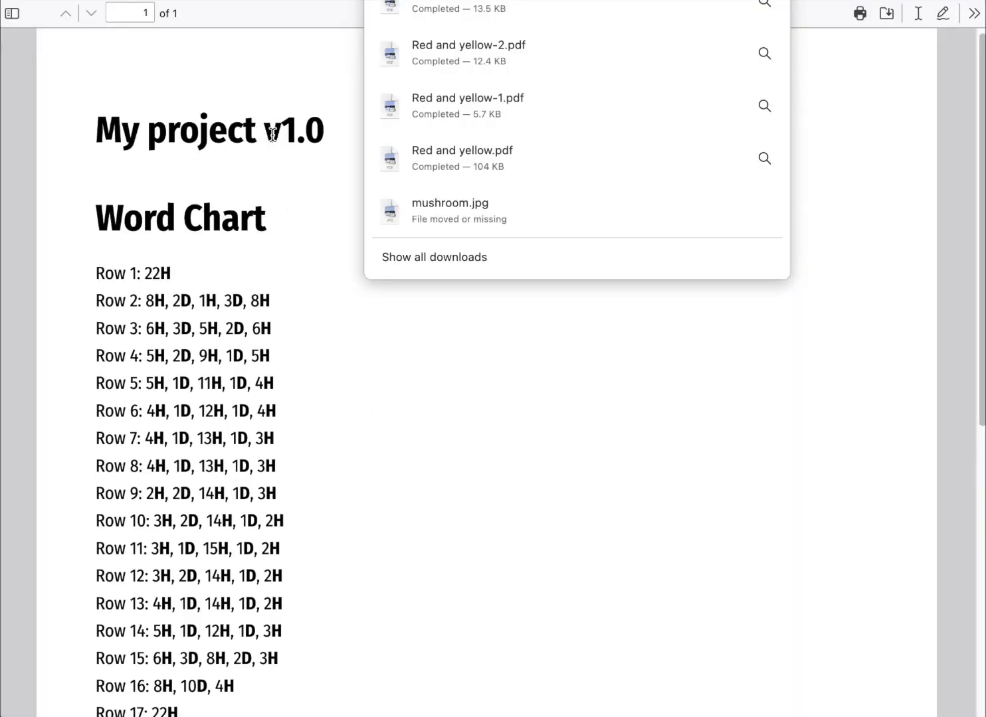
key("super+w")
Add the line "Here is the word chart. Hope you enjoy!" under the heading, create the PDF, and close it.
left_click(486, 240)
key("Return")
type("E")
key("BackSpace")
type("Here is the word c")
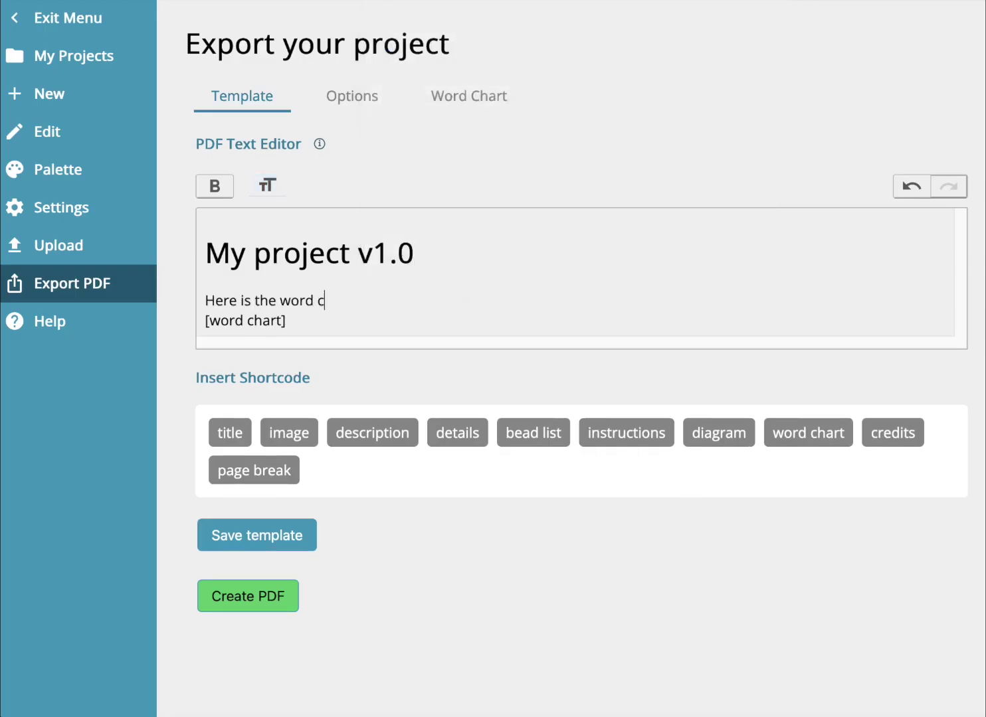
type("hart. Hope you enjoy!")
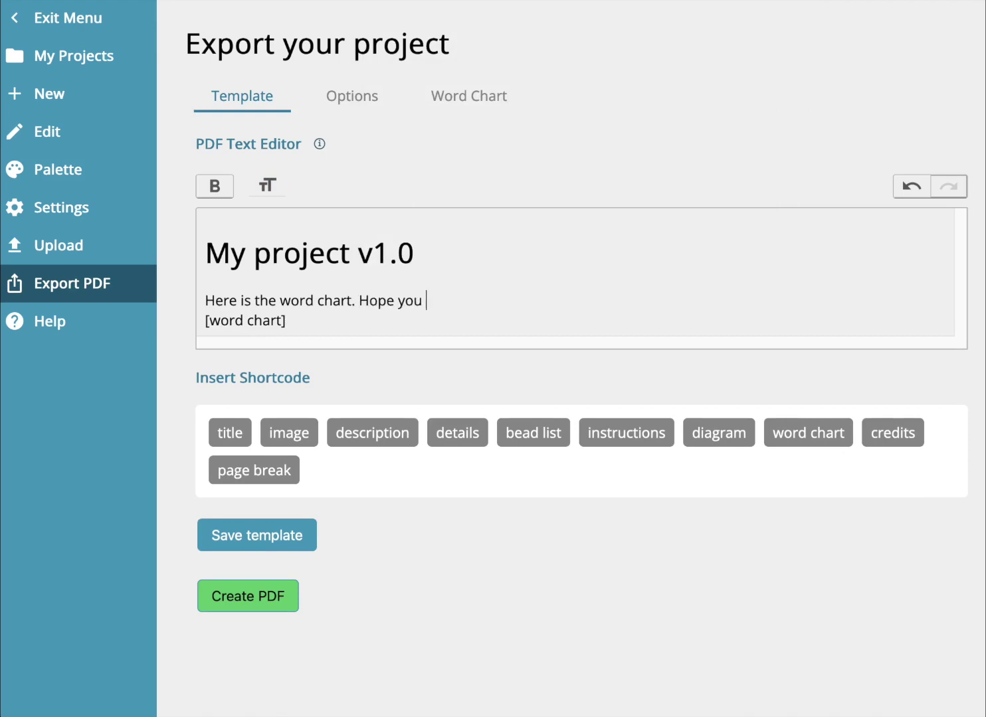
left_click(253, 597)
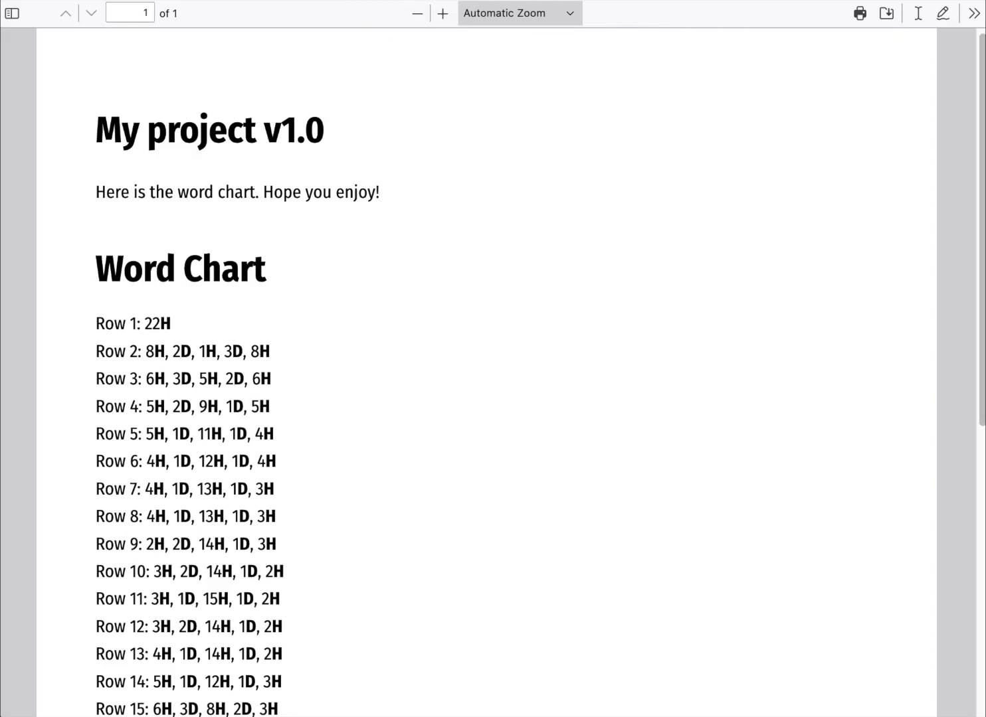
key("ctrl+w")
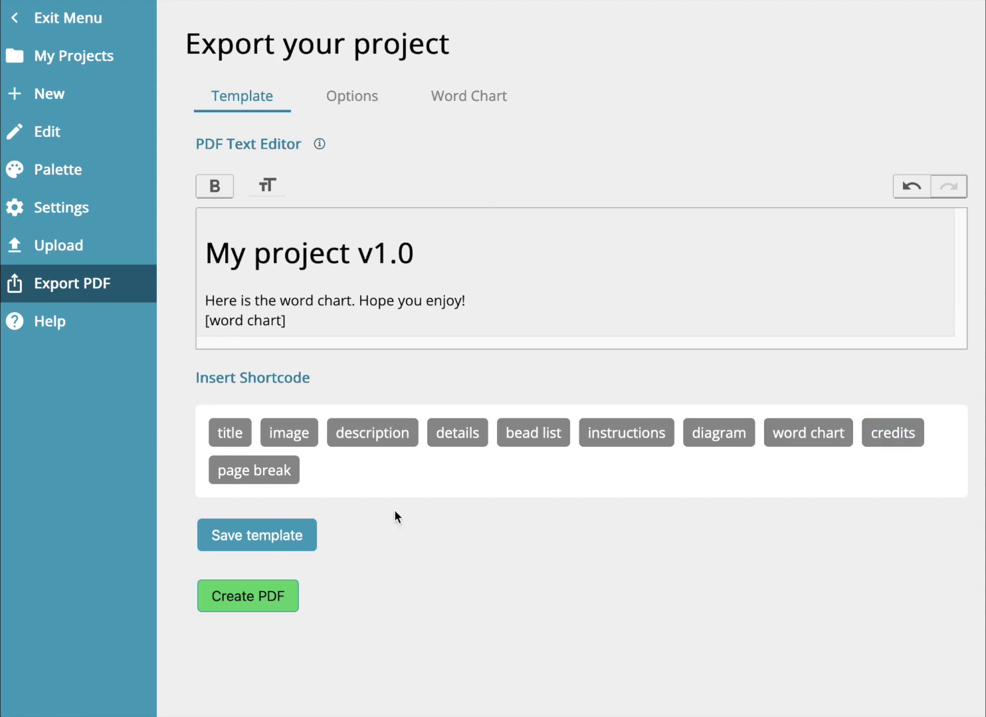
Replace the template content with the title, image, bead list and word chart shortcodes, each on its own line.
left_click_drag(322, 321, 179, 249)
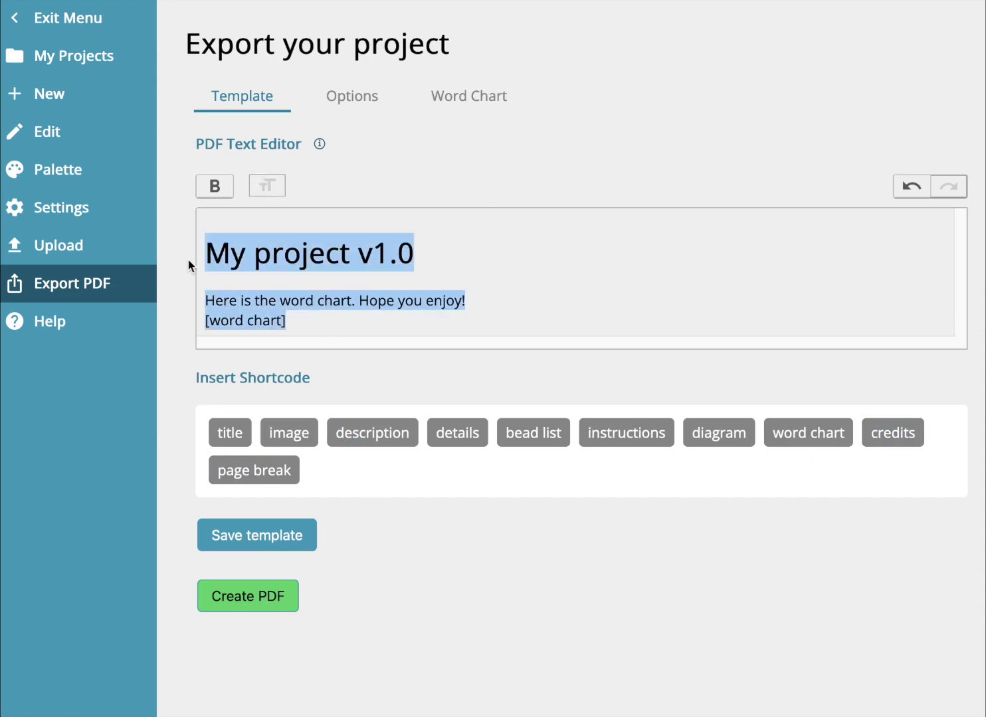
key("BackSpace")
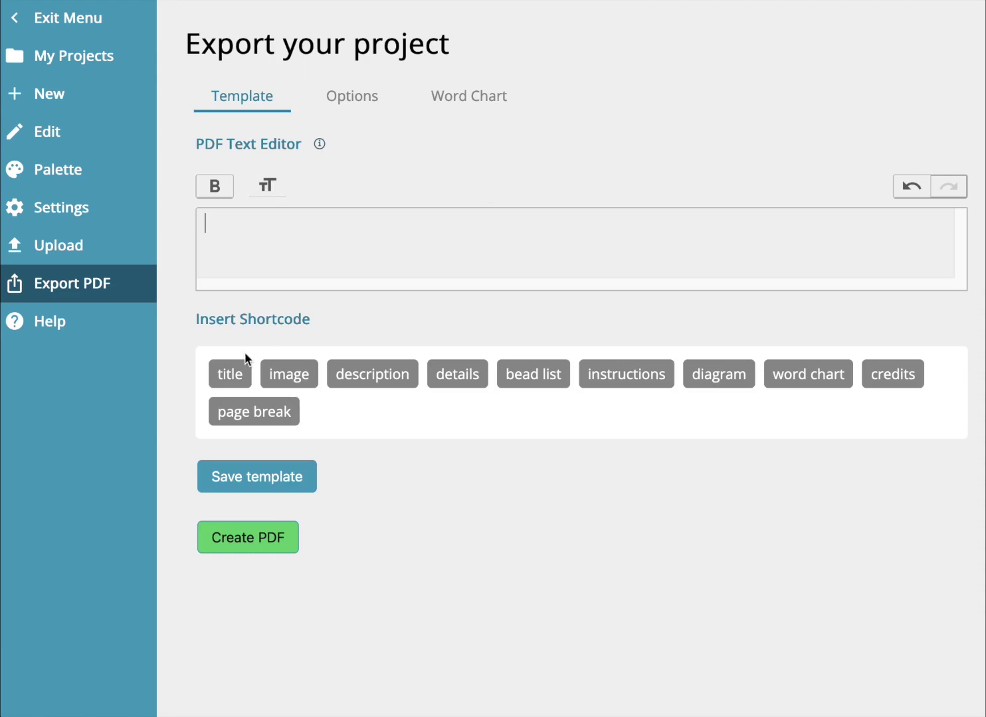
left_click(236, 376)
key("Return")
left_click(282, 377)
key("Return")
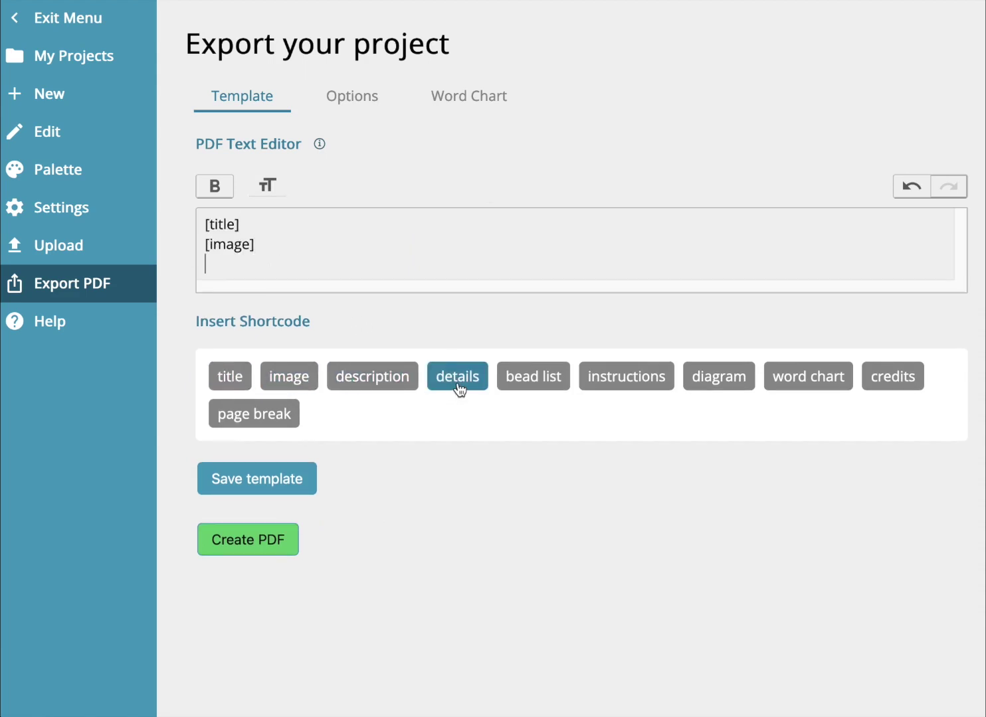
left_click(518, 377)
key("Return")
left_click(808, 397)
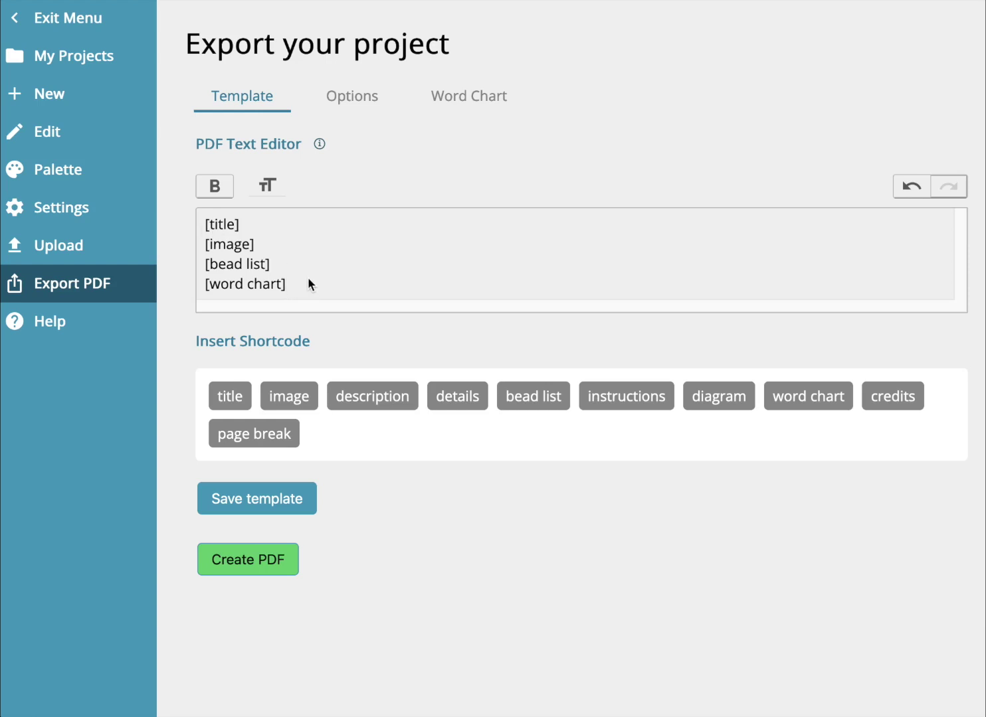
Save the current template under the name "simple export".
left_click(258, 502)
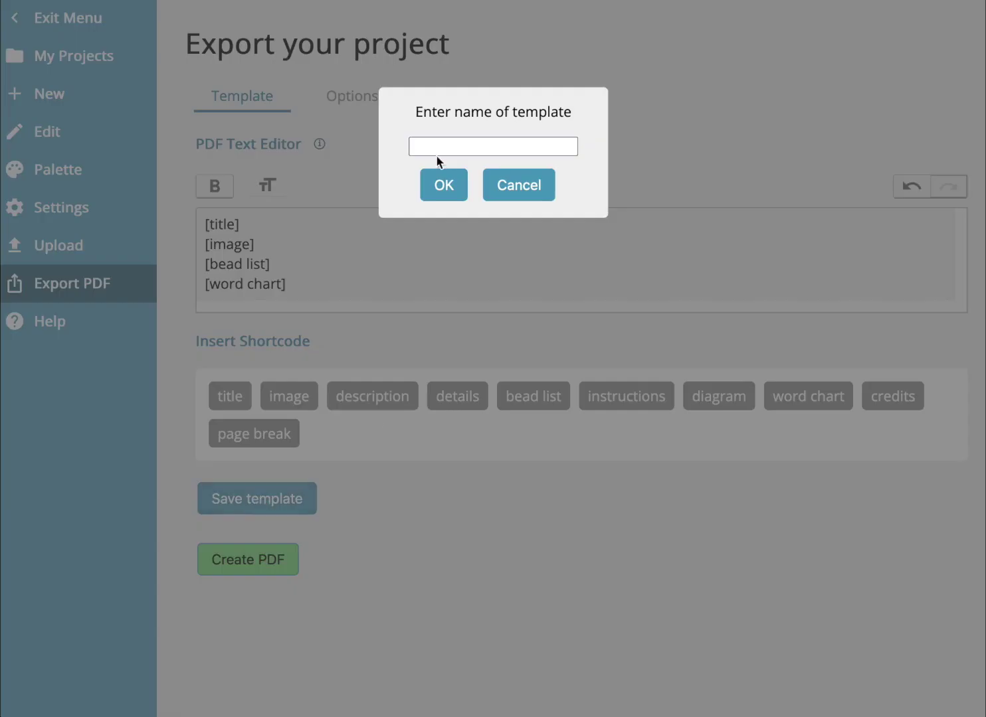
type("simple epx")
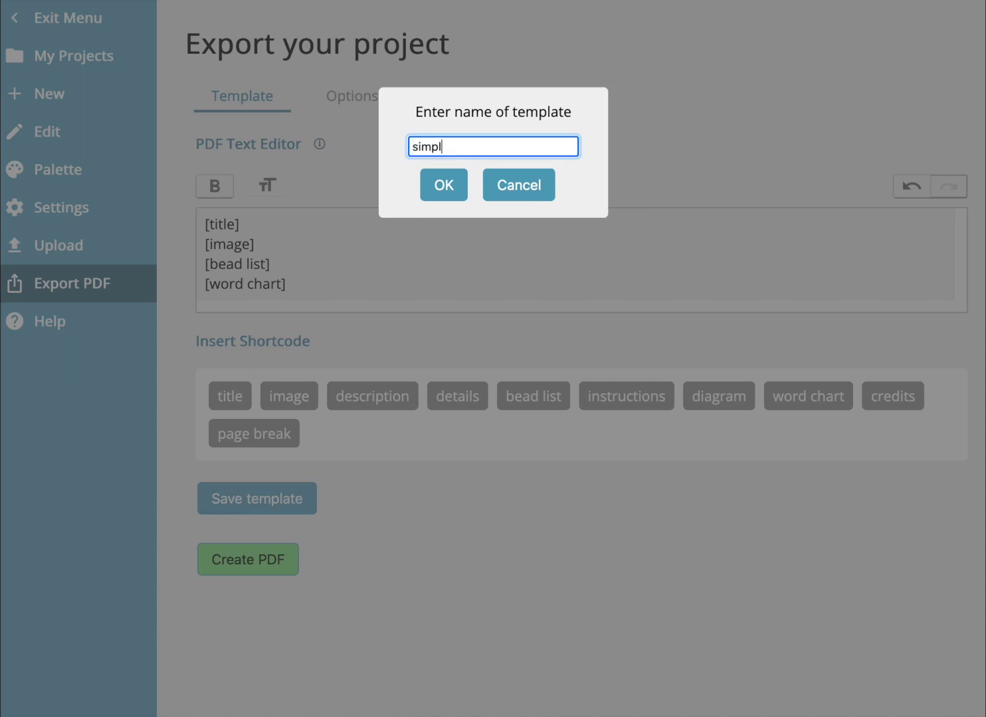
key("BackSpace")
key("BackSpace")
type("xport")
left_click(457, 186)
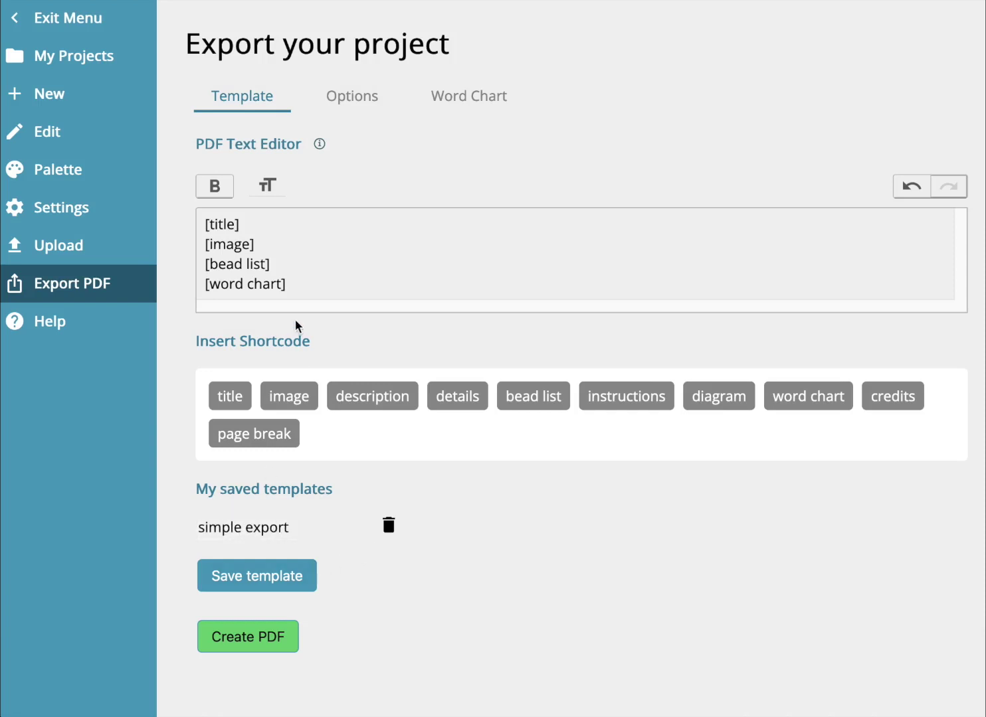
Replace the template content with two image, one description, two bead list, one instructions and one diagram shortcode on a single line.
left_click_drag(321, 293, 117, 211)
key("BackSpace")
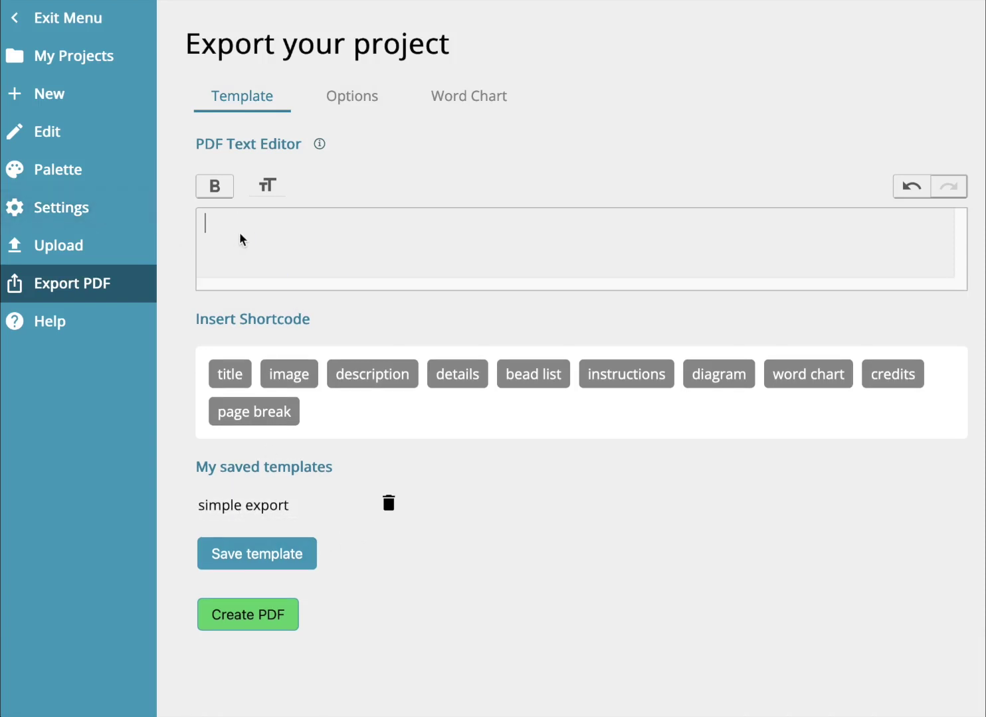
left_click(315, 377)
left_click(315, 377)
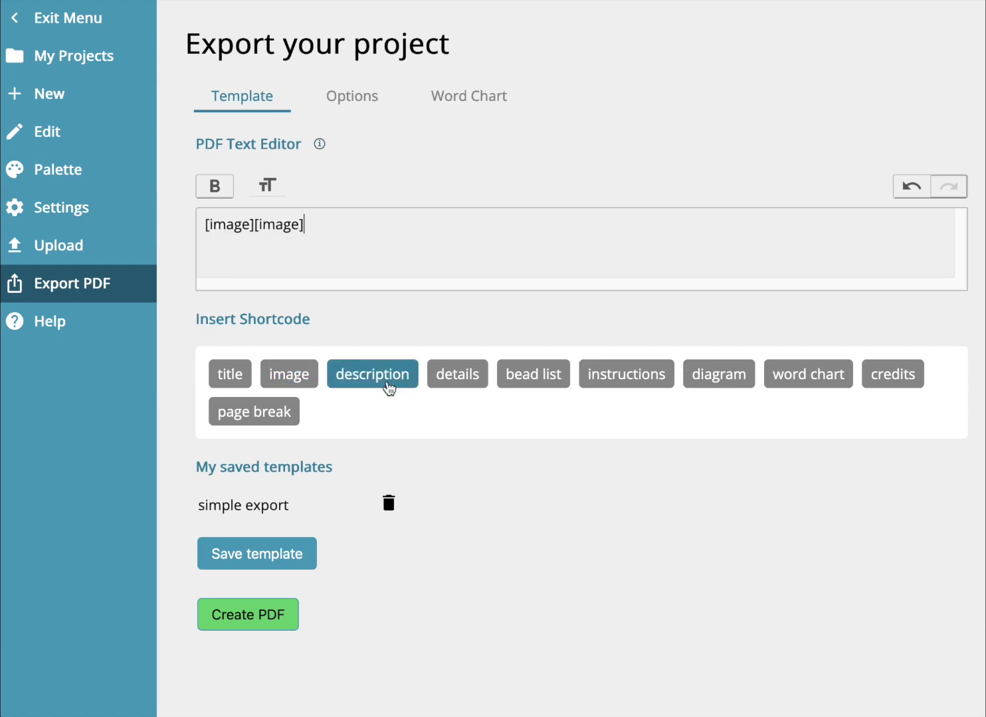
left_click(391, 383)
left_click(555, 386)
left_click(555, 386)
left_click(627, 375)
left_click(715, 384)
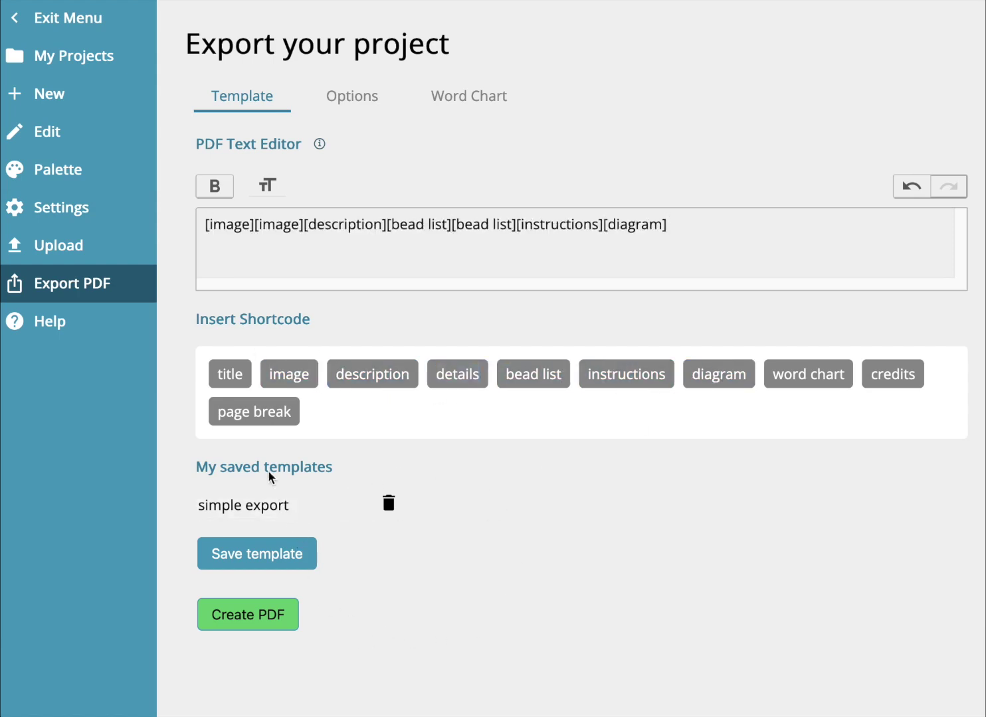
Load the saved "simple export" template, create the PDF and review its title, image, bead list and word chart.
left_click(294, 514)
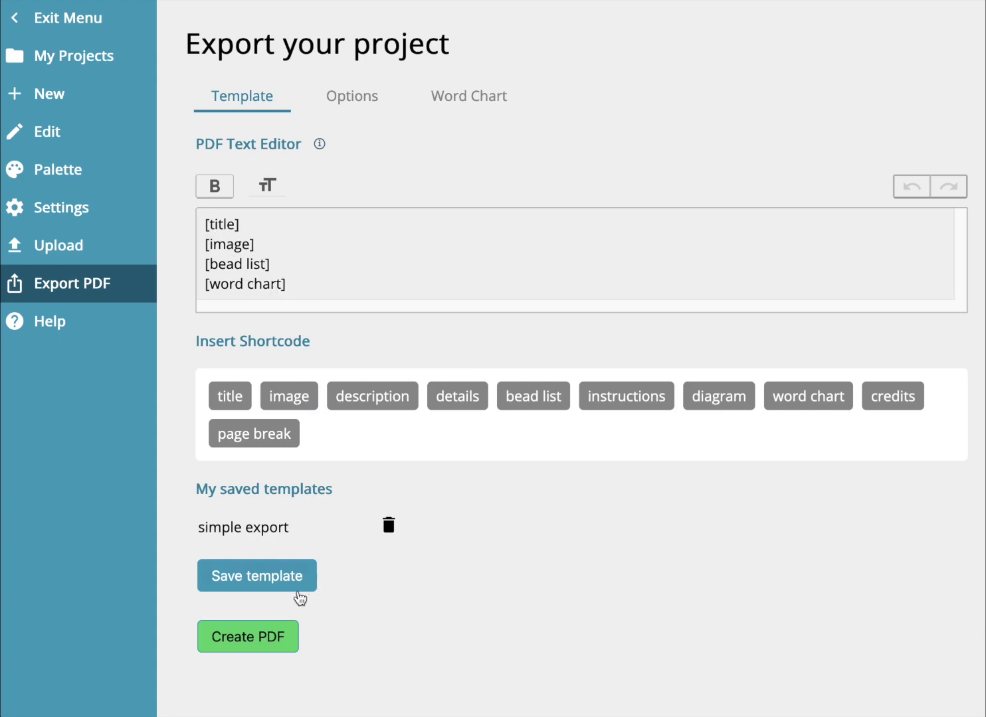
left_click(269, 643)
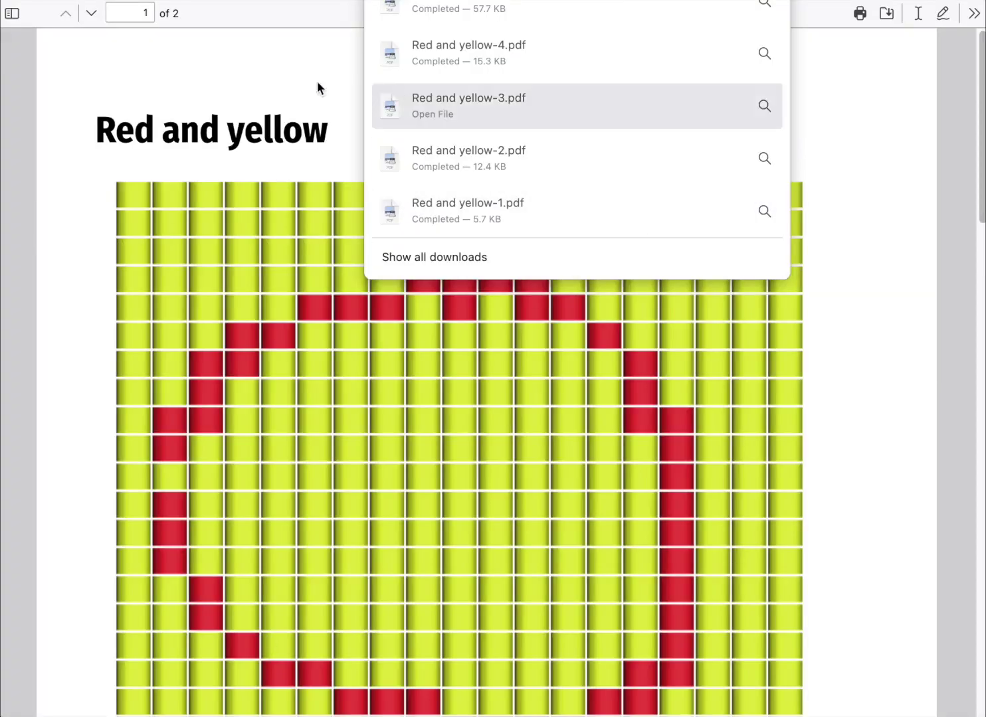
left_click(260, 123)
scroll(631, 200, "down", 10)
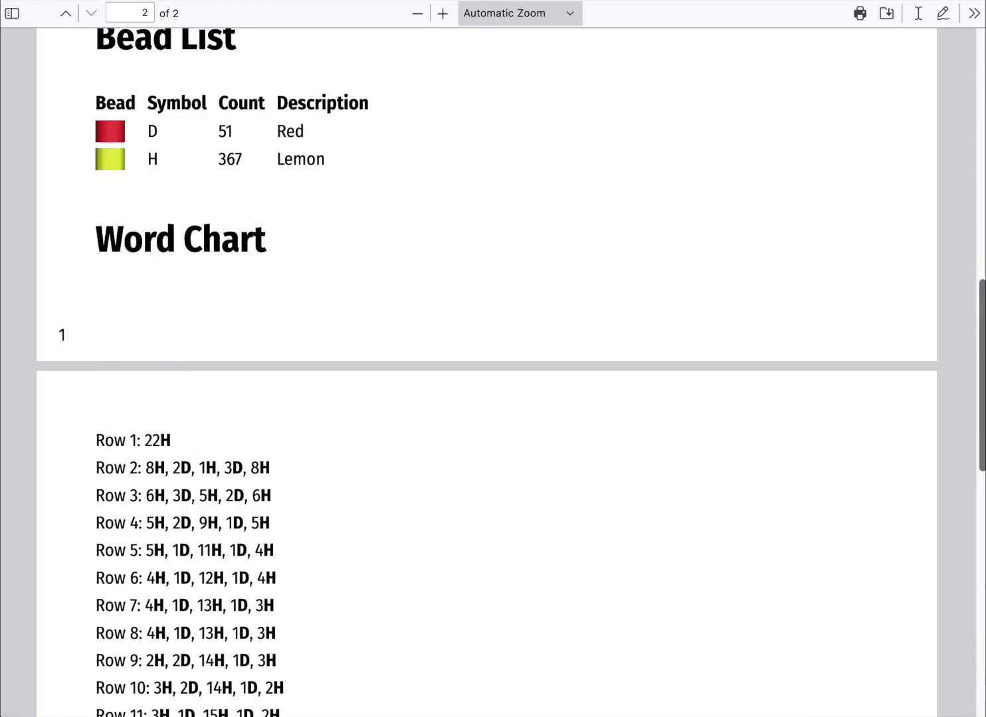
scroll(486, 372, "down", 10)
key("Home")
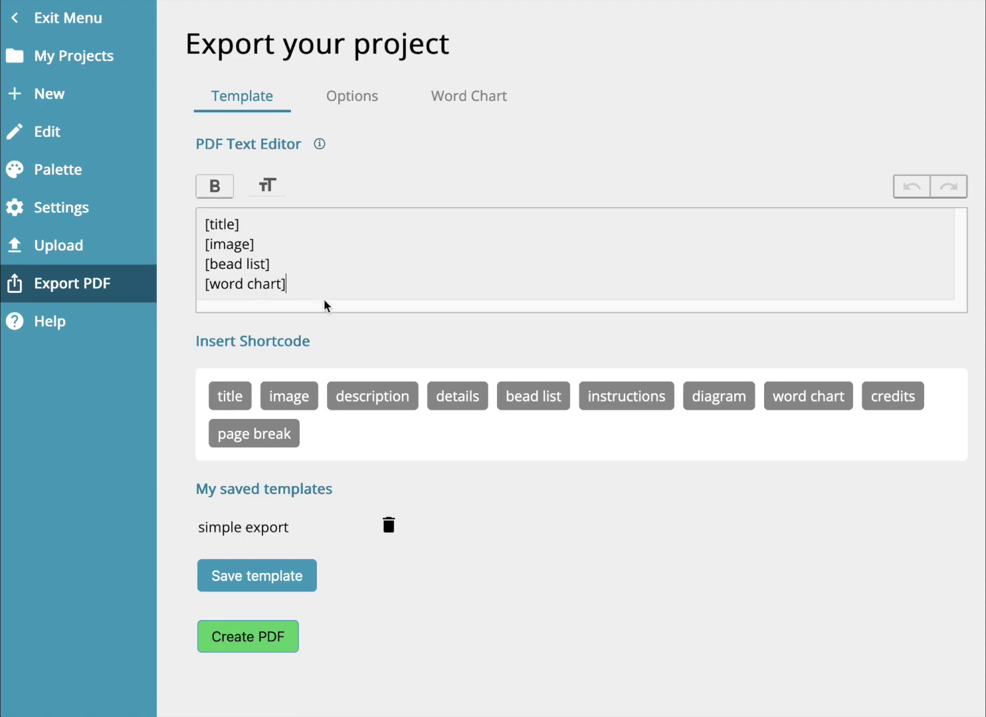
Clear all shortcodes from the PDF template.
left_click(300, 266)
left_click_drag(285, 284, 193, 228)
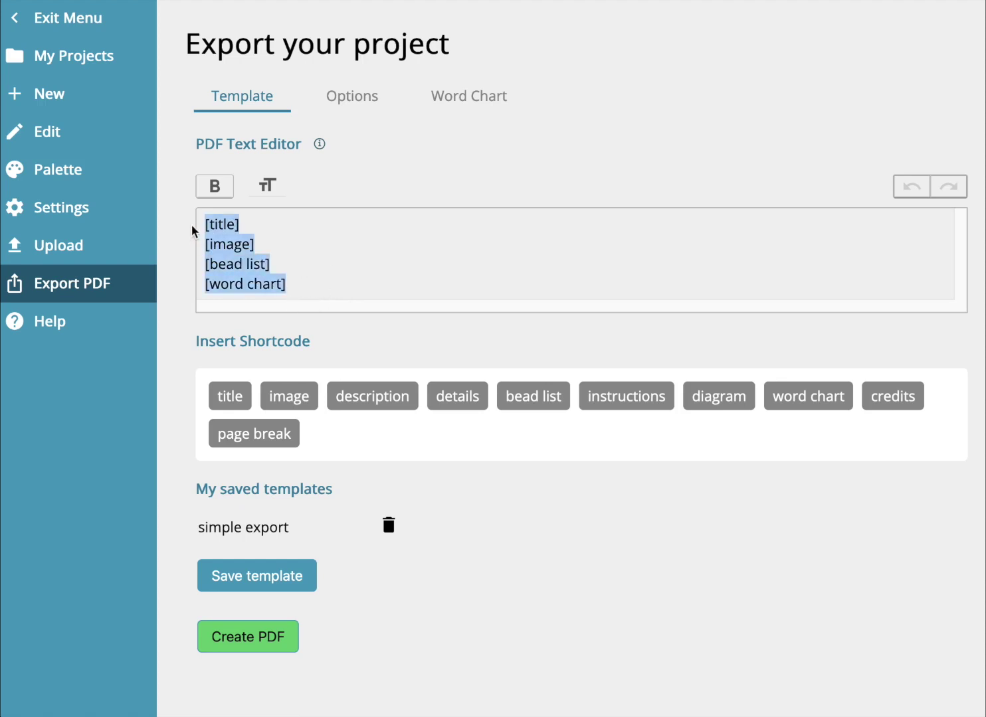
key("BackSpace")
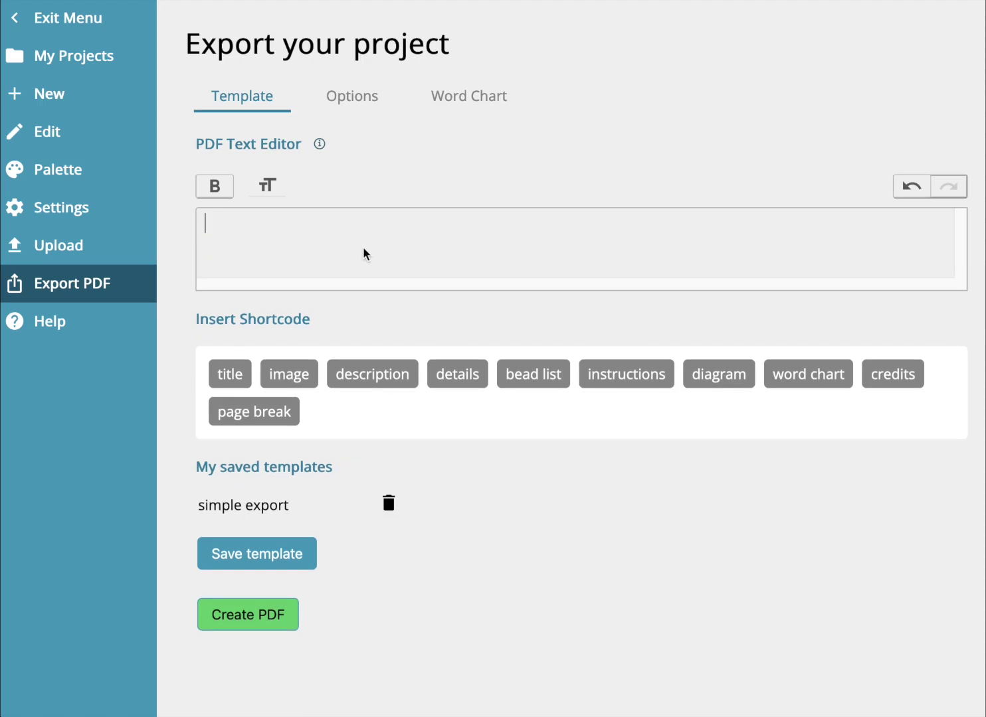
View the export options and the custom word chart, and check the bead symbols in the current palette.
left_click(352, 97)
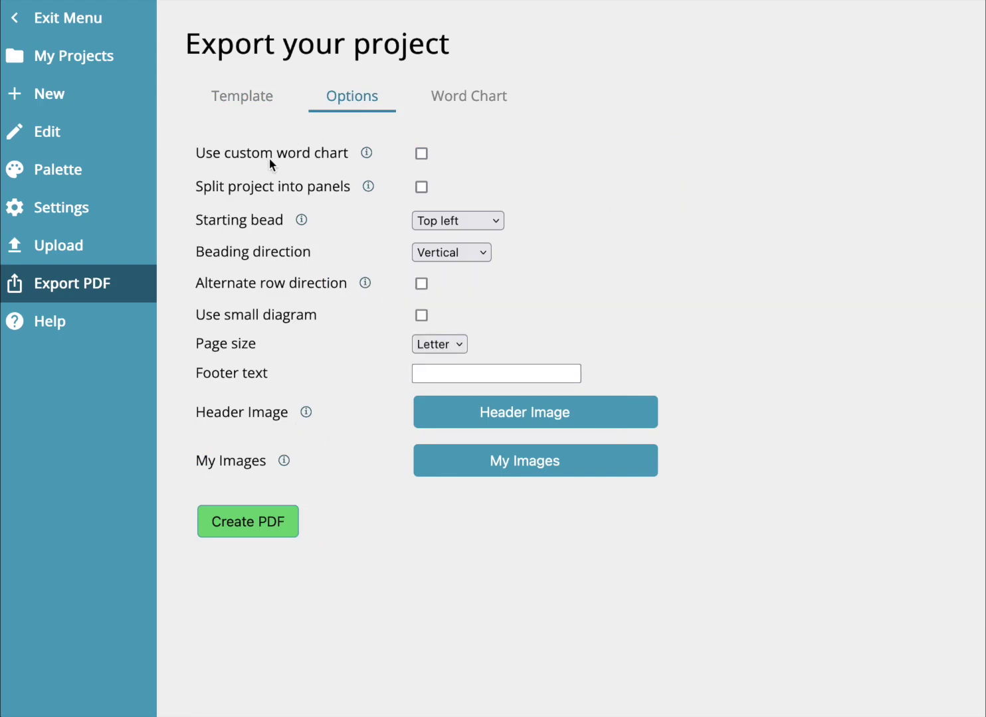
left_click(436, 94)
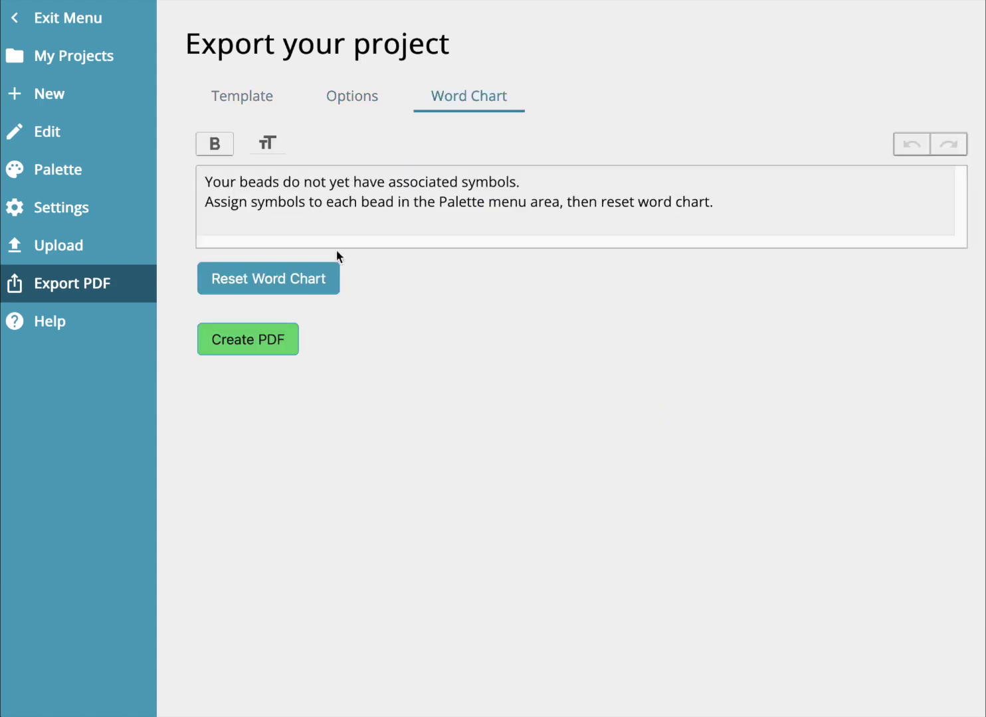
left_click(79, 167)
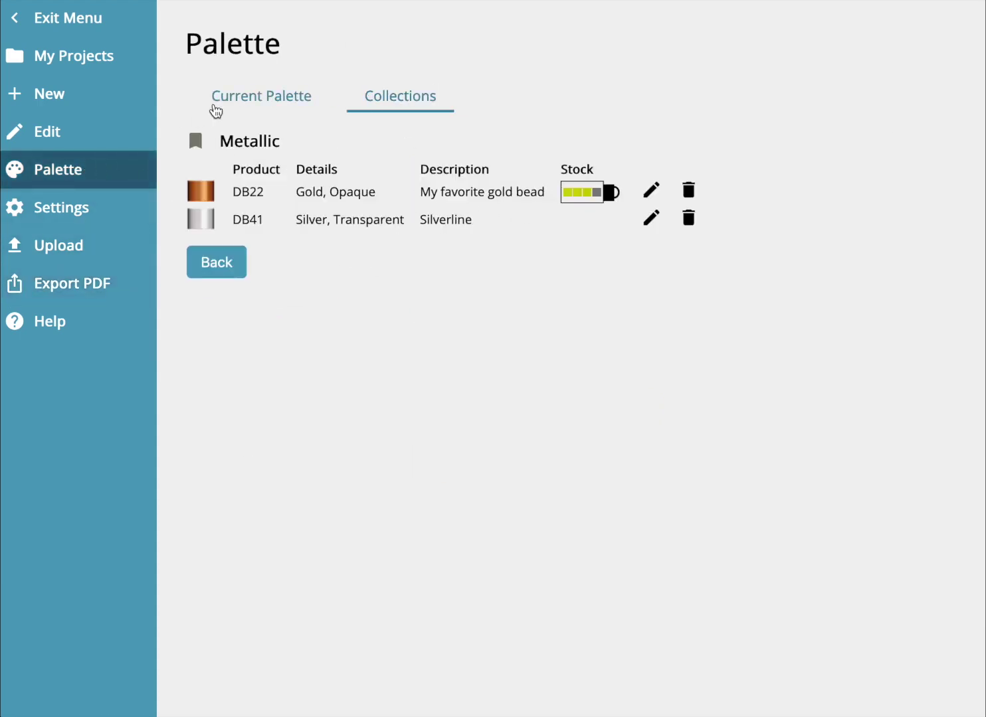
left_click(259, 96)
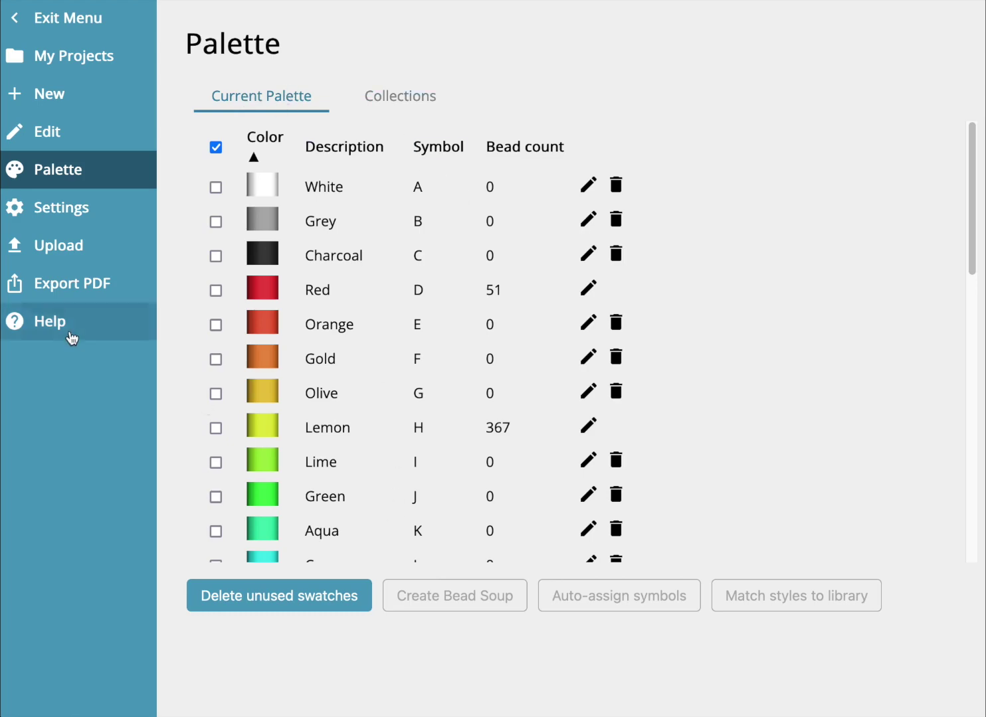
Reset the word chart in the PDF export so its rows are generated from the assigned bead symbols.
left_click(63, 281)
left_click(257, 278)
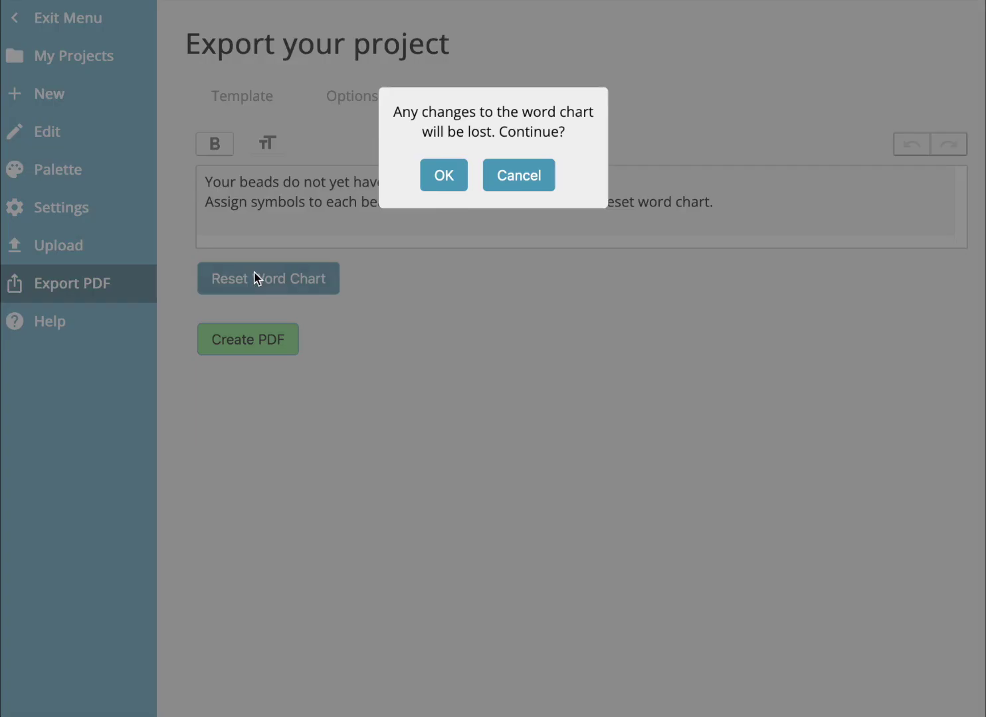
left_click(439, 175)
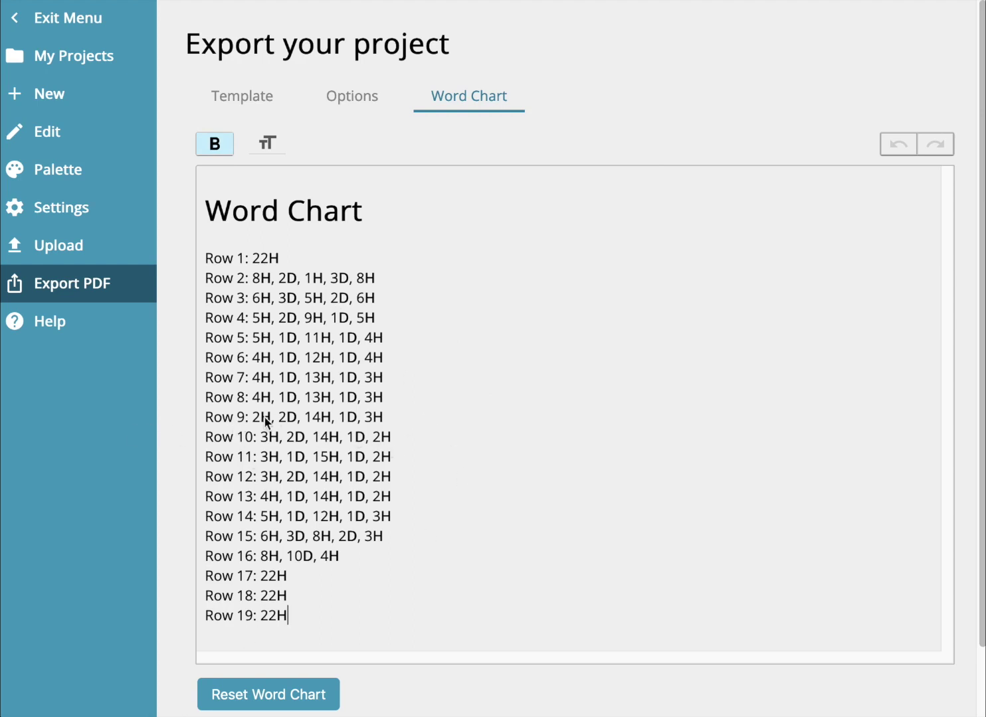
Cut rows 1 to 9 from the word chart and put a "Part 1" heading followed by a blank line in their place.
left_click_drag(423, 419, 141, 250)
key("ctrl+c")
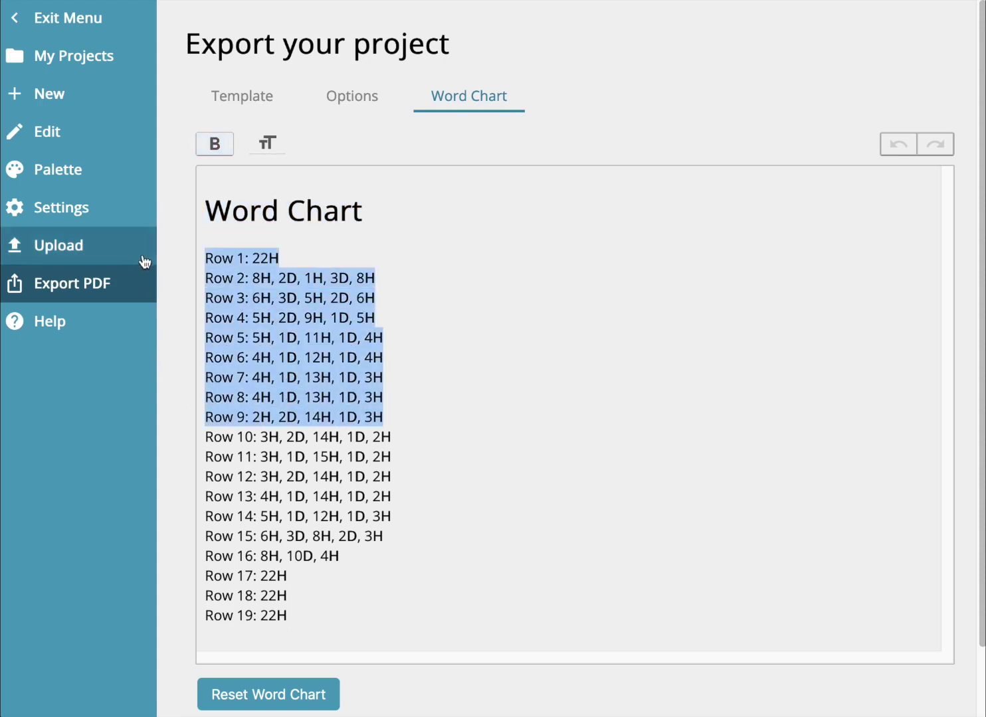
key("BackSpace")
type("Part 1")
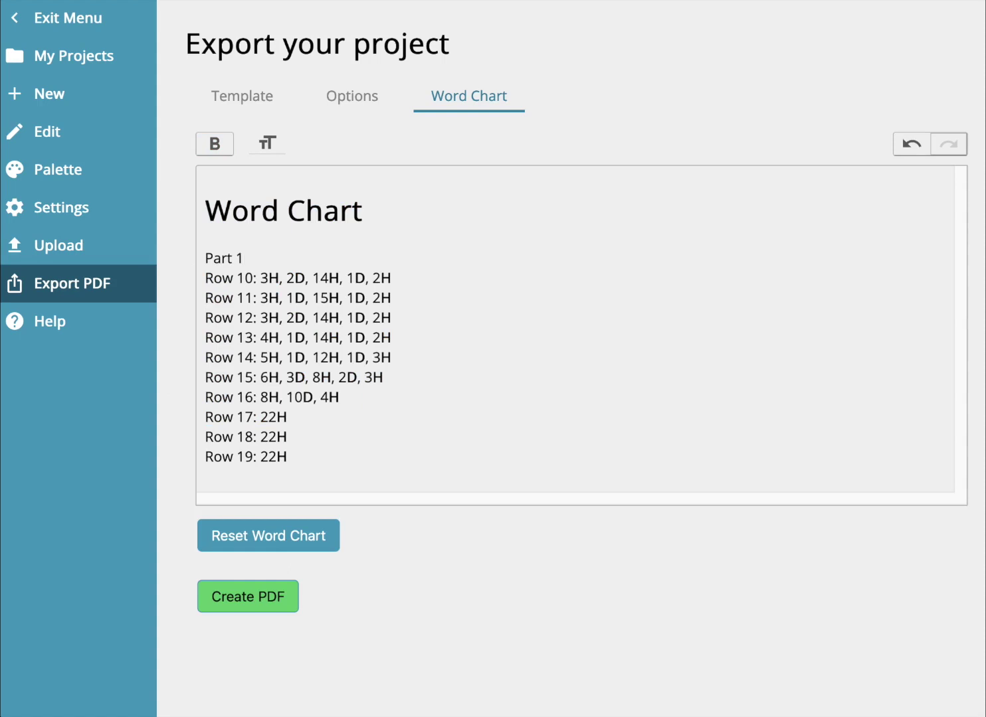
key("Return")
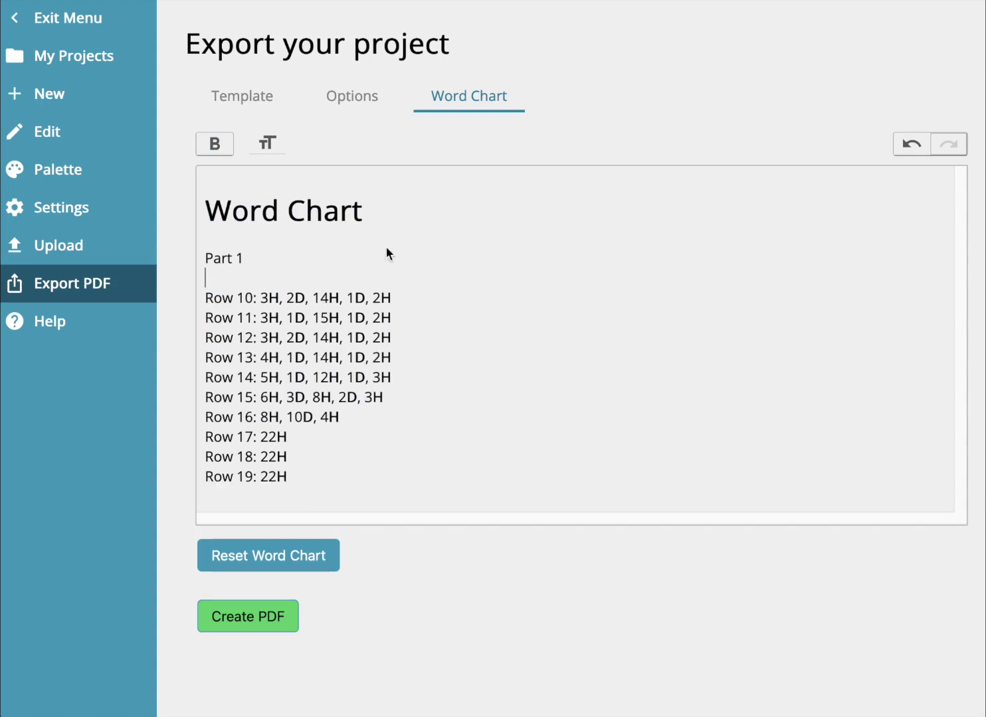
Add a "Part 2" heading after row 19 of the word chart and paste the cut rows 1 to 9 beneath it.
key("Return")
type("Part 2")
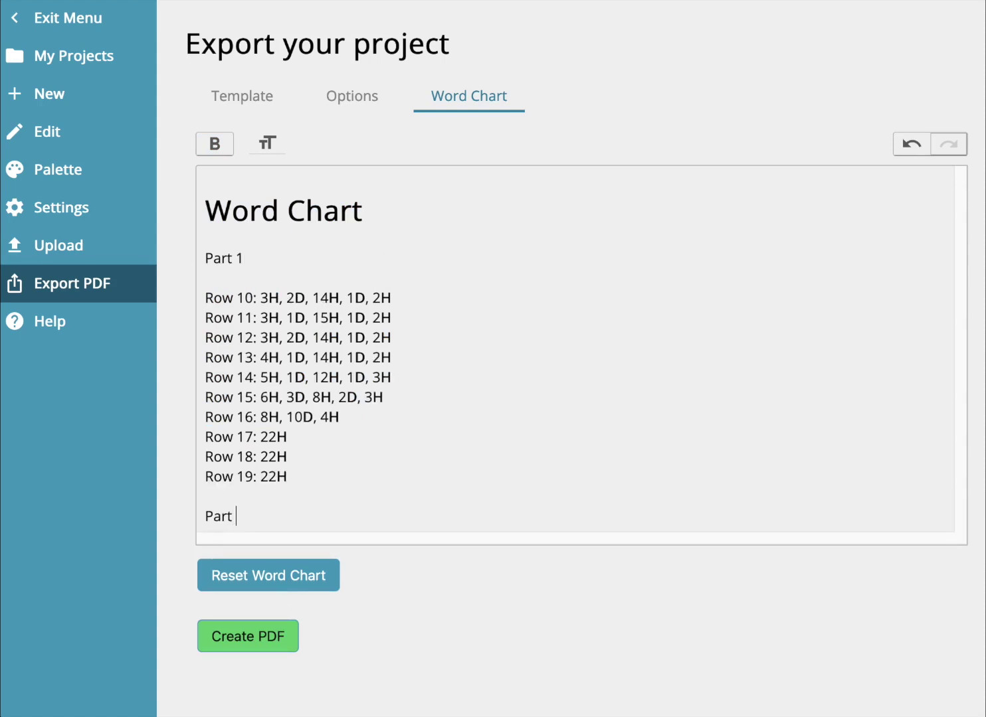
key("Return")
key("Return")
key("ctrl+v")
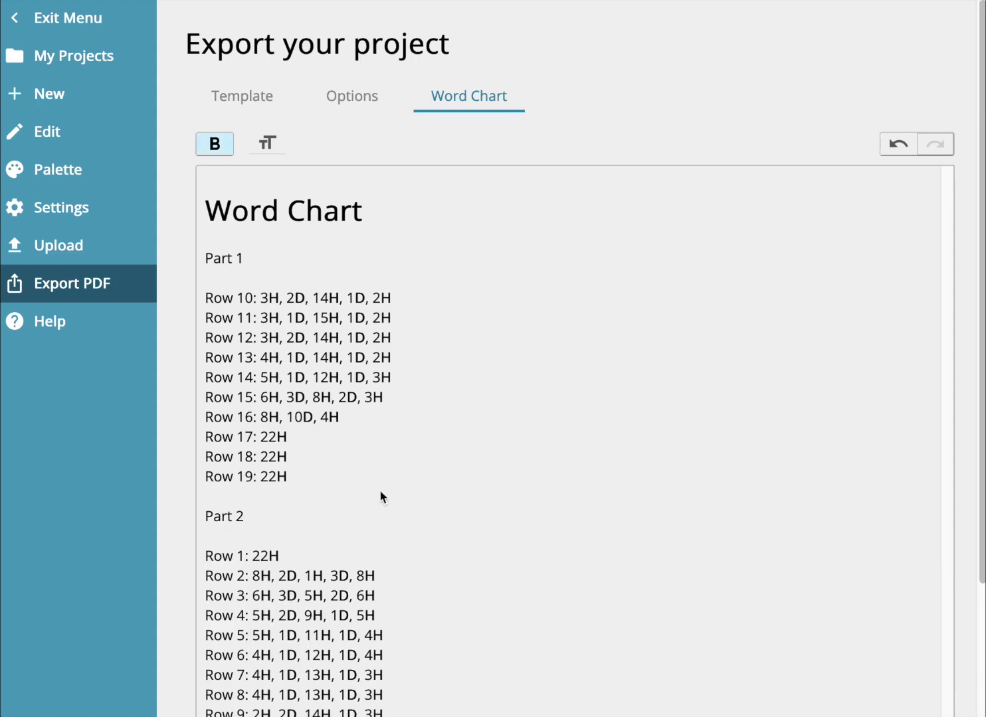
left_click(397, 226)
left_click_drag(246, 258, 185, 236)
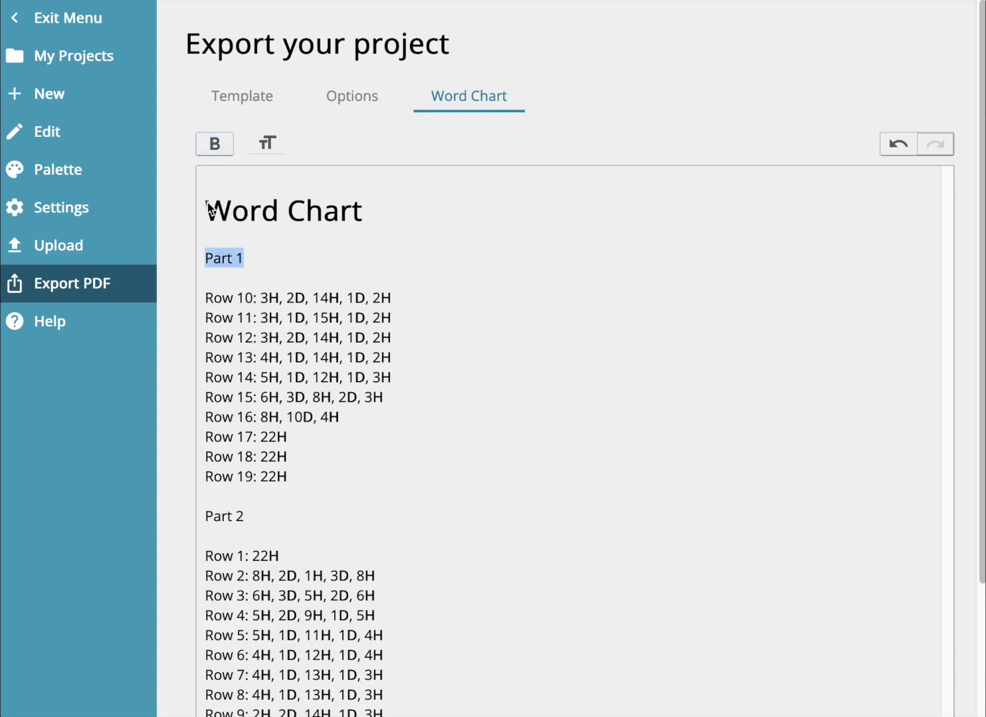
left_click(711, 243)
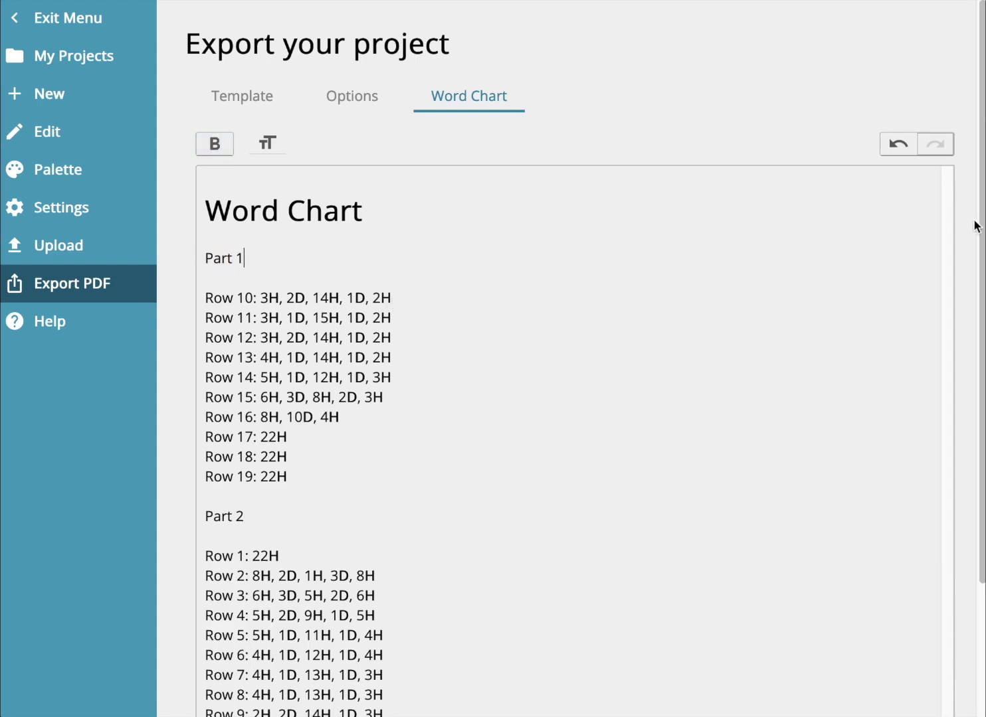
Insert the word chart shortcode into the empty PDF template and look over the edited word chart.
left_click(236, 97)
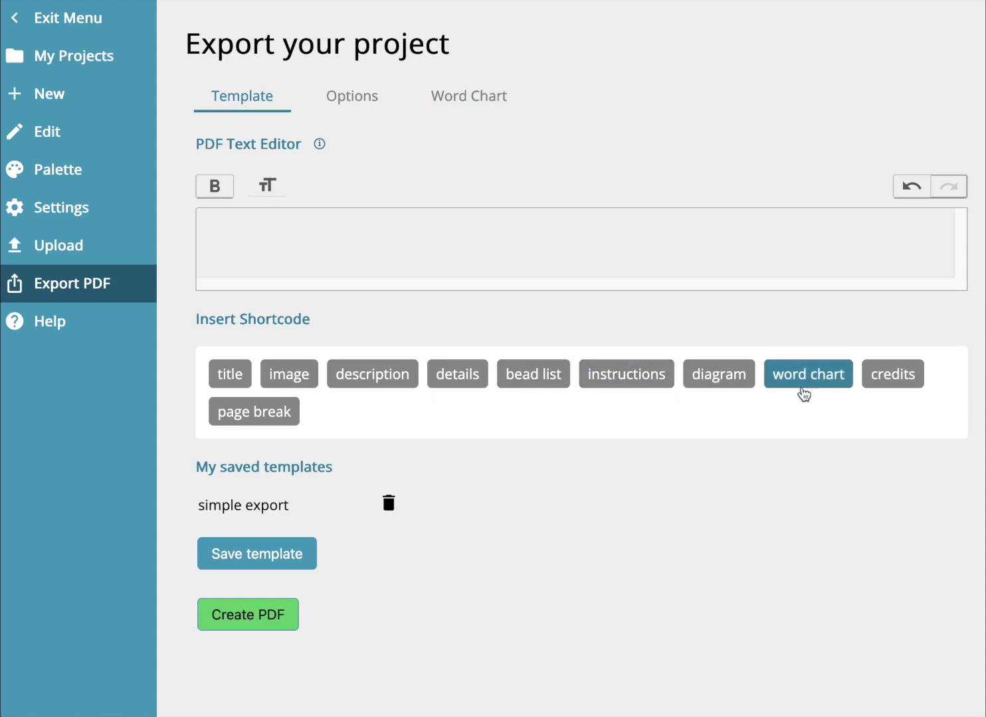
left_click(805, 390)
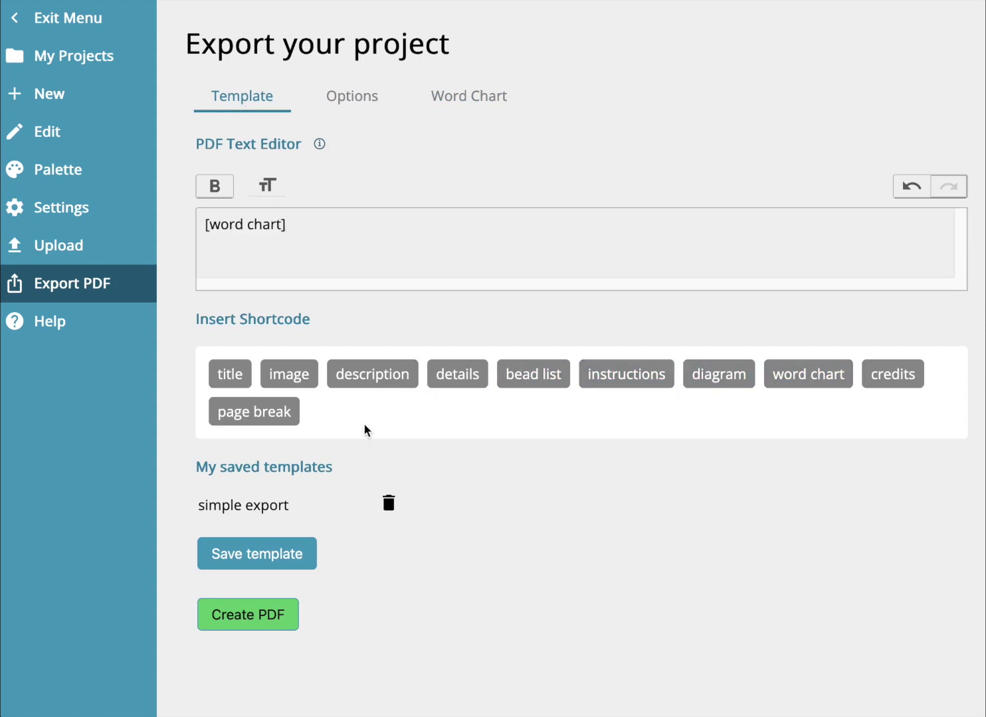
left_click(469, 97)
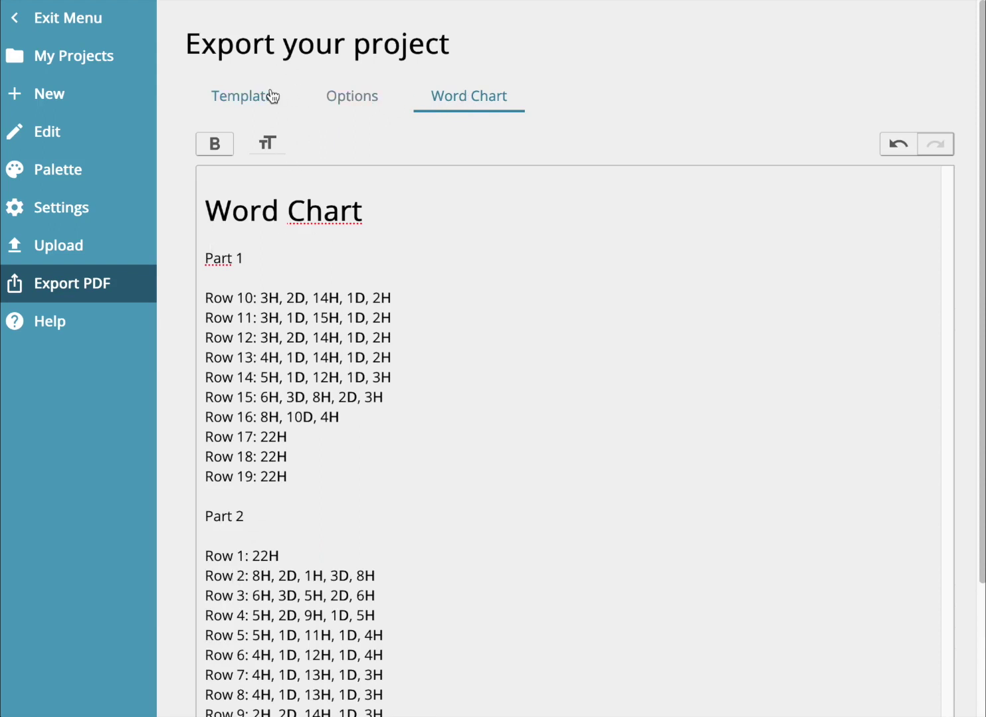
Enable the custom word chart option and create the PDF to review the Part 1 and Part 2 sections.
left_click(331, 95)
left_click(420, 153)
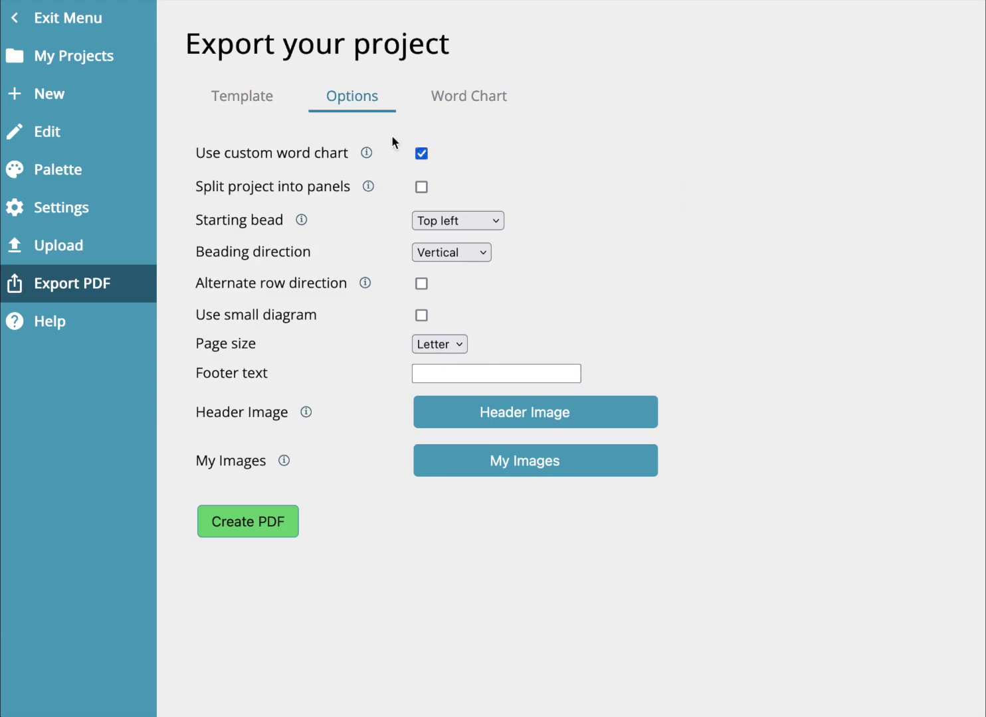
left_click(249, 524)
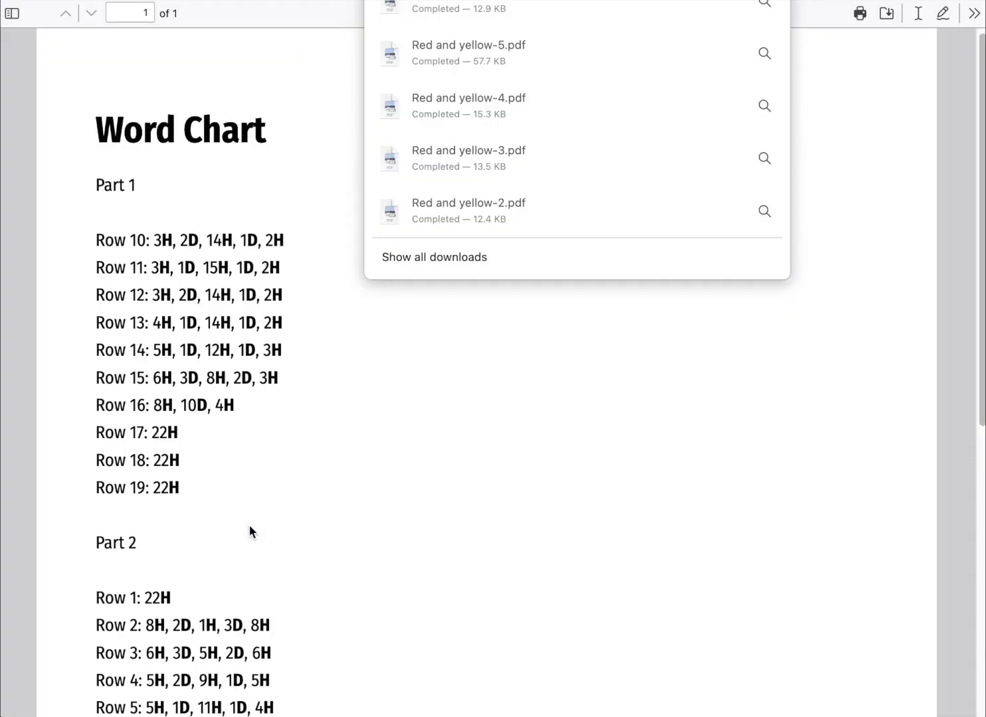
left_click(190, 226)
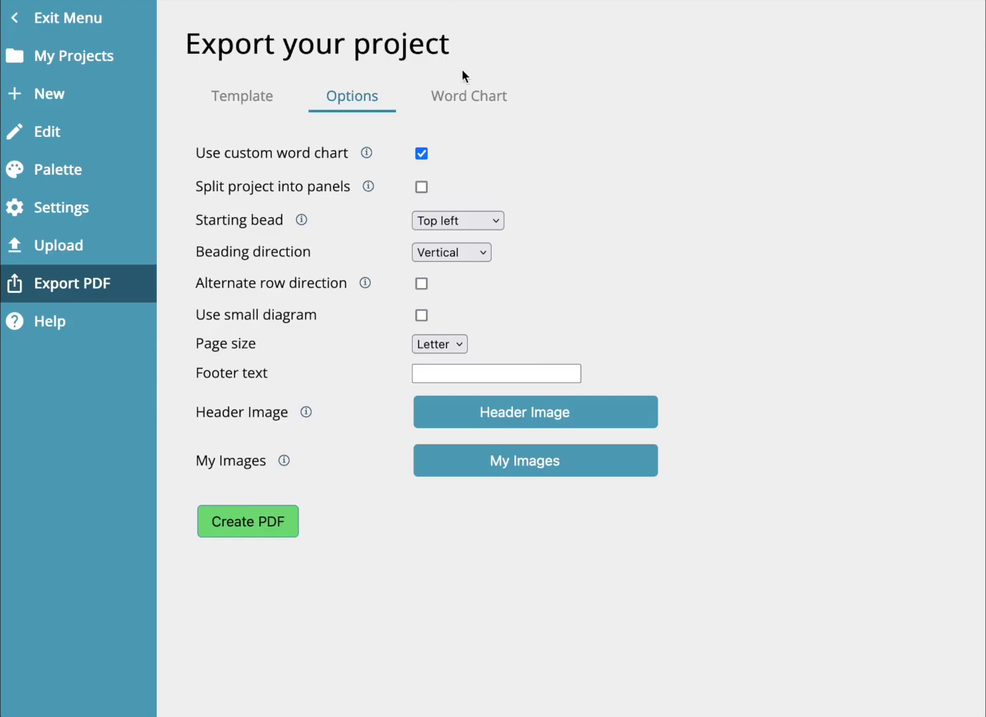
Discard the word chart edits by resetting the chart, and turn off the custom word chart option.
left_click(464, 98)
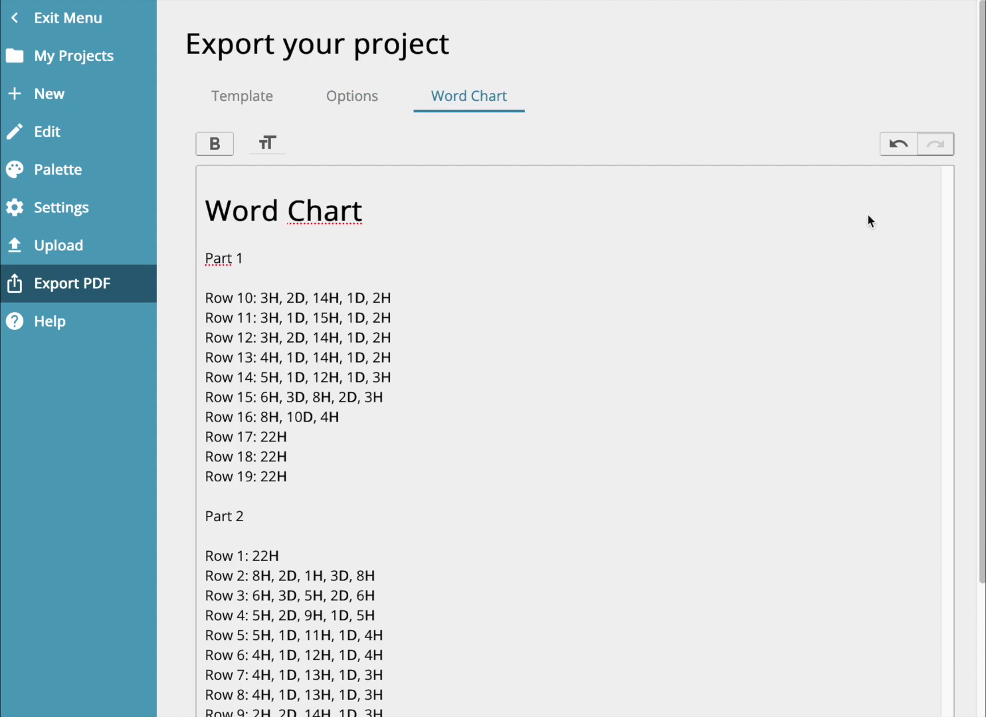
scroll(981, 199, "down", 3)
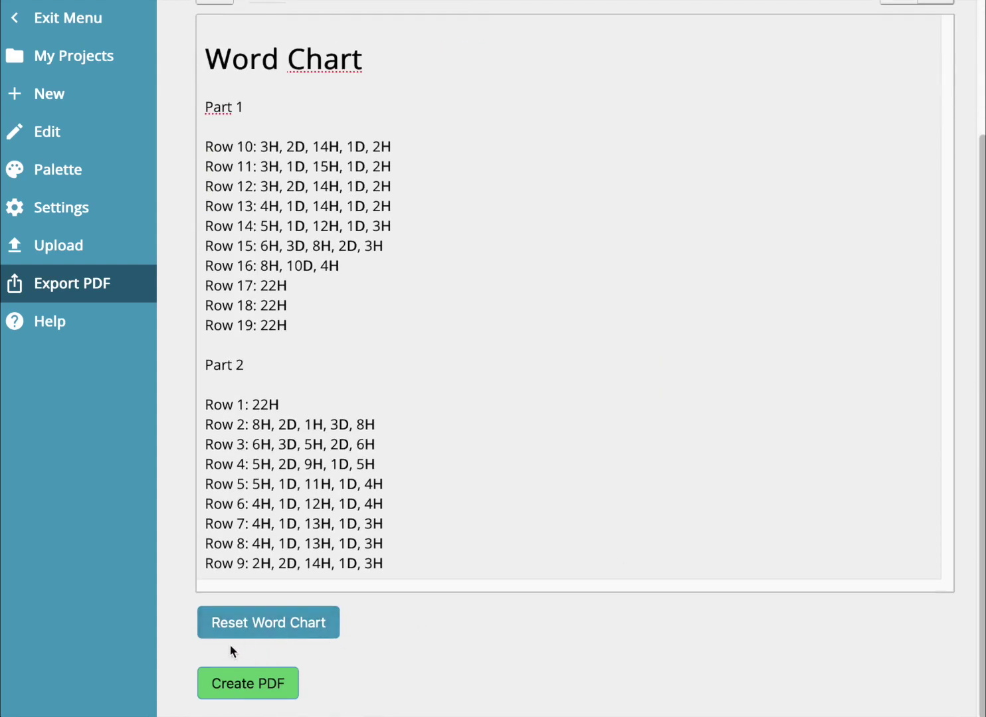
left_click(298, 623)
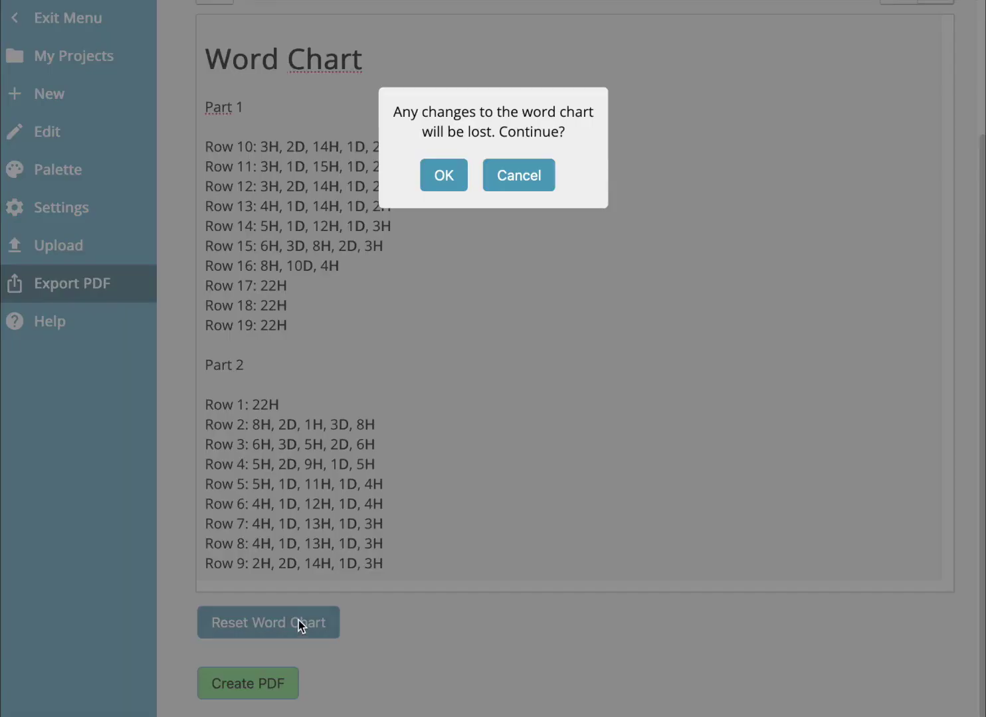
left_click(444, 172)
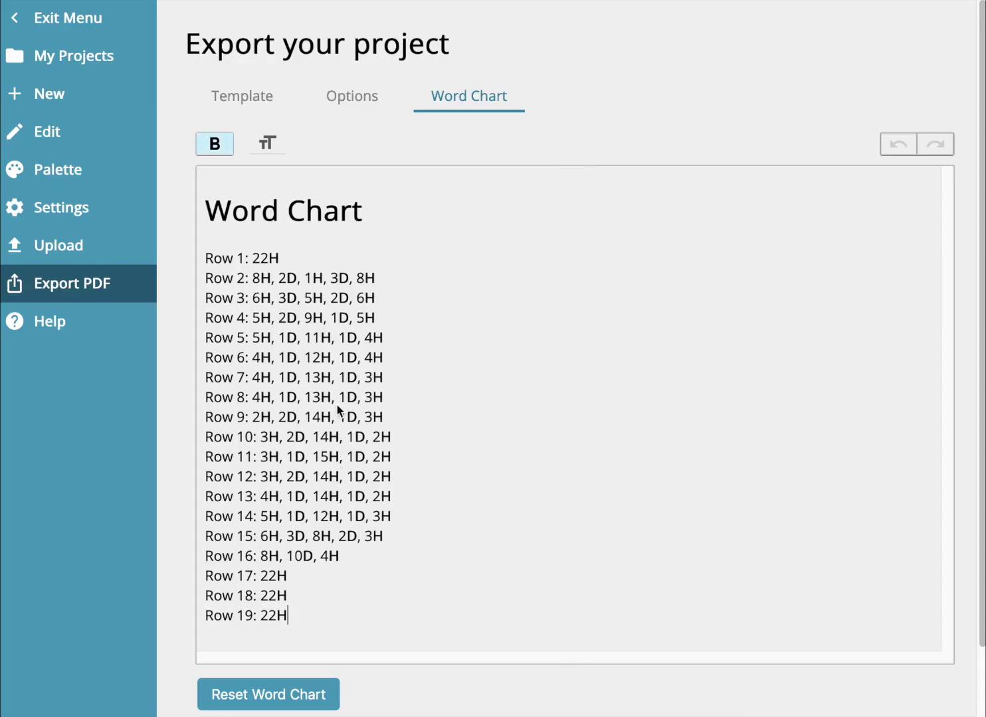
left_click(359, 96)
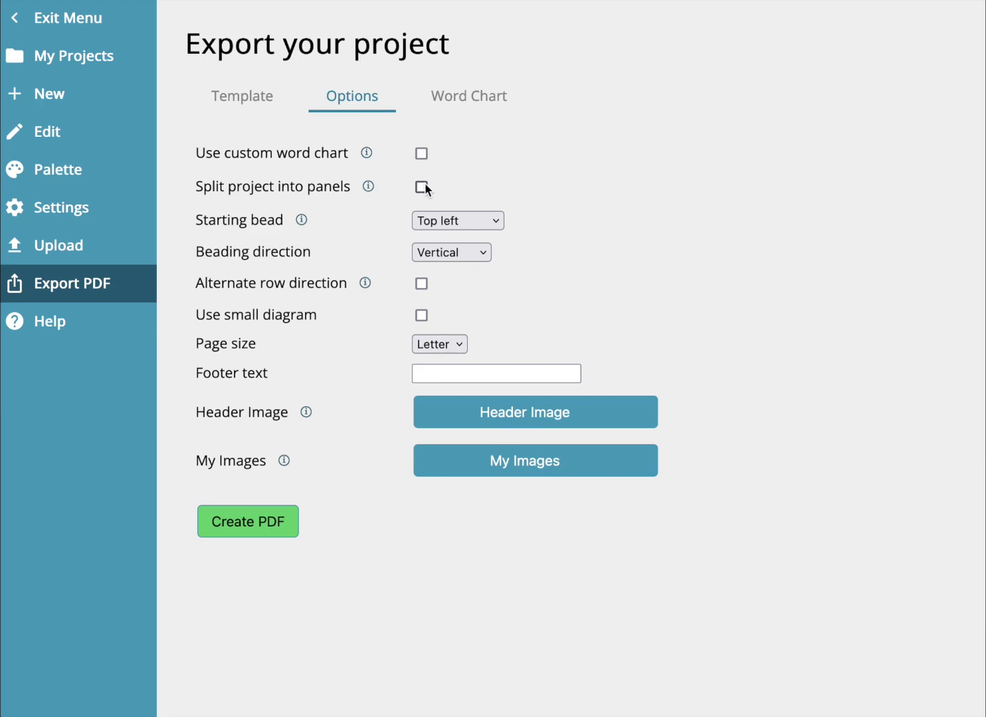
Resize the project to 80 rows and 80 columns in its details.
left_click(97, 27)
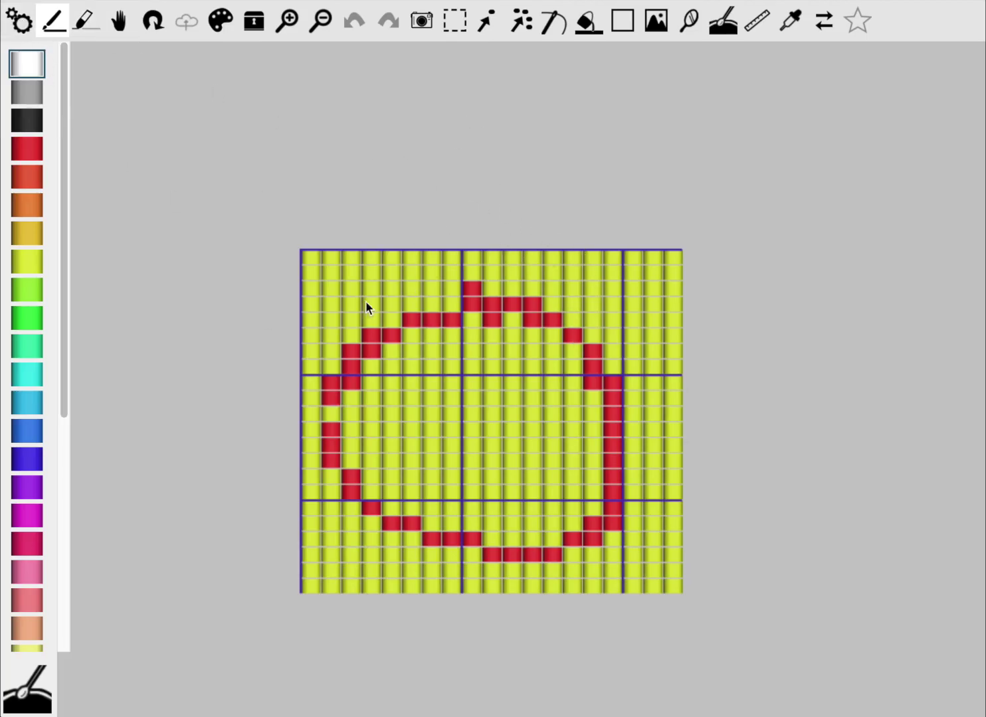
left_click(20, 21)
left_click(79, 136)
left_click(324, 101)
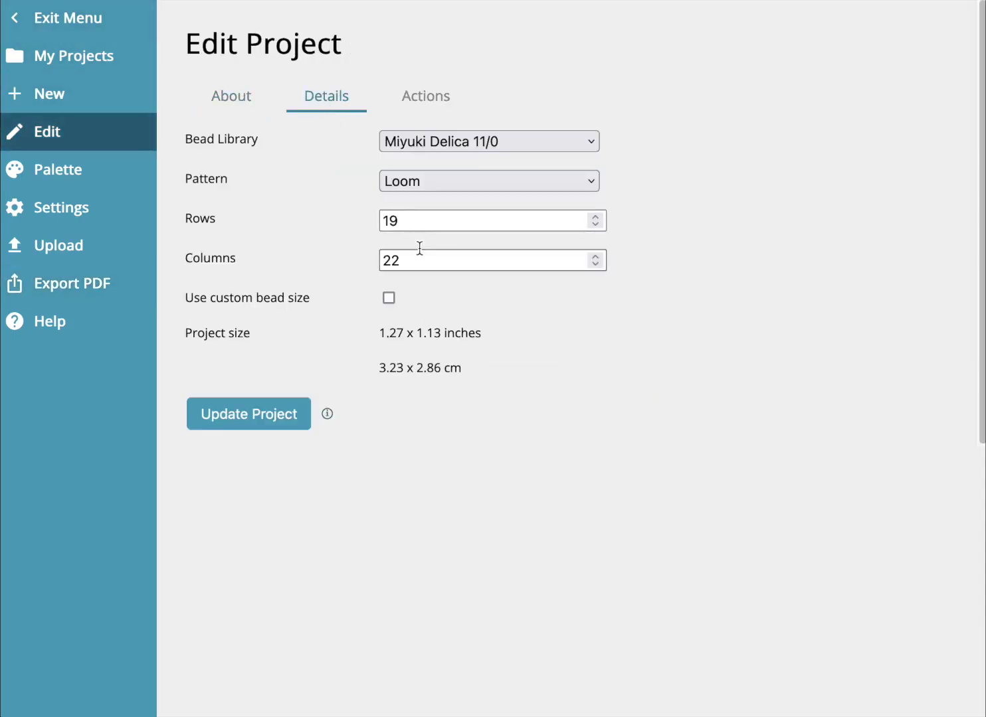
left_click_drag(420, 220, 311, 217)
type("80")
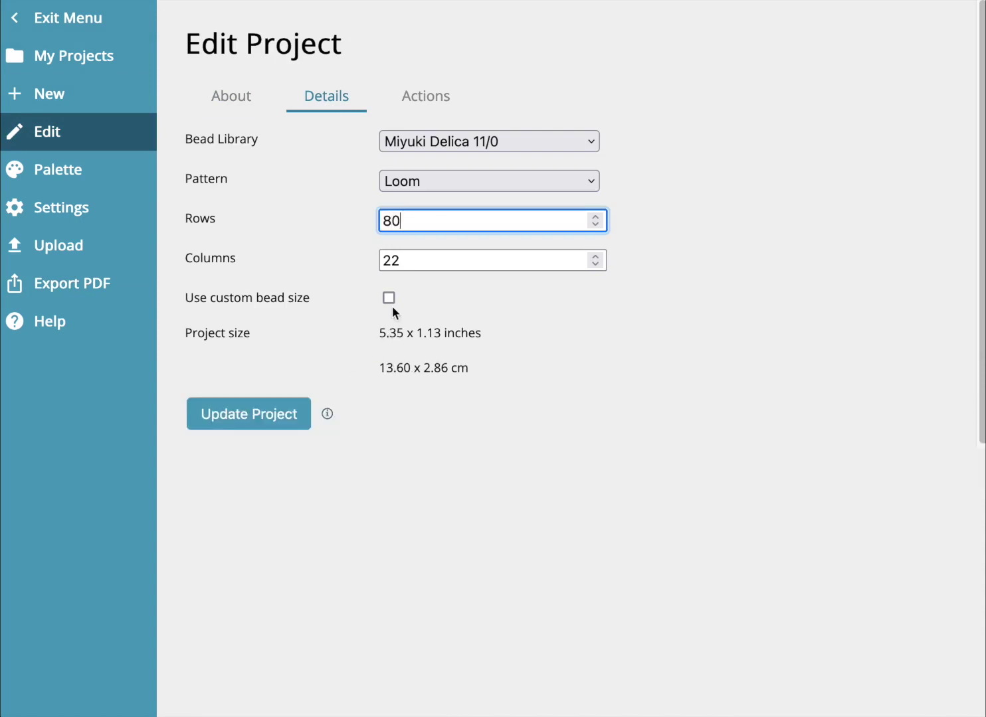
left_click_drag(422, 262, 396, 254)
type("80")
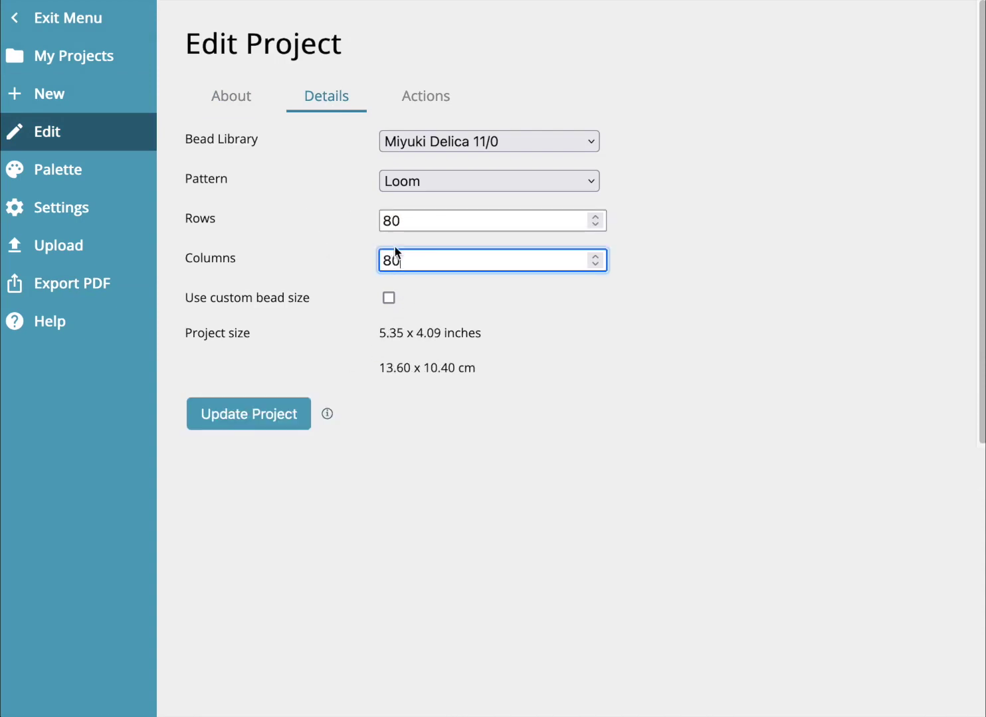
left_click(268, 423)
Fill the whole enlarged bead canvas with blue beads using the rectangle tool.
scroll(494, 407, "down", 5)
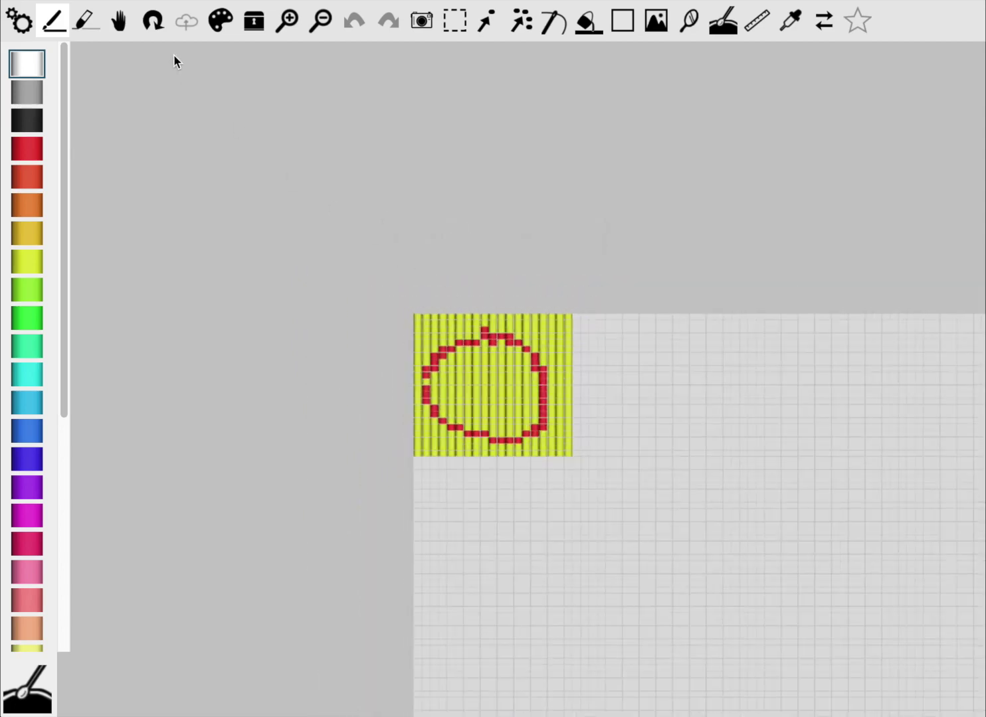
left_click(118, 21)
left_click_drag(697, 474, 453, 275)
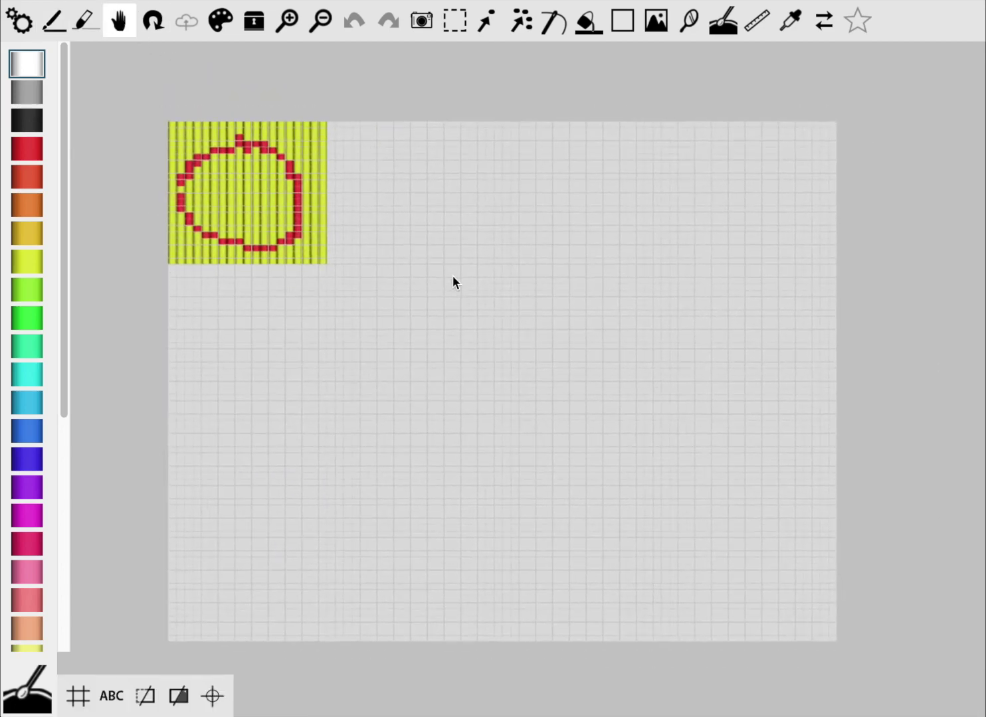
left_click(623, 23)
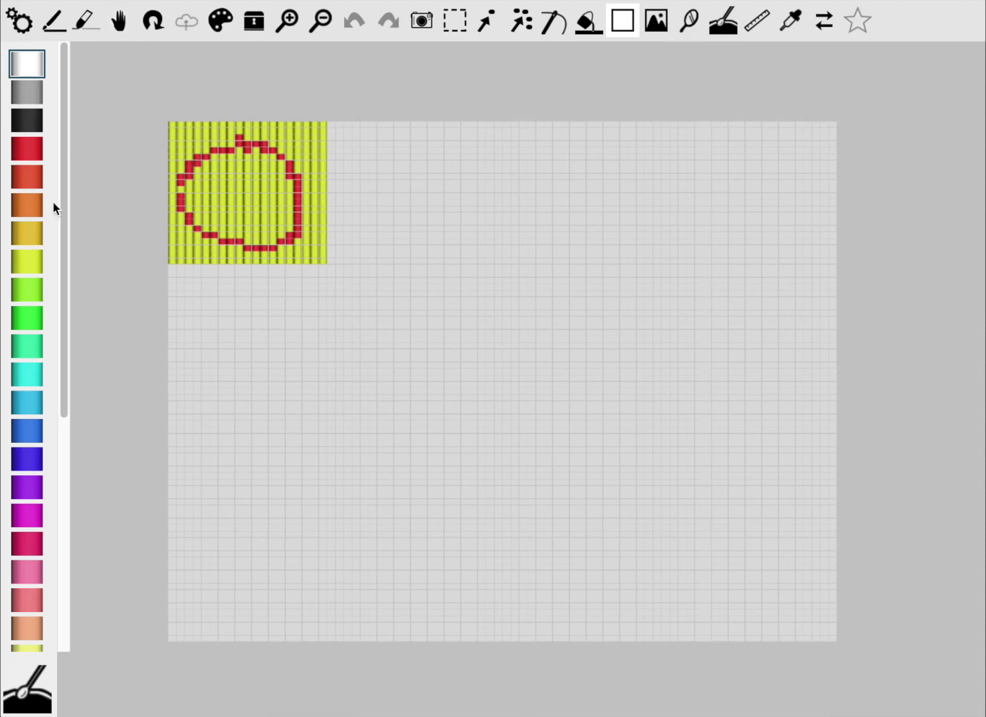
left_click(27, 434)
left_click_drag(131, 97, 873, 659)
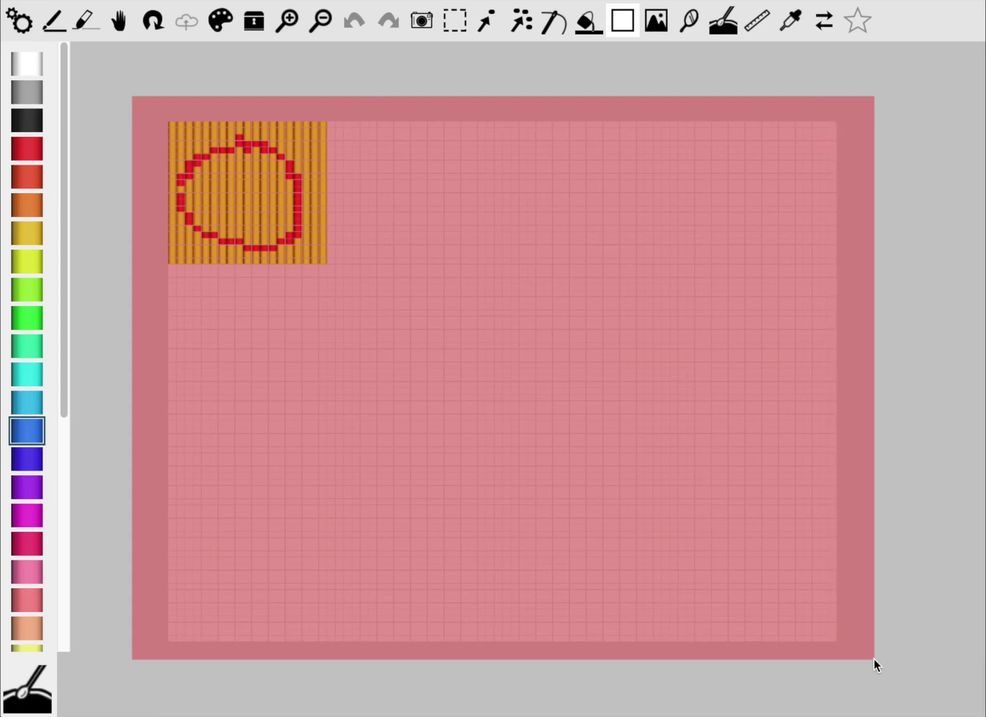
left_click(441, 323)
Draw a large white rectangle in the middle of the canvas, leaving a blue border all around it.
left_click(56, 22)
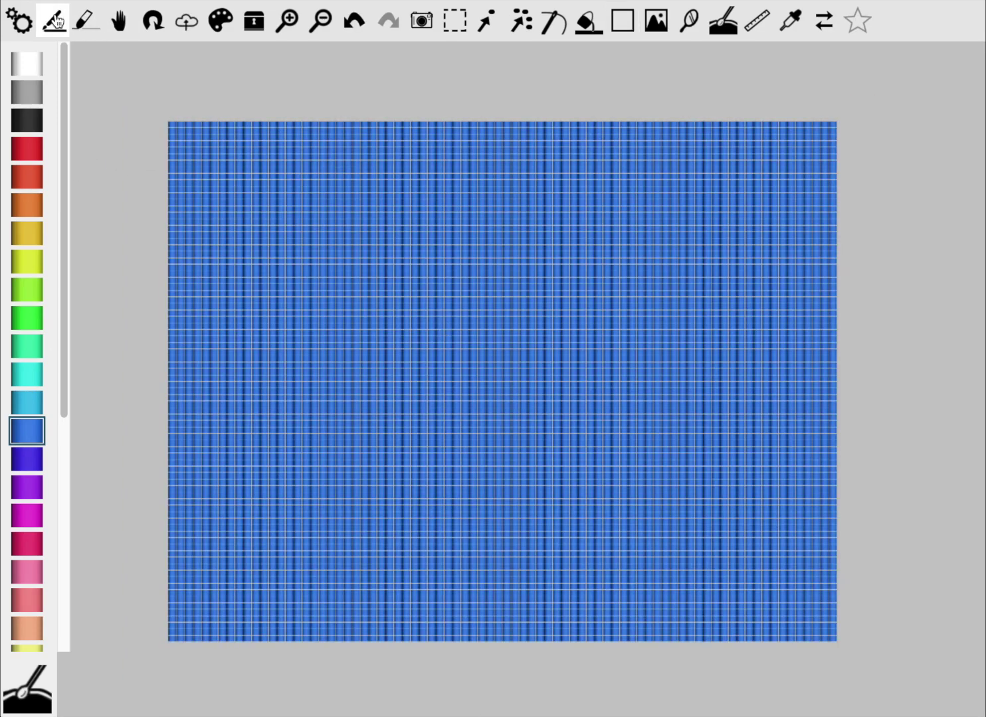
left_click(27, 148)
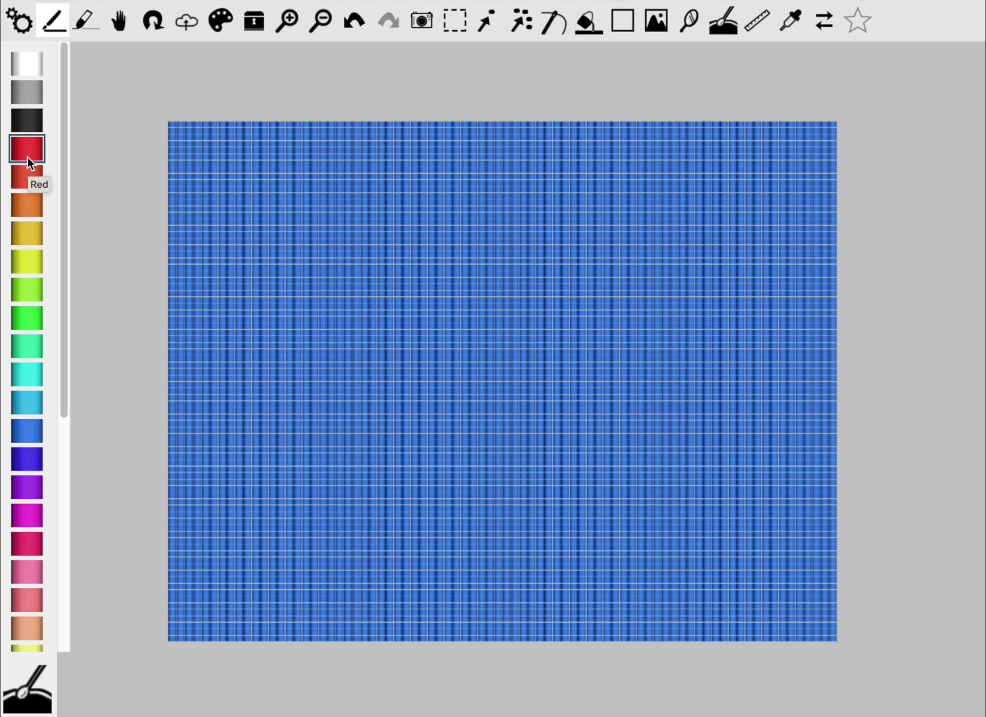
left_click(623, 20)
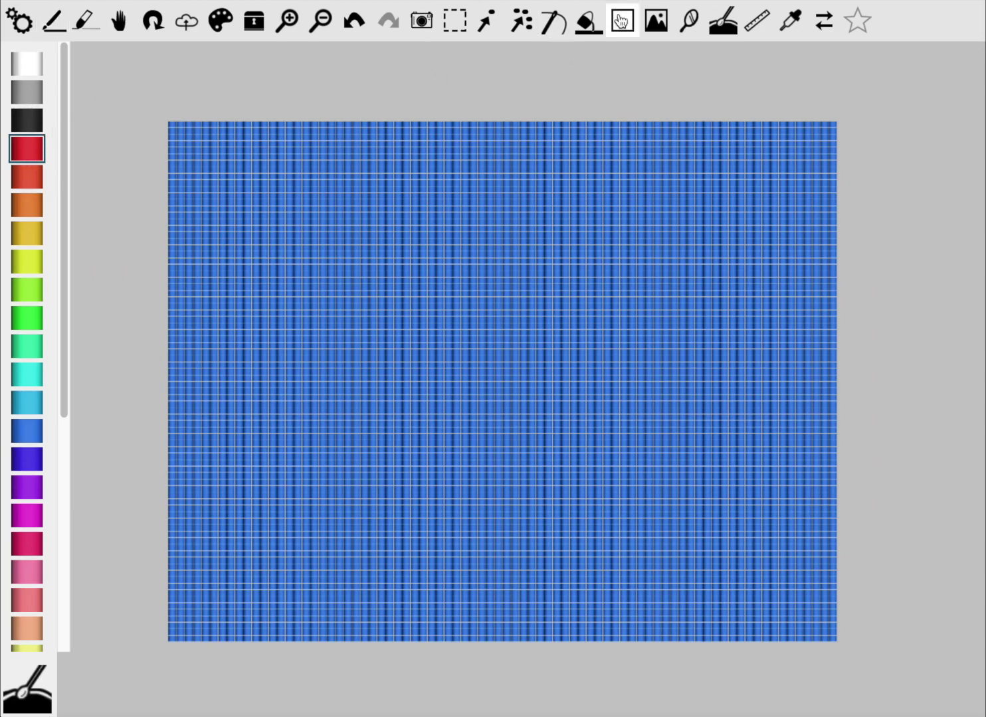
left_click(26, 65)
left_click_drag(268, 193, 719, 546)
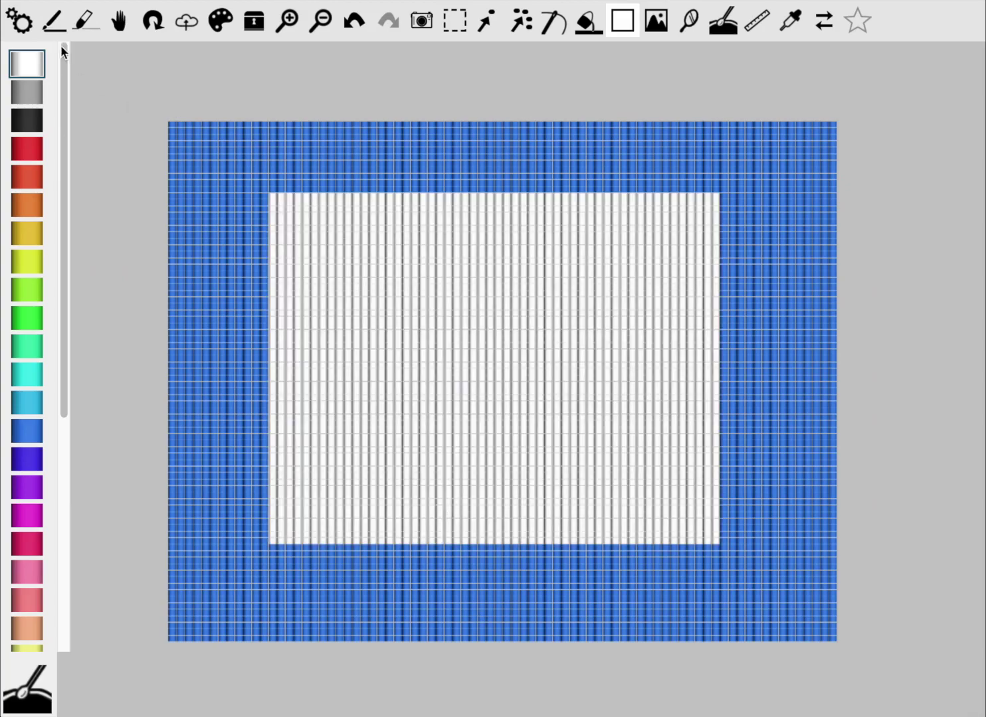
Create a PDF of the enlarged project from the saved export template and review its pages.
left_click(19, 22)
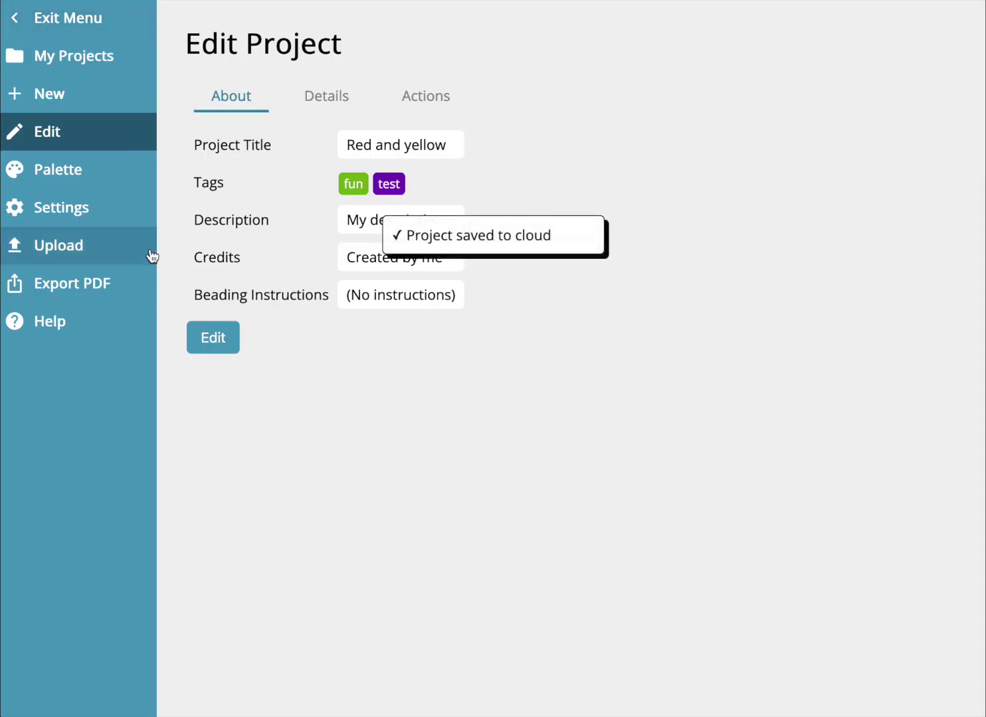
left_click(82, 288)
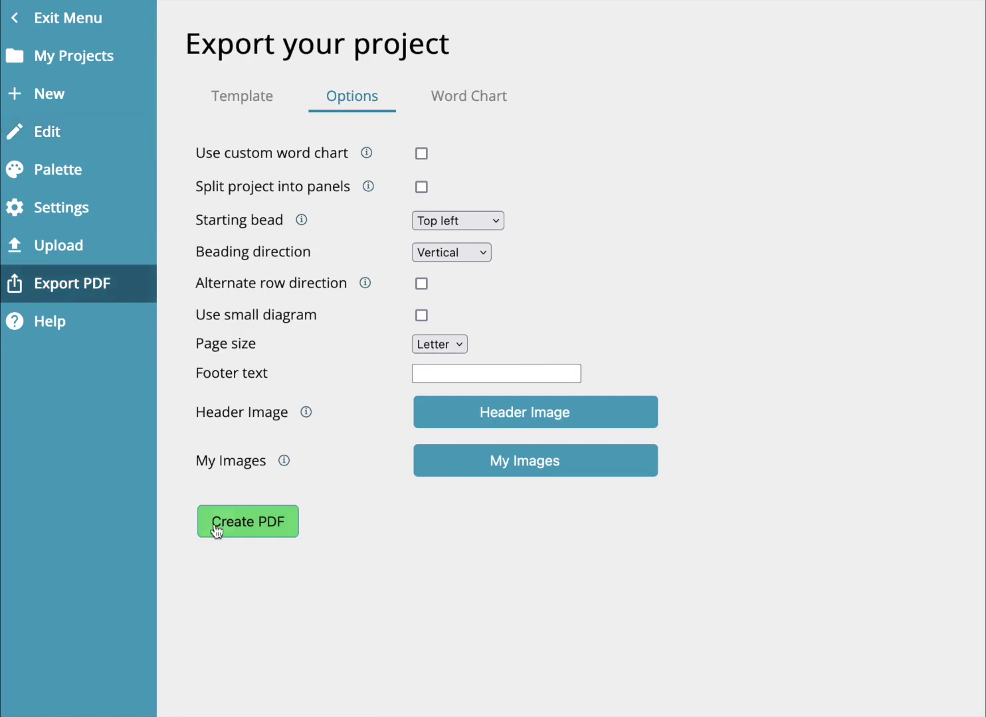
left_click(242, 100)
scroll(983, 345, "down", 2)
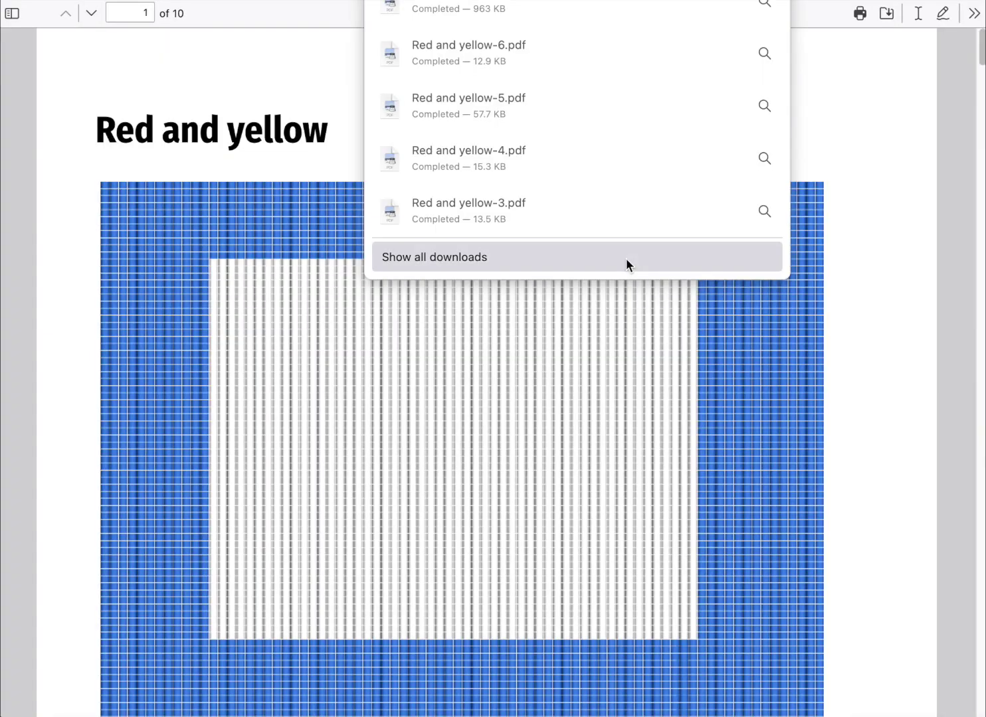
Look through the pages of the exported PDF of the 80 by 80 project.
left_click(746, 370)
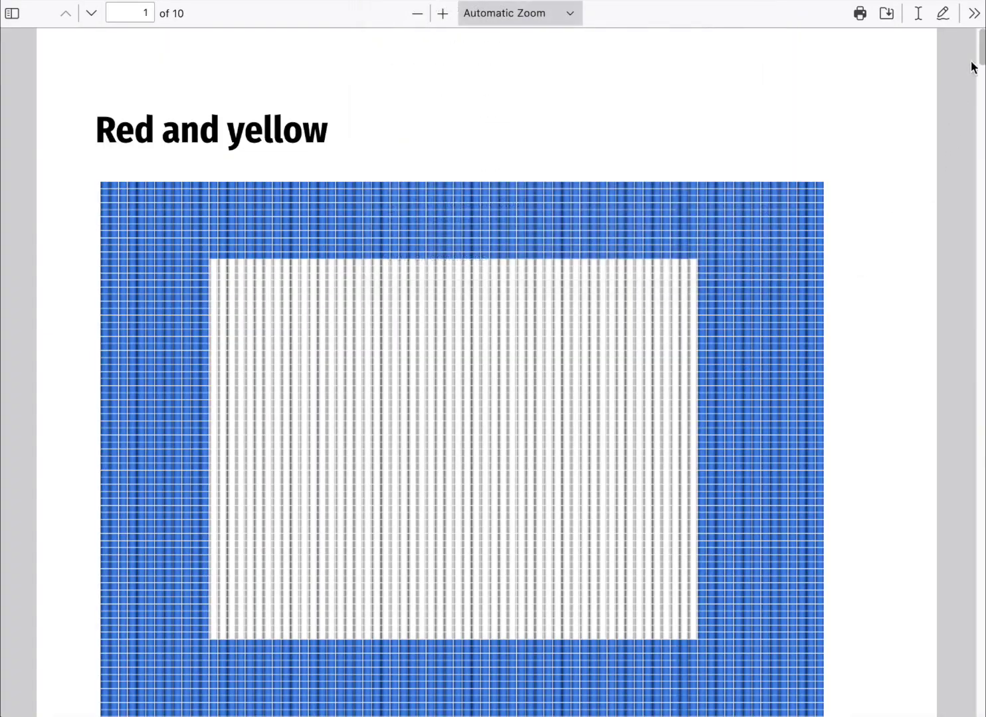
mouse_move(980, 65)
left_mouse_down()
mouse_move(962, 143)
mouse_move(967, 117)
mouse_move(948, 465)
mouse_move(906, 607)
mouse_move(904, 667)
mouse_move(900, 629)
mouse_move(968, 275)
mouse_move(981, 44)
left_mouse_up()
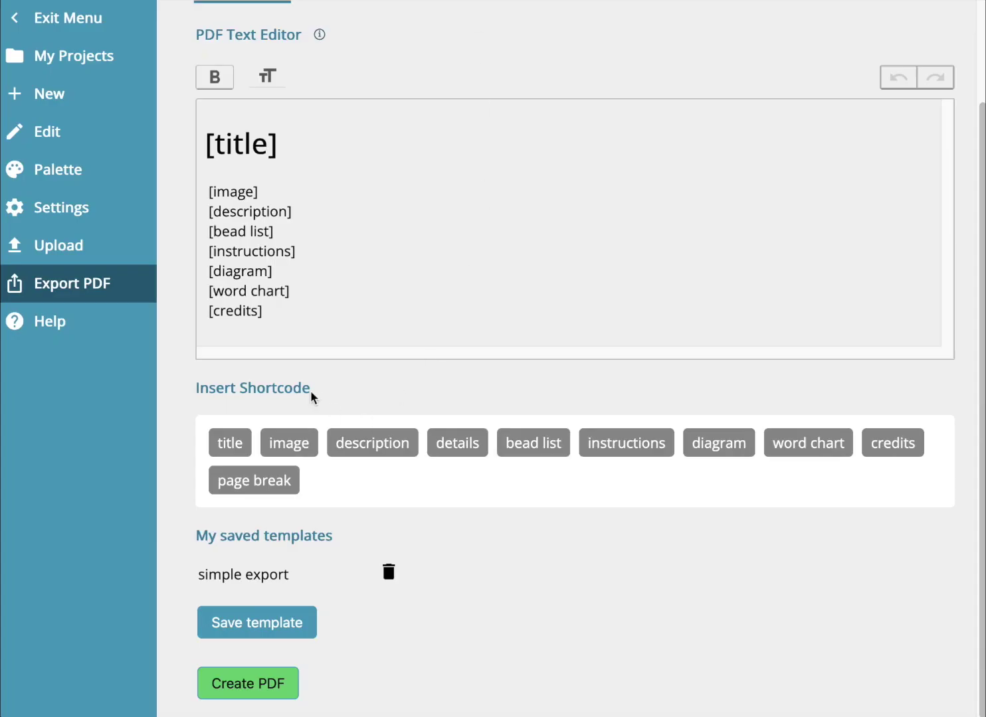
Turn on splitting the project into panels in the export options, with a maximum panel width of 25.
scroll(981, 284, "up", 3)
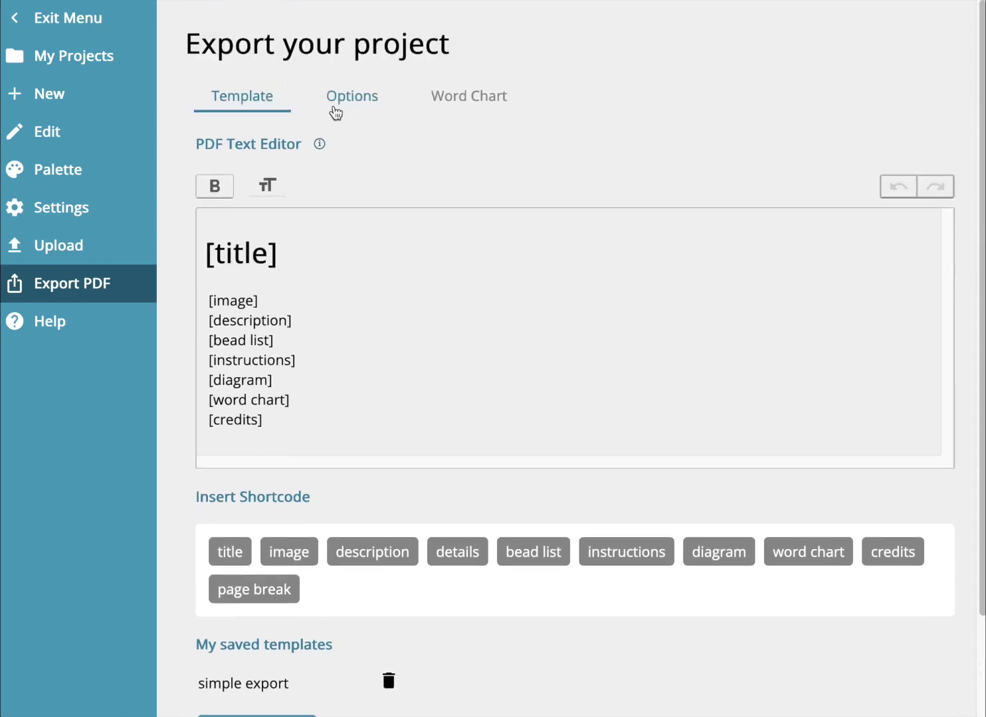
left_click(334, 106)
mouse_move(390, 178)
left_click(421, 186)
key("Tab")
type("25")
left_click(664, 324)
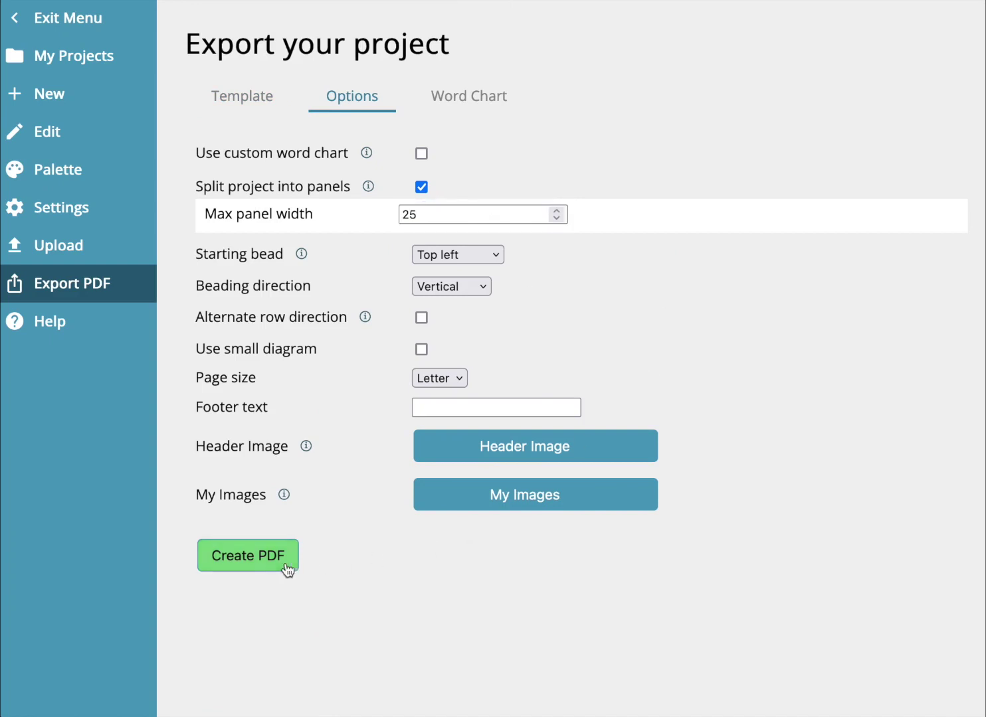
Create the PDF with the panel split and review the pattern diagrams and word charts for each panel.
left_click(245, 563)
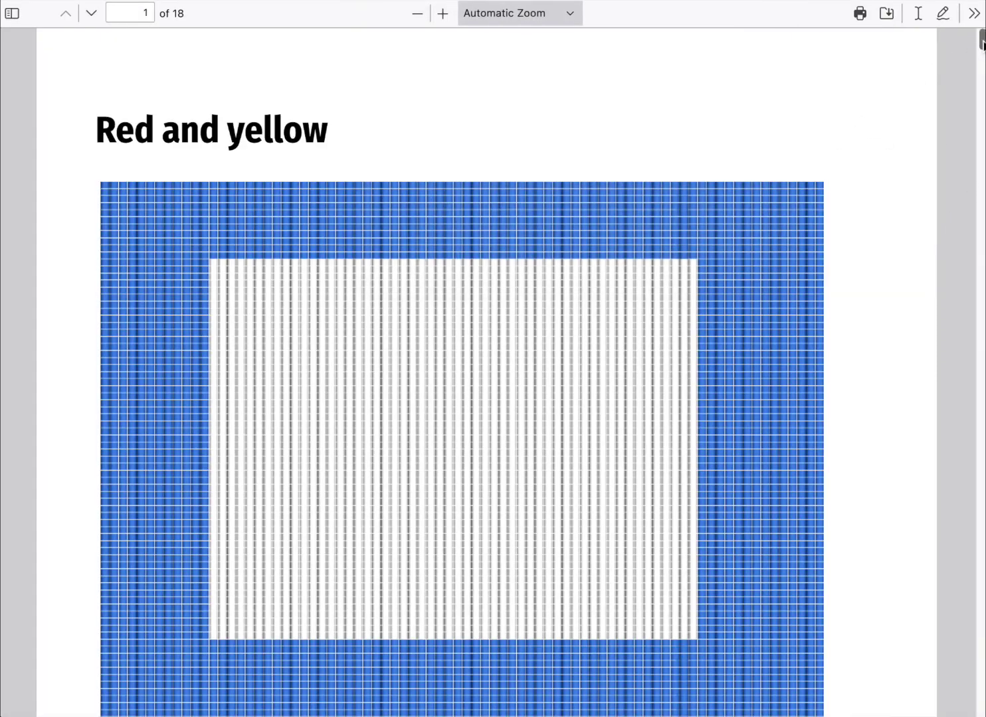
scroll(952, 57, "down", 15)
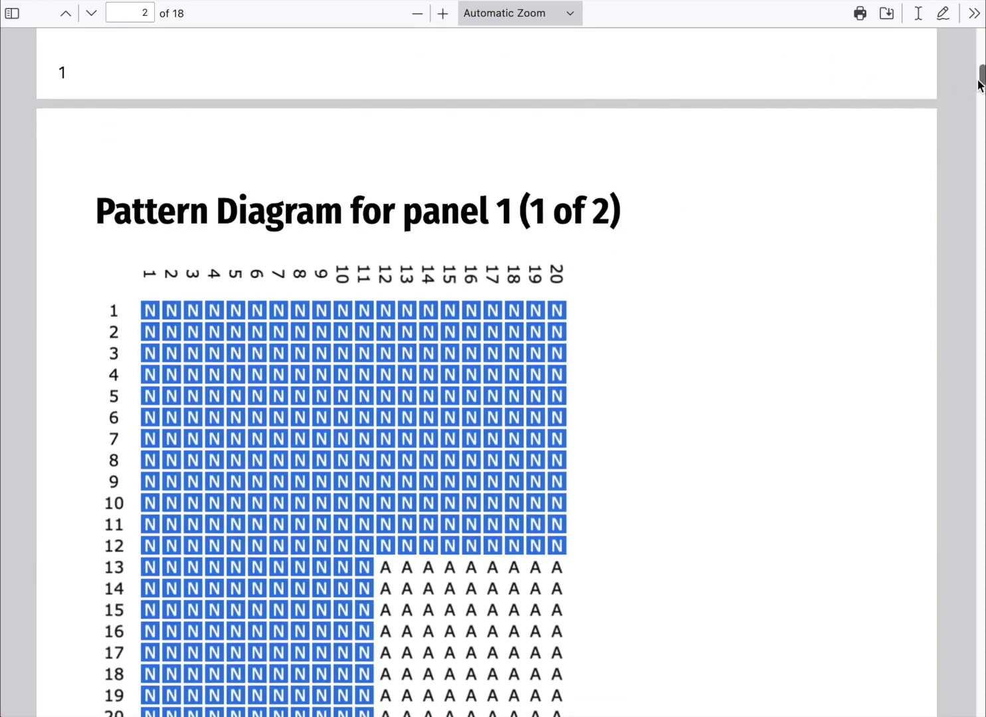
scroll(980, 73, "up", 10)
scroll(493, 372, "down", 15)
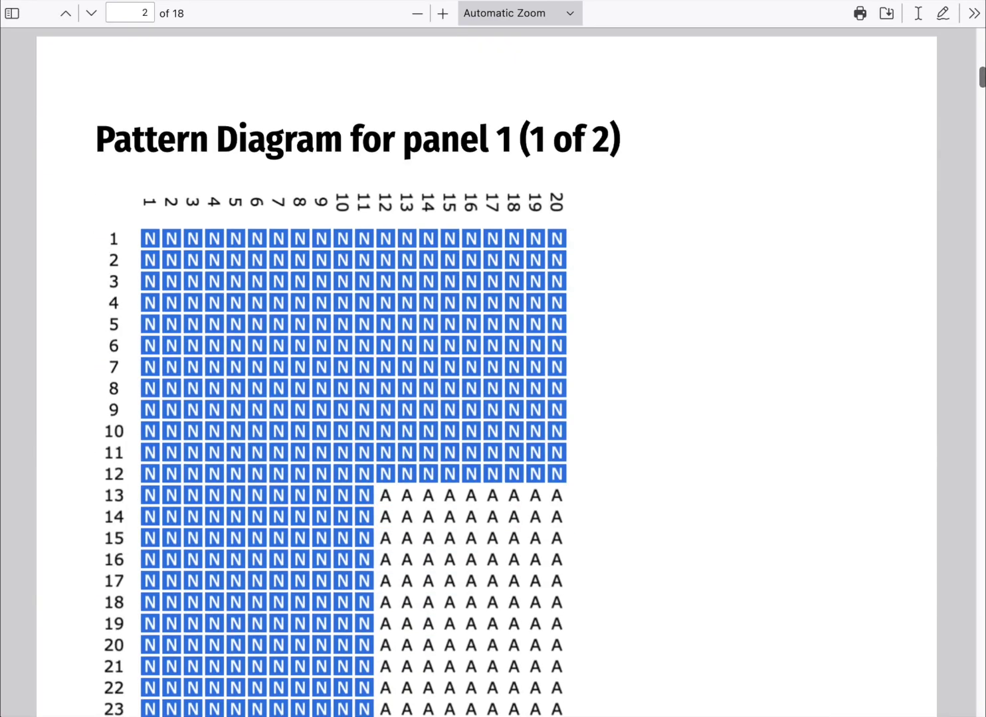
scroll(493, 372, "down", 20)
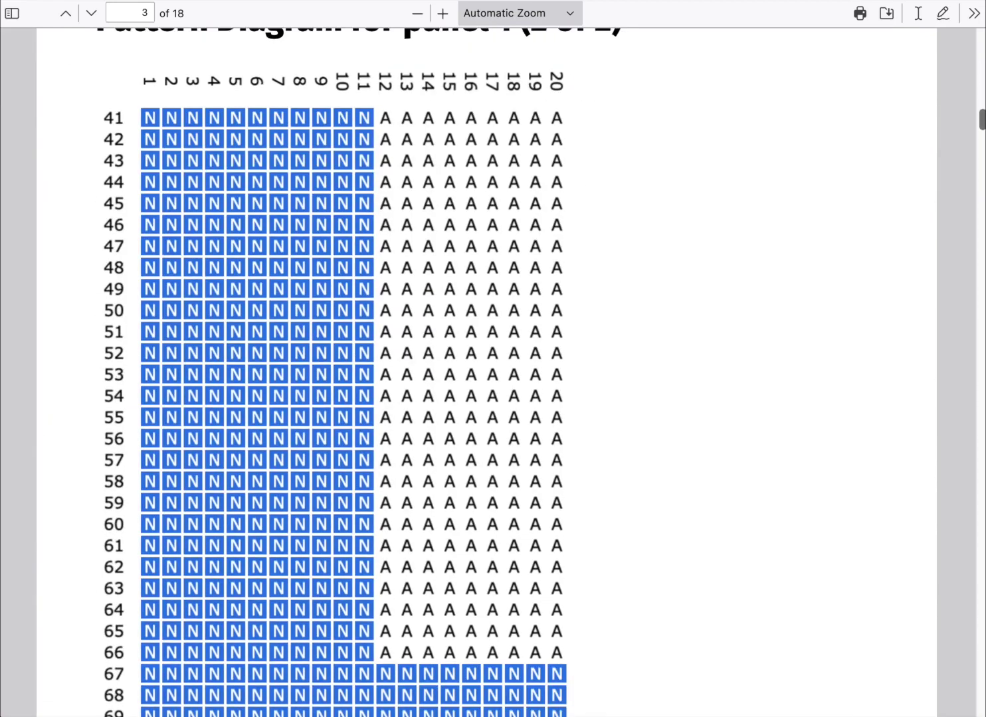
scroll(493, 372, "down", 20)
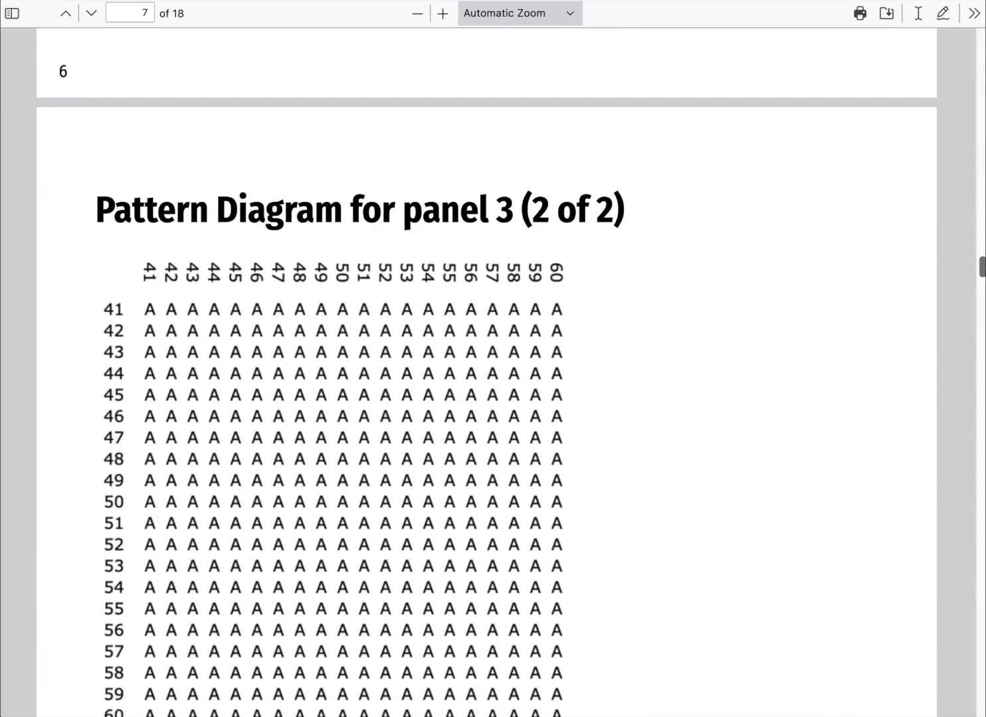
scroll(493, 372, "down", 20)
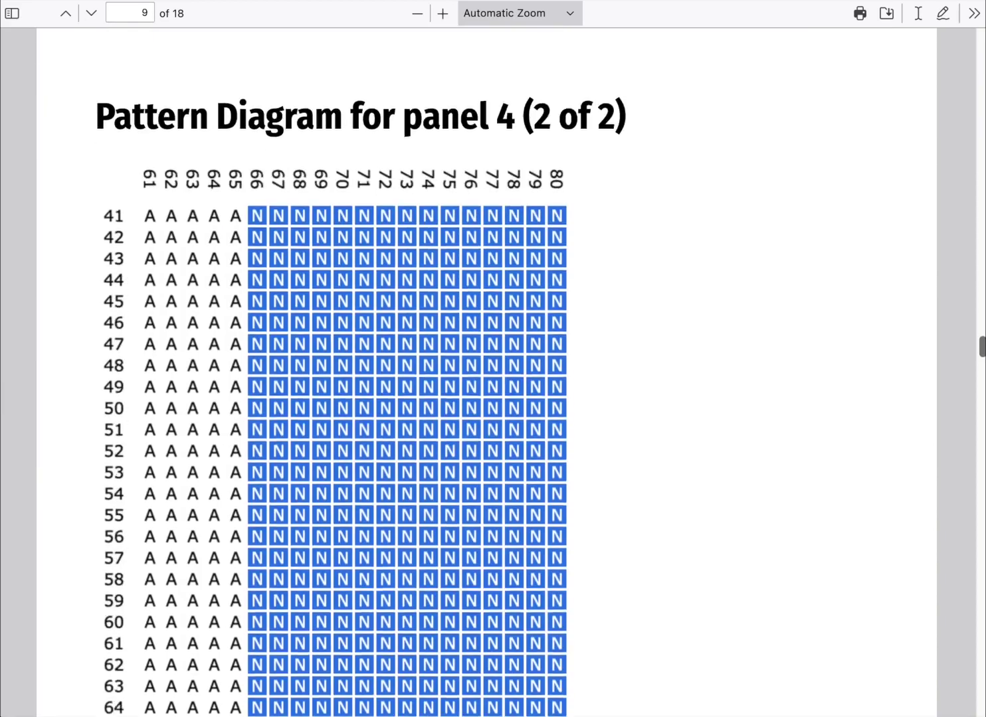
scroll(493, 372, "up", 20)
scroll(492, 372, "up", 20)
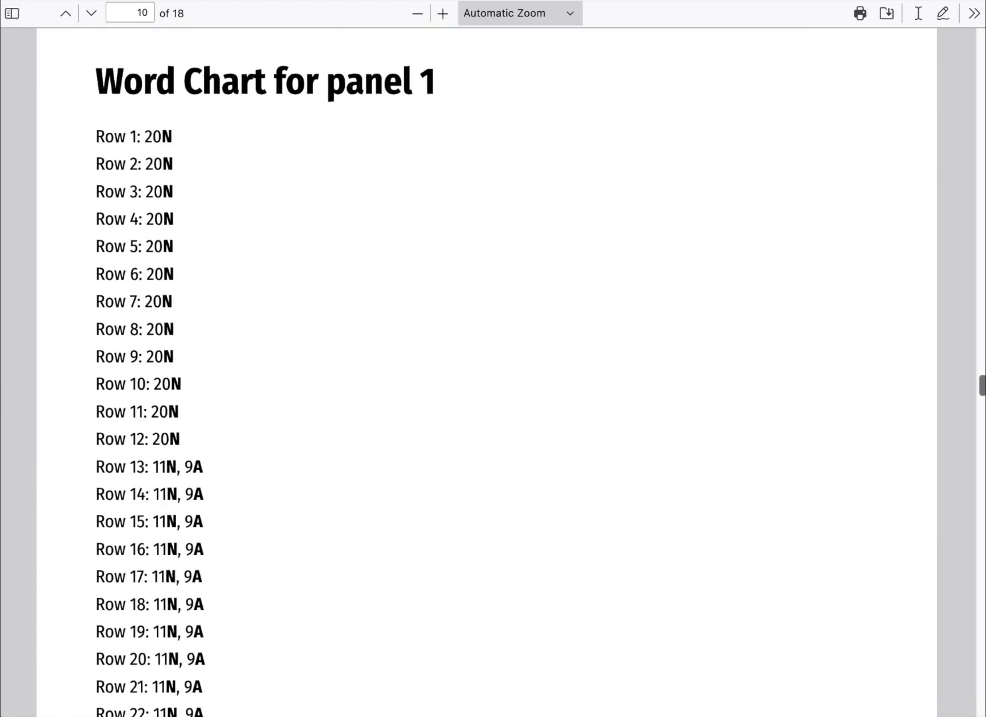
key("Home")
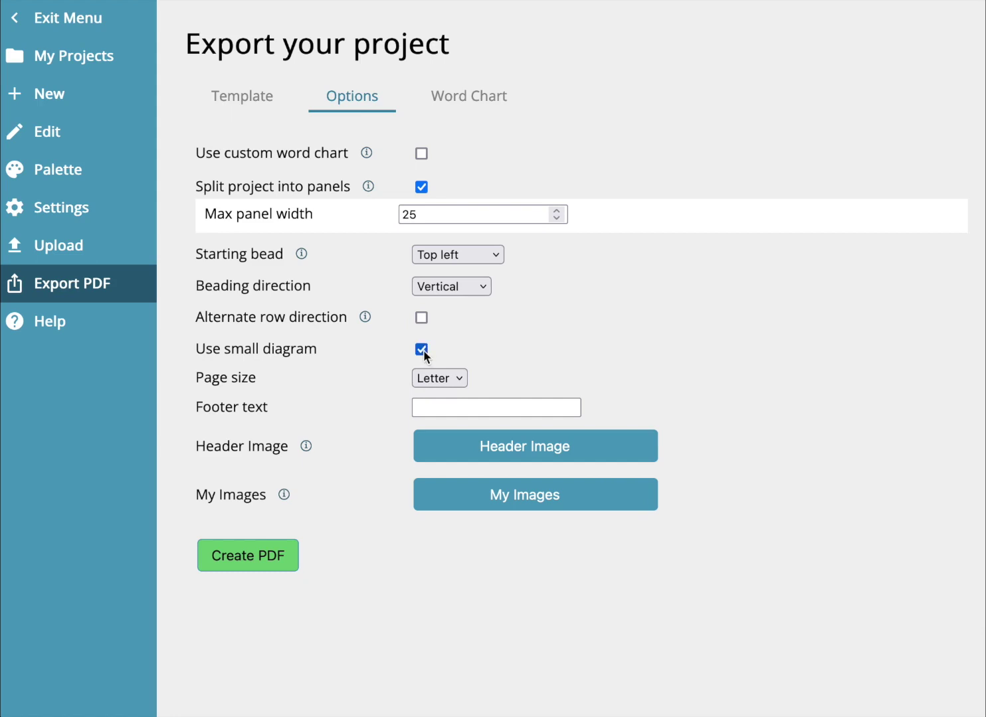
Replace everything below the title in the export template with only the diagram shortcode.
left_click(243, 97)
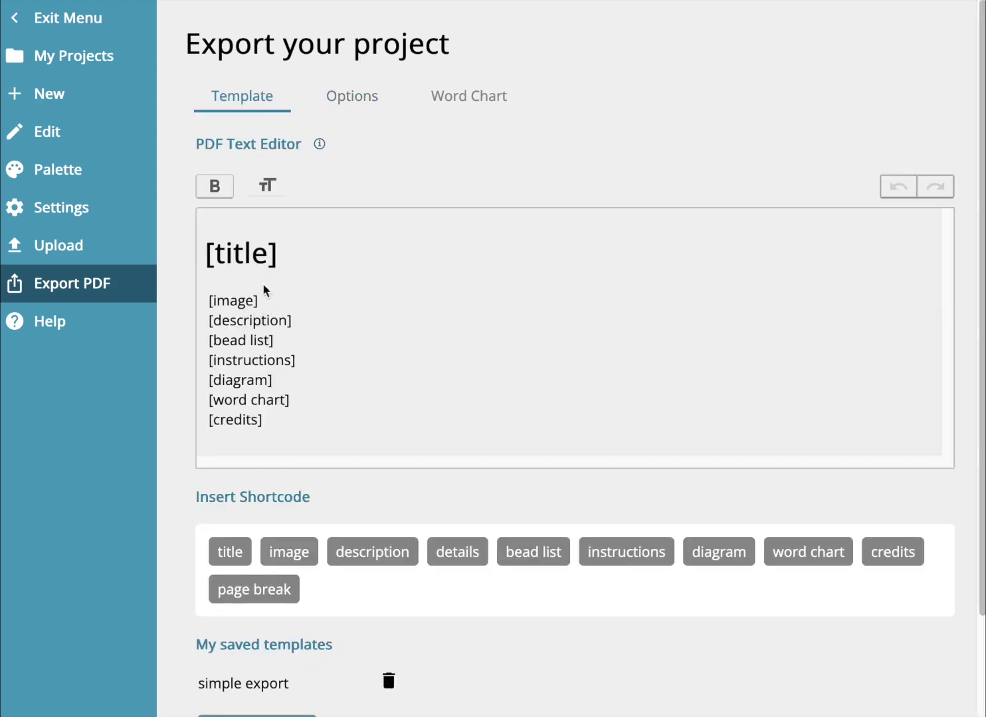
left_click(703, 556)
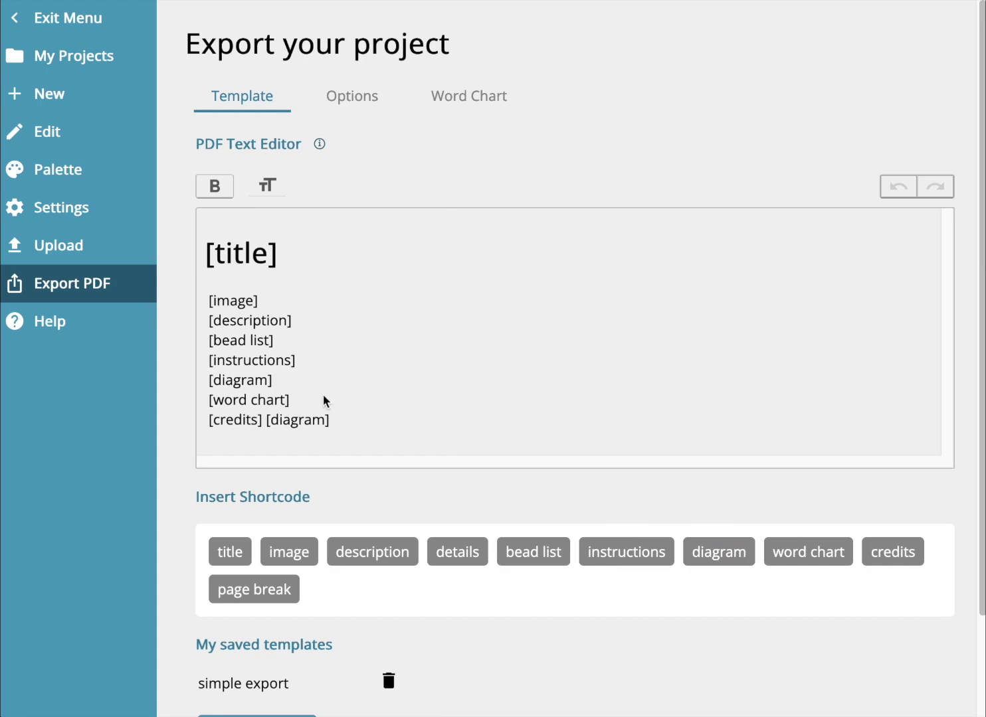
left_click_drag(336, 424, 161, 298)
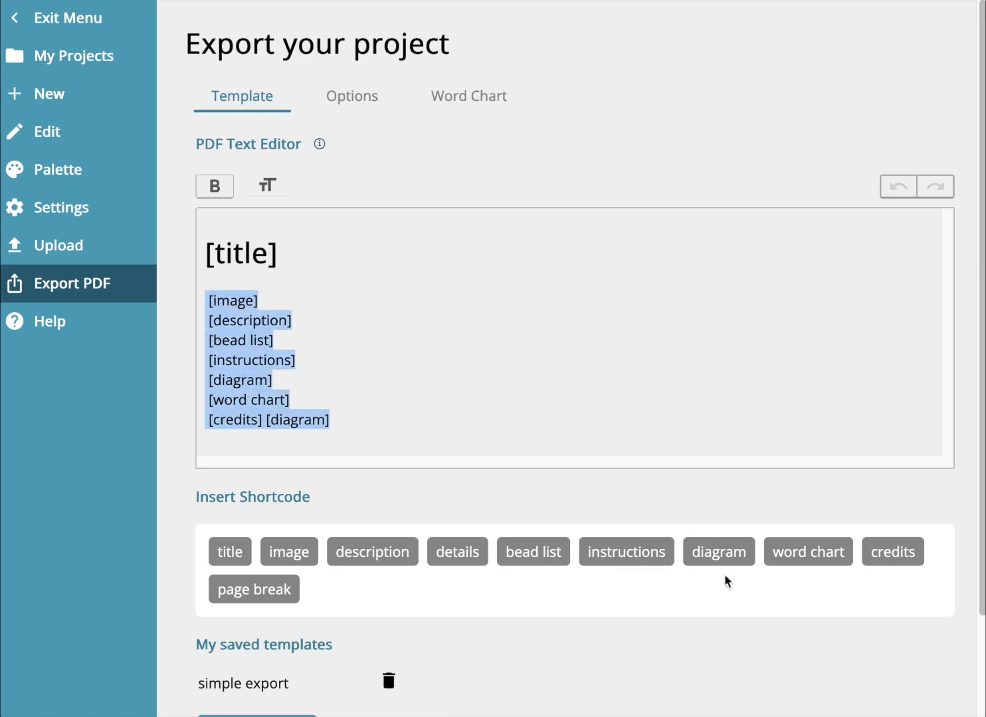
key("BackSpace")
left_click(712, 442)
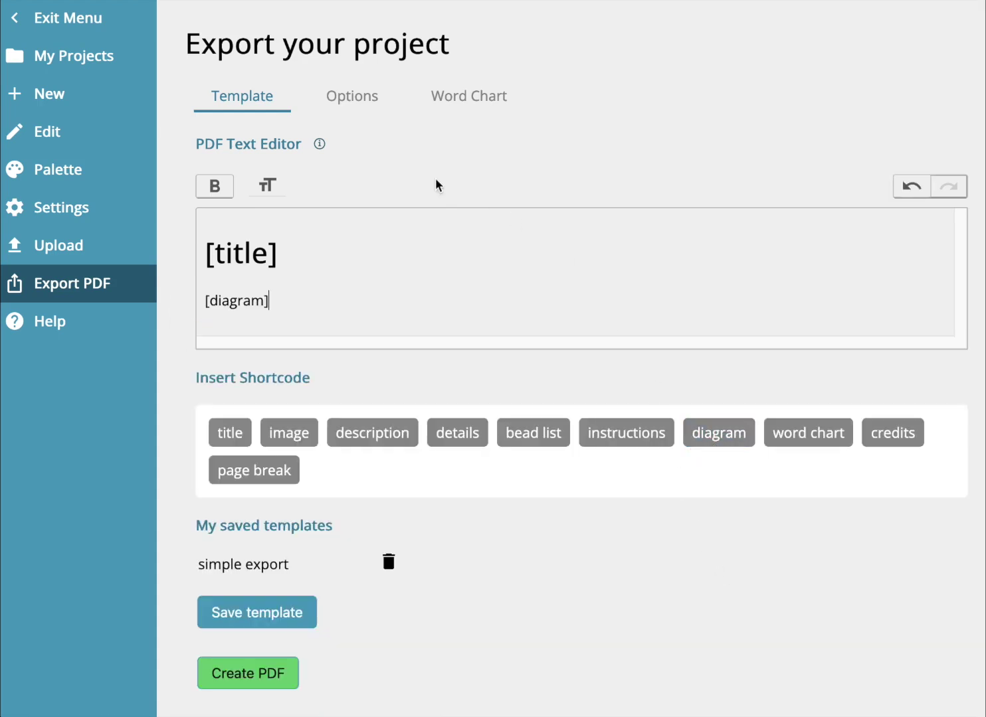
Create the title-and-diagram PDF first without and again with the small diagram option, and compare the two documents.
left_click(364, 93)
left_click(420, 348)
left_click(258, 557)
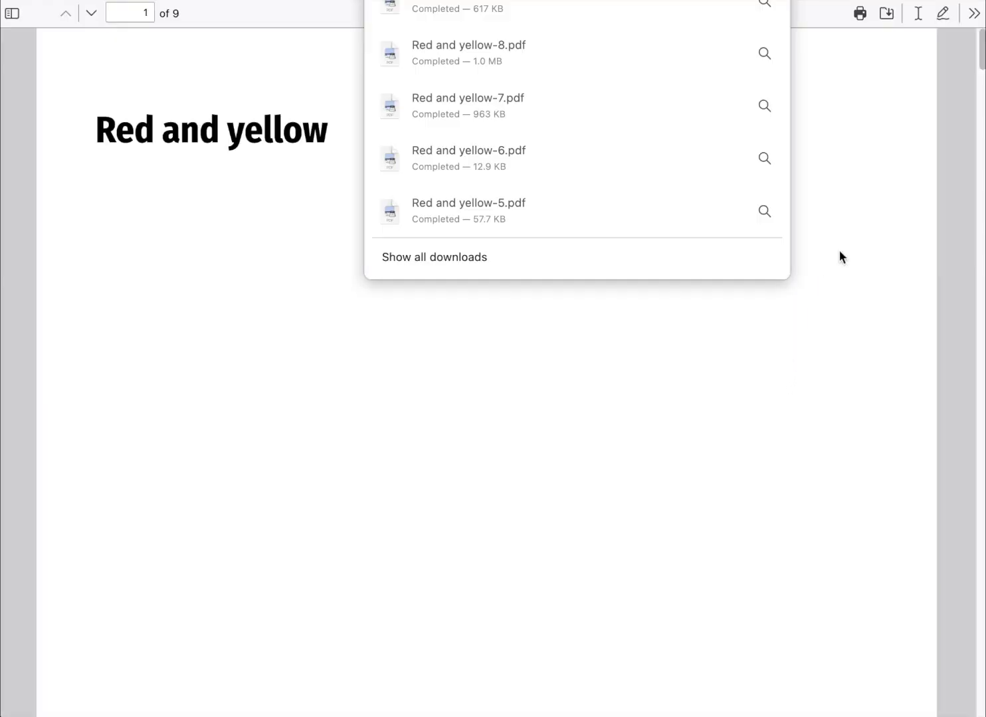
left_click_drag(980, 65, 982, 121)
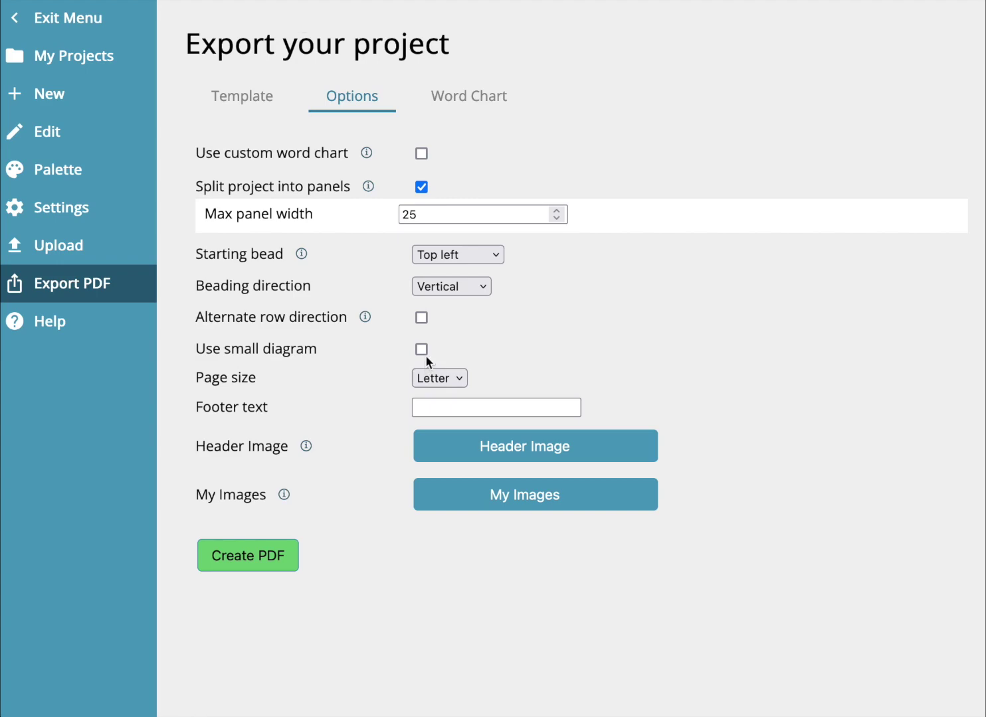
left_click(247, 569)
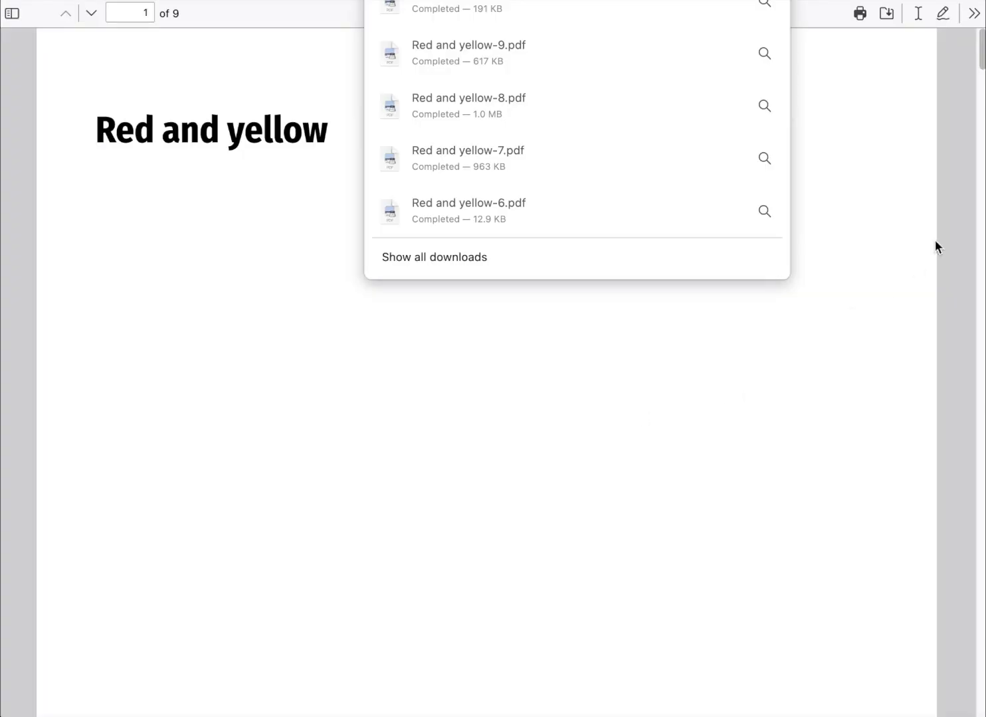
left_click_drag(983, 57, 983, 136)
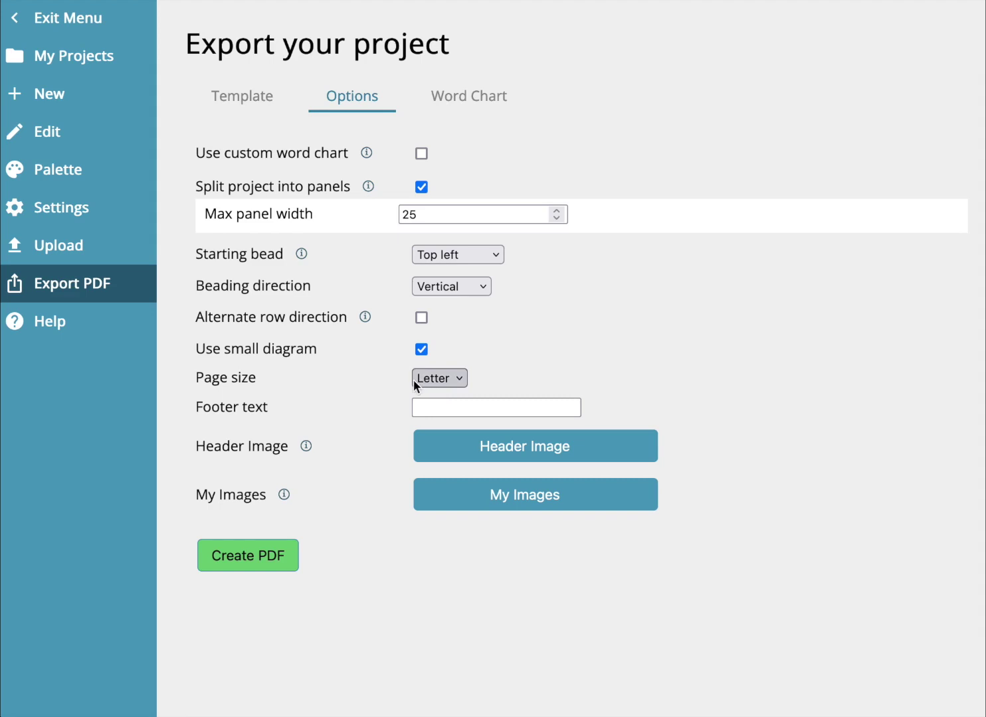
Look at the page size choices available for the PDF export.
left_click(444, 377)
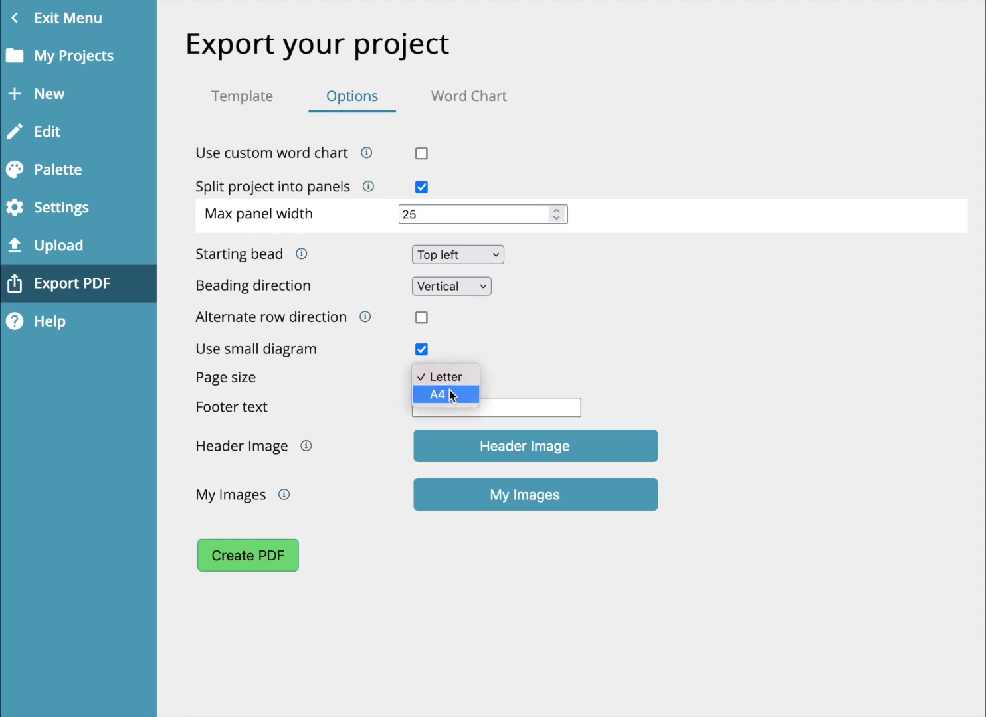
left_click(495, 377)
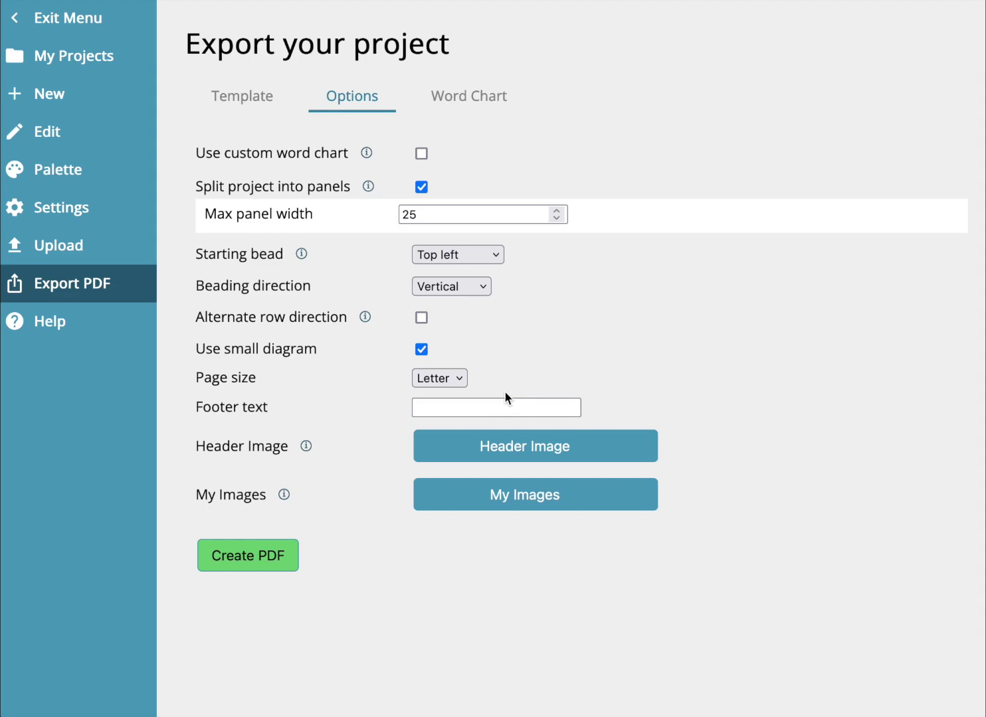
Set the export footer text to "This is a footer" and create a PDF to check the footer on its pages.
left_click(488, 403)
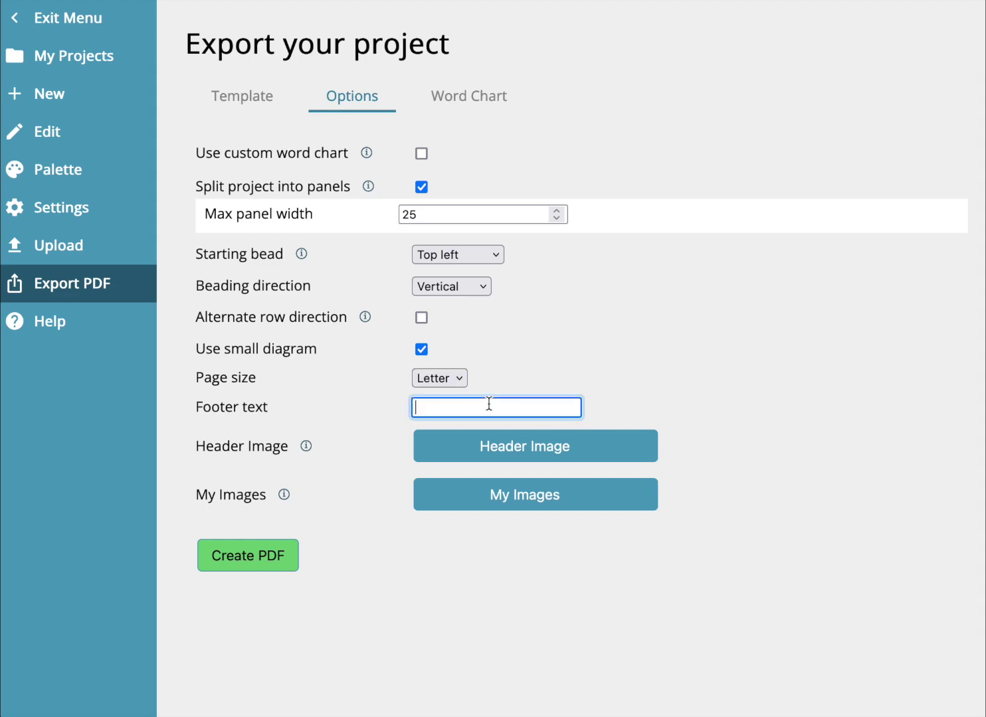
type("This is a footer")
left_click(265, 556)
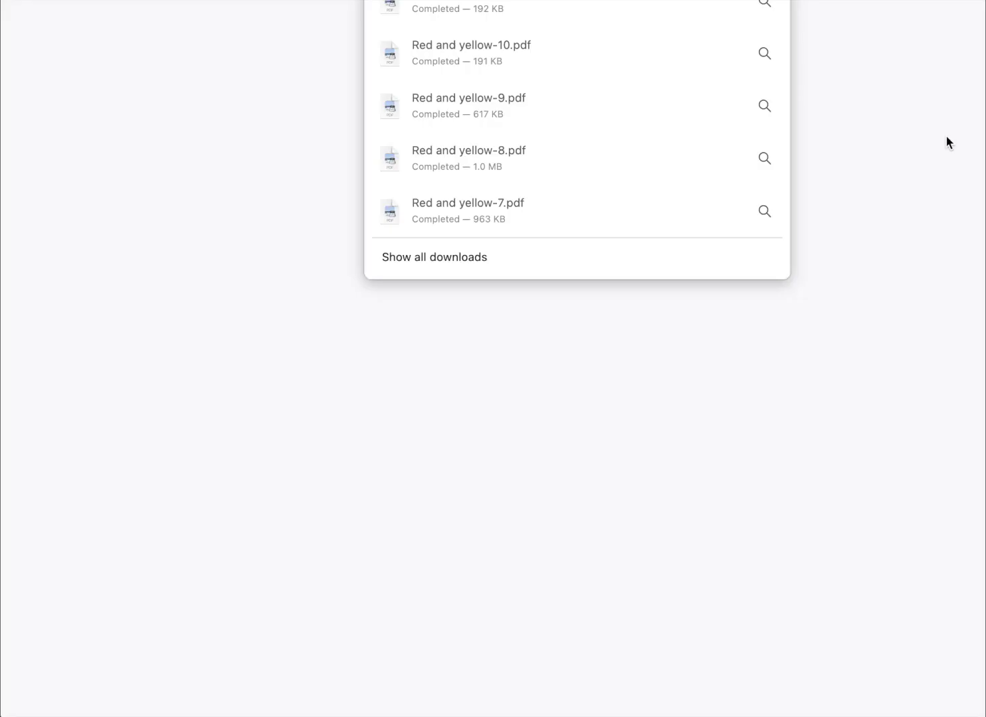
left_click_drag(981, 83, 969, 202)
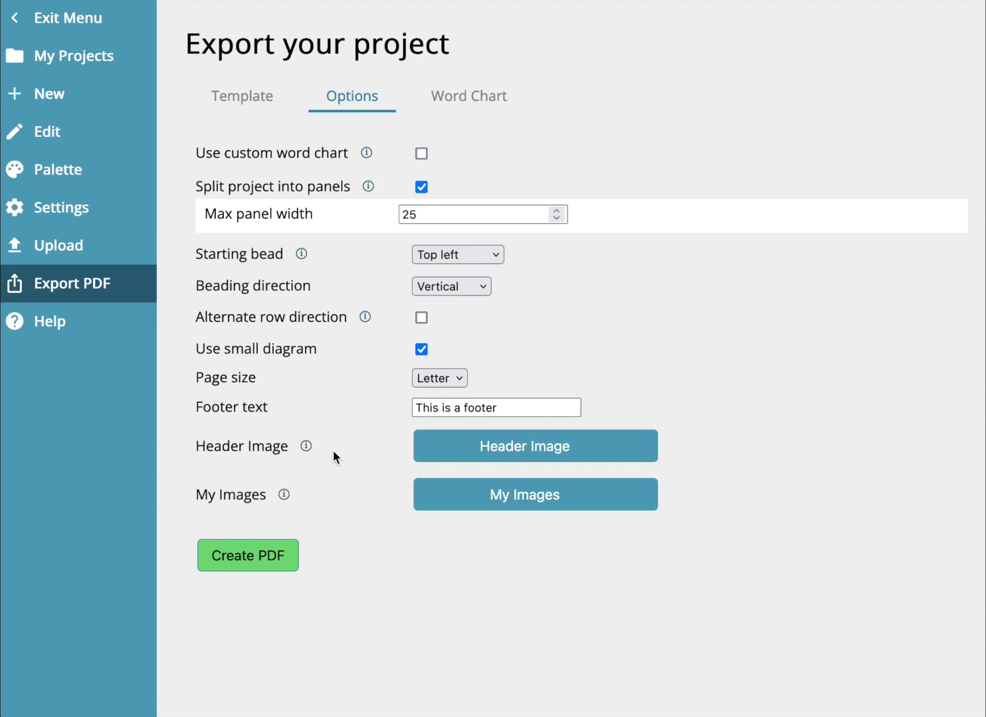
Load mushroom.jpg as the header image and create a PDF to check the header.
left_click(482, 446)
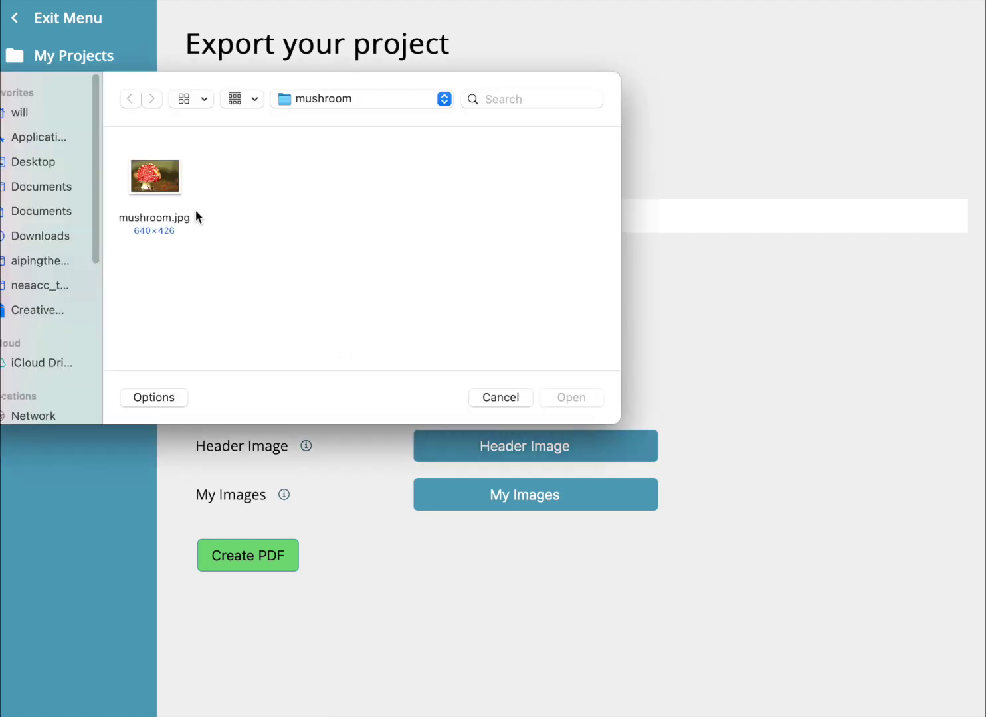
left_click(186, 214)
left_click(588, 398)
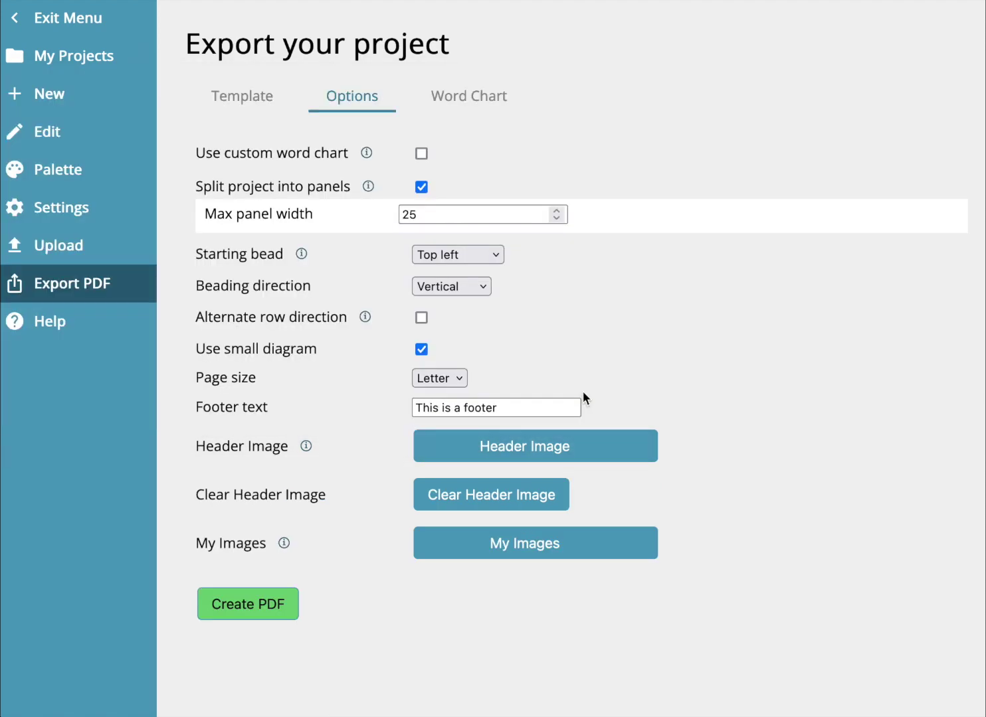
left_click(262, 609)
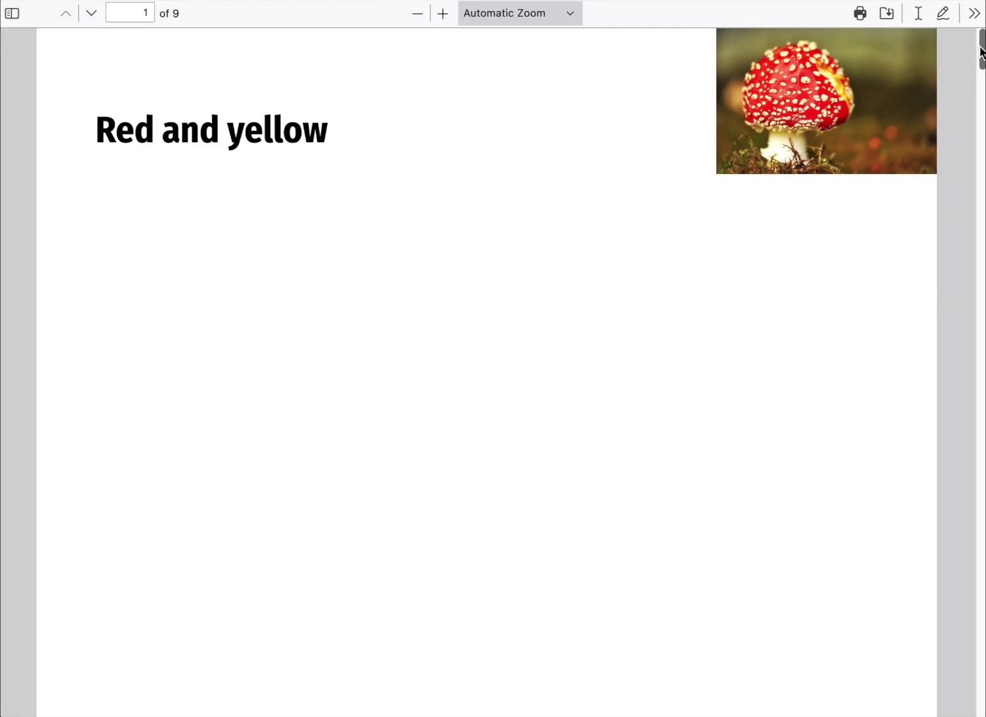
mouse_move(982, 53)
left_mouse_down()
mouse_move(982, 130)
mouse_move(982, 50)
left_mouse_up()
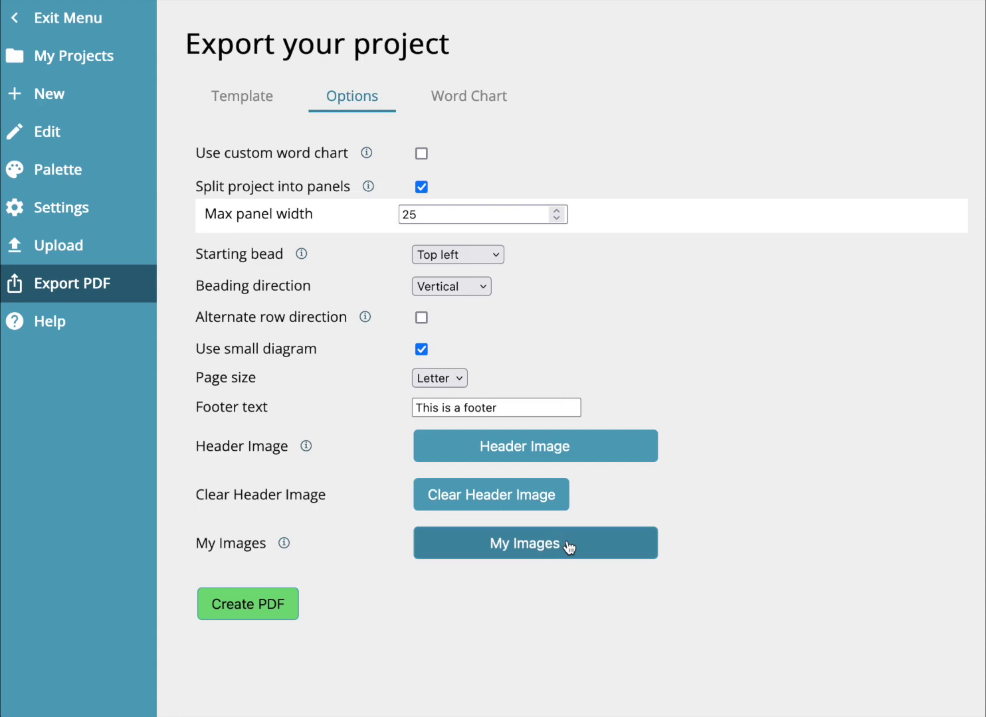
Add mushroom.jpg to the export's own images so that it can be used in templates.
left_click(541, 551)
left_click(180, 203)
left_click(584, 399)
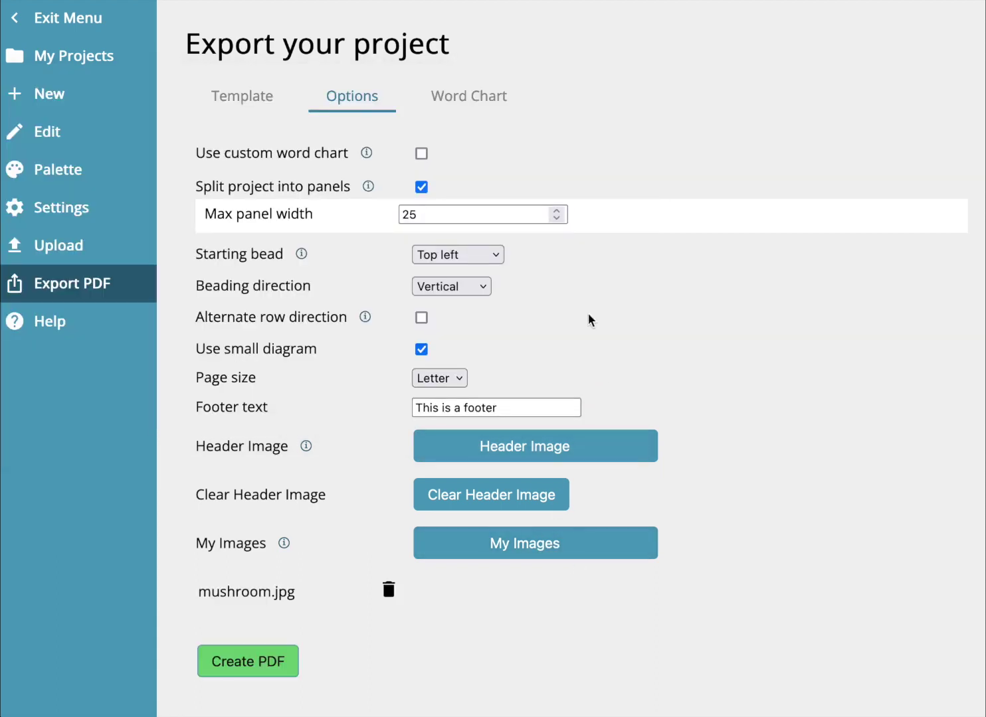
Replace the PDF template text with the shortcodes title, image, mushroom.jpg, description, details, bead list and word chart, in that order.
left_click(245, 106)
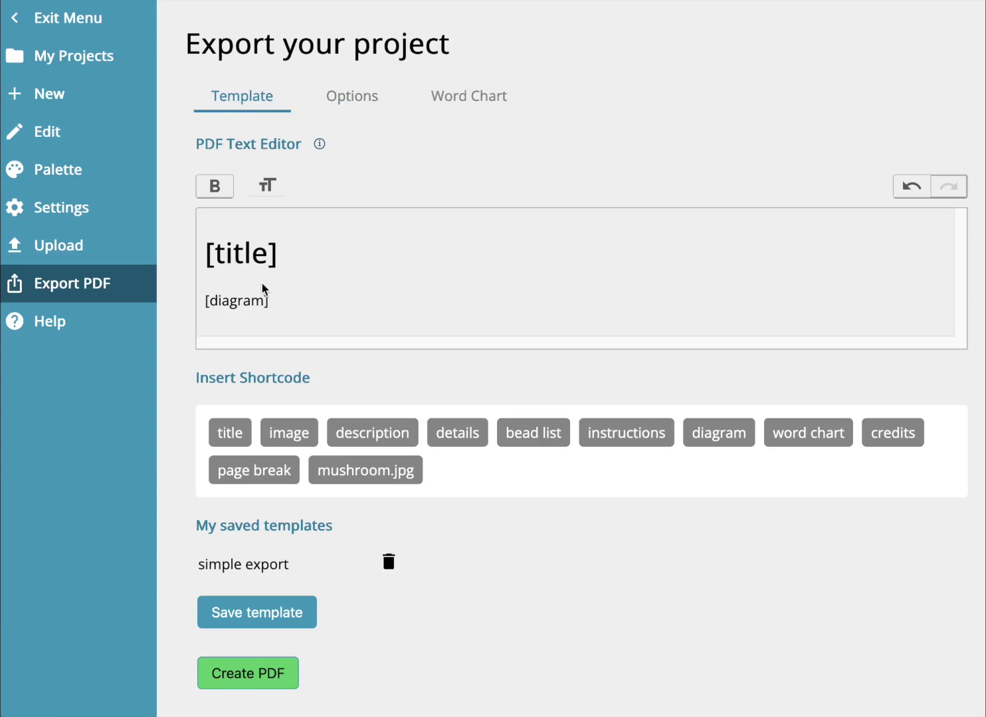
left_click_drag(326, 314, 189, 231)
key("BackSpace")
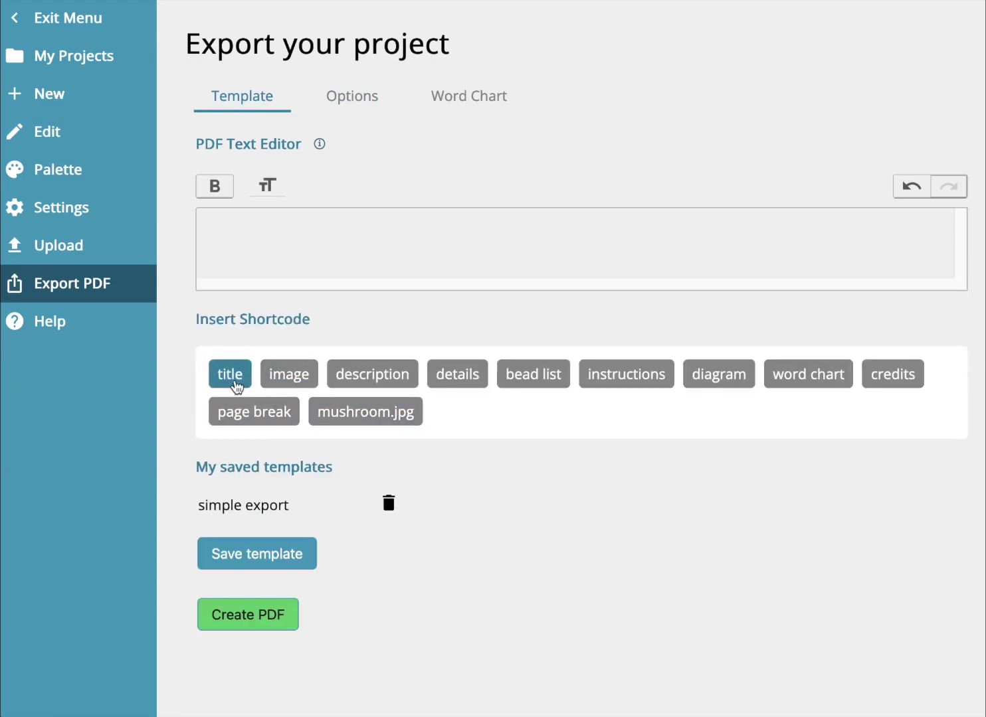
left_click(230, 377)
left_click(293, 377)
left_click(374, 375)
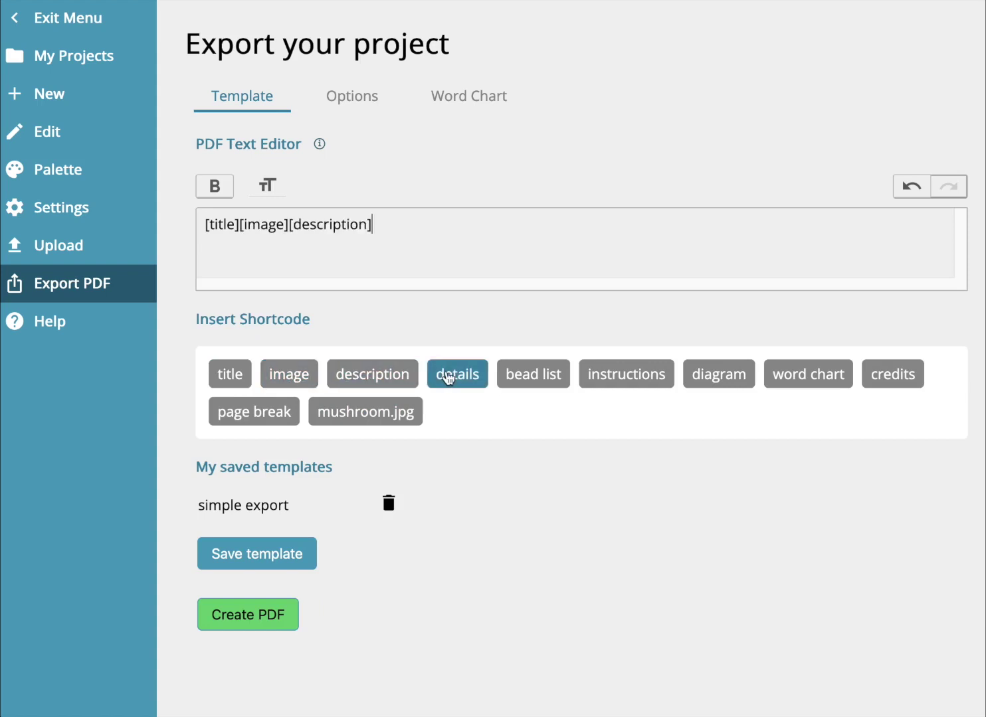
left_click(448, 378)
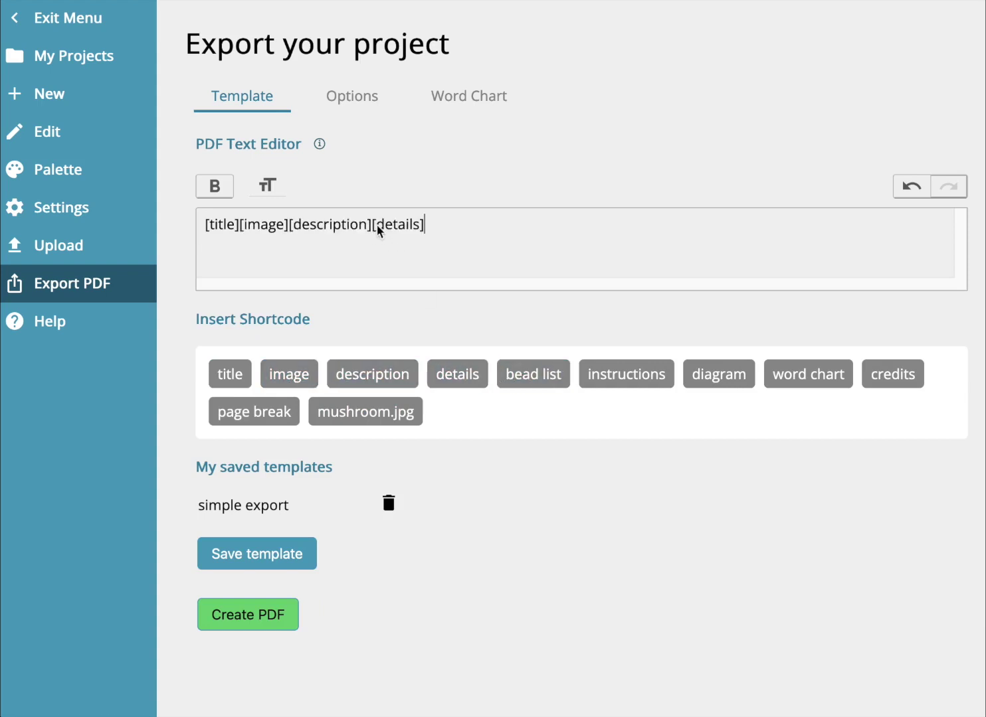
left_click(531, 377)
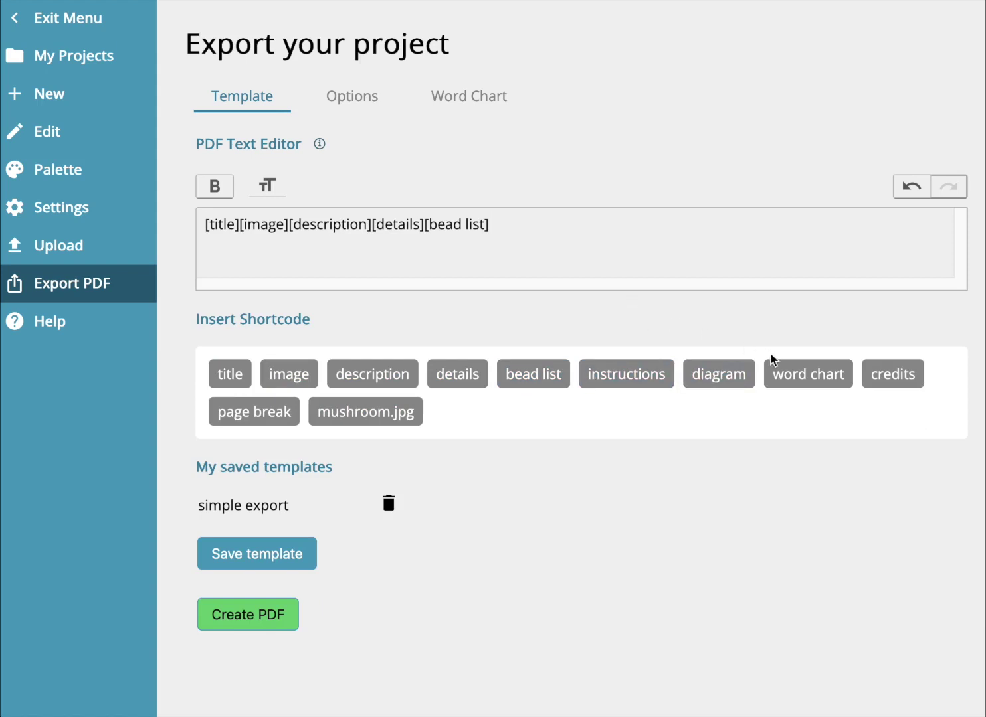
left_click(786, 379)
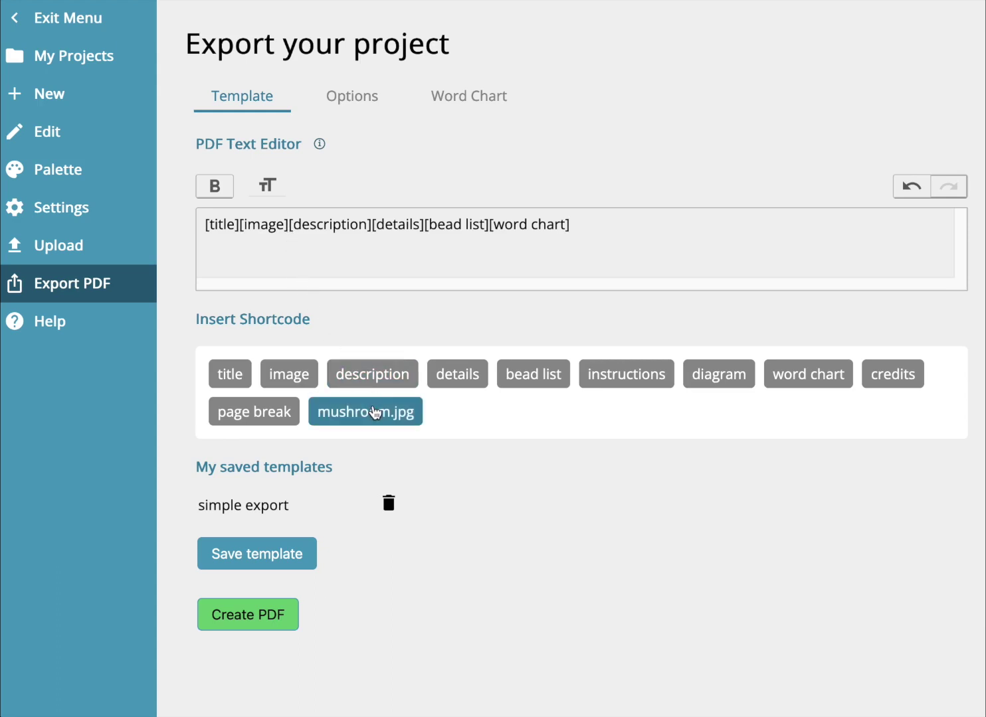
left_click(375, 411)
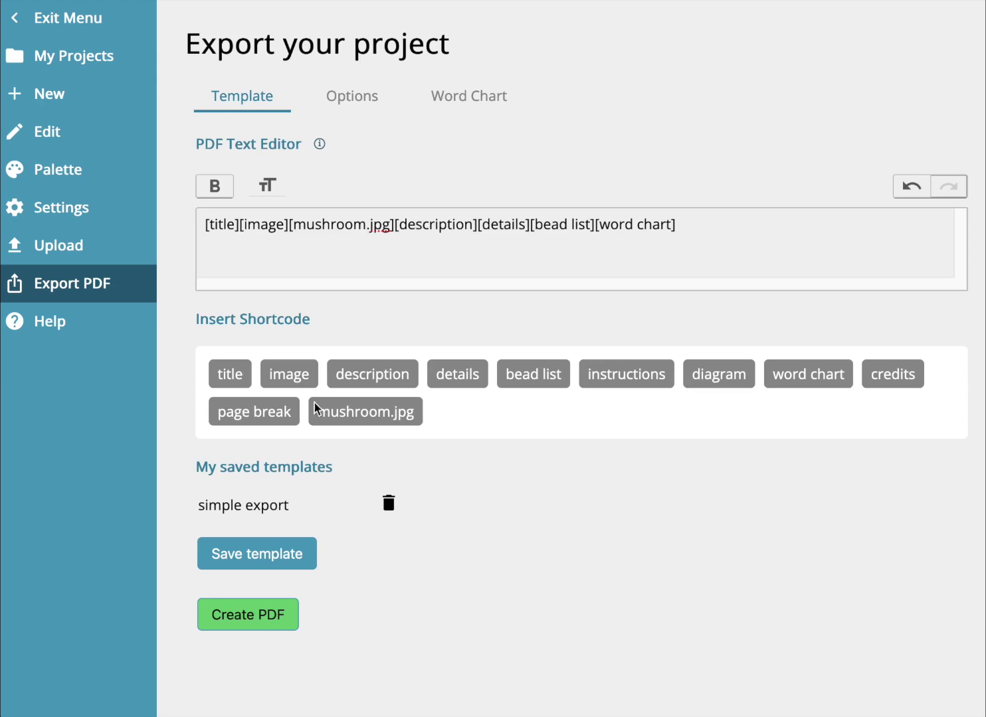
Create a PDF from the template, check its pages for the custom mushroom image and other content, and return to the export page.
left_click(249, 616)
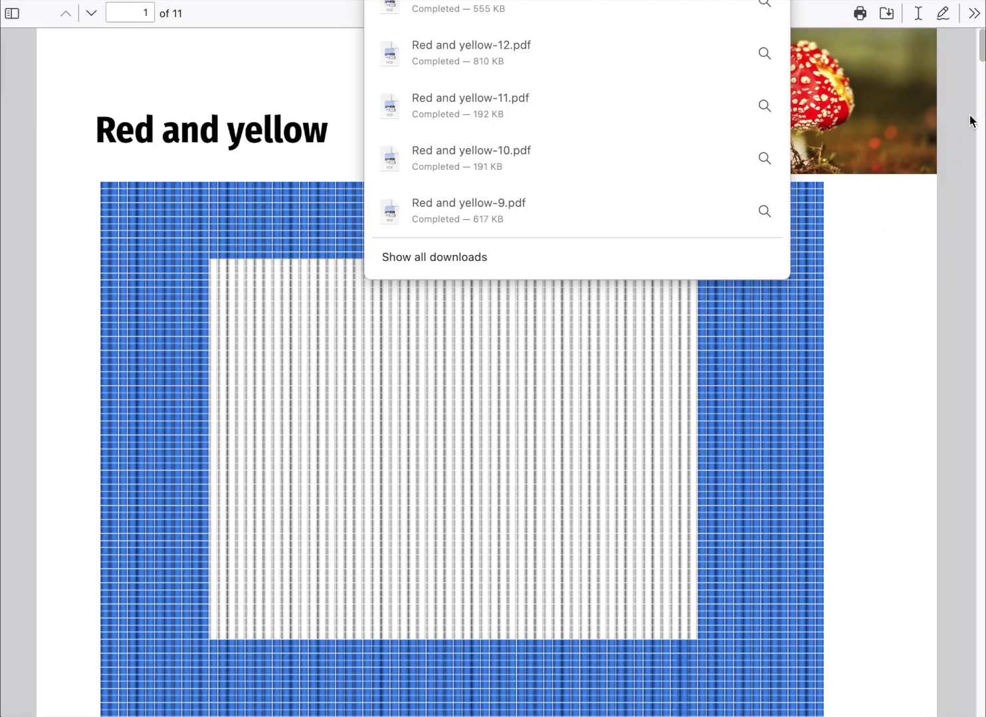
scroll(969, 123, "down", 15)
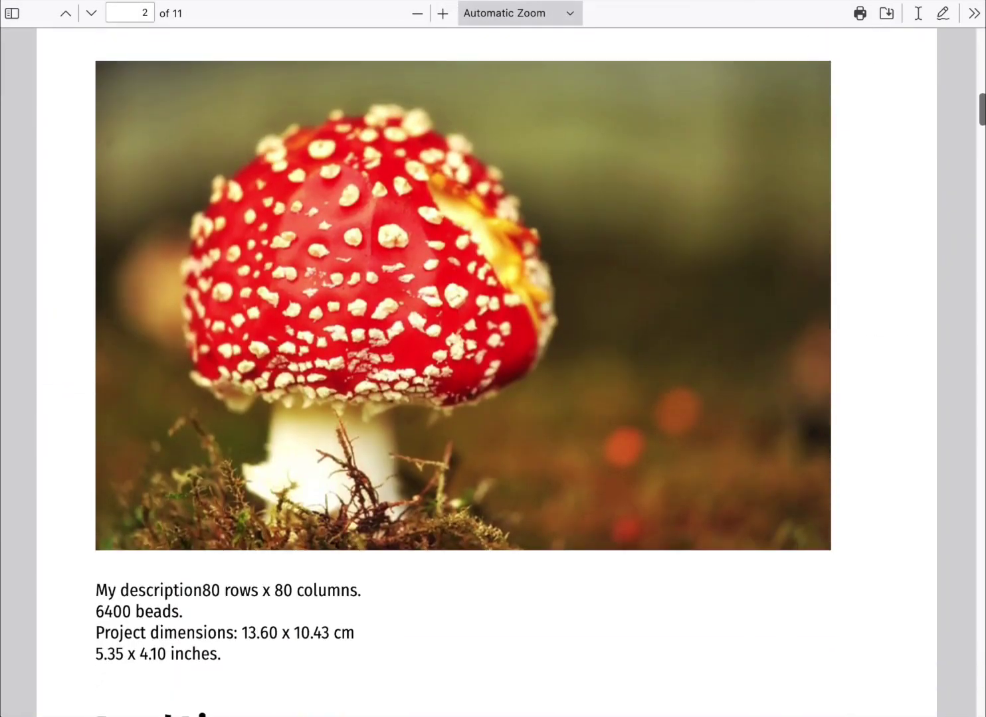
scroll(960, 394, "down", 20)
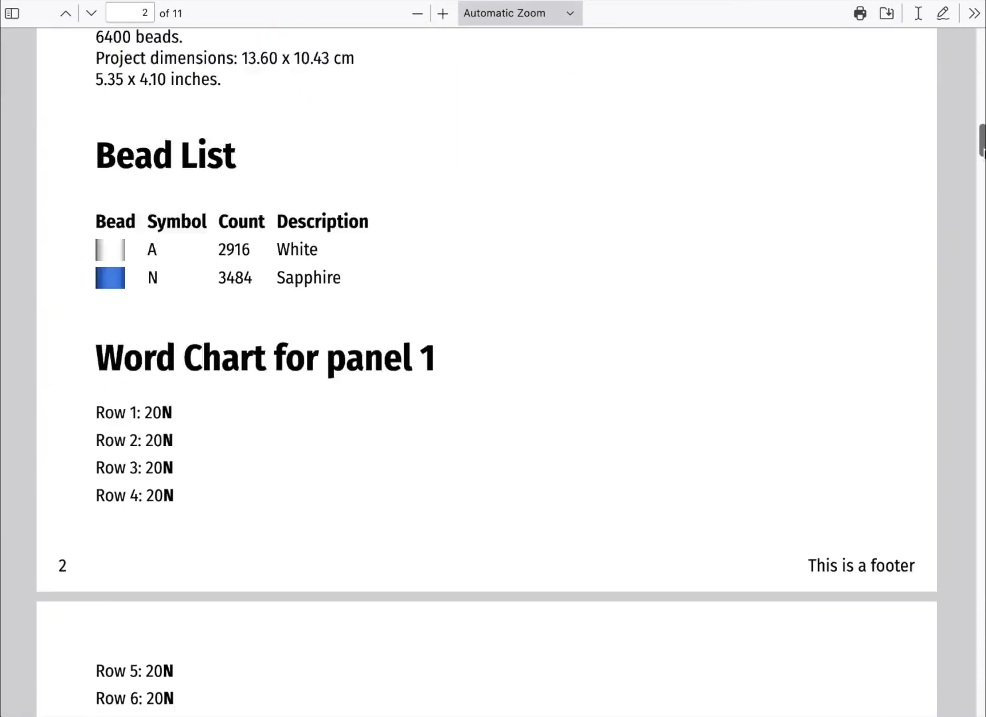
scroll(957, 426, "down", 10)
left_click_drag(981, 451, 981, 40)
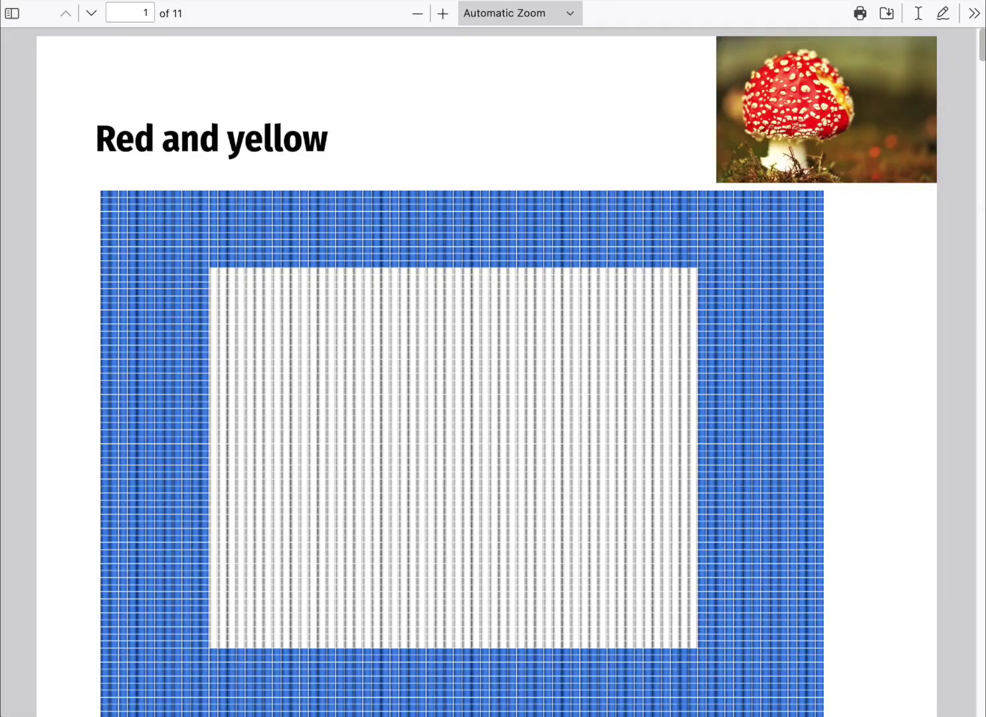
key("ctrl+w")
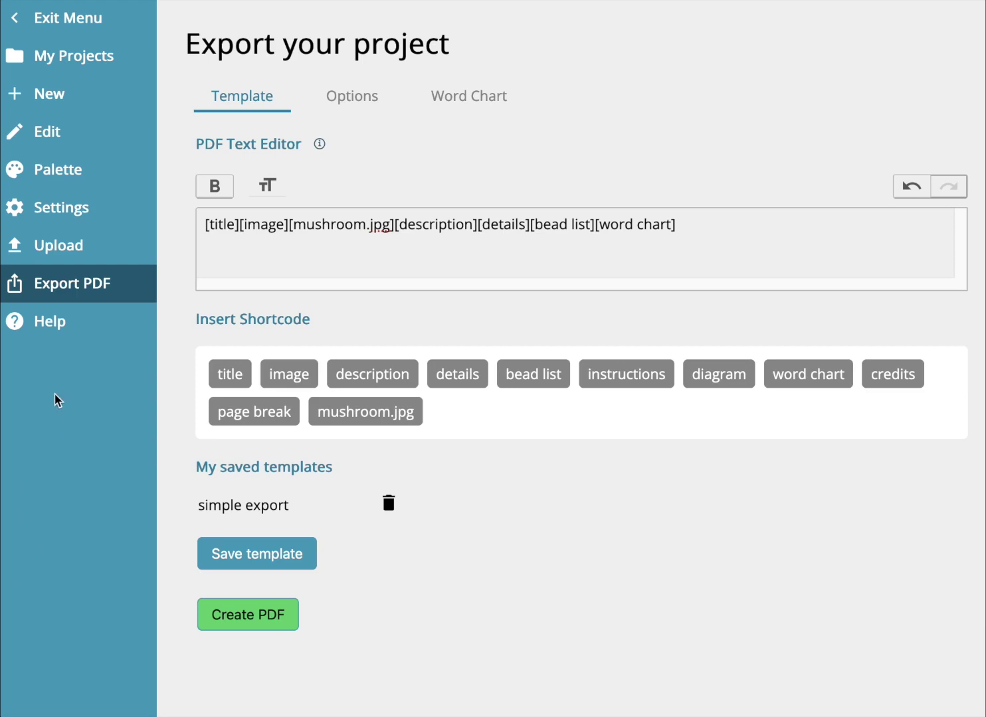
Open the help page to view its tutorial, contact and website resources.
left_click(75, 332)
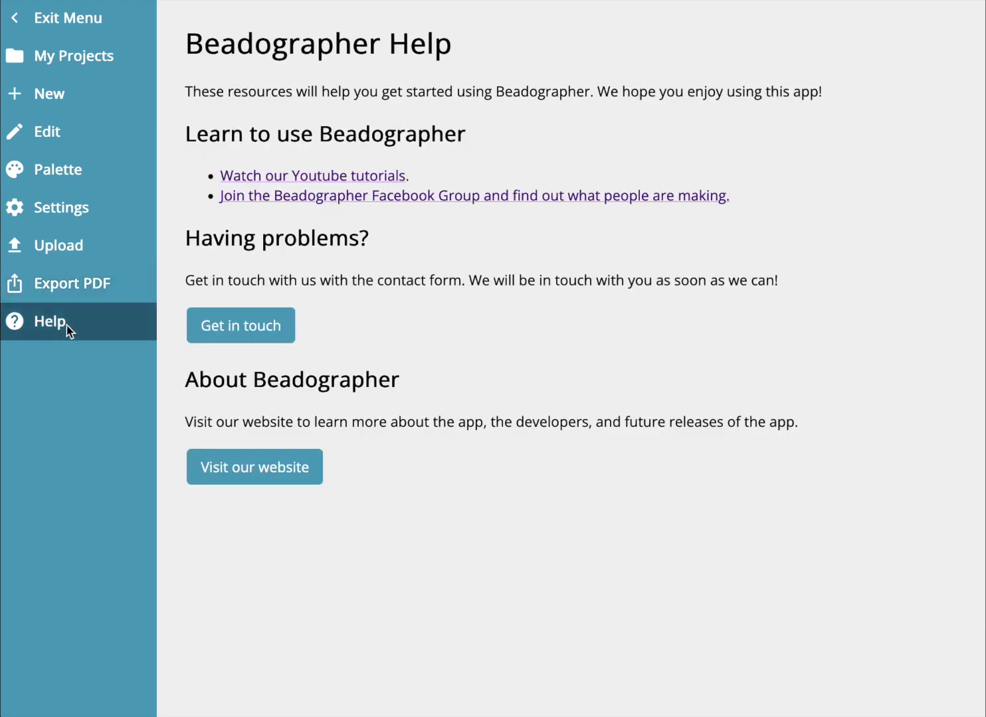